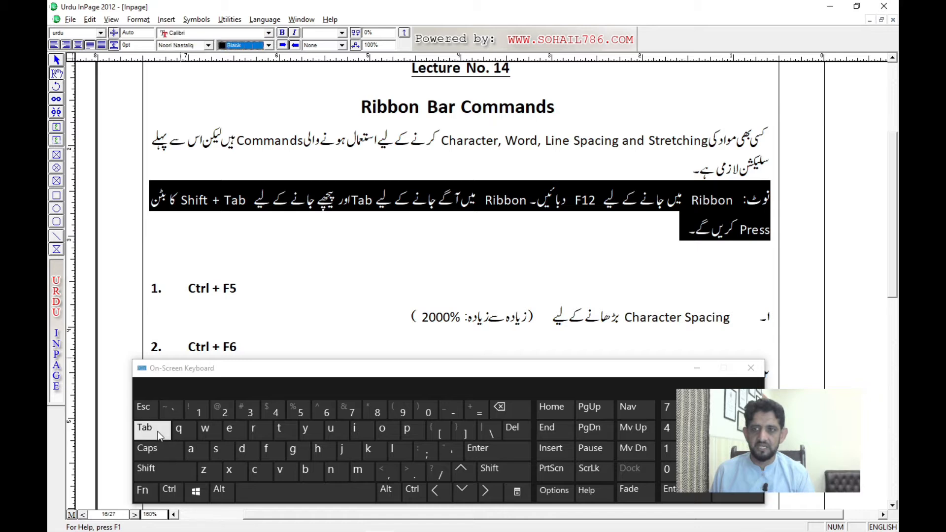
{"action": "left_click", "coordinate": [159, 436]}
{"action": "left_click", "coordinate": [158, 436]}
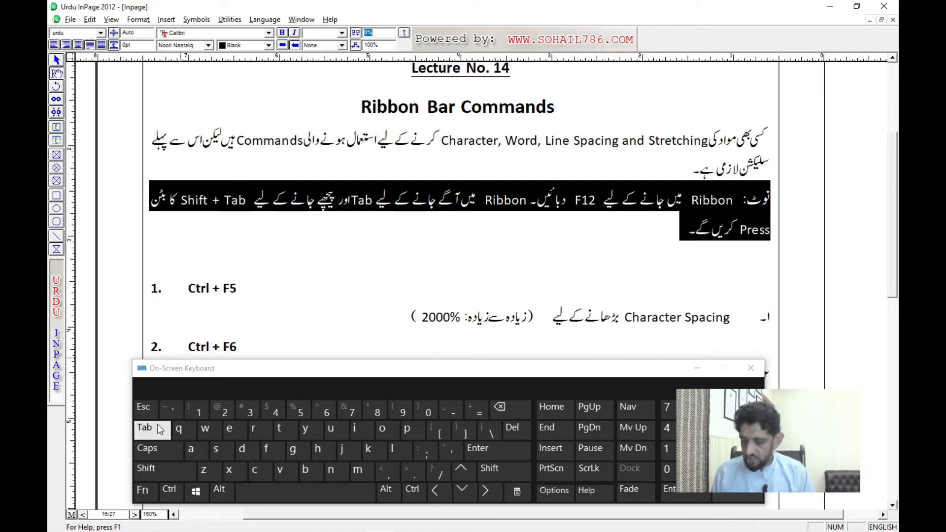
Step: Step the focus forward through the formatting ribbon's fields up to the font size field
{"action": "left_click", "coordinate": [160, 429]}
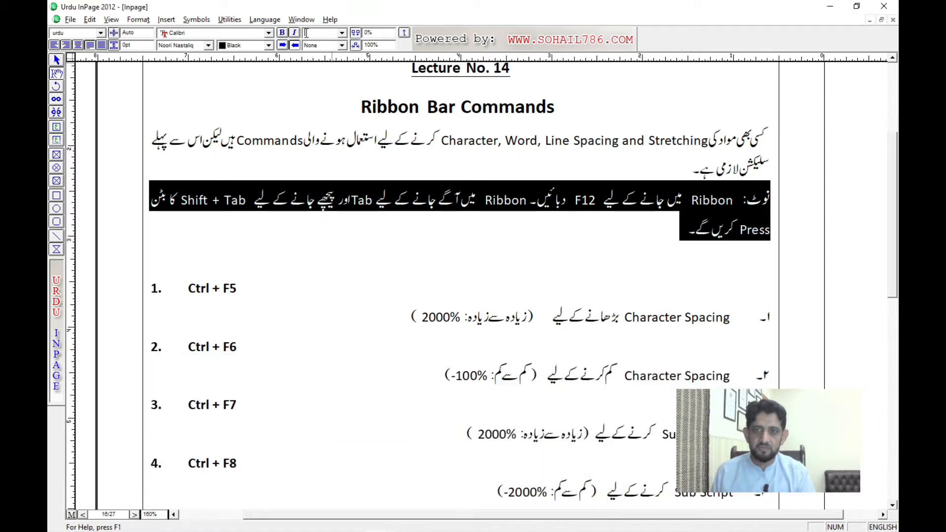
{"action": "key", "text": "Tab"}
{"action": "key", "text": "Tab"}
{"action": "key", "text": "Tab"}
{"action": "key", "text": "Tab"}
{"action": "key", "text": "Tab"}
{"action": "key", "text": "Tab"}
{"action": "key", "text": "Tab"}
{"action": "key", "text": "Tab"}
{"action": "key", "text": "Tab"}
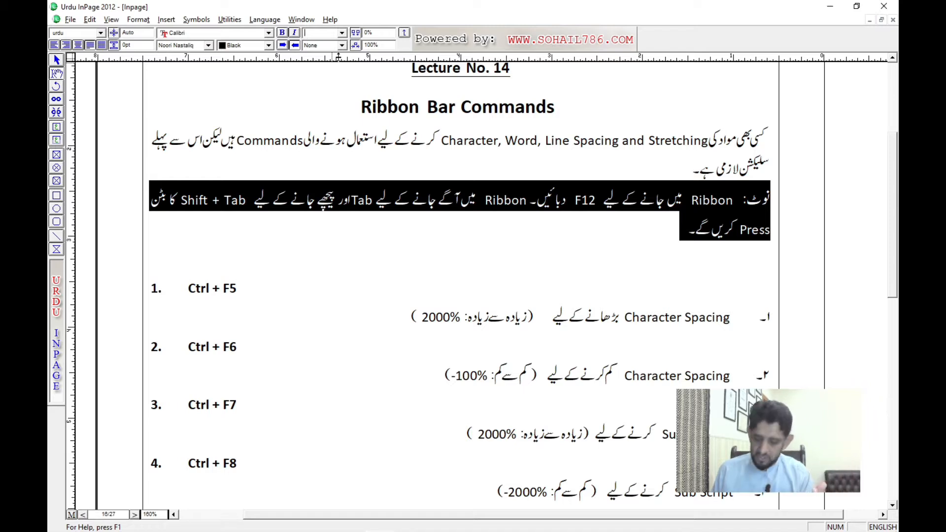
Step: Step the focus backward through the ribbon's fields to the style field and return to the note's text
{"action": "key", "text": "shift+Tab"}
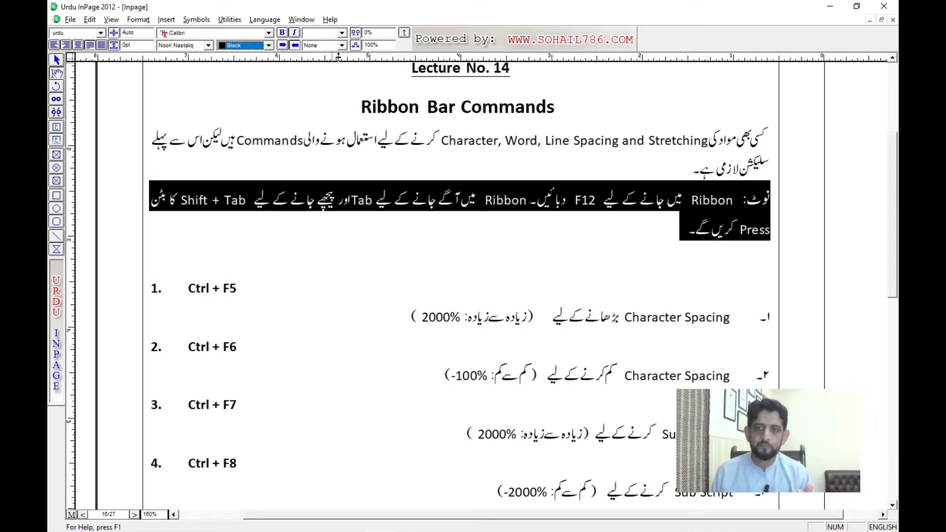
{"action": "key", "text": "shift+Tab"}
{"action": "key", "text": "shift+Tab"}
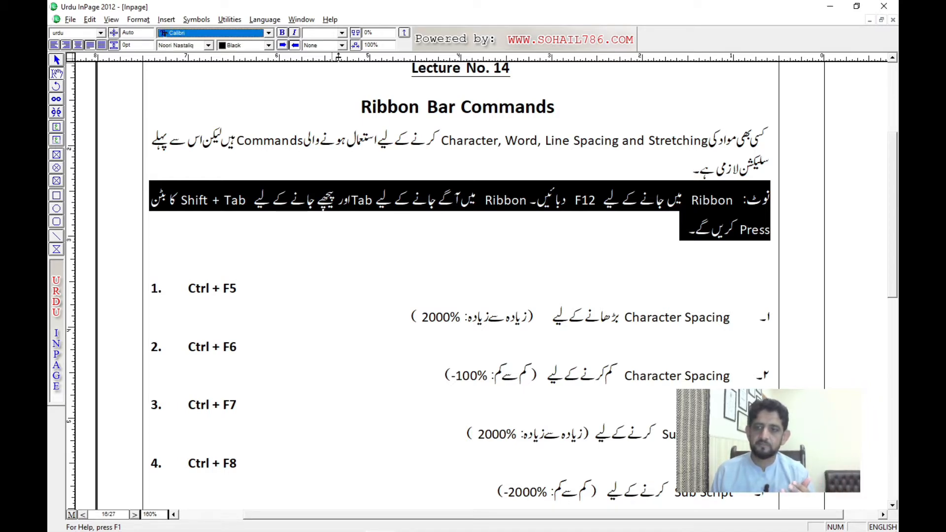
{"action": "key", "text": "shift+Tab"}
{"action": "key", "text": "shift+Tab"}
{"action": "key", "text": "shift+Tab"}
{"action": "key", "text": "shift+Tab"}
{"action": "key", "text": "shift+Tab"}
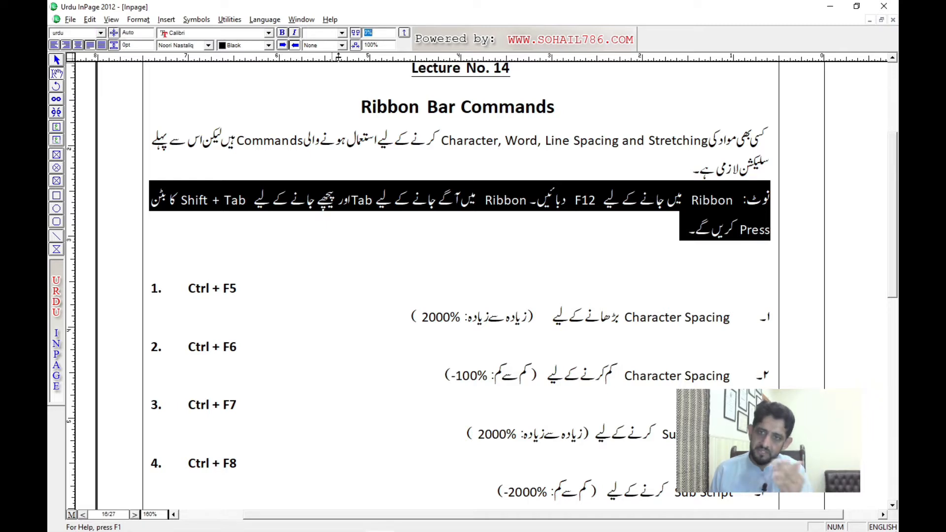
{"action": "key", "text": "shift+Tab"}
{"action": "key", "text": "shift+Tab"}
{"action": "key", "text": "shift+Tab"}
{"action": "key", "text": "shift+Tab"}
{"action": "key", "text": "shift+Tab"}
{"action": "key", "text": "shift+Tab"}
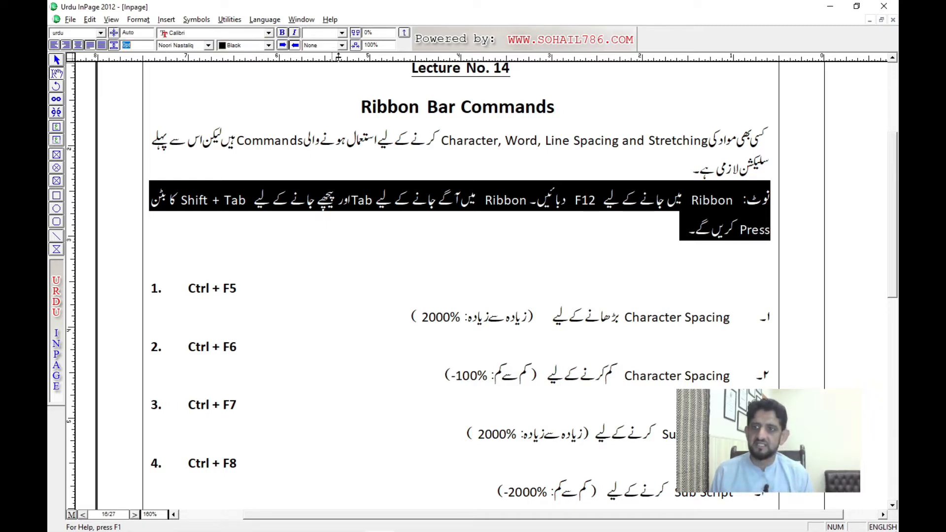
{"action": "key", "text": "shift+Tab"}
{"action": "key", "text": "shift+Tab"}
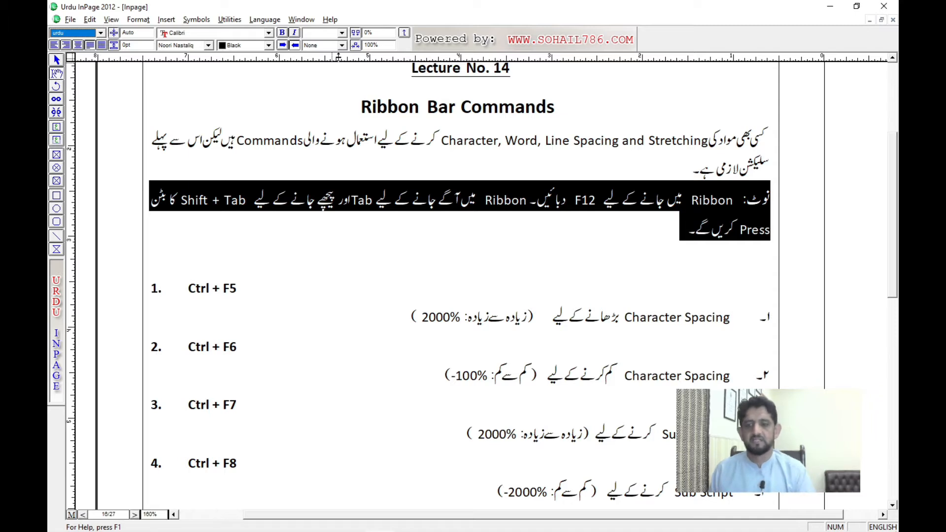
{"action": "left_click", "coordinate": [425, 215]}
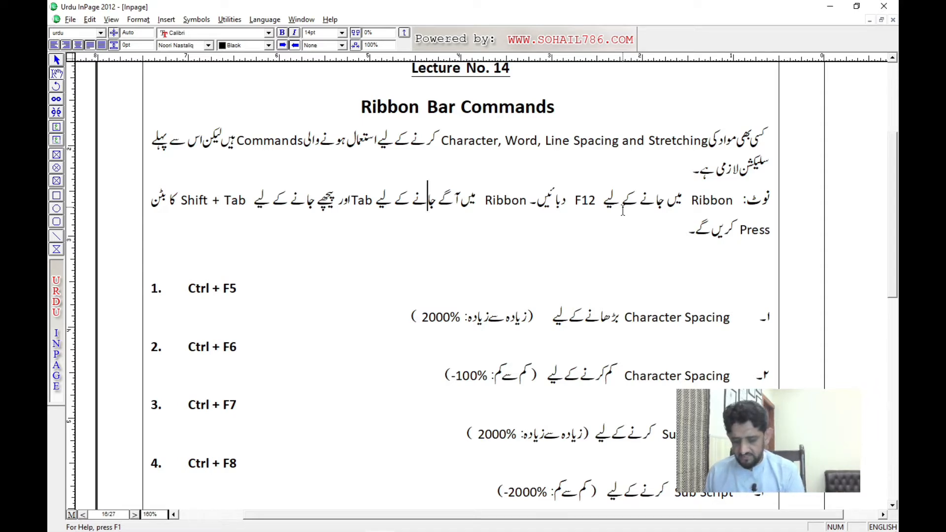
Step: Create a new blank document with the default settings and add an empty line at the start
{"action": "key", "text": "ctrl+n"}
{"action": "key", "text": "Return"}
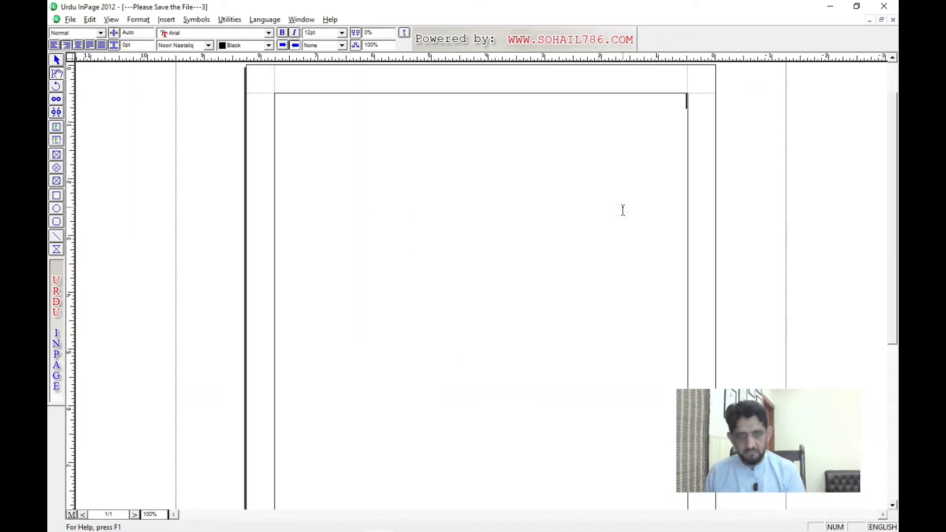
{"action": "key", "text": "F6"}
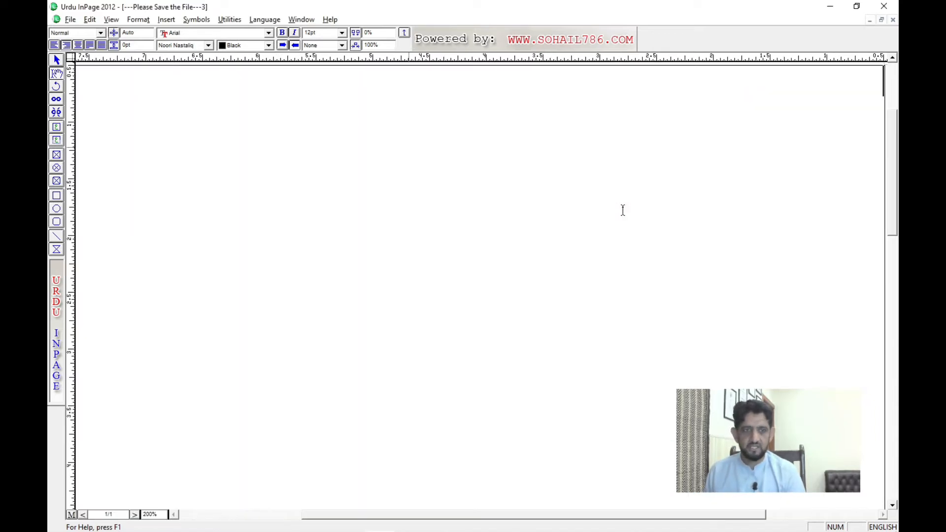
{"action": "key", "text": "Return"}
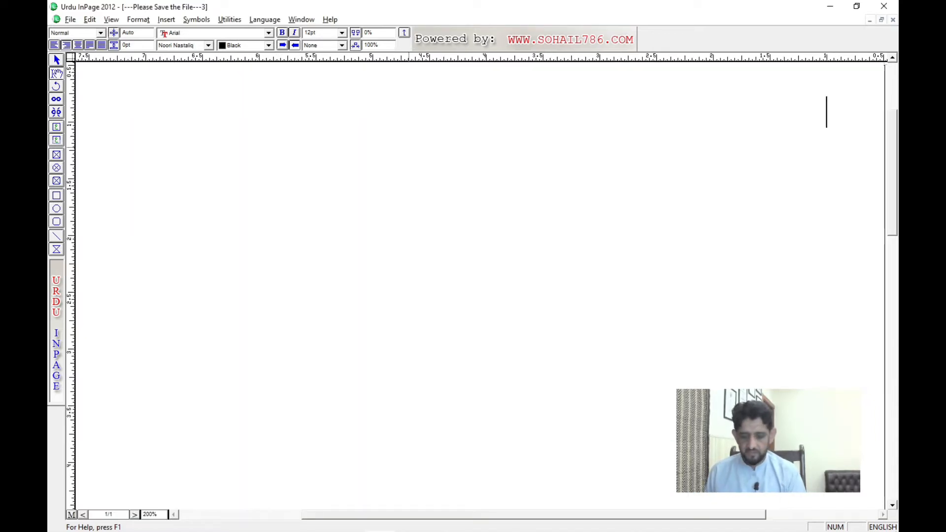
Step: Switch the typing language to Urdu and enter "میں اور میرا وطن" on the second line
{"action": "type", "text": "miN"}
{"action": "key", "text": "BackSpace"}
{"action": "key", "text": "BackSpace"}
{"action": "key", "text": "BackSpace"}
{"action": "key", "text": "ctrl+space"}
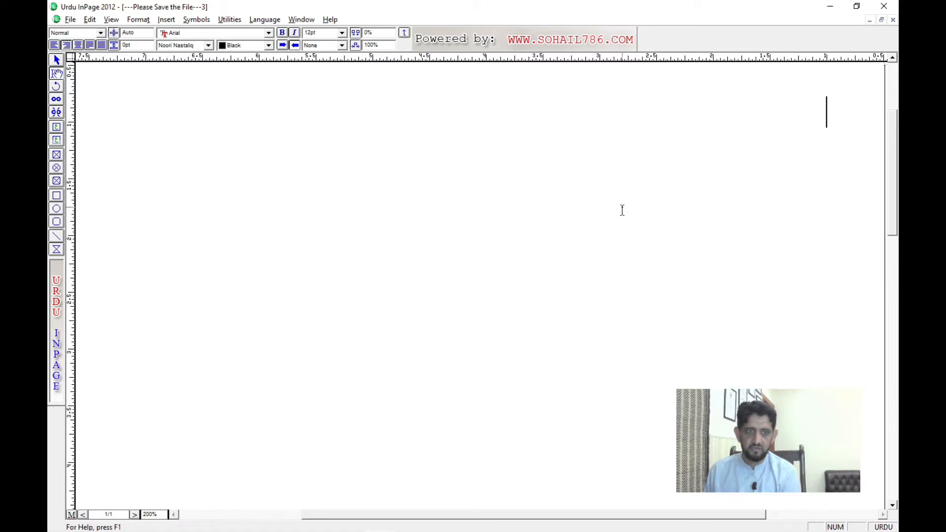
{"action": "type", "text": "miN awr myra wTn"}
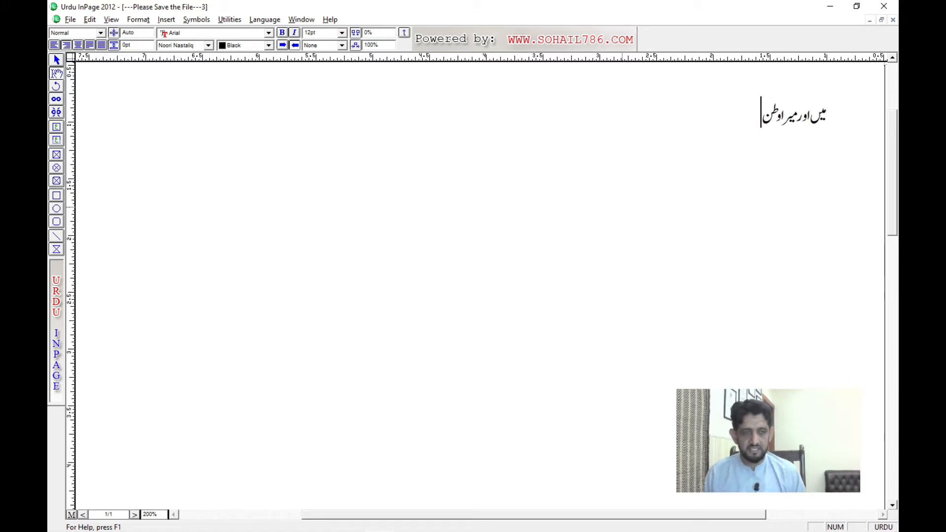
Step: Enlarge all the text in the document to 25 pt and deselect it
{"action": "key", "text": "ctrl+a"}
{"action": "key", "text": "F12"}
{"action": "key", "text": "F12"}
{"action": "key", "text": "F12"}
{"action": "key", "text": "F12"}
{"action": "key", "text": "F12"}
{"action": "key", "text": "F12"}
{"action": "key", "text": "F12"}
{"action": "key", "text": "F12"}
{"action": "key", "text": "F12"}
{"action": "key", "text": "F12"}
{"action": "key", "text": "F12"}
{"action": "key", "text": "F12"}
{"action": "key", "text": "F12"}
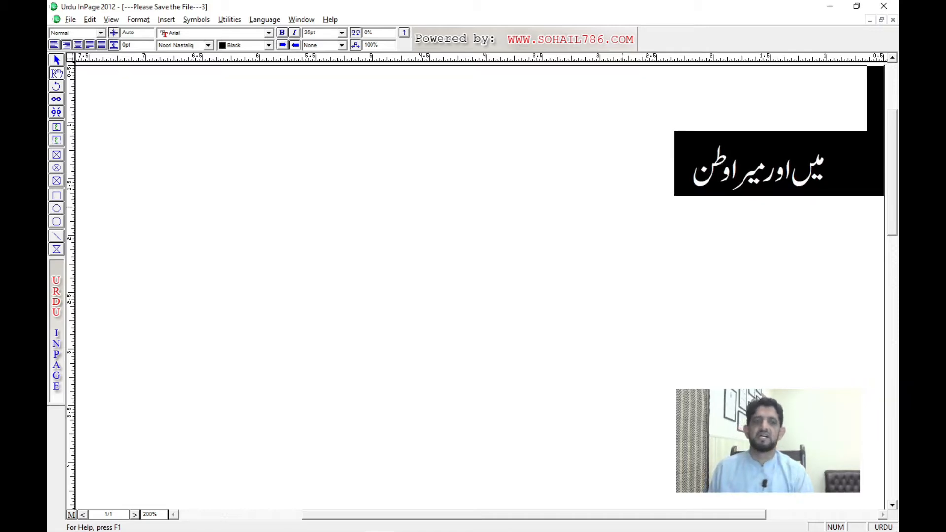
{"action": "left_click", "coordinate": [651, 203]}
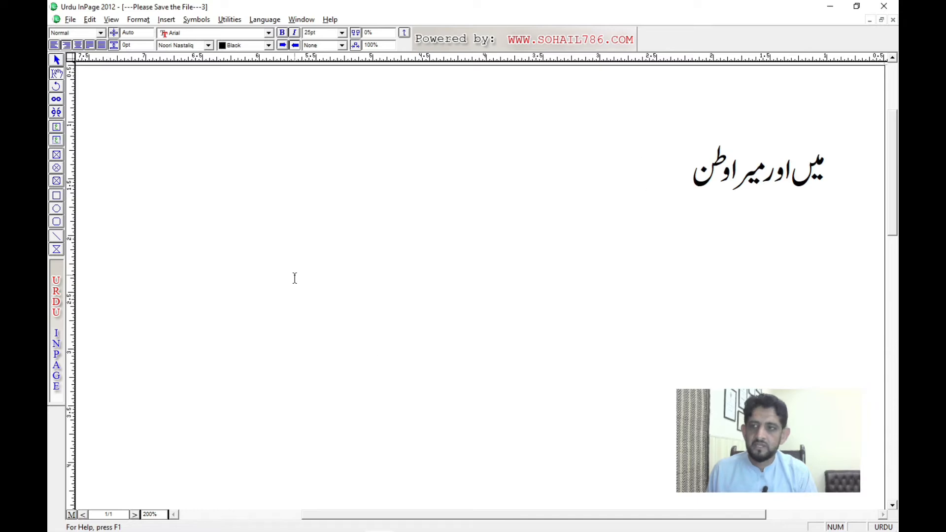
Step: Draw a diagonal line on the empty part of the page, delete it, and return to the text editing tool
{"action": "left_click", "coordinate": [56, 238]}
{"action": "left_click_drag", "start_coordinate": [101, 174], "coordinate": [256, 329]}
{"action": "key", "text": "Delete"}
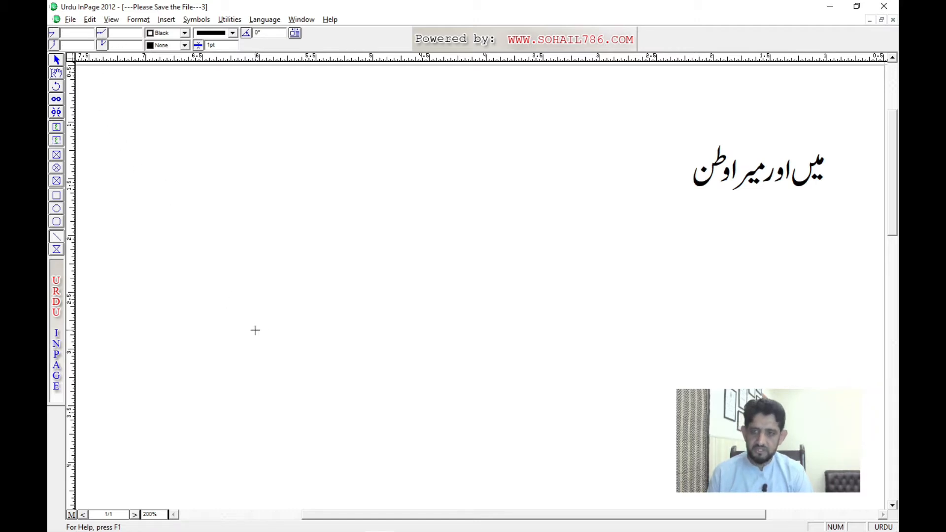
{"action": "left_click", "coordinate": [55, 63]}
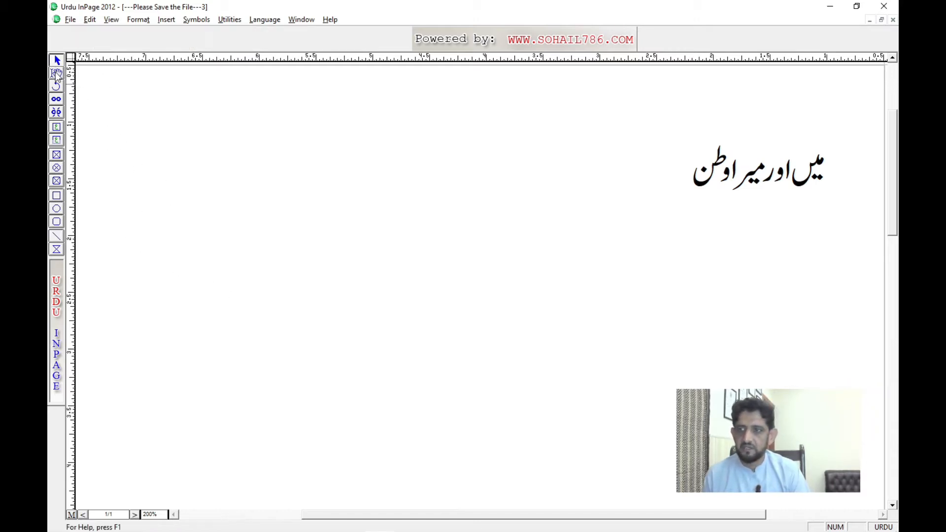
{"action": "left_click", "coordinate": [56, 74]}
Step: Select the Urdu line and examine the ribbon's style, spacing, Urdu font and text colour options
{"action": "triple_click", "coordinate": [717, 173]}
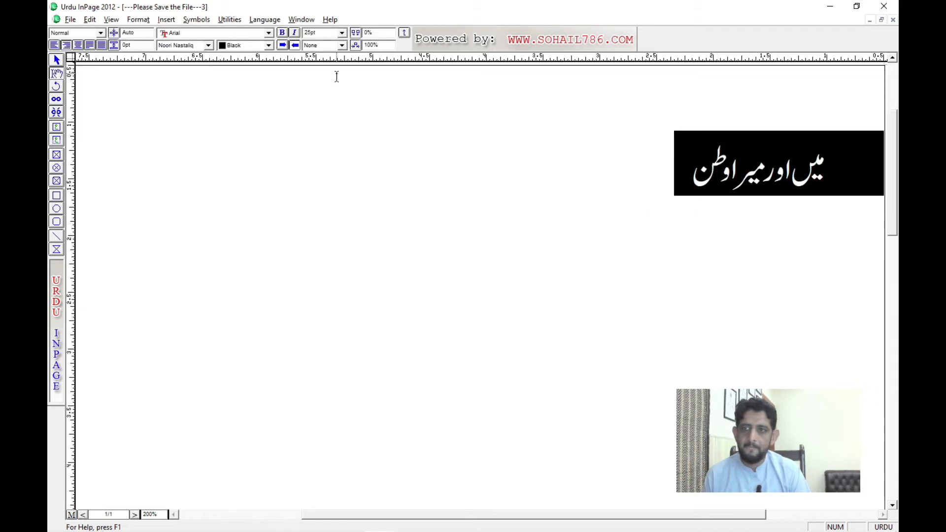
{"action": "left_click", "coordinate": [93, 32]}
{"action": "left_click", "coordinate": [101, 33]}
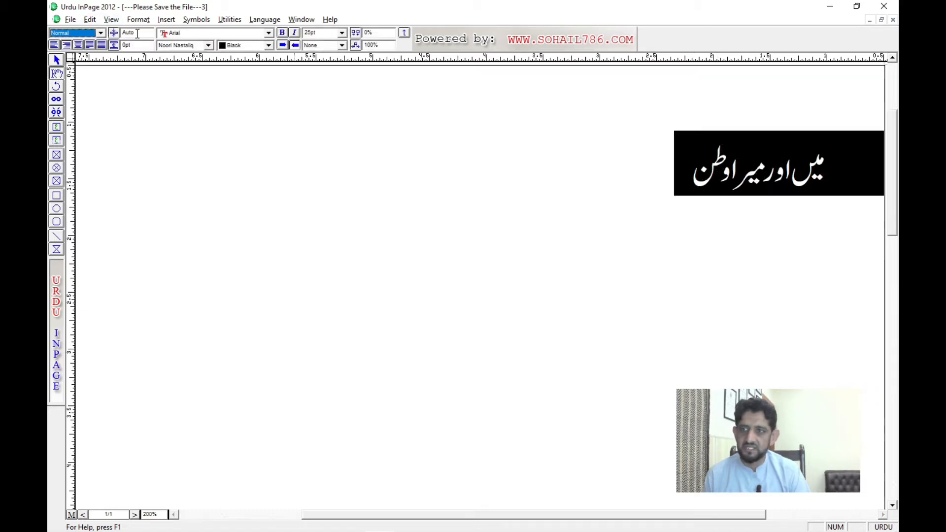
{"action": "left_click_drag", "start_coordinate": [138, 33], "coordinate": [116, 48]}
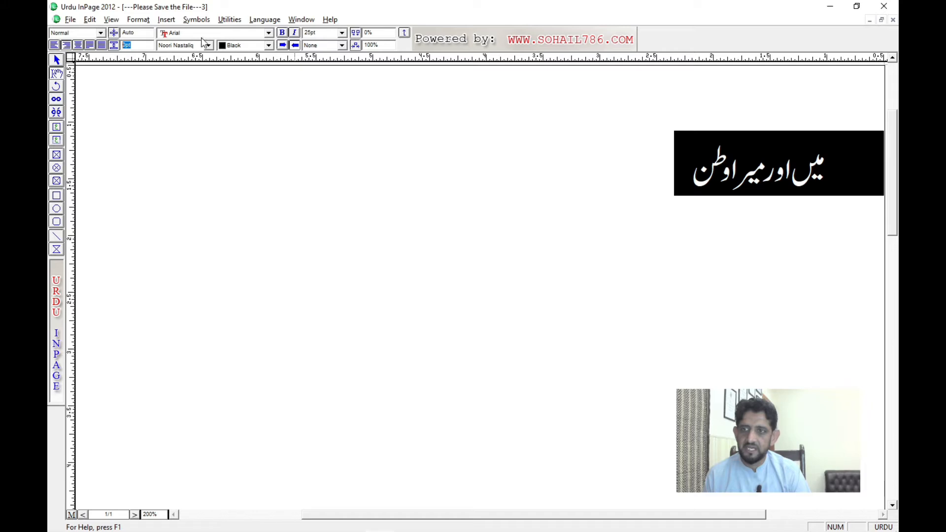
{"action": "left_click", "coordinate": [236, 46]}
{"action": "left_click", "coordinate": [241, 52]}
{"action": "left_click", "coordinate": [208, 45]}
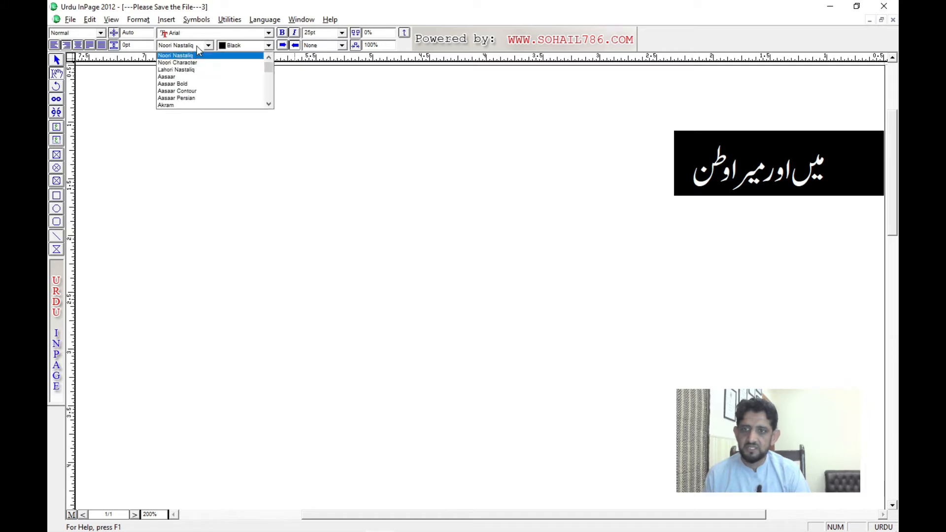
{"action": "left_click", "coordinate": [209, 52]}
{"action": "left_click", "coordinate": [263, 46]}
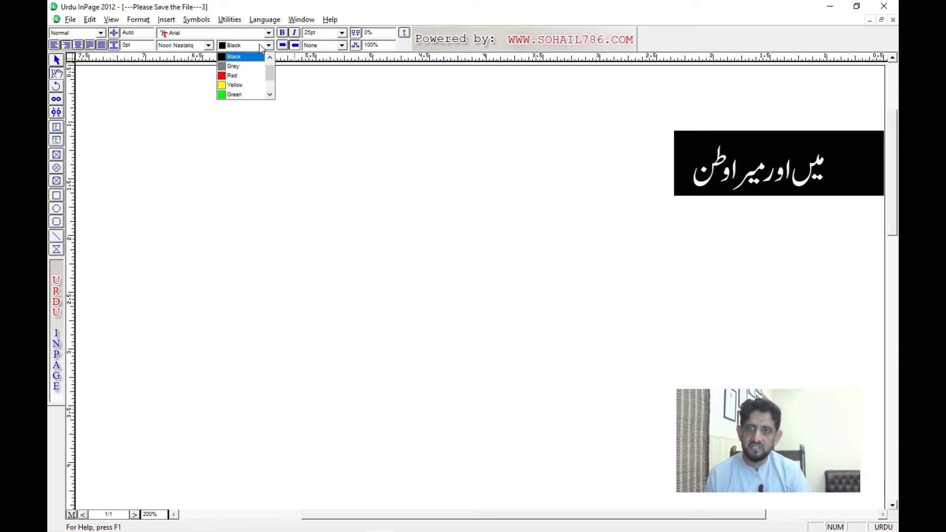
{"action": "left_click", "coordinate": [261, 53]}
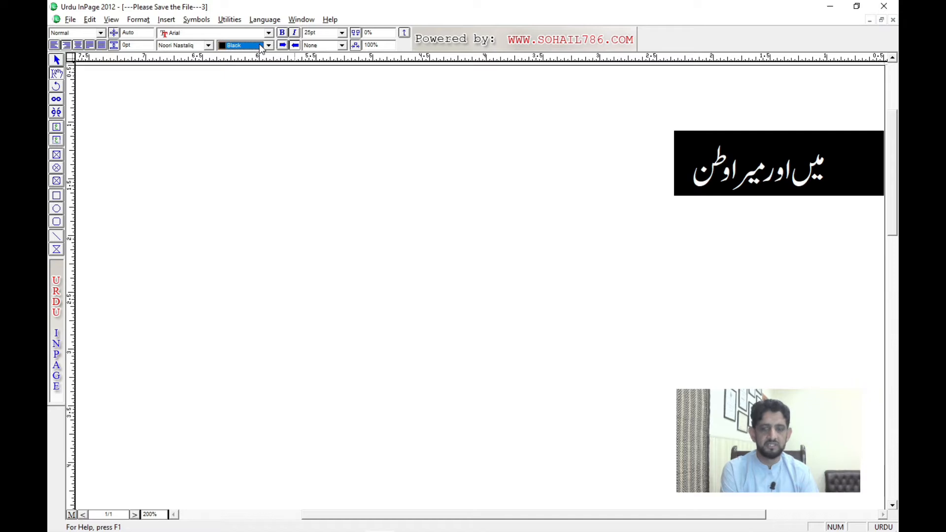
Step: Reselect only the Urdu phrase and examine its paragraph style setting in the ribbon
{"action": "left_click_drag", "start_coordinate": [652, 197], "coordinate": [822, 181]}
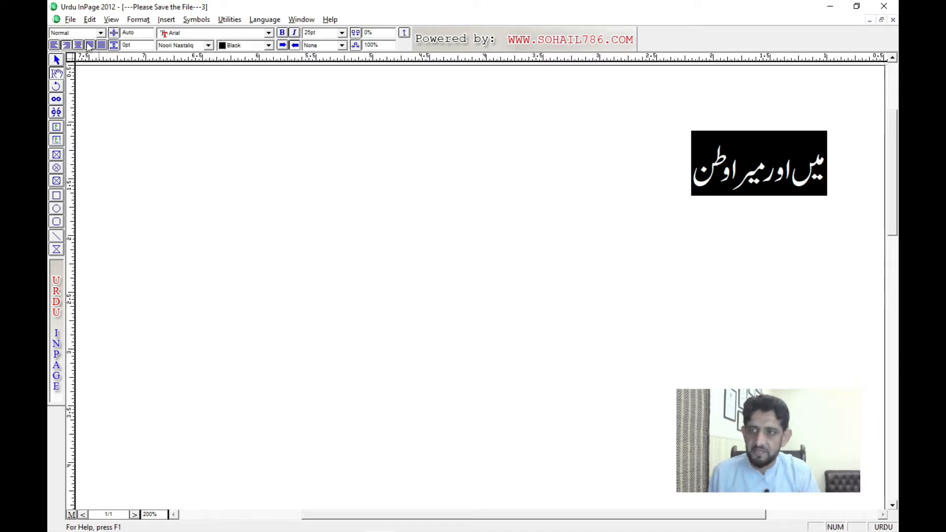
{"action": "left_click", "coordinate": [78, 33]}
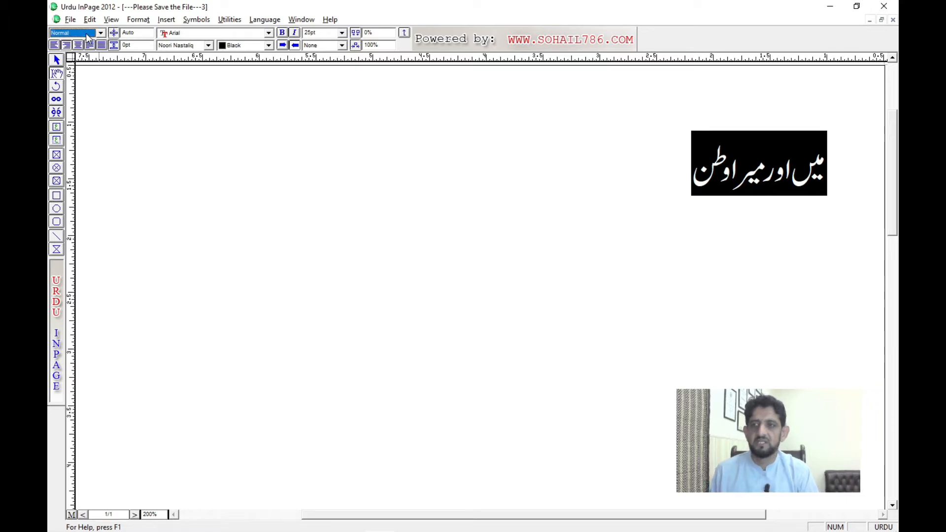
{"action": "left_click", "coordinate": [678, 205]}
{"action": "triple_click", "coordinate": [656, 181]}
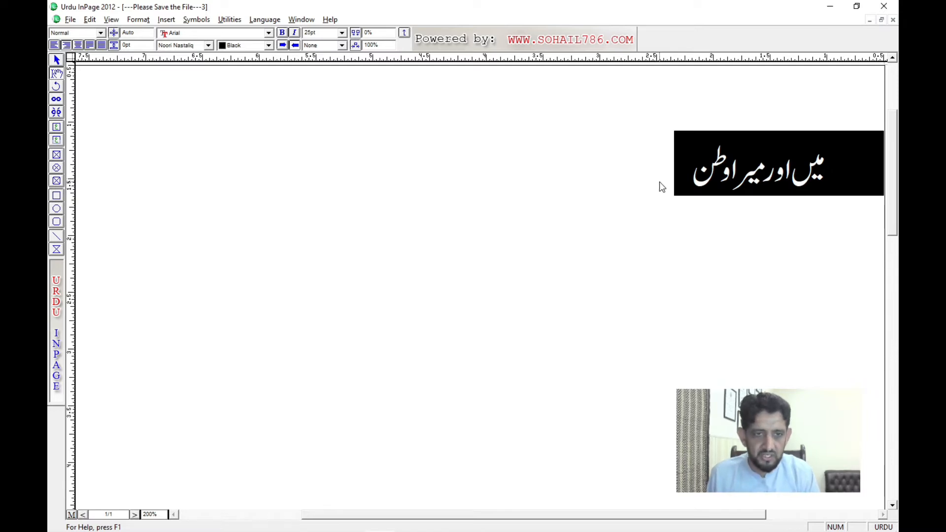
{"action": "left_click", "coordinate": [660, 185]}
{"action": "left_click_drag", "start_coordinate": [681, 184], "coordinate": [825, 183]}
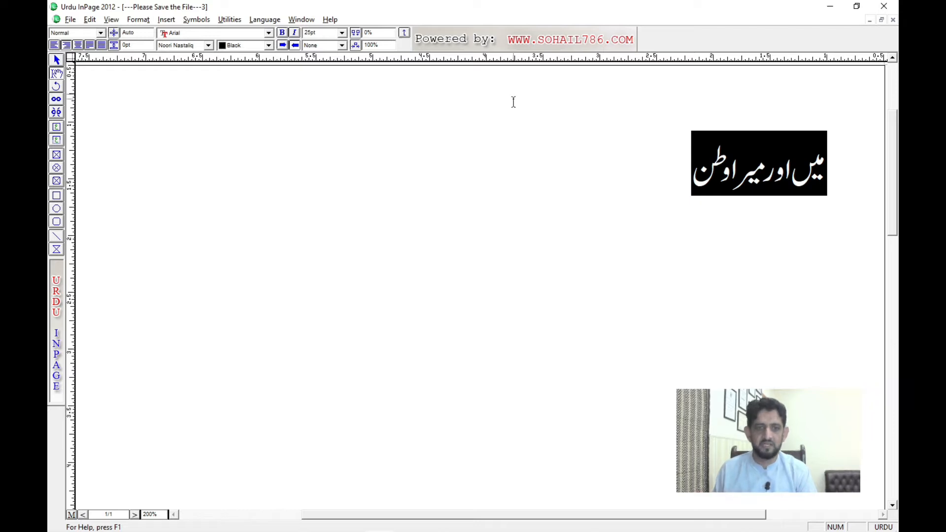
{"action": "left_click", "coordinate": [615, 194]}
{"action": "left_click_drag", "start_coordinate": [671, 187], "coordinate": [815, 192]}
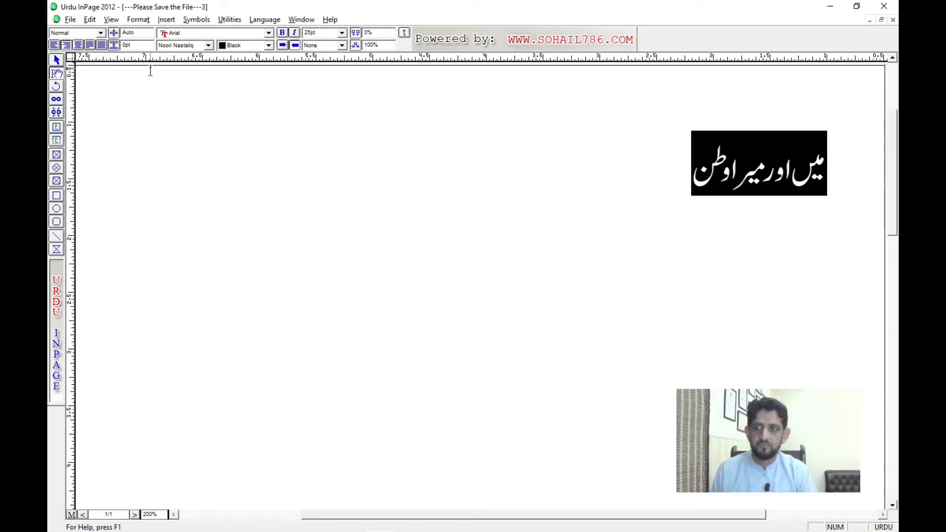
{"action": "left_click", "coordinate": [84, 35]}
{"action": "left_click", "coordinate": [85, 35]}
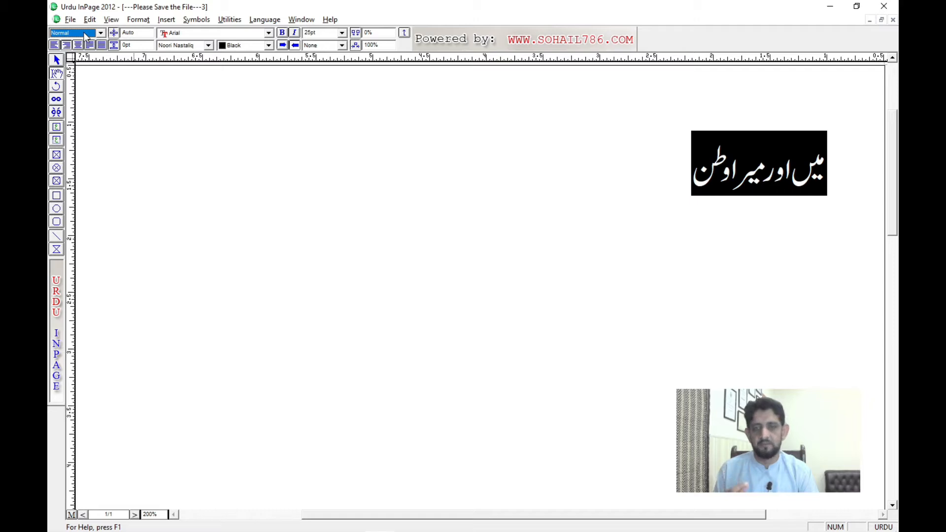
{"action": "left_click", "coordinate": [86, 37]}
{"action": "left_click", "coordinate": [86, 37]}
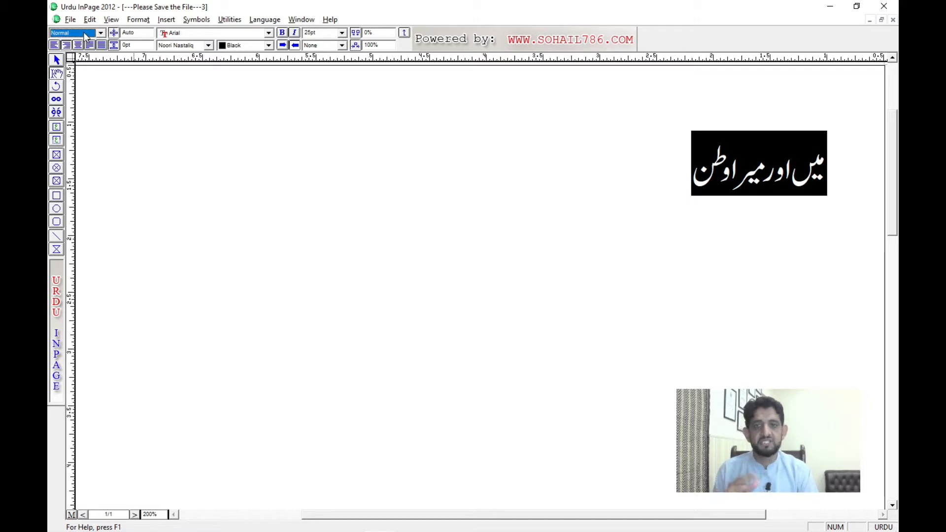
Step: Examine the available styles in the Define Style Sheets dialog and close it without applying anything
{"action": "left_click", "coordinate": [140, 23]}
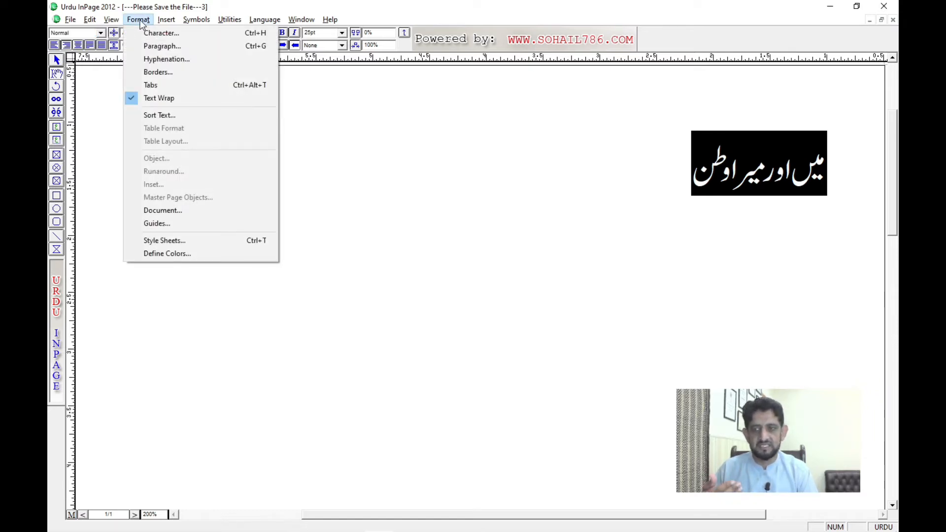
{"action": "left_click", "coordinate": [169, 240]}
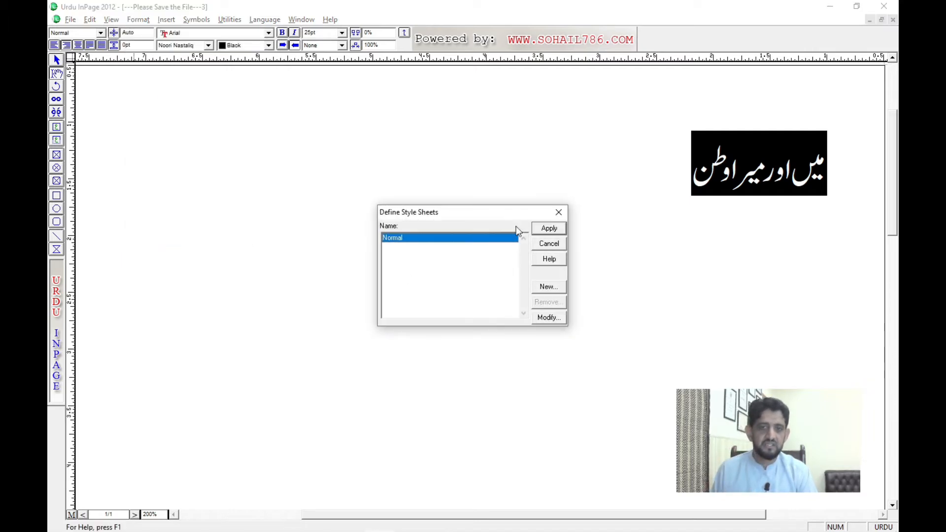
{"action": "left_click_drag", "start_coordinate": [469, 213], "coordinate": [310, 164]}
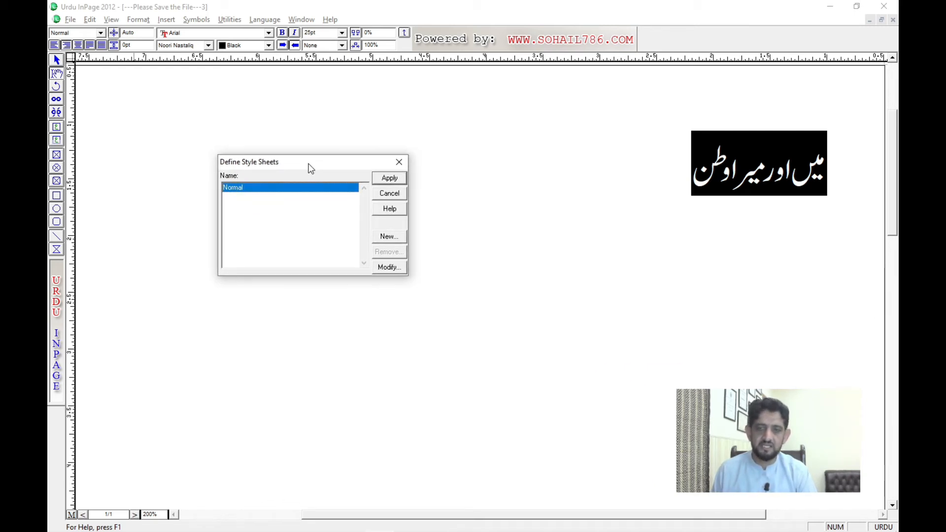
{"action": "left_click", "coordinate": [389, 193]}
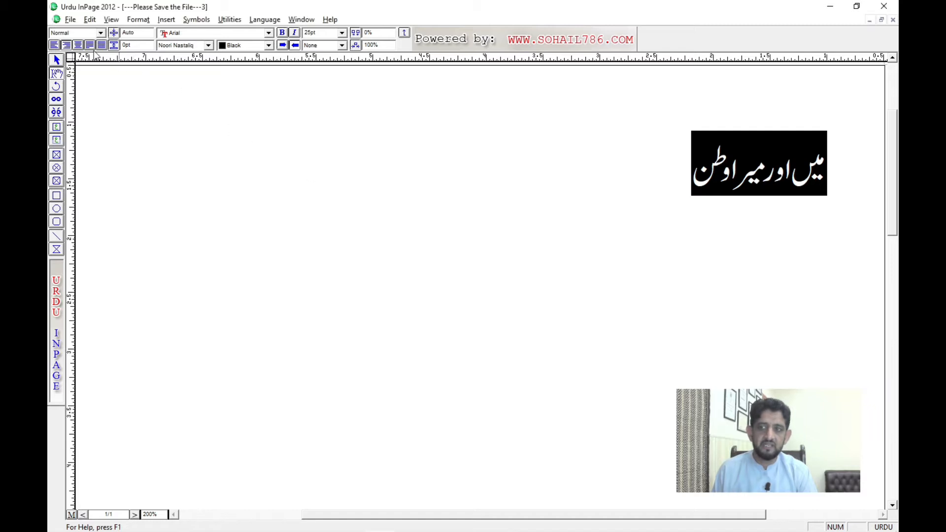
Step: Examine the paragraph style list for the selected Urdu phrase without changing the style
{"action": "left_click", "coordinate": [85, 34]}
{"action": "left_click", "coordinate": [84, 34]}
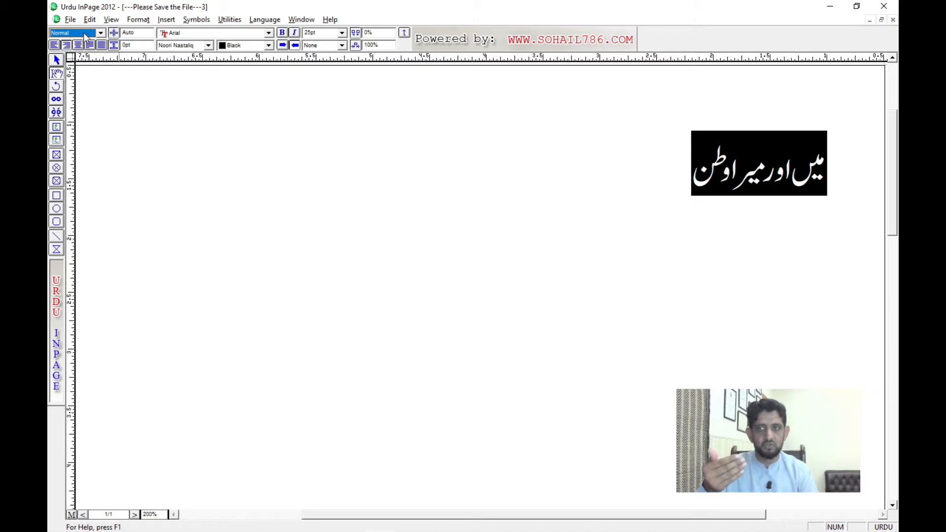
{"action": "left_click", "coordinate": [84, 35]}
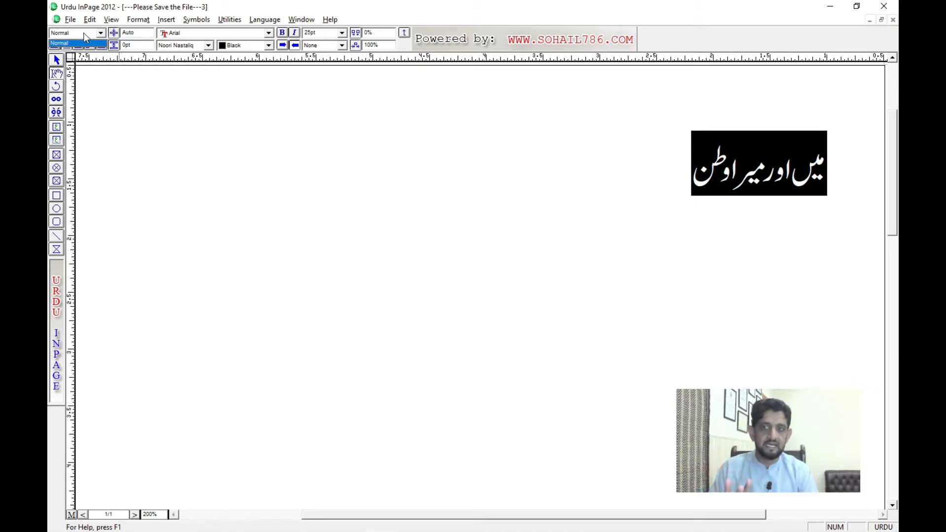
{"action": "left_click", "coordinate": [85, 38]}
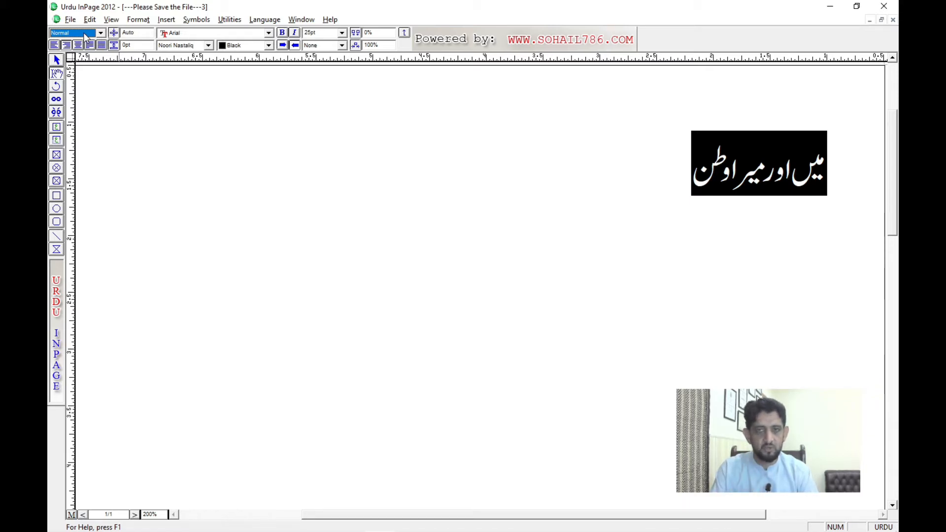
{"action": "left_click", "coordinate": [85, 38]}
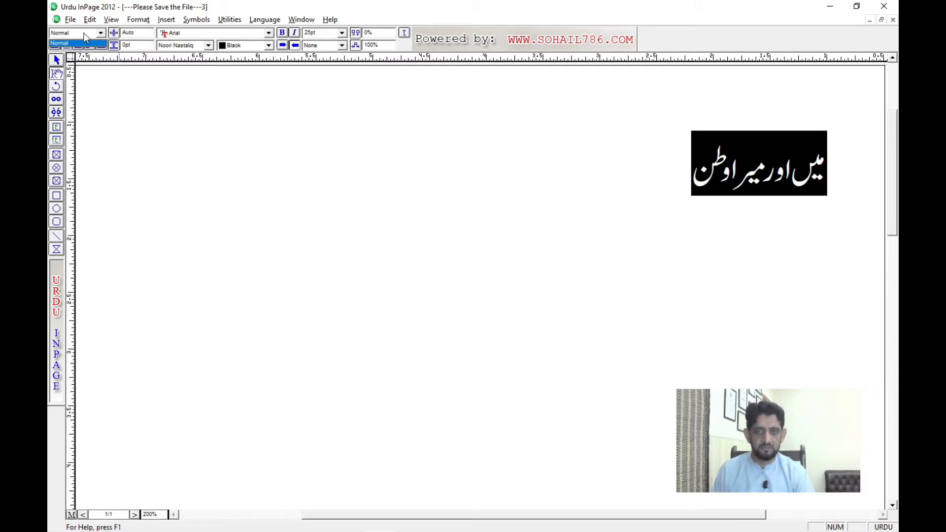
{"action": "left_click", "coordinate": [84, 38]}
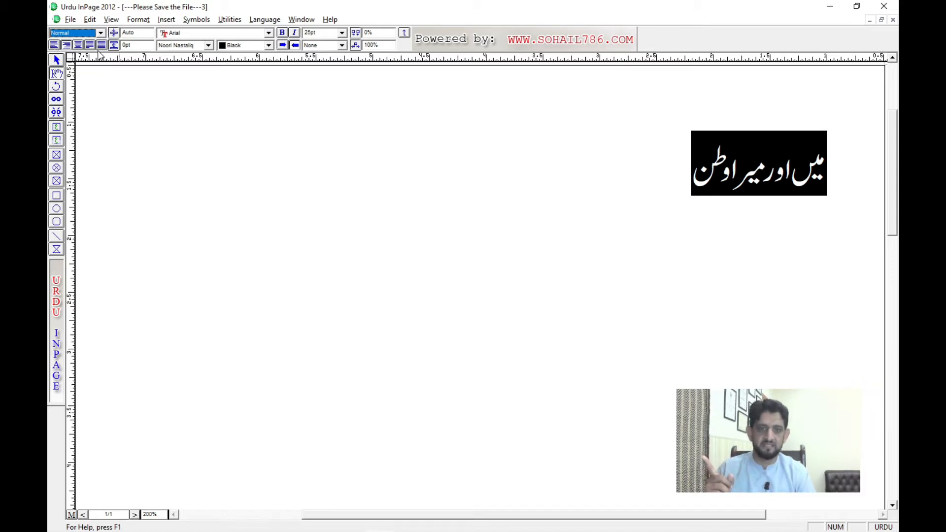
Step: Select the whole Urdu line and set the page view to 100%
{"action": "left_click", "coordinate": [599, 187]}
{"action": "key", "text": "ctrl+a"}
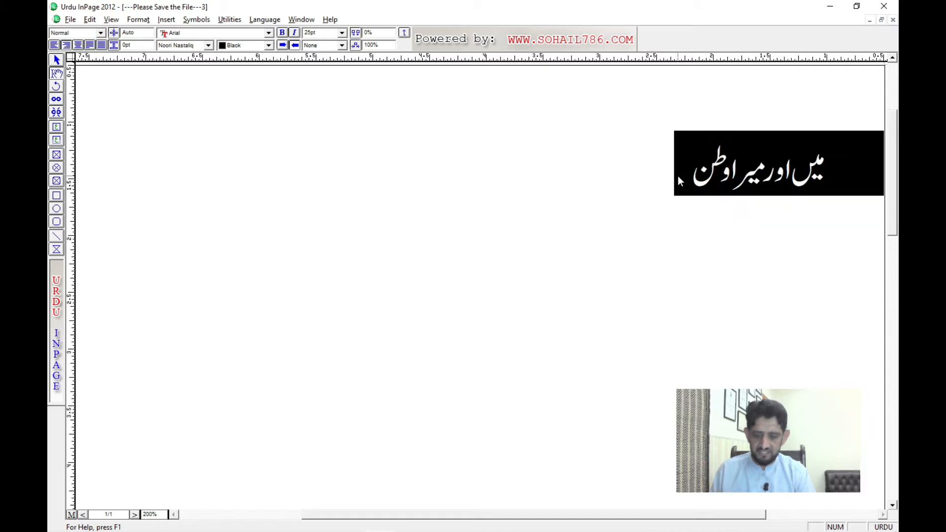
{"action": "key", "text": "ctrl+0"}
{"action": "key", "text": "ctrl+1"}
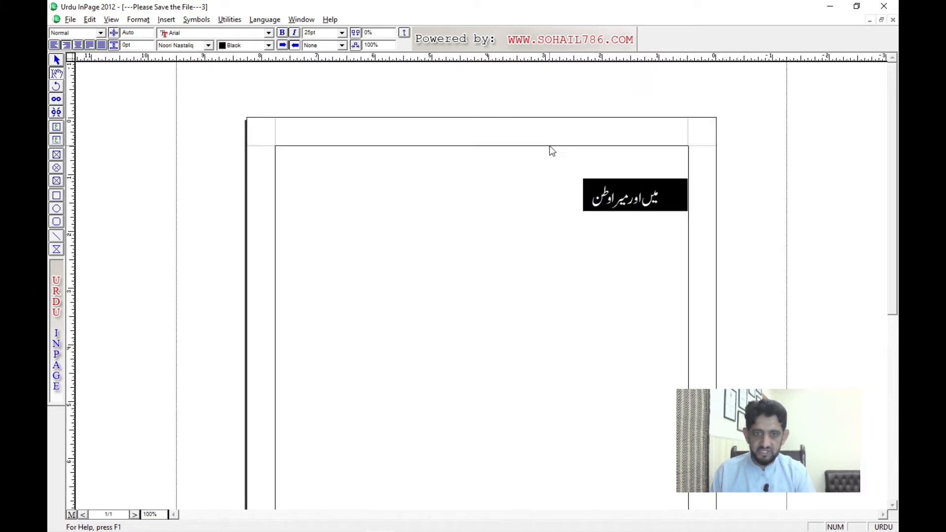
Step: Try left, right, centred, justified and force-justified alignment in turn on the Urdu line
{"action": "left_click", "coordinate": [53, 46]}
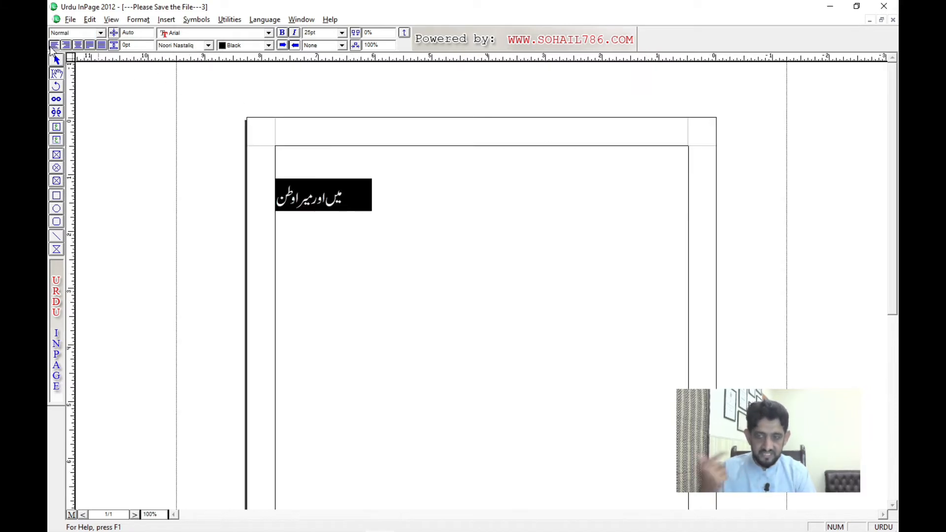
{"action": "left_click", "coordinate": [66, 45]}
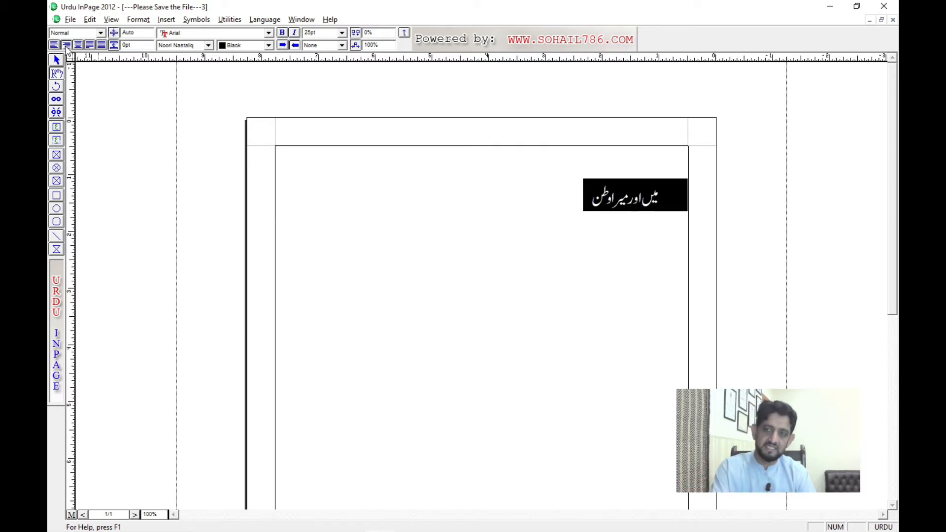
{"action": "left_click", "coordinate": [78, 46]}
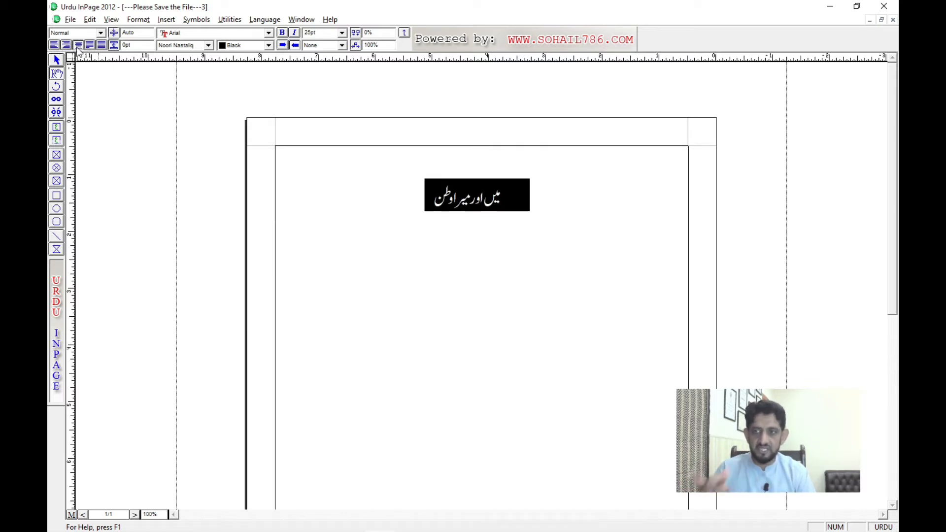
{"action": "left_click", "coordinate": [89, 46]}
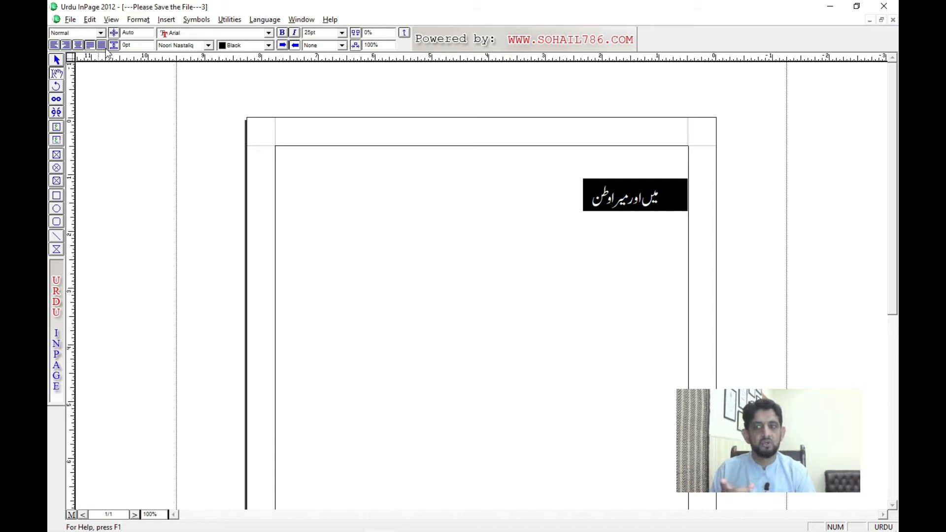
{"action": "left_click", "coordinate": [105, 47]}
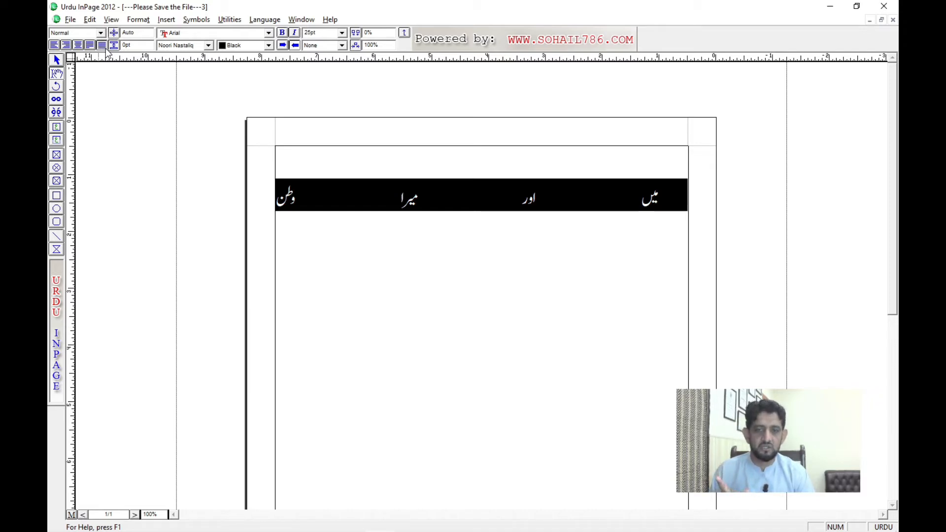
Step: Compare left and force-justified alignment on the Urdu line once more and leave it justified
{"action": "left_click", "coordinate": [55, 45]}
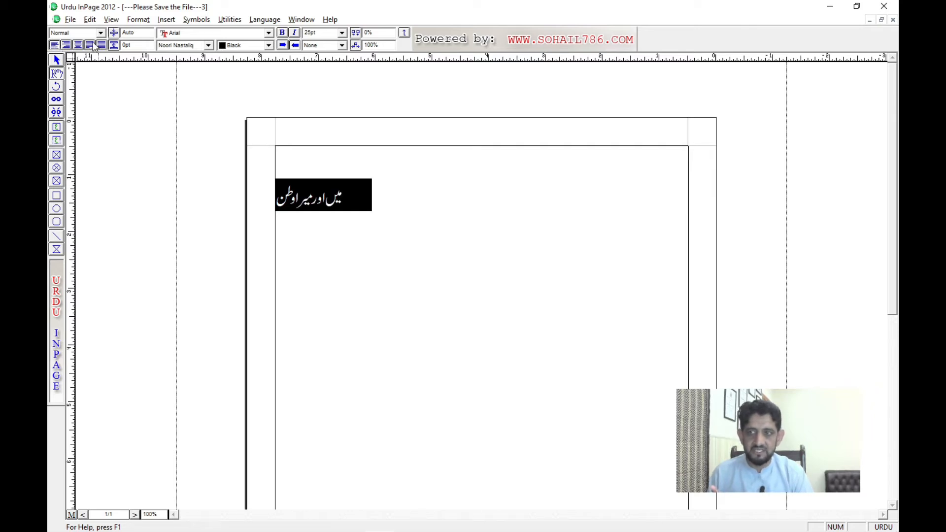
{"action": "left_click", "coordinate": [100, 47]}
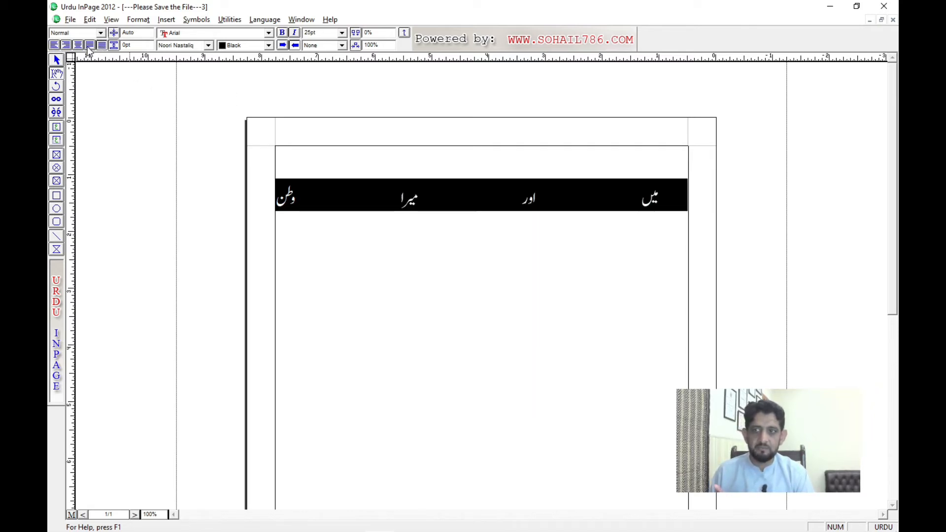
{"action": "left_click", "coordinate": [91, 46]}
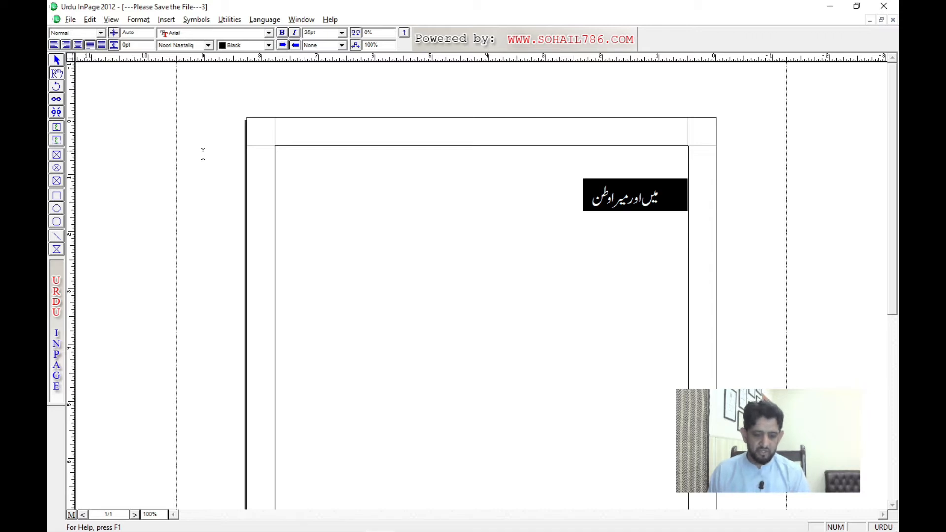
Step: Delete the blank gap at the start of the Urdu line and place the cursor at its end
{"action": "key", "text": "Home"}
{"action": "key", "text": "Delete"}
{"action": "key", "text": "End"}
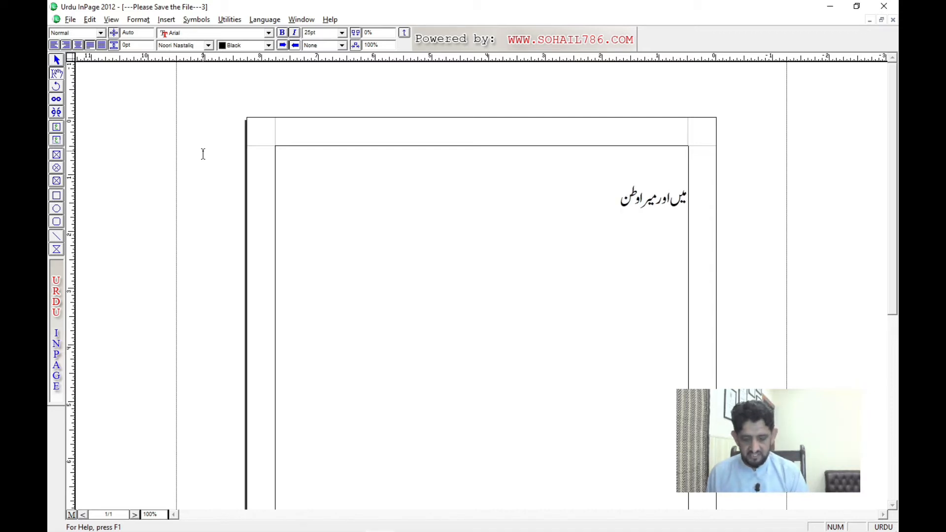
Step: Open the Application Template document from Local Disk (I:)
{"action": "key", "text": "ctrl+o"}
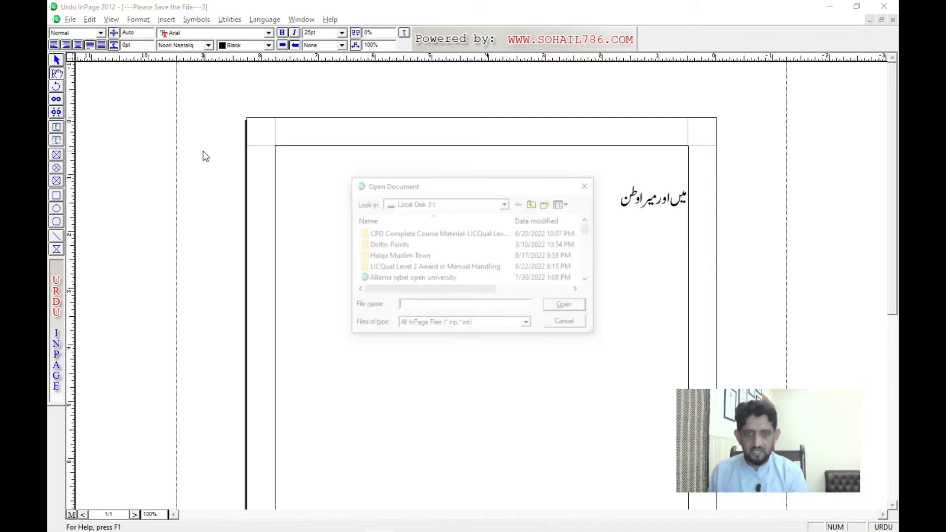
{"action": "left_click", "coordinate": [587, 280]}
{"action": "left_click", "coordinate": [587, 280]}
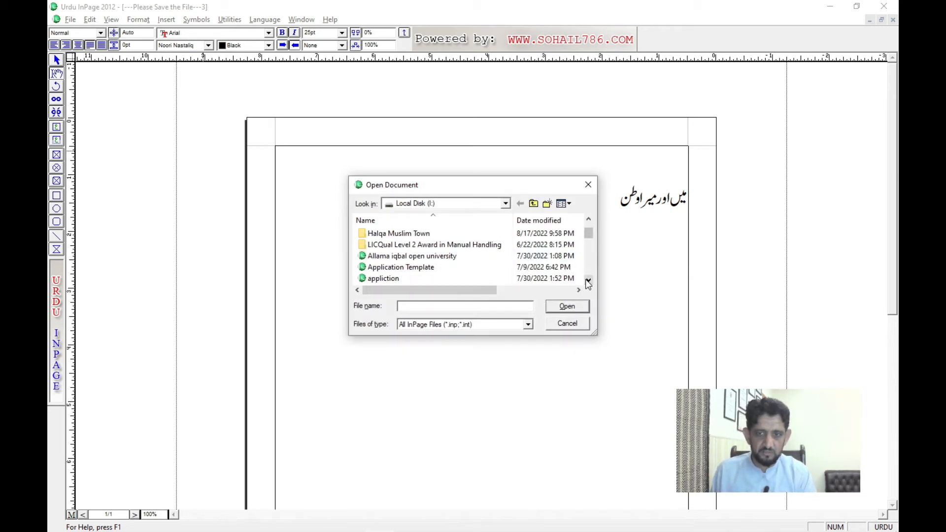
{"action": "double_click", "coordinate": [426, 269]}
Step: Join the closing sentence to the main body paragraph that mentions Income, and select the combined paragraph
{"action": "triple_click", "coordinate": [484, 347]}
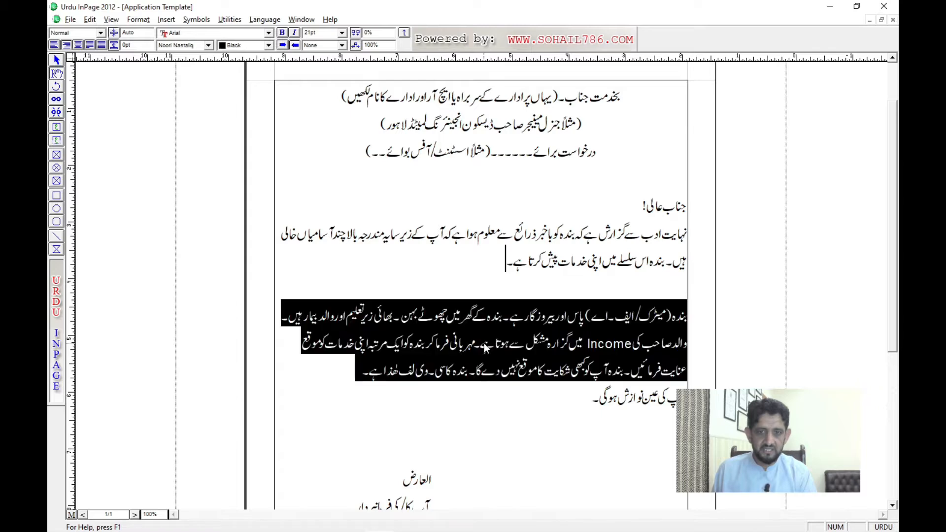
{"action": "left_click", "coordinate": [720, 424]}
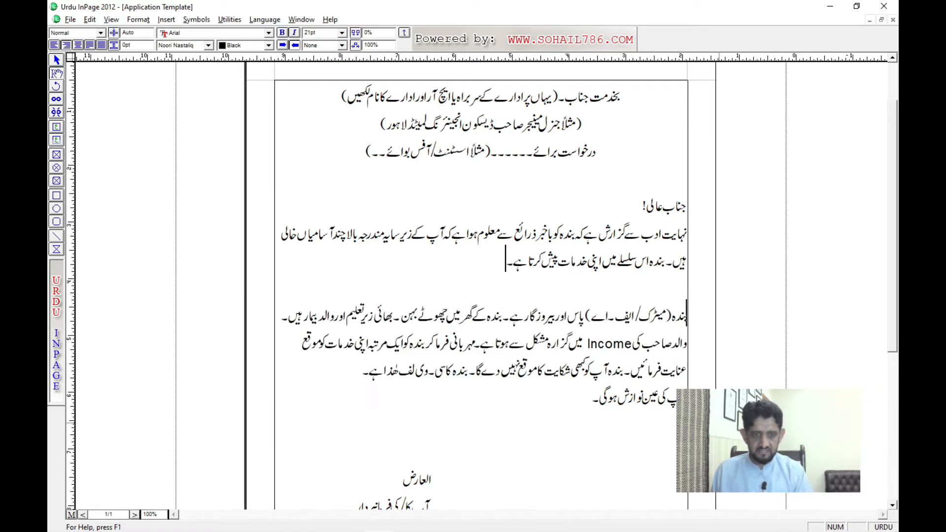
{"action": "key", "text": "BackSpace"}
{"action": "key", "text": "ctrl+Up"}
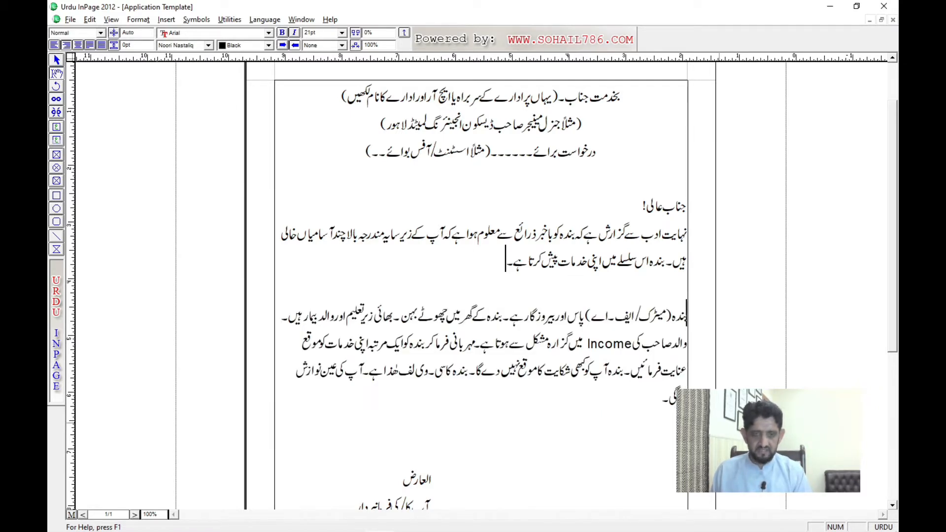
{"action": "key", "text": "ctrl+shift+Down"}
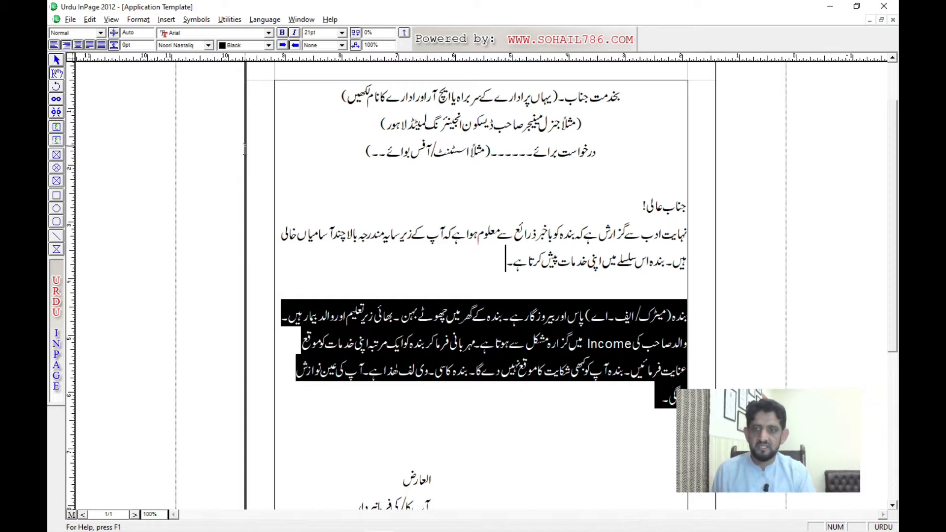
Step: Try left, right and centred alignment on the selected body paragraph, finishing with justified
{"action": "left_click", "coordinate": [54, 45]}
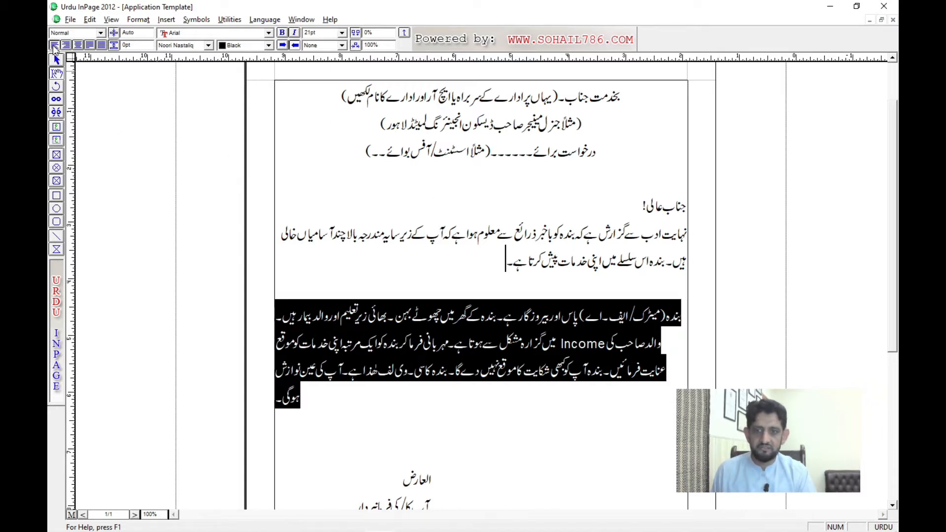
{"action": "left_click", "coordinate": [66, 44]}
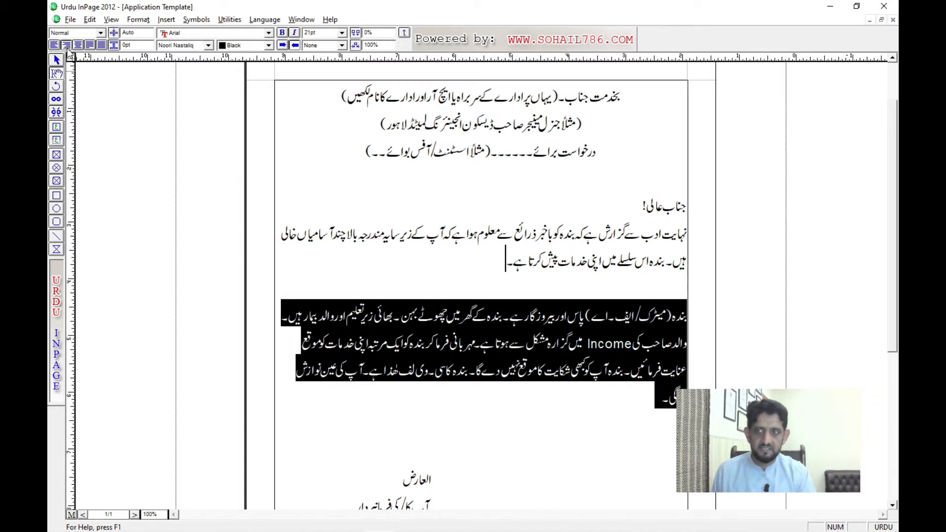
{"action": "left_click", "coordinate": [78, 46]}
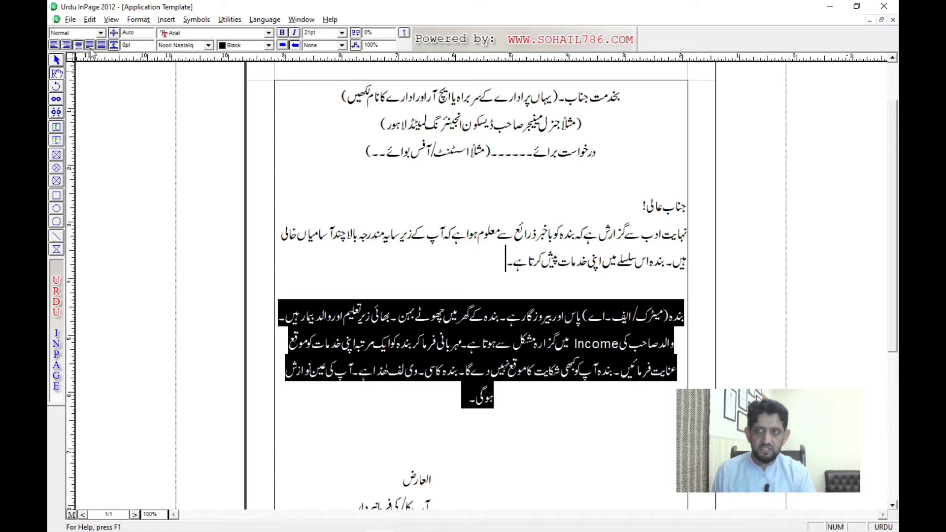
{"action": "left_click", "coordinate": [90, 45]}
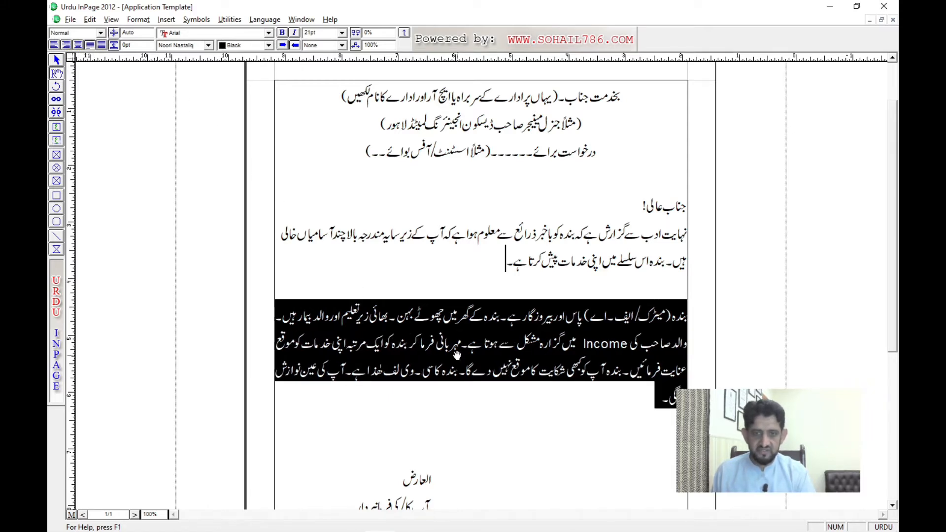
Step: Increase the selected body paragraph's font size to 24 pt
{"action": "scroll", "coordinate": [430, 214], "scroll_direction": "down", "scroll_amount": 3}
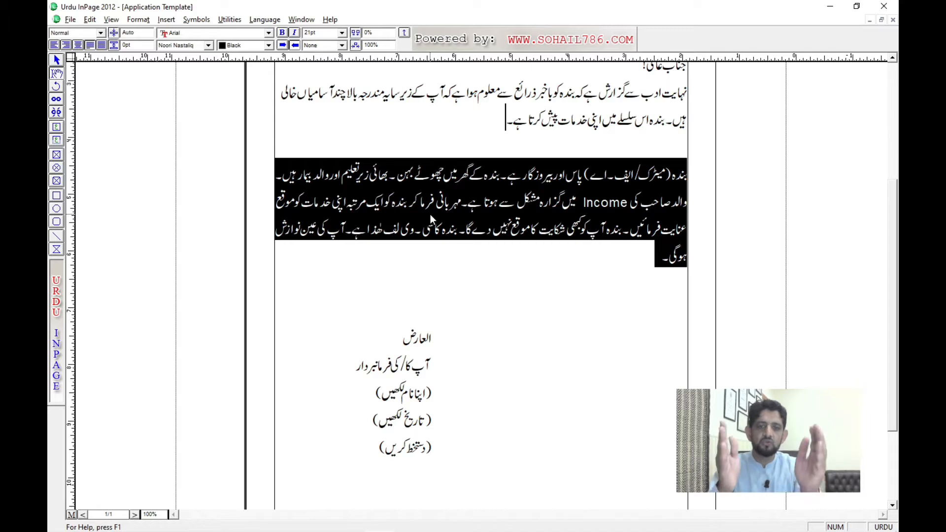
{"action": "key", "text": "ctrl+shift+period"}
{"action": "key", "text": "ctrl+shift+period"}
{"action": "key", "text": "ctrl+shift+period"}
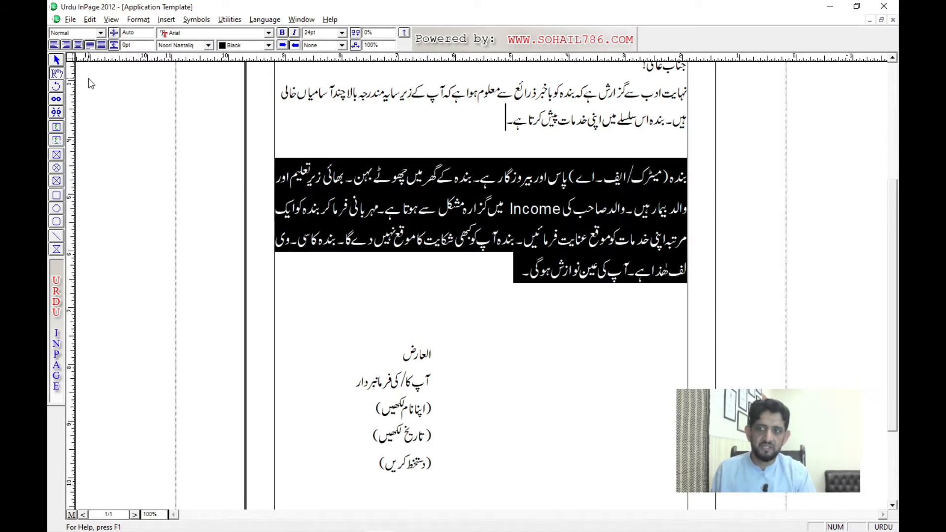
Step: Compare left, right and centred alignment on the enlarged 24 pt paragraph and leave it justified
{"action": "left_click", "coordinate": [54, 45]}
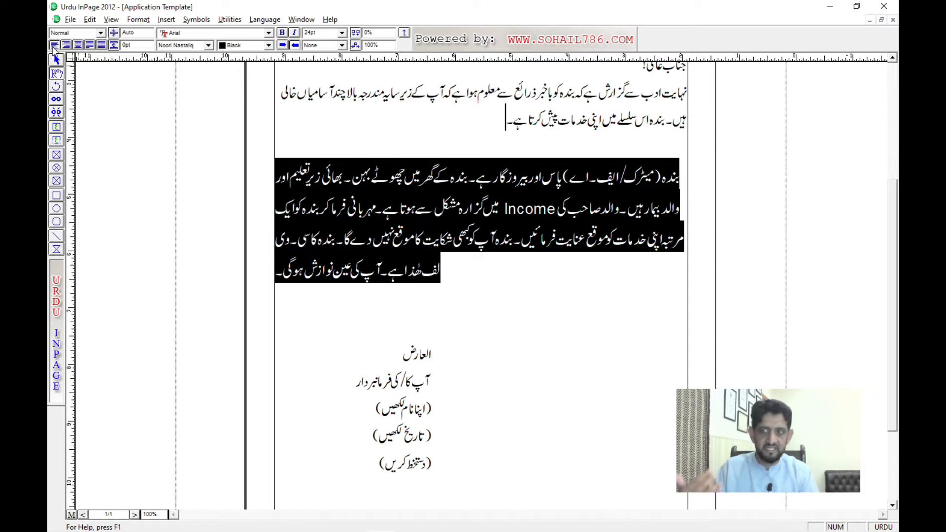
{"action": "left_click", "coordinate": [65, 45]}
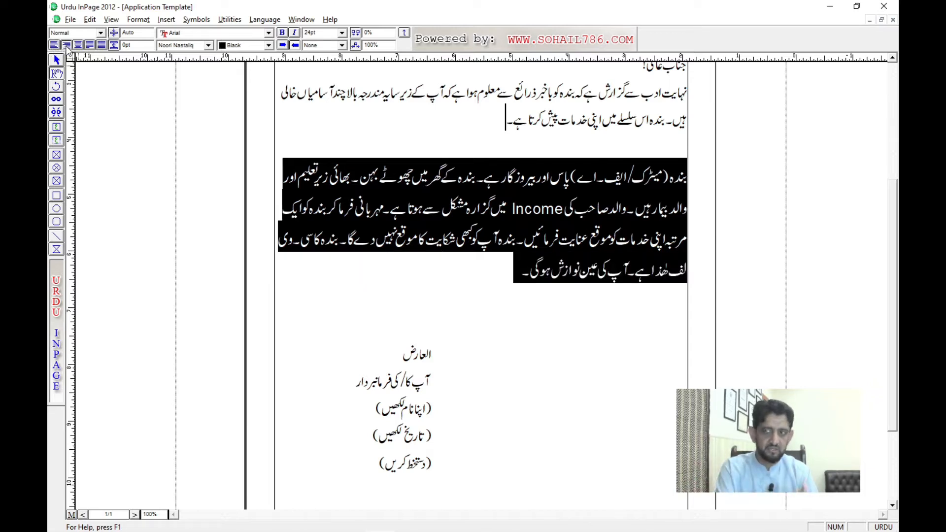
{"action": "left_click", "coordinate": [78, 45]}
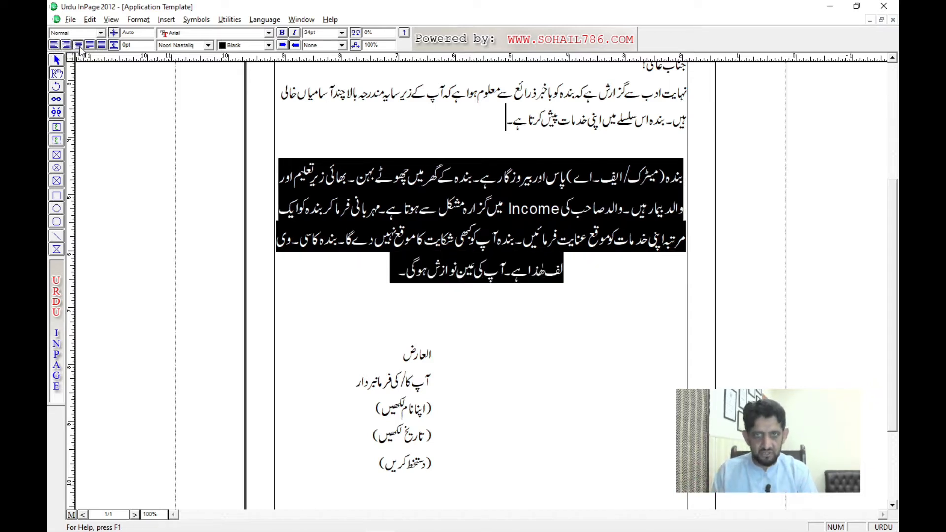
{"action": "left_click", "coordinate": [91, 48]}
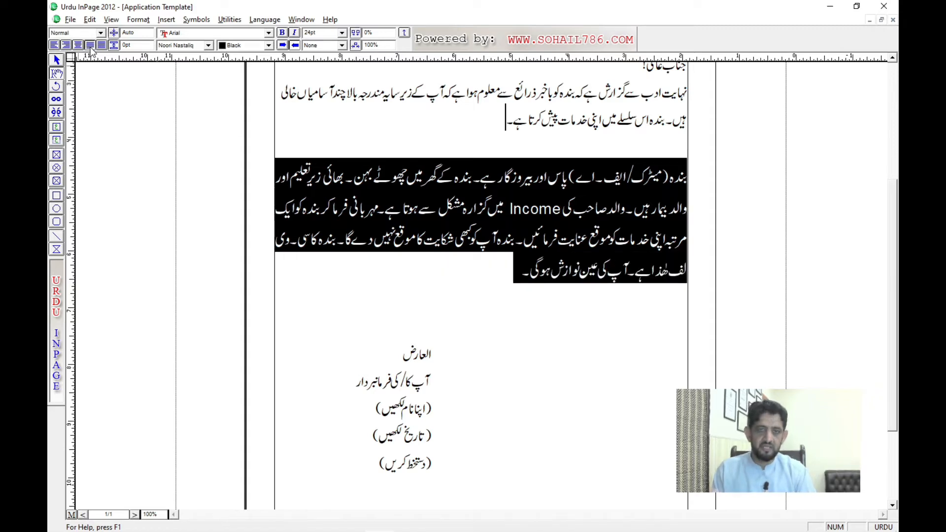
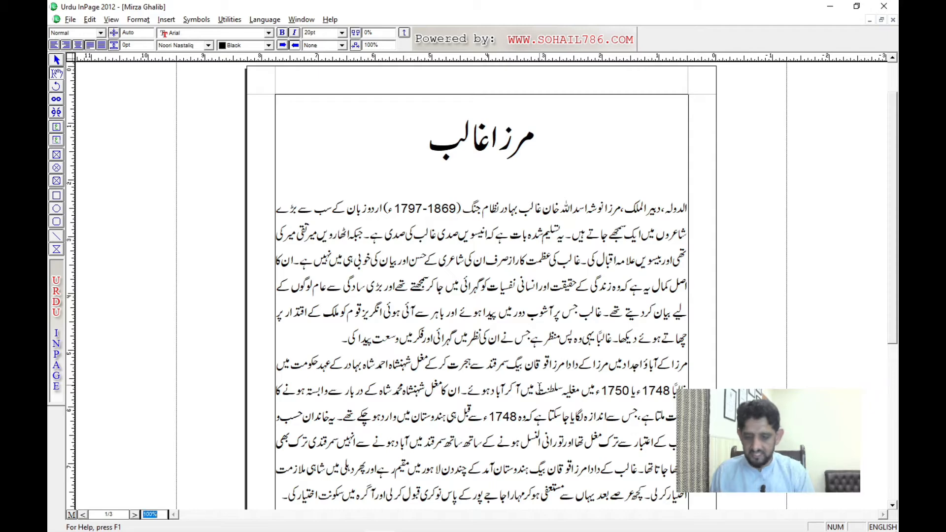
Step: Set the document's zoom level to 160%
{"action": "type", "text": "160"}
{"action": "key", "text": "Return"}
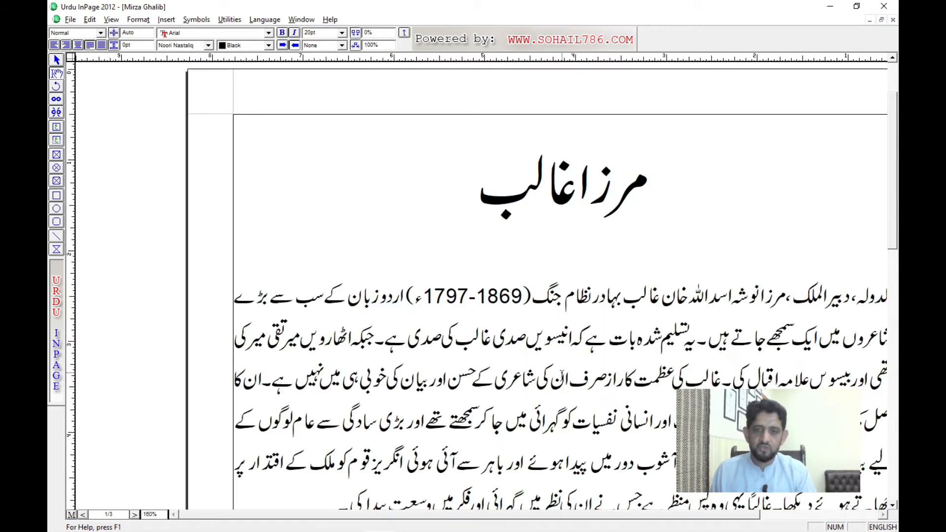
Step: Select the first body paragraph and apply the Noori Nastaliq font to it
{"action": "triple_click", "coordinate": [479, 326]}
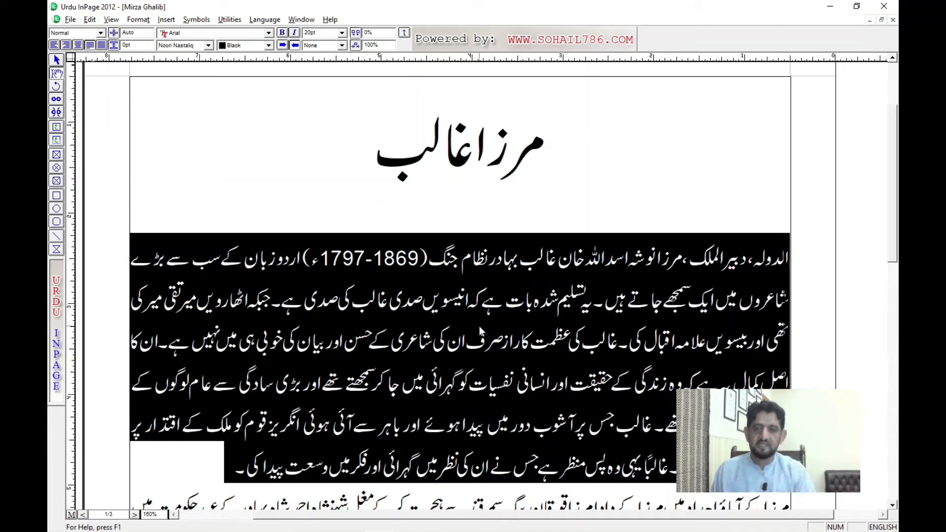
{"action": "left_click", "coordinate": [197, 45]}
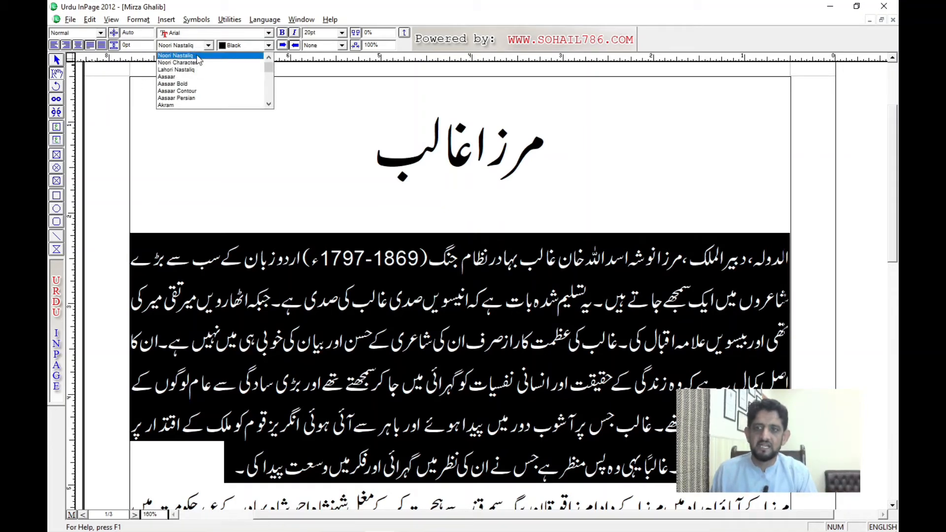
{"action": "left_click", "coordinate": [197, 56]}
{"action": "left_click", "coordinate": [458, 261]}
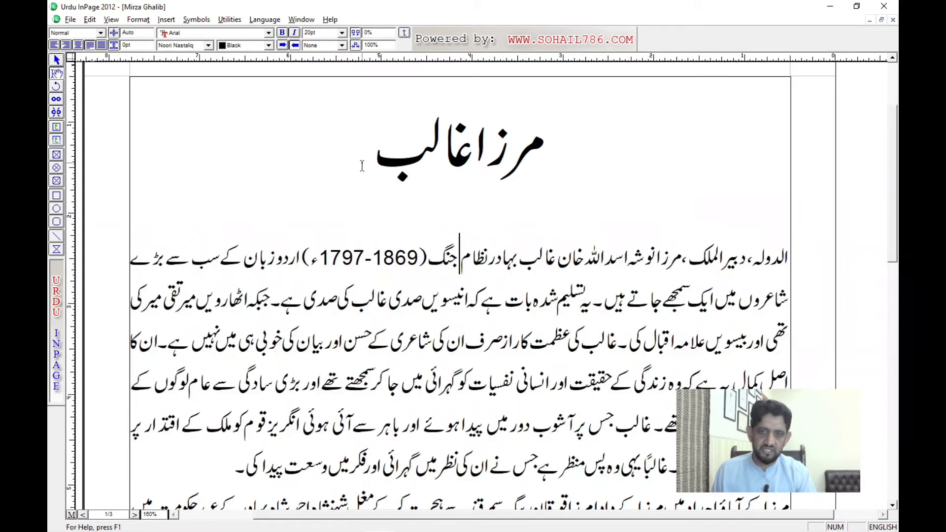
Step: Add a new line below the title with the Urdu text "نوری نستعلیق فونٹ", using Urdu language input
{"action": "left_click", "coordinate": [362, 166]}
{"action": "key", "text": "Return"}
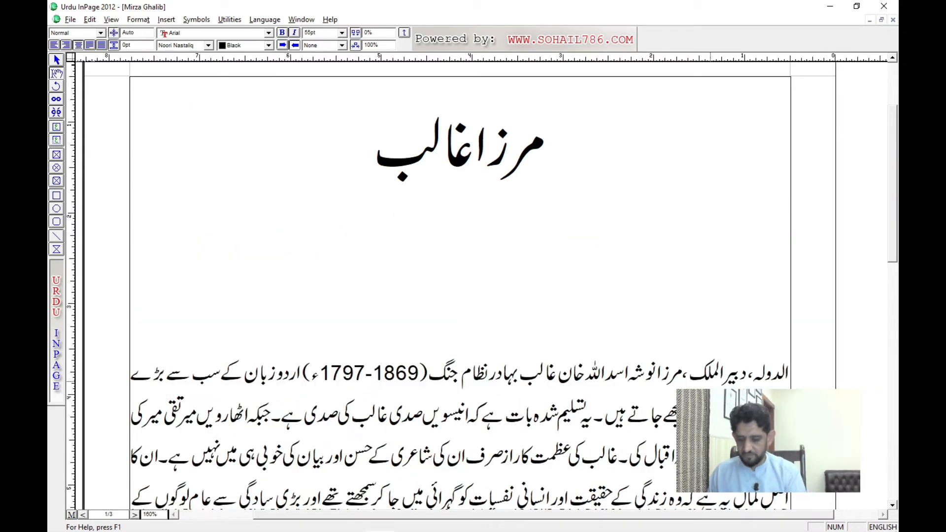
{"action": "type", "text": "nw"}
{"action": "key", "text": "BackSpace"}
{"action": "key", "text": "BackSpace"}
{"action": "key", "text": "ctrl+space"}
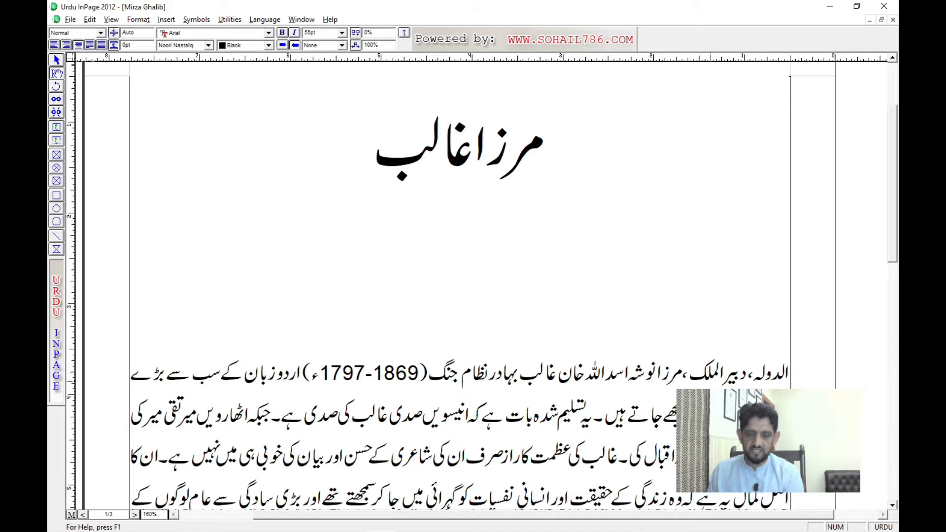
{"action": "type", "text": "نوری نستع"}
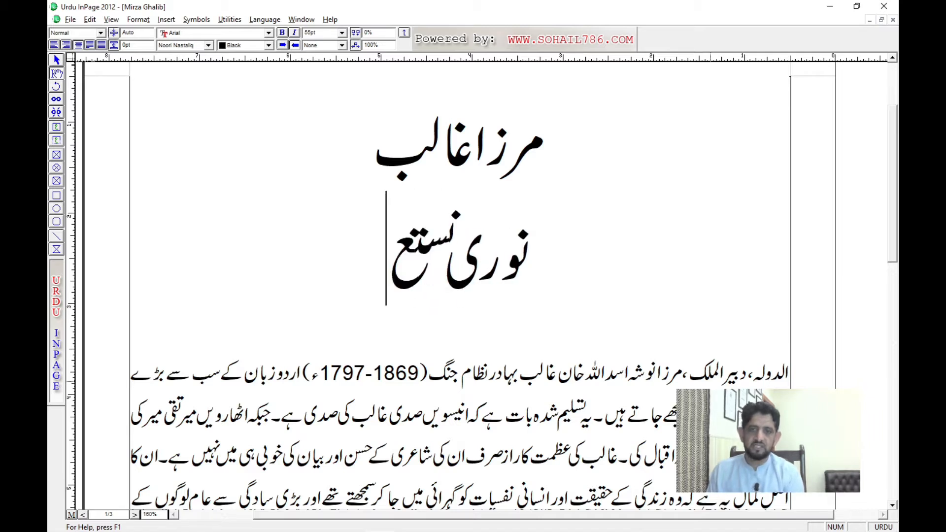
{"action": "type", "text": "لیق"}
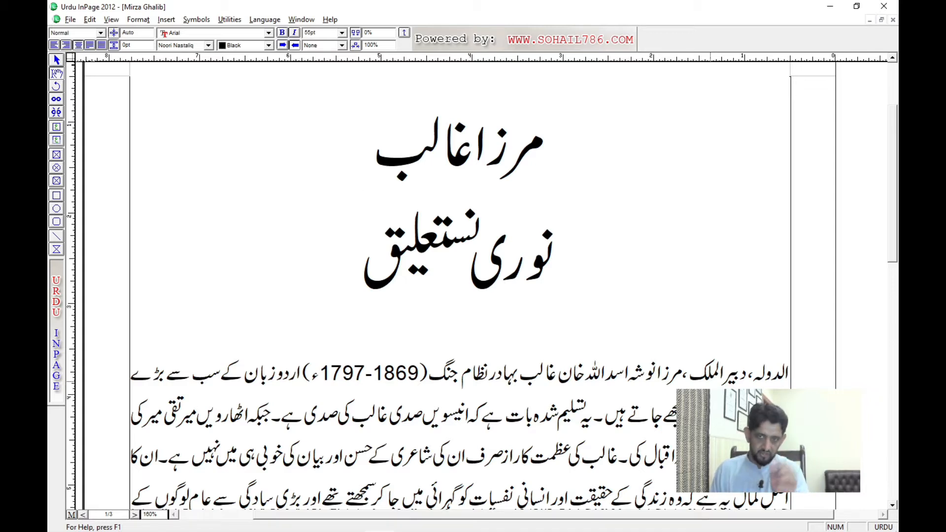
{"action": "type", "text": "فونٹ"}
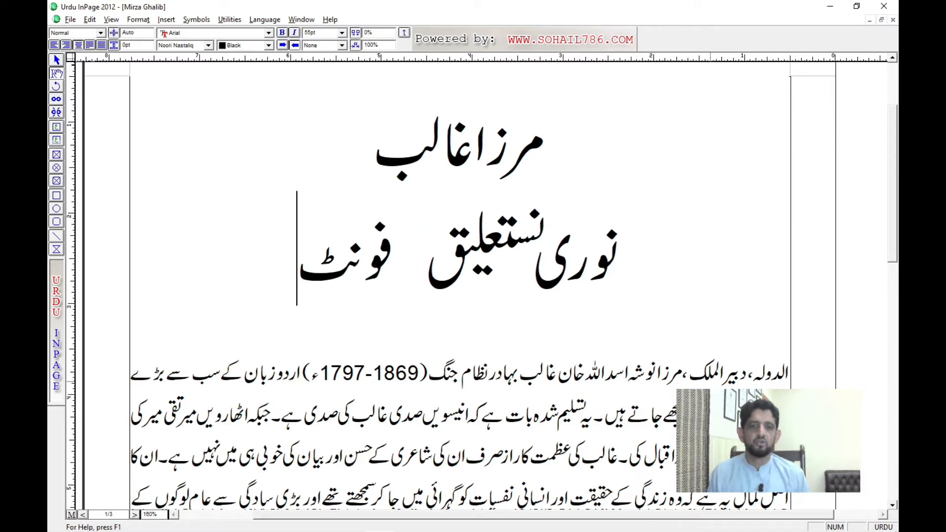
Step: Delete the sample font-name line below the title
{"action": "key", "text": "shift+Home"}
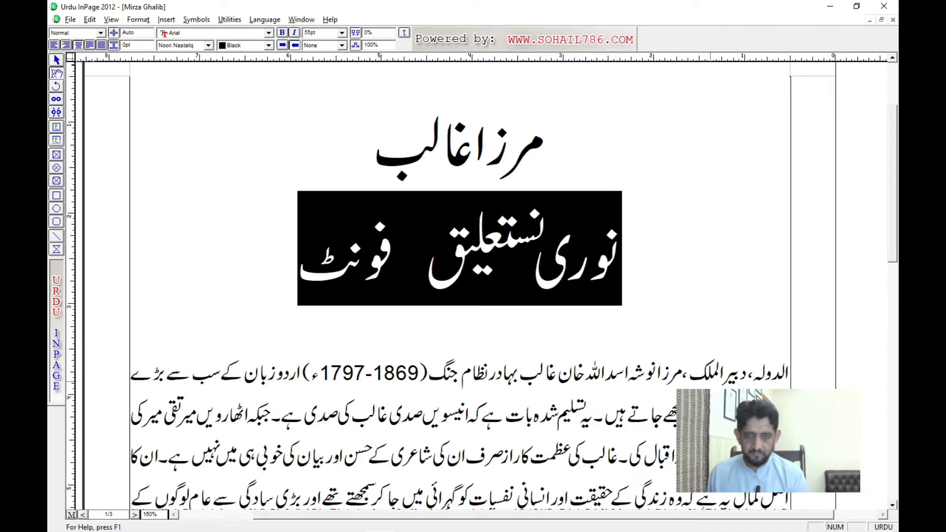
{"action": "key", "text": "BackSpace"}
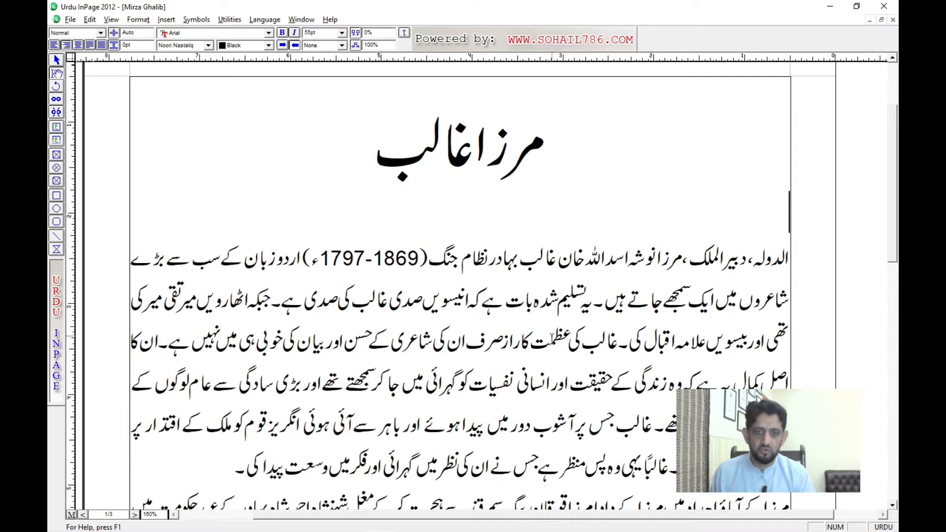
{"action": "triple_click", "coordinate": [528, 319]}
Step: Select the title and try the Noori Character and Lahori Nastaliq fonts on it
{"action": "left_click", "coordinate": [462, 158]}
{"action": "triple_click", "coordinate": [462, 158]}
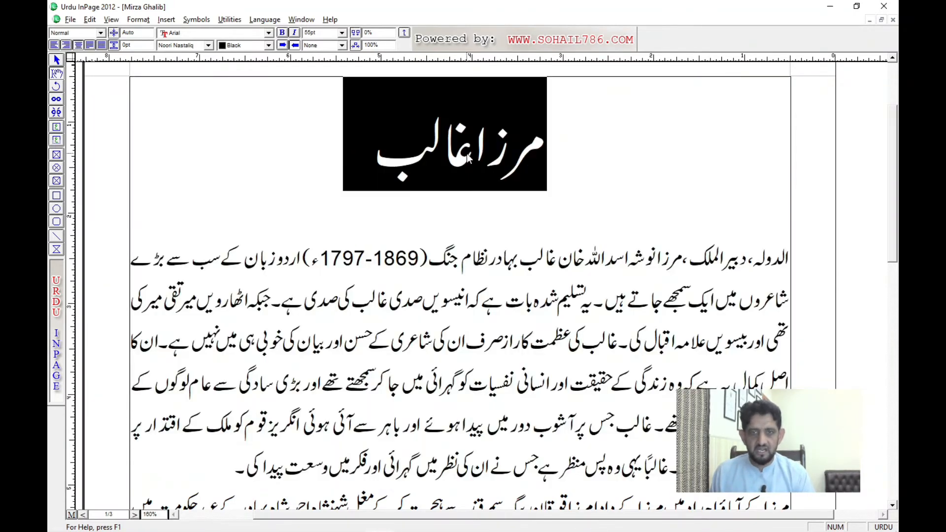
{"action": "left_click", "coordinate": [189, 48]}
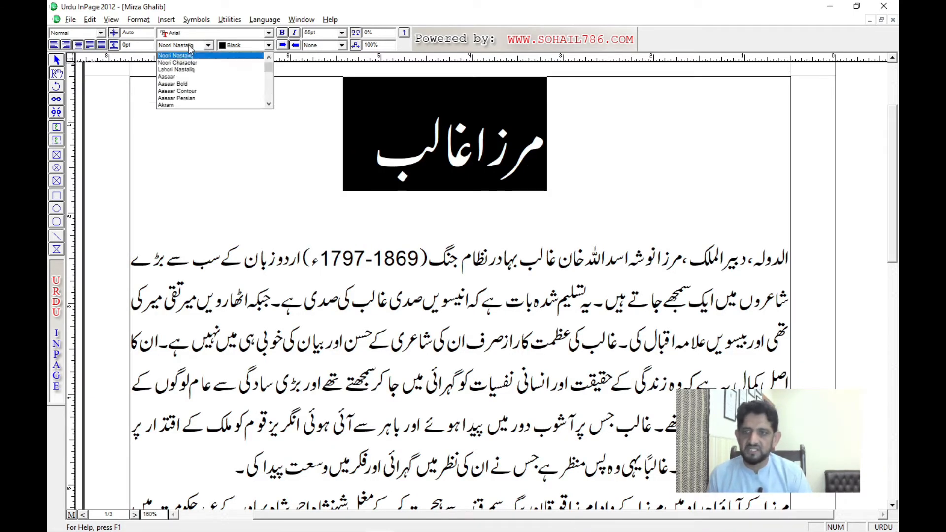
{"action": "left_click", "coordinate": [188, 62]}
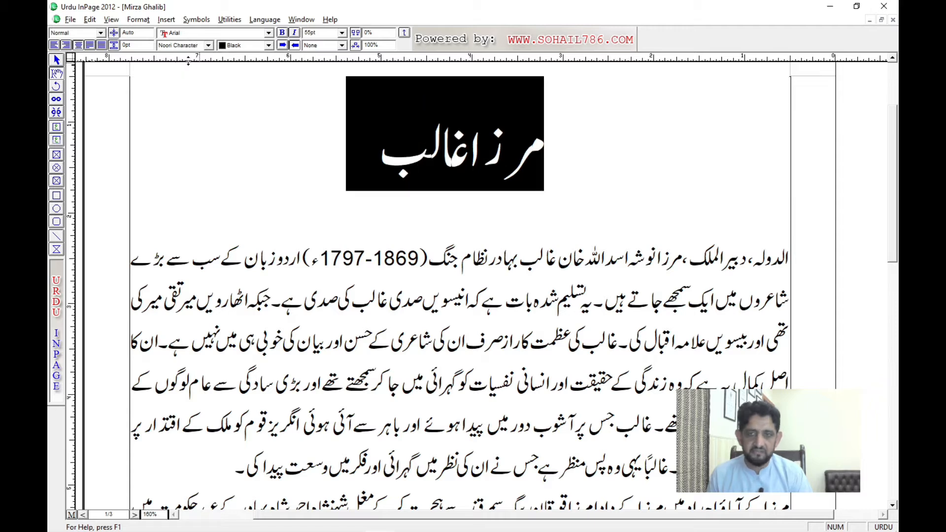
{"action": "left_click", "coordinate": [192, 48]}
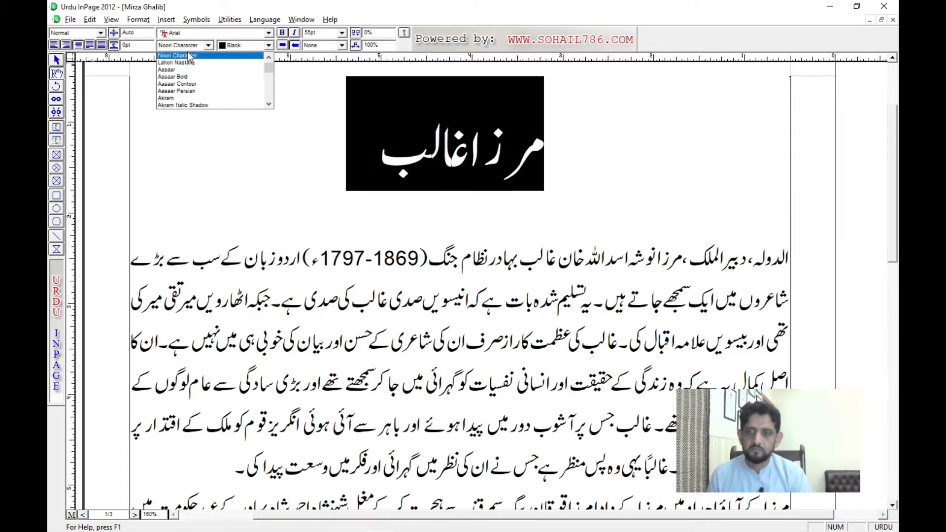
{"action": "left_click", "coordinate": [189, 63]}
Step: Try the Aasaar, Aasaar Bold and Aasaar Contour fonts on the selected title
{"action": "left_click", "coordinate": [190, 45]}
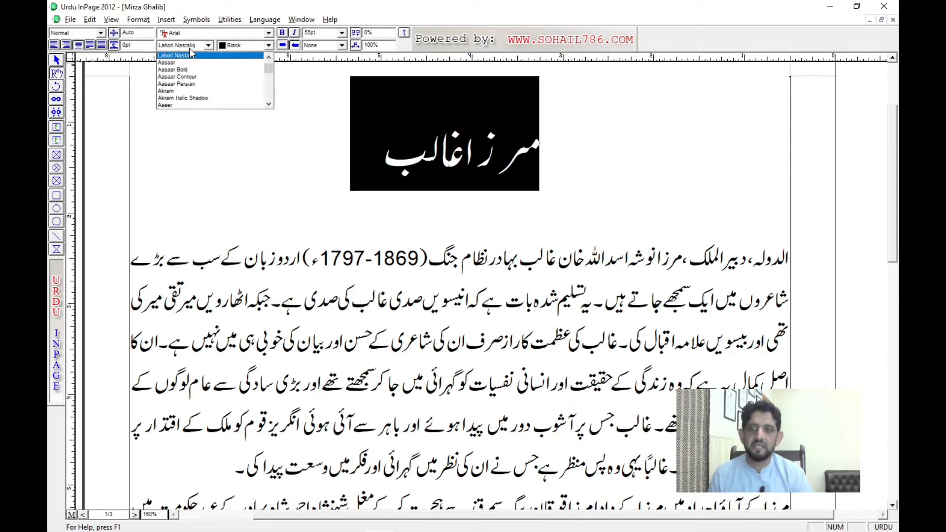
{"action": "left_click", "coordinate": [191, 62]}
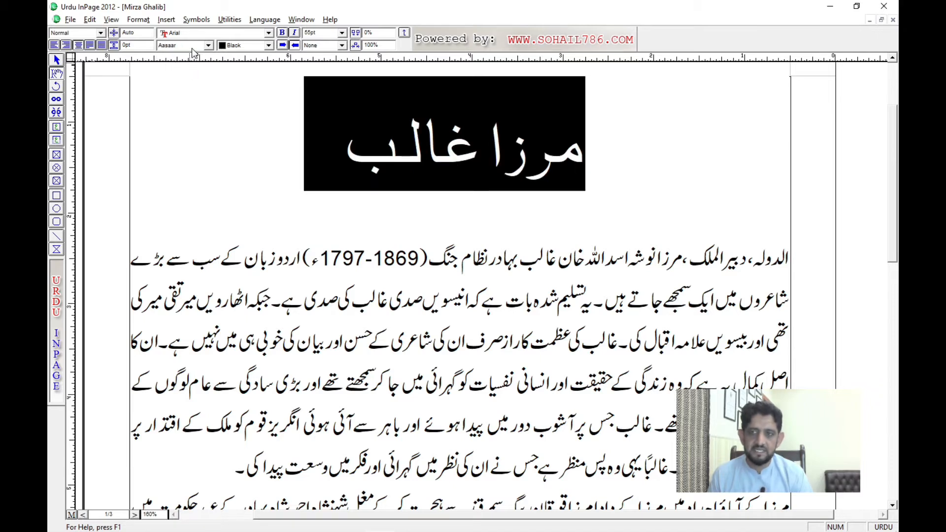
{"action": "left_click", "coordinate": [193, 45]}
{"action": "left_click", "coordinate": [190, 59]}
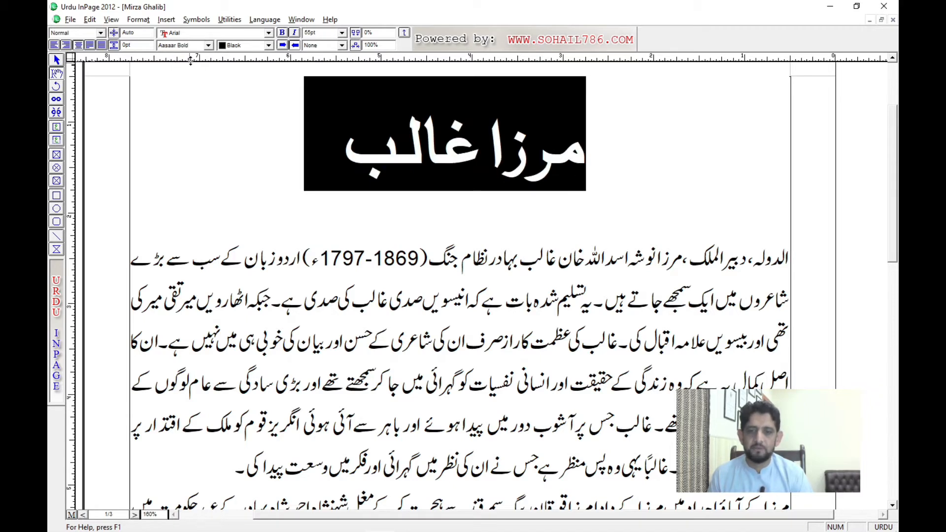
{"action": "left_click", "coordinate": [191, 46]}
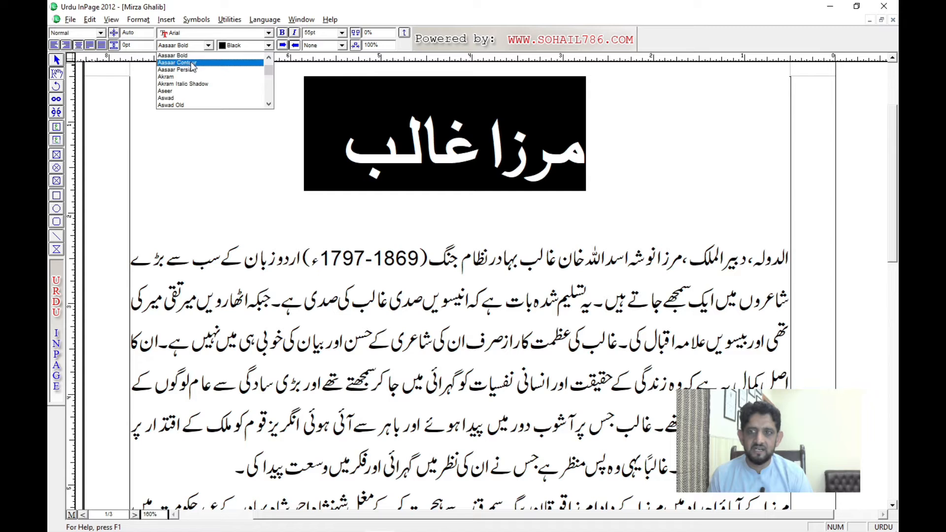
{"action": "left_click", "coordinate": [192, 62]}
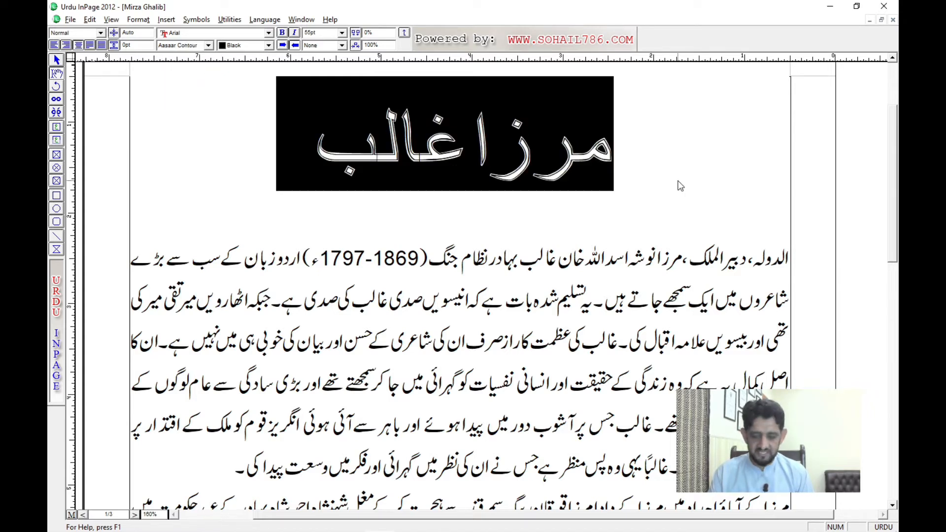
Step: Cycle the selected title through the following fonts in the list, from Aasaar Persian through Akram Italic Shadow, Aseer and Batool to Bombay Black
{"action": "key", "text": "Down"}
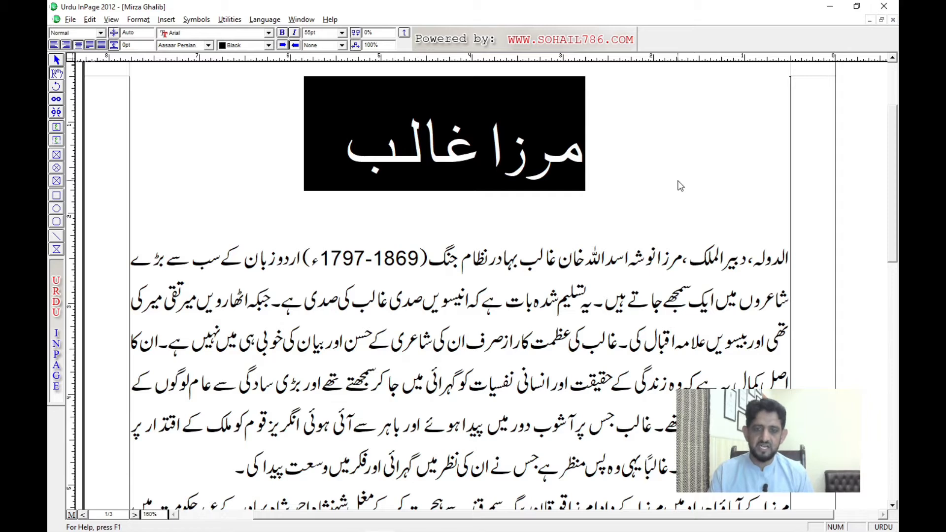
{"action": "key", "text": "Down"}
{"action": "key", "text": "Down"}
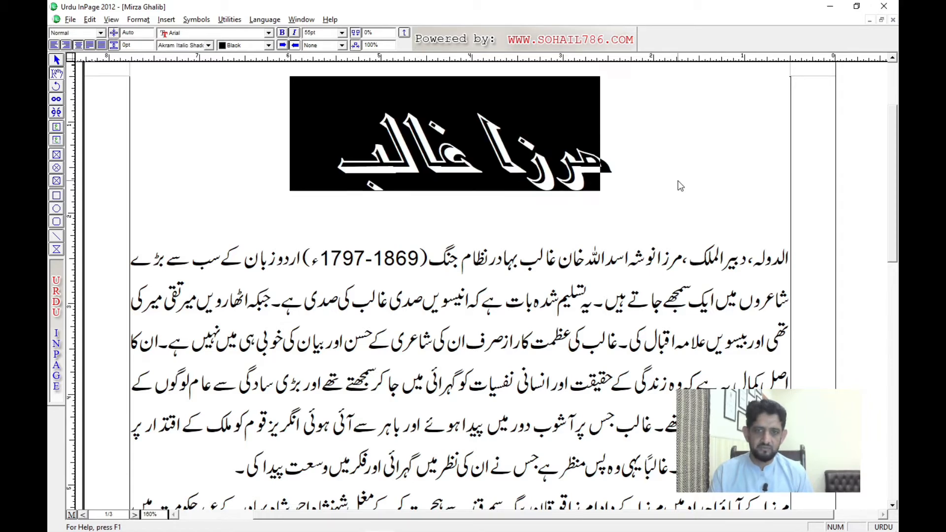
{"action": "key", "text": "Down"}
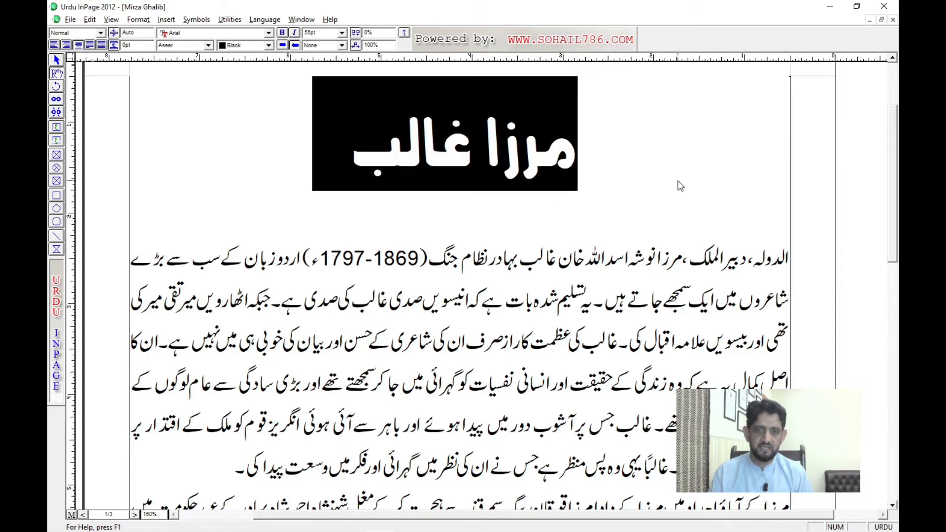
{"action": "key", "text": "Down"}
{"action": "key", "text": "Down"}
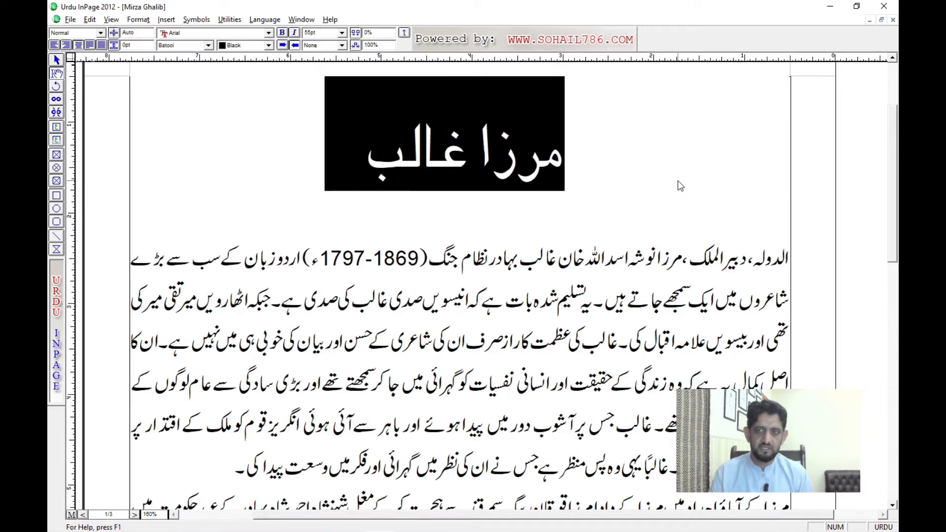
{"action": "key", "text": "Down"}
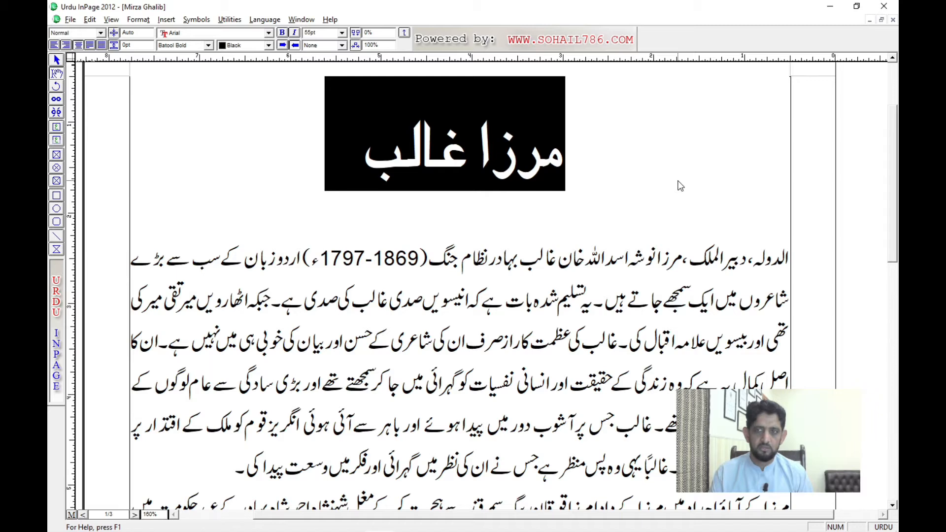
{"action": "key", "text": "Down"}
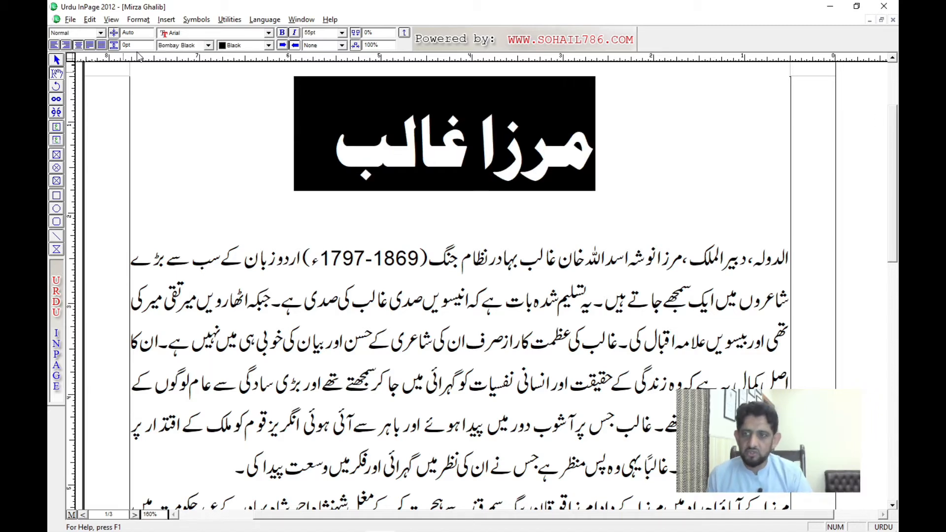
Step: Reapply Bombay Black to the selected title, and try the Buridah and Diwani fonts on it
{"action": "left_click", "coordinate": [176, 46]}
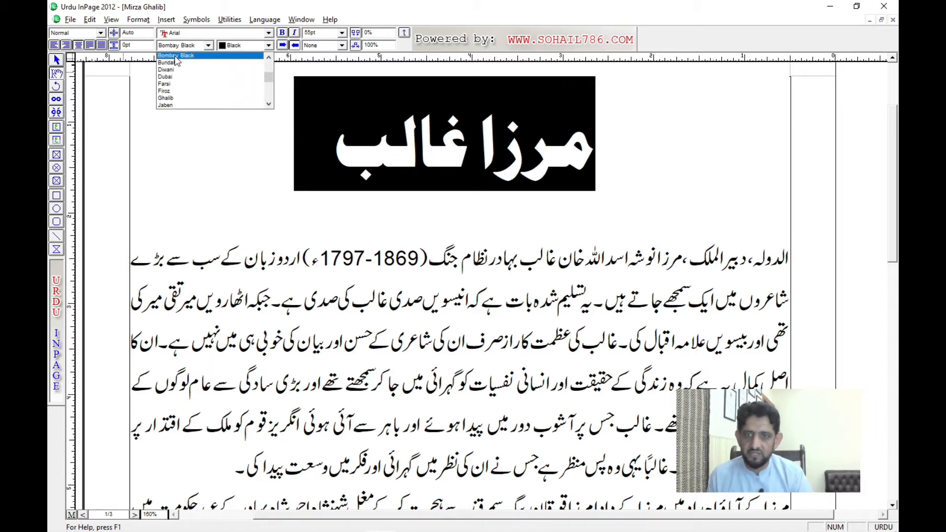
{"action": "left_click", "coordinate": [175, 57]}
{"action": "left_click", "coordinate": [180, 44]}
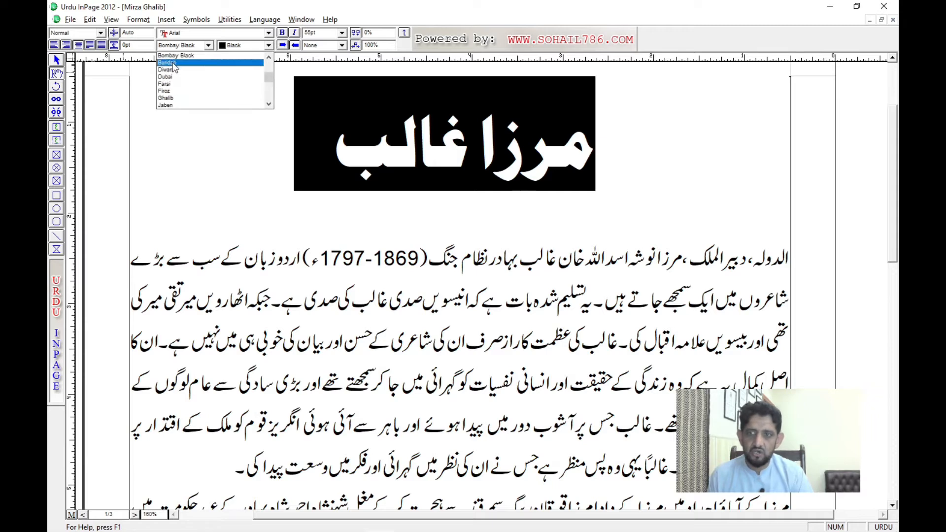
{"action": "left_click", "coordinate": [173, 63]}
{"action": "left_click", "coordinate": [182, 45]}
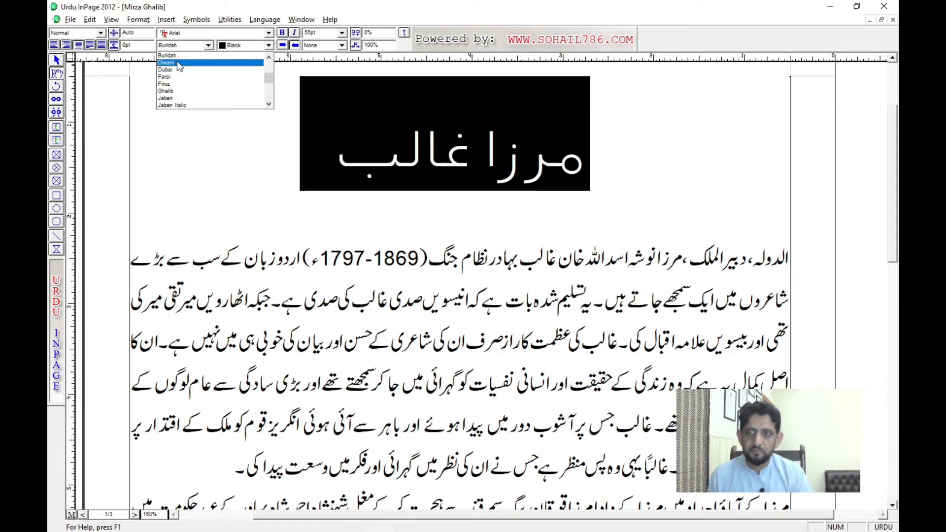
{"action": "left_click", "coordinate": [176, 62]}
Step: Compare the Dubai and Farsi fonts on the selected title and leave it in Farsi
{"action": "left_click", "coordinate": [182, 45]}
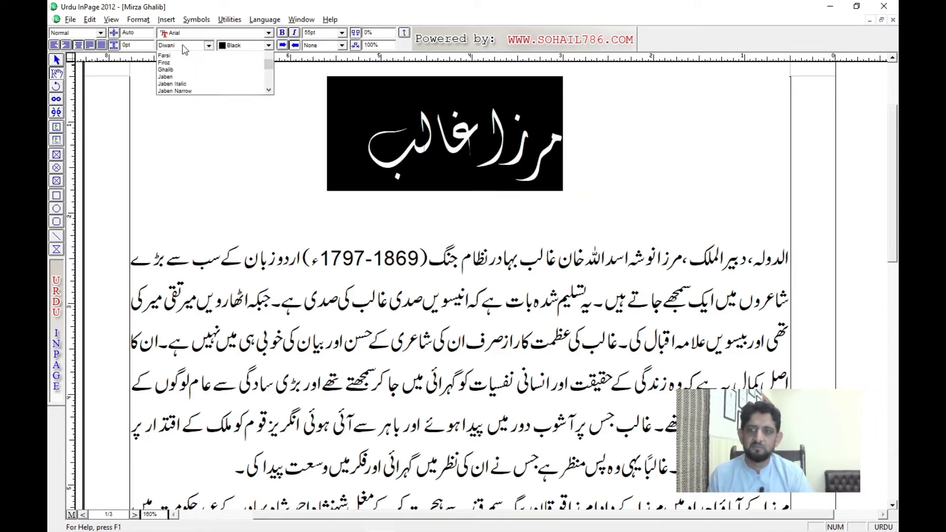
{"action": "left_click", "coordinate": [178, 62]}
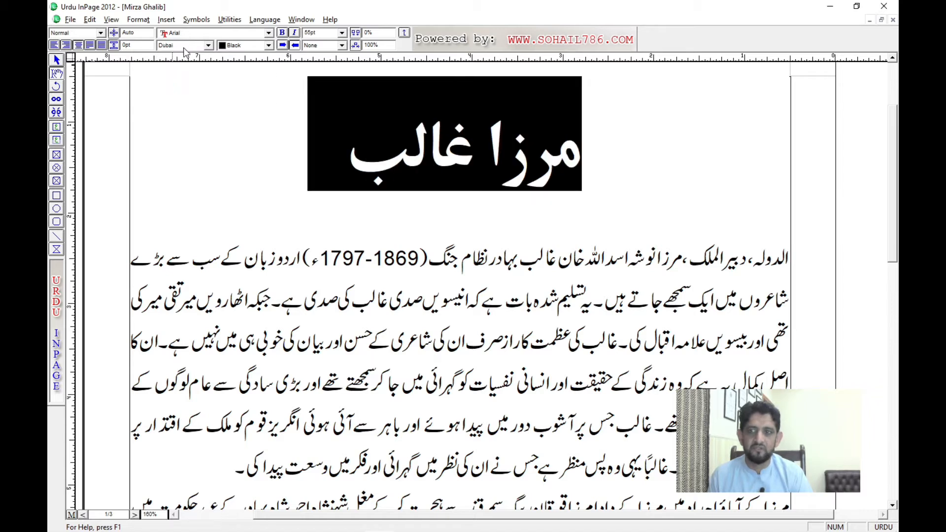
{"action": "left_click", "coordinate": [185, 45]}
{"action": "left_click", "coordinate": [178, 62]}
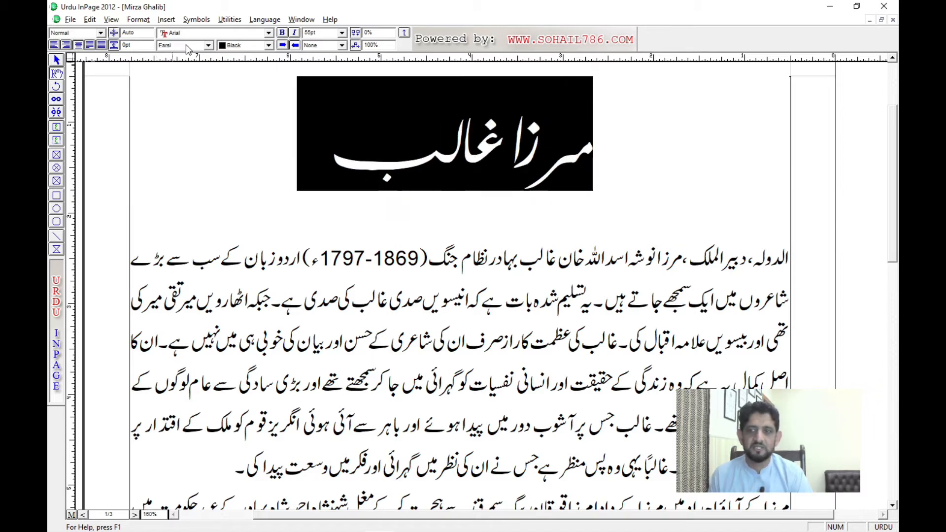
{"action": "left_click", "coordinate": [185, 45]}
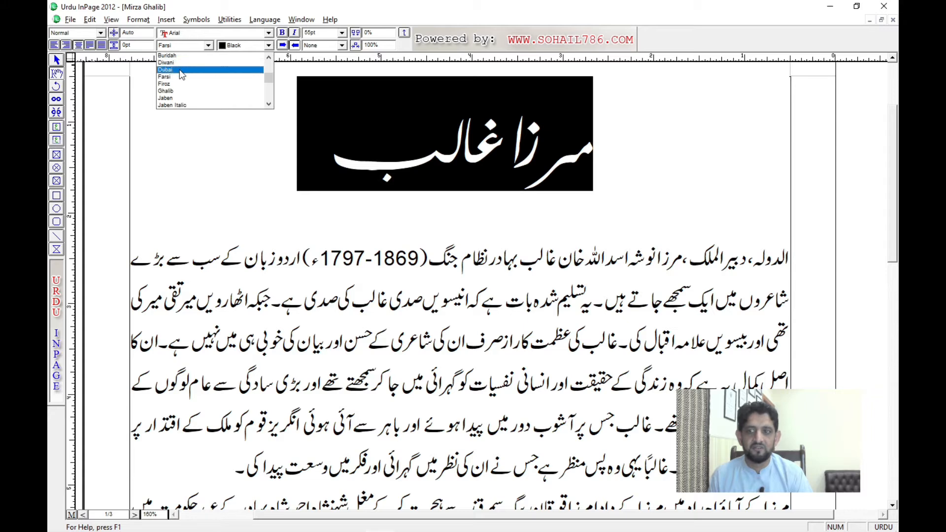
{"action": "left_click", "coordinate": [180, 70]}
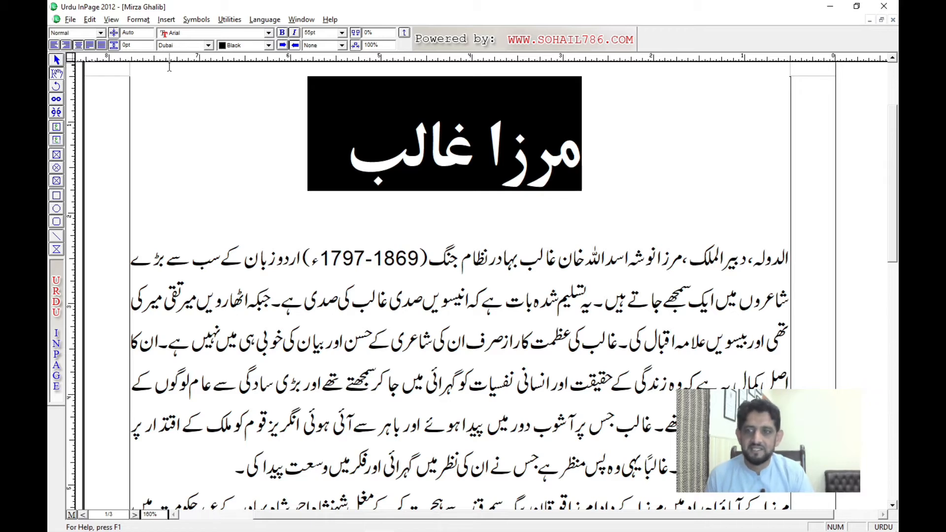
{"action": "left_click", "coordinate": [186, 45]}
{"action": "left_click", "coordinate": [182, 61]}
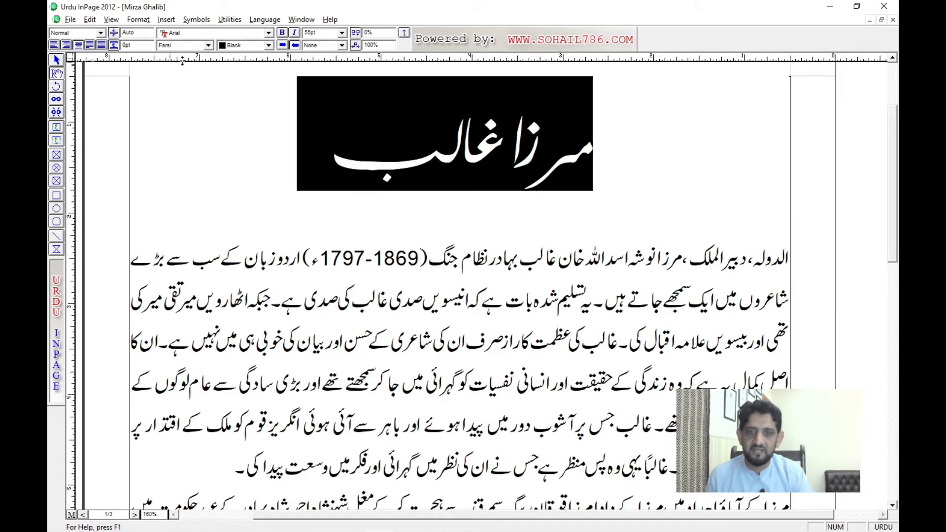
Step: Apply the Firoz font to the selected title and clear the selection
{"action": "left_click", "coordinate": [193, 46]}
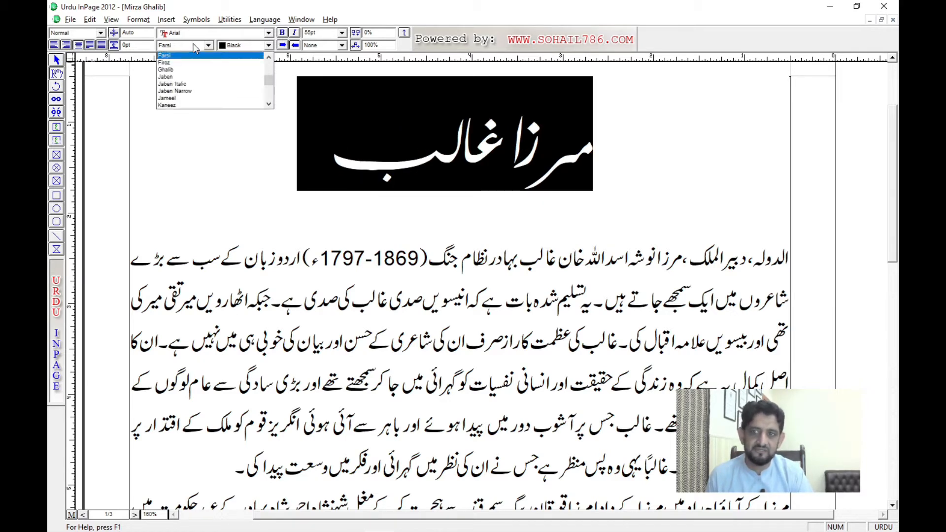
{"action": "left_click", "coordinate": [182, 67]}
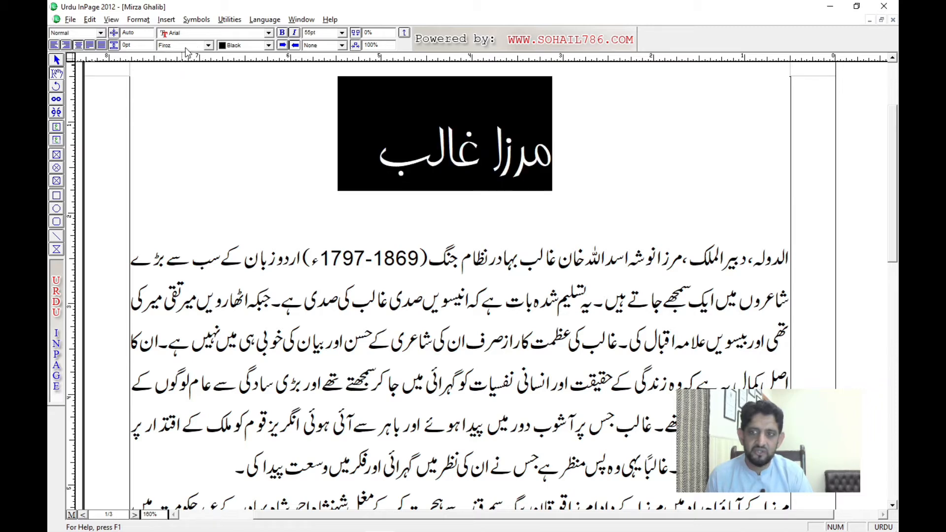
{"action": "left_click", "coordinate": [268, 131]}
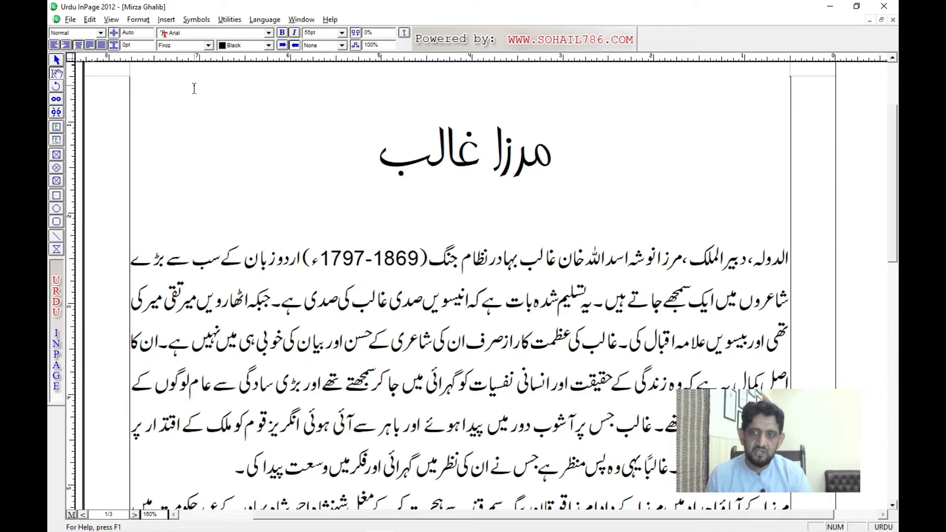
Step: Extend the title by adding the words کے اشعار at its end
{"action": "double_click", "coordinate": [448, 152]}
{"action": "triple_click", "coordinate": [476, 153]}
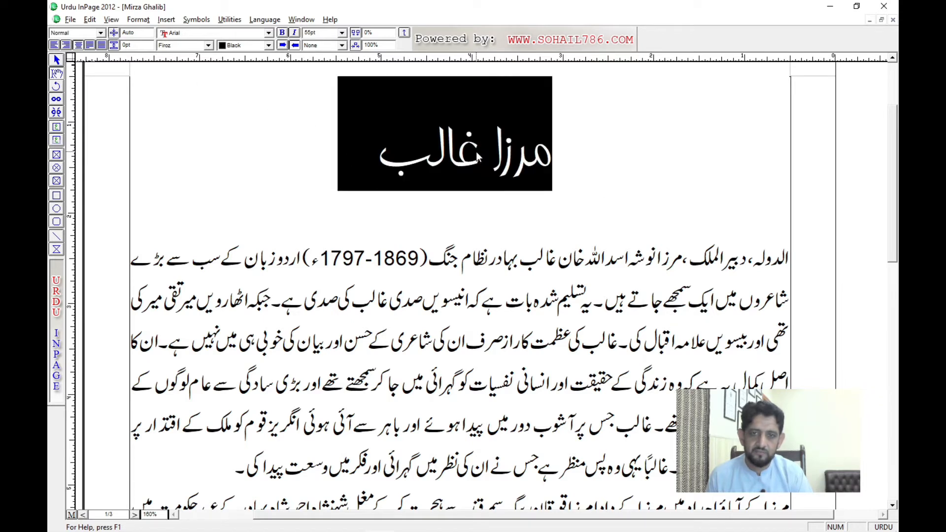
{"action": "left_click", "coordinate": [328, 159]}
{"action": "type", "text": "کے اشعار"}
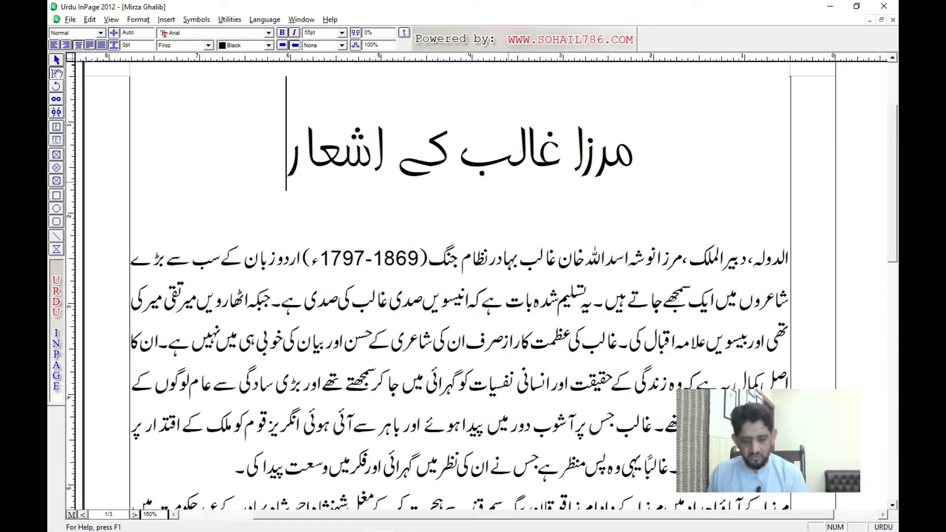
Step: Select the whole extended title and try the Ghalib, Jaben and Mahal Italic fonts on it in turn
{"action": "key", "text": "shift+Home"}
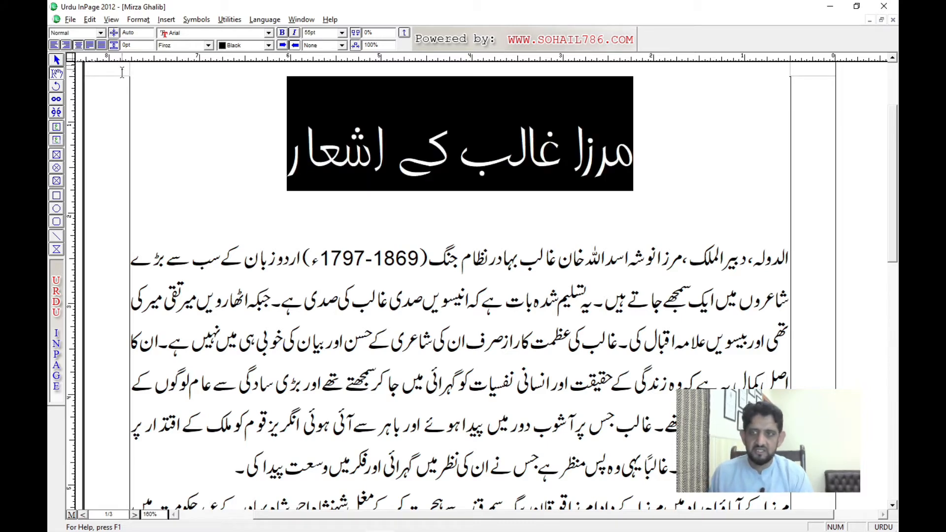
{"action": "left_click", "coordinate": [179, 46]}
{"action": "left_click", "coordinate": [173, 64]}
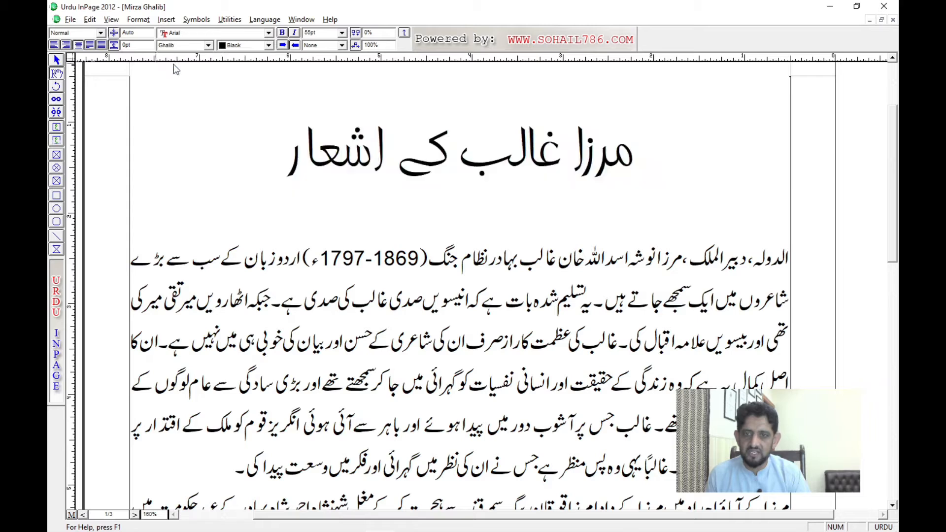
{"action": "left_click", "coordinate": [183, 48]}
{"action": "left_click", "coordinate": [174, 62]}
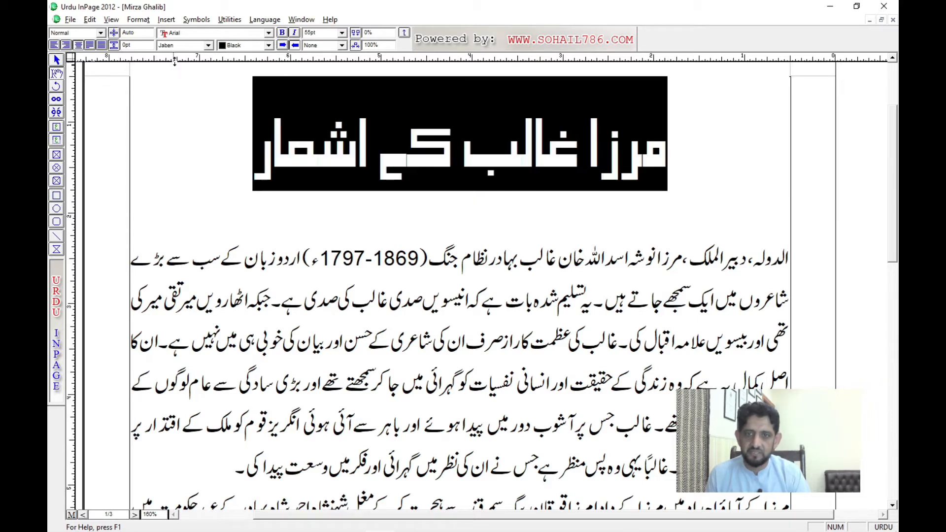
{"action": "left_click", "coordinate": [180, 49]}
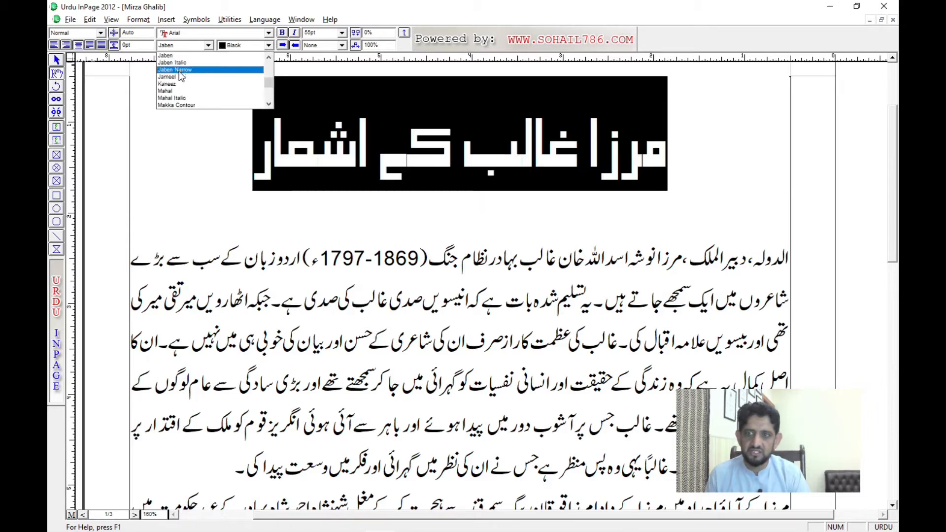
{"action": "left_click", "coordinate": [182, 98]}
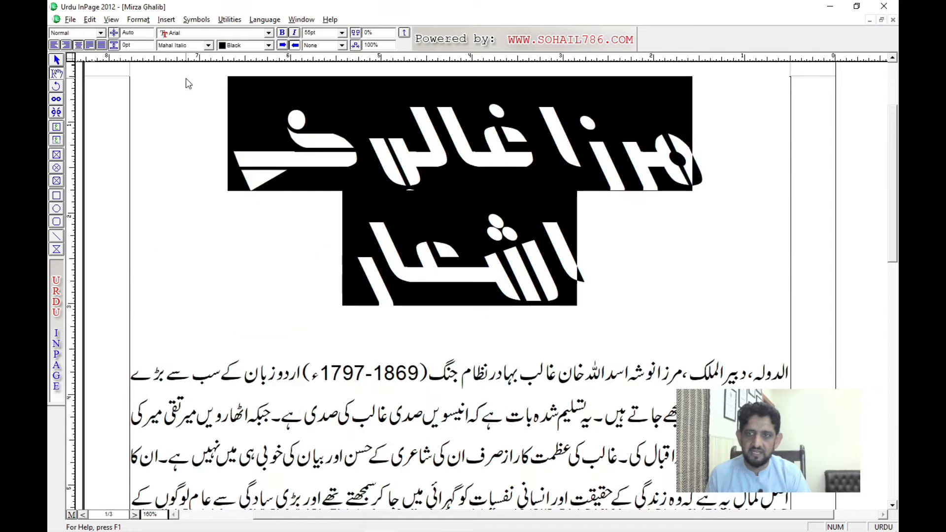
Step: Apply the Trad Arabic Bold font to the selected title
{"action": "left_click", "coordinate": [194, 48]}
{"action": "scroll", "coordinate": [188, 74], "scroll_direction": "down", "scroll_amount": 3}
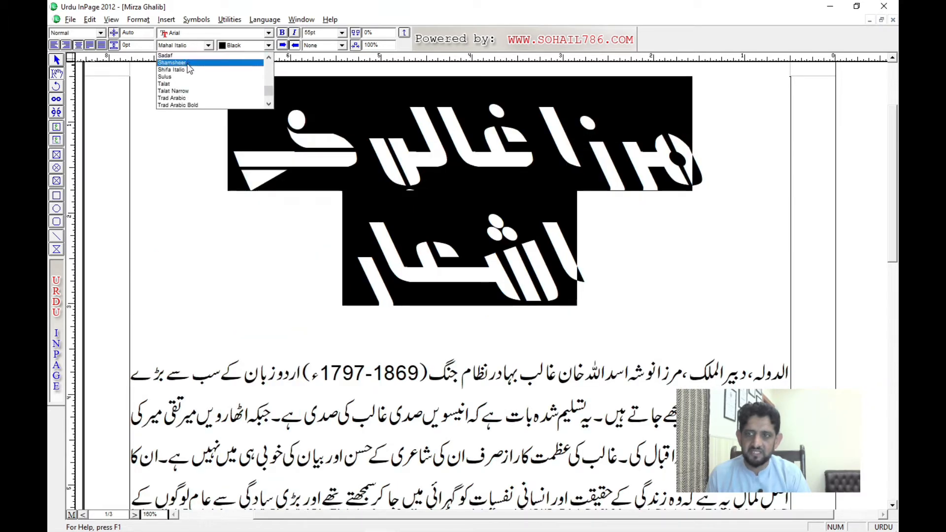
{"action": "left_click", "coordinate": [180, 105]}
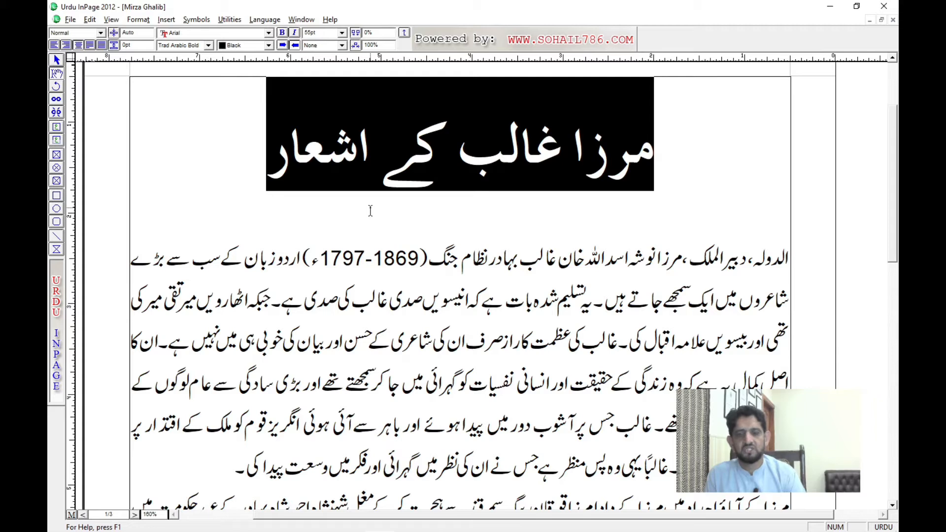
Step: Compare the Unwan and Xebec fonts on the title and return it to Trad Arabic Bold
{"action": "left_click", "coordinate": [196, 47]}
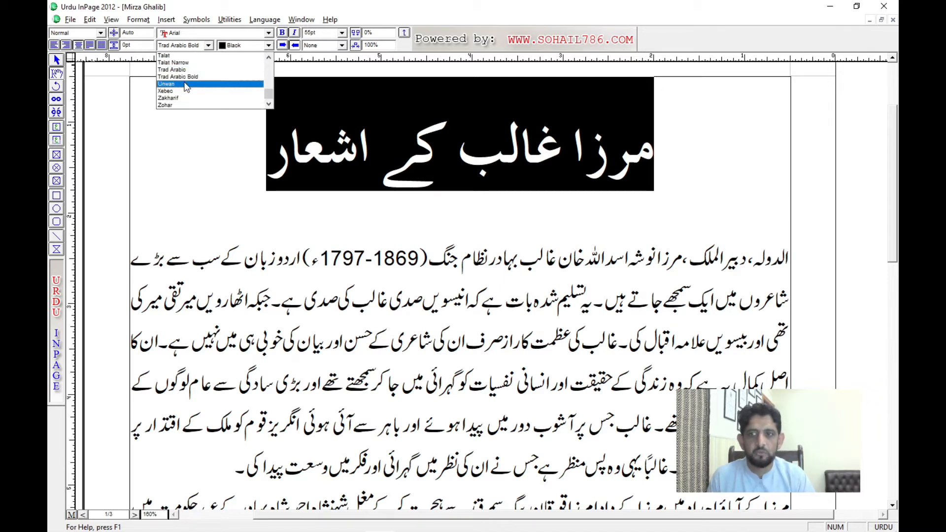
{"action": "left_click", "coordinate": [191, 84]}
{"action": "left_click", "coordinate": [195, 48]}
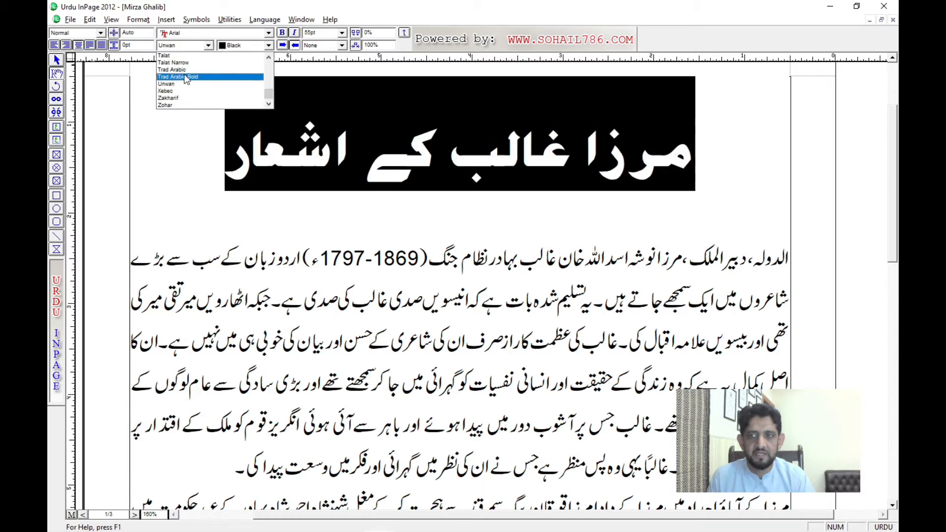
{"action": "left_click", "coordinate": [185, 90]}
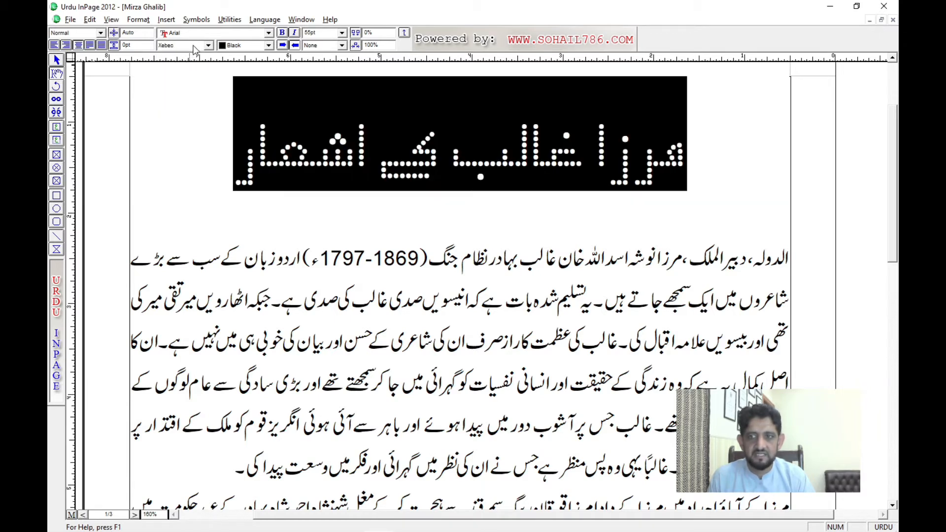
{"action": "left_click", "coordinate": [195, 47]}
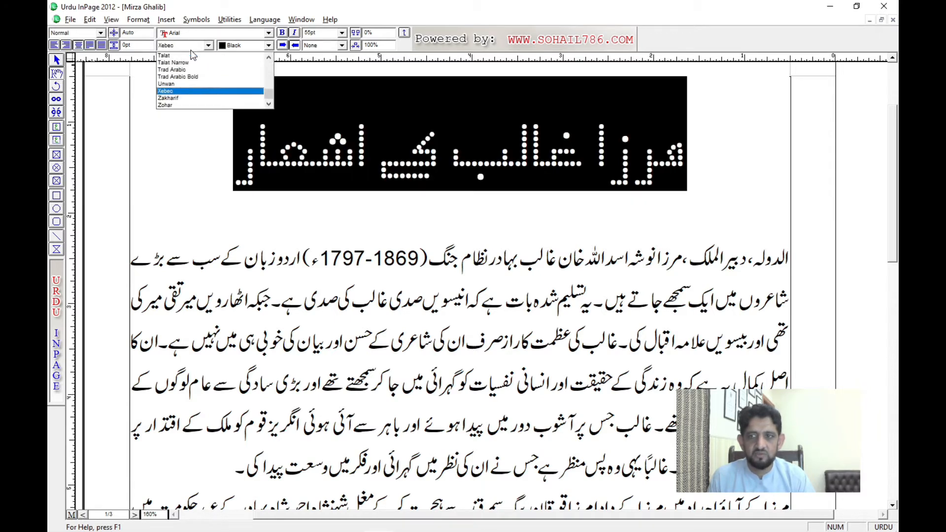
{"action": "left_click", "coordinate": [182, 77]}
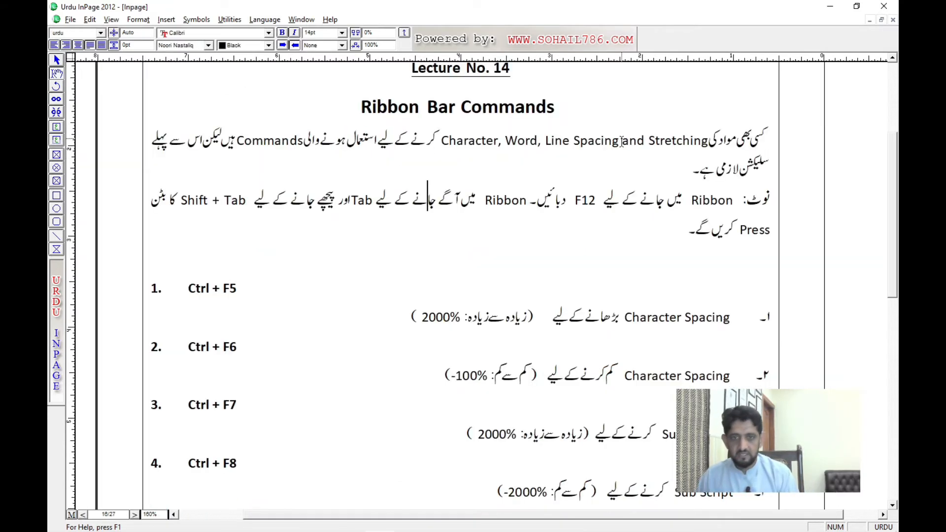
Step: Switch to the unsaved document, set its view to 200% and delete all its existing text
{"action": "key", "text": "ctrl+Tab"}
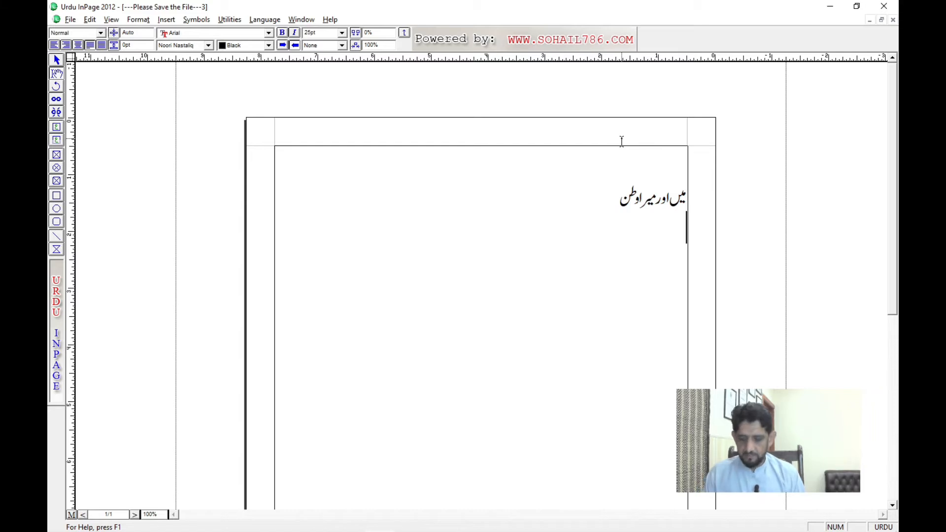
{"action": "key", "text": "ctrl+2"}
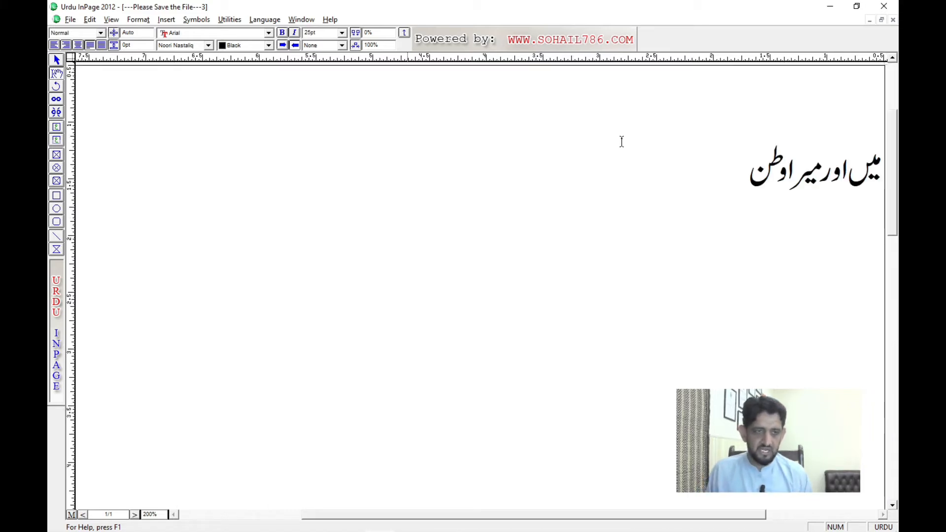
{"action": "key", "text": "ctrl+a"}
{"action": "key", "text": "Delete"}
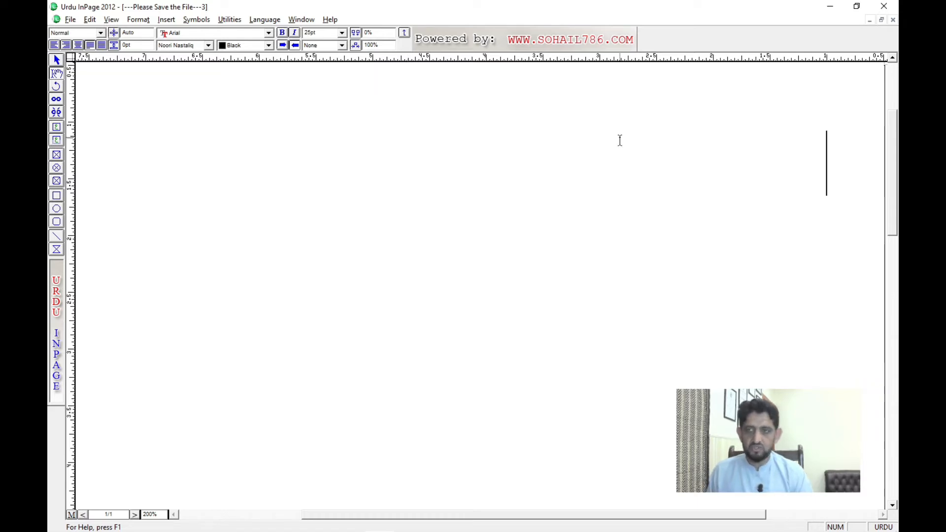
Step: Set the Urdu font for new text in the empty document to Trad Arabic Bold
{"action": "left_click", "coordinate": [185, 45]}
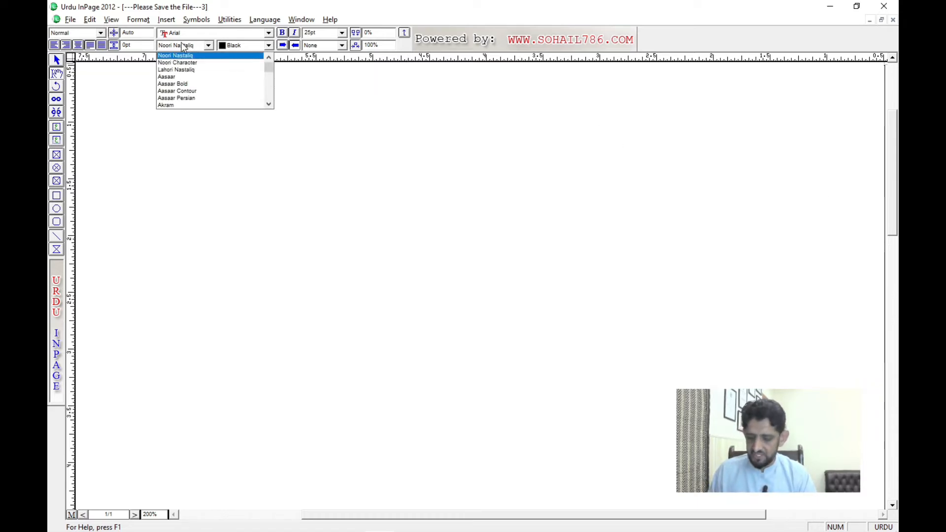
{"action": "key", "text": "t"}
{"action": "left_click", "coordinate": [182, 46]}
{"action": "left_click", "coordinate": [179, 77]}
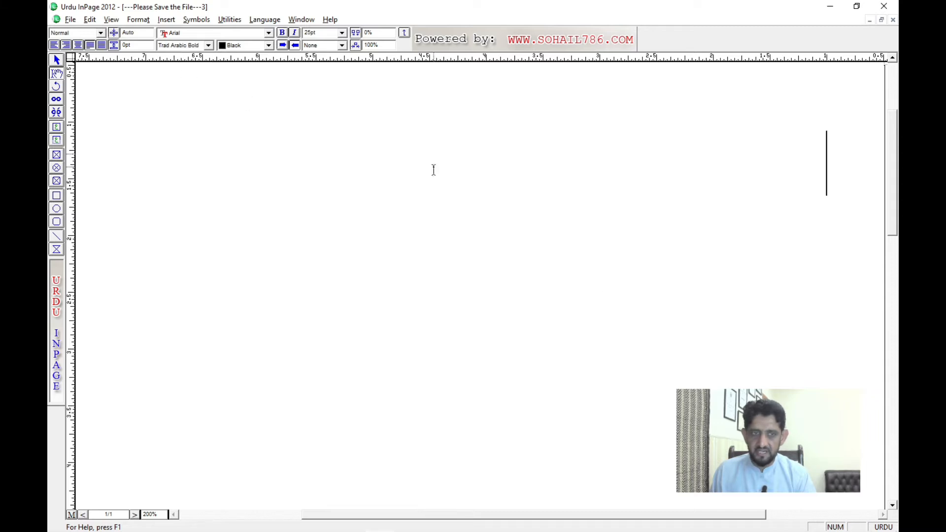
Step: Write the Arabic phrase لاَ اِلٰهَ اِلَّا اَنْتَ سُبْحٰنَکَ with its diacritics on the first line
{"action": "type", "text": "لا"}
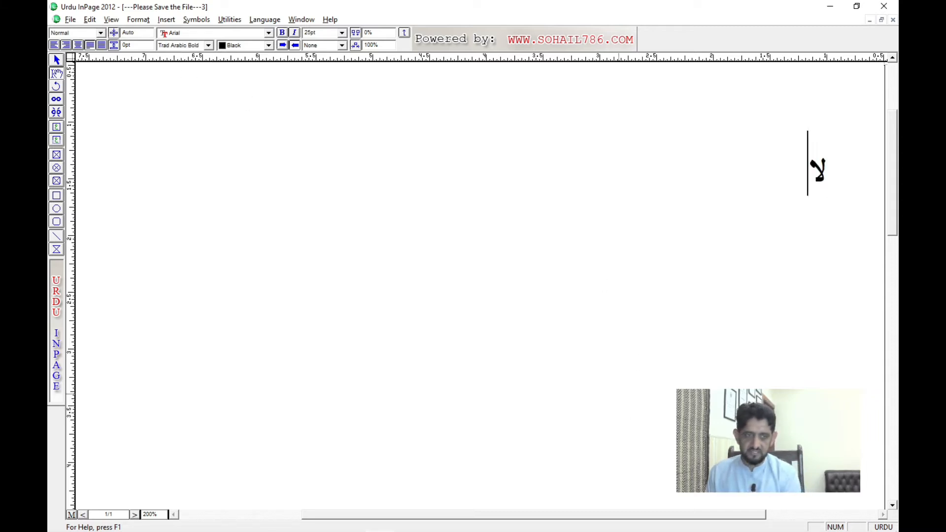
{"action": "type", "text": "ٰ"}
{"action": "key", "text": "BackSpace"}
{"action": "type", "text": "َاِ"}
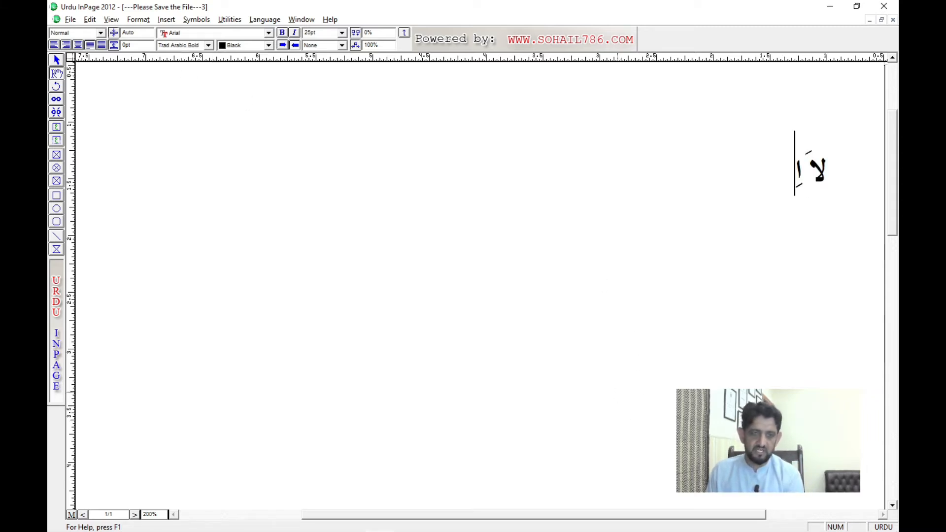
{"action": "type", "text": "لٰ."}
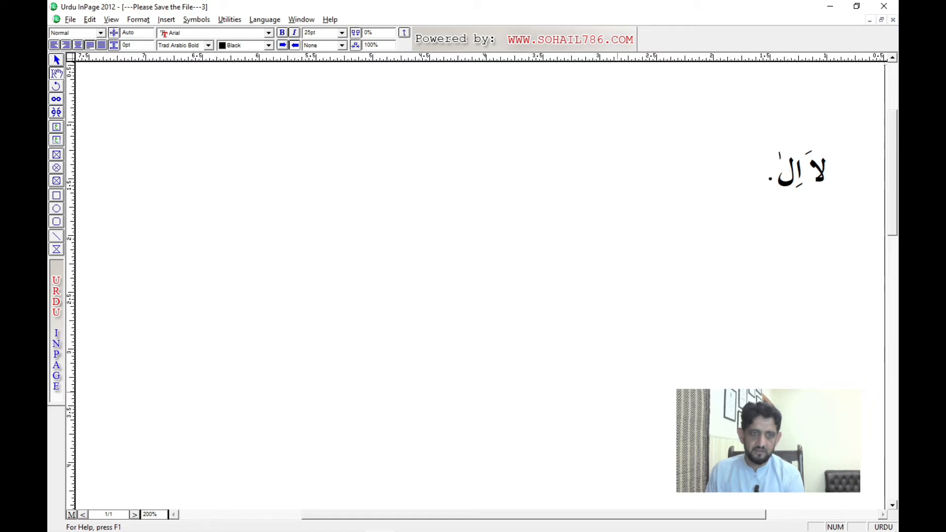
{"action": "key", "text": "BackSpace"}
{"action": "type", "text": "ه اِلا"}
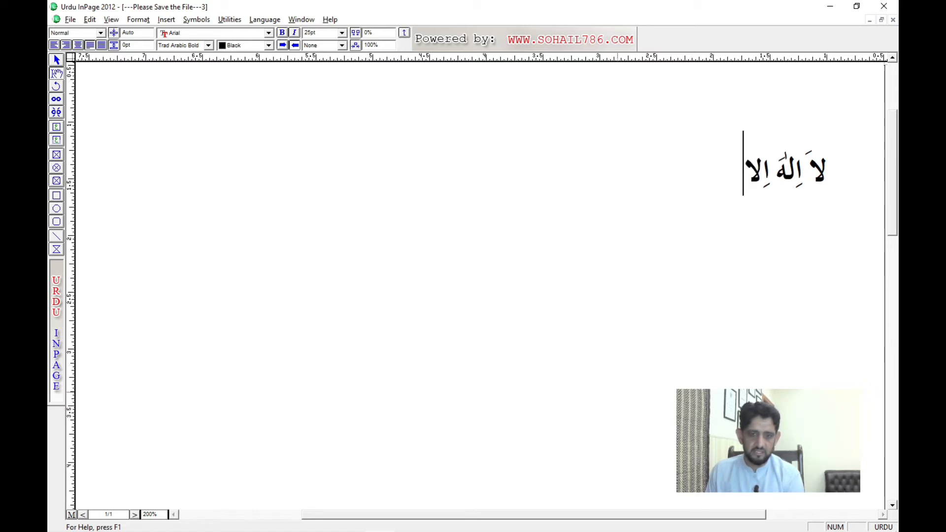
{"action": "type", "text": "ّ اَنْ"}
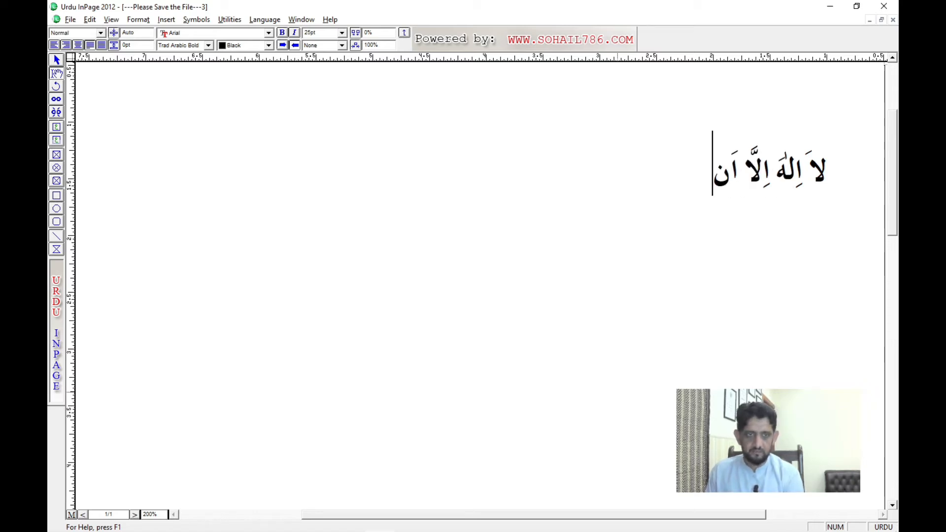
{"action": "type", "text": "تَ س"}
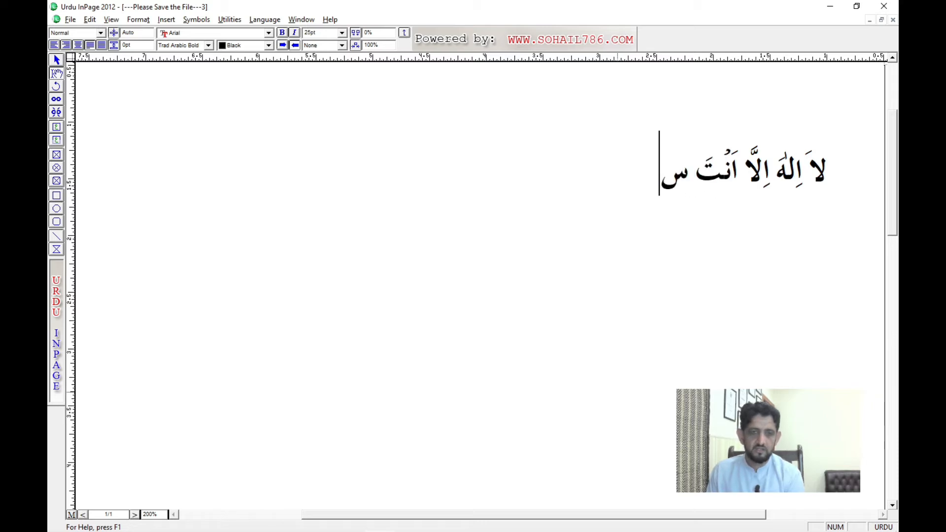
{"action": "type", "text": "ُبْحٰنک"}
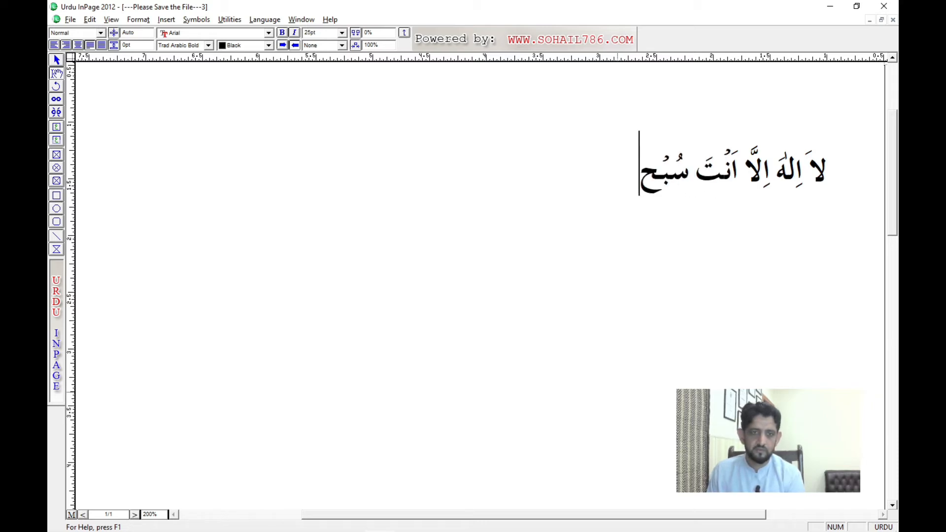
{"action": "key", "text": "BackSpace"}
{"action": "type", "text": "َکَ"}
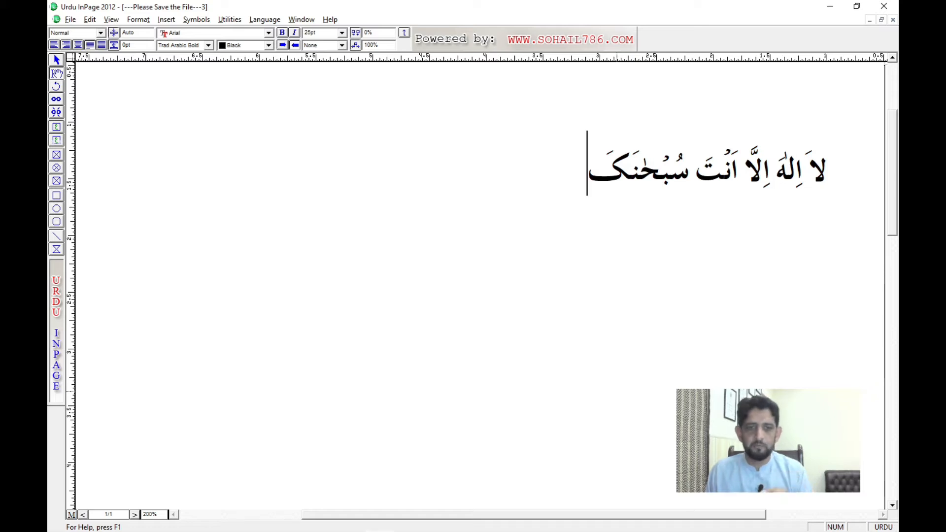
Step: Leave a blank line below the Arabic phrase and insert the ﷺ symbol in the Zakharif font
{"action": "key", "text": "Return"}
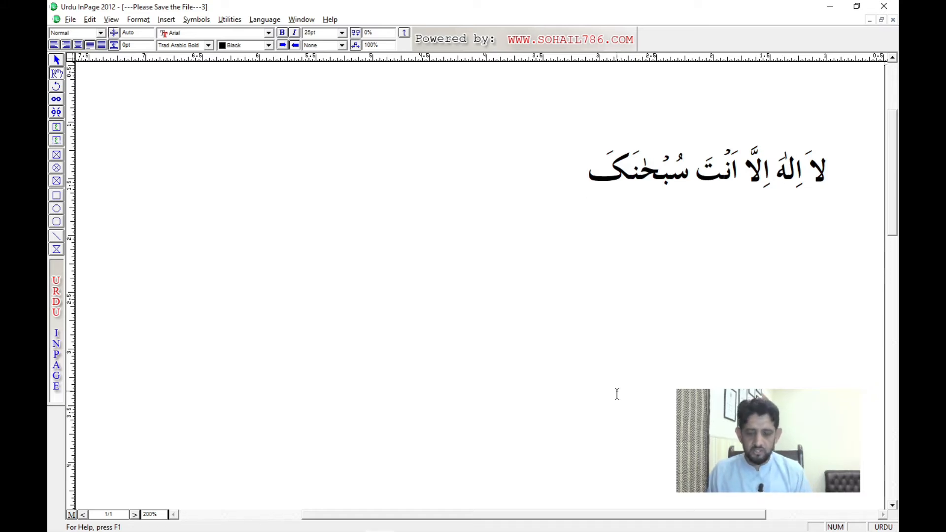
{"action": "key", "text": "Return"}
{"action": "key", "text": "Tab"}
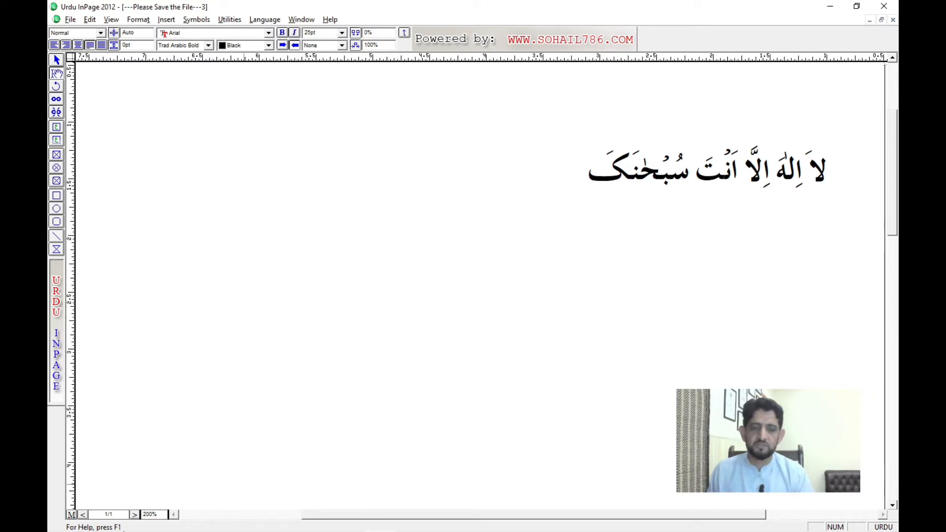
{"action": "left_click", "coordinate": [196, 45]}
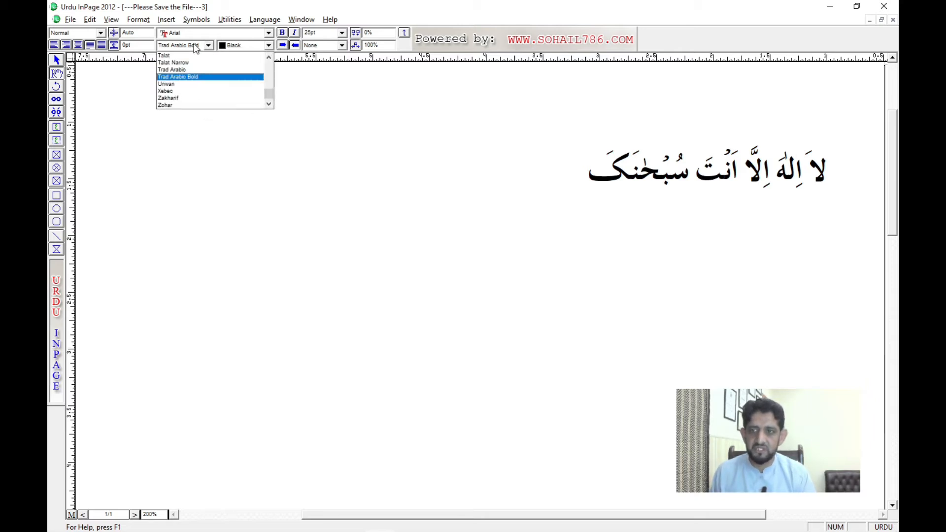
{"action": "left_click", "coordinate": [180, 97]}
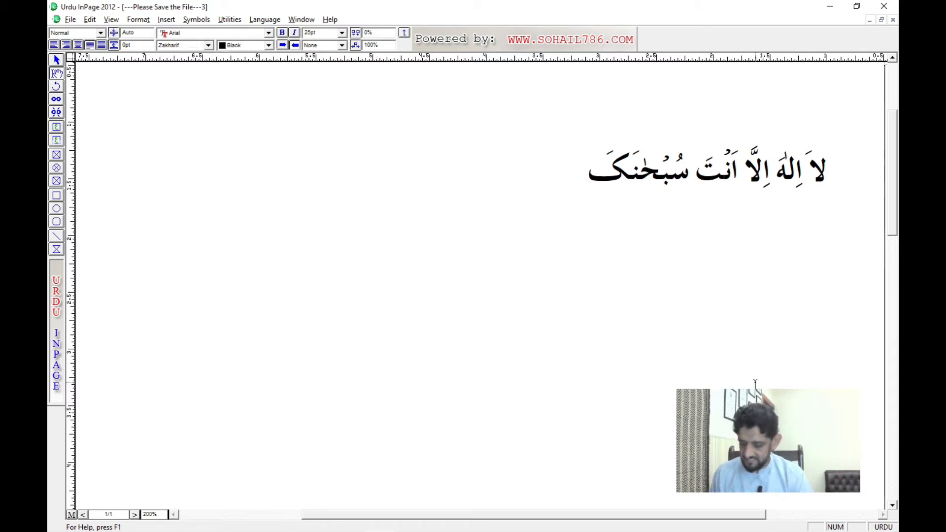
{"action": "type", "text": "ﷺ"}
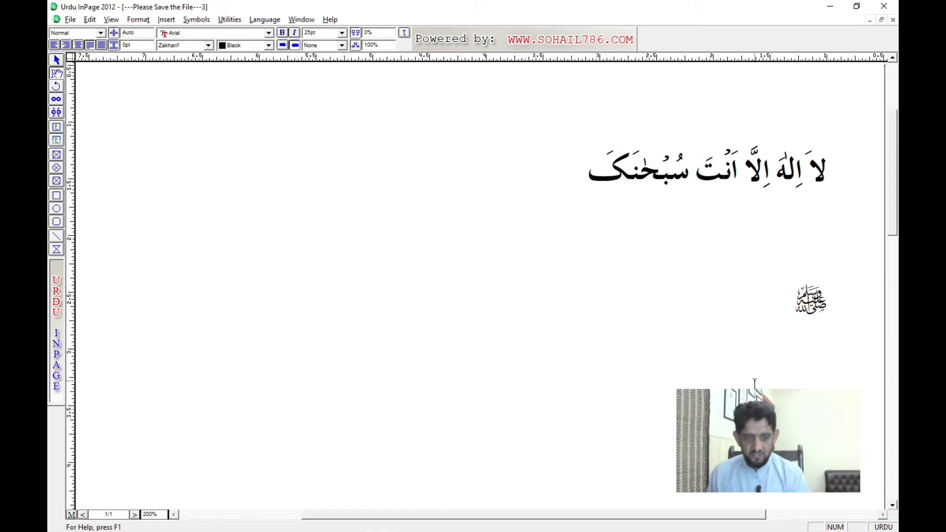
Step: Delete the ﷺ symbol and insert it again on the same line
{"action": "key", "text": "BackSpace"}
{"action": "left_click_drag", "start_coordinate": [789, 341], "coordinate": [749, 253]}
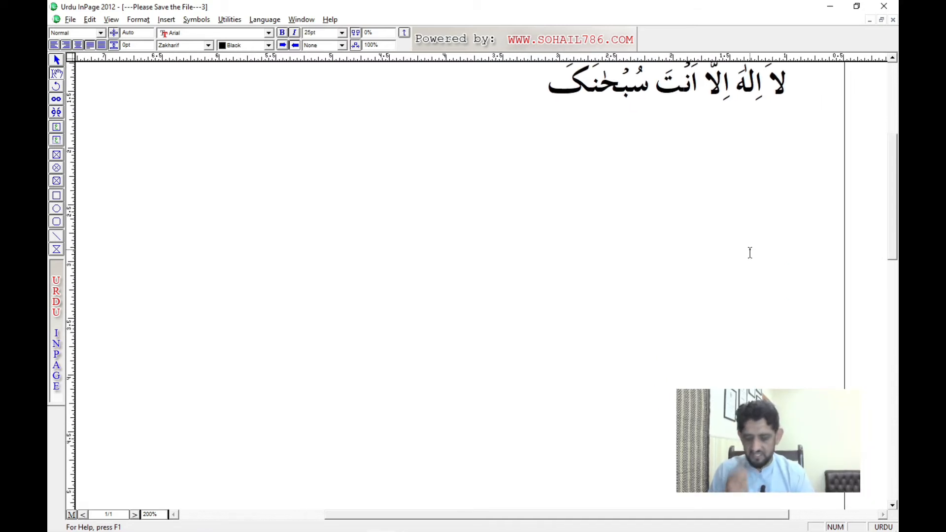
{"action": "type", "text": "ﷺ"}
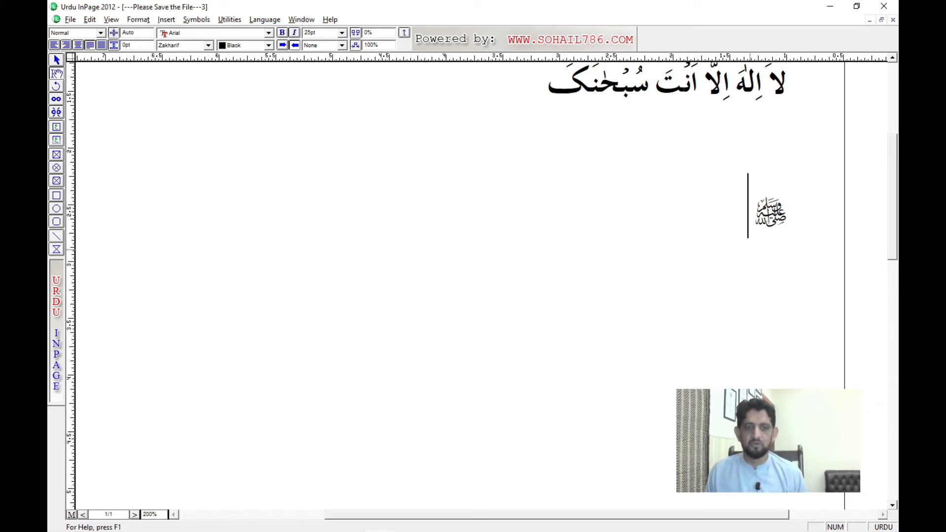
Step: Insert the ﷽ symbol after ﷺ, move it onto its own line and centre that line
{"action": "type", "text": "﷽"}
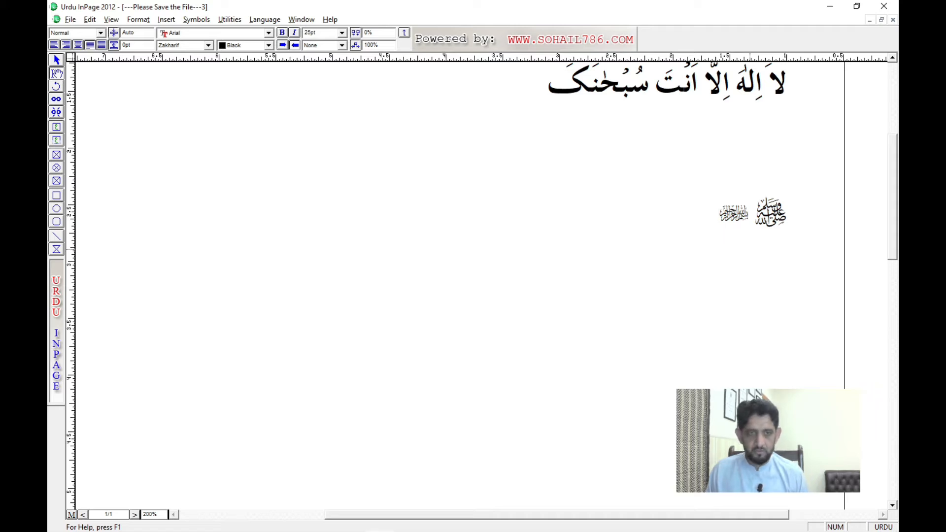
{"action": "key", "text": "Right"}
{"action": "key", "text": "Return"}
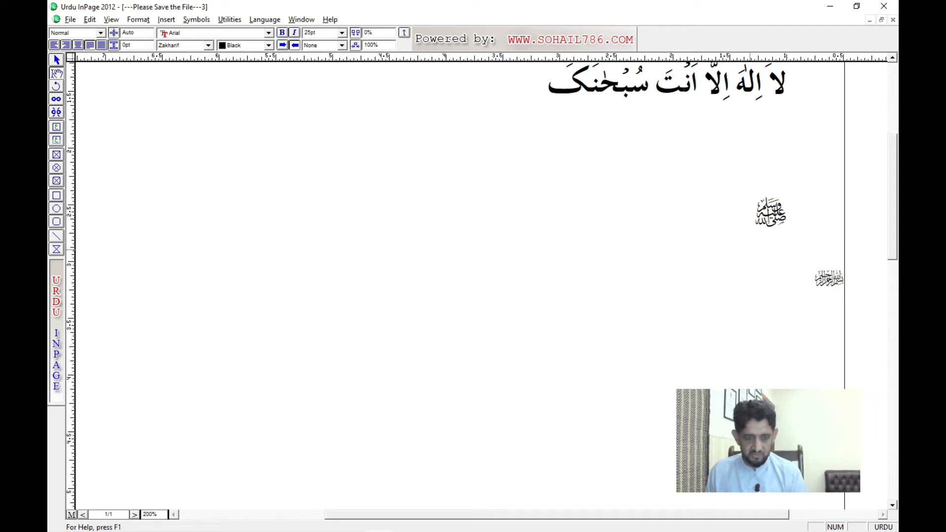
{"action": "key", "text": "ctrl+shift+c"}
{"action": "key", "text": "Left"}
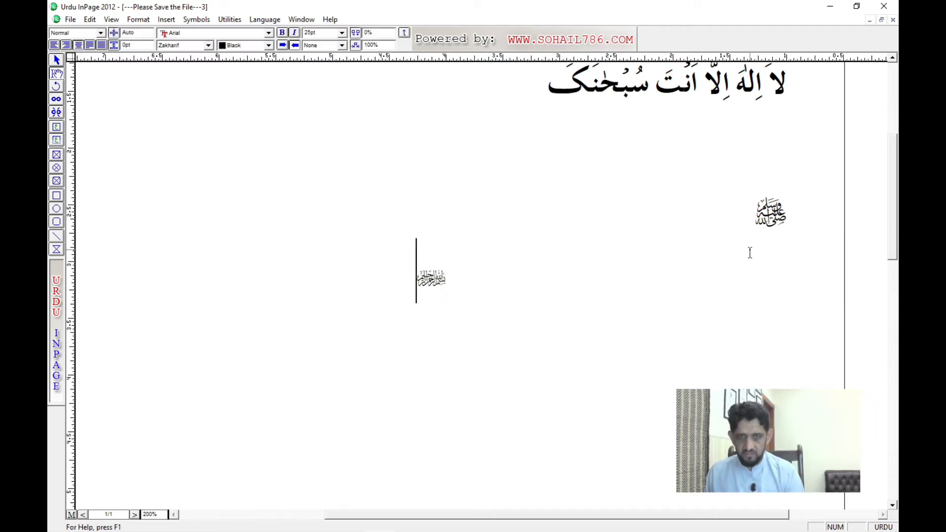
Step: Select the centred ﷽ symbol and enlarge it to 90 pt
{"action": "key", "text": "shift+Right"}
{"action": "key", "text": "ctrl+F8"}
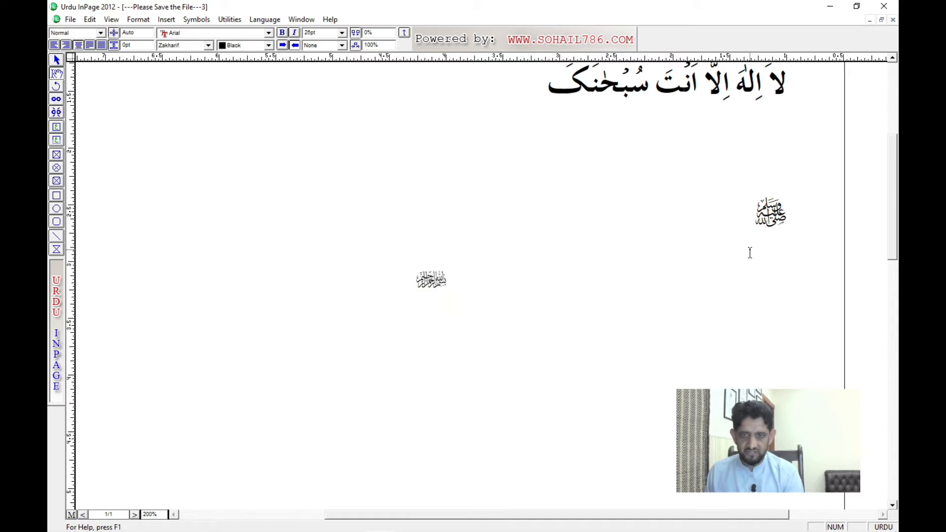
{"action": "key", "text": "ctrl+F8"}
{"action": "key", "text": "ctrl+F8"}
{"action": "key", "text": "ctrl+F8"}
{"action": "key", "text": "ctrl+F8"}
{"action": "key", "text": "ctrl+F8"}
{"action": "key", "text": "ctrl+F8"}
{"action": "key", "text": "ctrl+F8"}
{"action": "key", "text": "ctrl+F8"}
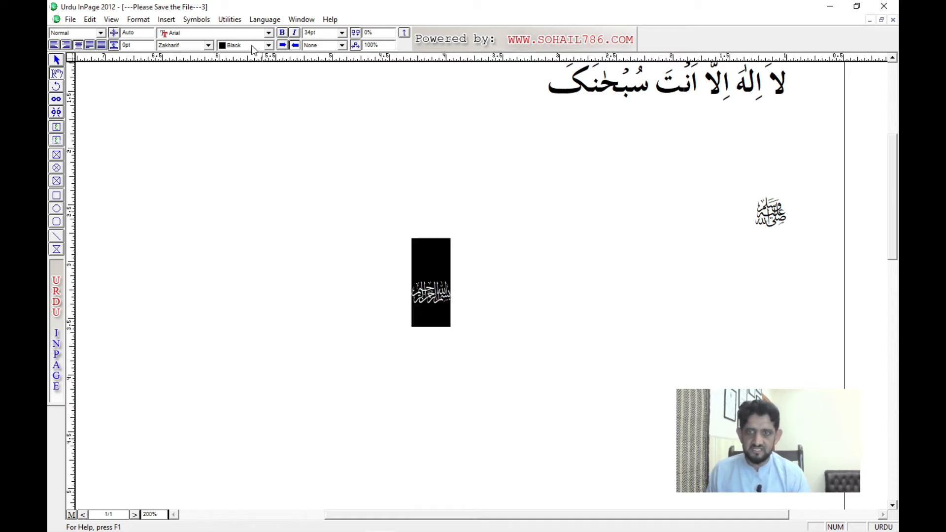
{"action": "double_click", "coordinate": [317, 33]}
{"action": "type", "text": "90"}
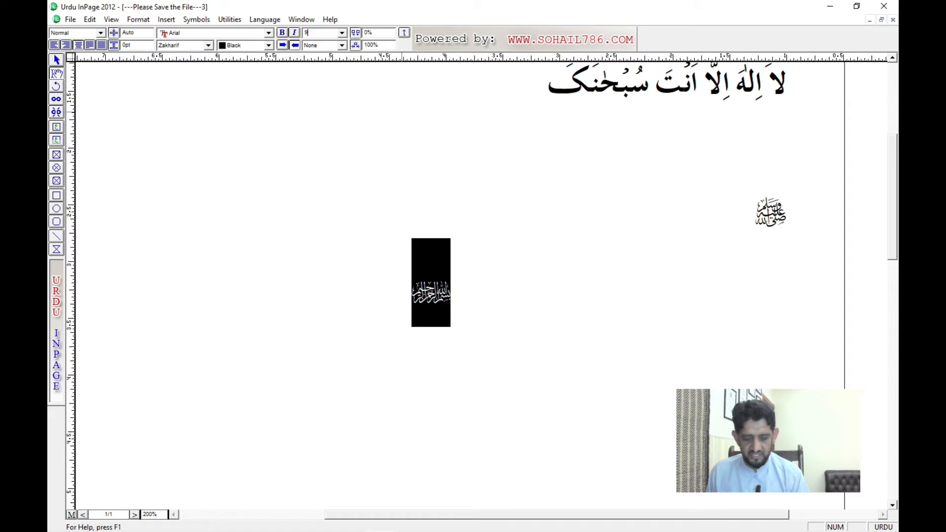
{"action": "key", "text": "Return"}
{"action": "left_click", "coordinate": [498, 255]}
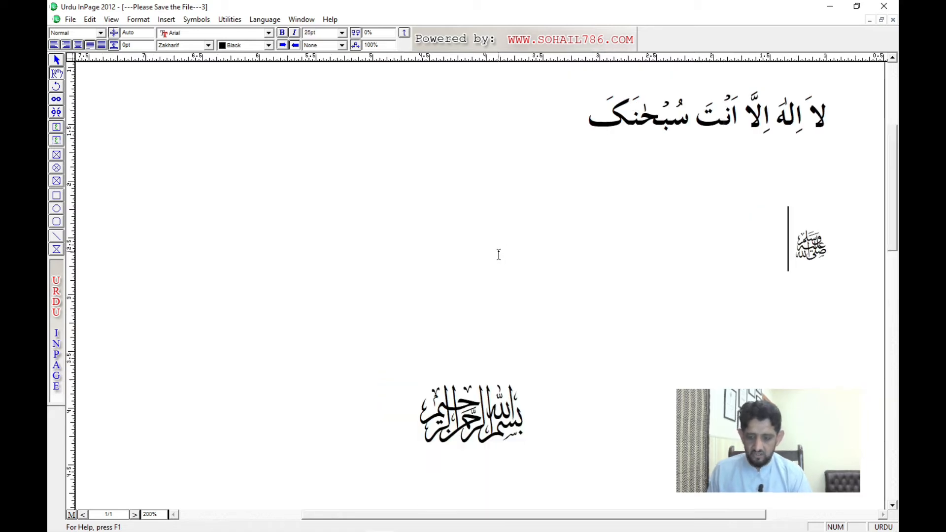
Step: Start a new centred line below the ﷽ symbol and insert the جل جلاله symbol there
{"action": "key", "text": "ctrl+1"}
{"action": "key", "text": "ctrl+5"}
{"action": "key", "text": "ctrl+1"}
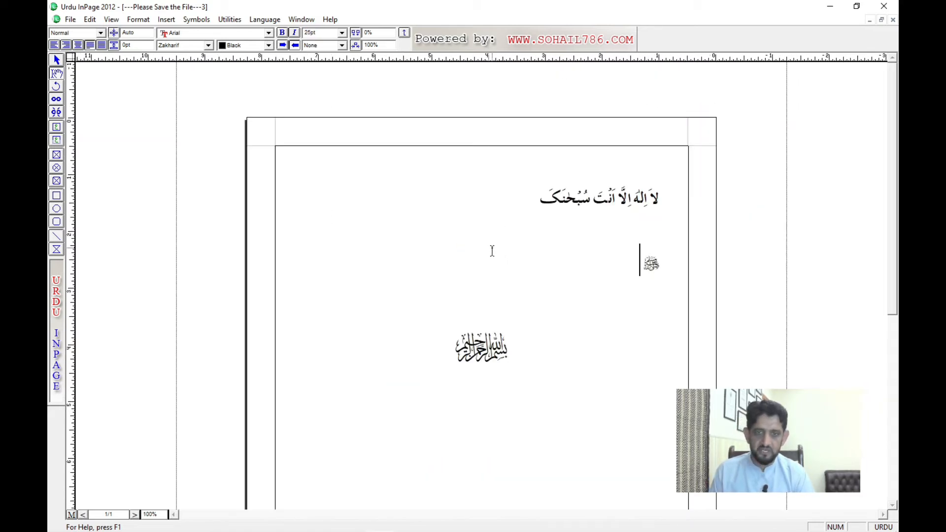
{"action": "scroll", "coordinate": [522, 355], "scroll_direction": "down", "scroll_amount": 1}
{"action": "left_click", "coordinate": [506, 329]}
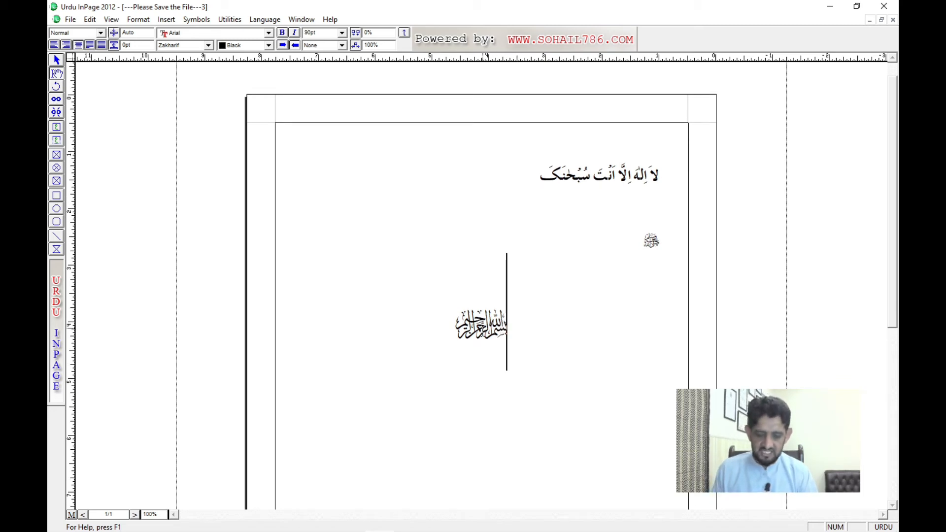
{"action": "left_click", "coordinate": [480, 350]}
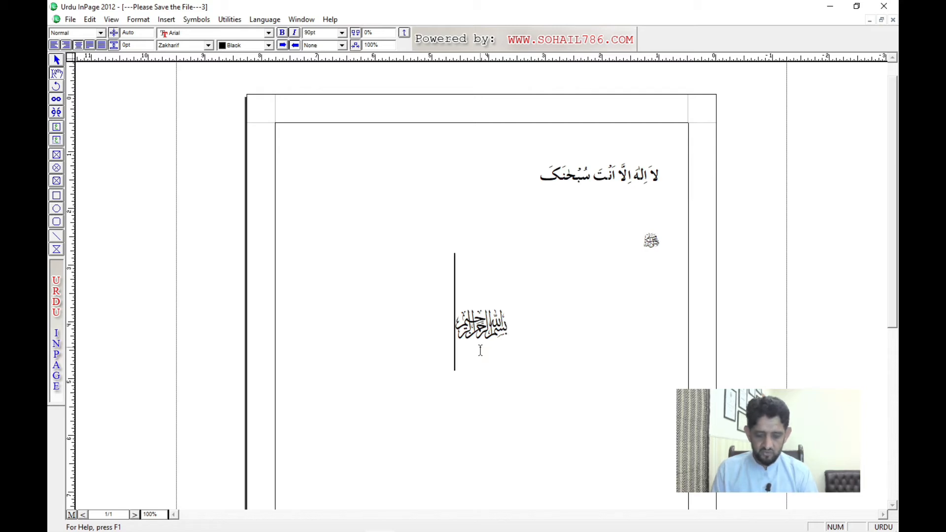
{"action": "key", "text": "Return"}
{"action": "scroll", "coordinate": [494, 383], "scroll_direction": "down", "scroll_amount": 3}
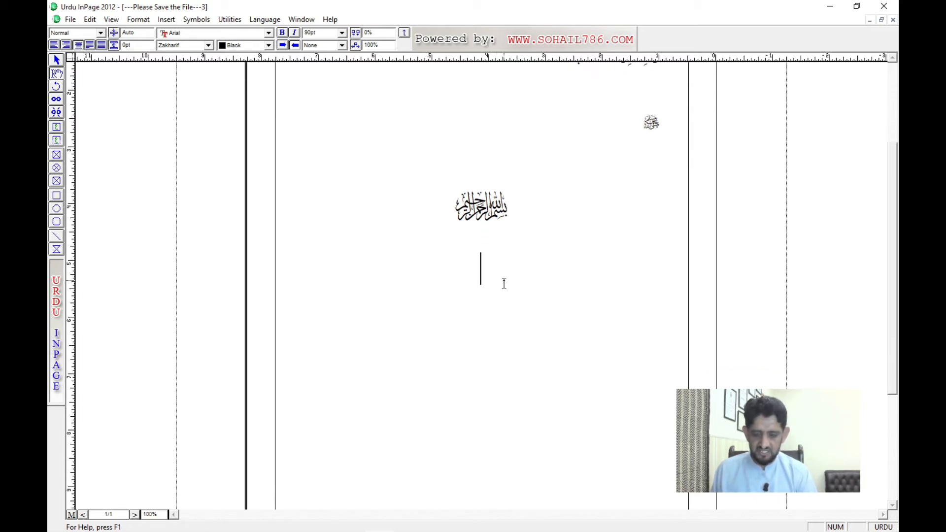
{"action": "key", "text": "ctrl+2"}
{"action": "scroll", "coordinate": [566, 310], "scroll_direction": "down", "scroll_amount": 4}
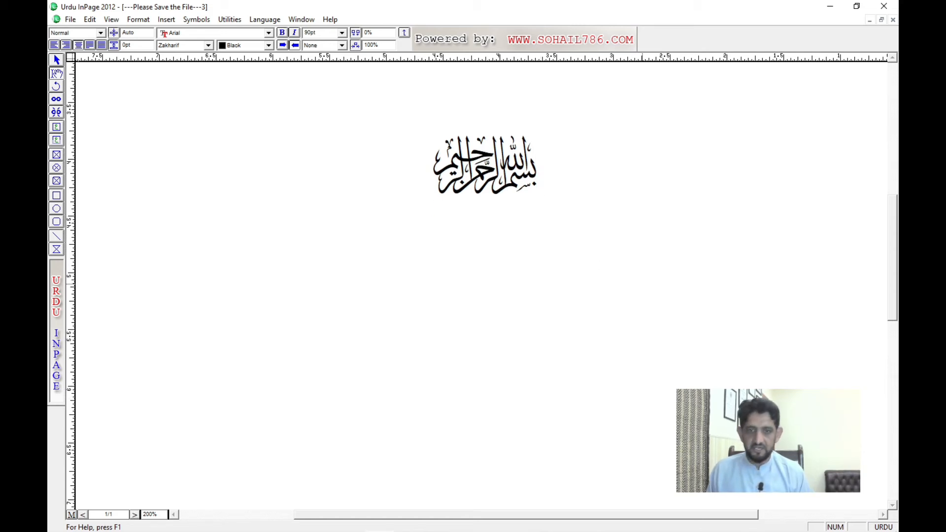
{"action": "type", "text": "ﷻ"}
Step: Set the ﷽ and جل جلاله symbols to 30 pt and right-align the جل جلاله line
{"action": "key", "text": "shift+Up"}
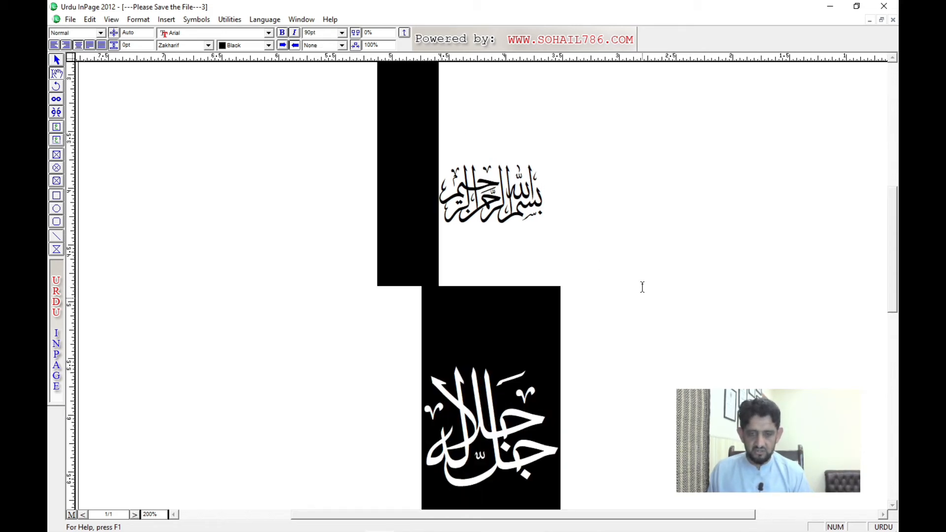
{"action": "key", "text": "shift+Up"}
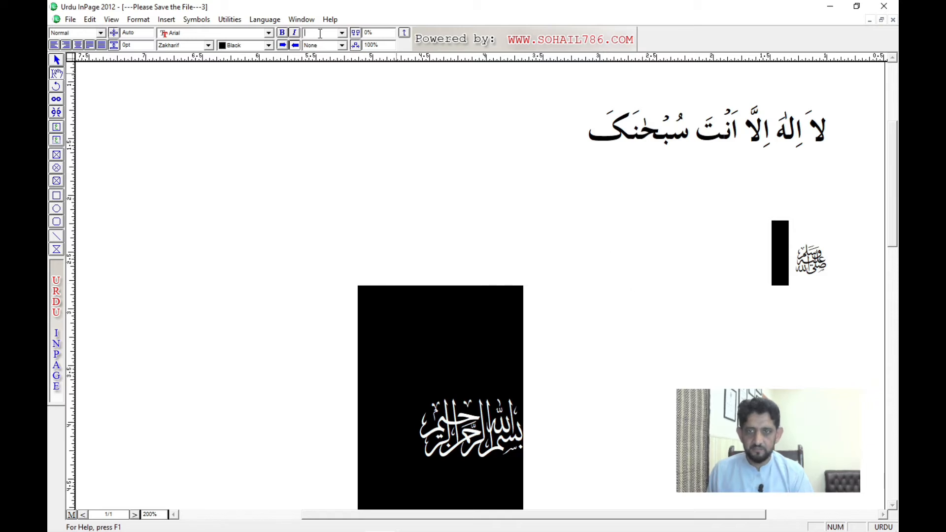
{"action": "type", "text": "30"}
{"action": "key", "text": "Return"}
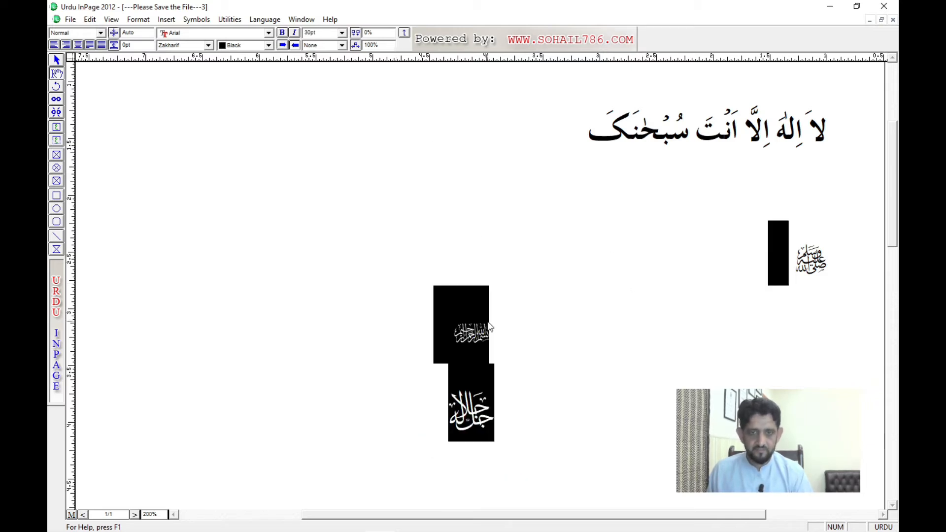
{"action": "left_click", "coordinate": [445, 434]}
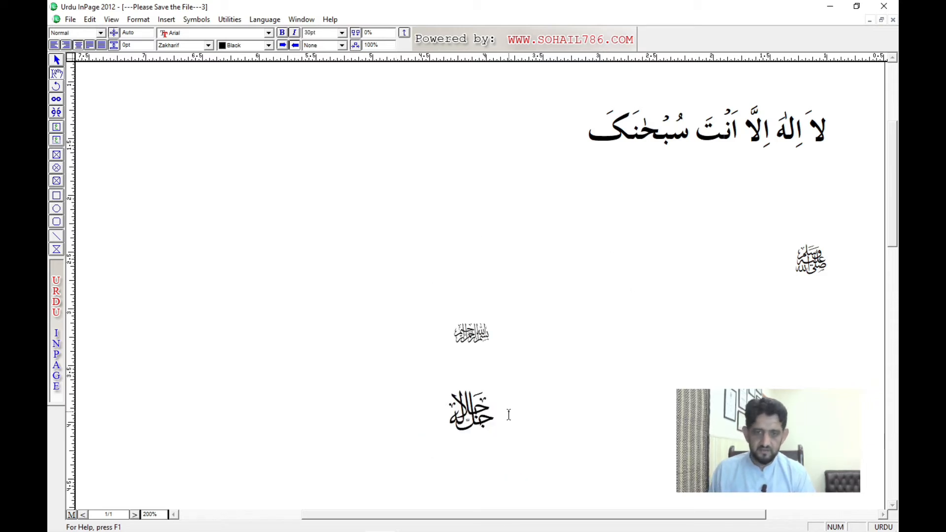
{"action": "left_click_drag", "start_coordinate": [508, 414], "coordinate": [582, 185]}
{"action": "key", "text": "ctrl+shift+r"}
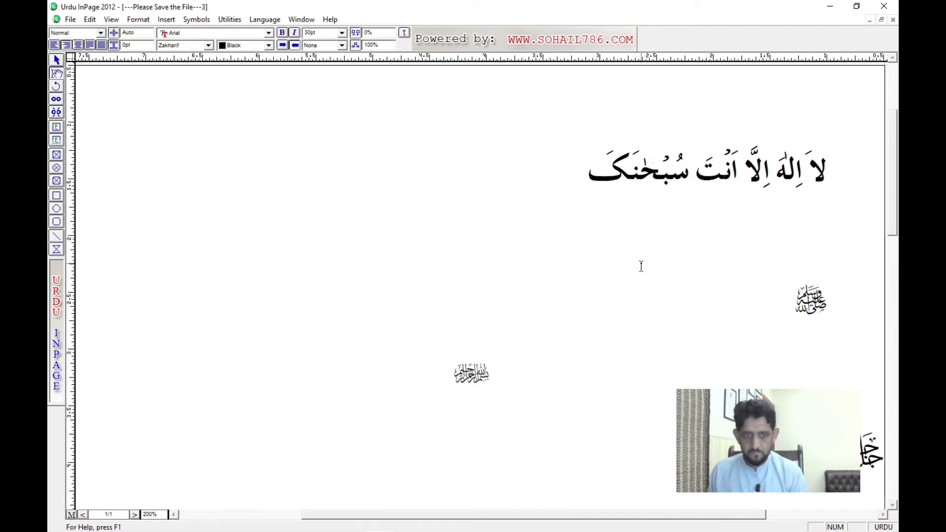
Step: Continue the جل جلاله line with more Zakharif symbols, from الله أكبر through قرآن كريم and محرم to جمادى أول
{"action": "scroll", "coordinate": [616, 228], "scroll_direction": "down", "scroll_amount": 5}
{"action": "scroll", "coordinate": [616, 228], "scroll_direction": "right", "scroll_amount": 4}
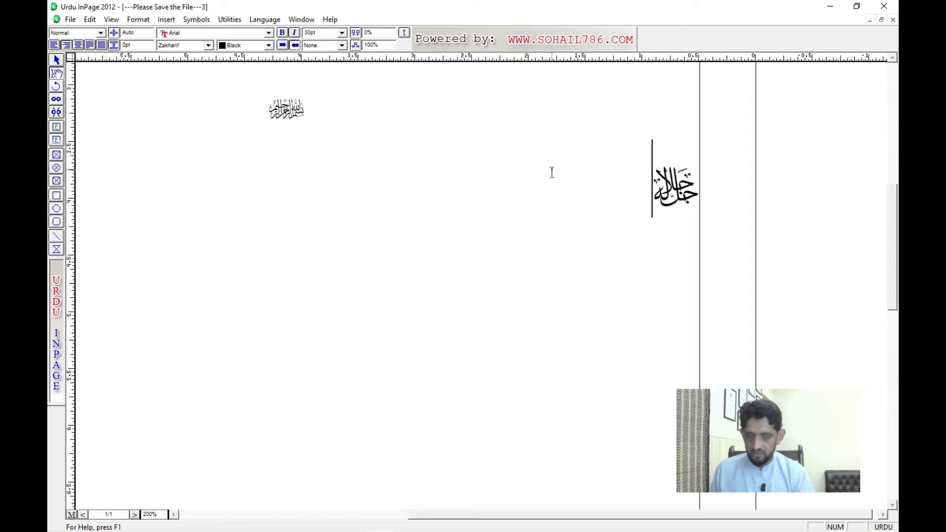
{"action": "type", "text": "الله أكبر سبحانه وتعالىذوالقعدةصدق الله العظيمقرآن كريم"}
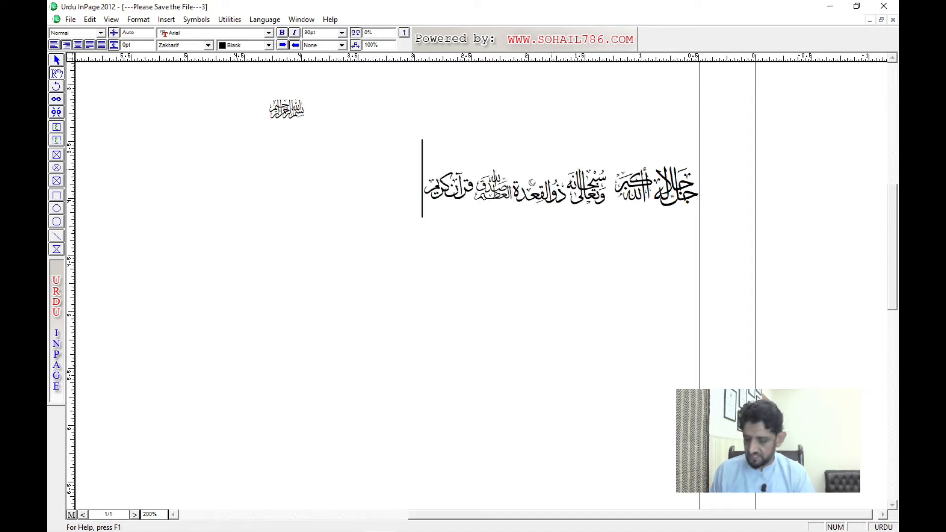
{"action": "type", "text": "محرم سعیدربیع اول ربیع ثان جمادی اول"}
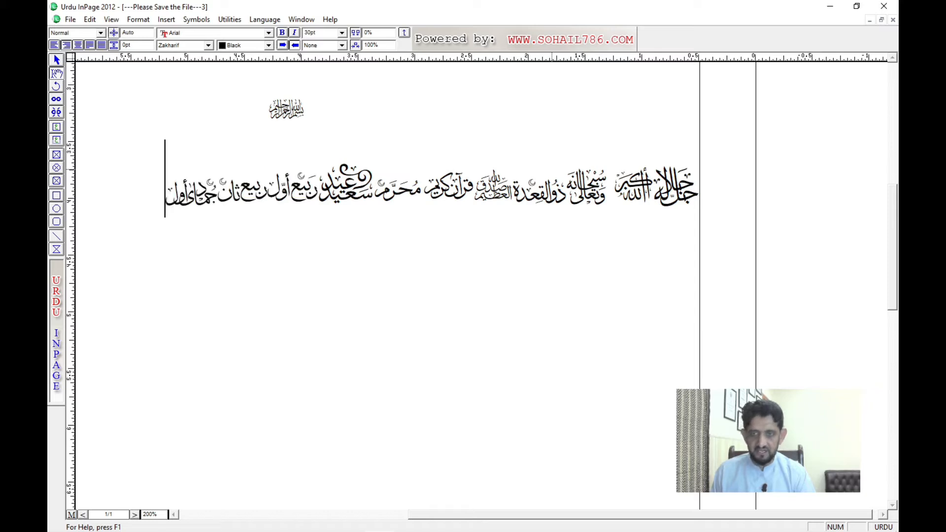
Step: Add a second line of Zakharif symbols, from the eight-pointed star and الله through عيد مبارك and الله أكبر to شوال
{"action": "key", "text": "Return"}
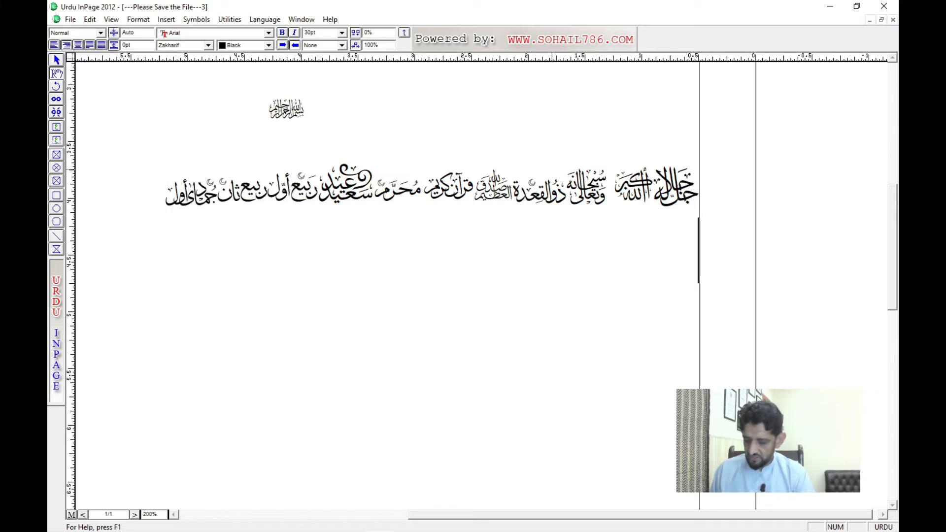
{"action": "type", "text": "۞الله صفرذوالحجہ عید مبارک"}
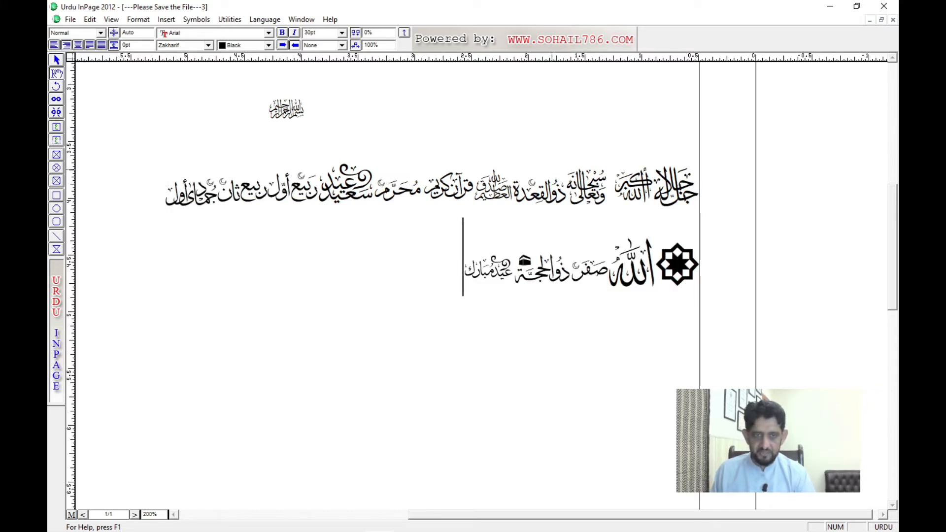
{"action": "type", "text": " کل عام وانتم بخیر اللہ اکبر قرآن کریم عزوجل رمضان شوال"}
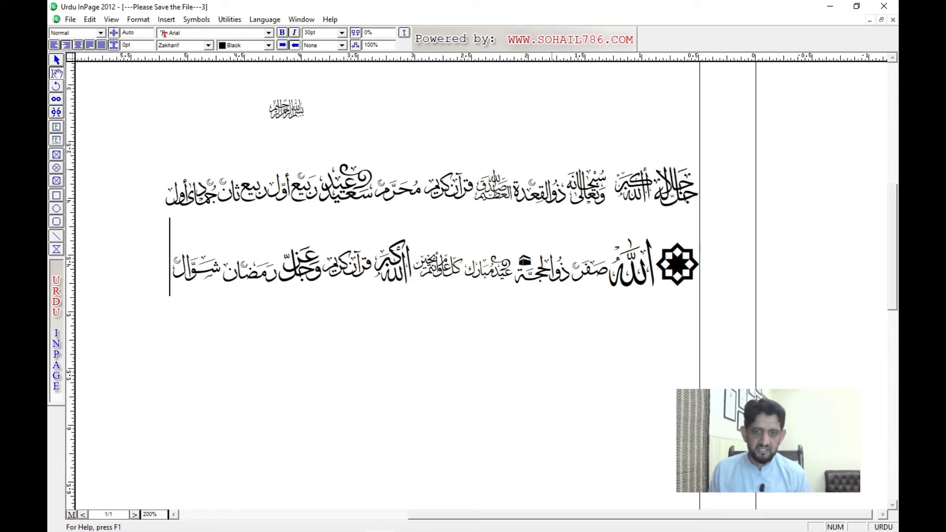
Step: Delete the قرآن كريم symbol from the second symbol line
{"action": "key", "text": "ctrl+Right"}
{"action": "key", "text": "ctrl+Right"}
{"action": "key", "text": "ctrl+Right"}
{"action": "key", "text": "ctrl+Right"}
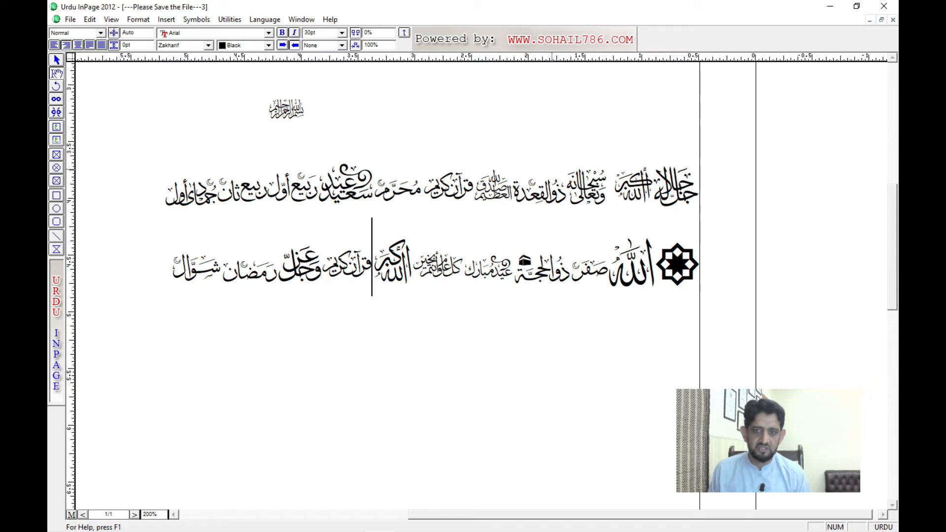
{"action": "key", "text": "Delete"}
{"action": "key", "text": "Left"}
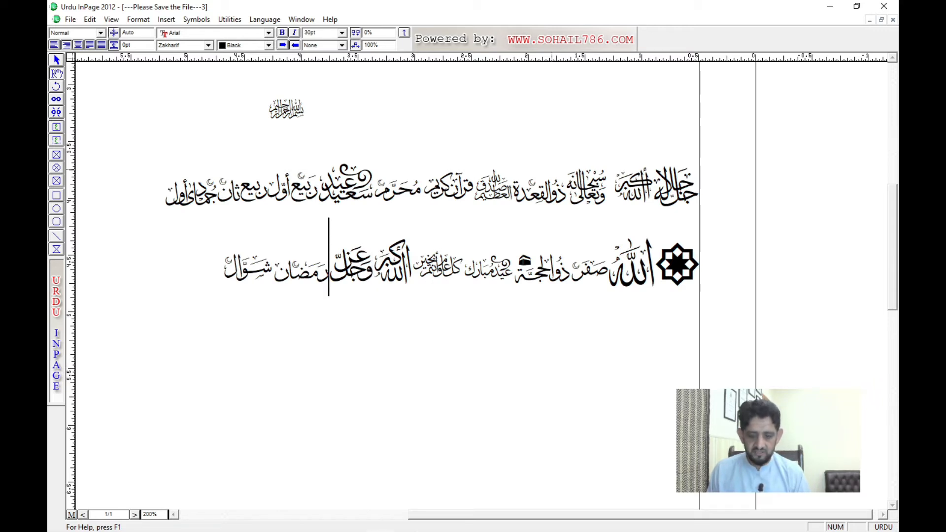
Step: Split the second symbol line before رمضان and before الله أكبر so that each part starts a new line
{"action": "key", "text": "Return"}
{"action": "key", "text": "Up"}
{"action": "key", "text": "ctrl+Left"}
{"action": "key", "text": "ctrl+Left"}
{"action": "key", "text": "ctrl+Left"}
{"action": "key", "text": "ctrl+Left"}
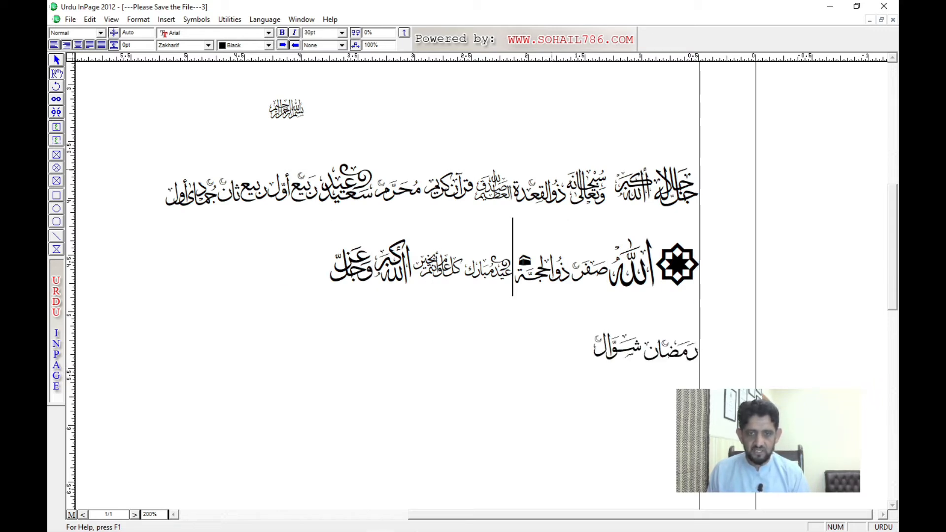
{"action": "key", "text": "ctrl+Left"}
{"action": "key", "text": "ctrl+Left"}
{"action": "key", "text": "Return"}
{"action": "key", "text": "Up"}
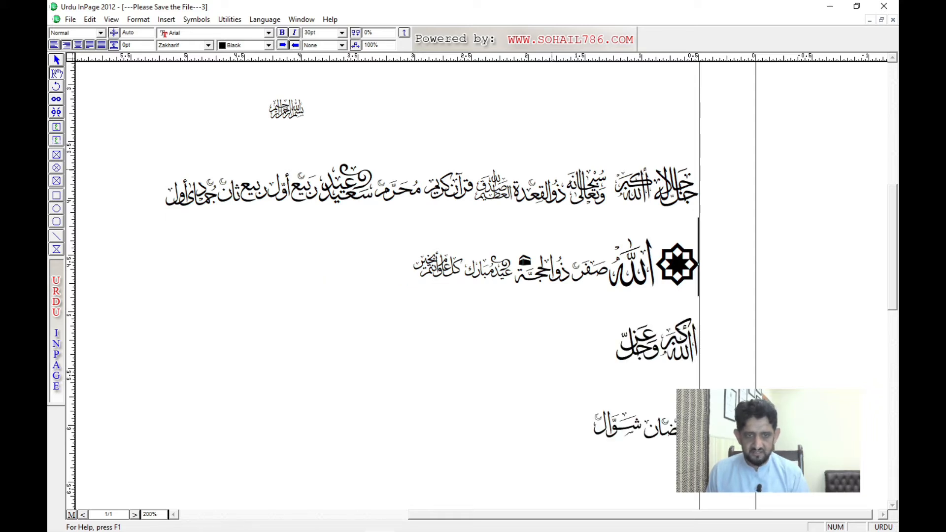
Step: Copy the eight-pointed star to the start of the الله أكبر line
{"action": "key", "text": "shift+Left"}
{"action": "key", "text": "Left"}
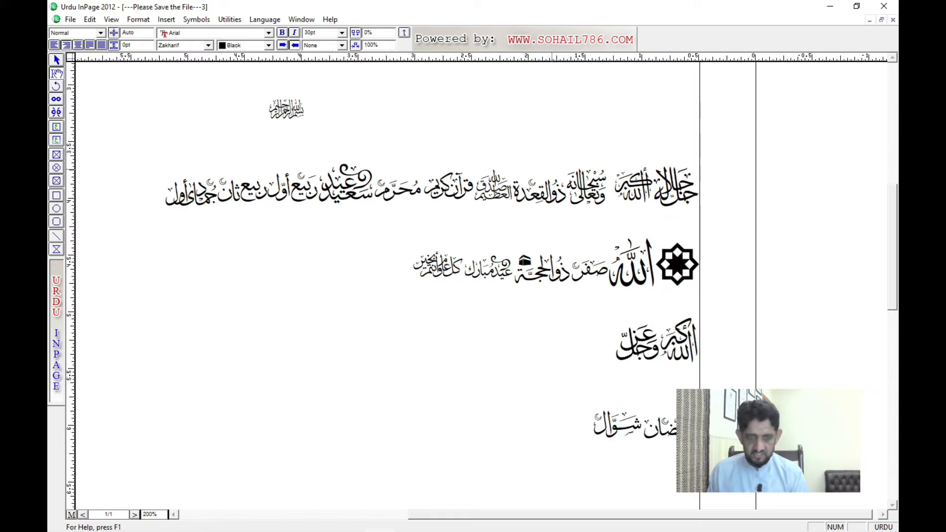
{"action": "key", "text": "Down"}
{"action": "key", "text": "Right"}
{"action": "key", "text": "ctrl+v"}
{"action": "key", "text": "shift+Right"}
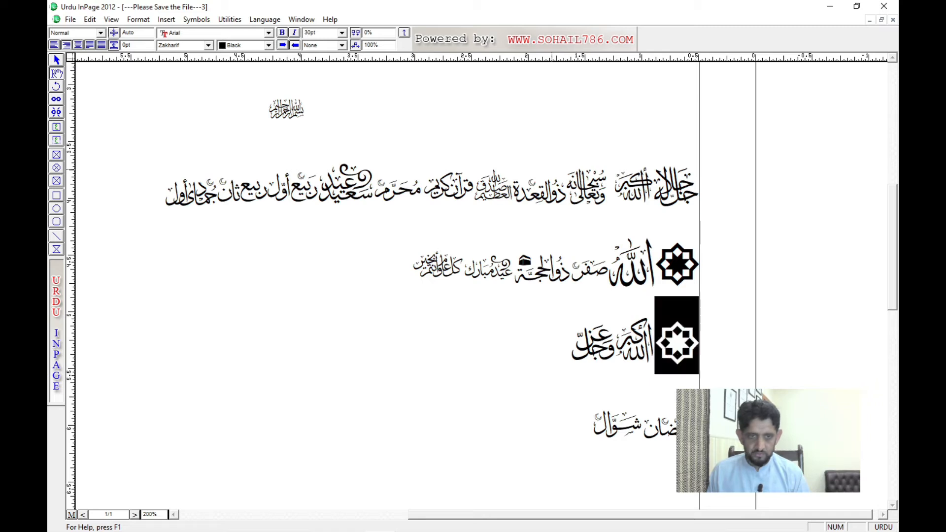
Step: Shrink the copied star on the الله أكبر line to 17 pt
{"action": "key", "text": "F11"}
{"action": "key", "text": "F11"}
{"action": "key", "text": "F11"}
{"action": "key", "text": "F11"}
{"action": "key", "text": "F11"}
{"action": "key", "text": "F11"}
{"action": "key", "text": "F11"}
{"action": "key", "text": "F11"}
{"action": "key", "text": "F11"}
{"action": "key", "text": "F11"}
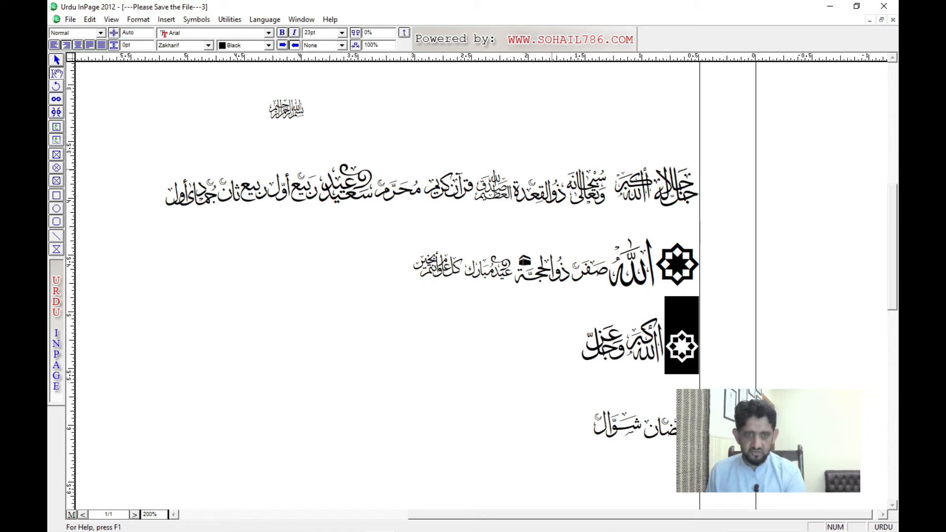
{"action": "key", "text": "F11"}
{"action": "key", "text": "F11"}
{"action": "key", "text": "F11"}
{"action": "key", "text": "Left"}
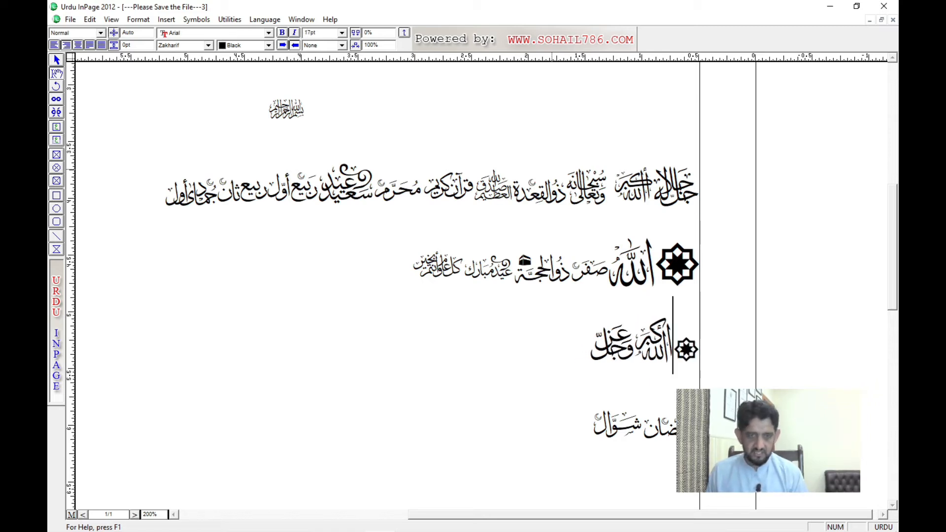
Step: Select the الله أكبر symbol beside the small star and enlarge it to 48 pt
{"action": "key", "text": "shift+Left"}
{"action": "key", "text": "F12"}
{"action": "key", "text": "F12"}
{"action": "key", "text": "F12"}
{"action": "key", "text": "F12"}
{"action": "key", "text": "F12"}
{"action": "key", "text": "F12"}
{"action": "key", "text": "F12"}
{"action": "key", "text": "F12"}
{"action": "key", "text": "F12"}
{"action": "key", "text": "F12"}
{"action": "key", "text": "F12"}
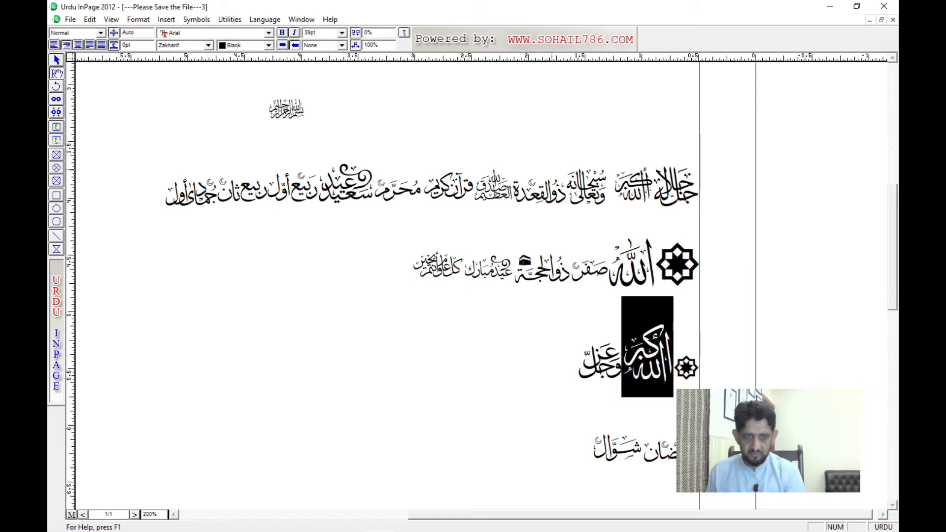
{"action": "key", "text": "F12"}
{"action": "key", "text": "F12"}
{"action": "key", "text": "F12"}
{"action": "key", "text": "F12"}
{"action": "key", "text": "F12"}
{"action": "key", "text": "F12"}
{"action": "key", "text": "F12"}
{"action": "key", "text": "F12"}
{"action": "key", "text": "F12"}
{"action": "key", "text": "F12"}
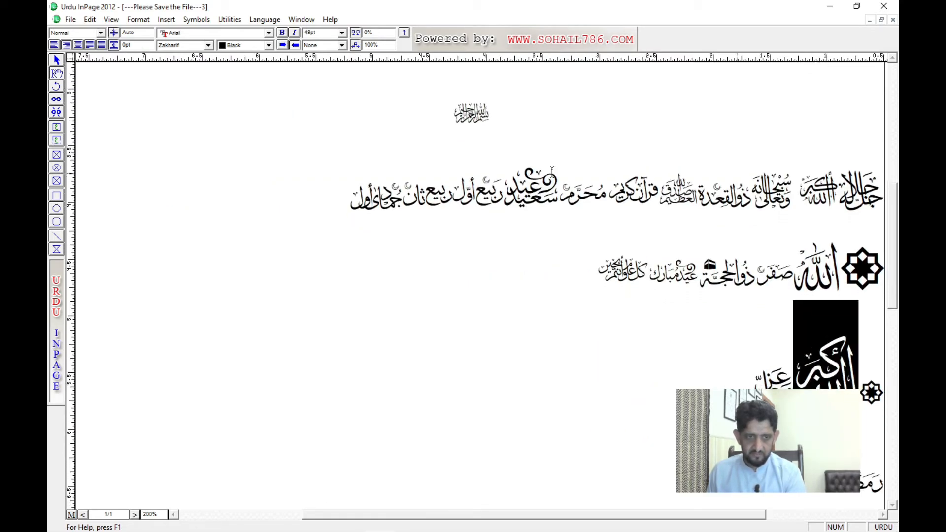
Step: Copy the small eight-pointed star from the start of the الله أكبر line to the end of that line
{"action": "left_click_drag", "start_coordinate": [724, 359], "coordinate": [456, 179]}
{"action": "left_click", "coordinate": [548, 215]}
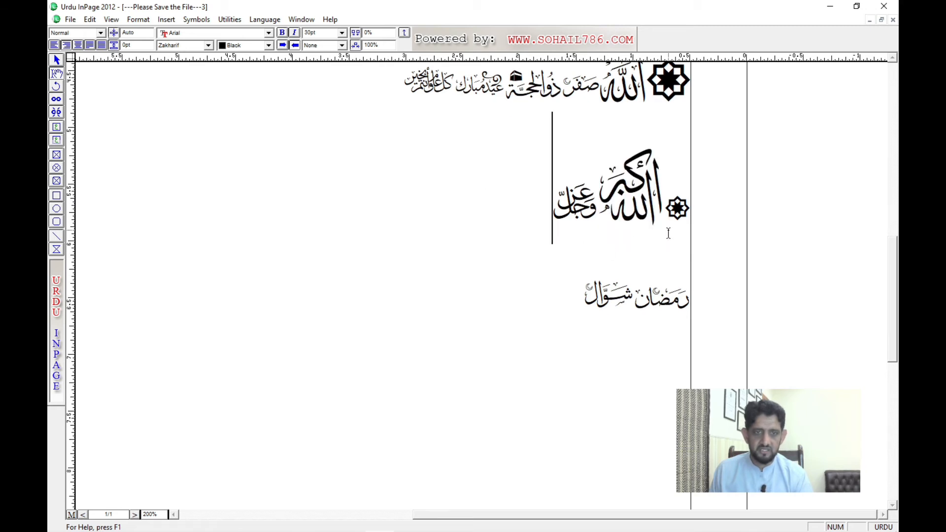
{"action": "left_click", "coordinate": [687, 213]}
{"action": "left_click_drag", "start_coordinate": [687, 216], "coordinate": [676, 217]}
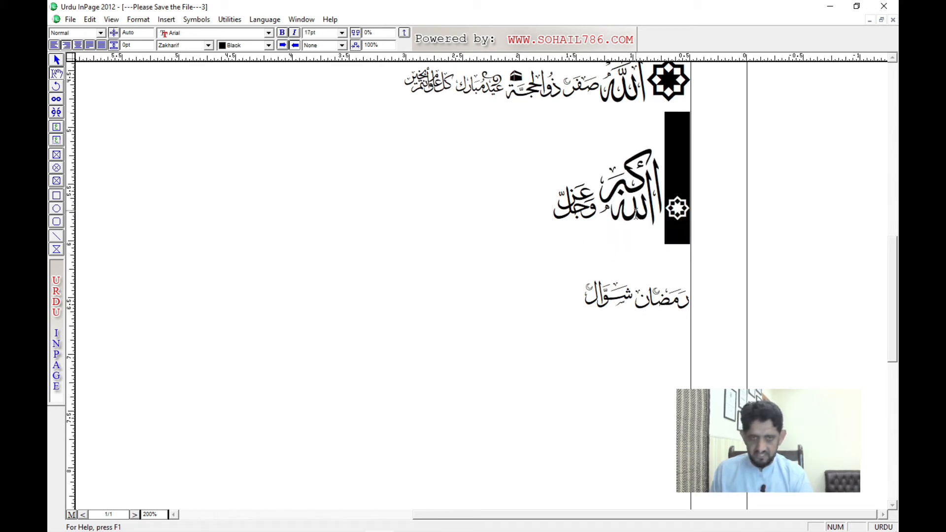
{"action": "left_click", "coordinate": [533, 218]}
{"action": "key", "text": "ctrl+v"}
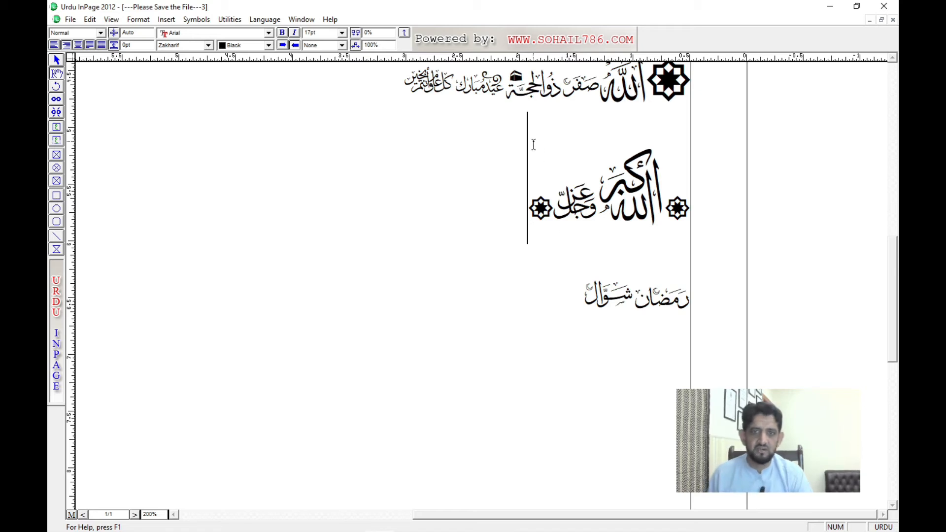
Step: Add the رضي الله عنه symbol, the كل الحقوق محفوظة symbol and a floral ornament at the end of the second symbol line
{"action": "left_click_drag", "start_coordinate": [528, 144], "coordinate": [513, 315]}
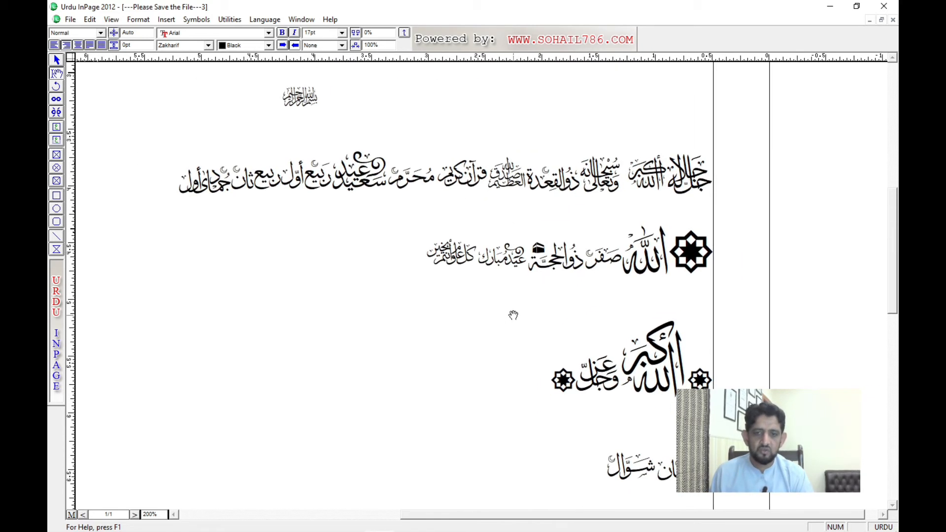
{"action": "left_click", "coordinate": [424, 271]}
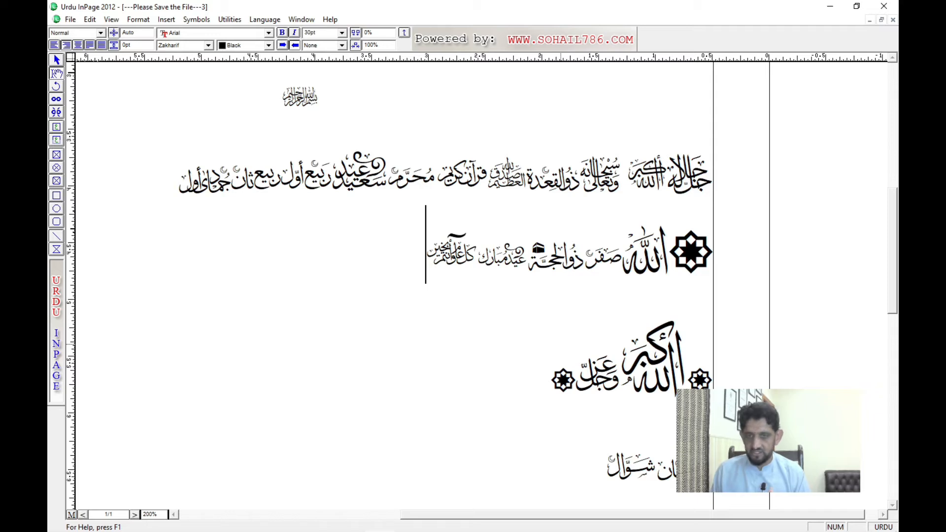
{"action": "type", "text": "jkl"}
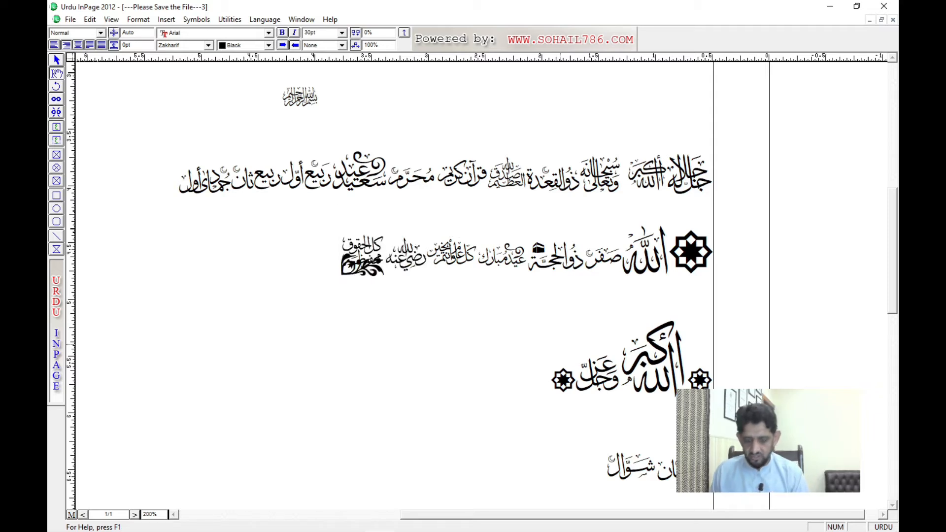
Step: Start a new line below and insert the رجب symbol, three eight-pointed stars, ornaments, and the كل سنة وأنتم طيبون and صلى الله عليه وسلم symbols
{"action": "key", "text": "Return"}
{"action": "type", "text": "zxc"}
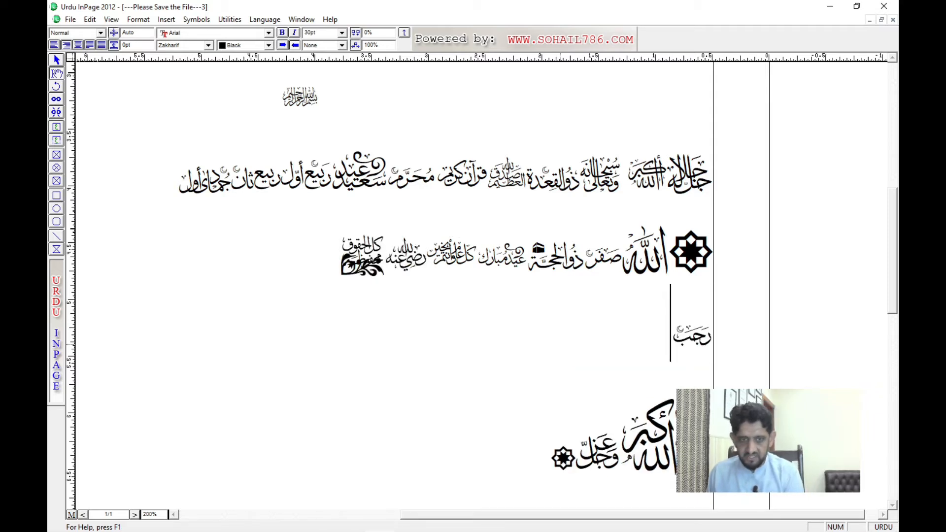
{"action": "type", "text": "vb"}
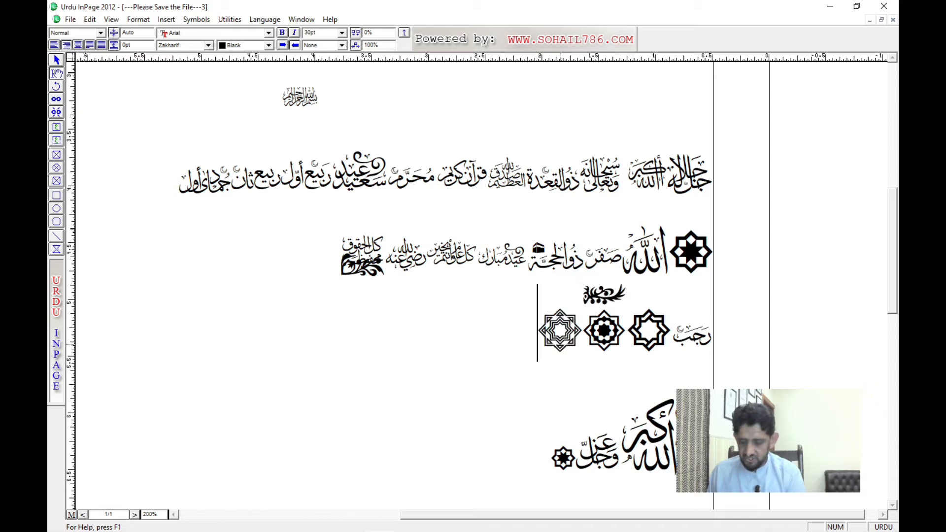
{"action": "type", "text": "nm,./"}
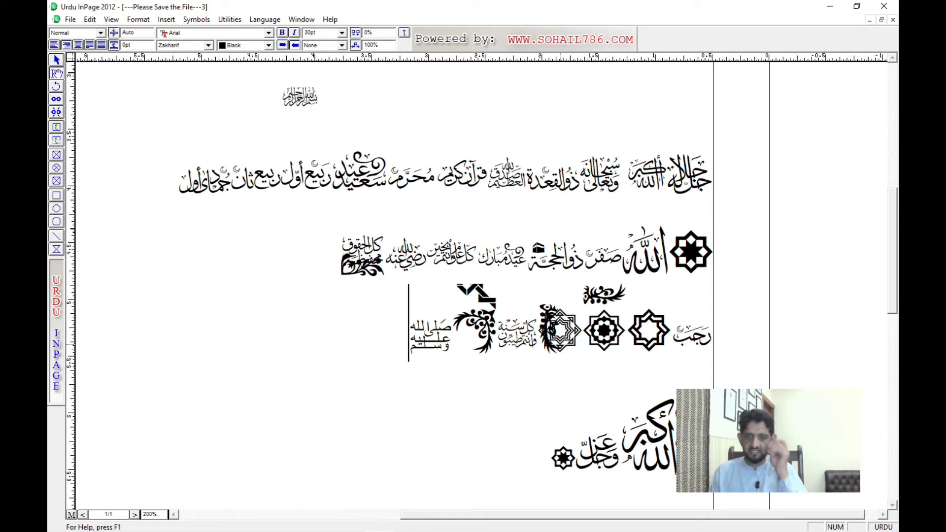
Step: Delete the floral corner ornament before the صلى الله عليه وسلم symbol in the رجب line
{"action": "key", "text": "Right"}
{"action": "key", "text": "shift+Right"}
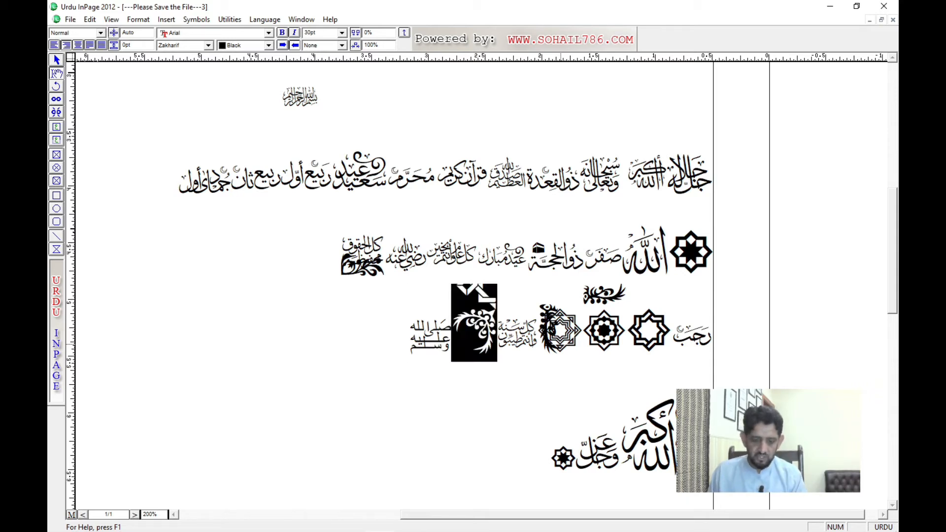
{"action": "key", "text": "Delete"}
Step: Add the concentric eight-pointed star and a geometric ornament at the end of the رجب line, followed by a new line
{"action": "key", "text": "Left"}
{"action": "key", "text": "Left"}
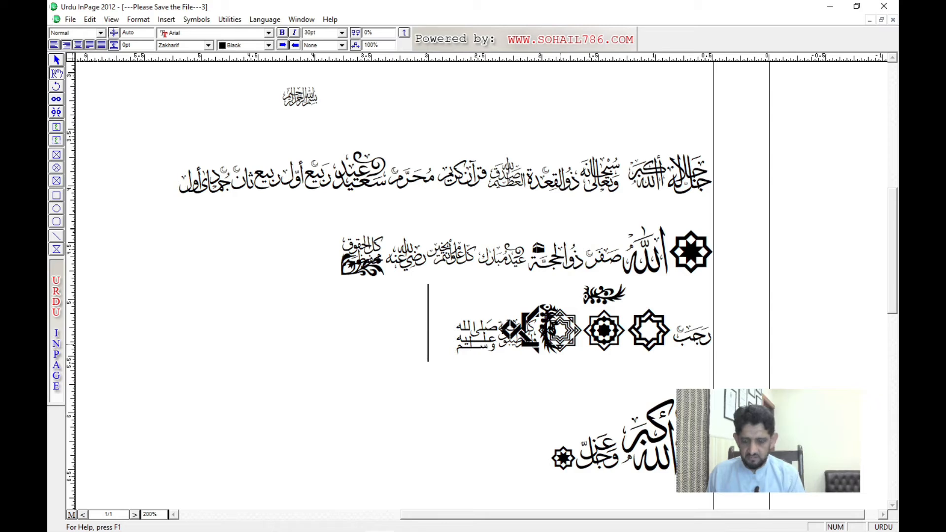
{"action": "type", "text": "v"}
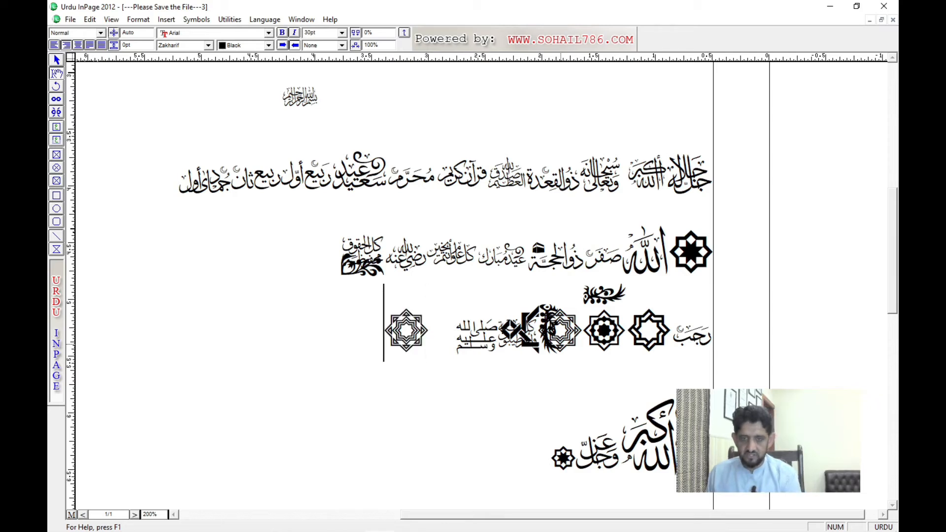
{"action": "type", "text": ">"}
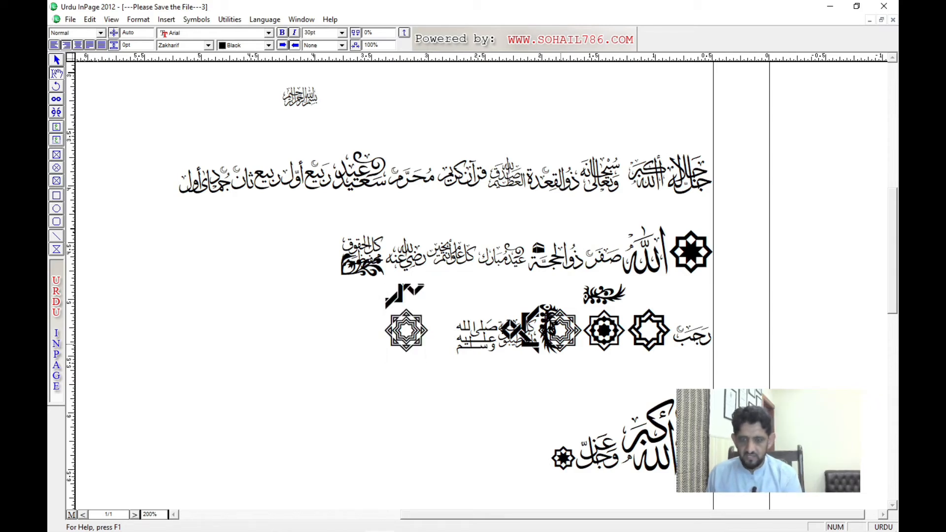
{"action": "key", "text": "Return"}
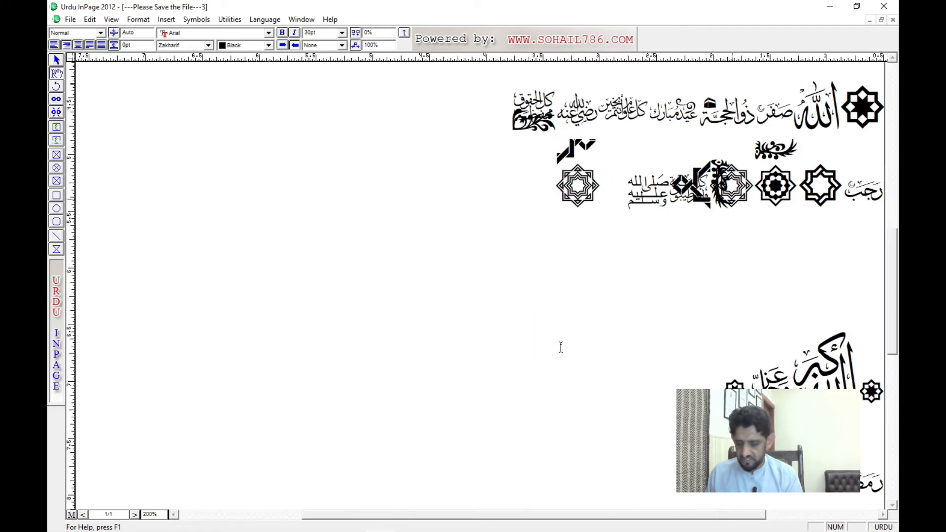
Step: Switch to the Mirza Ghalib document and set the title مرزا غالب کے اشعار in Noori Nastaliq
{"action": "key", "text": "ctrl+Tab"}
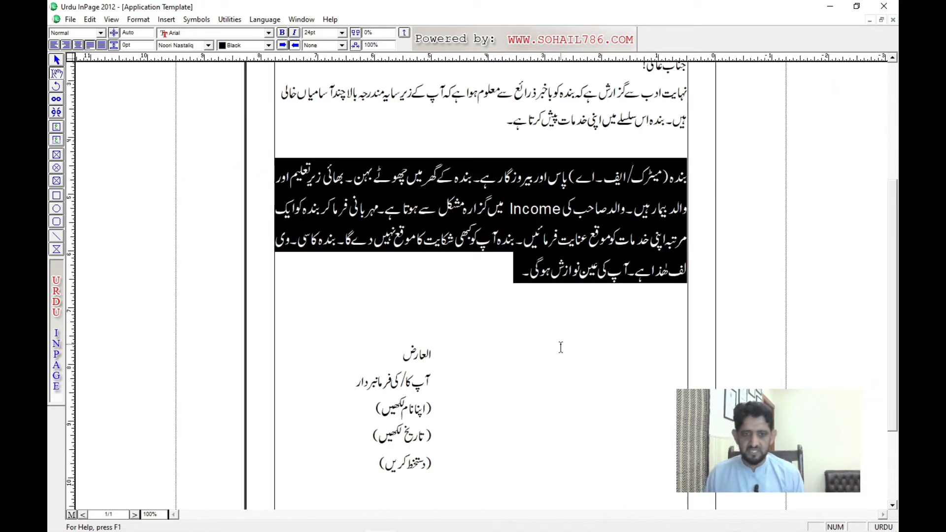
{"action": "key", "text": "ctrl+Tab"}
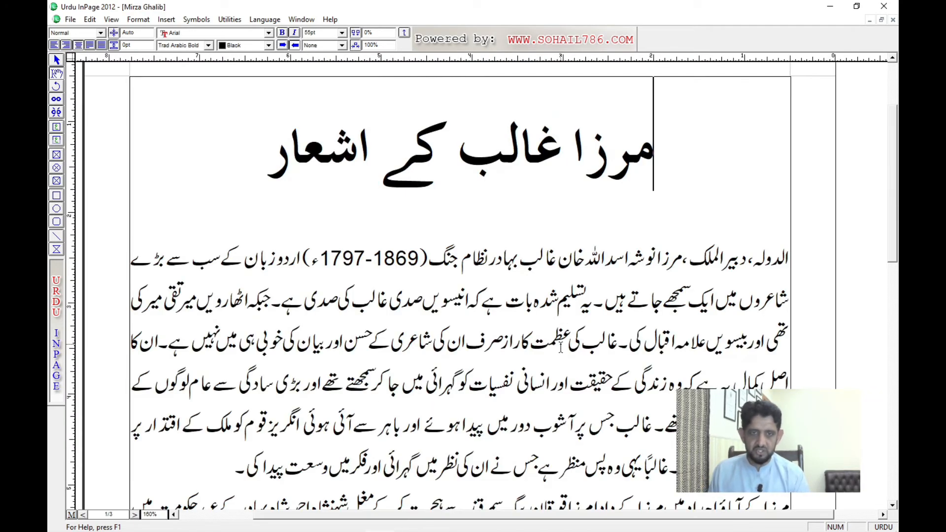
{"action": "key", "text": "ctrl+a"}
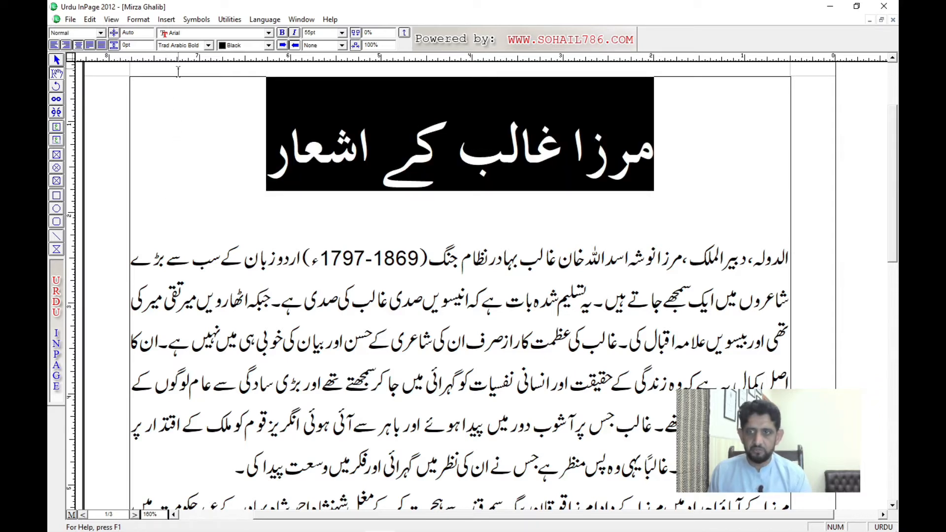
{"action": "left_click", "coordinate": [189, 46]}
{"action": "key", "text": "n"}
{"action": "key", "text": "Return"}
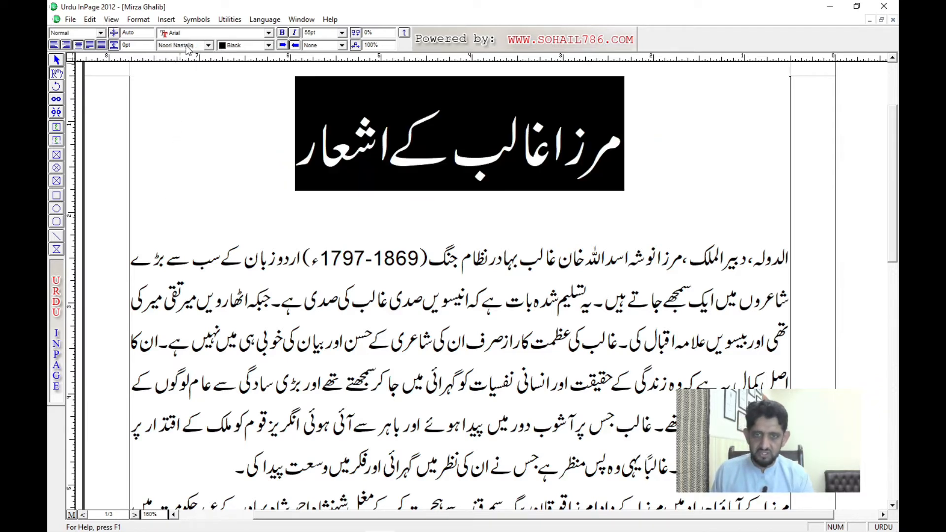
Step: Insert a geometric Zakharif ornament directly before the title مرزا غالب کے اشعار
{"action": "left_click", "coordinate": [639, 155]}
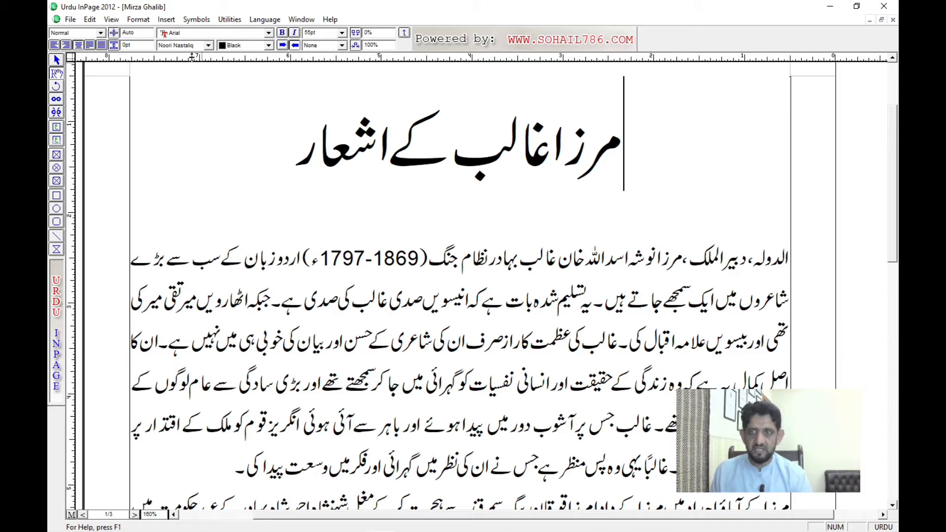
{"action": "left_click", "coordinate": [186, 46]}
{"action": "key", "text": "z"}
{"action": "key", "text": "Return"}
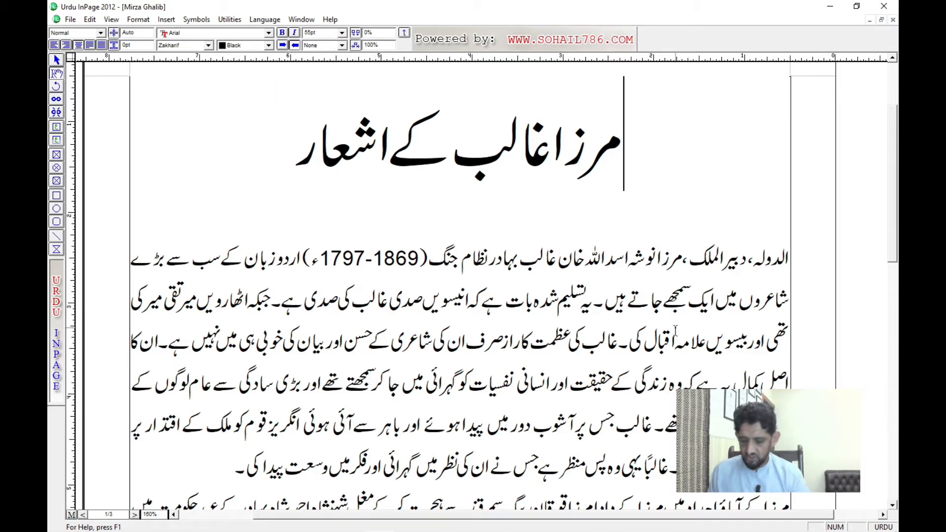
{"action": "type", "text": "a"}
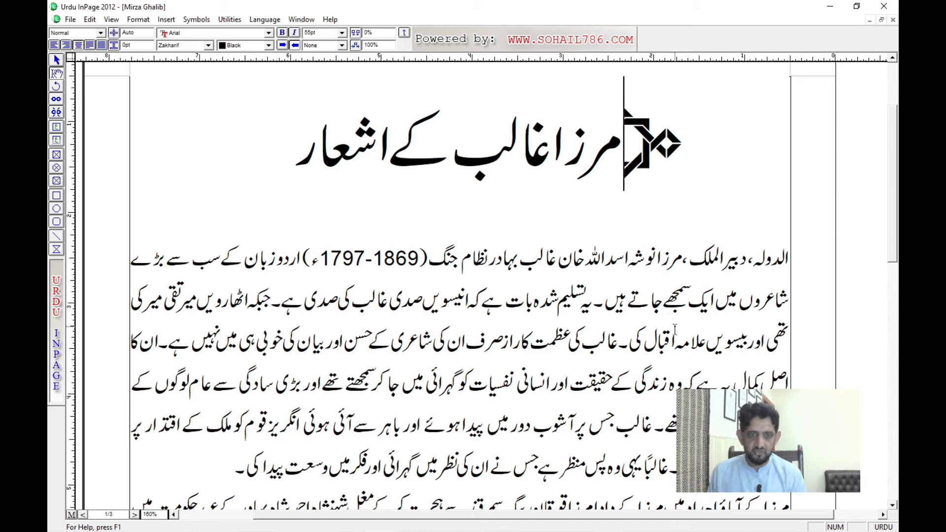
{"action": "key", "text": "End"}
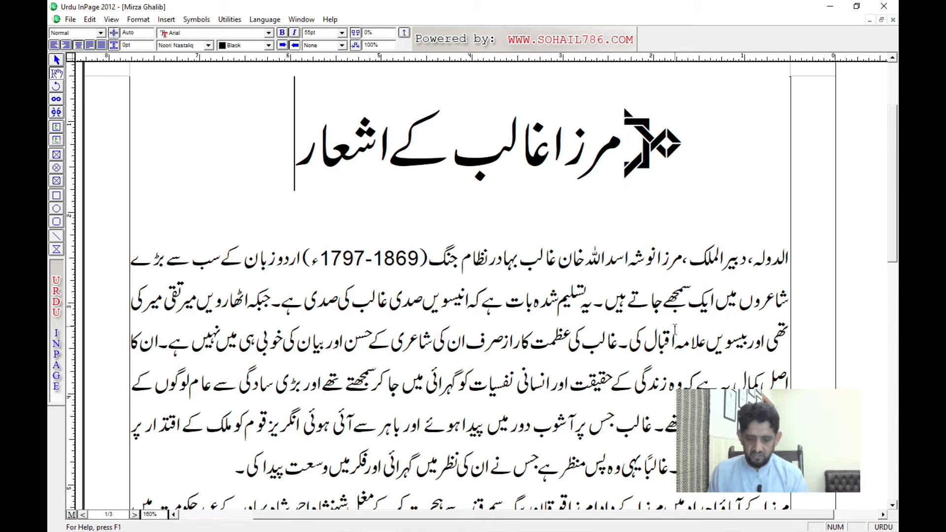
{"action": "type", "text": "ۃ"}
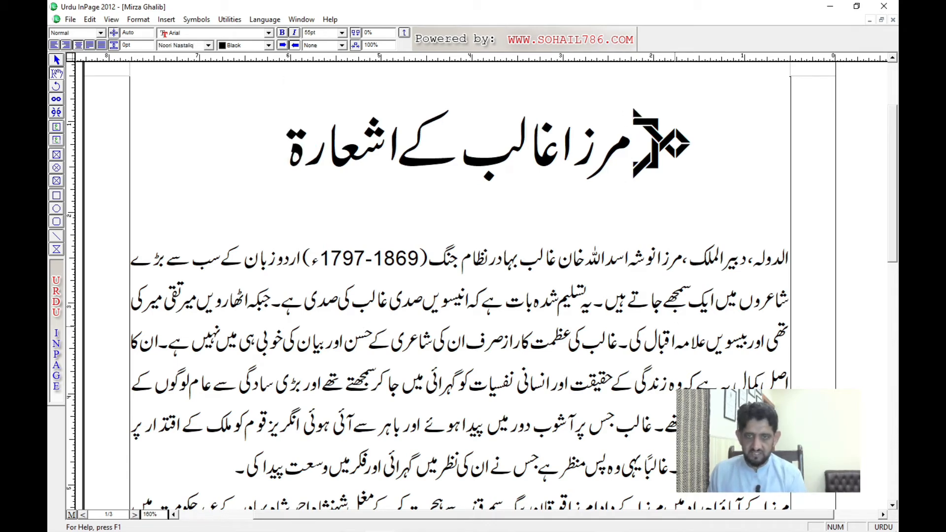
{"action": "key", "text": "BackSpace"}
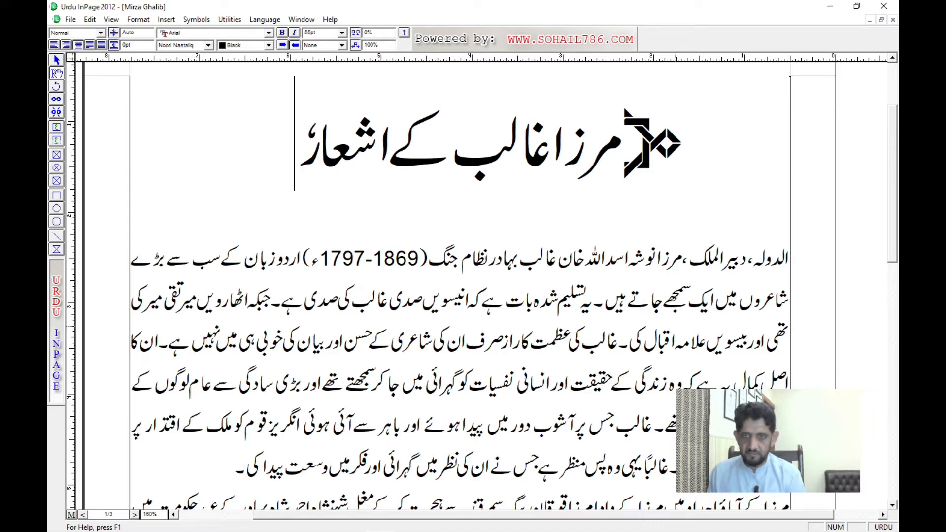
{"action": "type", "text": "؁"}
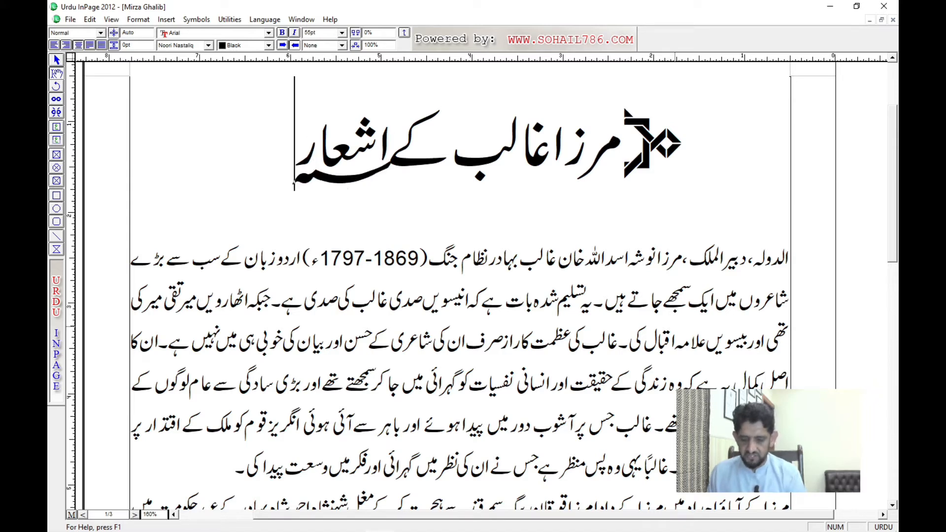
{"action": "key", "text": "BackSpace"}
Step: Insert the concentric eight-pointed star in the Zakharif font after the title مرزا غالب کے اشعار
{"action": "left_click", "coordinate": [194, 47]}
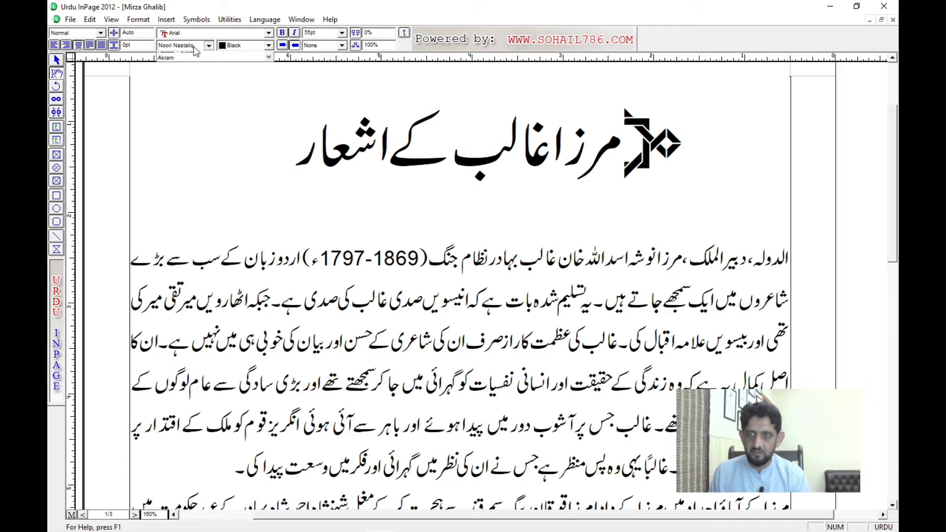
{"action": "key", "text": "z"}
{"action": "key", "text": "Return"}
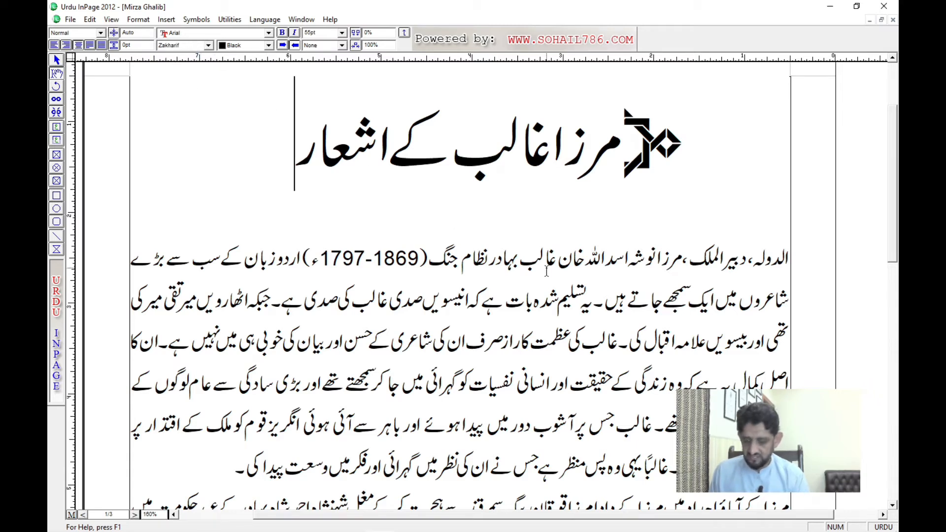
{"action": "type", "text": "ُ"}
{"action": "key", "text": "BackSpace"}
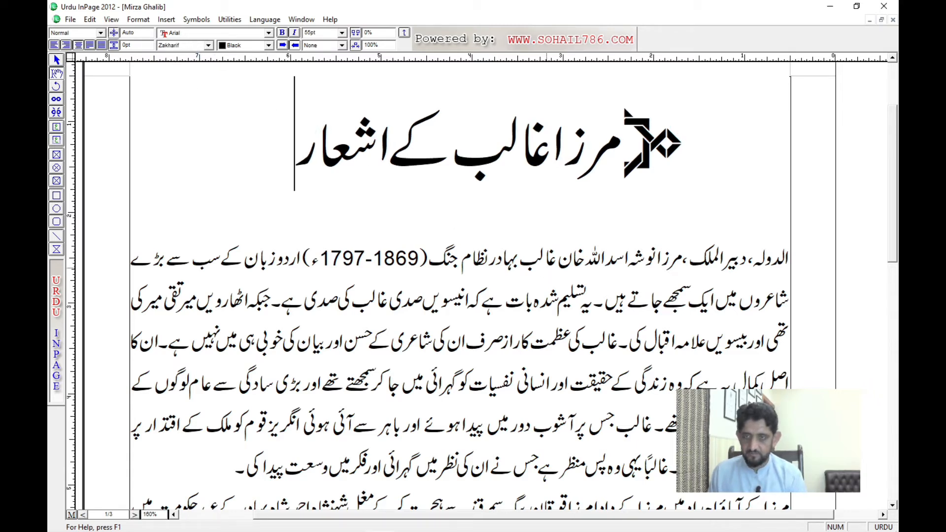
{"action": "type", "text": "۞"}
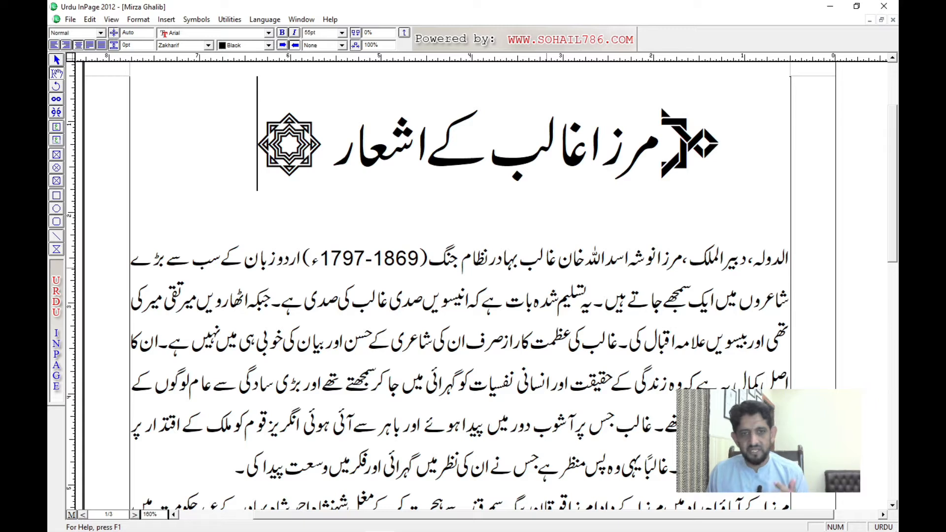
Step: Delete the concentric eight-pointed star after the title
{"action": "key", "text": "Right"}
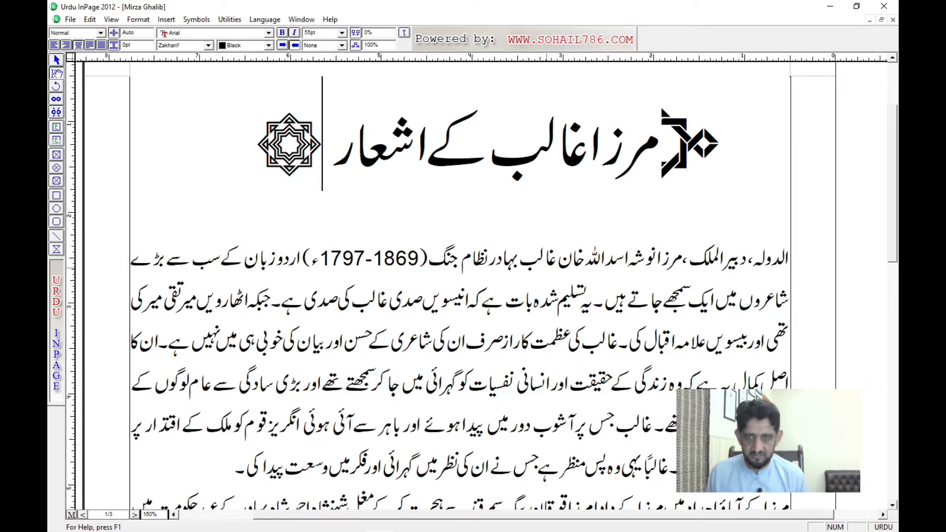
{"action": "key", "text": "shift+Right"}
{"action": "key", "text": "shift+Left"}
{"action": "key", "text": "shift+Left"}
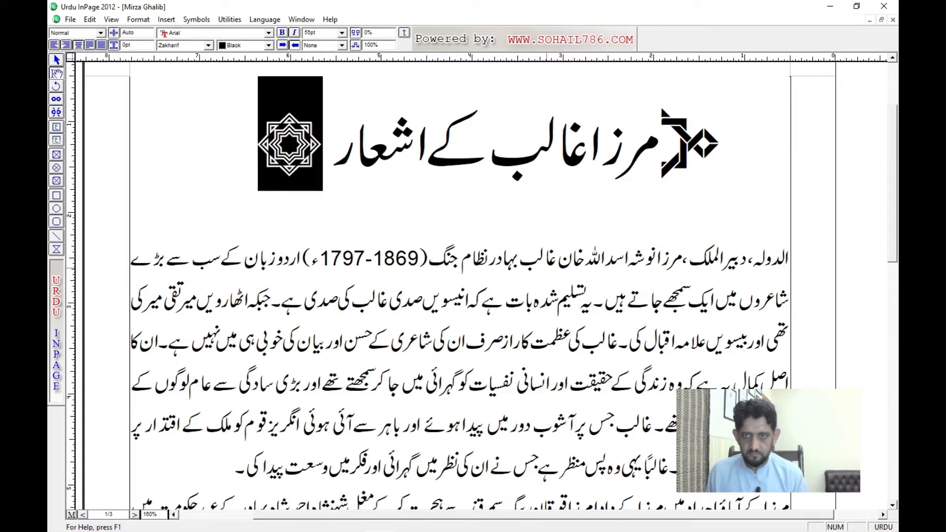
{"action": "key", "text": "Delete"}
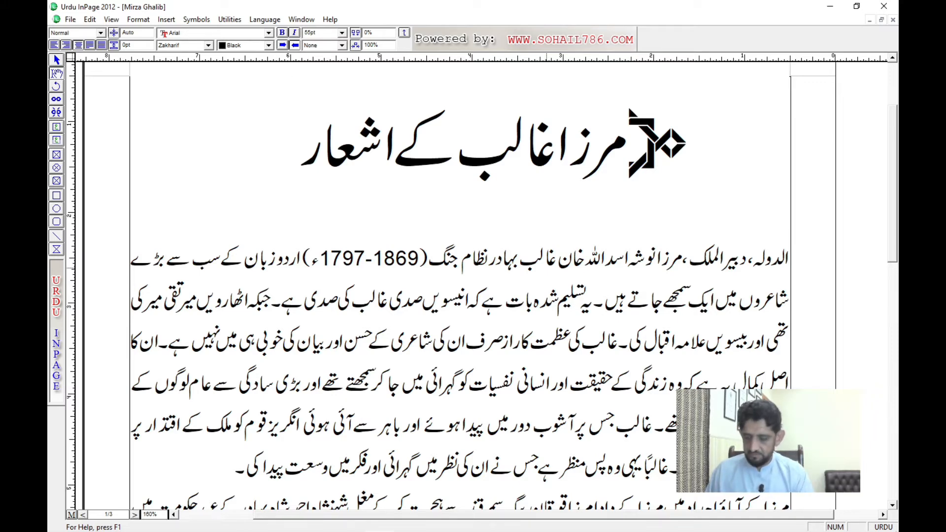
Step: Return to the unsaved document of Zakharif symbols and view the Urdu font list at the Zakharif entry
{"action": "key", "text": "ctrl+Tab"}
{"action": "key", "text": "ctrl+Tab"}
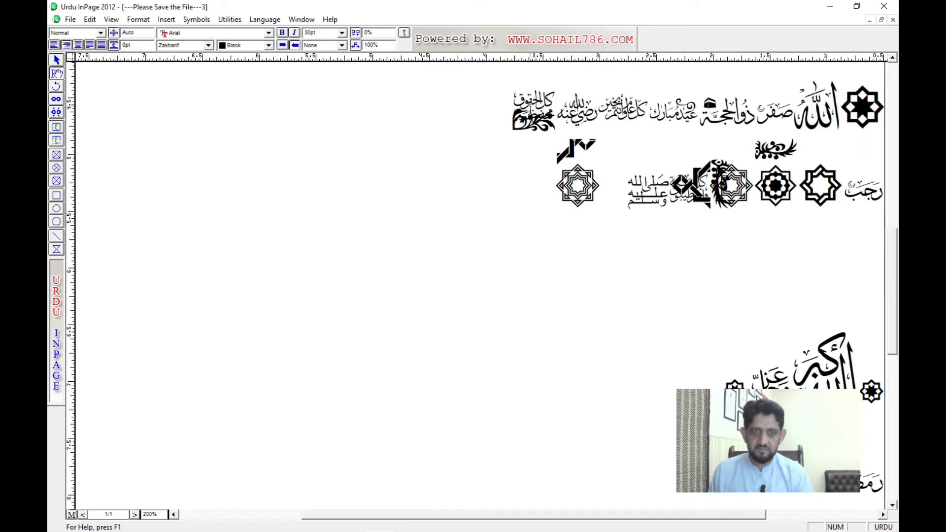
{"action": "left_click_drag", "start_coordinate": [718, 232], "coordinate": [557, 441]}
{"action": "left_click_drag", "start_coordinate": [537, 276], "coordinate": [667, 384]}
{"action": "left_click", "coordinate": [177, 45]}
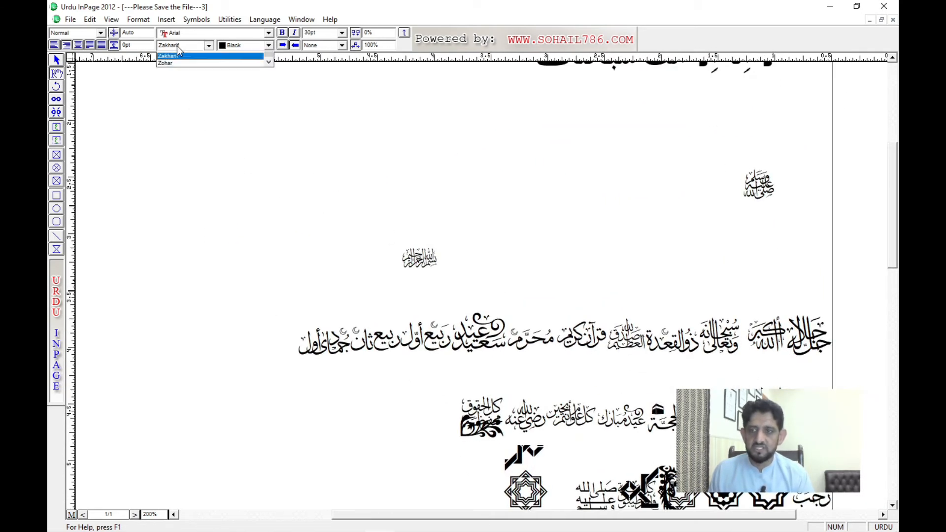
{"action": "left_click", "coordinate": [318, 258]}
{"action": "key", "text": "ctrl+Tab"}
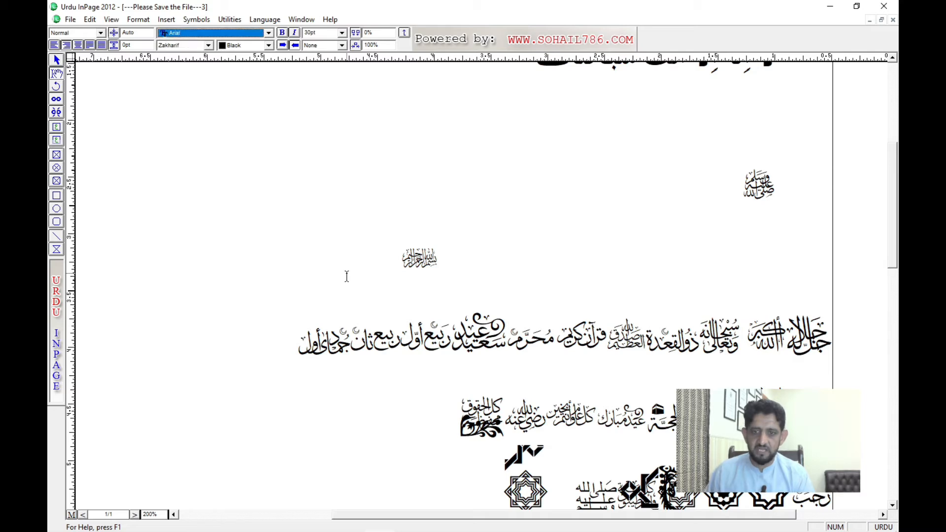
Step: Switch to the Mirza Ghalib document and delete the geometric Zakharif ornament before the title
{"action": "left_click", "coordinate": [349, 269]}
{"action": "key", "text": "ctrl+Tab"}
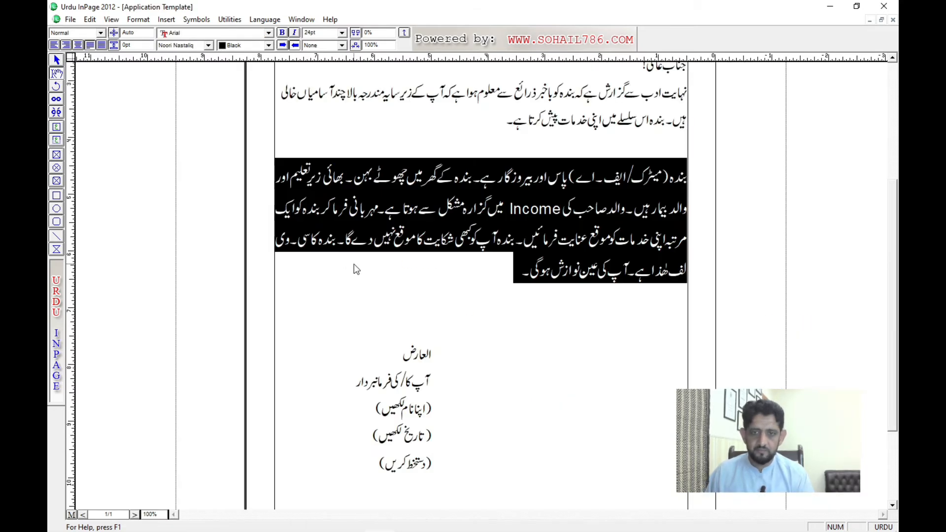
{"action": "key", "text": "ctrl+Tab"}
{"action": "left_click", "coordinate": [468, 170]}
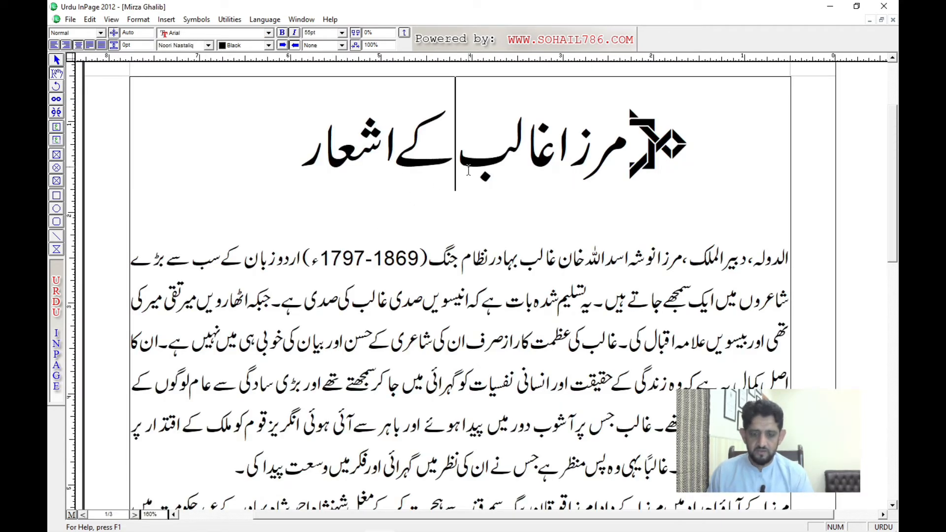
{"action": "key", "text": "BackSpace"}
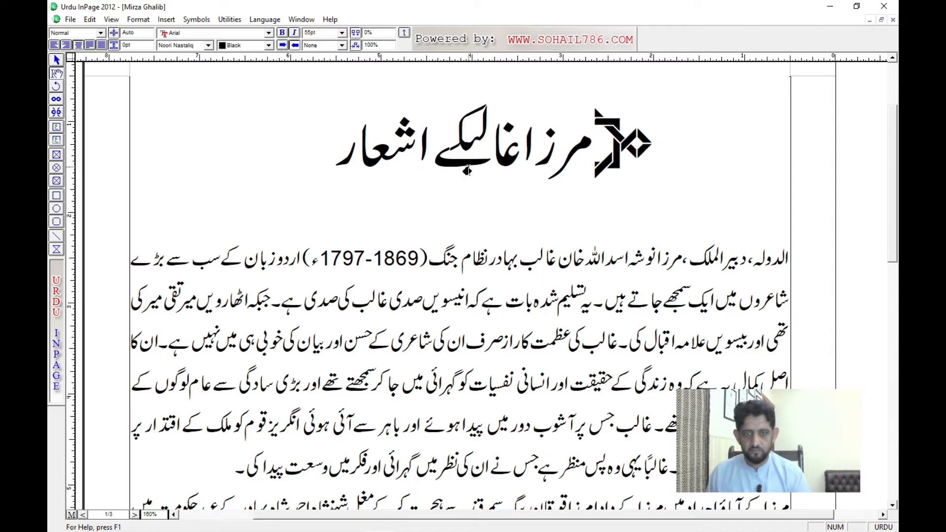
{"action": "key", "text": "Home"}
{"action": "key", "text": "Delete"}
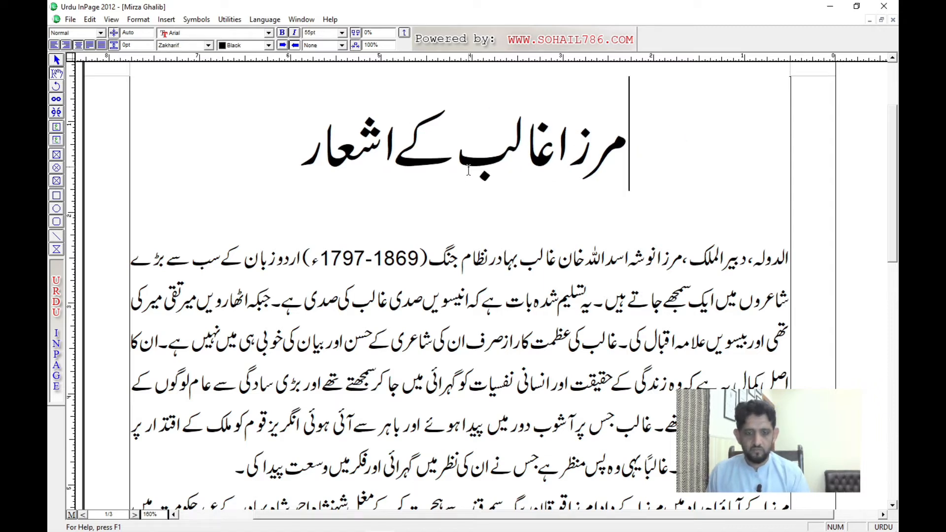
Step: Set the title مرزا غالب کے اشعار to 50 pt in the Noori Nastaliq font
{"action": "key", "text": "shift+End"}
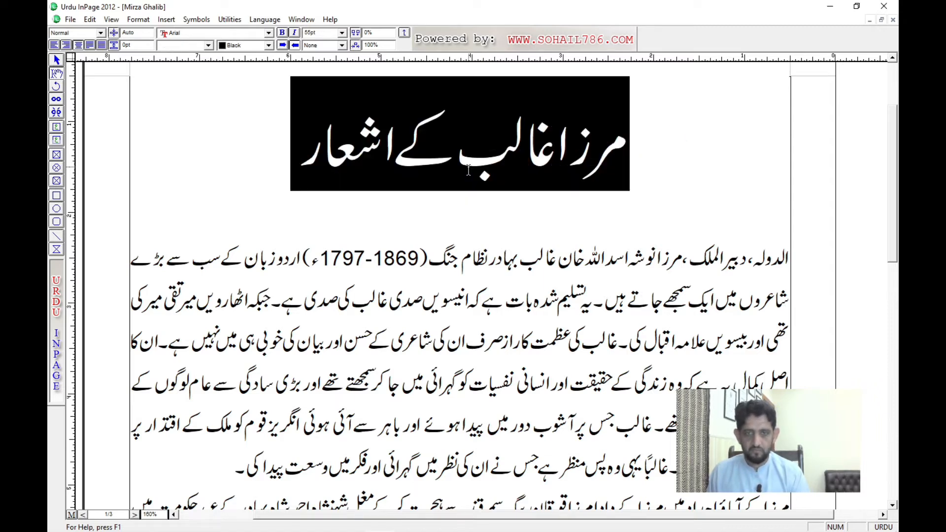
{"action": "left_click", "coordinate": [256, 236]}
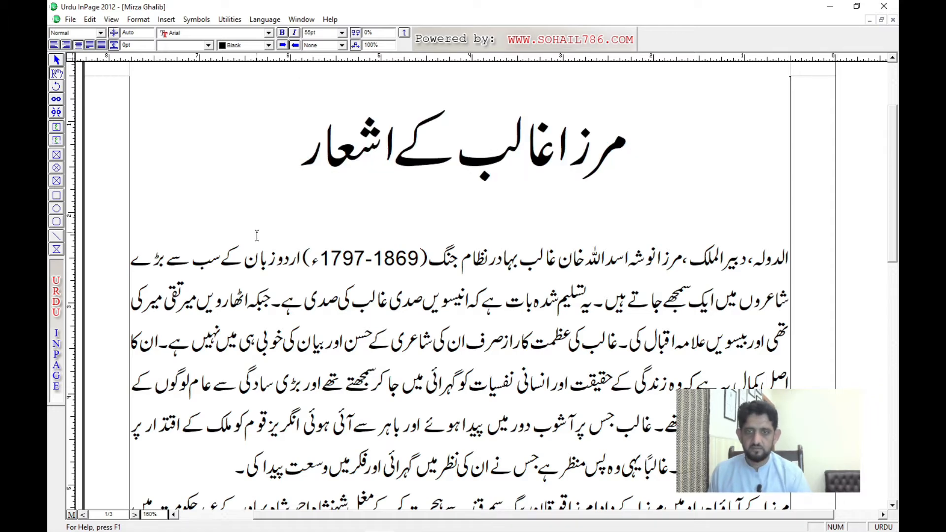
{"action": "key", "text": "F11"}
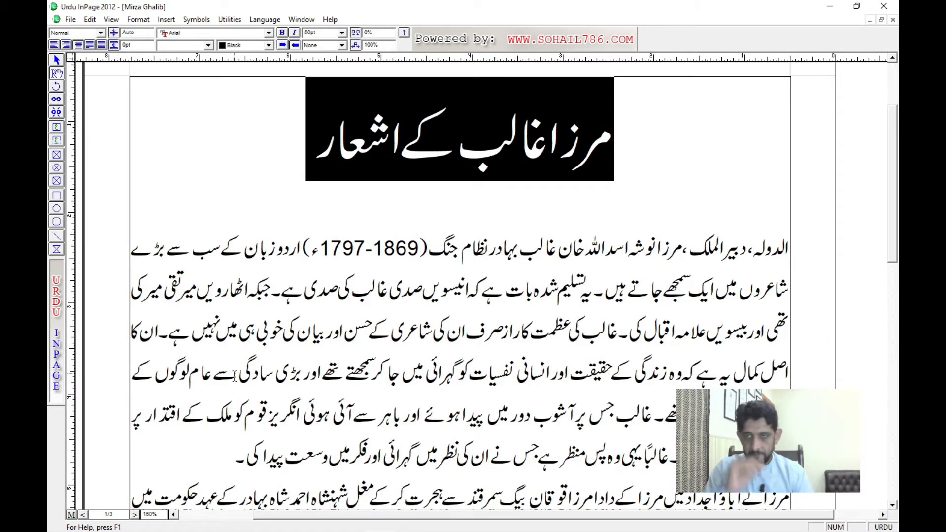
{"action": "left_click", "coordinate": [200, 45]}
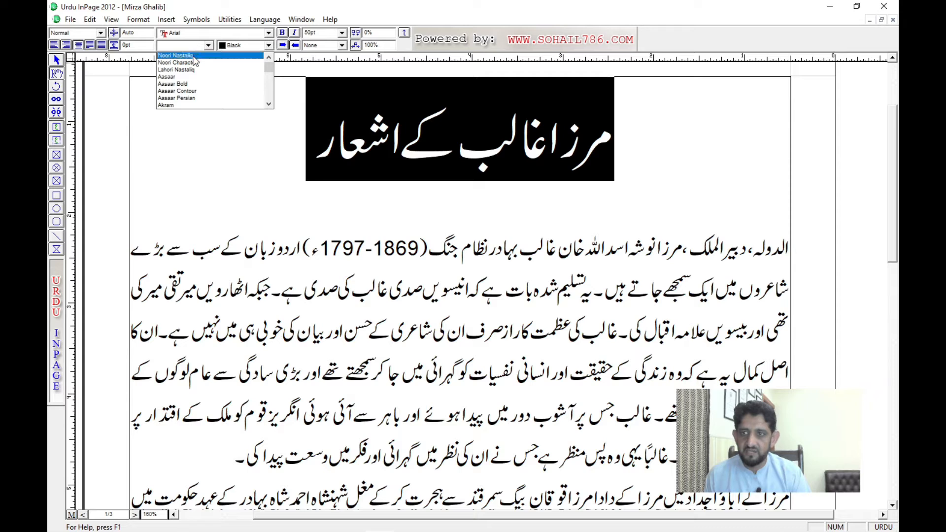
{"action": "left_click", "coordinate": [194, 56]}
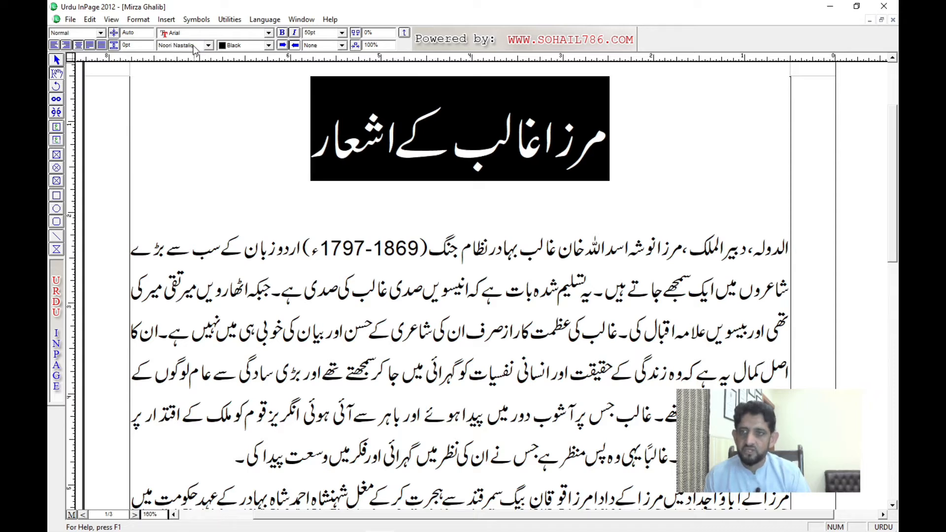
Step: View the Urdu font list around the Noori Nastaliq entry, and deselect the title
{"action": "left_click", "coordinate": [193, 45]}
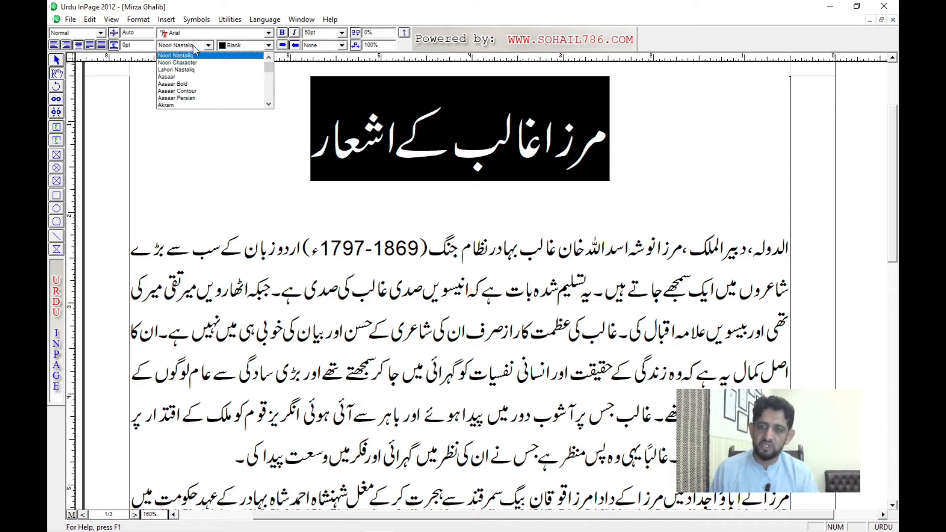
{"action": "left_click", "coordinate": [193, 46]}
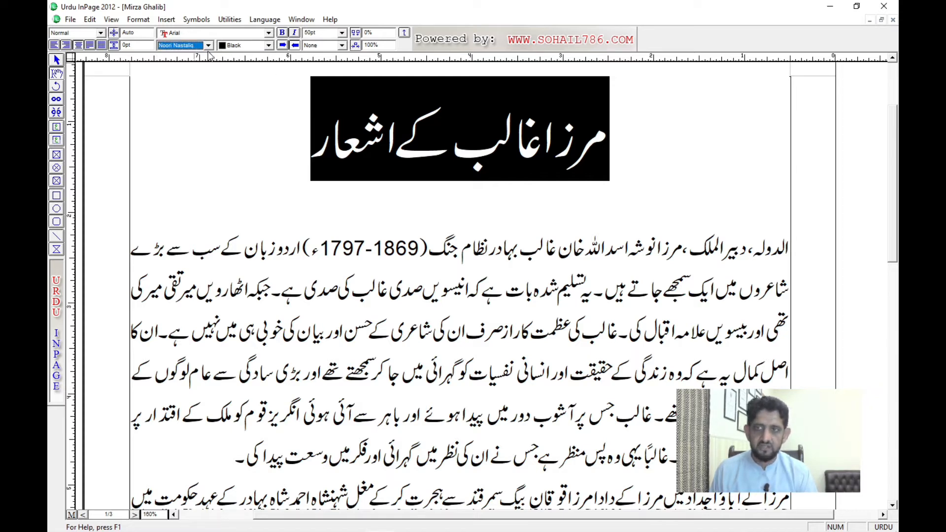
{"action": "left_click", "coordinate": [209, 46]}
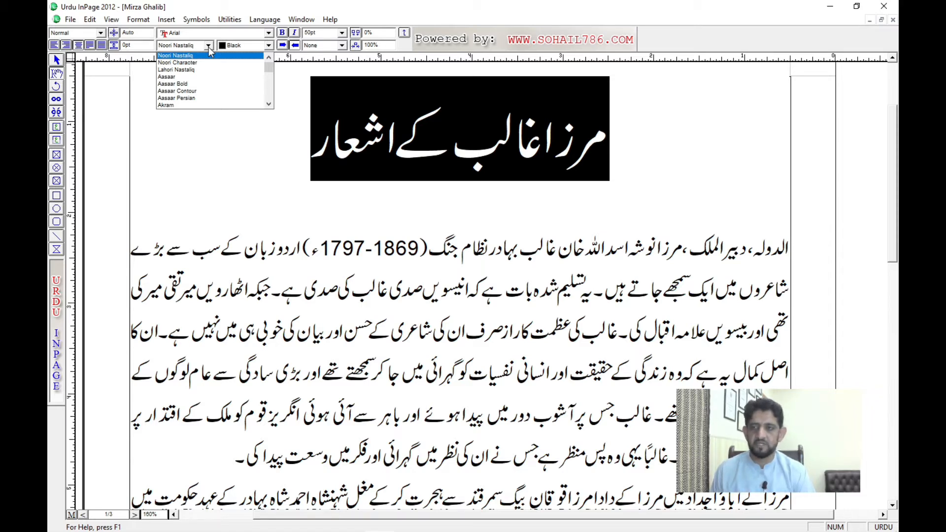
{"action": "left_click", "coordinate": [421, 146]}
{"action": "left_click", "coordinate": [422, 148]}
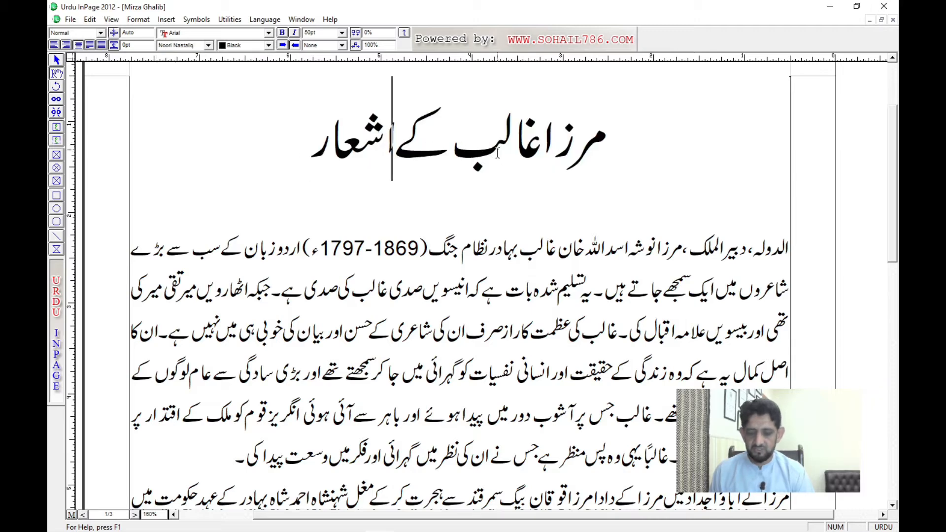
{"action": "key", "text": "ctrl+n"}
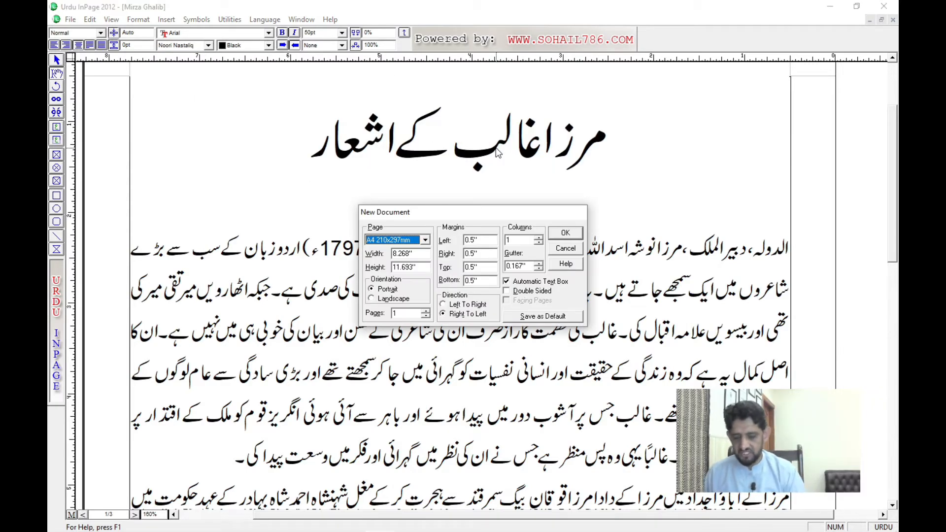
{"action": "key", "text": "Escape"}
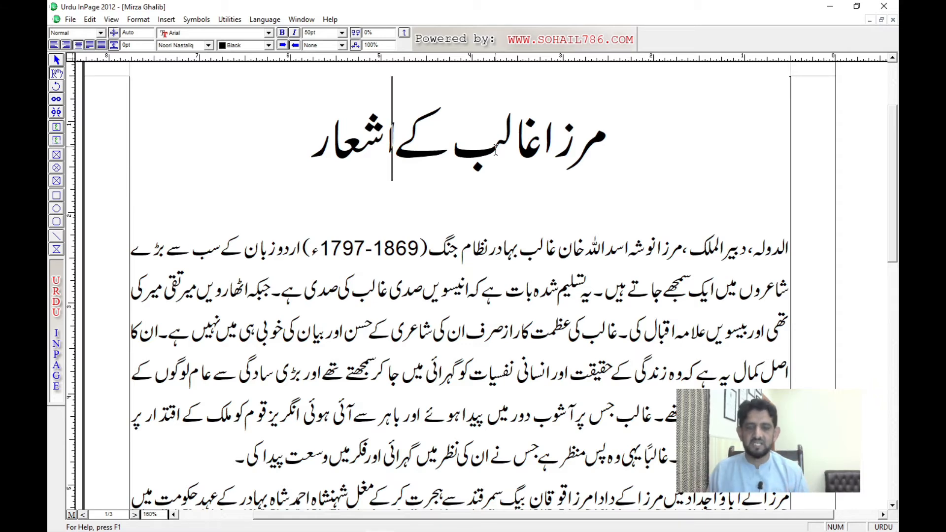
{"action": "key", "text": "ctrl+n"}
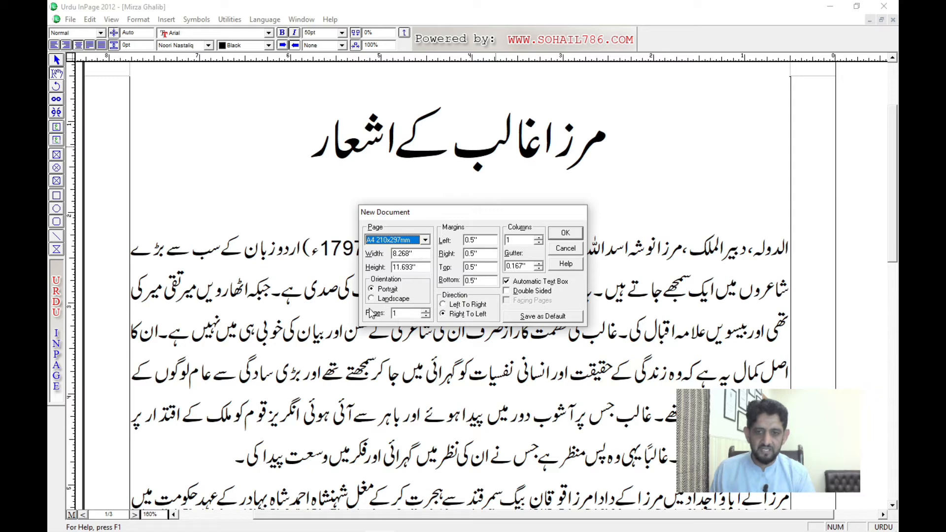
{"action": "key", "text": "Escape"}
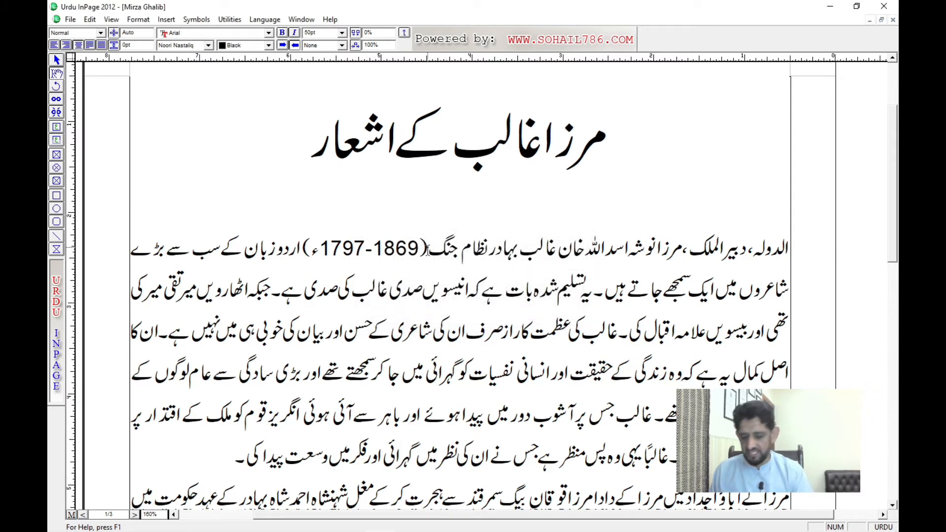
{"action": "key", "text": "ctrl+n"}
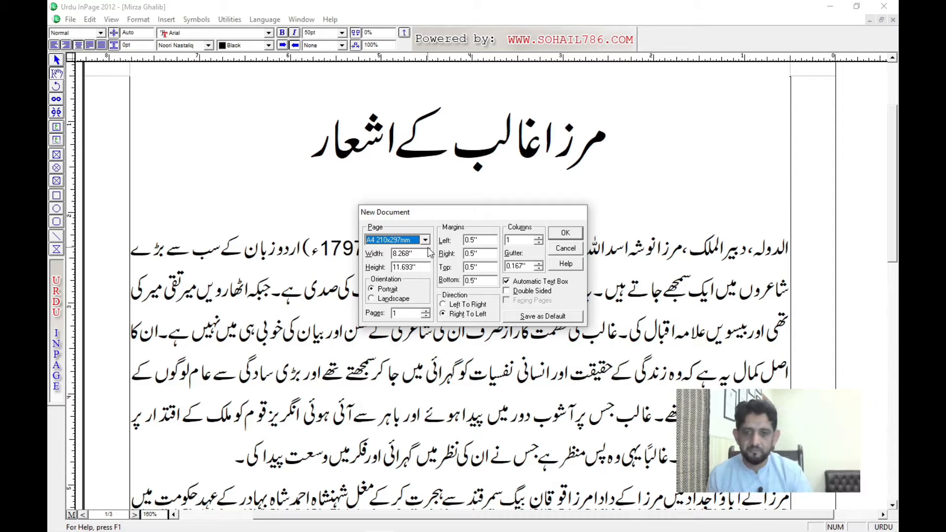
{"action": "key", "text": "Escape"}
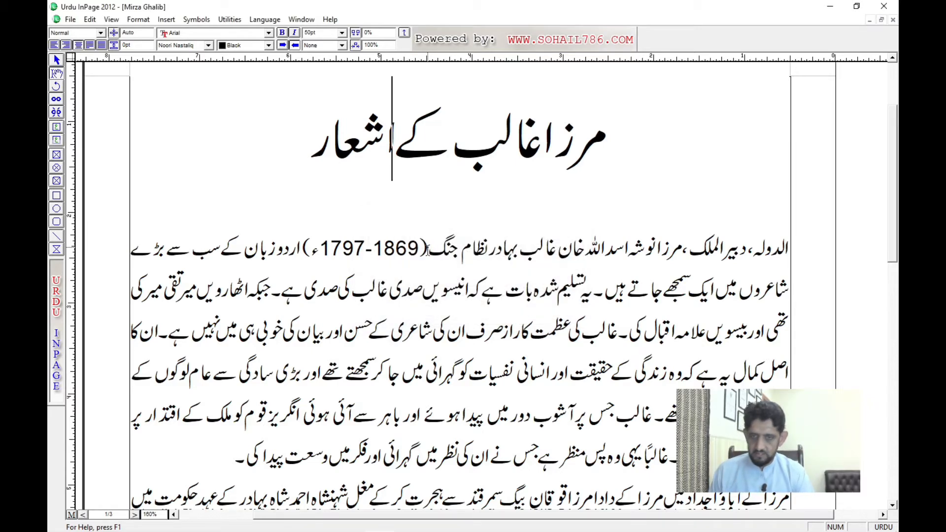
Step: Create a new one-page A4 document in landscape orientation with right-to-left direction
{"action": "key", "text": "ctrl+n"}
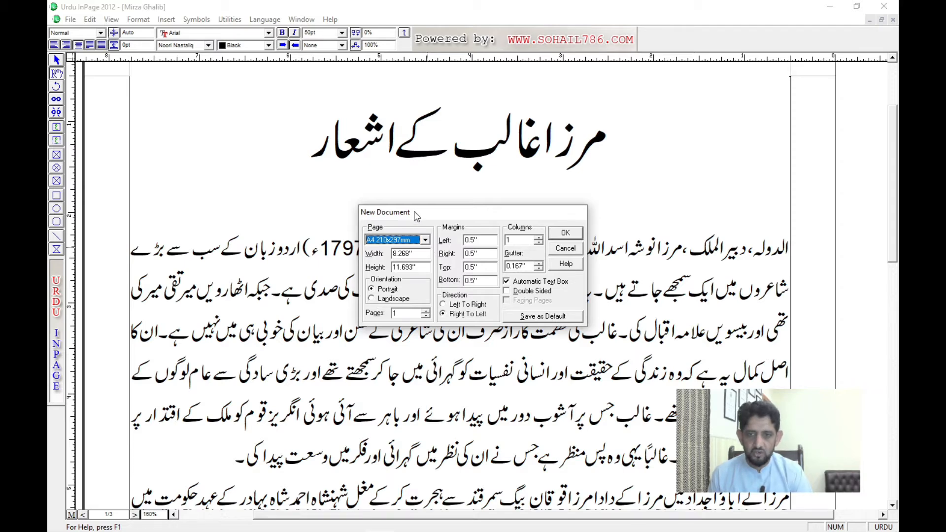
{"action": "left_click_drag", "start_coordinate": [417, 217], "coordinate": [275, 98]}
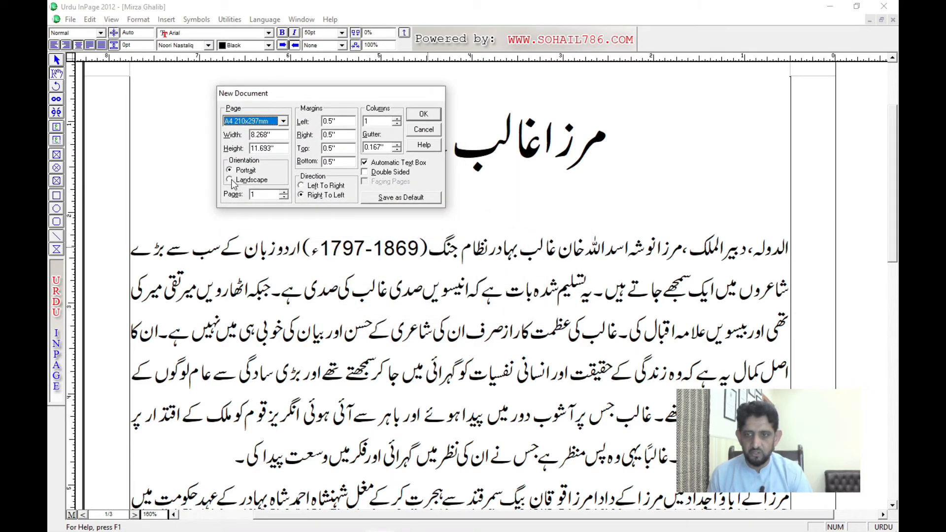
{"action": "left_click", "coordinate": [229, 181]}
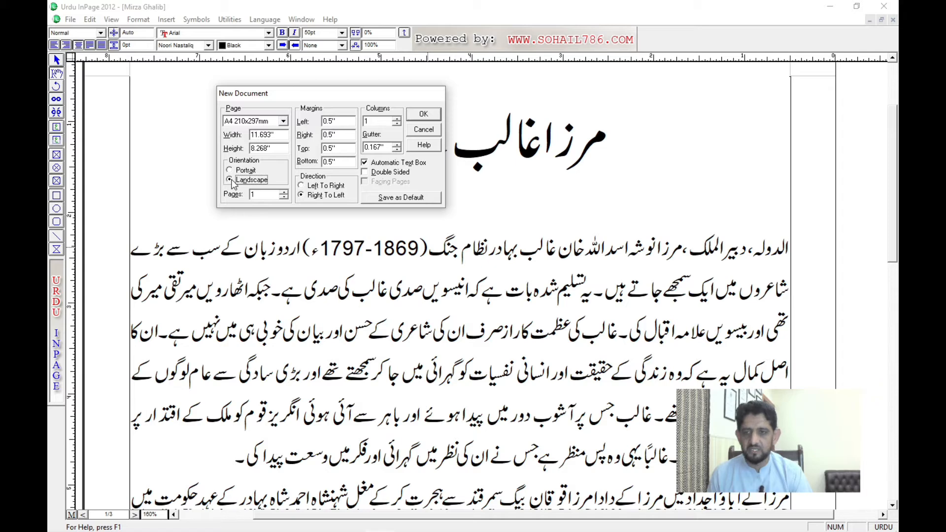
{"action": "left_click", "coordinate": [423, 114]}
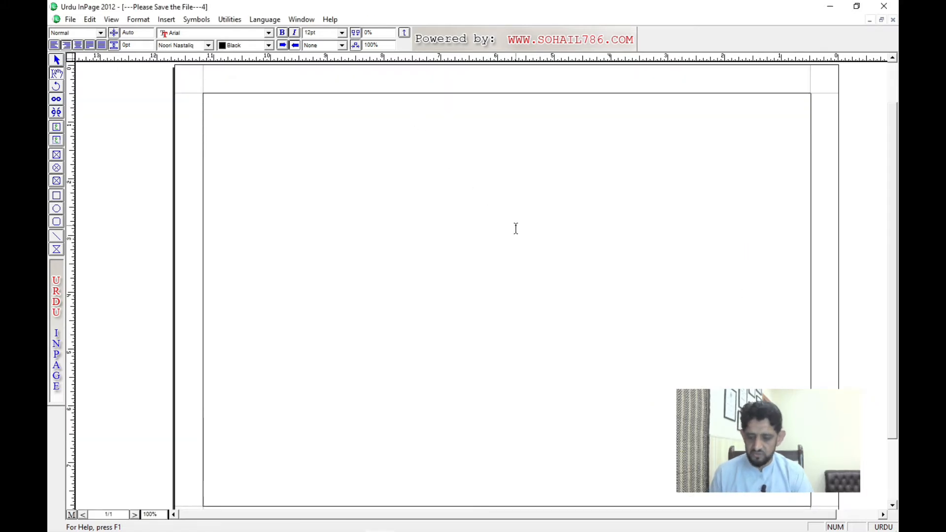
Step: Fit the page in view and enter the heading مکان برائے فروخت on the first line
{"action": "key", "text": "F5"}
{"action": "type", "text": "م"}
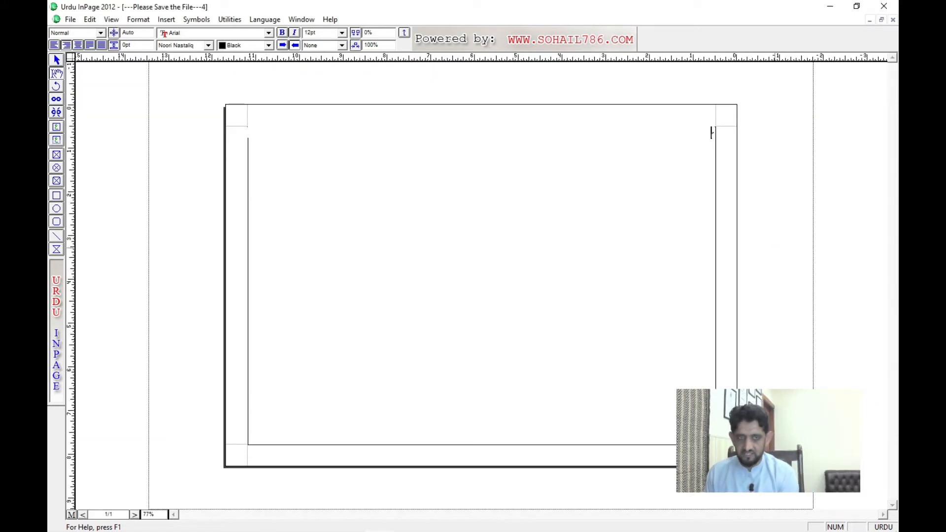
{"action": "type", "text": "یرا نا"}
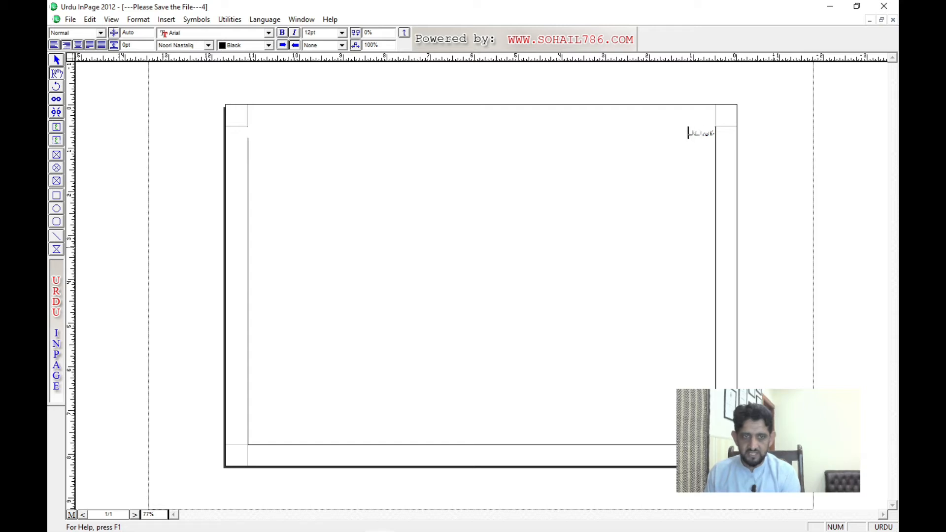
{"action": "type", "text": "روک"}
{"action": "key", "text": "BackSpace"}
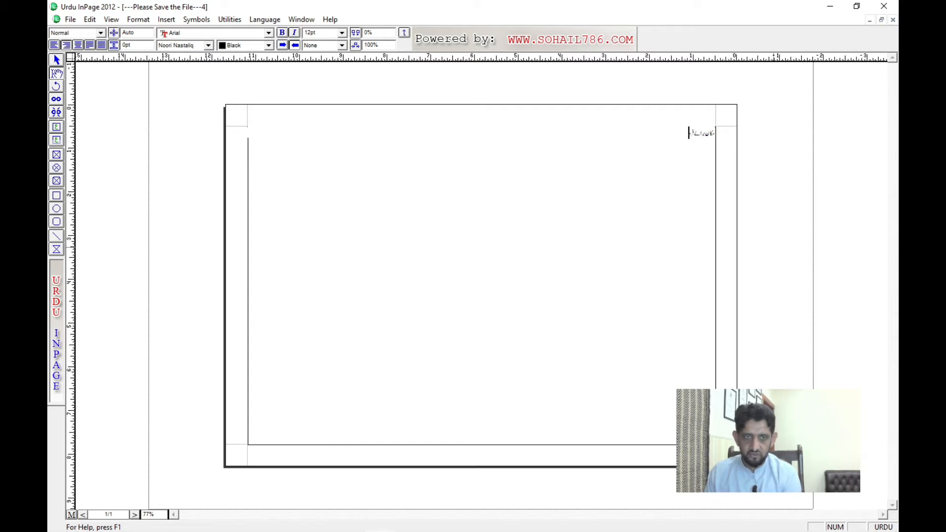
{"action": "type", "text": "خت"}
Step: Enlarge the heading مکان برائے فروخت gradually to just under 80 pt
{"action": "key", "text": "ctrl+a"}
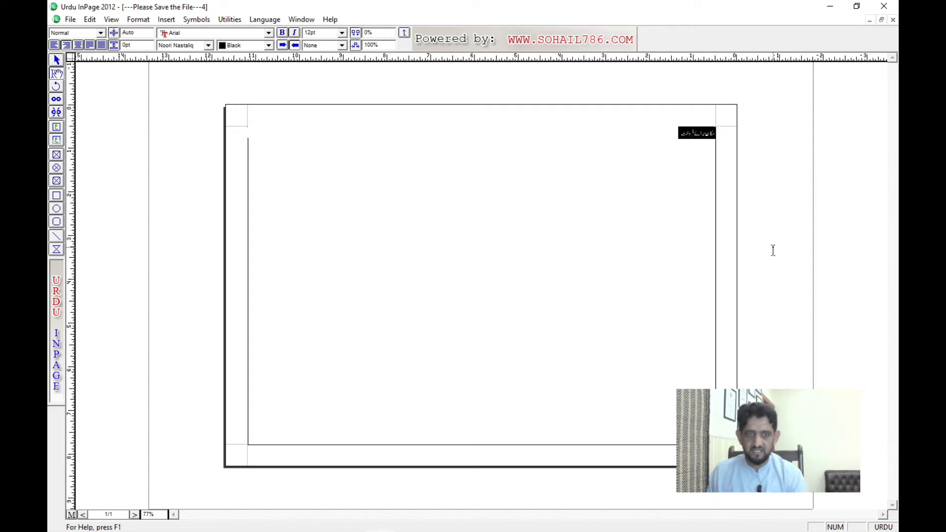
{"action": "key", "text": "F12"}
{"action": "key", "text": "F12"}
{"action": "key", "text": "F12"}
{"action": "key", "text": "F12"}
{"action": "key", "text": "F12"}
{"action": "key", "text": "F12"}
{"action": "key", "text": "F12"}
{"action": "key", "text": "F12"}
{"action": "key", "text": "F12"}
{"action": "key", "text": "F12"}
{"action": "key", "text": "F12"}
{"action": "key", "text": "F12"}
{"action": "key", "text": "F12"}
{"action": "key", "text": "F12"}
{"action": "key", "text": "F12"}
{"action": "key", "text": "F12"}
{"action": "key", "text": "F12"}
{"action": "key", "text": "F12"}
{"action": "key", "text": "F12"}
{"action": "key", "text": "F12"}
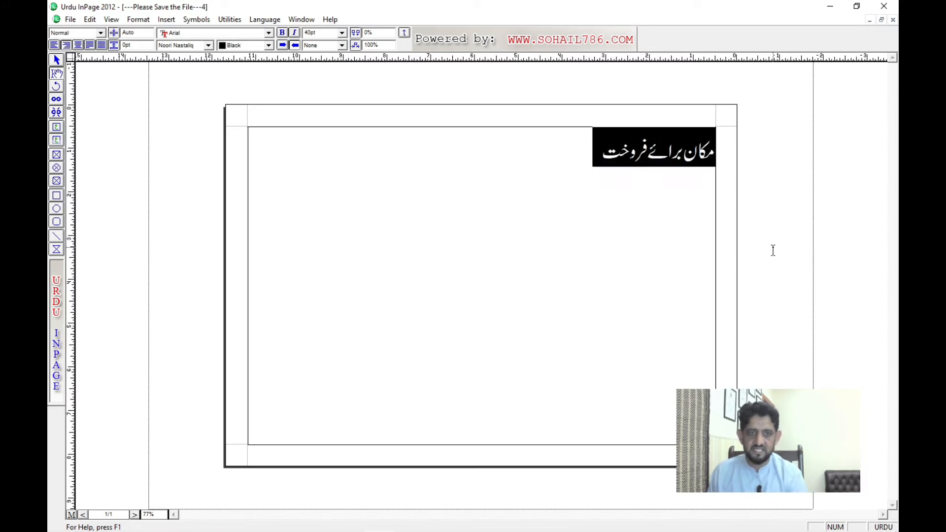
{"action": "key", "text": "F12"}
{"action": "key", "text": "F12"}
{"action": "key", "text": "F12"}
{"action": "key", "text": "F12"}
{"action": "key", "text": "F12"}
{"action": "key", "text": "F12"}
{"action": "key", "text": "F12"}
{"action": "key", "text": "F12"}
{"action": "key", "text": "F12"}
{"action": "key", "text": "F12"}
{"action": "key", "text": "F12"}
{"action": "key", "text": "F12"}
{"action": "key", "text": "F12"}
{"action": "key", "text": "F12"}
{"action": "key", "text": "F12"}
{"action": "key", "text": "F12"}
{"action": "key", "text": "F12"}
{"action": "key", "text": "F12"}
{"action": "key", "text": "F12"}
{"action": "key", "text": "F12"}
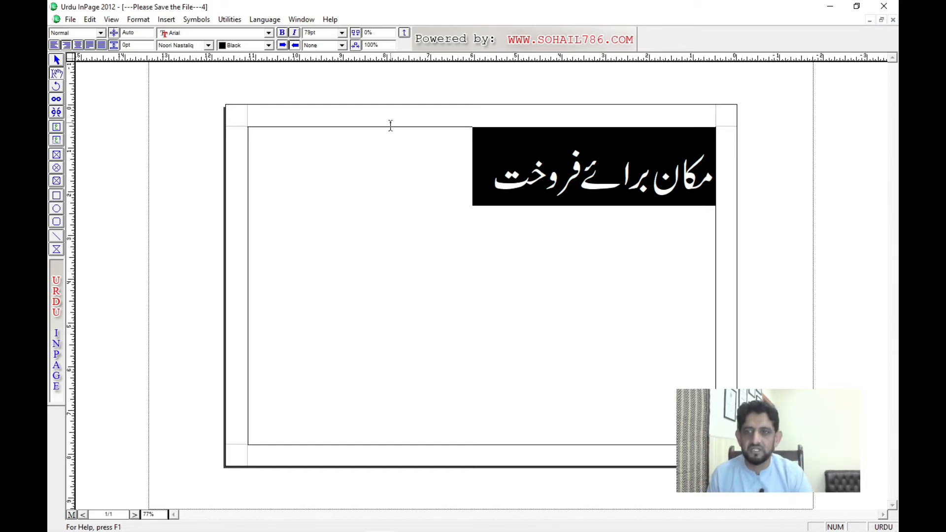
Step: Set the heading مکان برائے فروخت in the Bombay Black font and centre it
{"action": "left_click", "coordinate": [190, 46]}
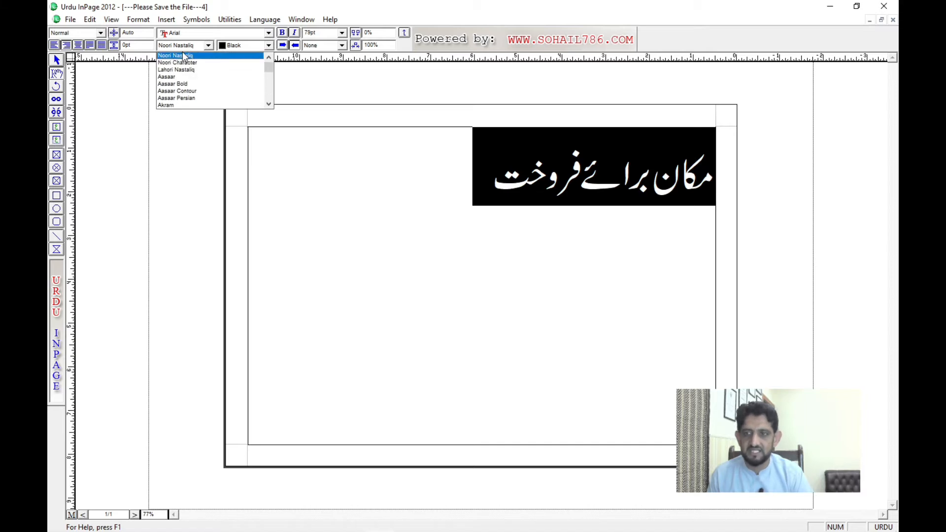
{"action": "scroll", "coordinate": [183, 60], "scroll_direction": "down", "scroll_amount": 5}
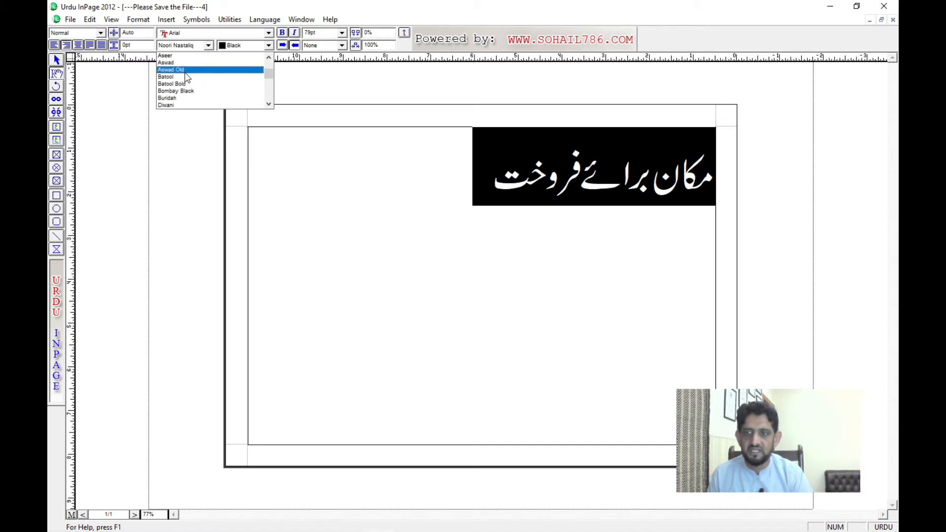
{"action": "left_click", "coordinate": [188, 91]}
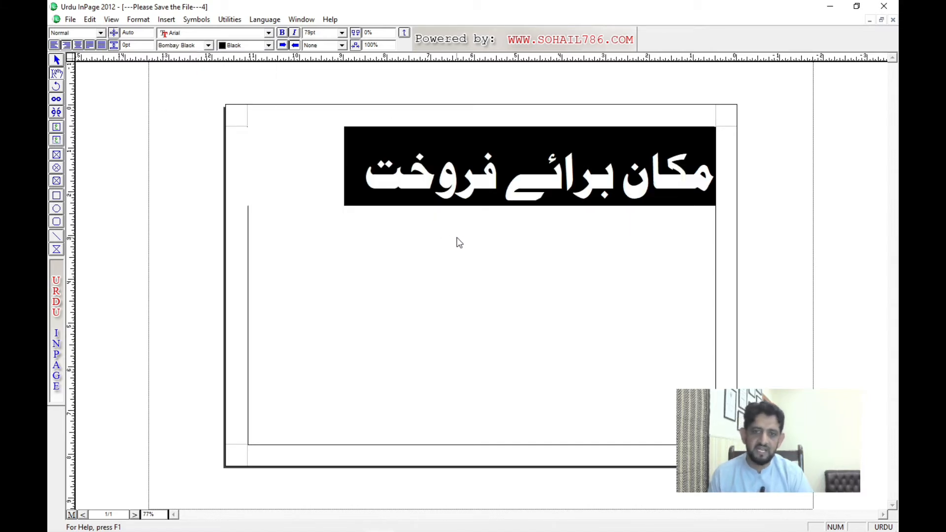
{"action": "left_click", "coordinate": [532, 207]}
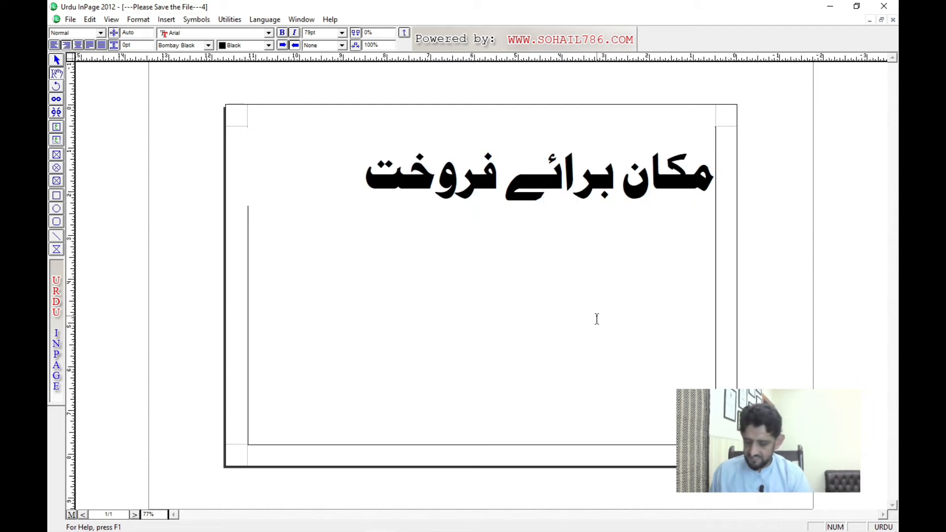
{"action": "key", "text": "ctrl+shift+c"}
Step: Set the font size of the whole heading مکان برائے فروخت to 150 pt
{"action": "key", "text": "ctrl+a"}
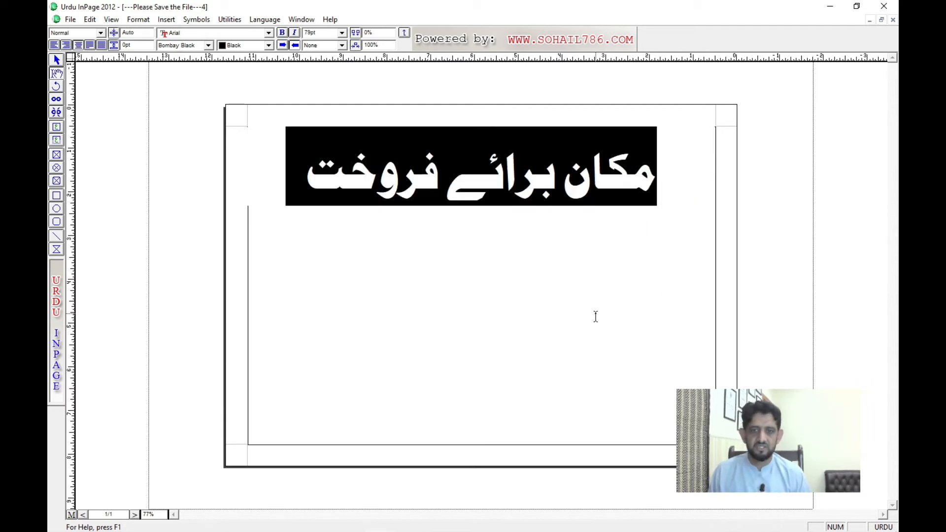
{"action": "double_click", "coordinate": [316, 32]}
{"action": "type", "text": "150"}
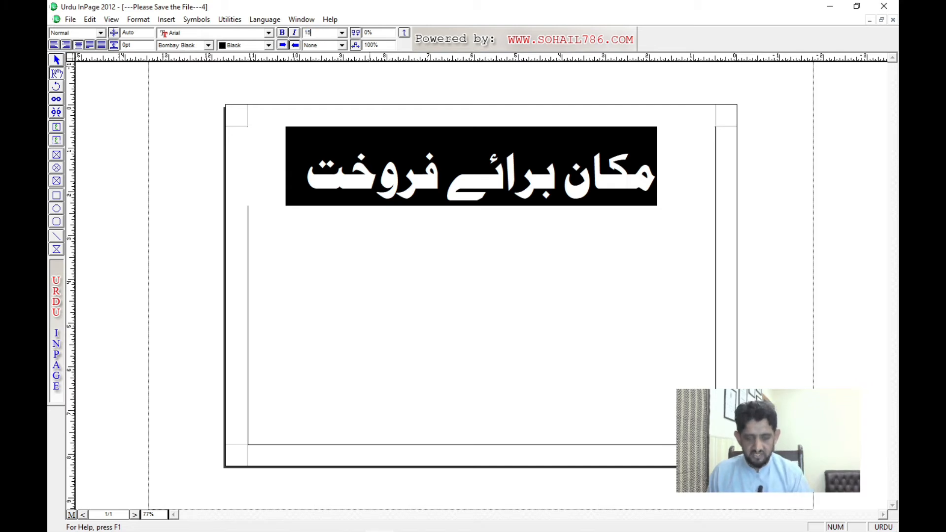
{"action": "key", "text": "Return"}
{"action": "left_click", "coordinate": [432, 273]}
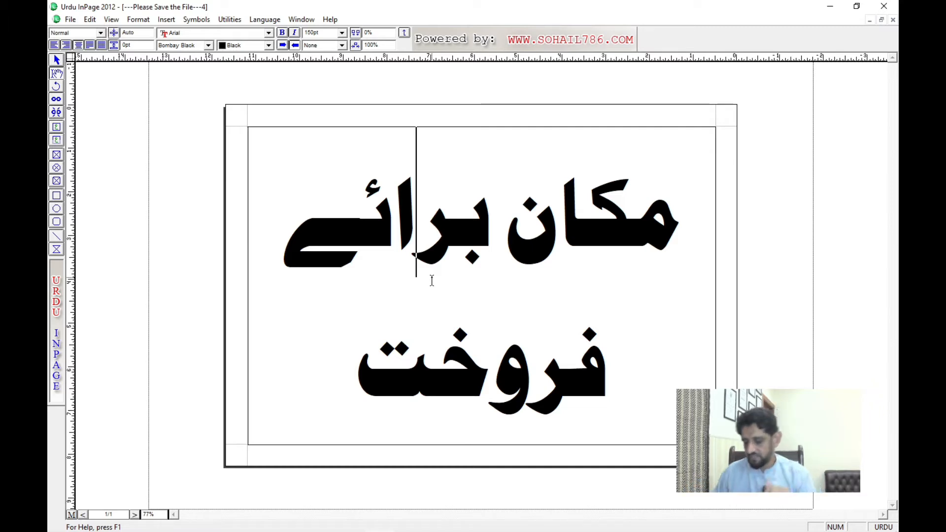
Step: Delete برائے فروخت from the end of the heading and move the cursor among the letters of مکان
{"action": "key", "text": "ctrl+End"}
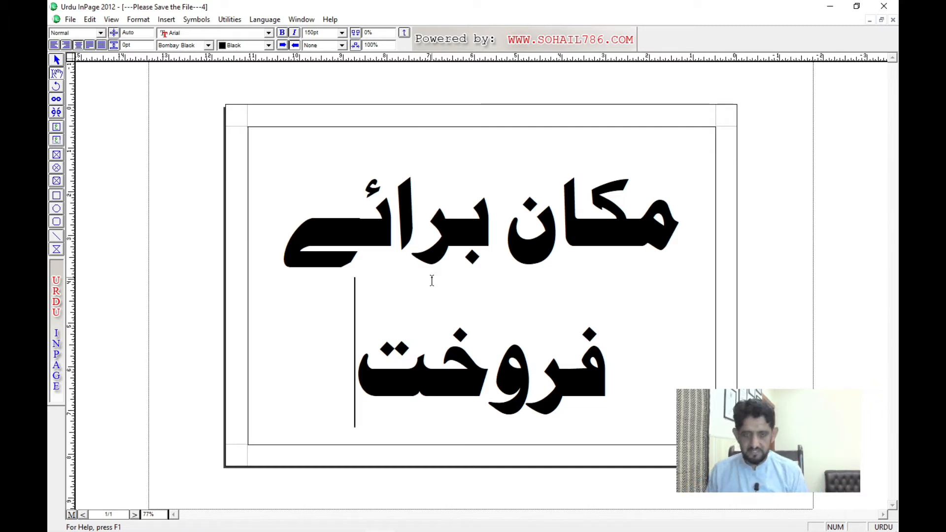
{"action": "key", "text": "BackSpace"}
{"action": "key", "text": "BackSpace"}
{"action": "key", "text": "BackSpace"}
{"action": "key", "text": "BackSpace"}
{"action": "key", "text": "BackSpace"}
{"action": "key", "text": "BackSpace"}
{"action": "key", "text": "BackSpace"}
{"action": "key", "text": "BackSpace"}
{"action": "key", "text": "BackSpace"}
{"action": "key", "text": "BackSpace"}
{"action": "key", "text": "BackSpace"}
{"action": "key", "text": "BackSpace"}
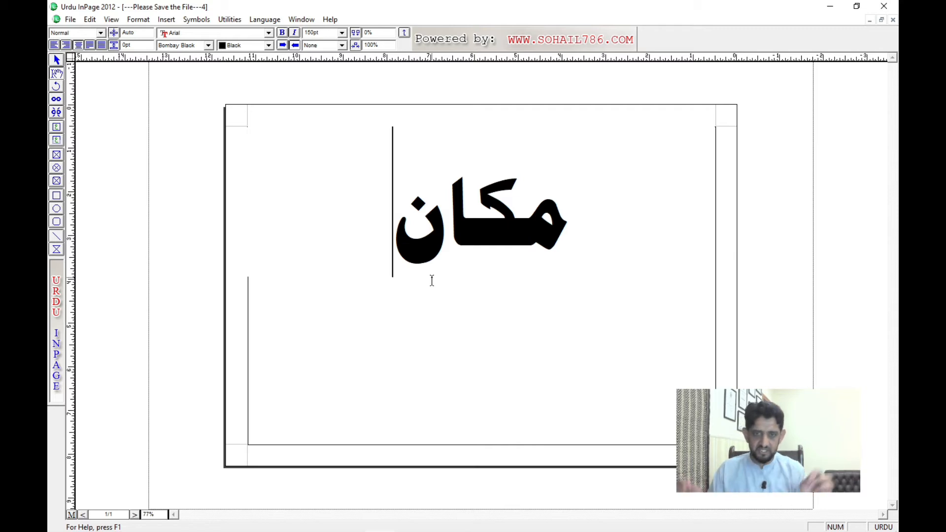
{"action": "key", "text": "Right"}
{"action": "key", "text": "Right"}
{"action": "key", "text": "Right"}
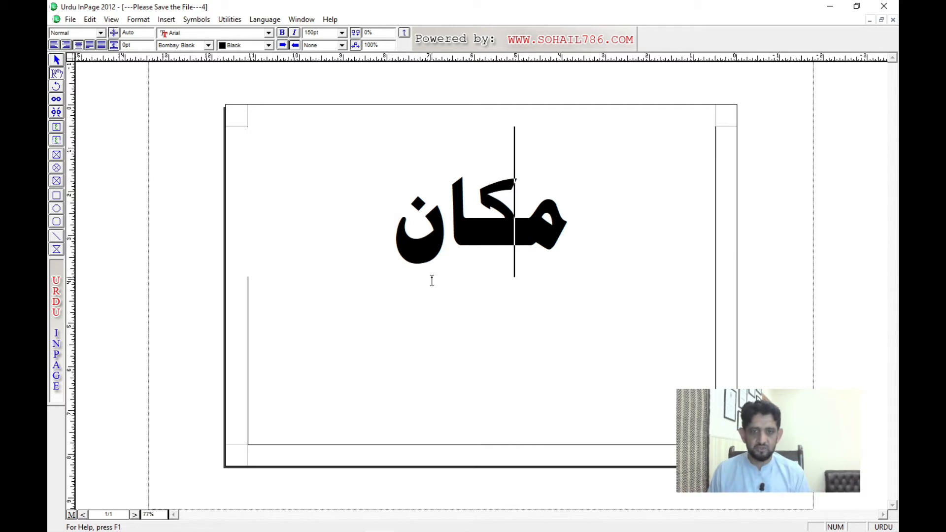
{"action": "key", "text": "Left"}
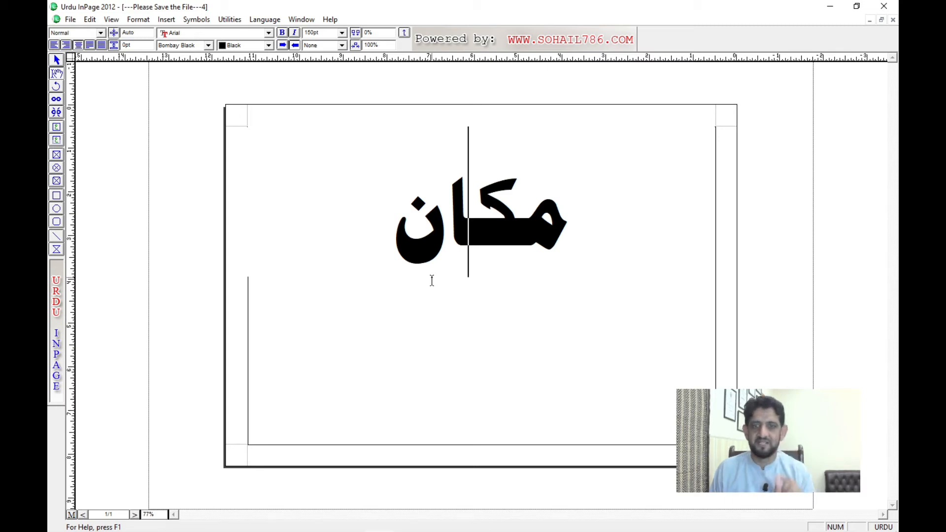
Step: Replace the entire text of the page with گواہ شد
{"action": "key", "text": "ctrl+a"}
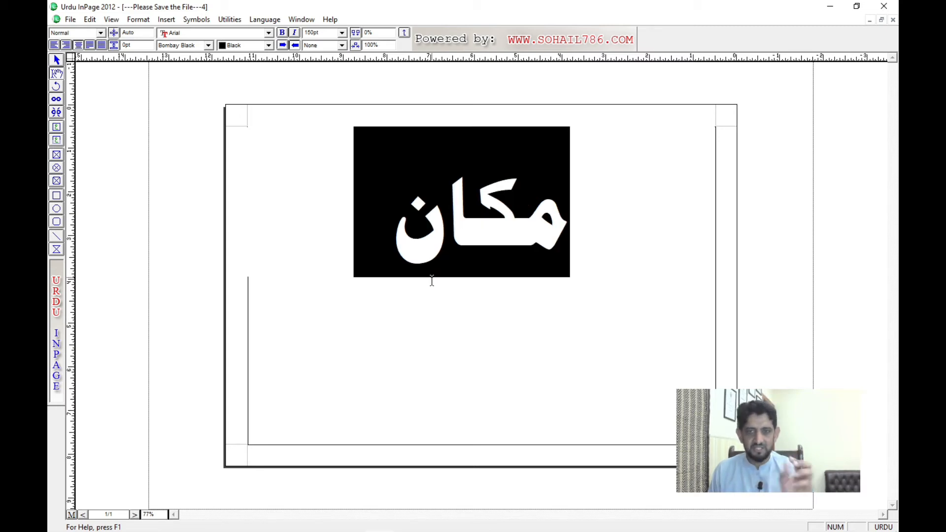
{"action": "type", "text": "گواه"}
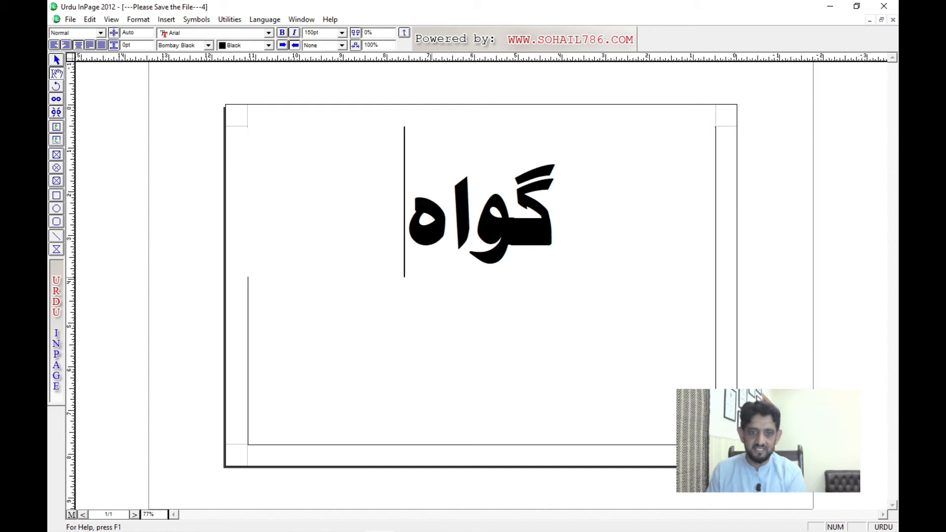
{"action": "type", "text": " شد"}
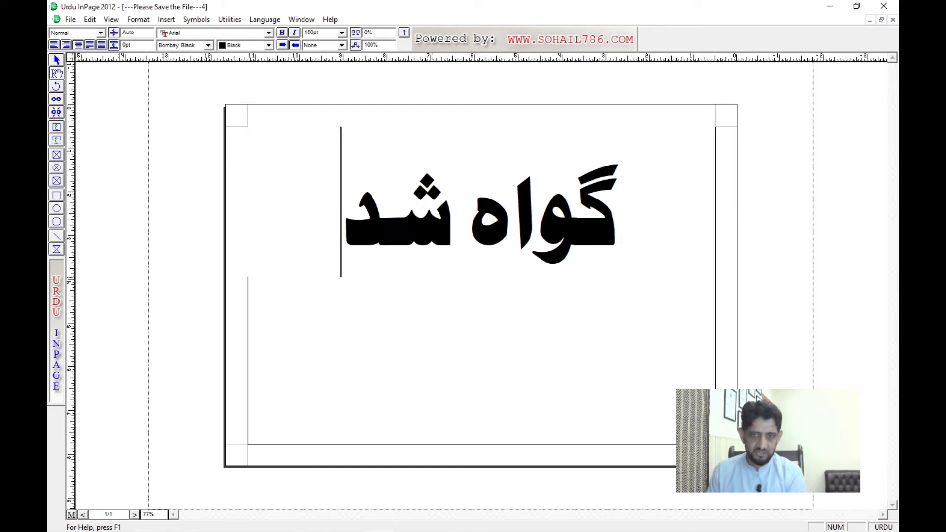
Step: Reduce the font size of گواہ شد gradually to 91 pt
{"action": "key", "text": "ctrl+a"}
{"action": "key", "text": "ctrl+F7"}
{"action": "key", "text": "ctrl+F7"}
{"action": "key", "text": "ctrl+F7"}
{"action": "key", "text": "ctrl+F7"}
{"action": "key", "text": "ctrl+F7"}
{"action": "key", "text": "ctrl+F7"}
{"action": "key", "text": "ctrl+F7"}
{"action": "key", "text": "ctrl+F7"}
{"action": "key", "text": "ctrl+F7"}
{"action": "key", "text": "ctrl+F7"}
{"action": "key", "text": "ctrl+F7"}
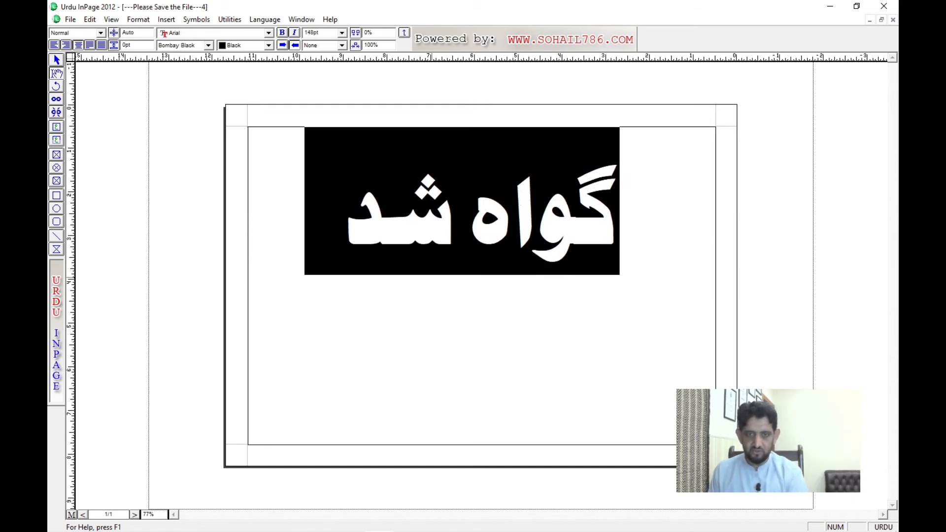
{"action": "key", "text": "ctrl+F7"}
{"action": "key", "text": "ctrl+F7"}
{"action": "key", "text": "ctrl+F7"}
{"action": "key", "text": "ctrl+F7"}
{"action": "key", "text": "ctrl+F7"}
{"action": "key", "text": "ctrl+F7"}
{"action": "key", "text": "ctrl+F7"}
{"action": "key", "text": "ctrl+F7"}
{"action": "key", "text": "ctrl+F7"}
{"action": "key", "text": "ctrl+F7"}
{"action": "key", "text": "ctrl+F7"}
{"action": "key", "text": "ctrl+F7"}
{"action": "key", "text": "ctrl+F7"}
{"action": "key", "text": "ctrl+F7"}
{"action": "key", "text": "ctrl+F7"}
{"action": "key", "text": "ctrl+F7"}
{"action": "key", "text": "ctrl+F7"}
{"action": "key", "text": "ctrl+F7"}
{"action": "key", "text": "ctrl+F7"}
{"action": "key", "text": "ctrl+F7"}
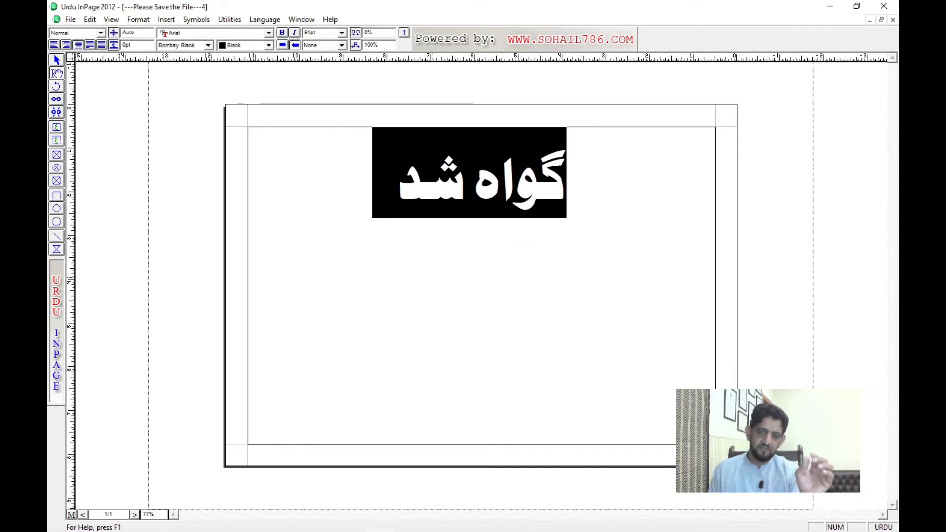
Step: Place the cursor after the گ of گواہ and bring up the On-Screen Keyboard below the text
{"action": "key", "text": "Right"}
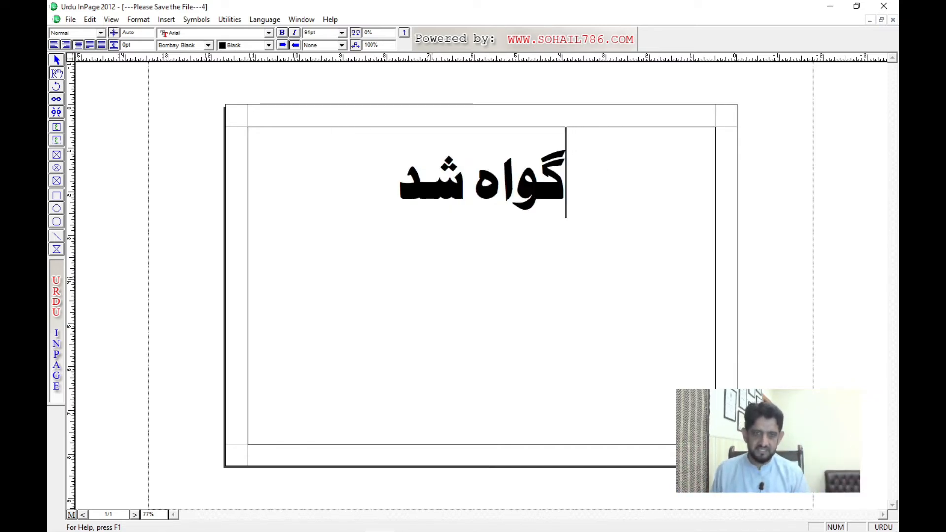
{"action": "key", "text": "Left"}
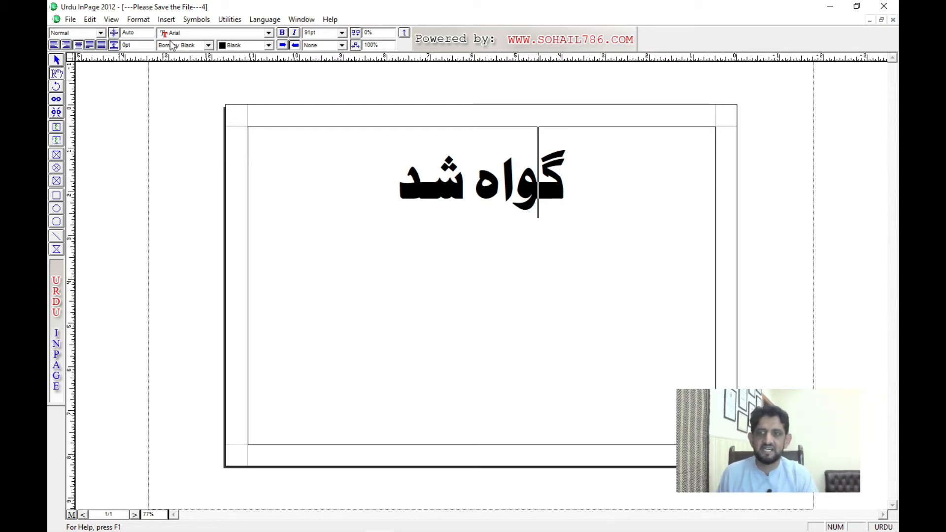
{"action": "left_click", "coordinate": [187, 45]}
{"action": "left_click", "coordinate": [188, 46]}
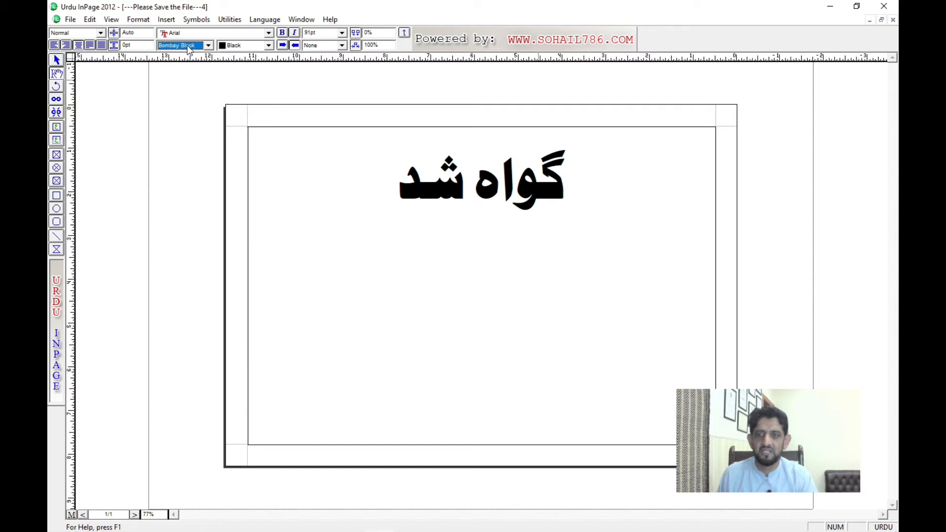
{"action": "left_click", "coordinate": [538, 186]}
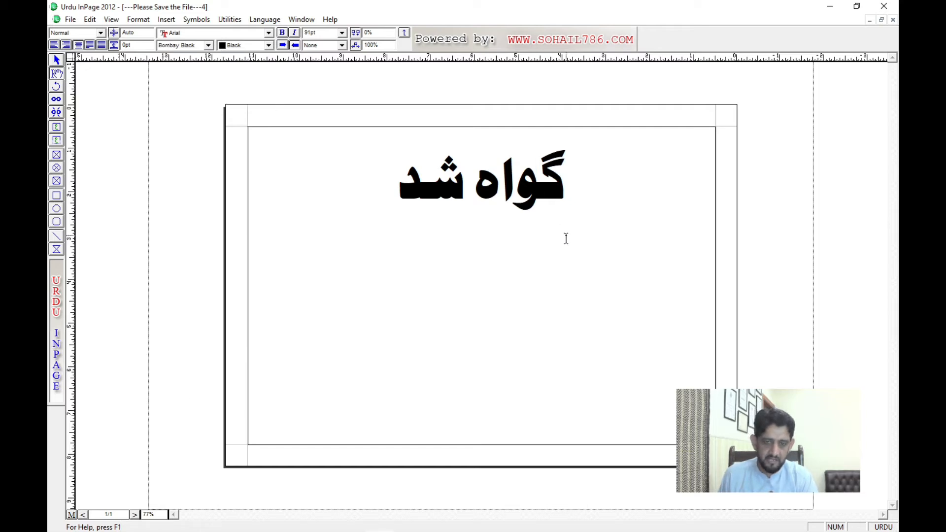
{"action": "key", "text": "ctrl+2"}
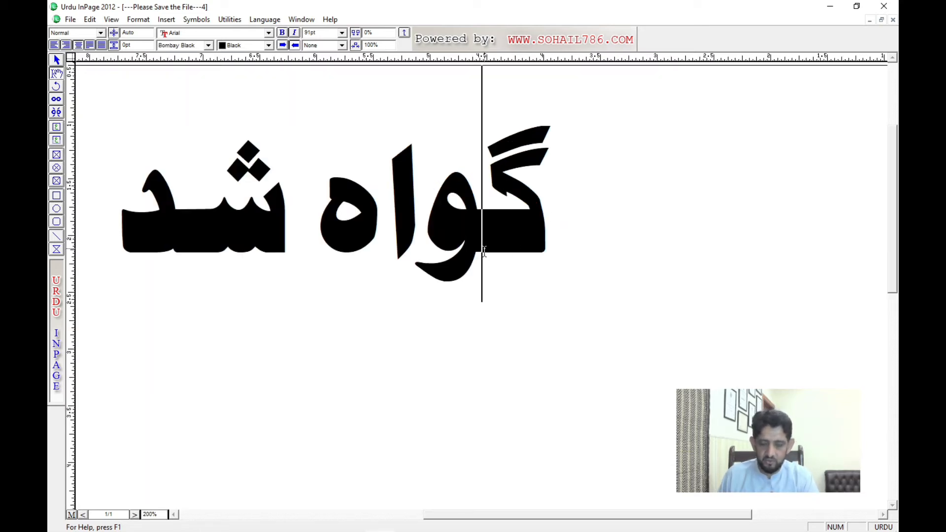
{"action": "key", "text": "alt+Tab"}
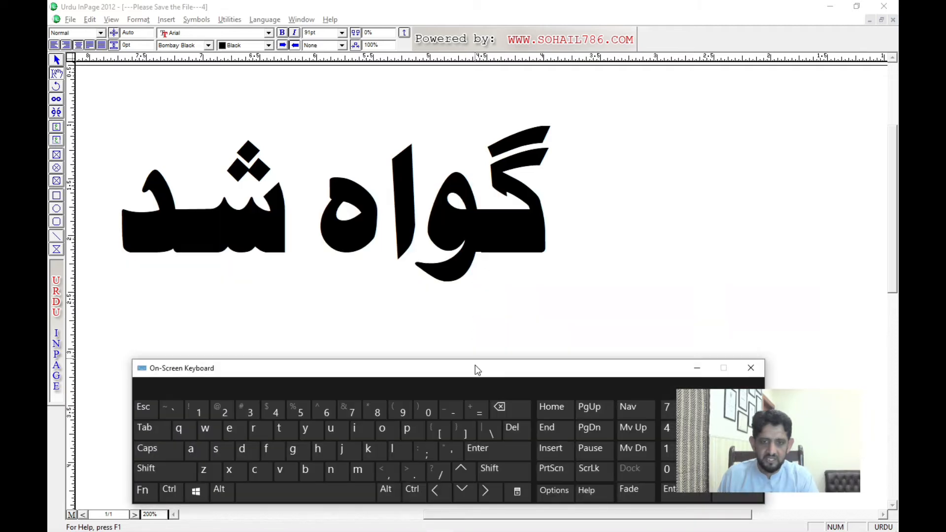
{"action": "left_click_drag", "start_coordinate": [475, 365], "coordinate": [472, 333]}
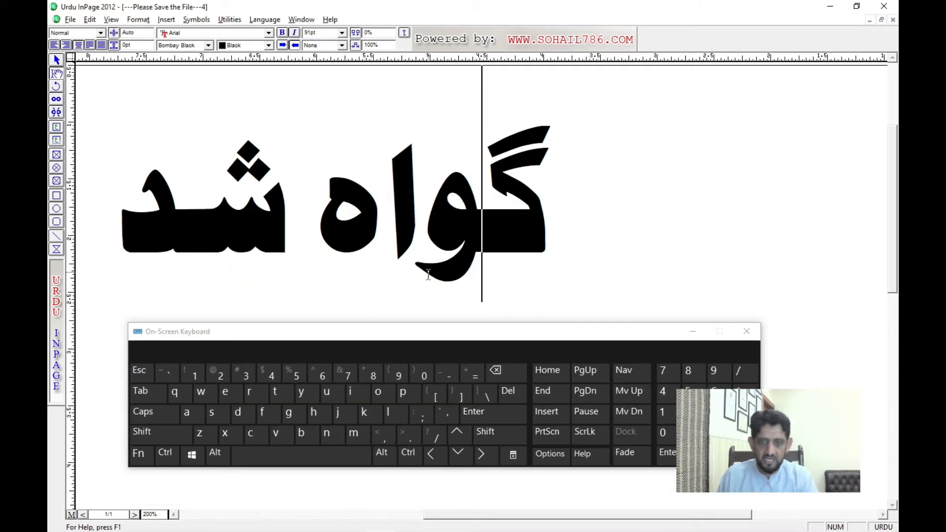
Step: Insert a single kashida after the گ of گواہ and delete it again
{"action": "left_click", "coordinate": [483, 238]}
{"action": "type", "text": "ـ"}
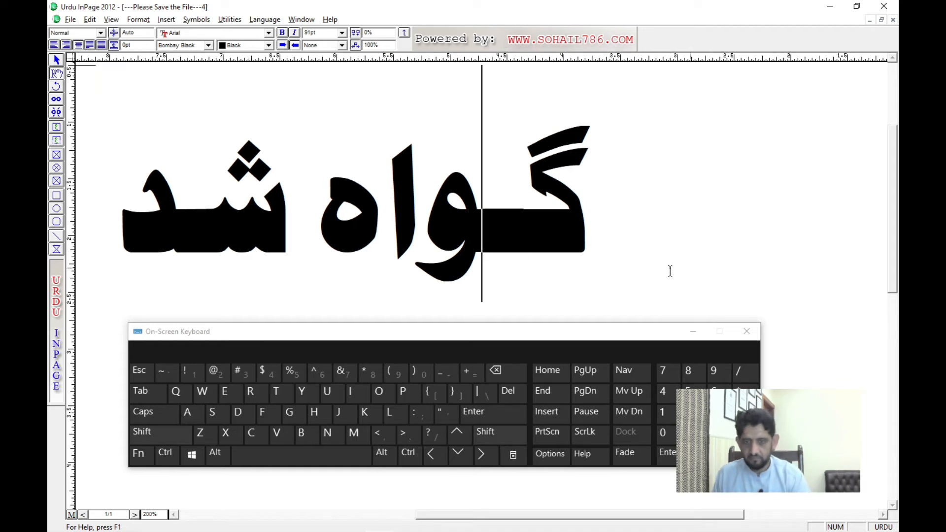
{"action": "key", "text": "BackSpace"}
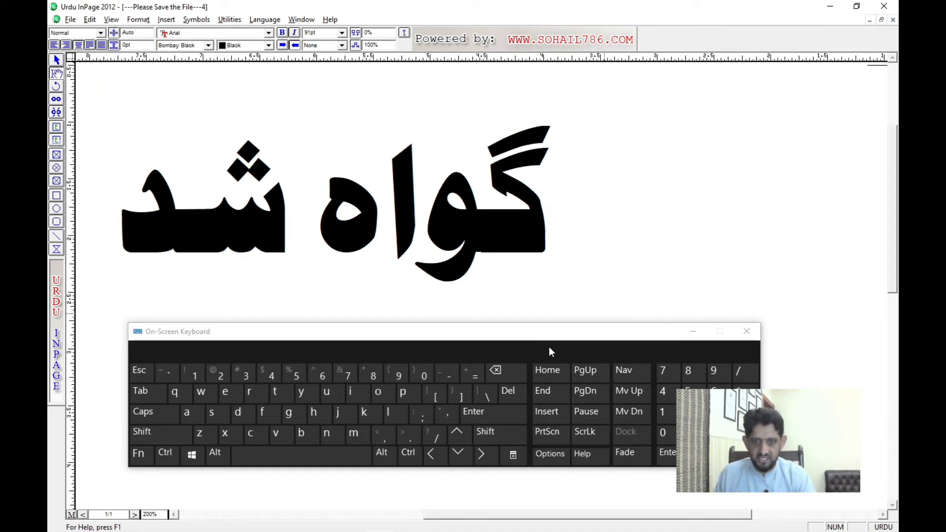
Step: Elongate گواہ on the first line by inserting thirteen kashidas between گ and و
{"action": "left_click", "coordinate": [149, 435]}
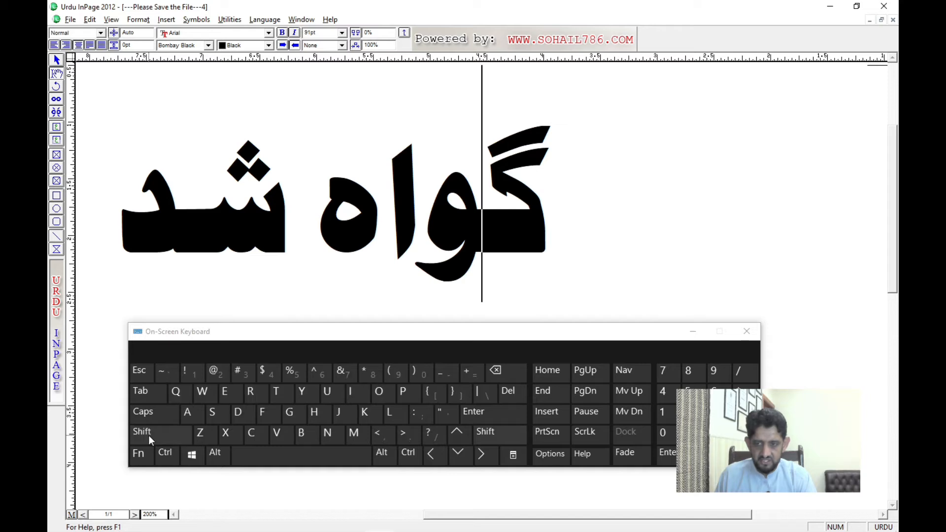
{"action": "left_click", "coordinate": [444, 413]}
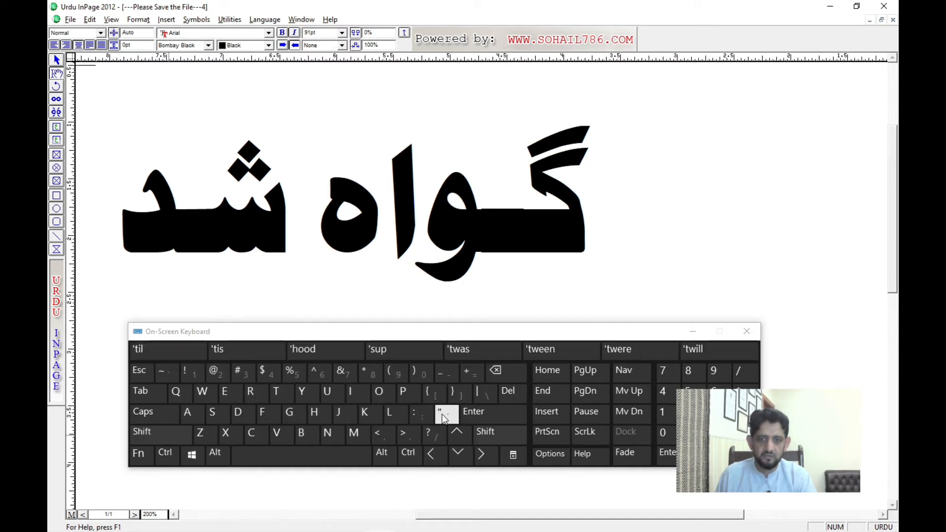
{"action": "left_click", "coordinate": [442, 414]}
{"action": "left_click", "coordinate": [442, 414]}
{"action": "left_click", "coordinate": [441, 415]}
{"action": "left_click", "coordinate": [441, 415]}
{"action": "left_click", "coordinate": [440, 413]}
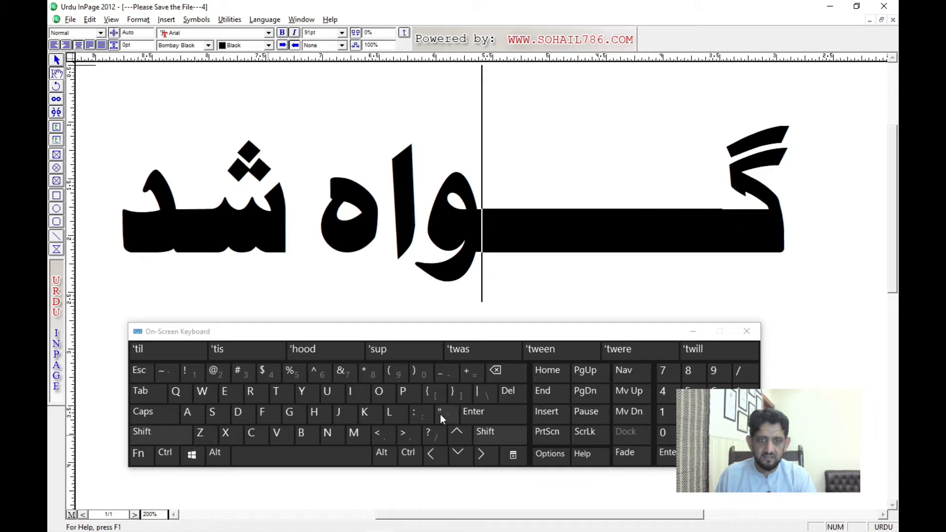
{"action": "key", "text": "ctrl+5"}
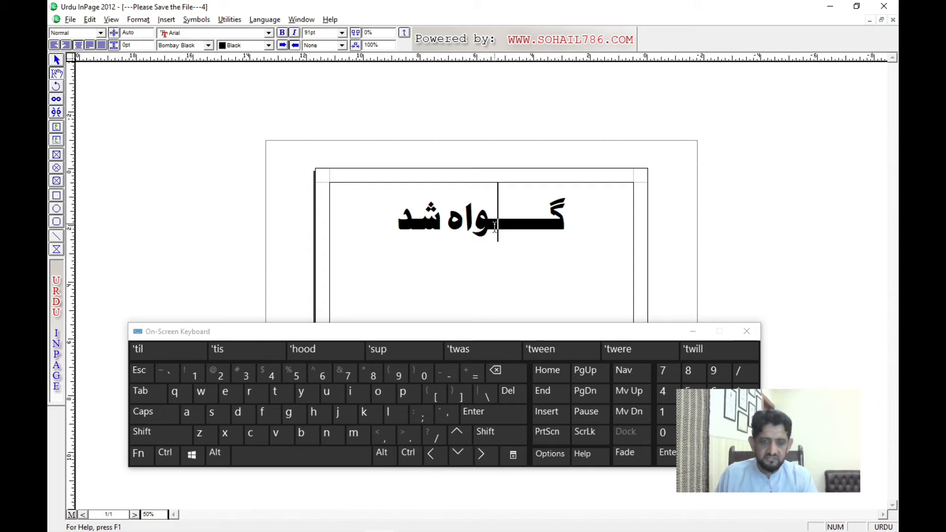
{"action": "type", "text": "ـــــــ"}
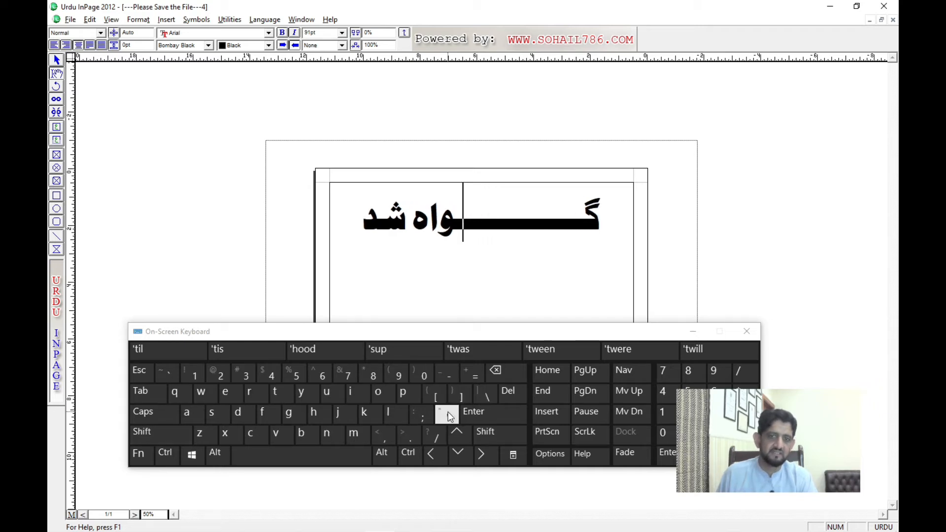
Step: Add a second line below the elongated heading with the text گواہ شدہ
{"action": "left_click", "coordinate": [348, 236]}
{"action": "key", "text": "Return"}
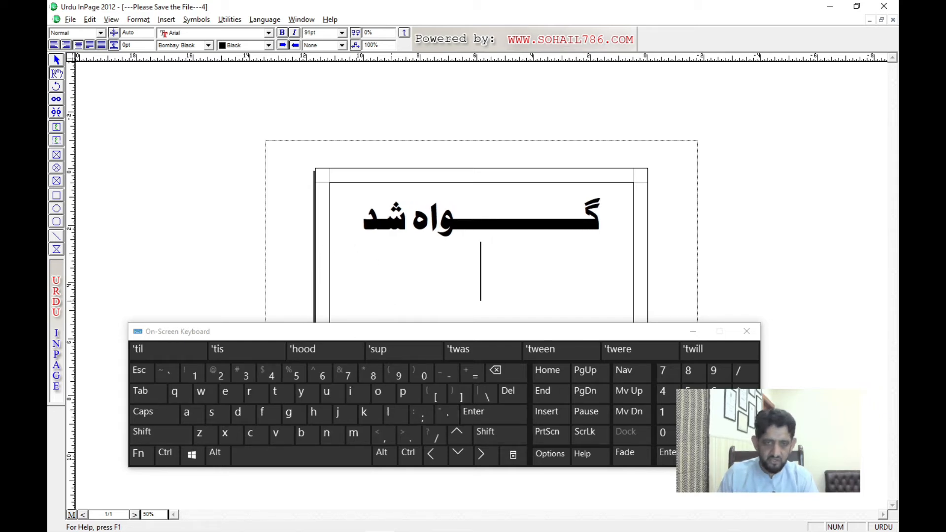
{"action": "type", "text": "گواہ شد"}
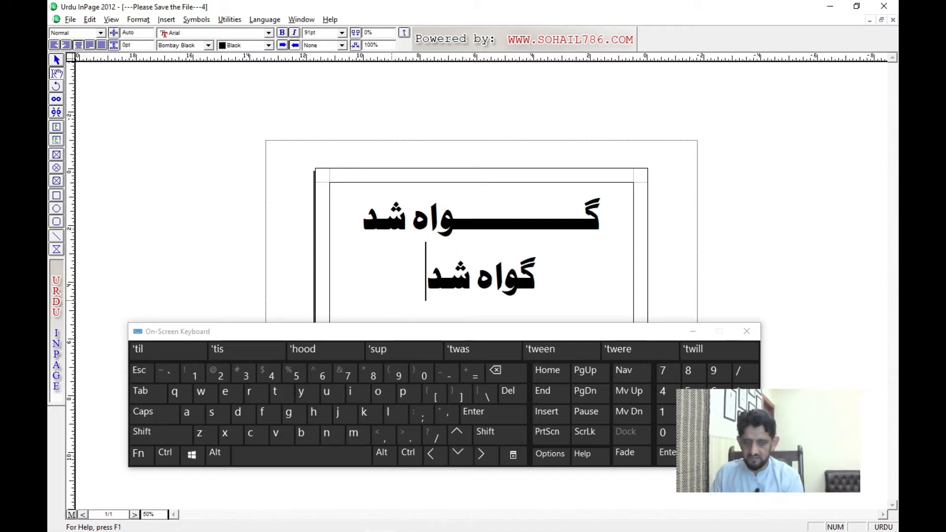
{"action": "type", "text": "ہ"}
Step: Set the second line گواہ شدہ in the Aasaar font and switch it to Aasaar Bold
{"action": "key", "text": "shift+Home"}
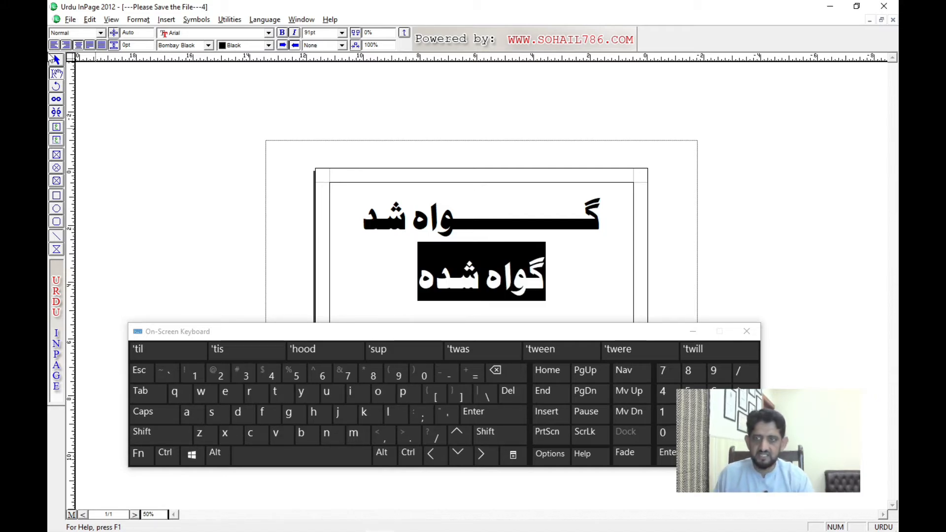
{"action": "left_click", "coordinate": [190, 45]}
{"action": "scroll", "coordinate": [189, 74], "scroll_direction": "up", "scroll_amount": 5}
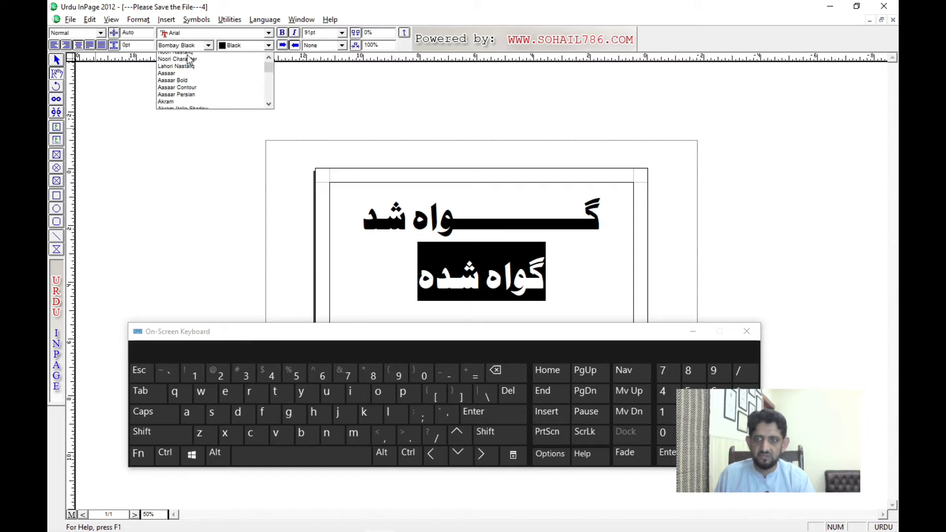
{"action": "left_click", "coordinate": [181, 80]}
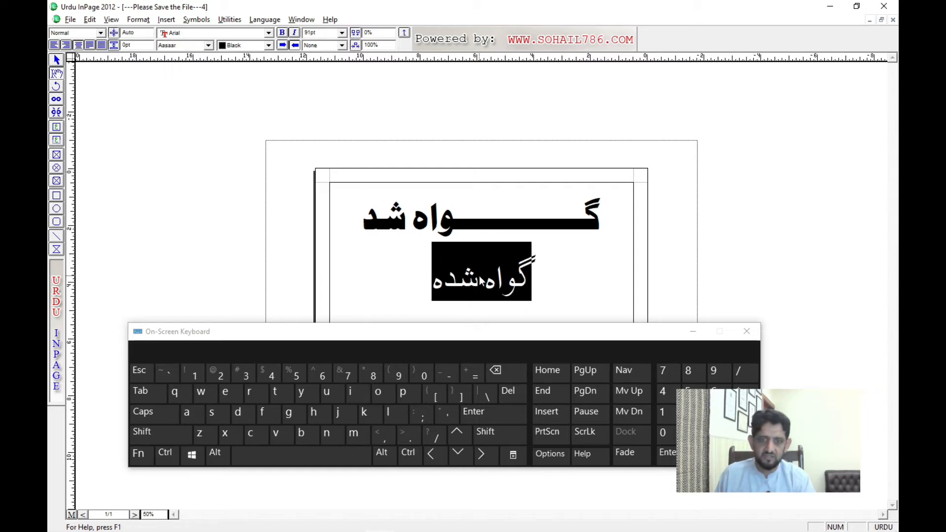
{"action": "left_click", "coordinate": [189, 45]}
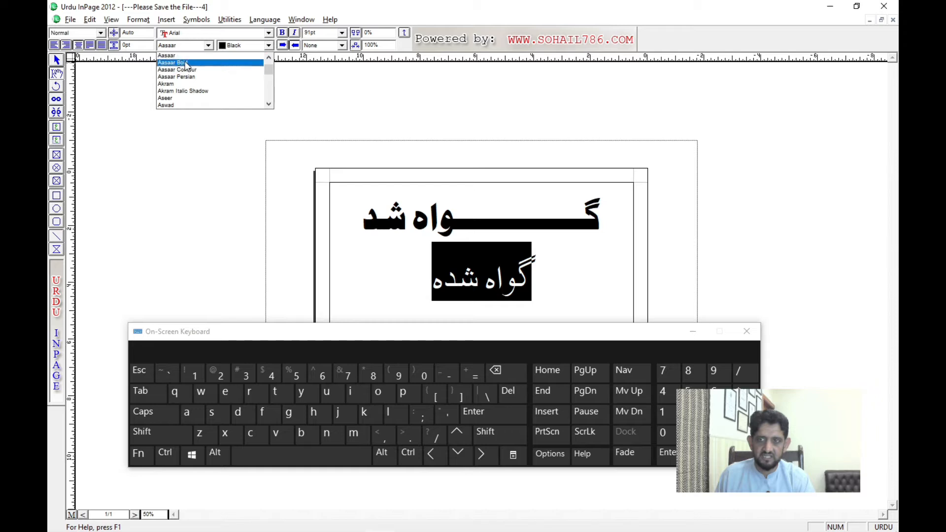
{"action": "left_click", "coordinate": [186, 64]}
Step: Elongate گواہ on the second line by inserting kashidas between گ and و to about the first line's width, and minimise the on-screen keyboard
{"action": "left_click", "coordinate": [517, 288]}
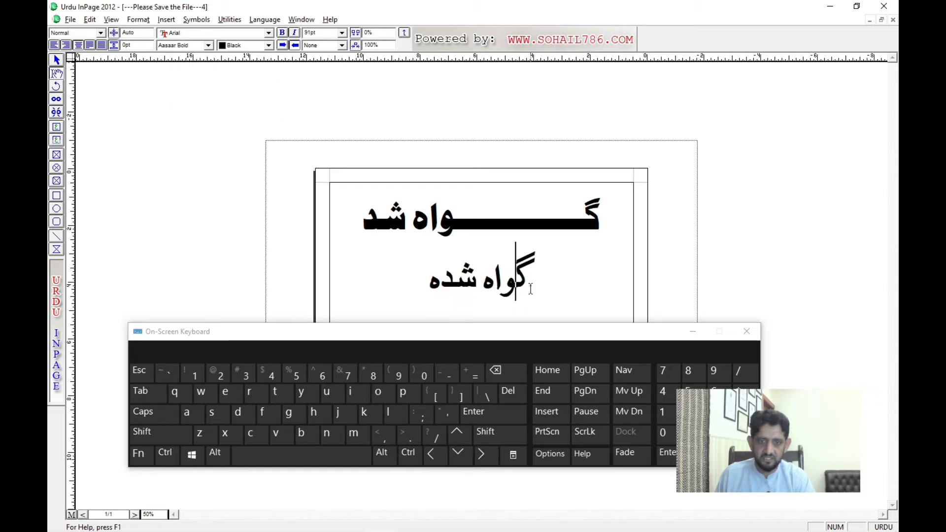
{"action": "key", "text": "shift"}
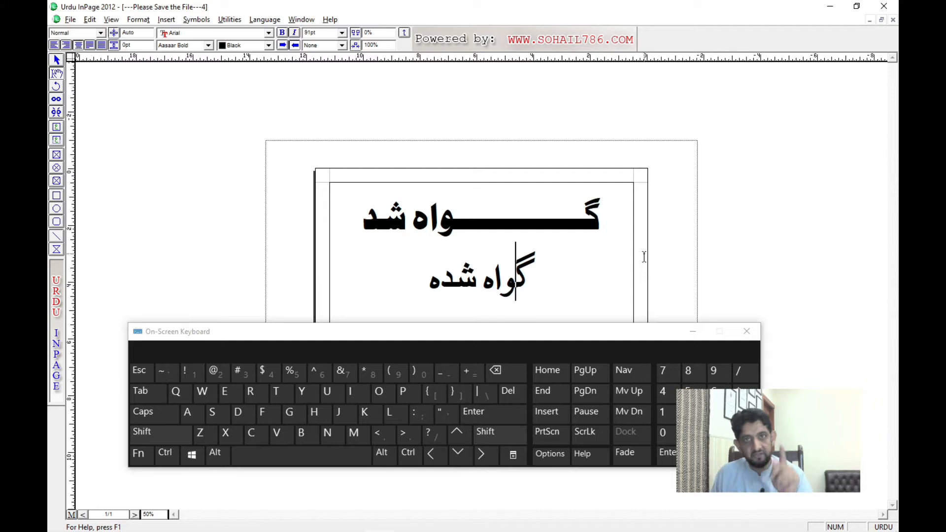
{"action": "type", "text": "ــــــ"}
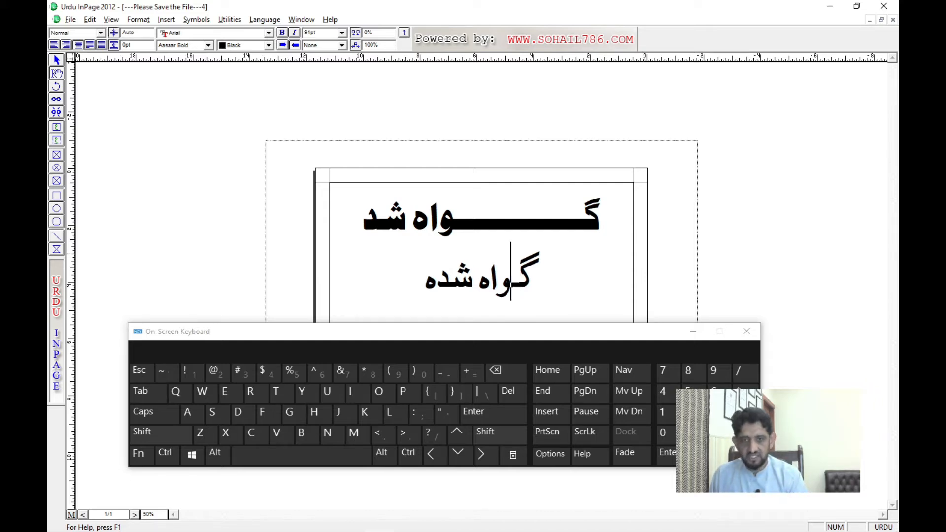
{"action": "type", "text": "ــــــــــــ"}
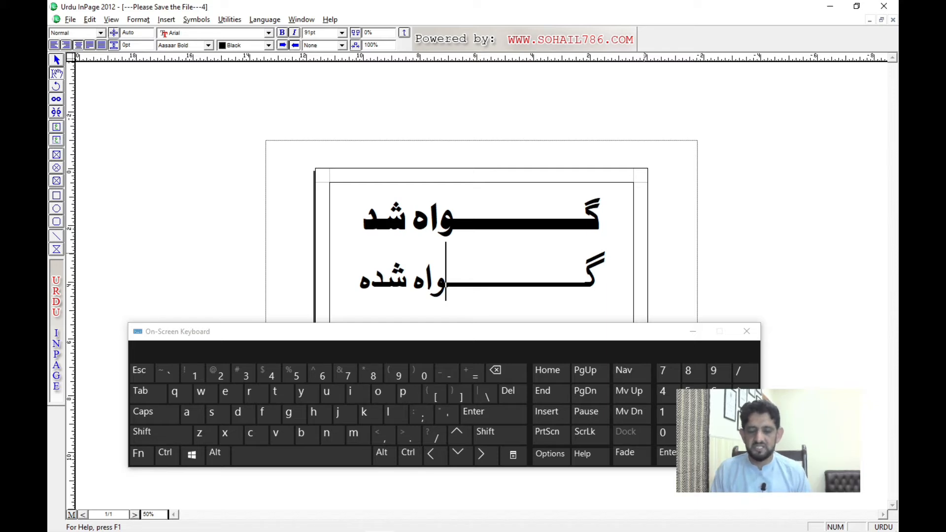
{"action": "left_click", "coordinate": [692, 330]}
Step: Switch to the third unsaved document and bring up its Arabic line لاَ اِلٰهَ اِلَّا اَنْتَ سُبْحٰنَکَ
{"action": "left_click", "coordinate": [494, 285]}
{"action": "key", "text": "ctrl+Tab"}
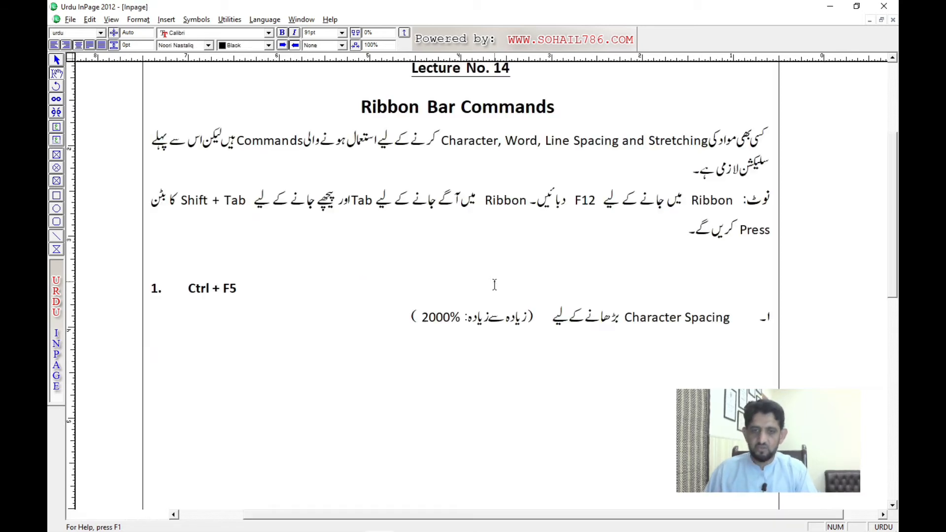
{"action": "key", "text": "ctrl+Tab"}
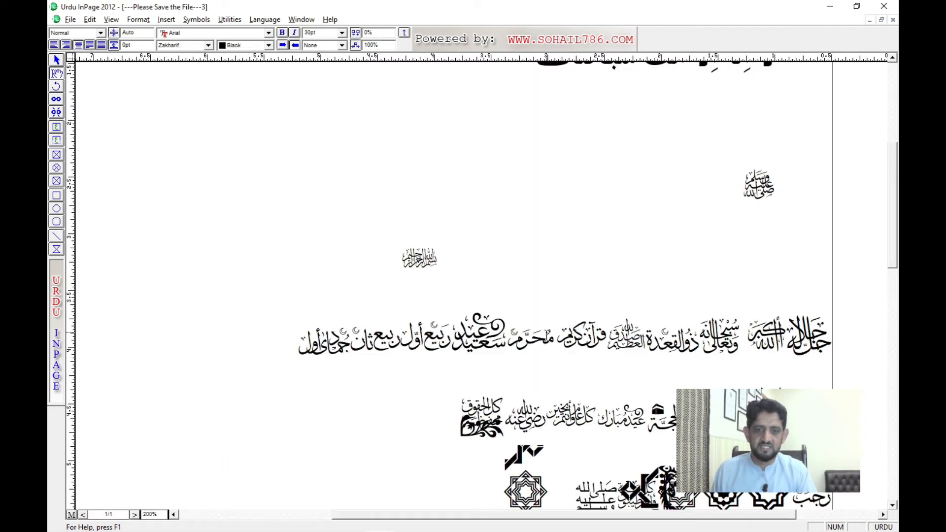
{"action": "key", "text": "ctrl+Tab"}
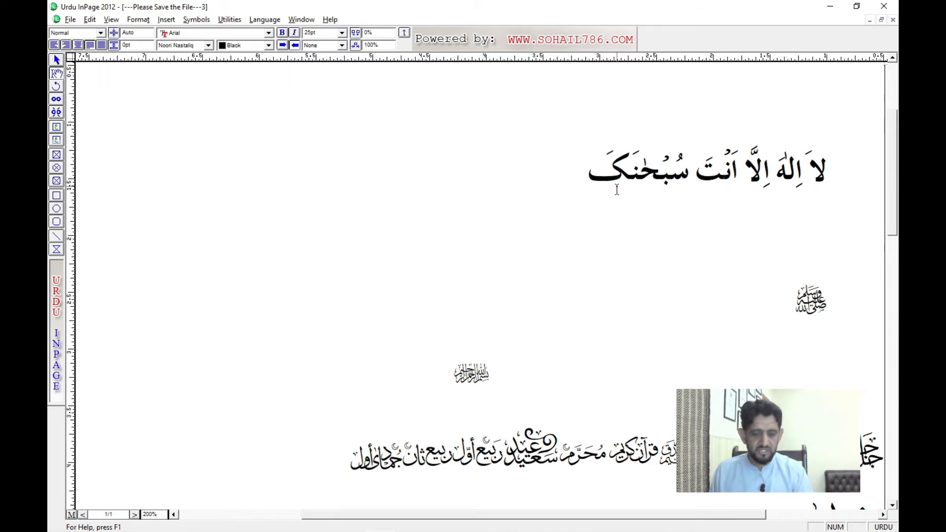
{"action": "scroll", "coordinate": [616, 190], "scroll_direction": "down", "scroll_amount": 2}
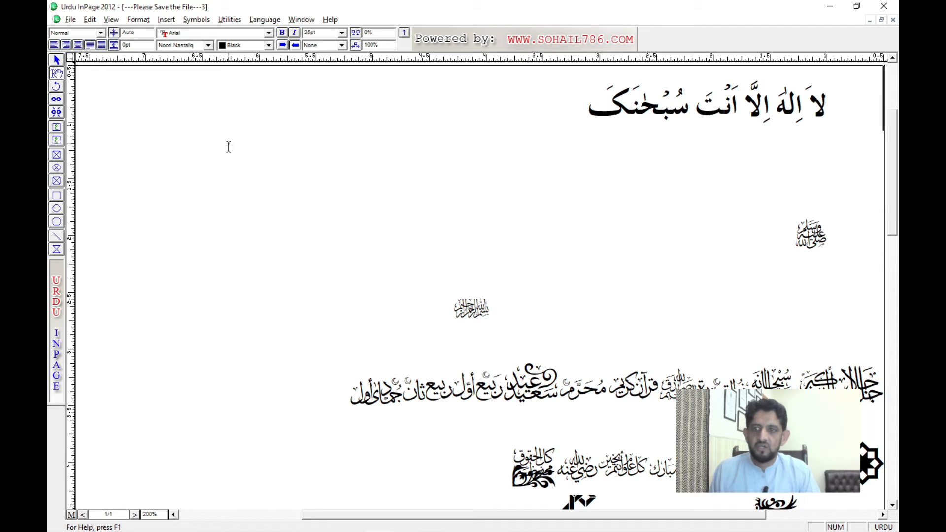
{"action": "left_click", "coordinate": [186, 35]}
{"action": "left_click", "coordinate": [187, 42]}
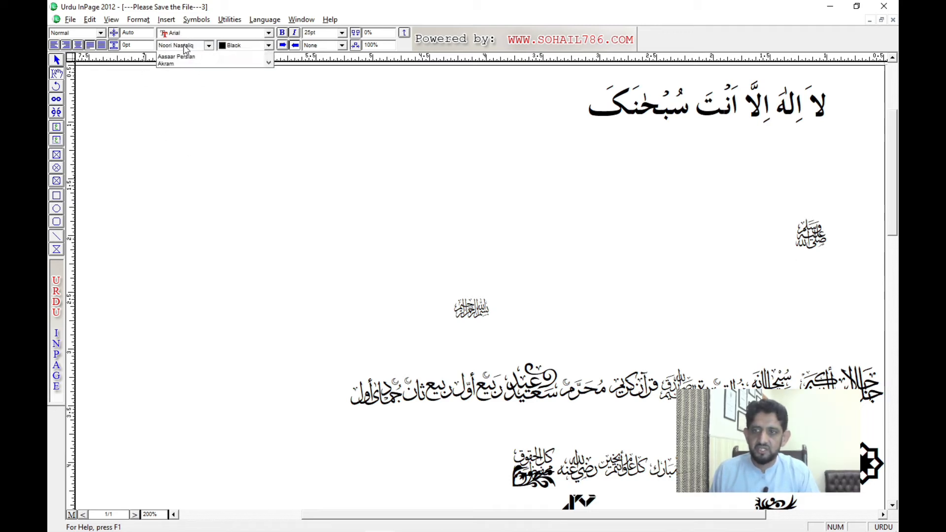
{"action": "left_click", "coordinate": [139, 31]}
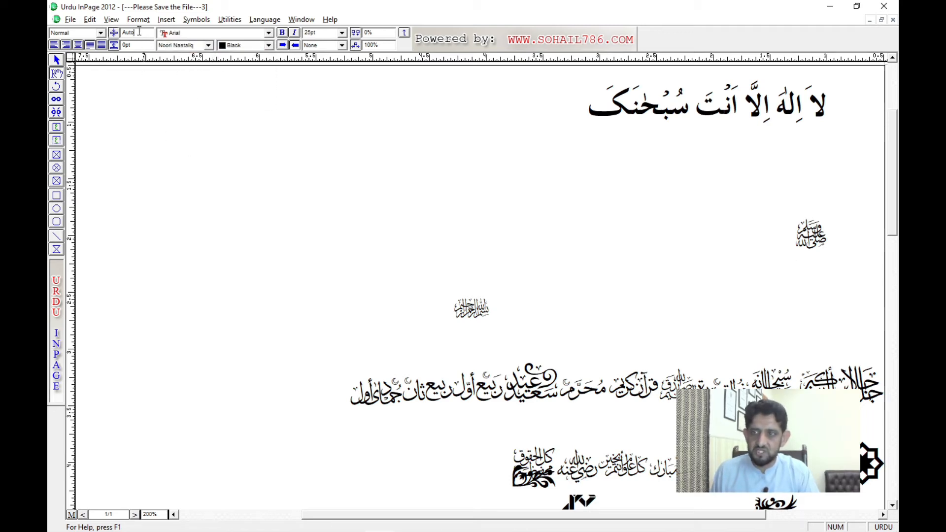
Step: Try the text colours Red, Green and Blue on the whole Arabic line
{"action": "triple_click", "coordinate": [640, 108]}
{"action": "left_click", "coordinate": [246, 46]}
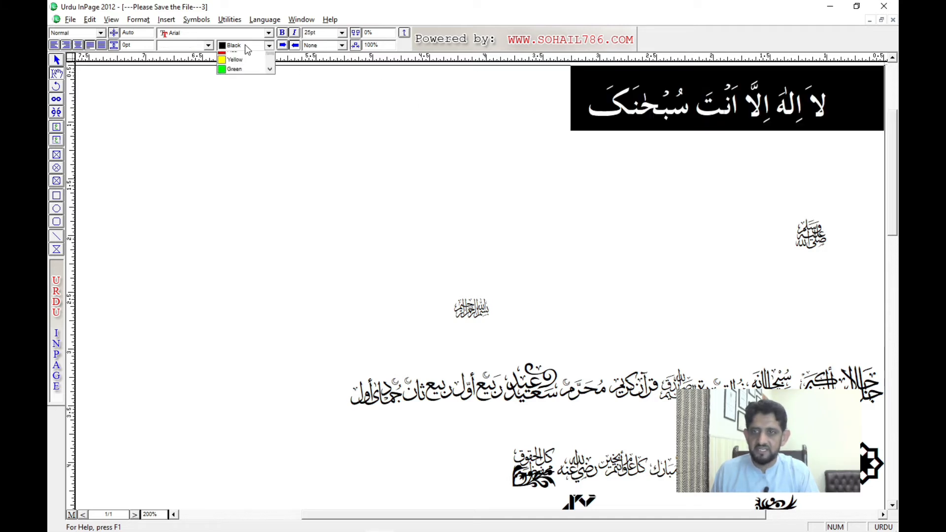
{"action": "left_click", "coordinate": [241, 75]}
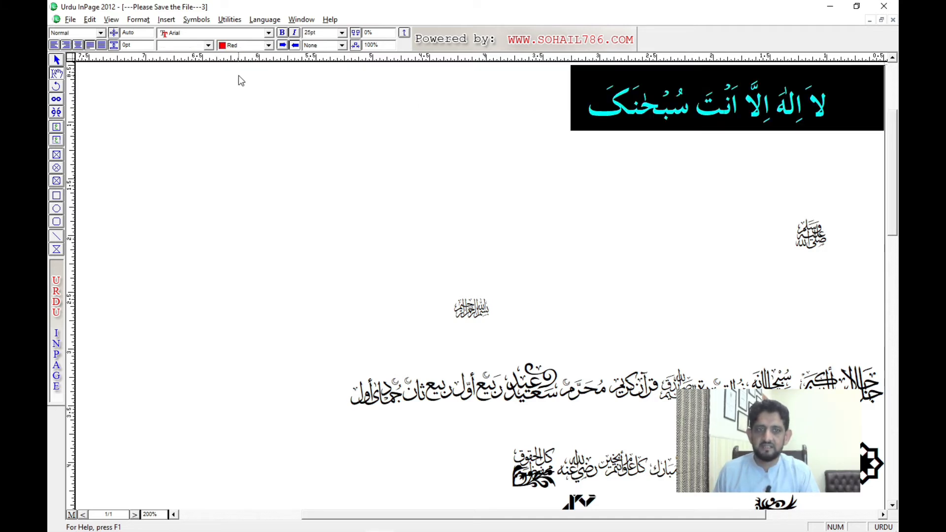
{"action": "left_click", "coordinate": [521, 154]}
{"action": "triple_click", "coordinate": [642, 121]}
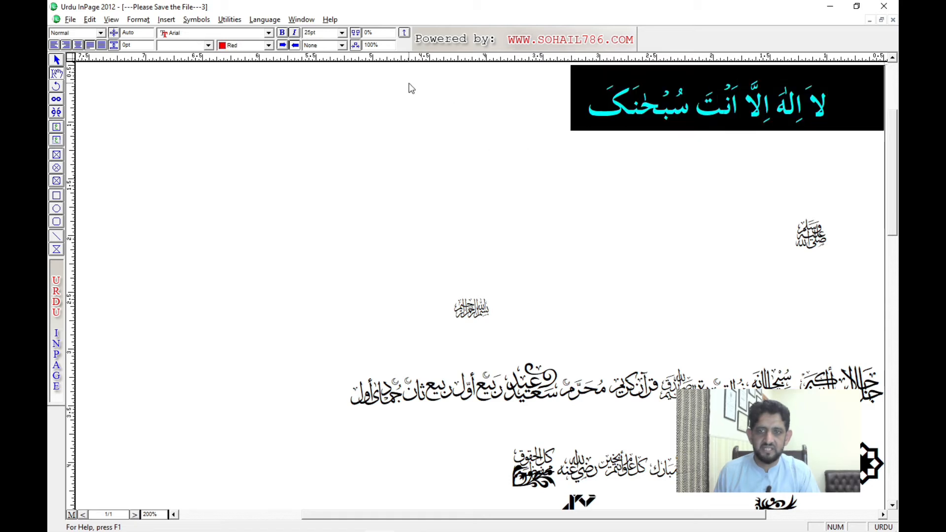
{"action": "left_click", "coordinate": [241, 46]}
{"action": "left_click", "coordinate": [244, 83]}
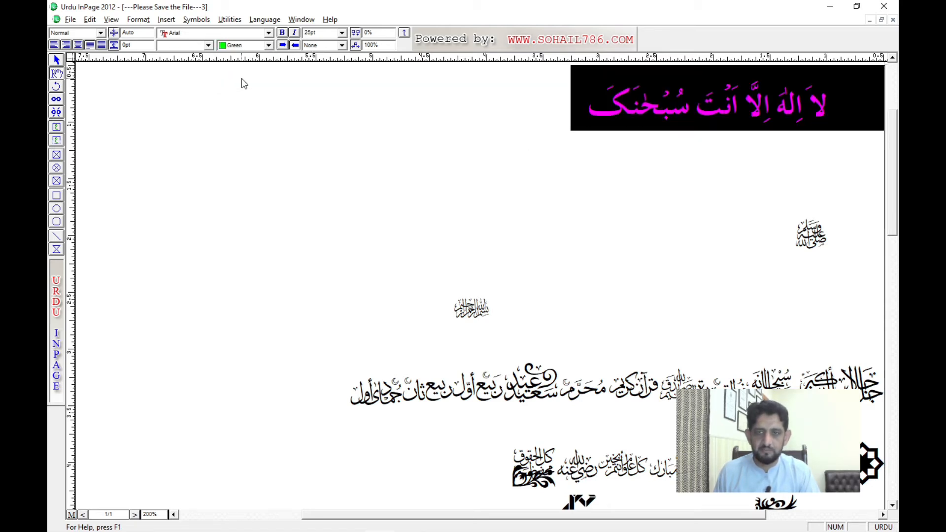
{"action": "left_click", "coordinate": [245, 46]}
{"action": "left_click", "coordinate": [238, 89]}
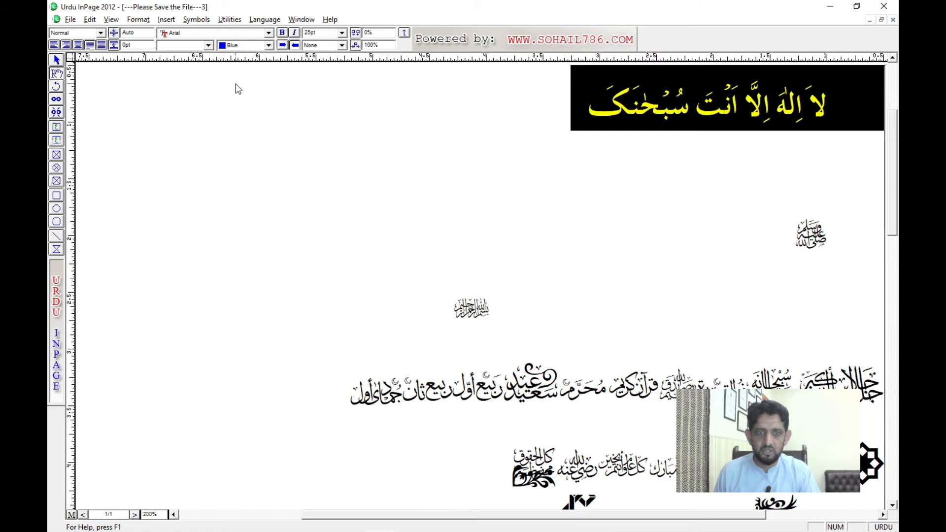
Step: Set the text colour of the Arabic line to Magenta
{"action": "left_click", "coordinate": [245, 46]}
{"action": "left_click", "coordinate": [240, 94]}
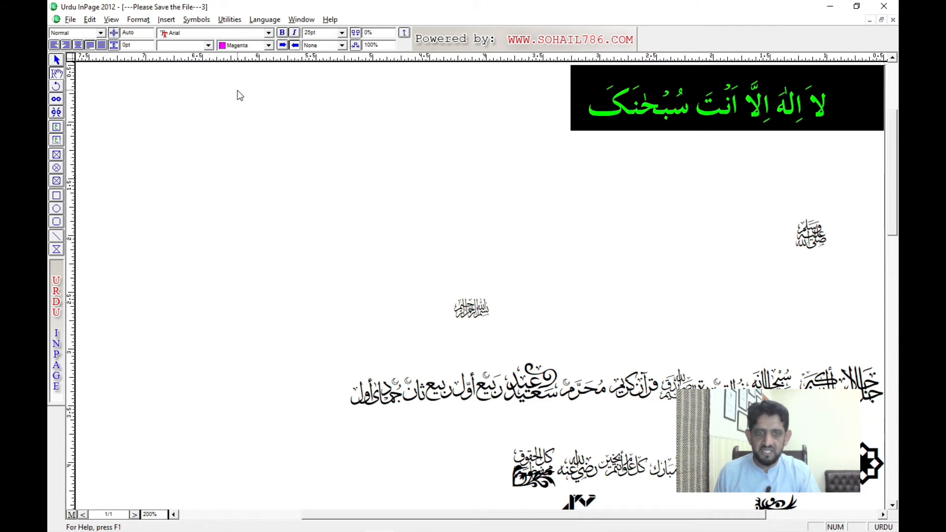
{"action": "left_click", "coordinate": [497, 127]}
Step: Examine the text colour choices offered for the selected Arabic line
{"action": "triple_click", "coordinate": [697, 110]}
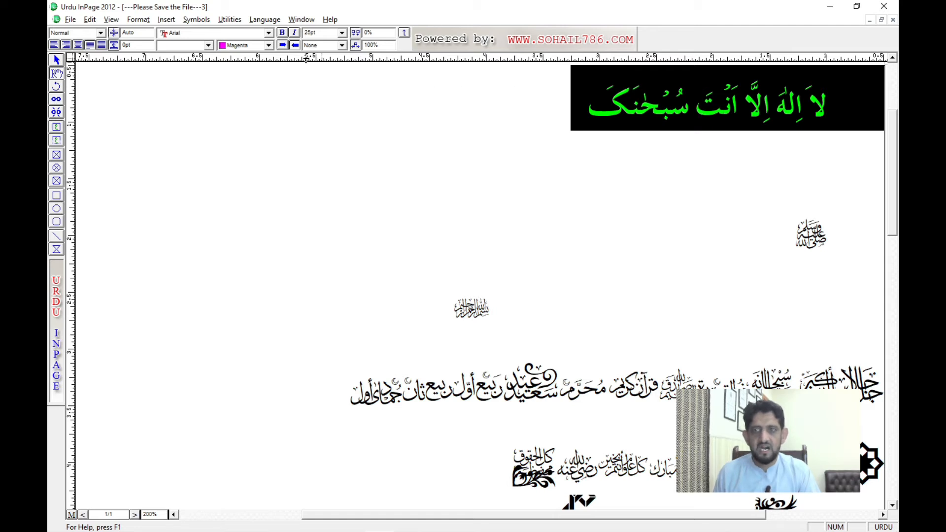
{"action": "left_click", "coordinate": [259, 47]}
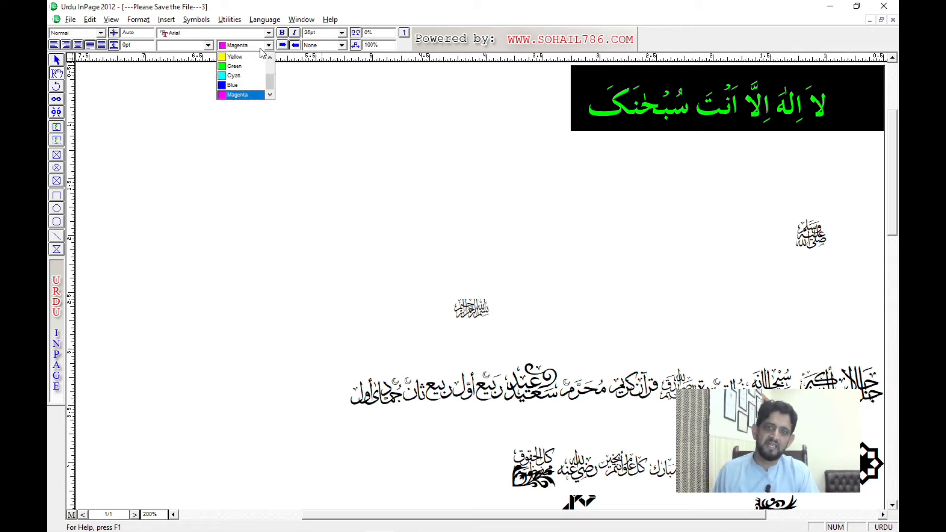
{"action": "left_click", "coordinate": [593, 160]}
{"action": "triple_click", "coordinate": [663, 126]}
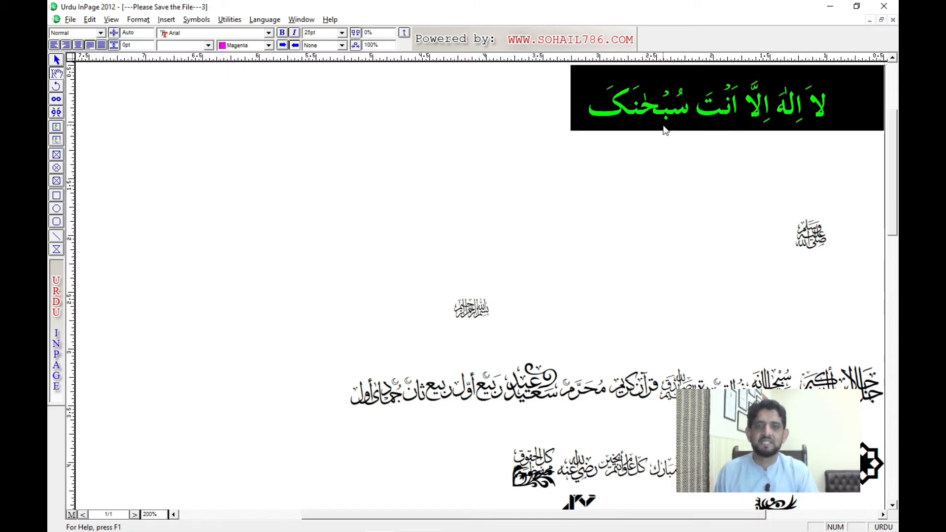
{"action": "left_click", "coordinate": [259, 48]}
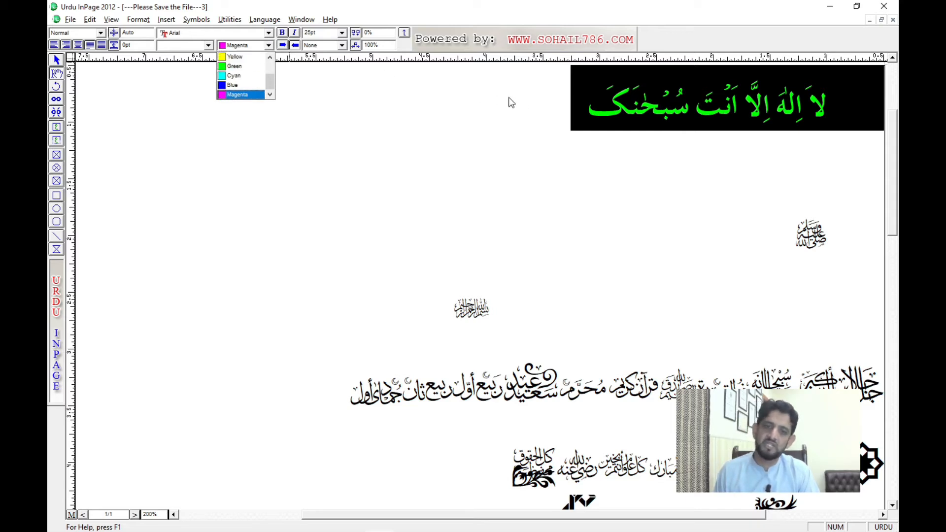
{"action": "left_click", "coordinate": [581, 102]}
{"action": "triple_click", "coordinate": [673, 112]}
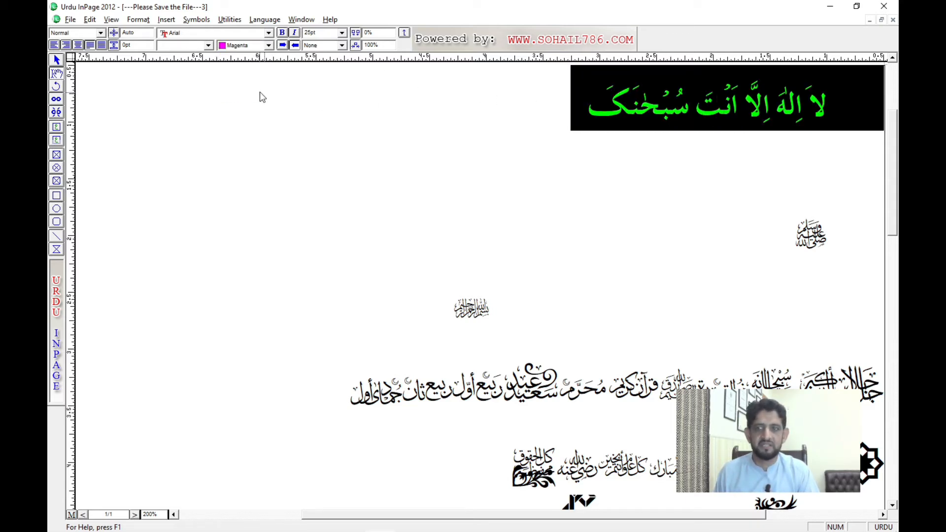
Step: Locate the Define Colors command and check the Arabic line's text colour list once more
{"action": "left_click", "coordinate": [136, 19]}
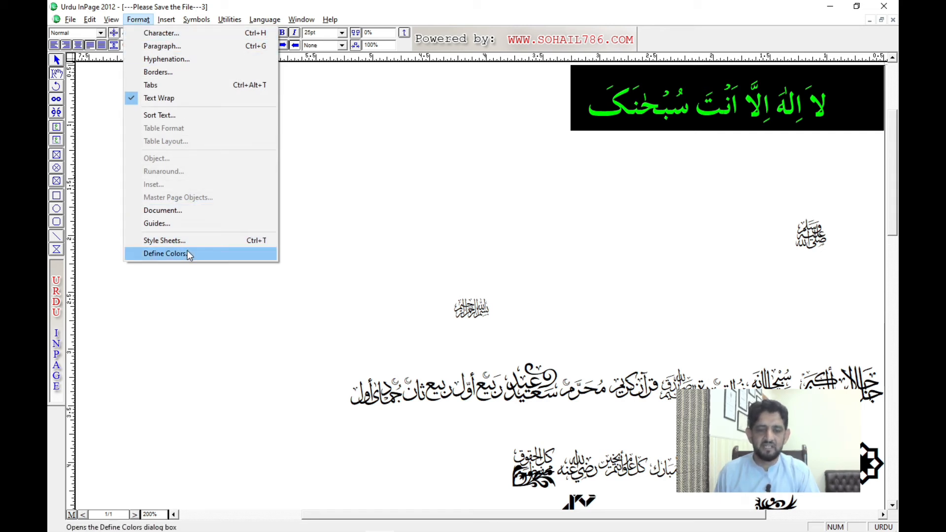
{"action": "left_click", "coordinate": [560, 123]}
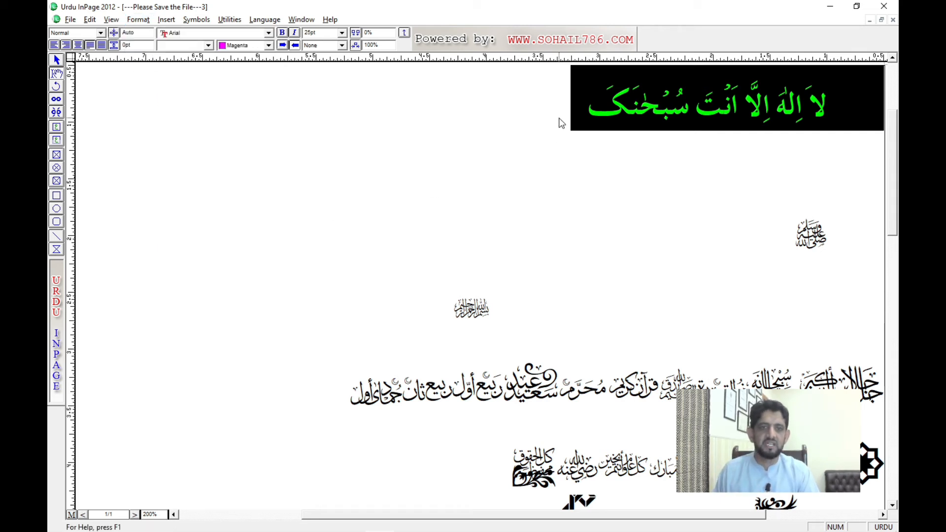
{"action": "left_click", "coordinate": [560, 123]}
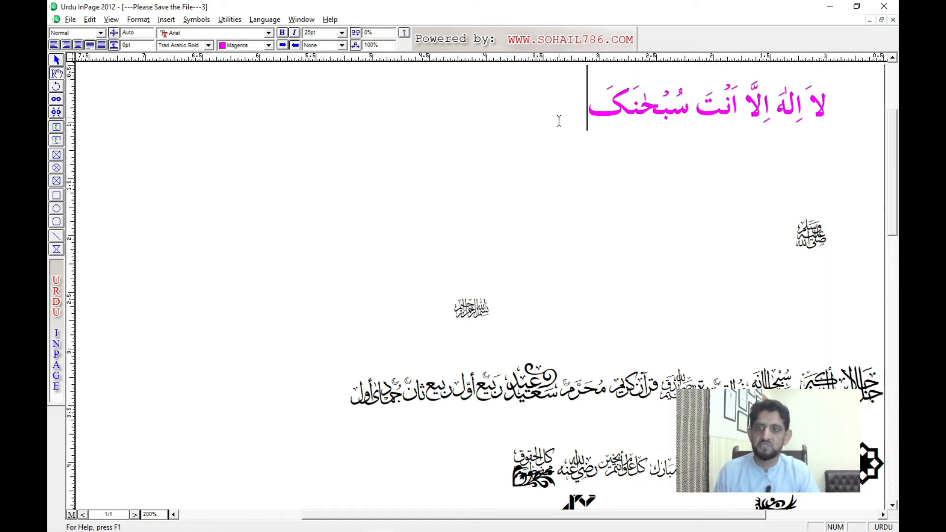
{"action": "left_click", "coordinate": [246, 49]}
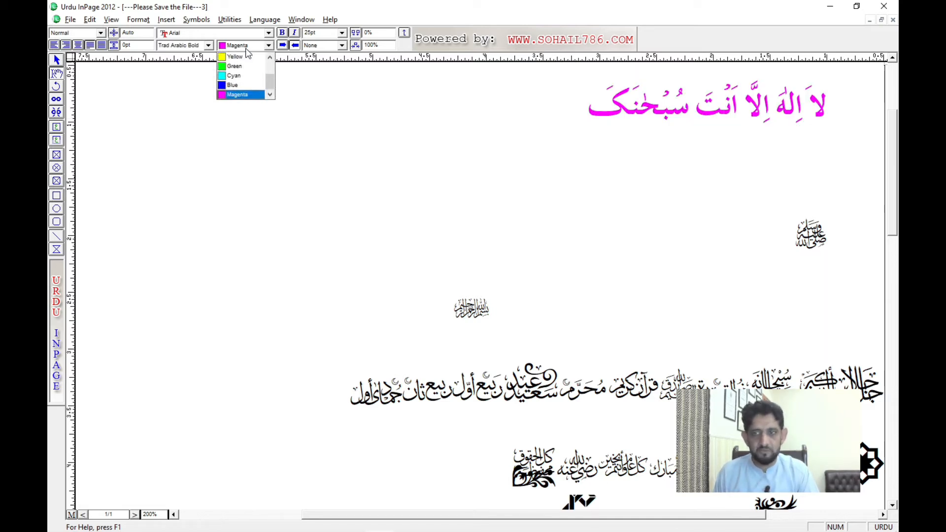
{"action": "left_click", "coordinate": [246, 49]}
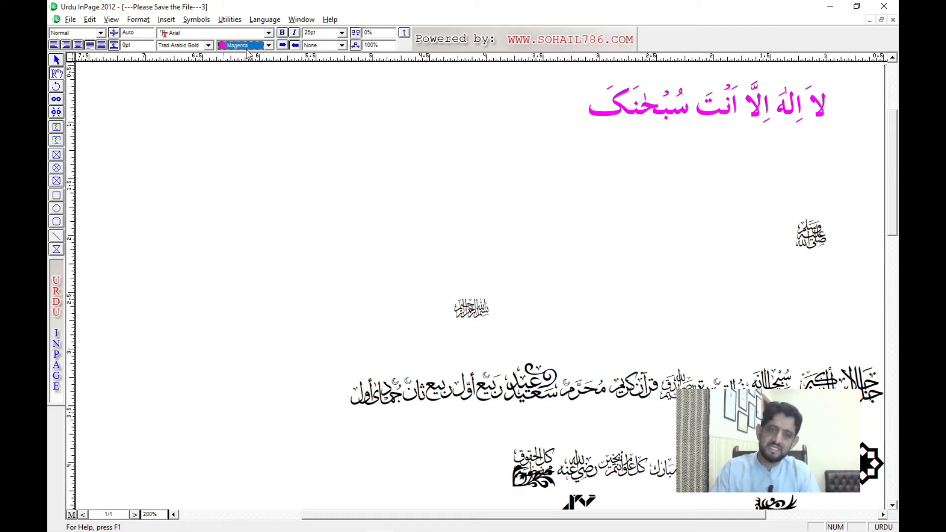
{"action": "triple_click", "coordinate": [685, 101]}
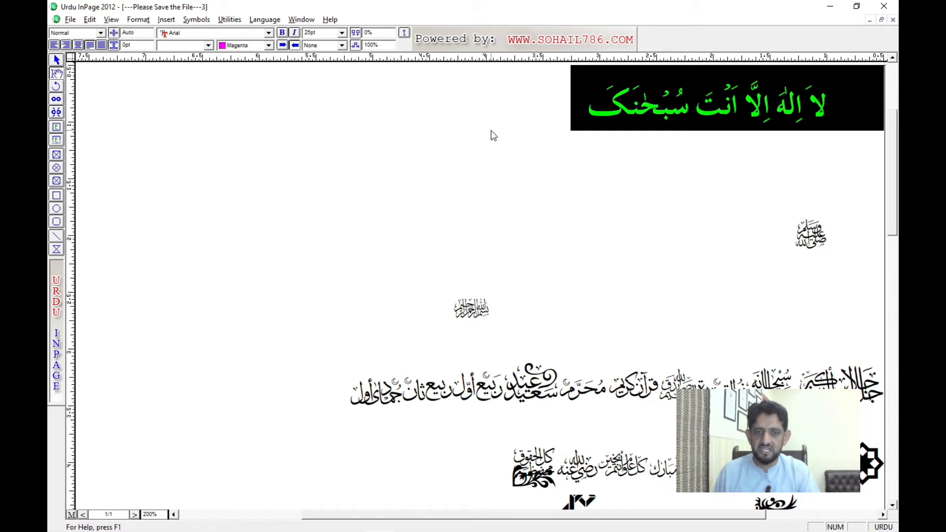
{"action": "left_click", "coordinate": [514, 140]}
Step: Switch to the Mirza Ghalib document and make its heading مرزا غالب کے اشعار bold
{"action": "key", "text": "ctrl+Tab"}
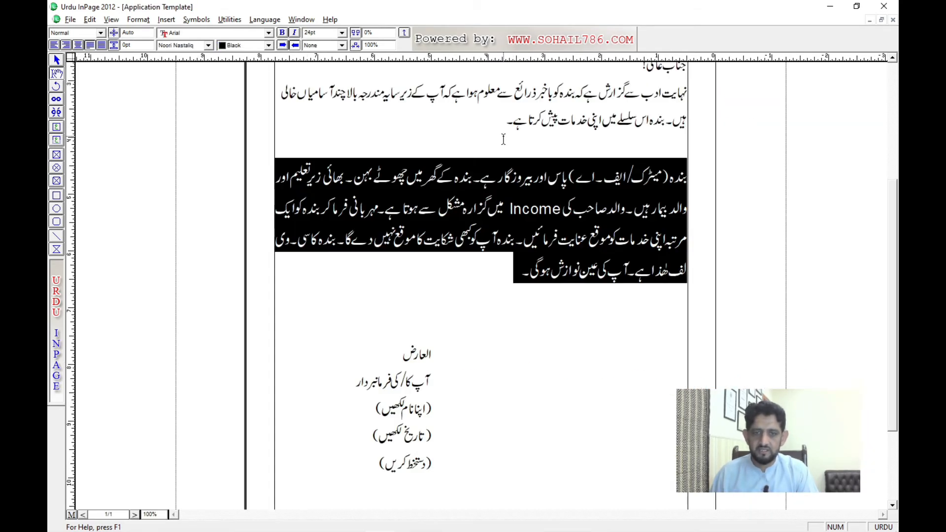
{"action": "key", "text": "ctrl+Tab"}
{"action": "triple_click", "coordinate": [492, 147]}
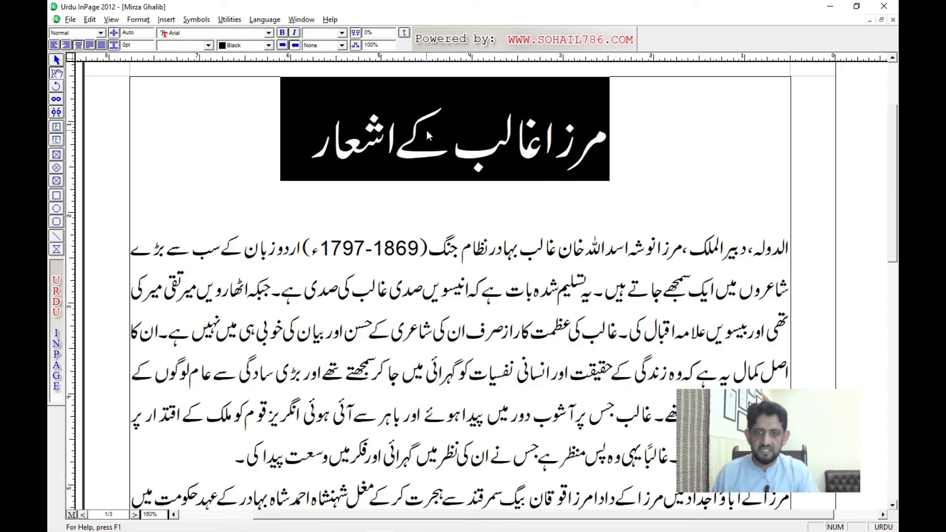
{"action": "left_click", "coordinate": [282, 32]}
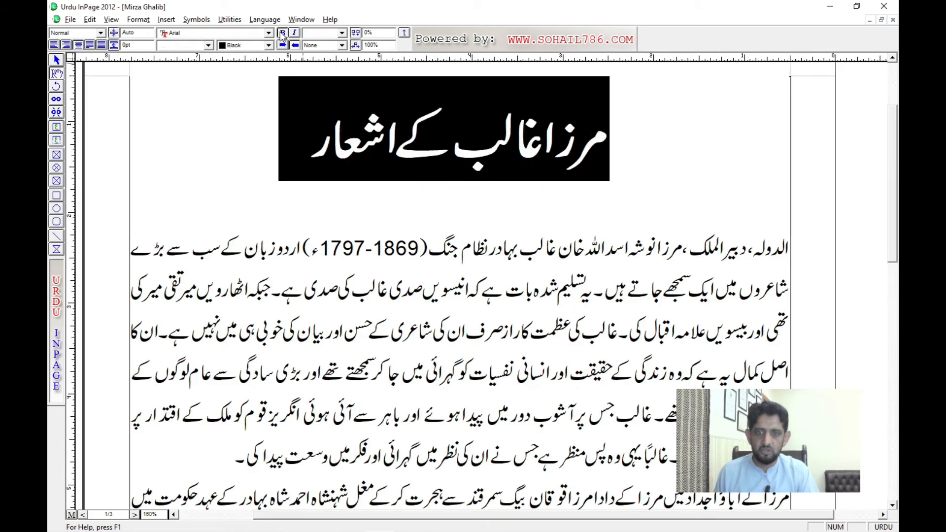
{"action": "left_click", "coordinate": [439, 284]}
Step: Make the words شاعری کے حسن in the third line of the body paragraph bold and show the whole page
{"action": "left_click", "coordinate": [344, 368]}
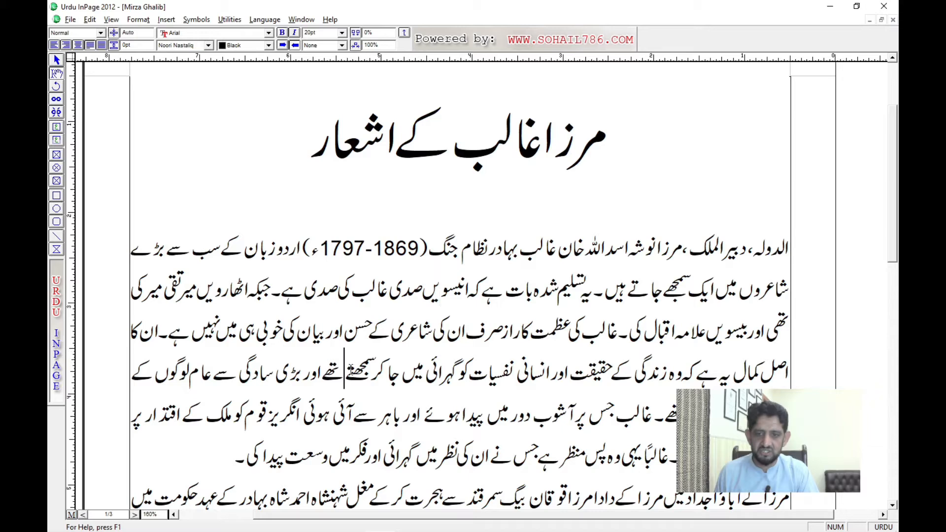
{"action": "left_click_drag", "start_coordinate": [350, 370], "coordinate": [482, 378]}
{"action": "left_click", "coordinate": [390, 328]}
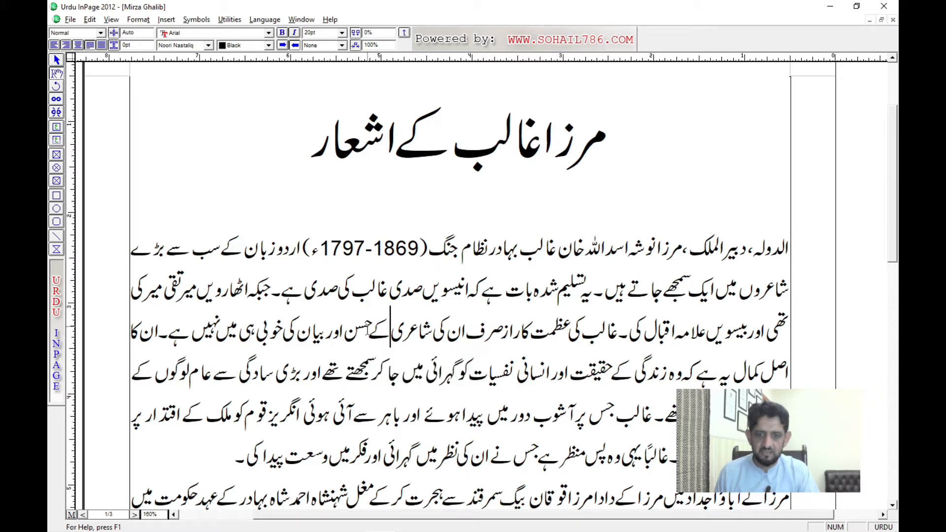
{"action": "left_click_drag", "start_coordinate": [346, 335], "coordinate": [436, 339]}
{"action": "left_click", "coordinate": [282, 33]}
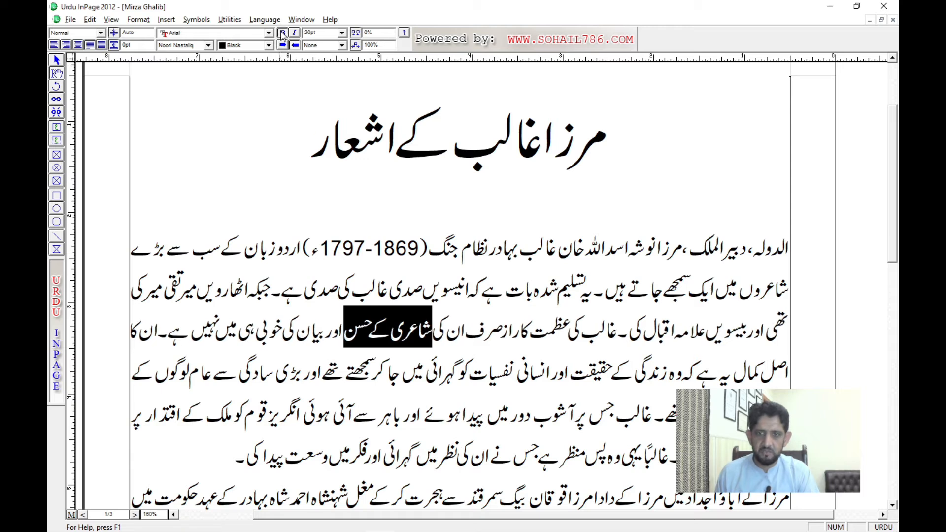
{"action": "left_click", "coordinate": [567, 339]}
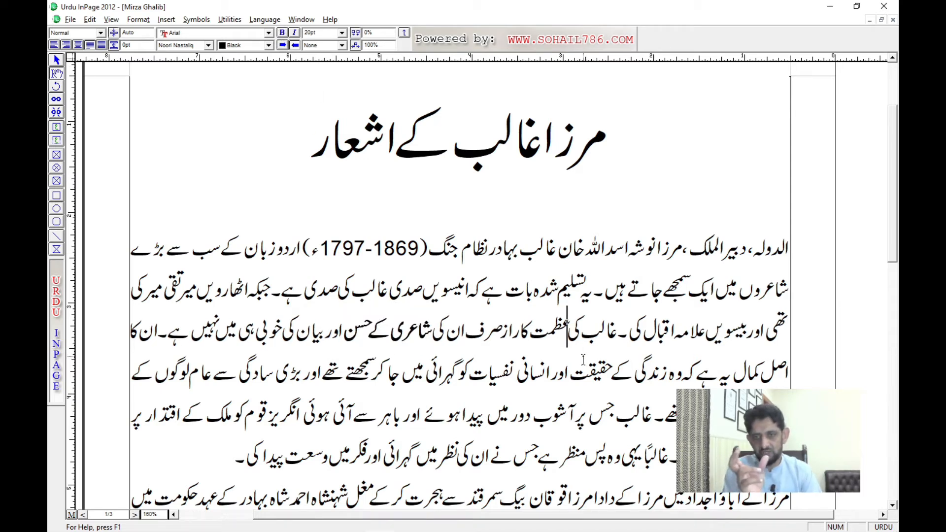
{"action": "key", "text": "ctrl+0"}
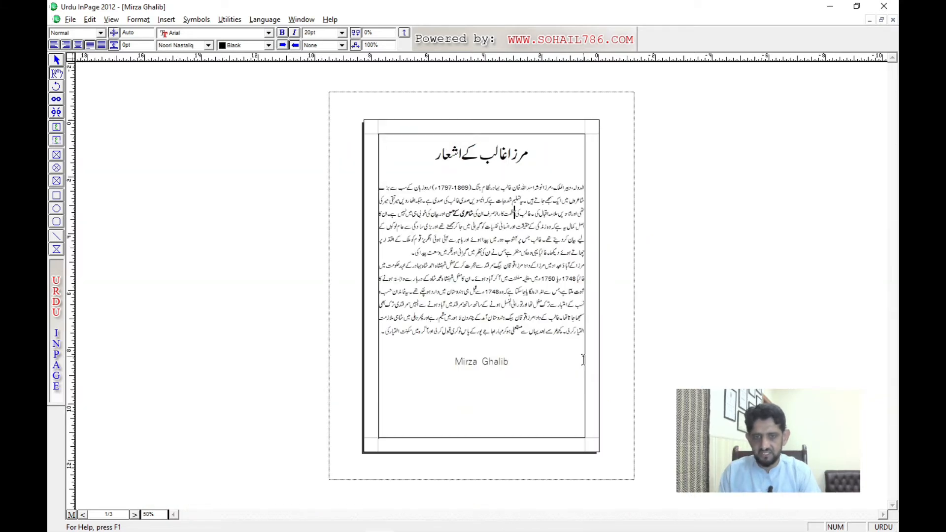
Step: Remove the bold formatting from the words شاعری کے حسن in the third line of the body paragraph
{"action": "key", "text": "ctrl+1"}
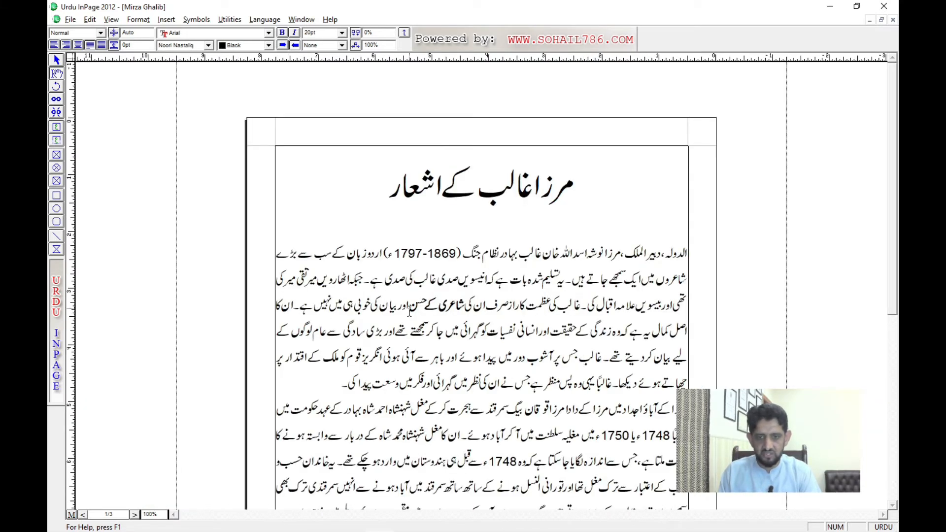
{"action": "left_click_drag", "start_coordinate": [408, 307], "coordinate": [463, 318]}
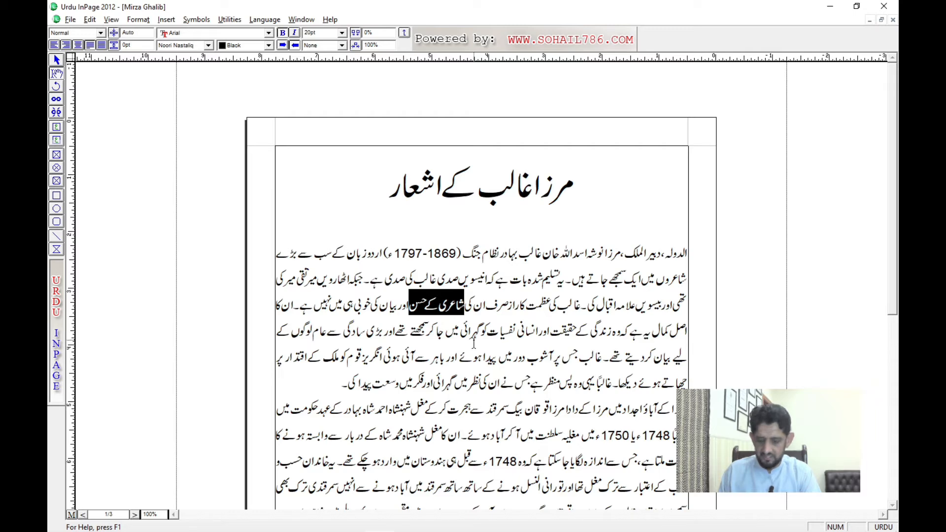
{"action": "key", "text": "ctrl+2"}
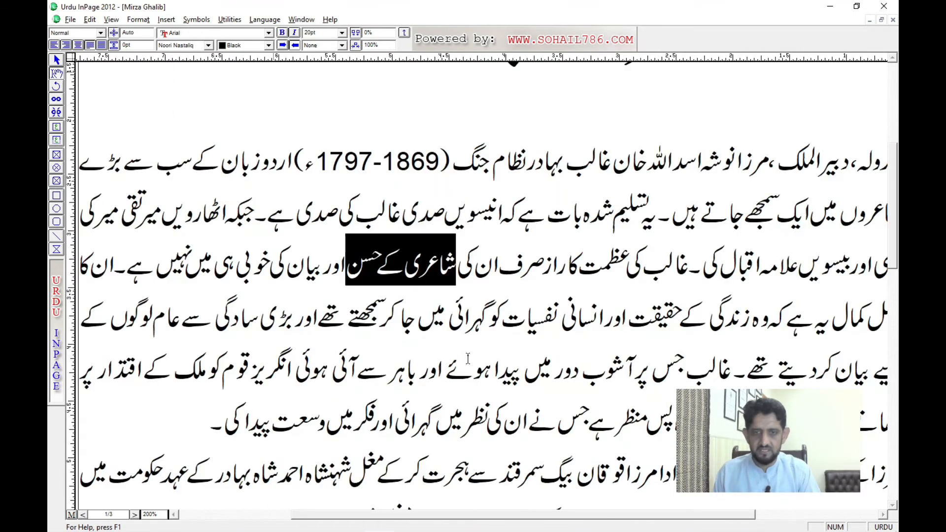
{"action": "key", "text": "ctrl+1"}
{"action": "key", "text": "ctrl+2"}
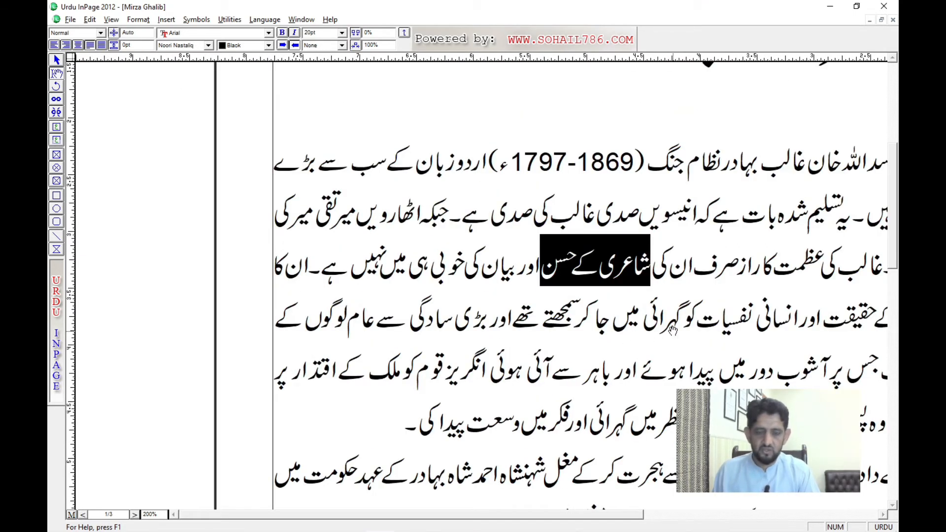
{"action": "left_click_drag", "start_coordinate": [673, 331], "coordinate": [479, 322]}
{"action": "left_click", "coordinate": [444, 278]}
Step: Try italics on the heading مرزا غالب کے اشعار and restore its upright style
{"action": "left_click_drag", "start_coordinate": [426, 250], "coordinate": [399, 398]}
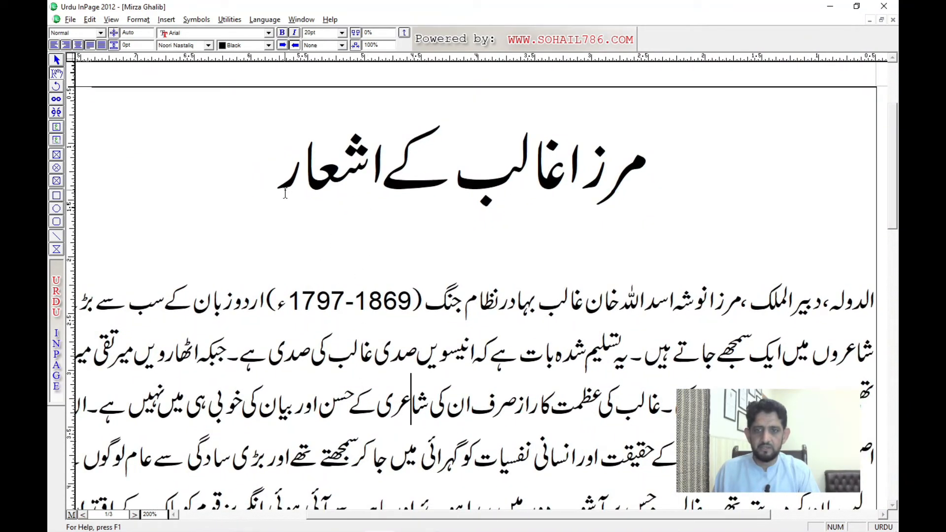
{"action": "left_click_drag", "start_coordinate": [284, 193], "coordinate": [630, 194]}
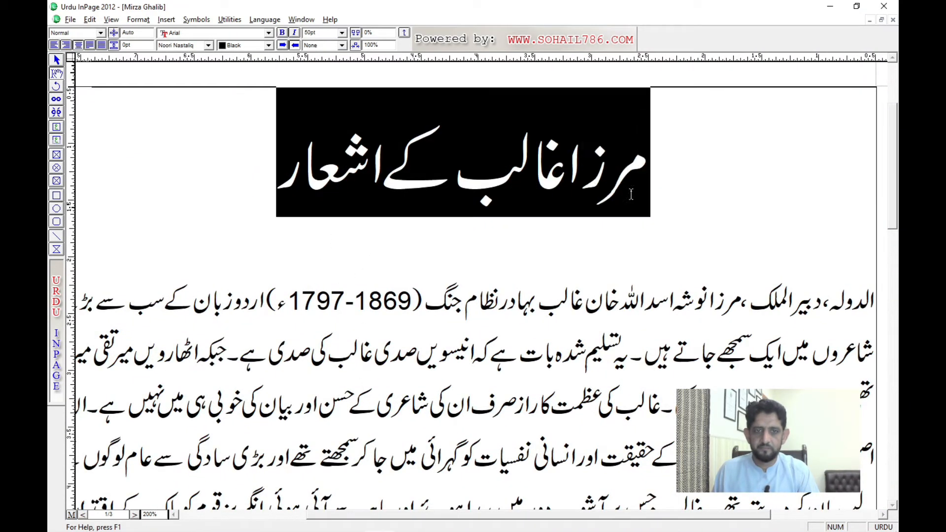
{"action": "left_click", "coordinate": [294, 34]}
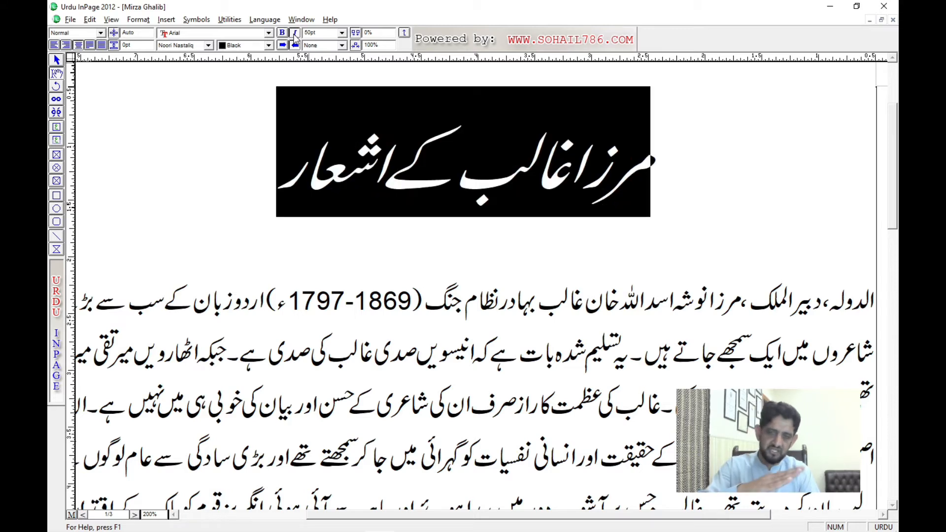
{"action": "left_click", "coordinate": [295, 35]}
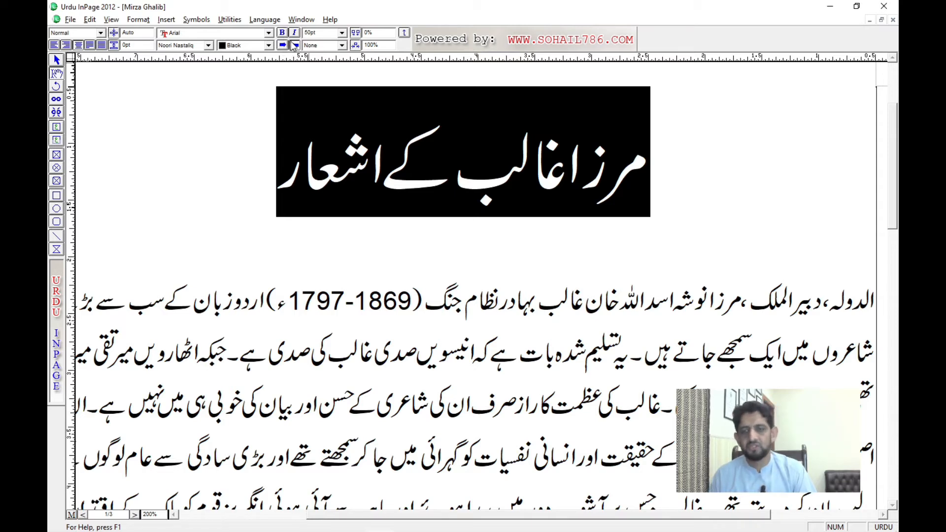
{"action": "left_click", "coordinate": [286, 178]}
Step: Replace everything after مستعفی ہو in the last line of the body text with جائیں۔
{"action": "key", "text": "ctrl+1"}
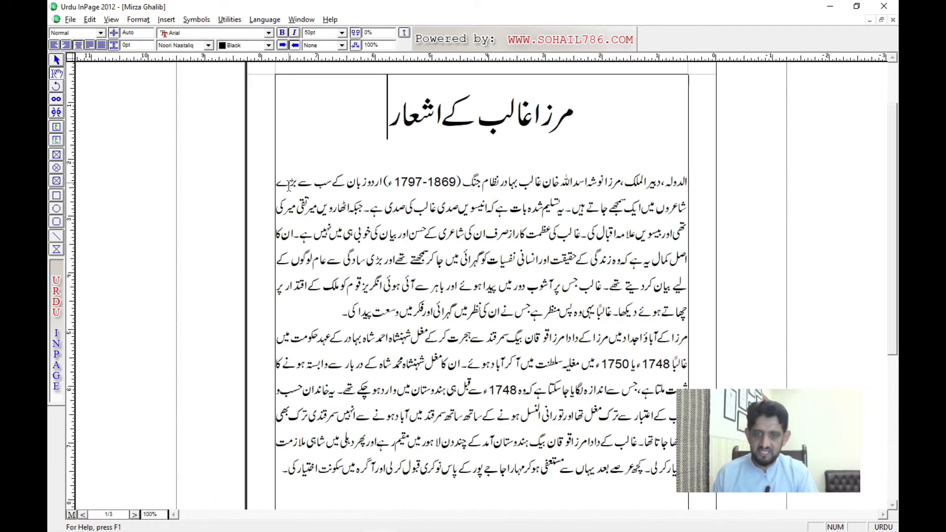
{"action": "scroll", "coordinate": [458, 391], "scroll_direction": "down", "scroll_amount": 3}
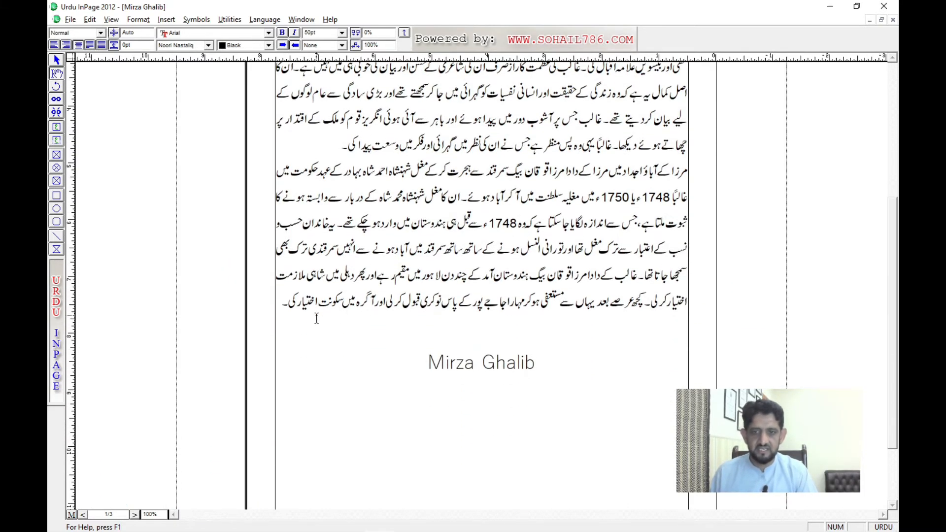
{"action": "left_click", "coordinate": [282, 304]}
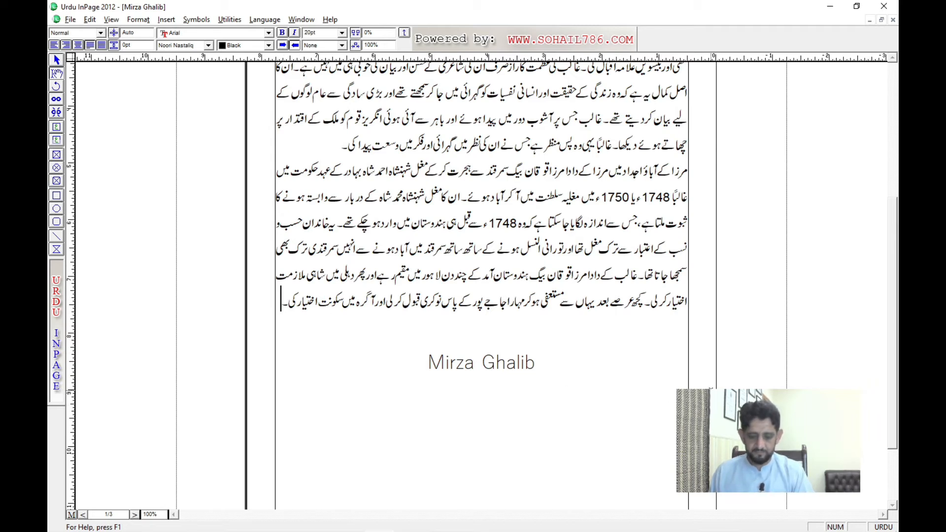
{"action": "key", "text": "ctrl+shift+Right"}
{"action": "key", "text": "ctrl+shift+Right"}
{"action": "key", "text": "ctrl+shift+Right"}
{"action": "key", "text": "ctrl+shift+Right"}
{"action": "key", "text": "ctrl+shift+Right"}
{"action": "key", "text": "ctrl+shift+Right"}
{"action": "key", "text": "ctrl+shift+Right"}
{"action": "key", "text": "ctrl+shift+Right"}
{"action": "key", "text": "ctrl+shift+Right"}
{"action": "key", "text": "ctrl+shift+Right"}
{"action": "key", "text": "ctrl+shift+Right"}
{"action": "key", "text": "ctrl+shift+Right"}
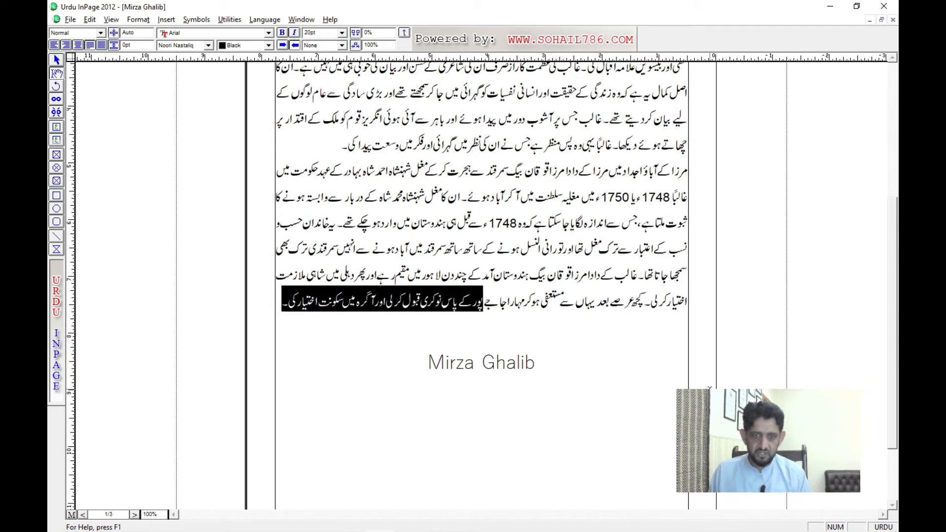
{"action": "key", "text": "ctrl+shift+Right"}
{"action": "key", "text": "ctrl+shift+Right"}
{"action": "key", "text": "ctrl+shift+Right"}
{"action": "key", "text": "ctrl+shift+Right"}
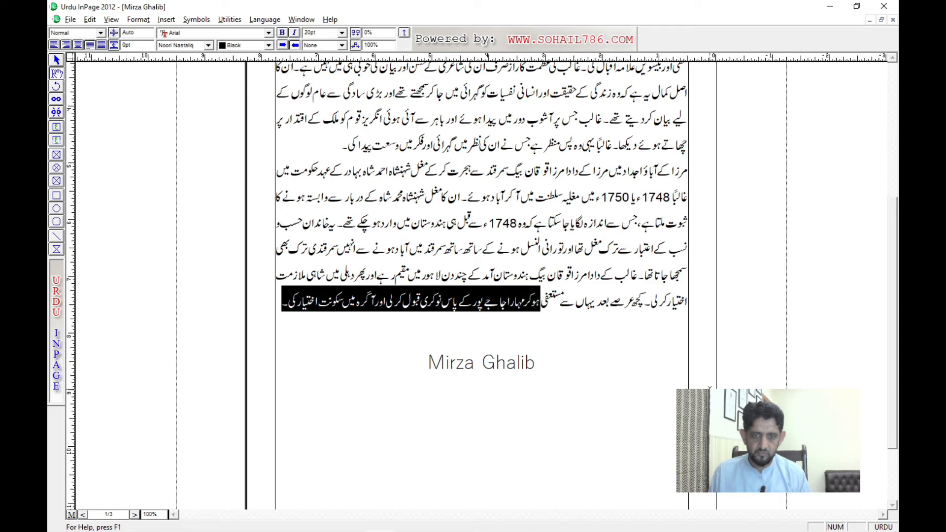
{"action": "key", "text": "ctrl+shift+Left"}
{"action": "key", "text": "Delete"}
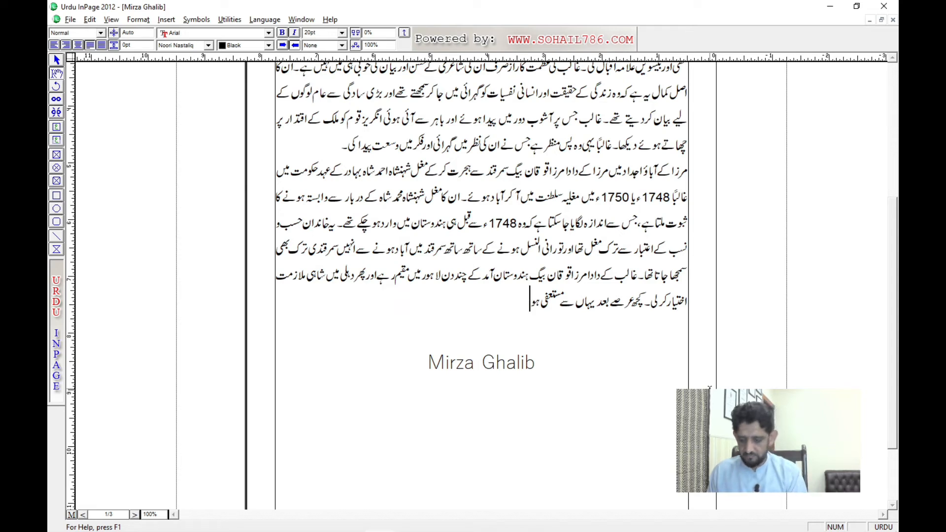
{"action": "type", "text": "جائیں۔"}
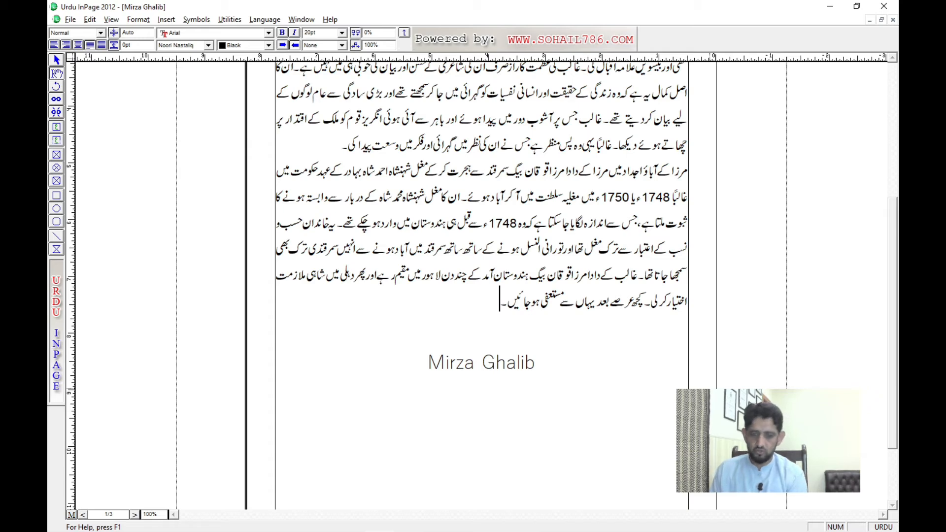
Step: Delete the English line "Mirza Ghalib" below the body text and remove the extra blank line above it
{"action": "key", "text": "F2"}
{"action": "type", "text": "140"}
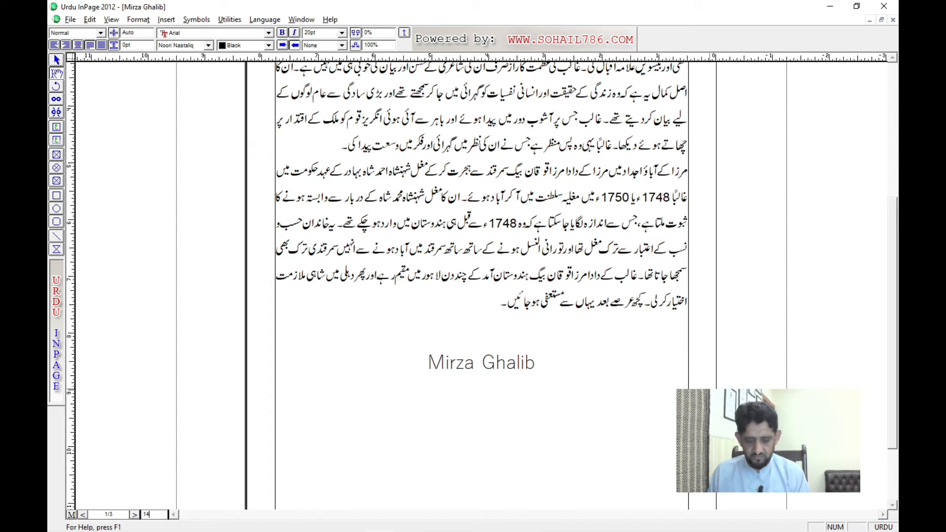
{"action": "key", "text": "Return"}
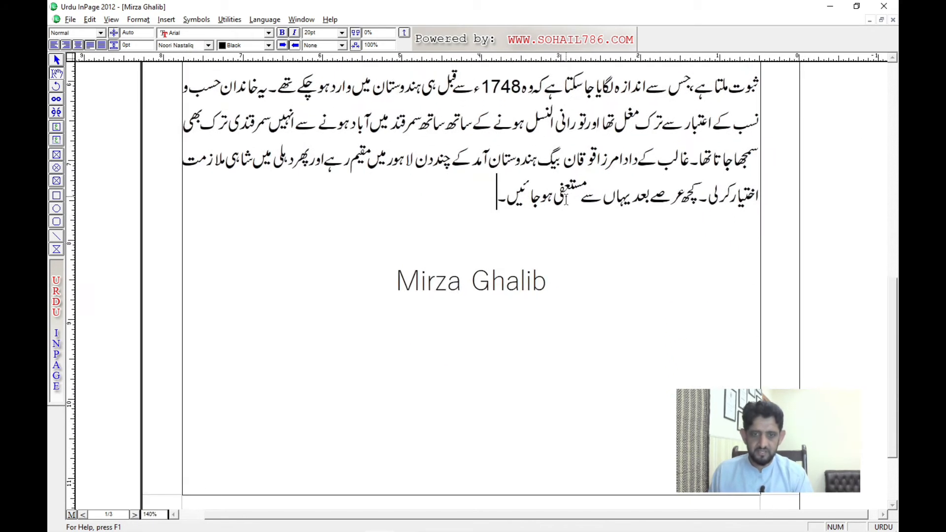
{"action": "key", "text": "Return"}
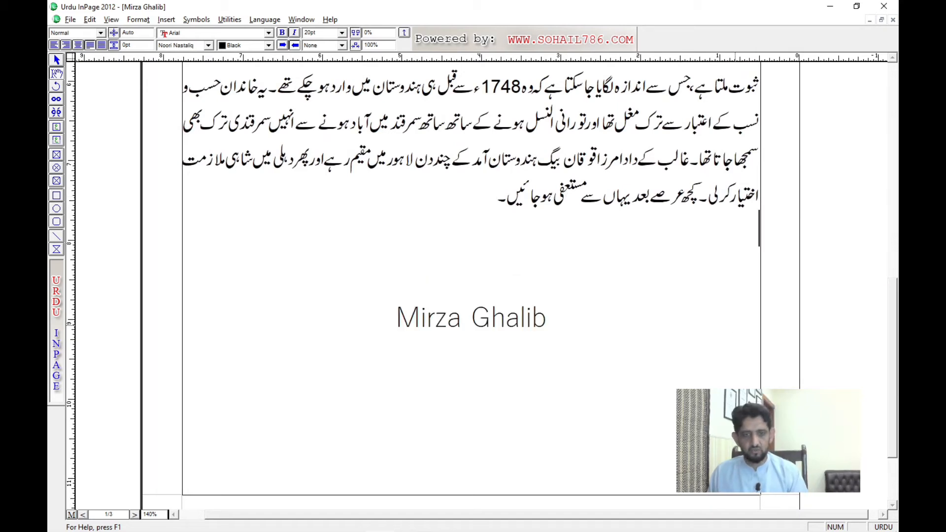
{"action": "key", "text": "Down"}
{"action": "key", "text": "Down"}
{"action": "key", "text": "shift+End"}
{"action": "key", "text": "Delete"}
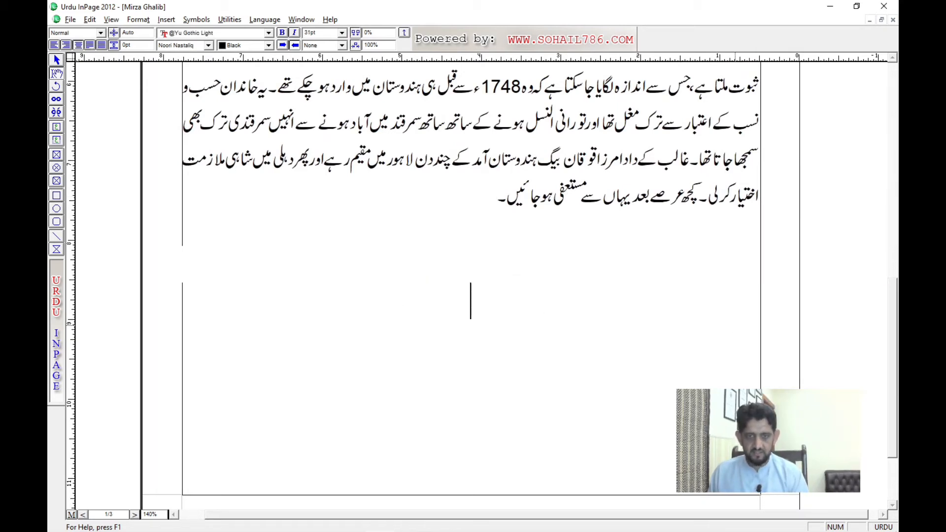
{"action": "key", "text": "Up"}
{"action": "key", "text": "Up"}
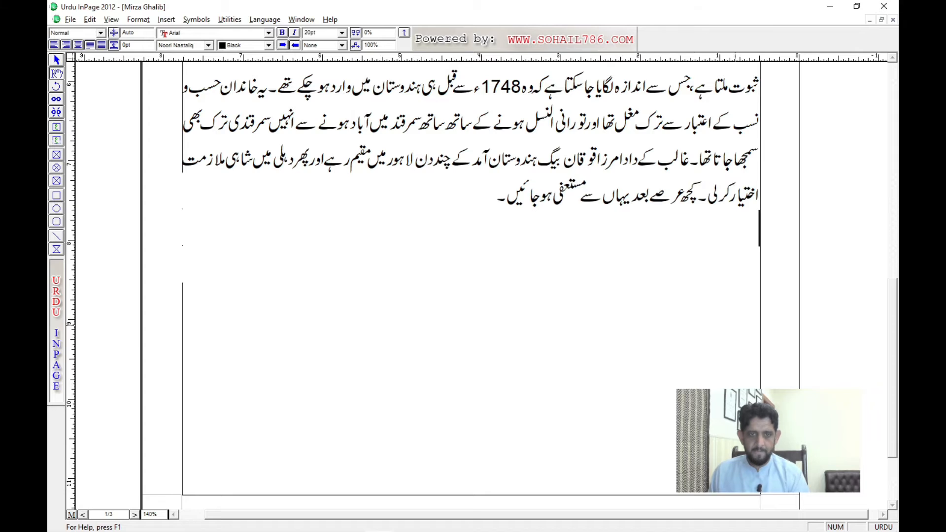
{"action": "key", "text": "BackSpace"}
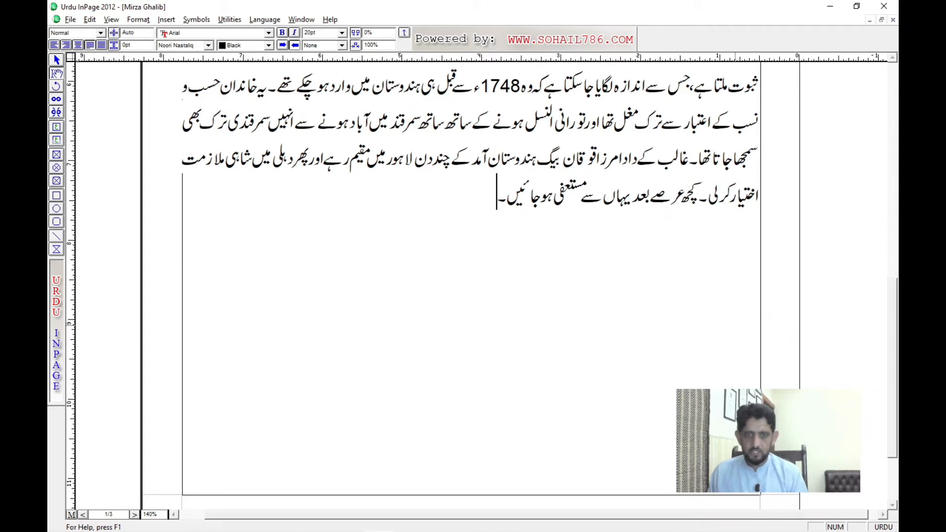
Step: Start a new paragraph below the Urdu body text and switch the typing language to English
{"action": "key", "text": "Return"}
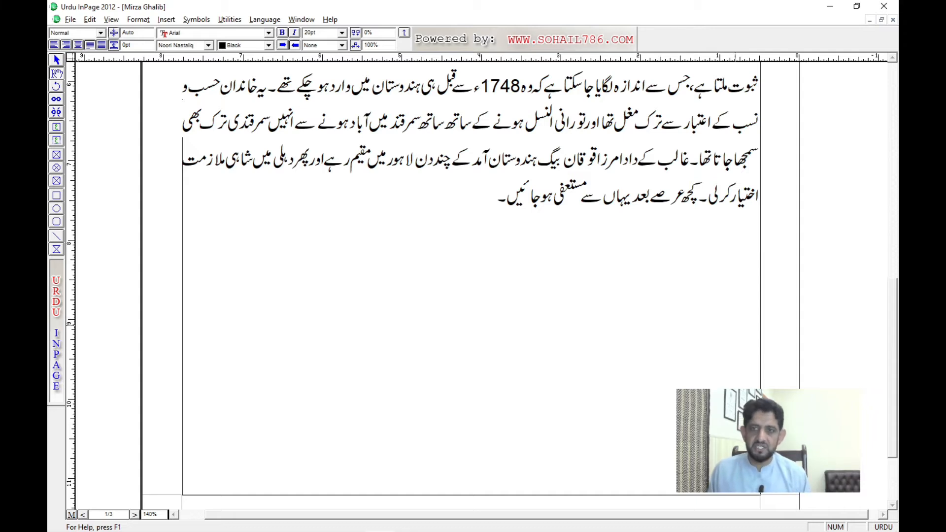
{"action": "key", "text": "ctrl+space"}
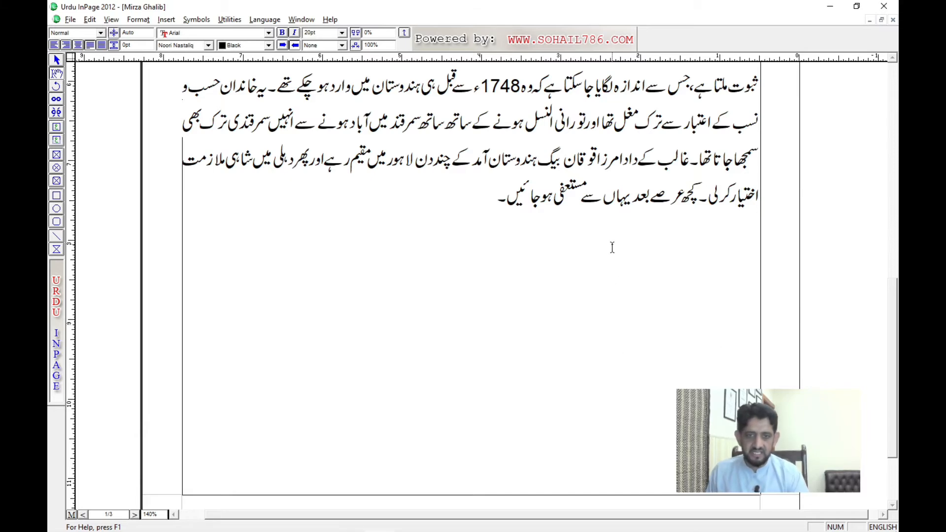
{"action": "left_click_drag", "start_coordinate": [612, 244], "coordinate": [615, 346]}
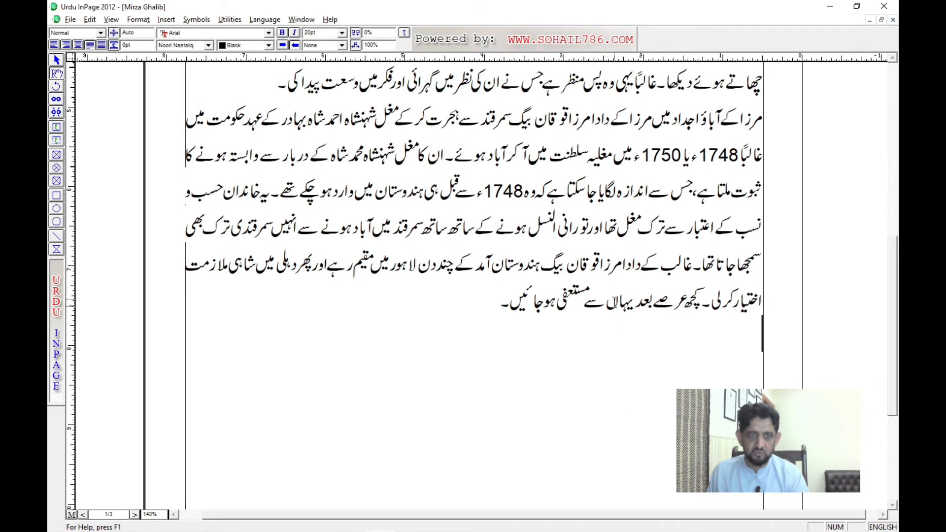
{"action": "left_click_drag", "start_coordinate": [698, 344], "coordinate": [697, 327]}
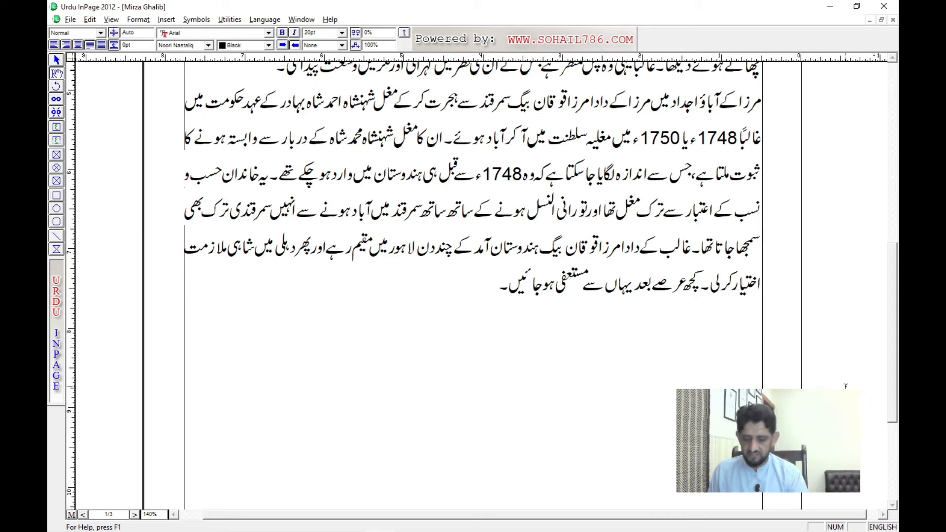
Step: Begin an English line below the Urdu body text reading "The empirior of the Muradabad"
{"action": "type", "text": "t"}
{"action": "key", "text": "BackSpace"}
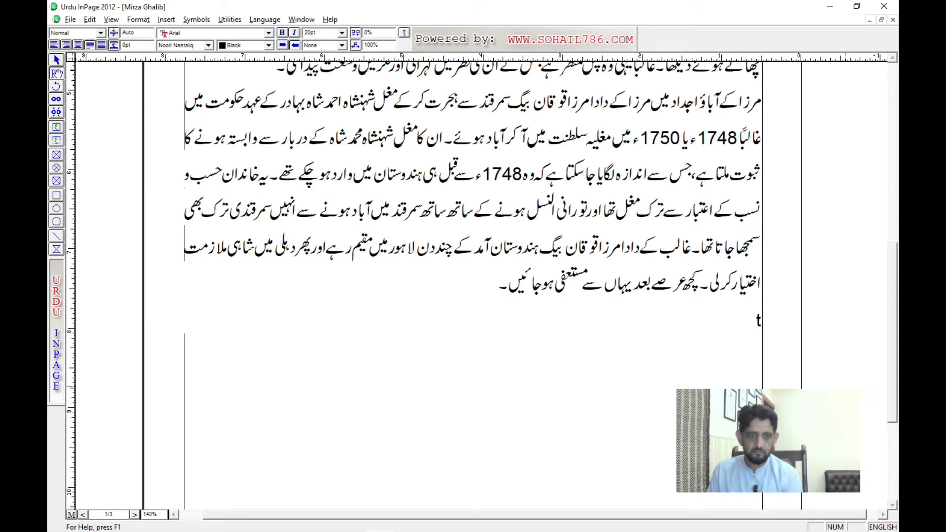
{"action": "type", "text": "The"}
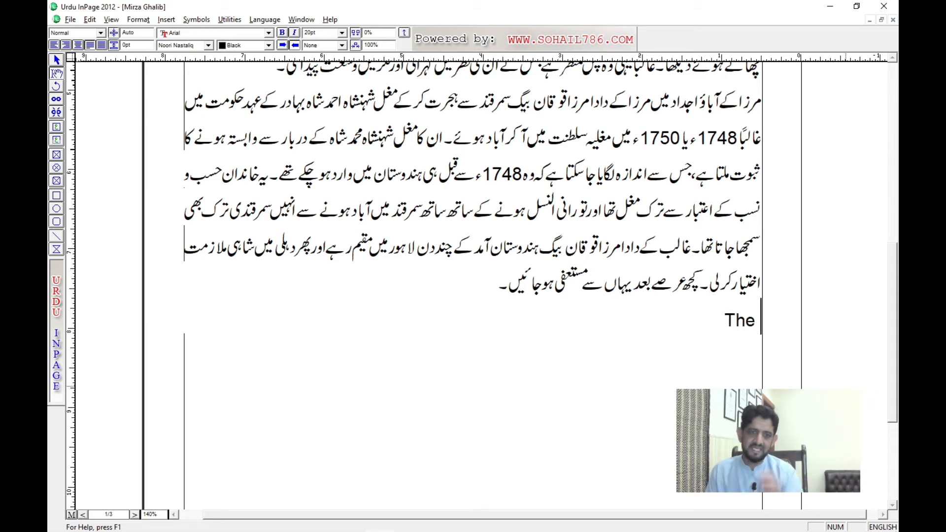
{"action": "type", "text": " emp"}
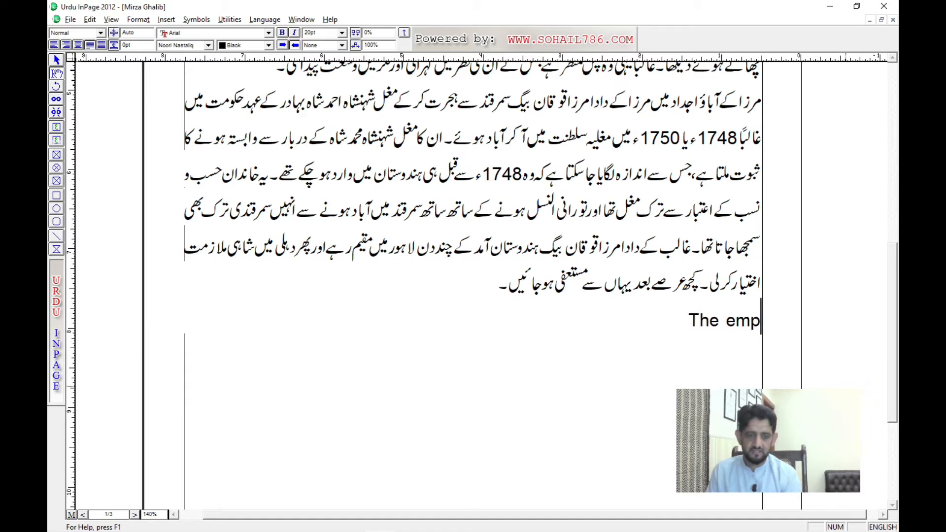
{"action": "type", "text": "iroor"}
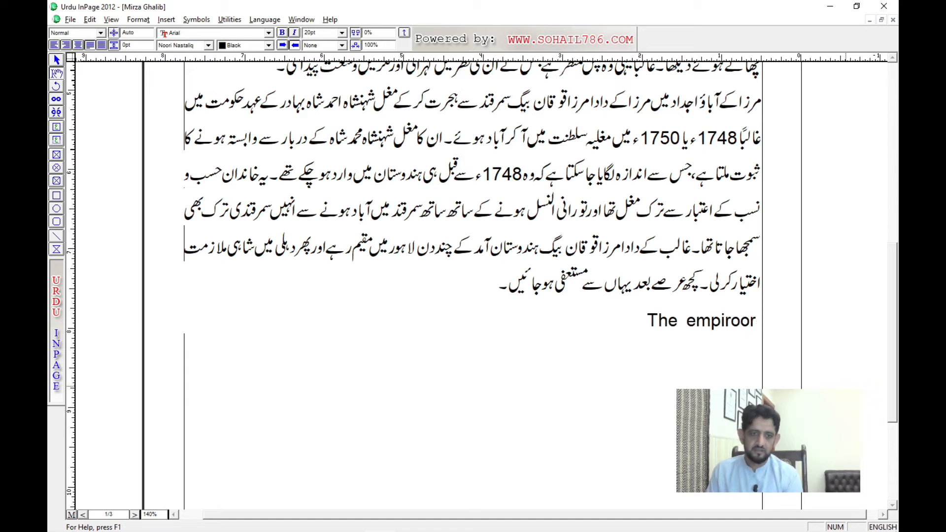
{"action": "key", "text": "BackSpace"}
{"action": "key", "text": "BackSpace"}
{"action": "key", "text": "BackSpace"}
{"action": "key", "text": "BackSpace"}
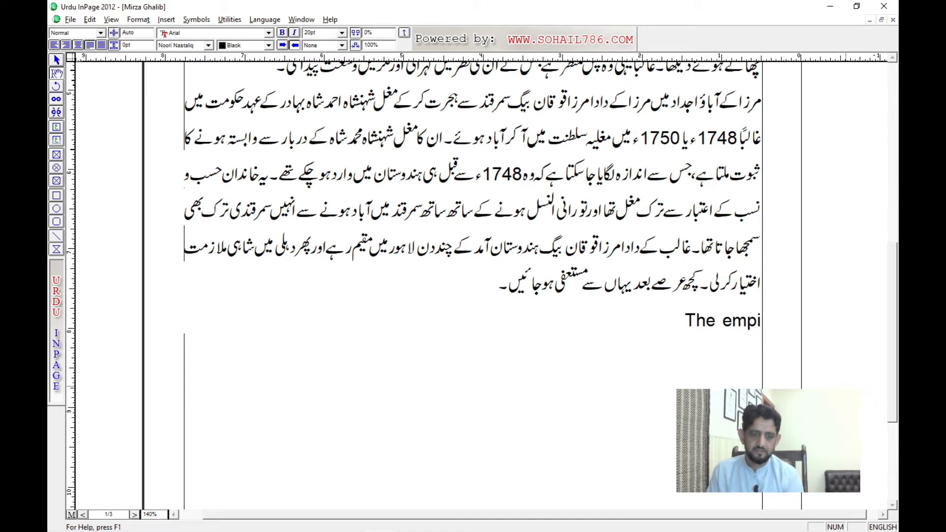
{"action": "type", "text": "rior of th"}
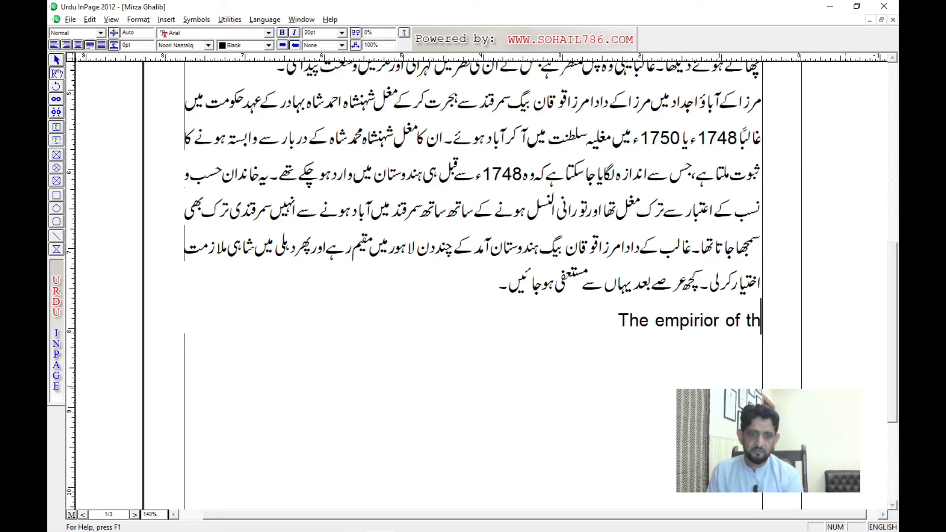
{"action": "type", "text": "e Murada"}
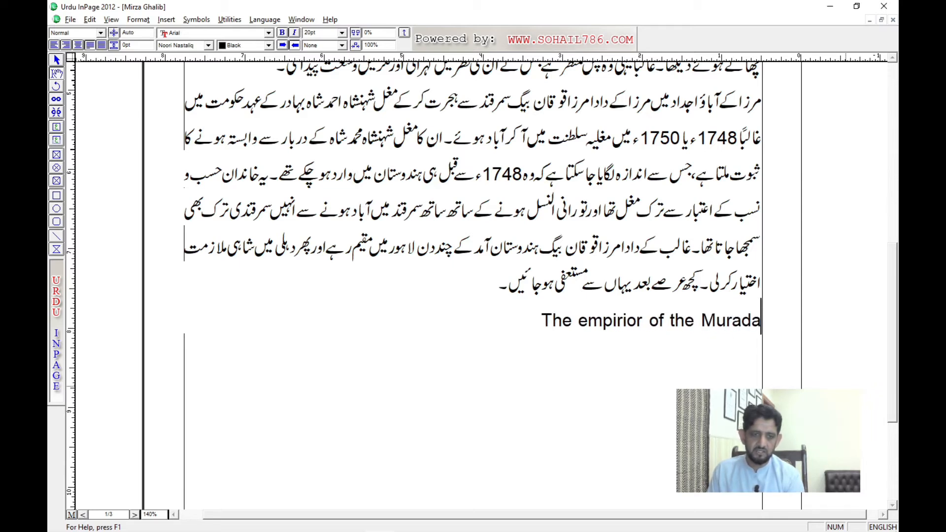
{"action": "type", "text": "bad has tol"}
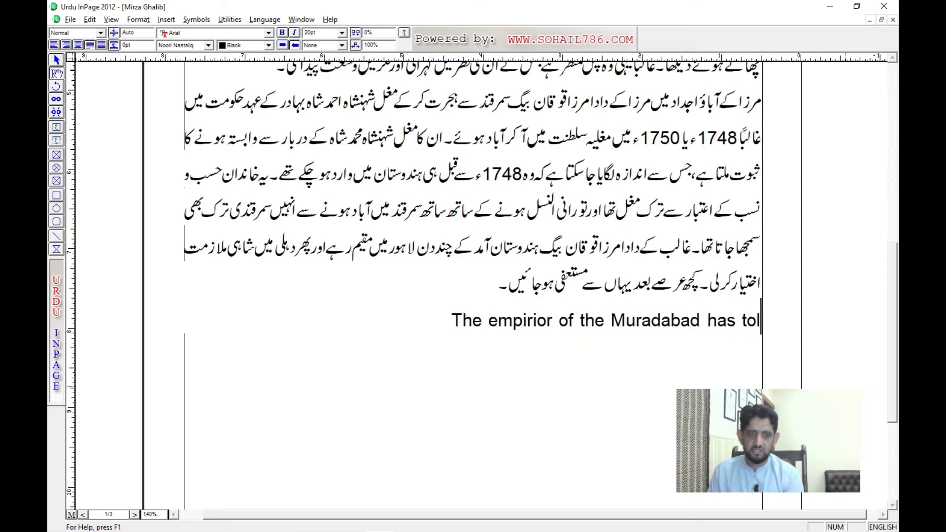
{"action": "type", "text": "d to the minisste"}
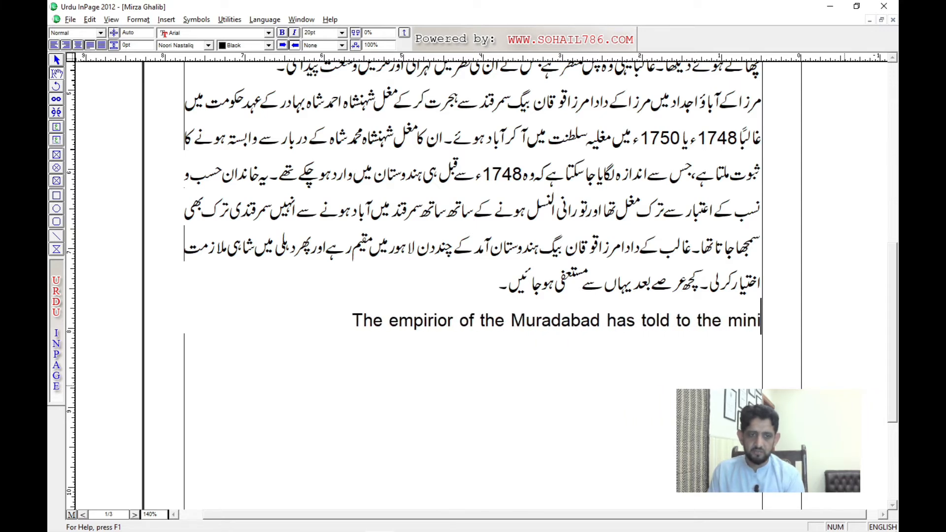
Step: Continue the English line with "has told to the ministers"
{"action": "key", "text": "BackSpace"}
{"action": "key", "text": "BackSpace"}
{"action": "key", "text": "BackSpace"}
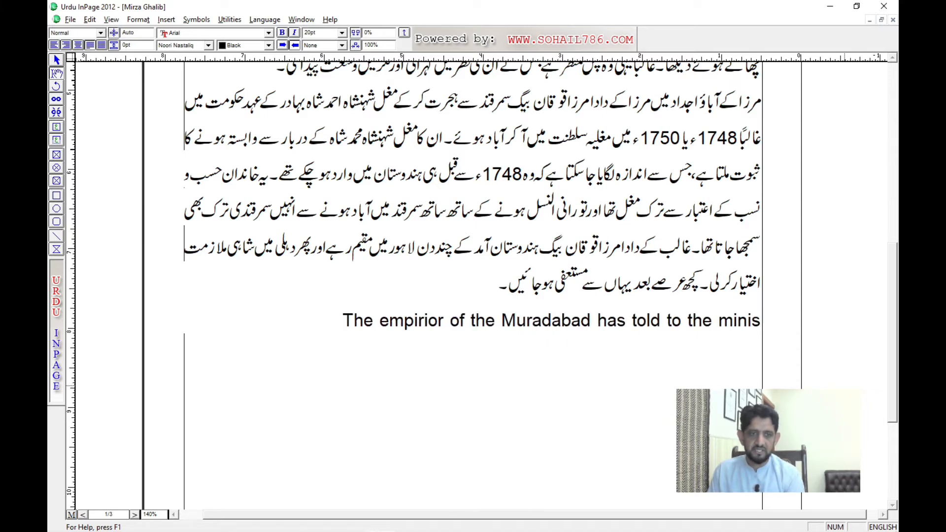
{"action": "type", "text": "ters"}
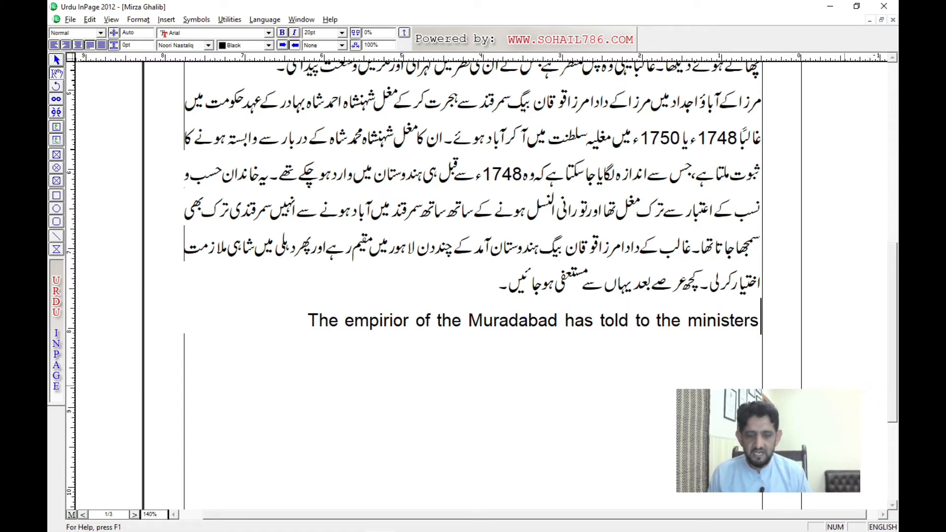
Step: Extend the English sentence with "and do the all meetings" so that it runs onto a second line
{"action": "type", "text": "and the"}
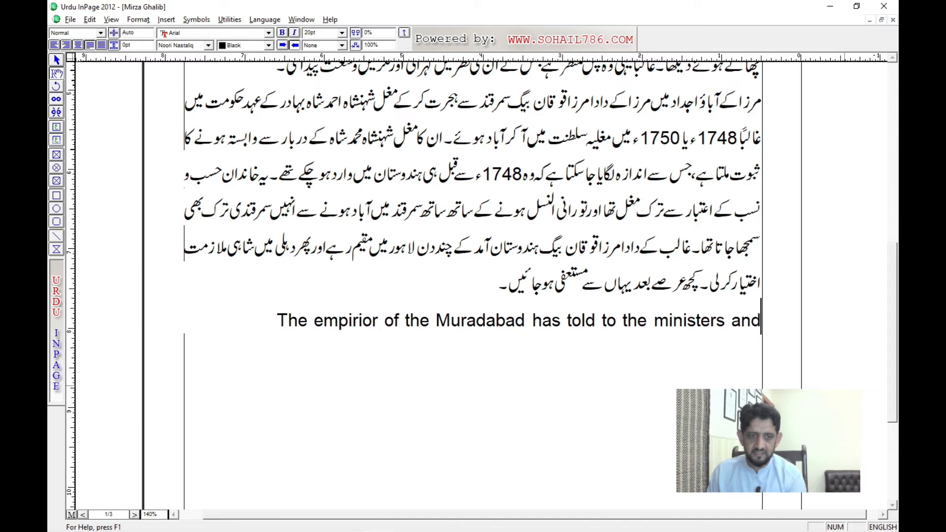
{"action": "key", "text": "BackSpace"}
{"action": "key", "text": "BackSpace"}
{"action": "type", "text": "d"}
{"action": "key", "text": "BackSpace"}
{"action": "key", "text": "BackSpace"}
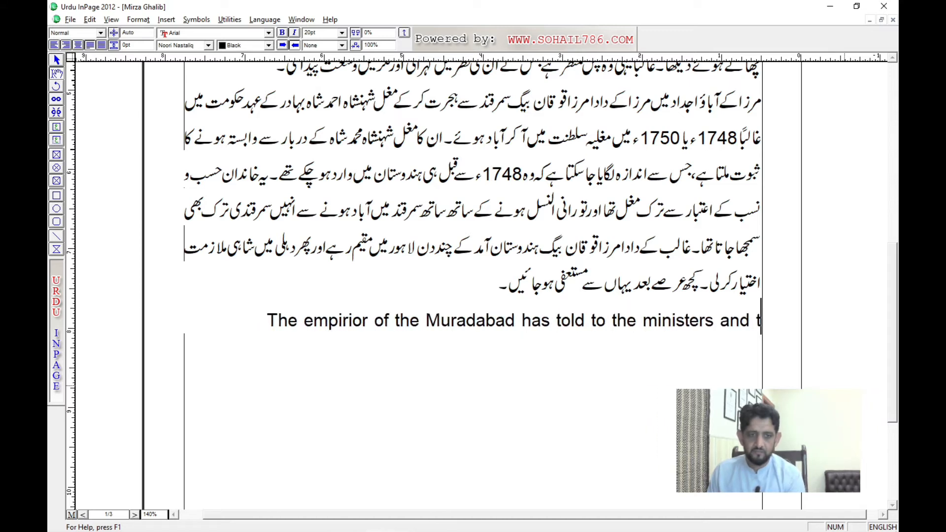
{"action": "type", "text": "do the all meetings"}
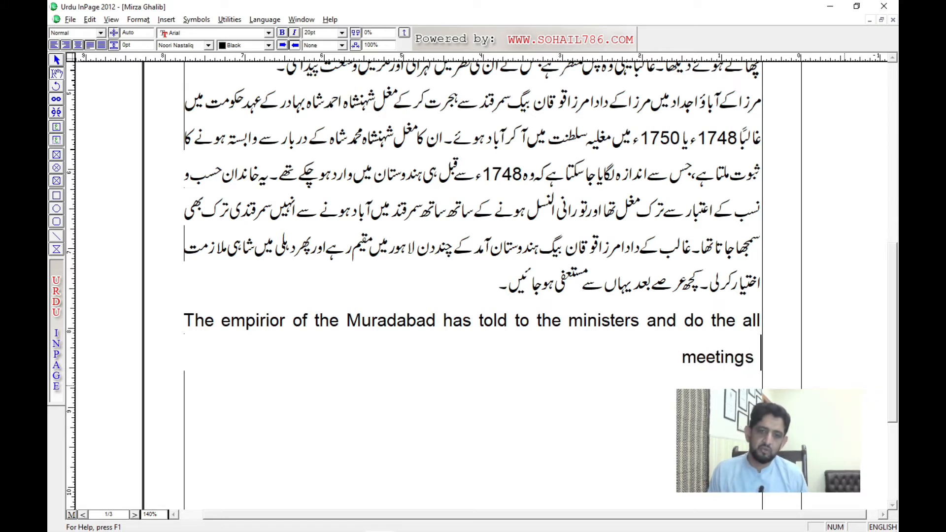
Step: Shorten the English sentence from its end back to "The empirior of the Muradabad ha"
{"action": "key", "text": "BackSpace"}
{"action": "key", "text": "BackSpace"}
{"action": "key", "text": "BackSpace"}
{"action": "key", "text": "BackSpace"}
{"action": "key", "text": "BackSpace"}
{"action": "key", "text": "BackSpace"}
{"action": "key", "text": "BackSpace"}
{"action": "key", "text": "BackSpace"}
{"action": "key", "text": "BackSpace"}
{"action": "key", "text": "BackSpace"}
{"action": "key", "text": "BackSpace"}
{"action": "key", "text": "BackSpace"}
{"action": "key", "text": "BackSpace"}
{"action": "key", "text": "BackSpace"}
{"action": "key", "text": "BackSpace"}
{"action": "key", "text": "BackSpace"}
{"action": "key", "text": "BackSpace"}
{"action": "key", "text": "BackSpace"}
{"action": "key", "text": "BackSpace"}
{"action": "key", "text": "BackSpace"}
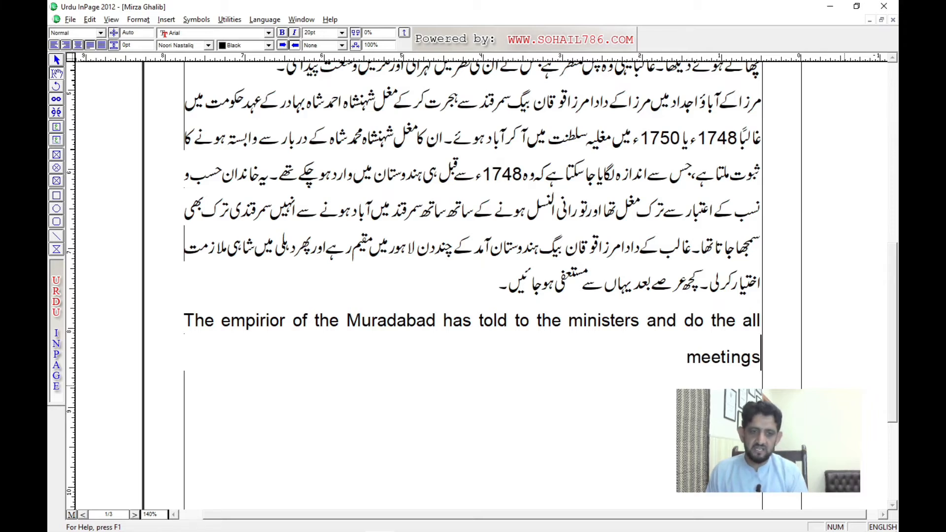
{"action": "key", "text": "BackSpace"}
{"action": "key", "text": "BackSpace"}
{"action": "key", "text": "BackSpace"}
{"action": "key", "text": "BackSpace"}
{"action": "key", "text": "BackSpace"}
{"action": "key", "text": "BackSpace"}
{"action": "key", "text": "BackSpace"}
{"action": "key", "text": "BackSpace"}
{"action": "key", "text": "BackSpace"}
{"action": "key", "text": "BackSpace"}
{"action": "key", "text": "BackSpace"}
{"action": "key", "text": "BackSpace"}
{"action": "key", "text": "BackSpace"}
{"action": "key", "text": "BackSpace"}
{"action": "key", "text": "BackSpace"}
{"action": "key", "text": "BackSpace"}
{"action": "key", "text": "BackSpace"}
{"action": "key", "text": "BackSpace"}
{"action": "key", "text": "BackSpace"}
{"action": "key", "text": "BackSpace"}
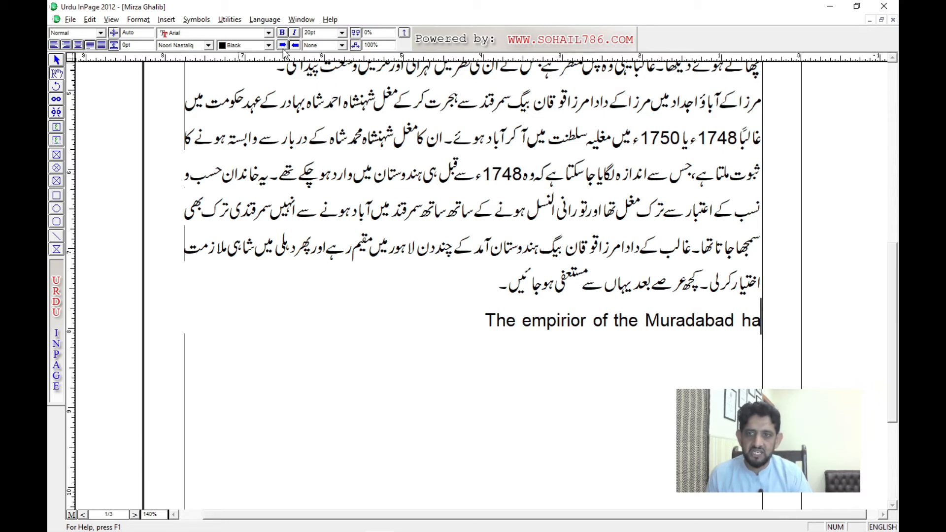
Step: Set the English line's paragraph direction to left-to-right
{"action": "left_click", "coordinate": [491, 189]}
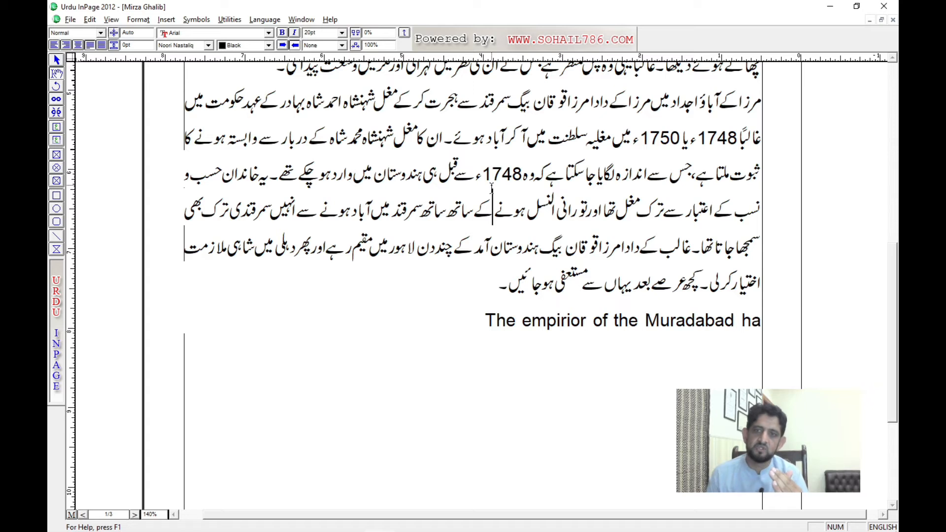
{"action": "left_click", "coordinate": [572, 324]}
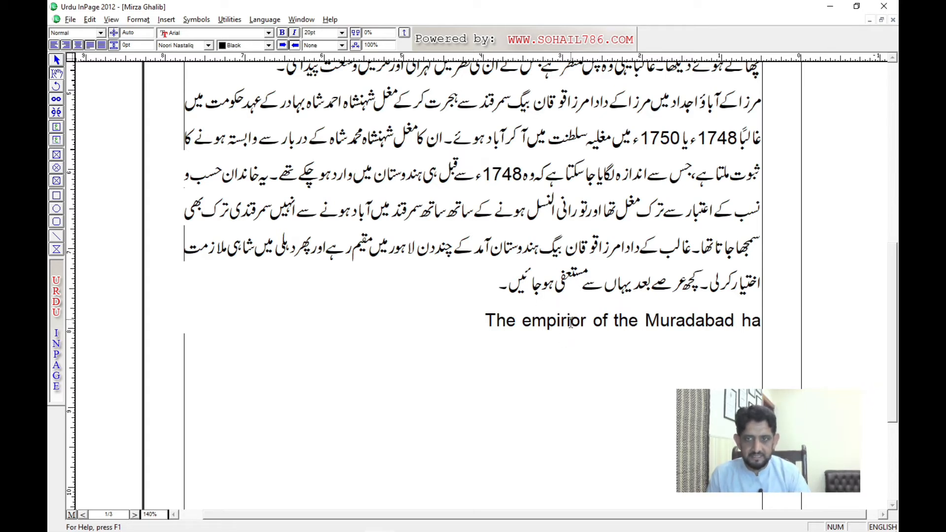
{"action": "left_click", "coordinate": [282, 47]}
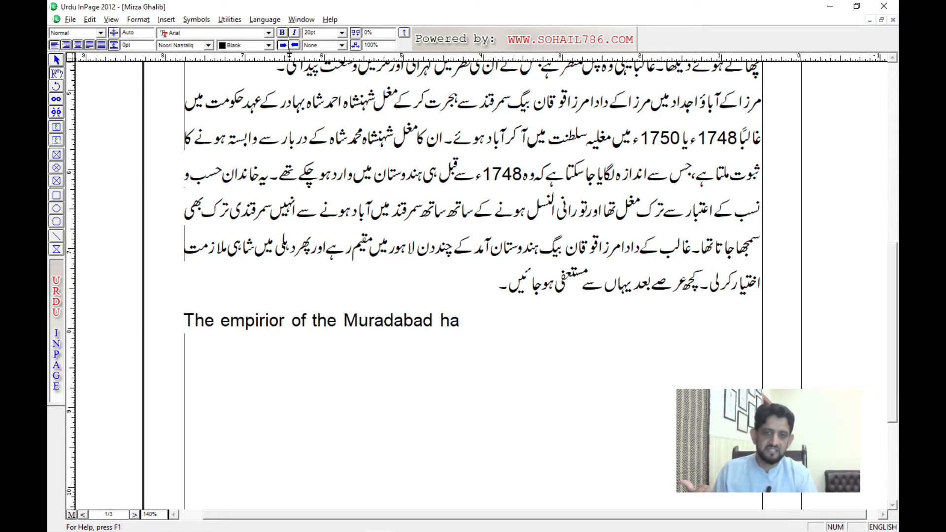
Step: Delete the whole English line below the Urdu body text
{"action": "left_click", "coordinate": [326, 331]}
{"action": "triple_click", "coordinate": [326, 331]}
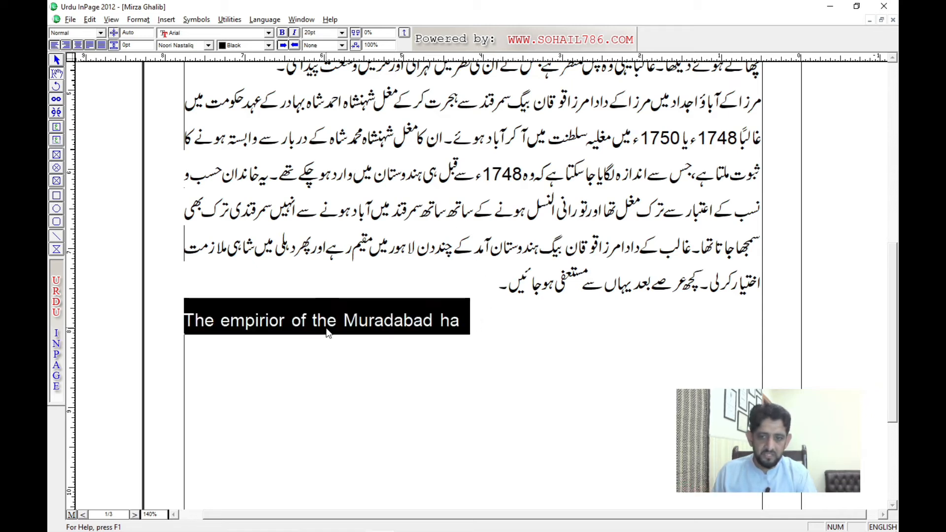
{"action": "key", "text": "Delete"}
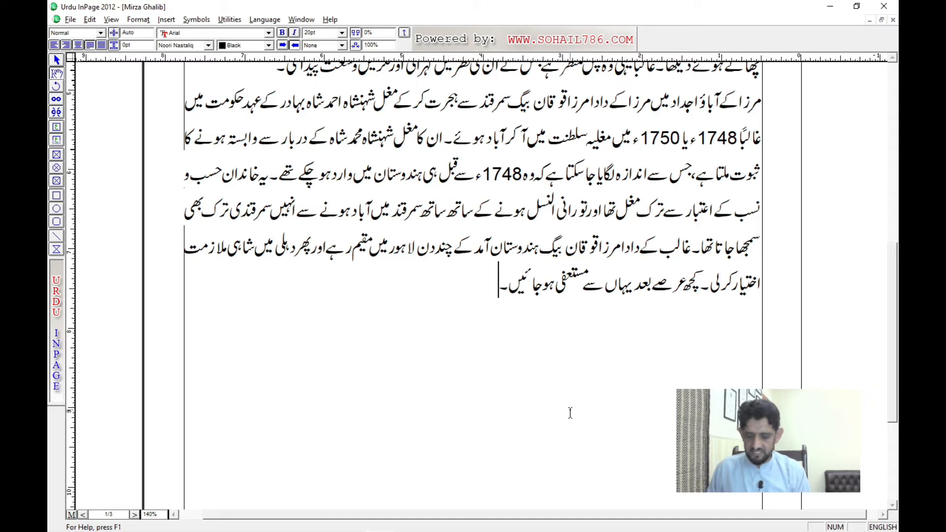
Step: Try Latin character alignment in the paragraph preferences, switch back to Arabic and close them without applying
{"action": "key", "text": "ctrl+m"}
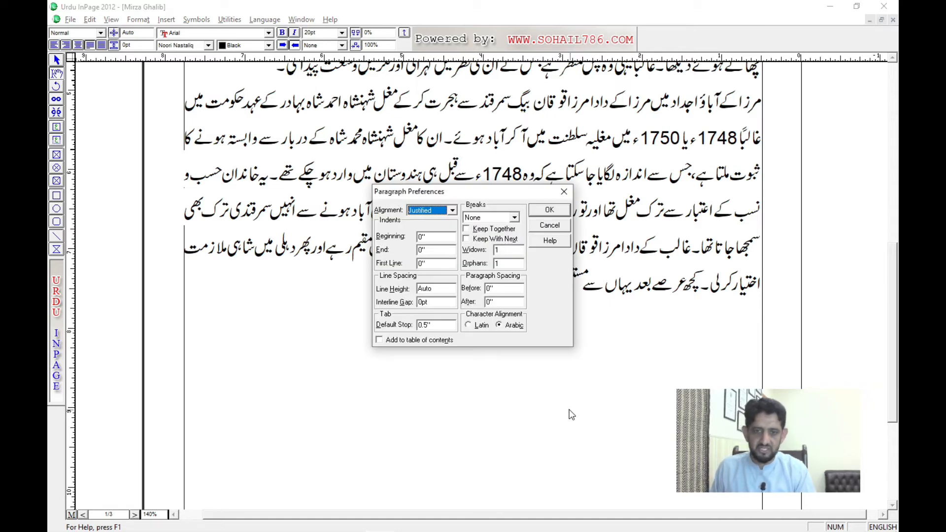
{"action": "left_click", "coordinate": [471, 326]}
{"action": "left_click", "coordinate": [501, 326]}
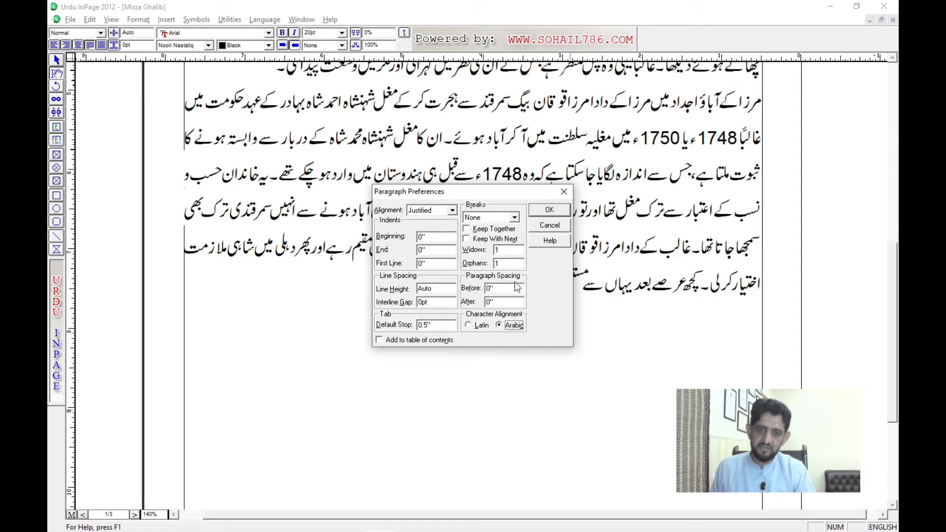
{"action": "left_click", "coordinate": [545, 227]}
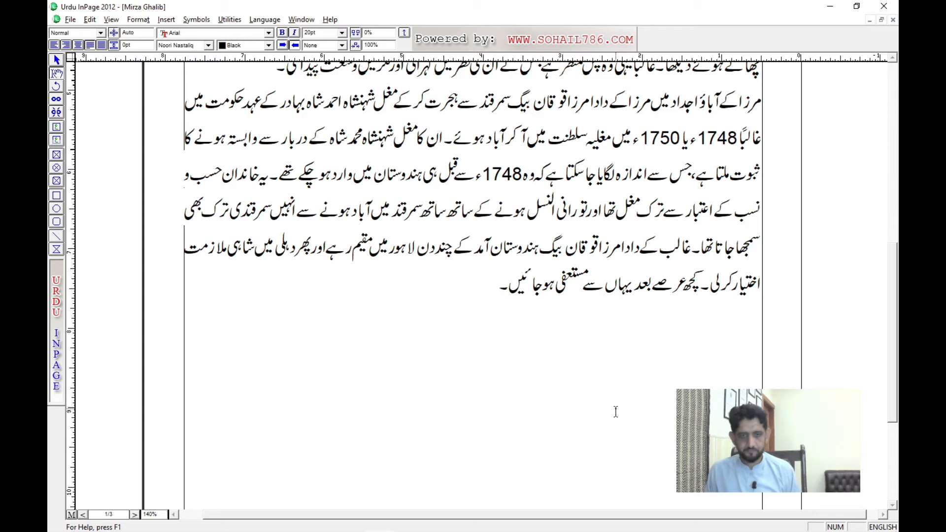
Step: Start a new line below the last line of the Urdu body text
{"action": "key", "text": "Home"}
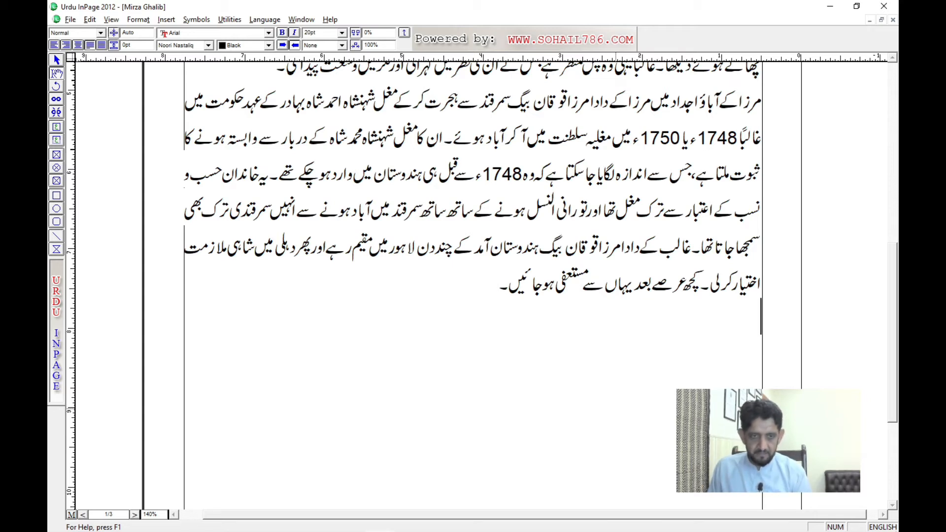
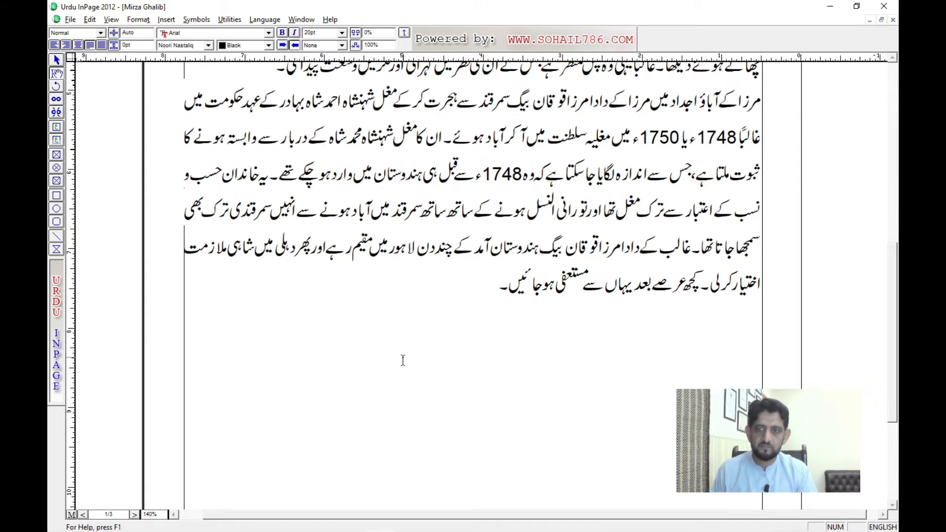
Step: Set the new line to left-to-right and write "The minister of the muradabad has told to all his officers that do all the meetings in-time"
{"action": "left_click", "coordinate": [283, 45]}
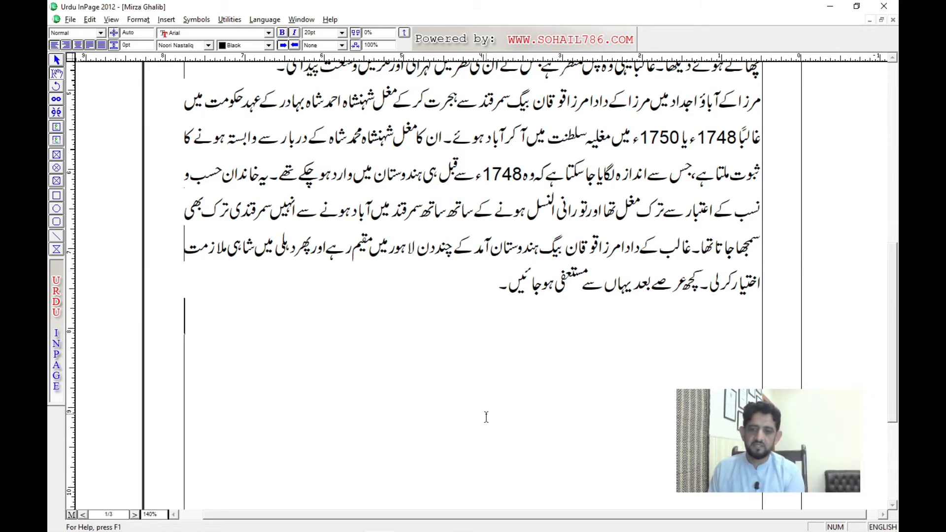
{"action": "type", "text": "The minister "}
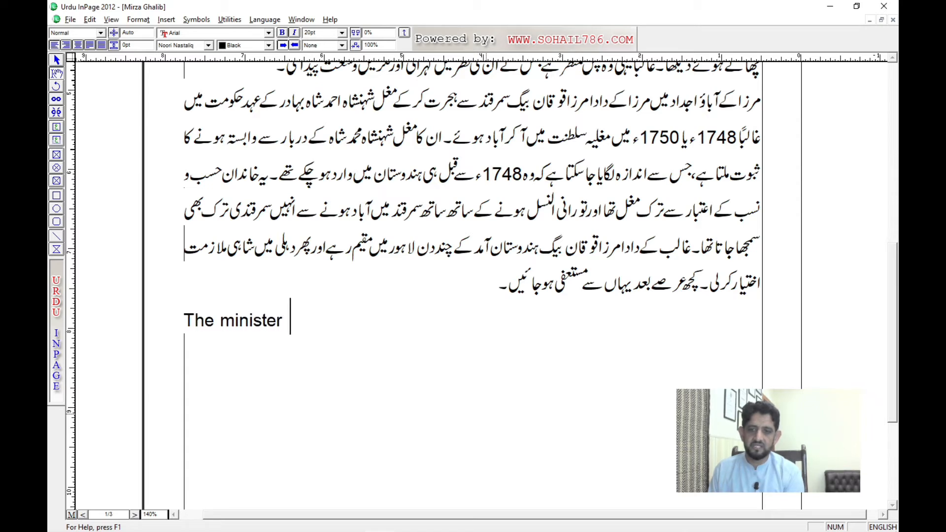
{"action": "type", "text": "of the "}
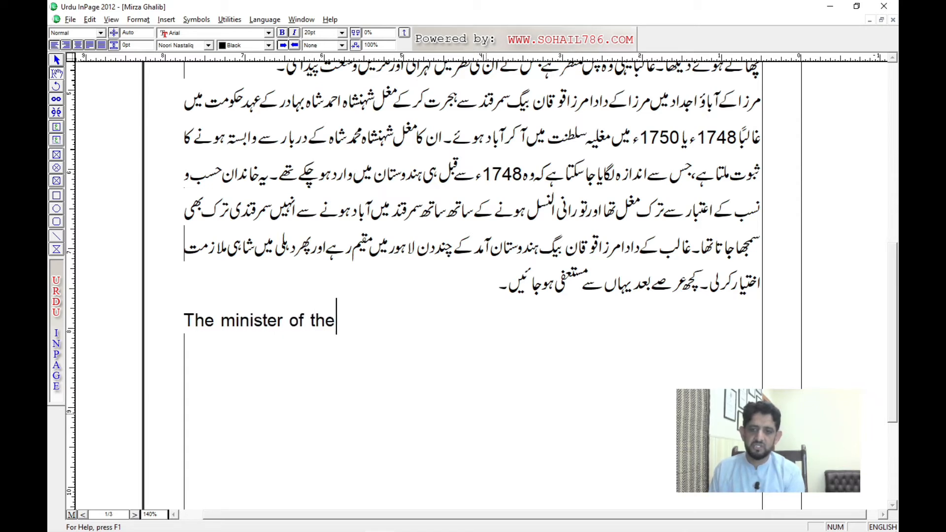
{"action": "type", "text": "murad"}
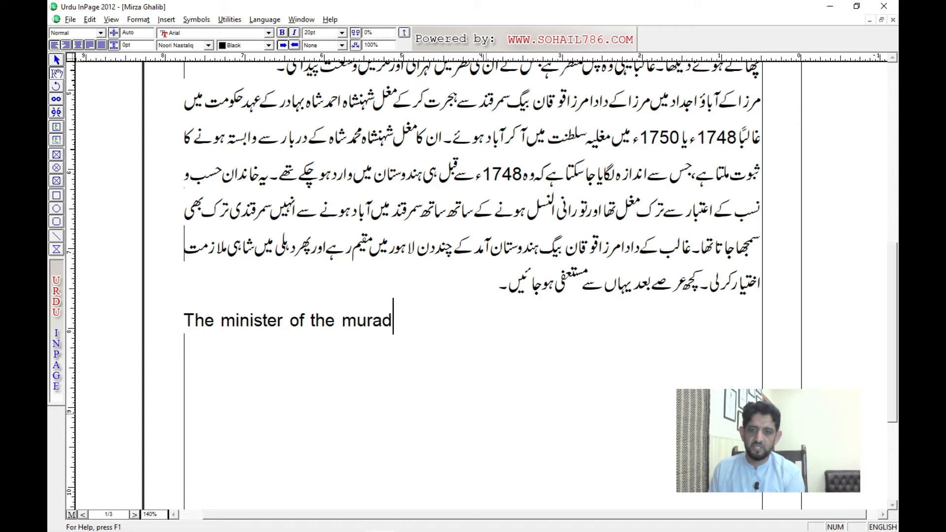
{"action": "type", "text": "abad has tol"}
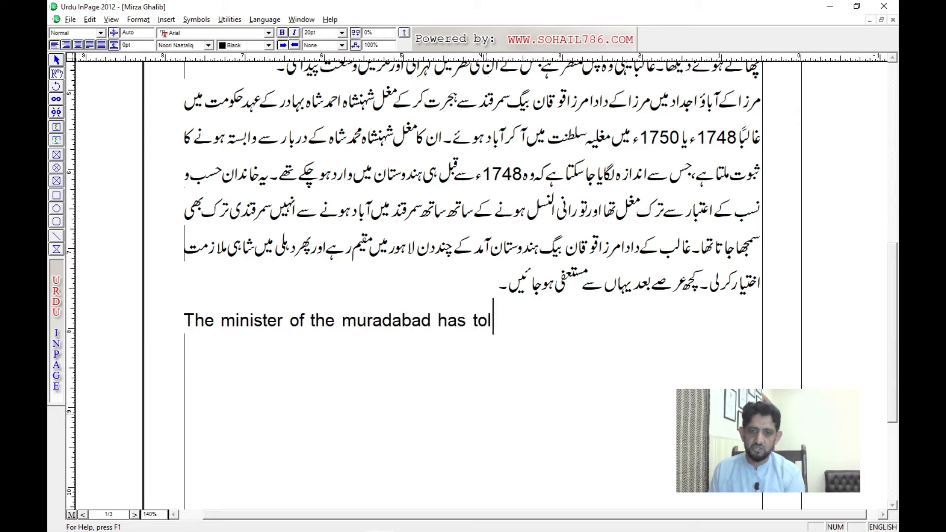
{"action": "type", "text": "d to all his ni"}
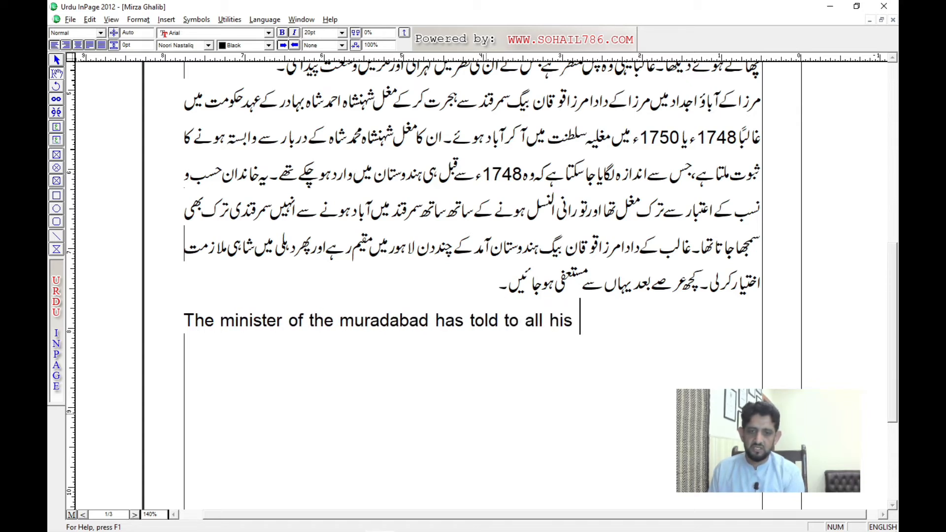
{"action": "key", "text": "BackSpace"}
{"action": "key", "text": "BackSpace"}
{"action": "type", "text": "offic"}
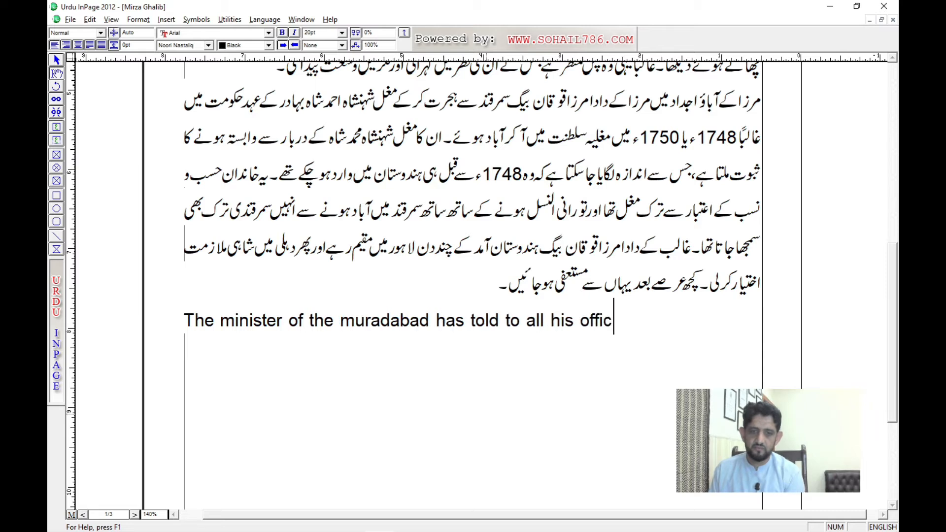
{"action": "type", "text": "ers that "}
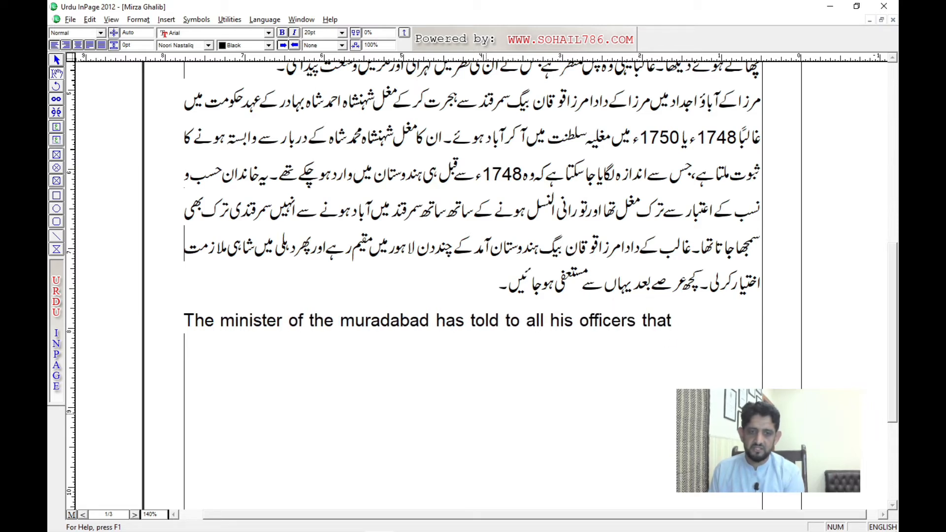
{"action": "type", "text": "do all the meet"}
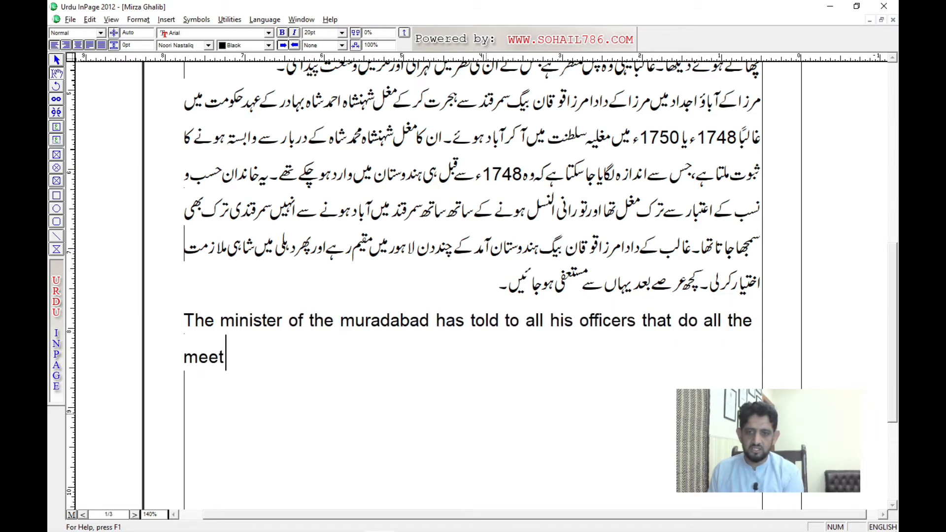
{"action": "type", "text": "ings on"}
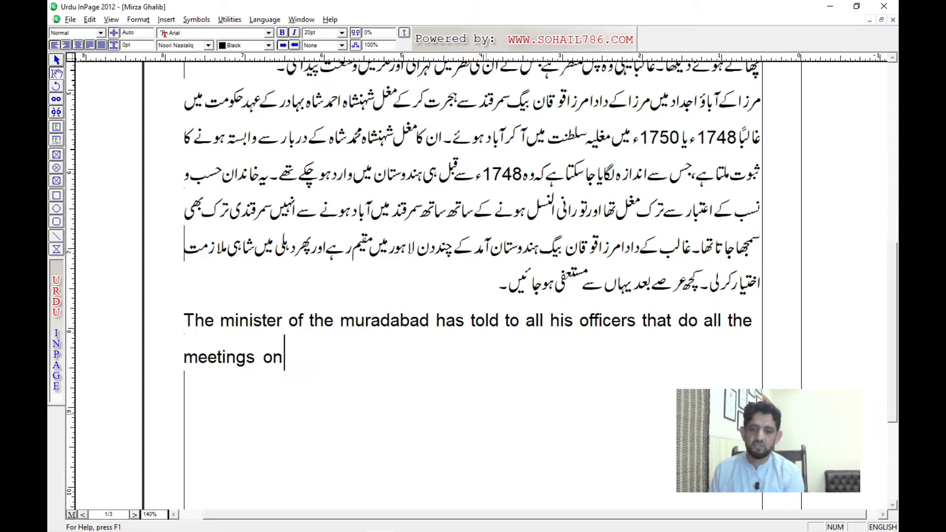
{"action": "key", "text": "BackSpace"}
{"action": "key", "text": "BackSpace"}
{"action": "type", "text": "in-time"}
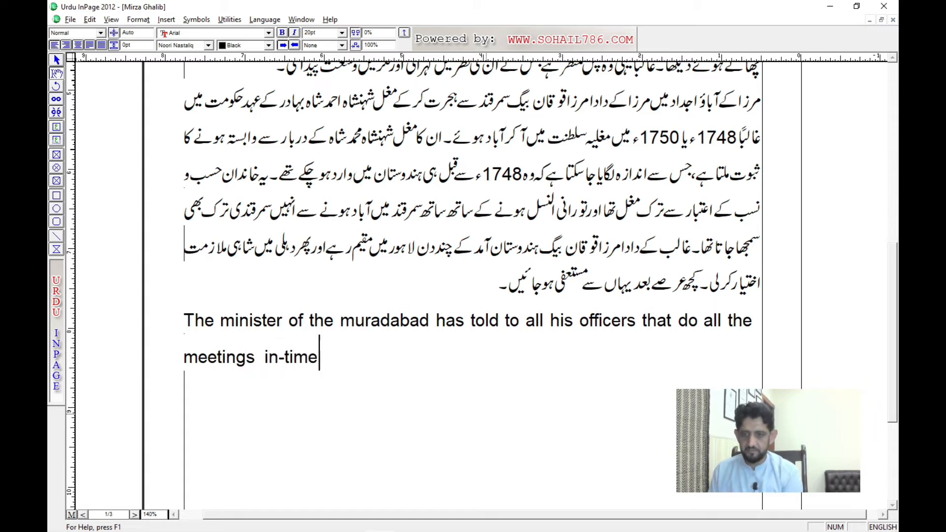
{"action": "type", "text": ". According "}
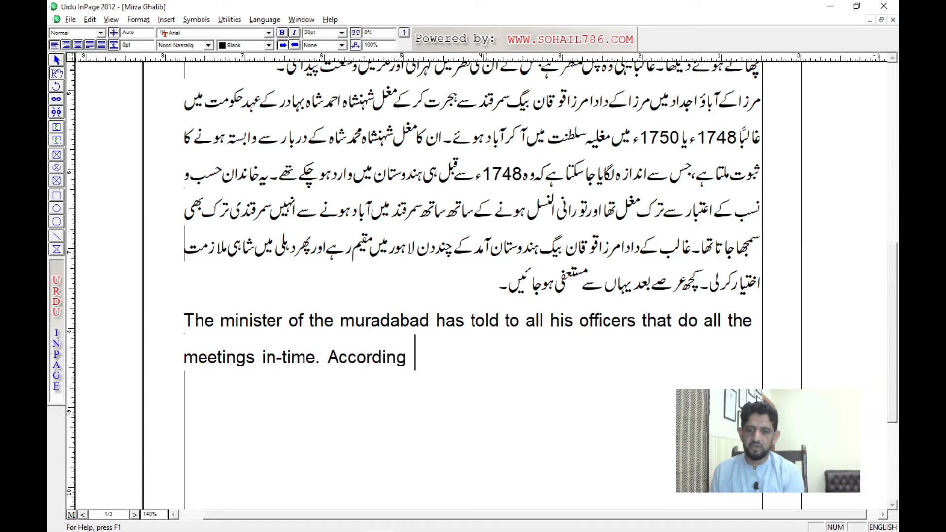
{"action": "type", "text": "to the law "}
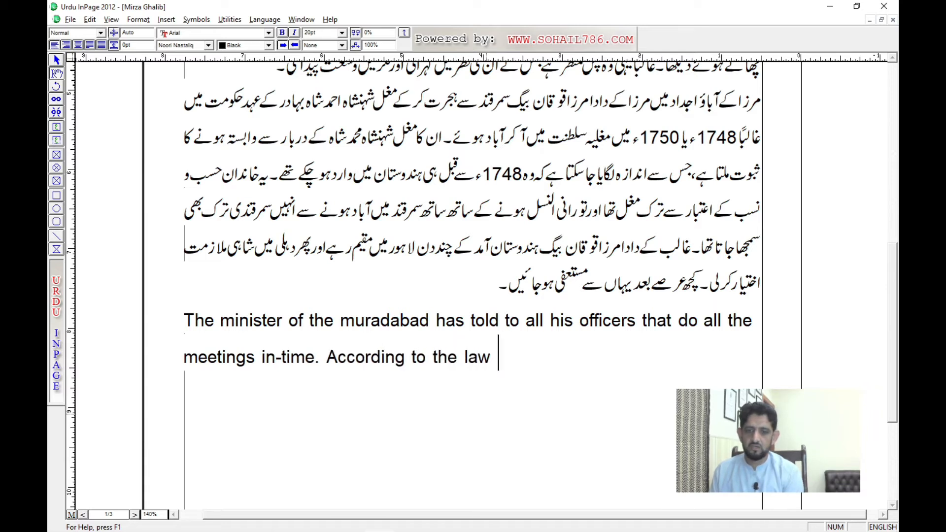
{"action": "type", "text": "of labour the"}
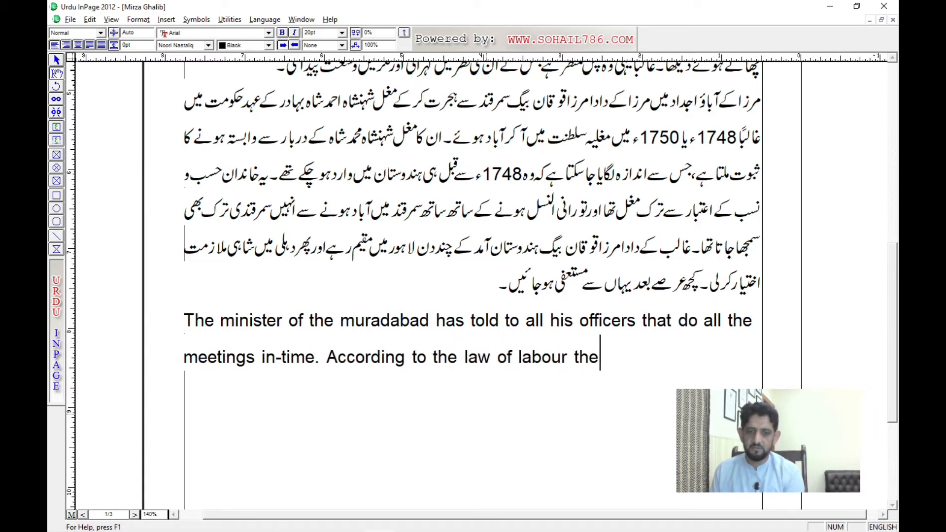
{"action": "type", "text": " labour is"}
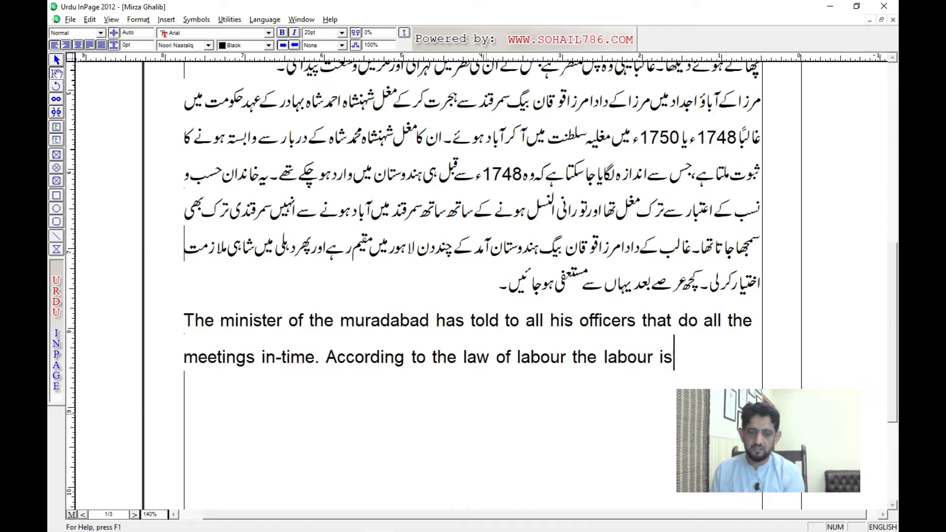
{"action": "type", "text": " not resp"}
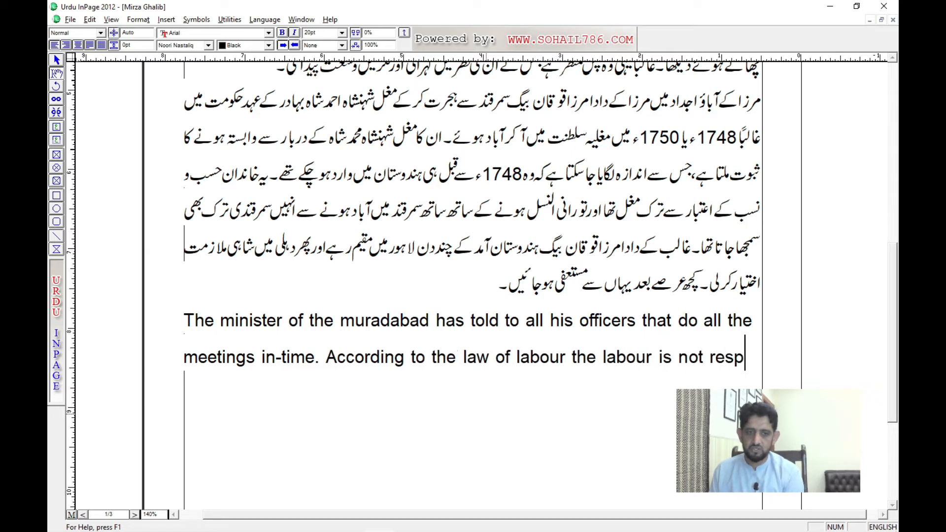
{"action": "type", "text": "ond"}
Step: End the sentence with a full stop and add "According to the law of labour the labour is not responsible for the great hazards."
{"action": "key", "text": "BackSpace"}
{"action": "type", "text": "sible"}
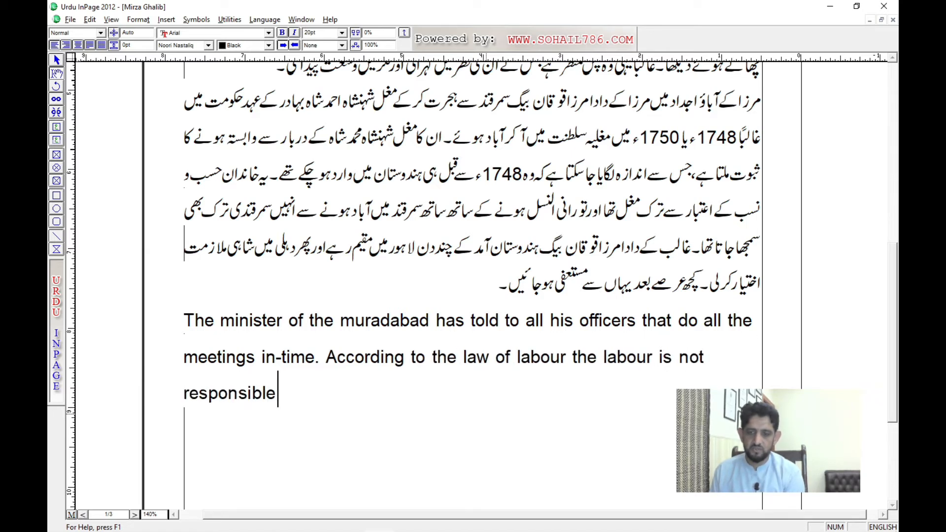
{"action": "type", "text": " f"}
{"action": "key", "text": "BackSpace"}
{"action": "type", "text": "foor t"}
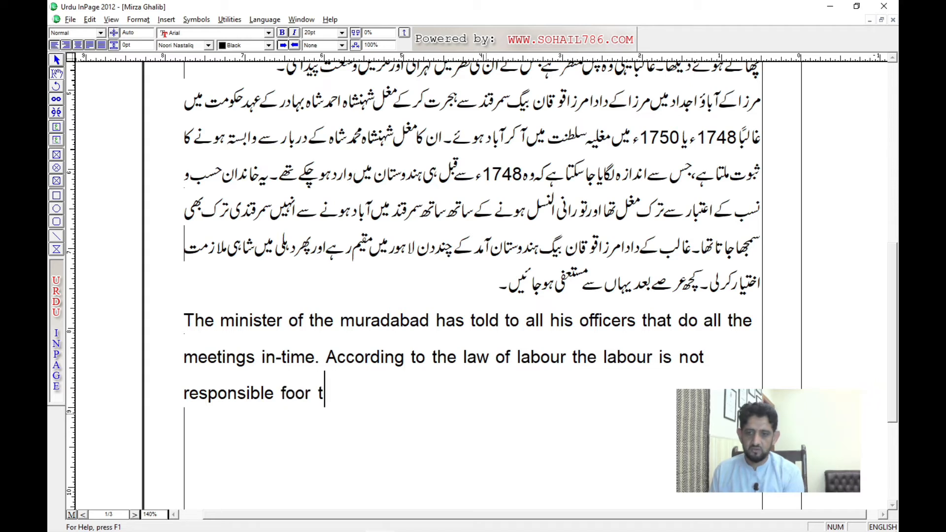
{"action": "key", "text": "BackSpace"}
{"action": "key", "text": "BackSpace"}
{"action": "key", "text": "BackSpace"}
{"action": "key", "text": "BackSpace"}
{"action": "type", "text": "r"}
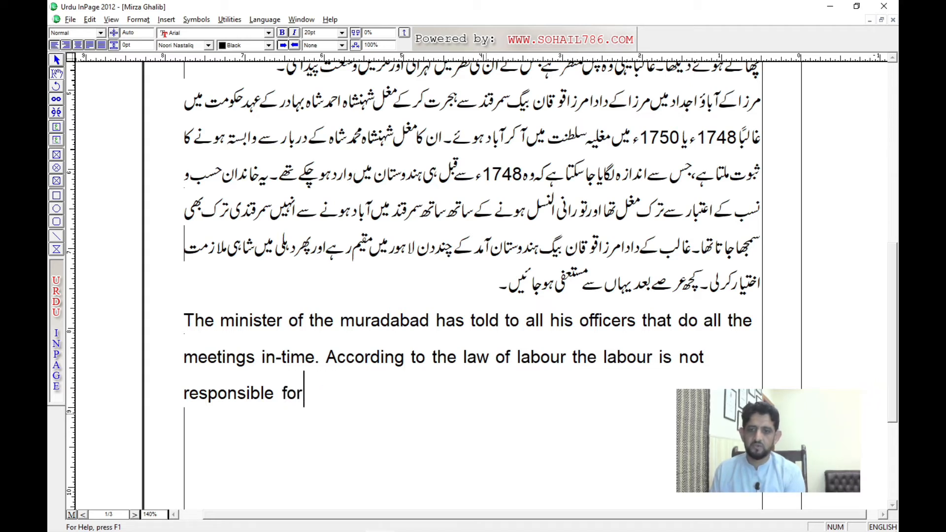
{"action": "type", "text": " the great ha"}
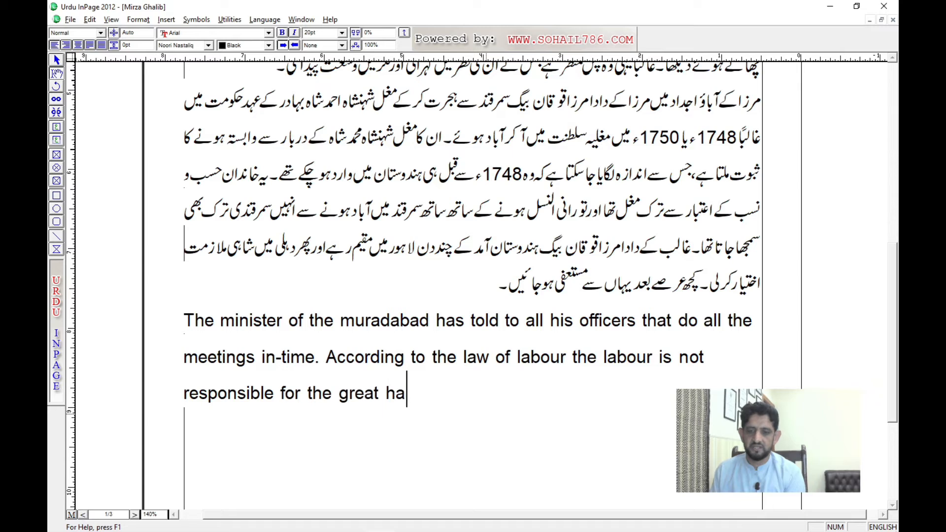
{"action": "type", "text": "zards."}
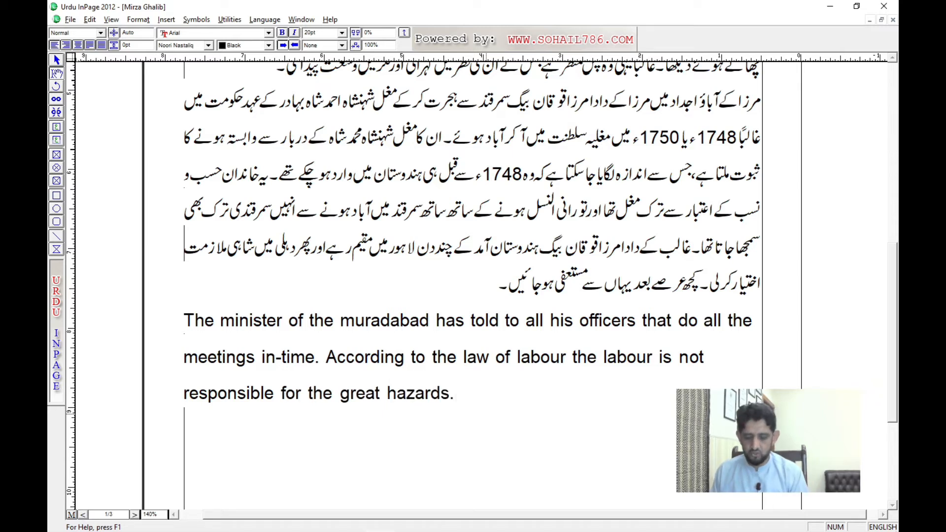
Step: Justify the whole English paragraph below the Urdu body text and deselect it
{"action": "key", "text": "ctrl+shift+Up"}
{"action": "key", "text": "ctrl+shift+j"}
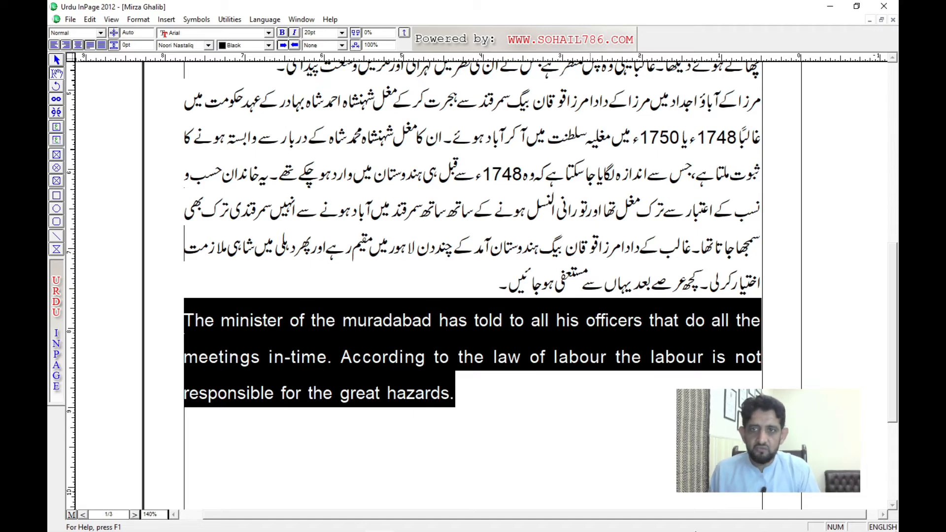
{"action": "left_click", "coordinate": [489, 160]}
Step: Try a 14 pt font size on the whole Urdu title above the body text
{"action": "scroll", "coordinate": [473, 192], "scroll_direction": "up", "scroll_amount": 5}
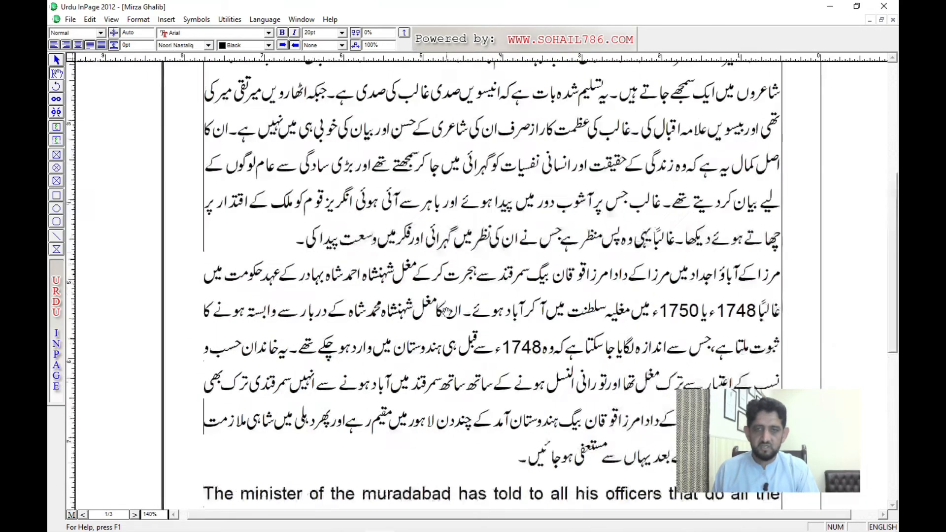
{"action": "left_click_drag", "start_coordinate": [472, 194], "coordinate": [440, 308]}
{"action": "left_click_drag", "start_coordinate": [422, 181], "coordinate": [423, 236]}
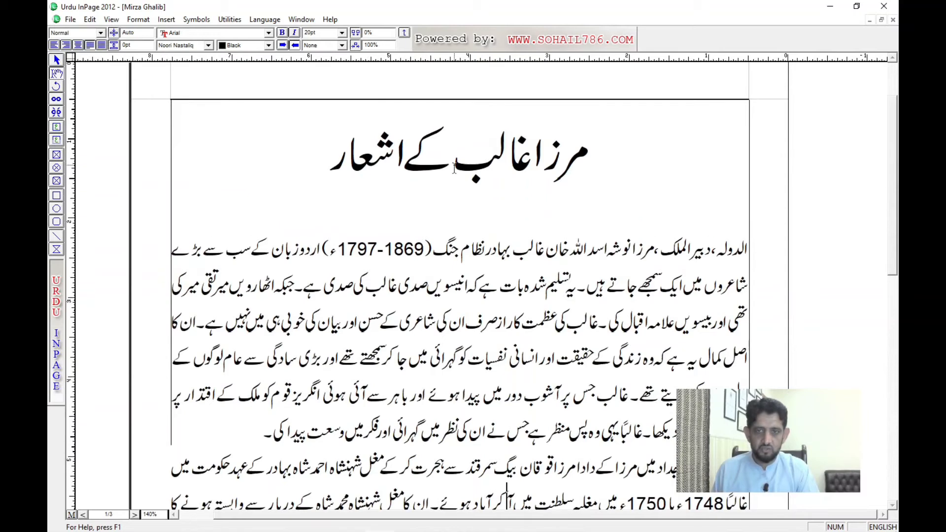
{"action": "triple_click", "coordinate": [455, 160]}
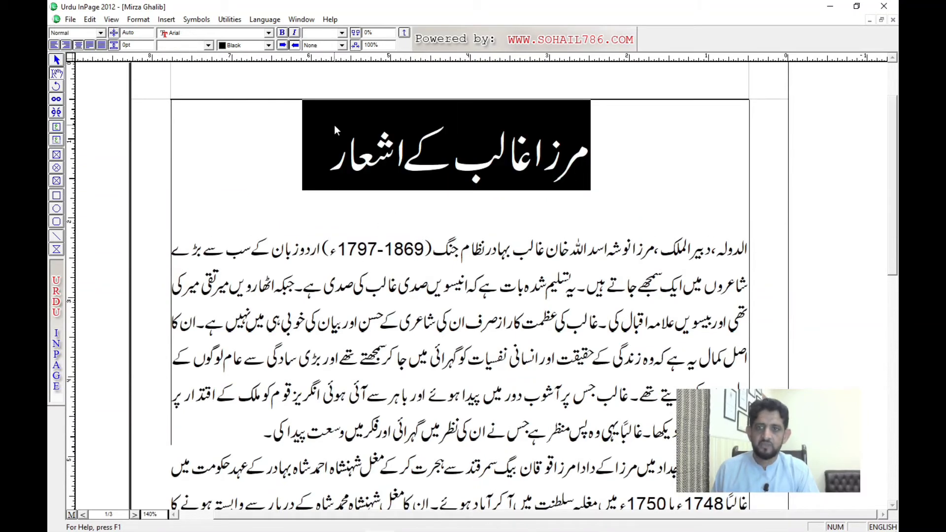
{"action": "left_click", "coordinate": [342, 33]}
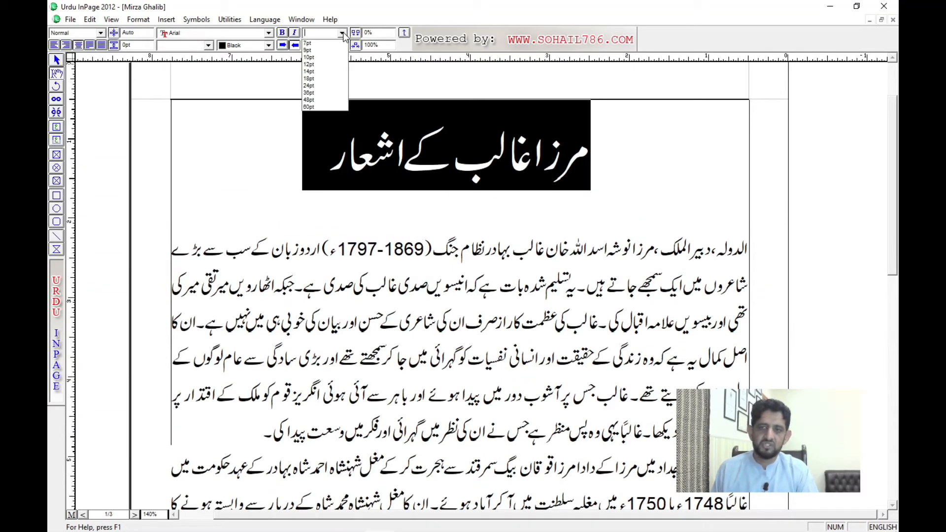
{"action": "left_click", "coordinate": [322, 72]}
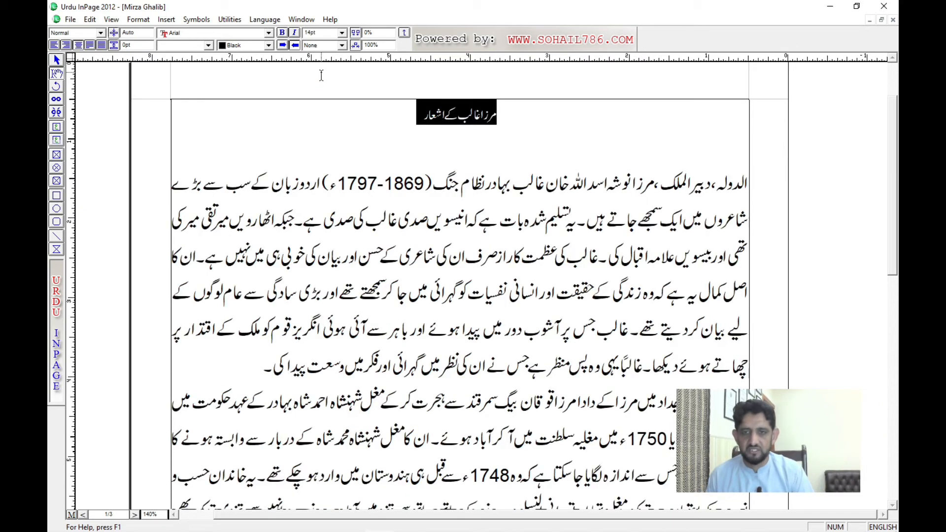
{"action": "left_click", "coordinate": [396, 194]}
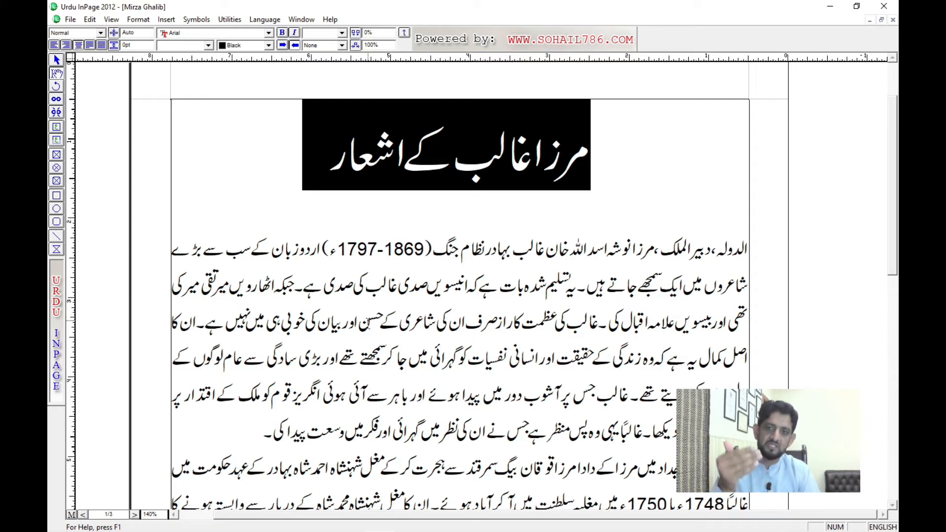
Step: Review the paragraph style, font, colour and size settings for the selected Urdu title
{"action": "left_click", "coordinate": [84, 33]}
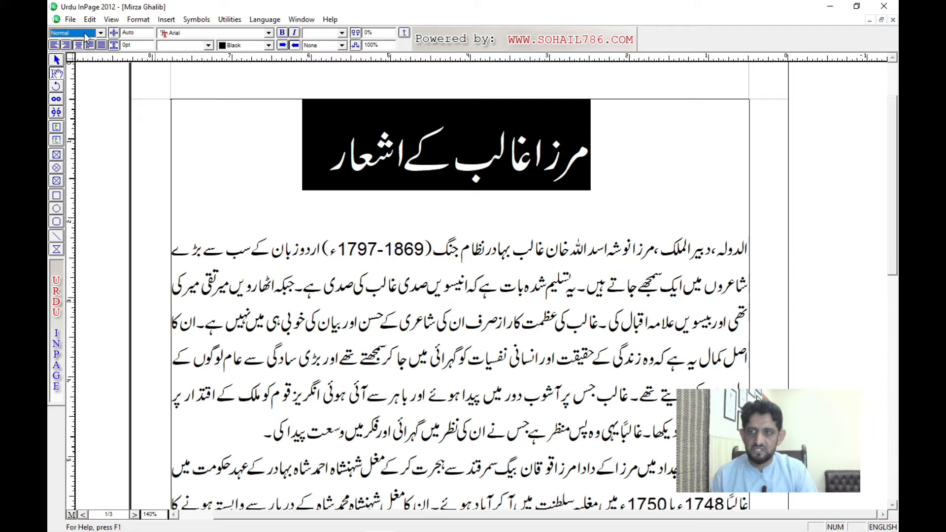
{"action": "left_click", "coordinate": [186, 33]}
{"action": "left_click", "coordinate": [185, 33]}
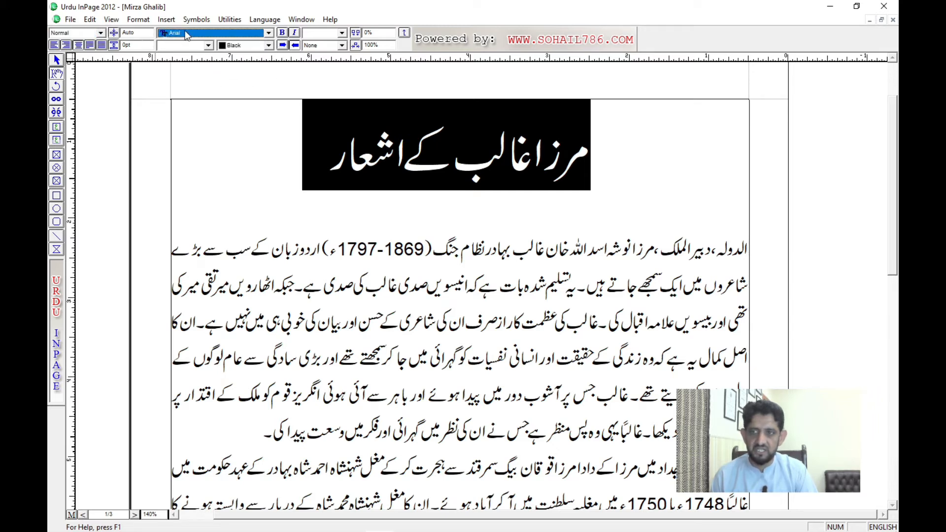
{"action": "left_click", "coordinate": [189, 47]}
{"action": "left_click", "coordinate": [189, 49]}
{"action": "left_click", "coordinate": [257, 46]}
{"action": "left_click", "coordinate": [256, 46]}
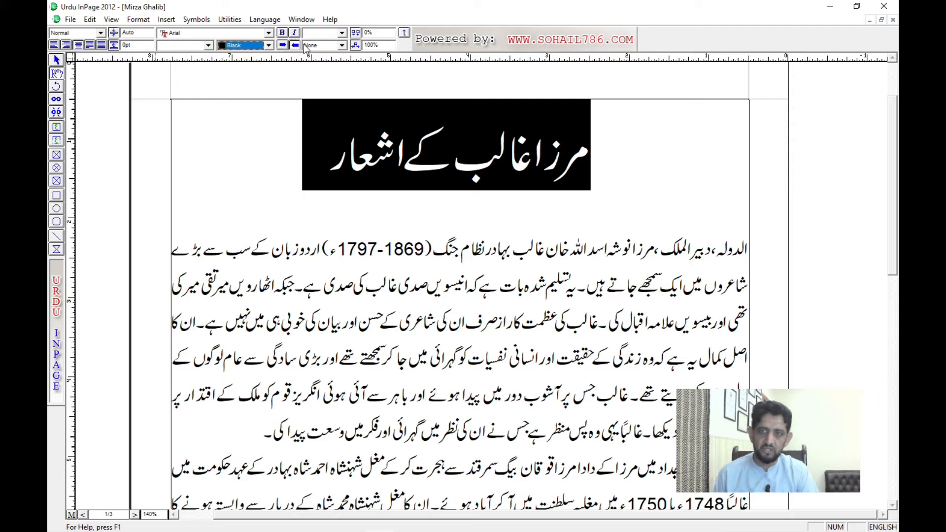
{"action": "left_click", "coordinate": [330, 34]}
{"action": "left_click", "coordinate": [339, 33]}
{"action": "left_click", "coordinate": [340, 33]}
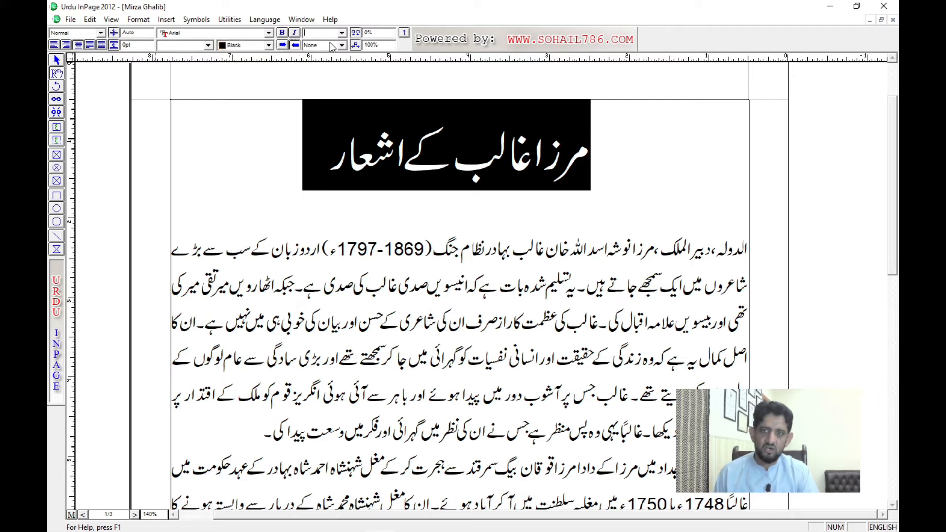
Step: Apply a Single underline to the Urdu title and deselect it
{"action": "left_click", "coordinate": [330, 46]}
{"action": "left_click", "coordinate": [329, 46]}
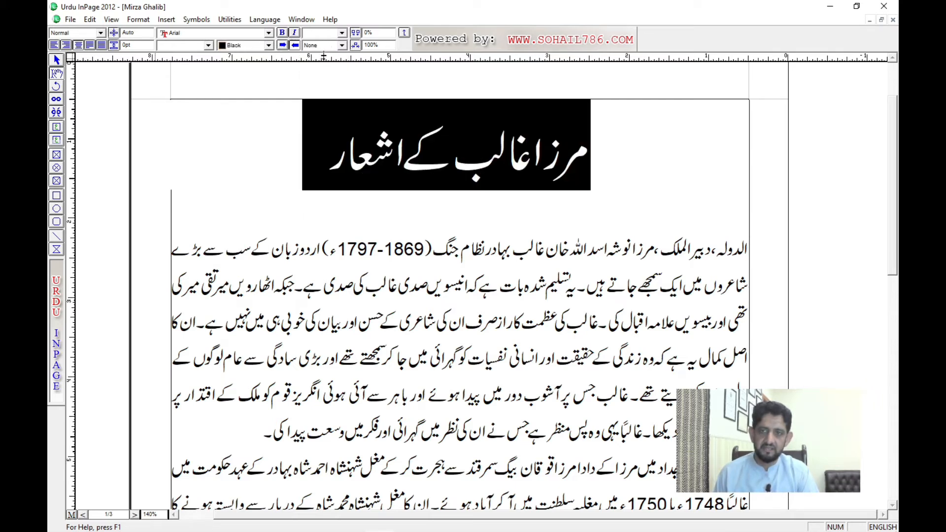
{"action": "left_click", "coordinate": [327, 46]}
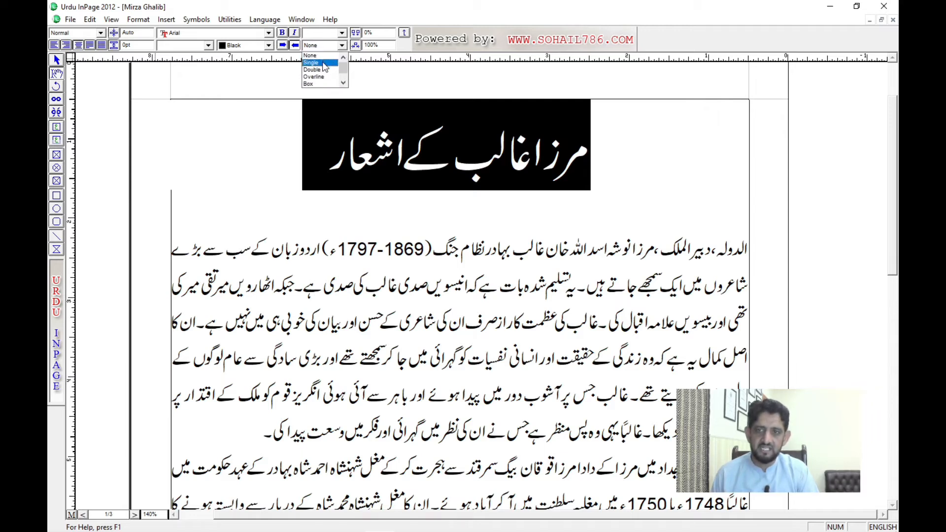
{"action": "left_click", "coordinate": [325, 63]}
{"action": "left_click", "coordinate": [470, 172]}
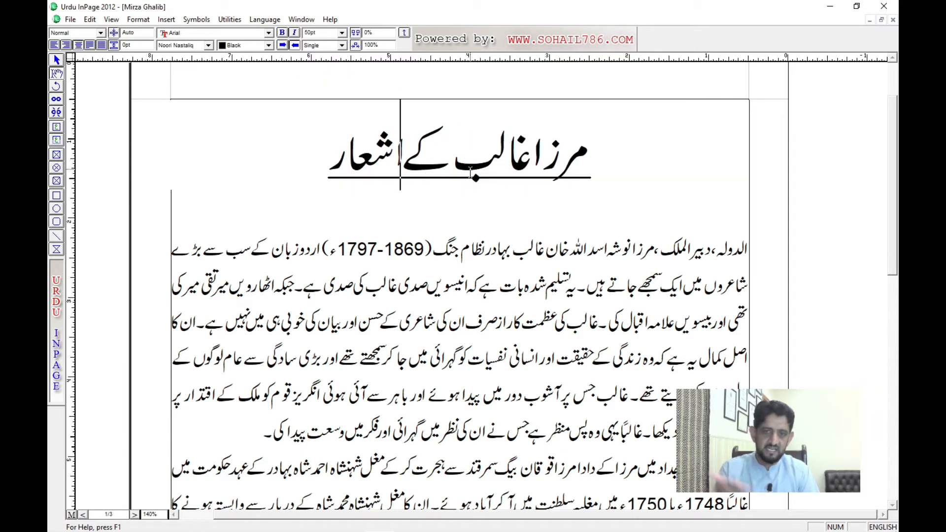
Step: Try a Double underline and then an Overline on the whole Urdu title above the body text
{"action": "triple_click", "coordinate": [470, 173]}
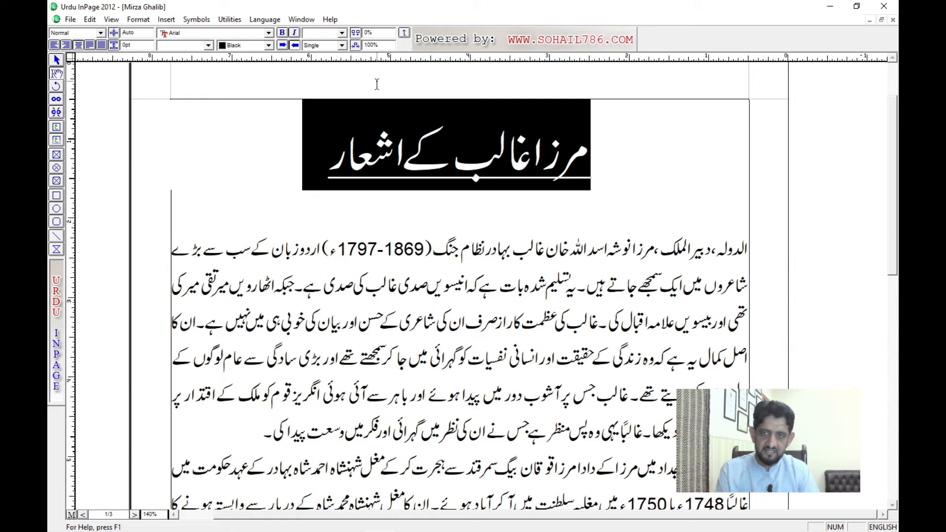
{"action": "left_click", "coordinate": [322, 46]}
{"action": "left_click", "coordinate": [322, 63]}
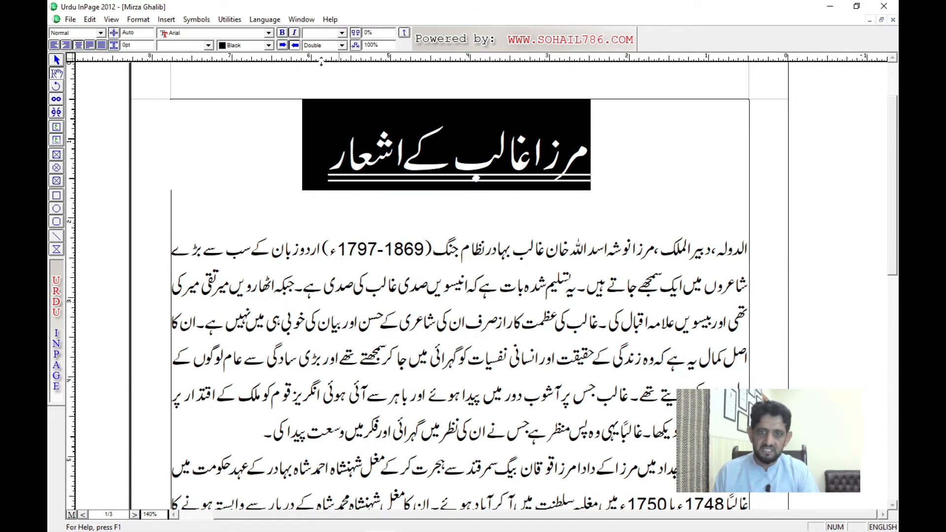
{"action": "left_click", "coordinate": [323, 46]}
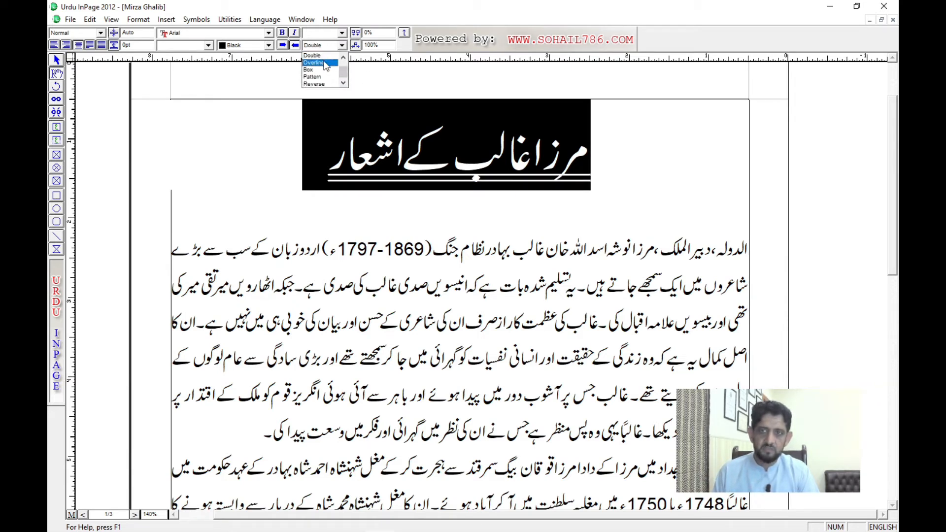
{"action": "left_click", "coordinate": [324, 63]}
Step: Apply the Box line style around the whole Urdu title
{"action": "left_click", "coordinate": [323, 45]}
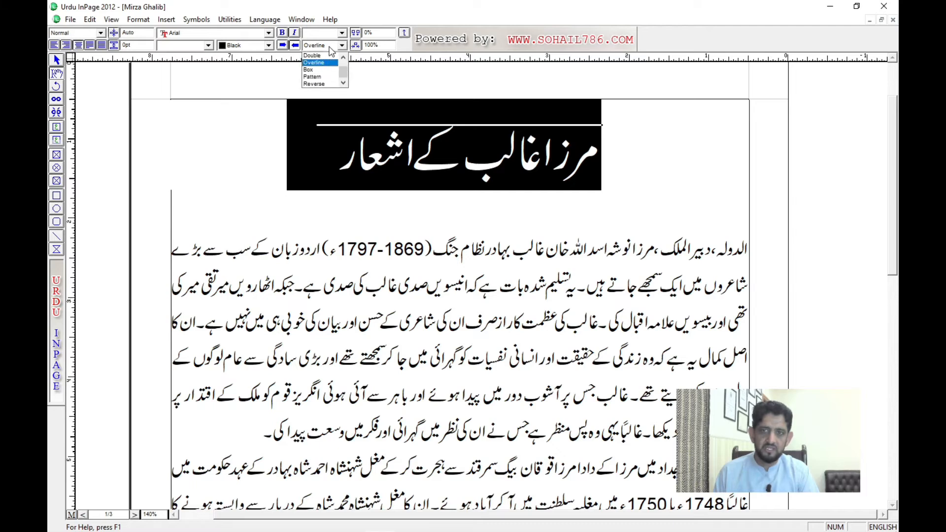
{"action": "left_click", "coordinate": [325, 70]}
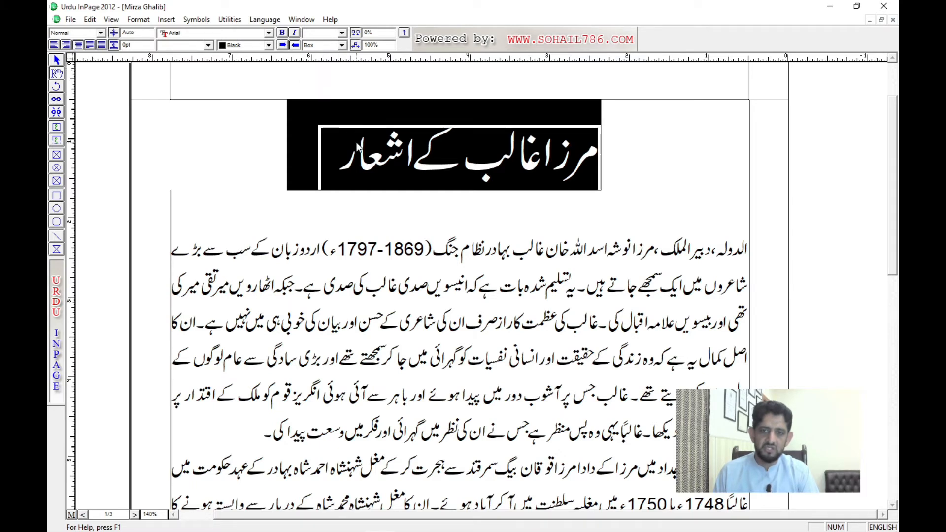
{"action": "left_click", "coordinate": [434, 170]}
{"action": "key", "text": "ctrl+a"}
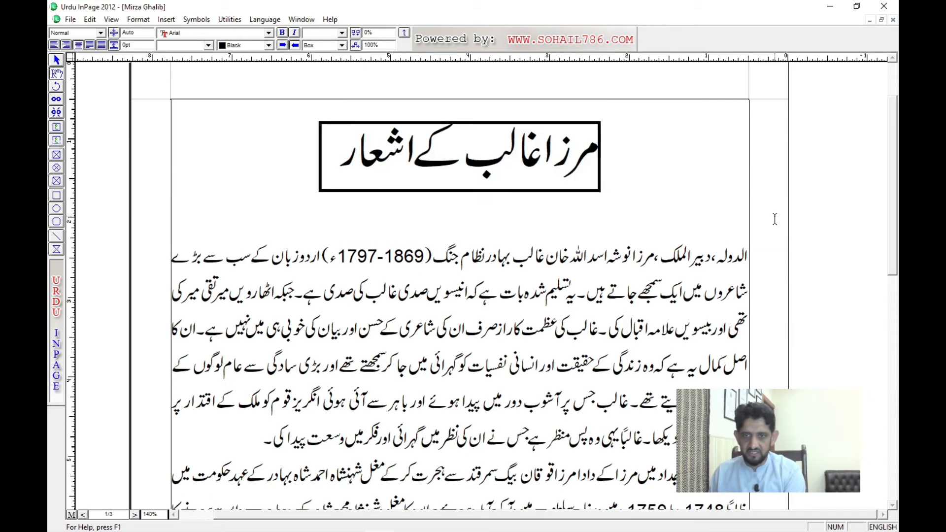
{"action": "key", "text": "Delete"}
{"action": "key", "text": "ctrl+z"}
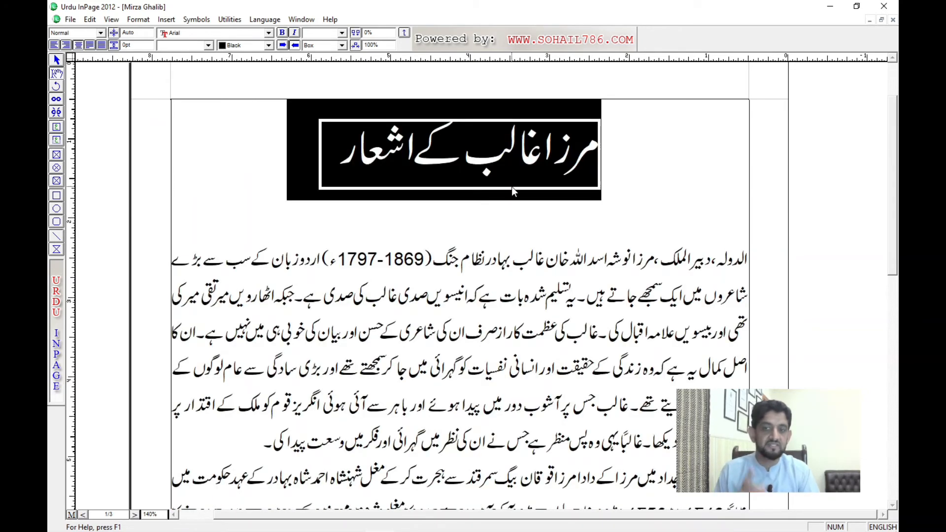
Step: Try the Aasaar font and then the Akram Italic font on the boxed Urdu title
{"action": "left_click", "coordinate": [430, 173]}
{"action": "key", "text": "ctrl+a"}
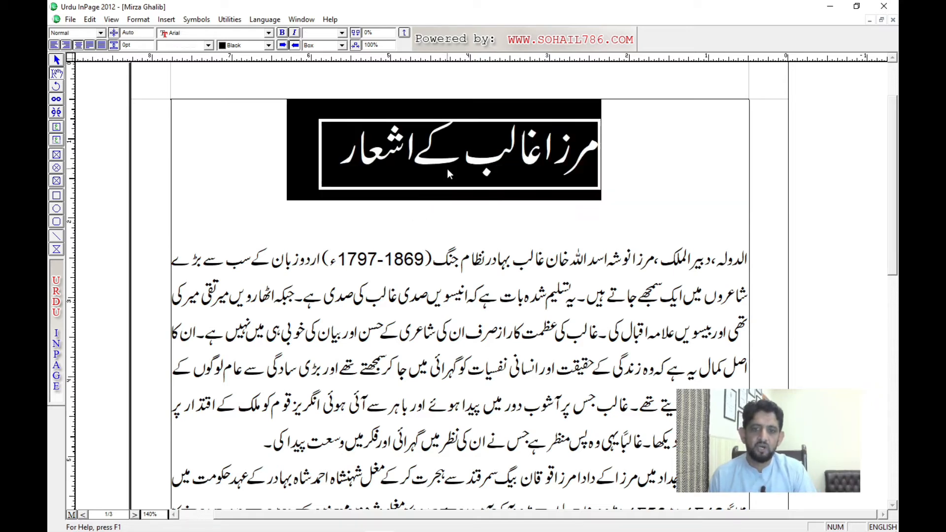
{"action": "left_click", "coordinate": [209, 44]}
{"action": "left_click", "coordinate": [182, 78]}
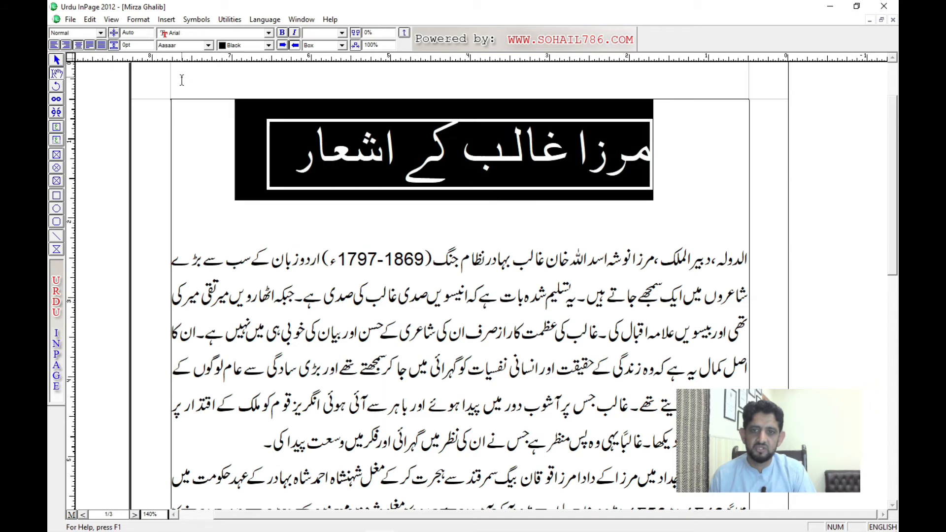
{"action": "left_click", "coordinate": [208, 45]}
{"action": "scroll", "coordinate": [192, 64], "scroll_direction": "down", "scroll_amount": 1}
{"action": "left_click", "coordinate": [192, 69]}
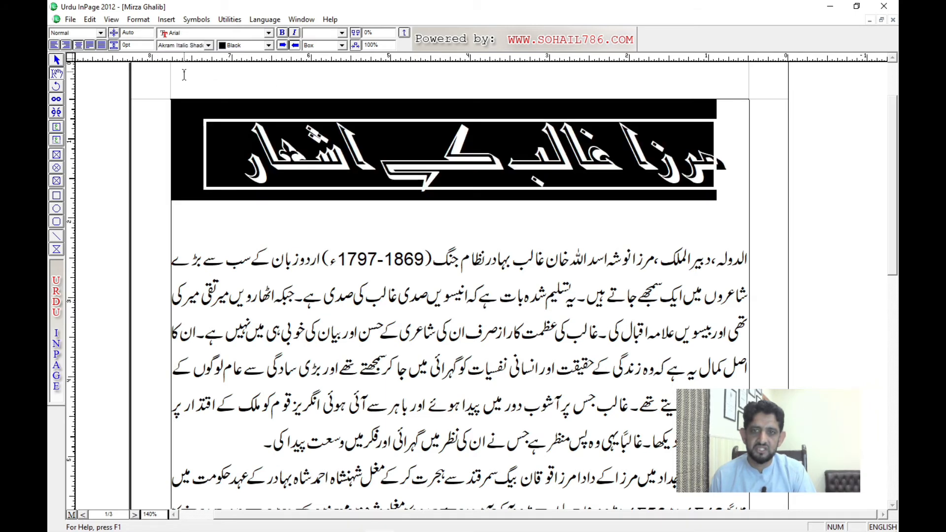
Step: Set the boxed Urdu title in the Diwani font and deselect it
{"action": "left_click", "coordinate": [189, 47]}
{"action": "scroll", "coordinate": [189, 62], "scroll_direction": "down", "scroll_amount": 2}
{"action": "left_click", "coordinate": [188, 71]}
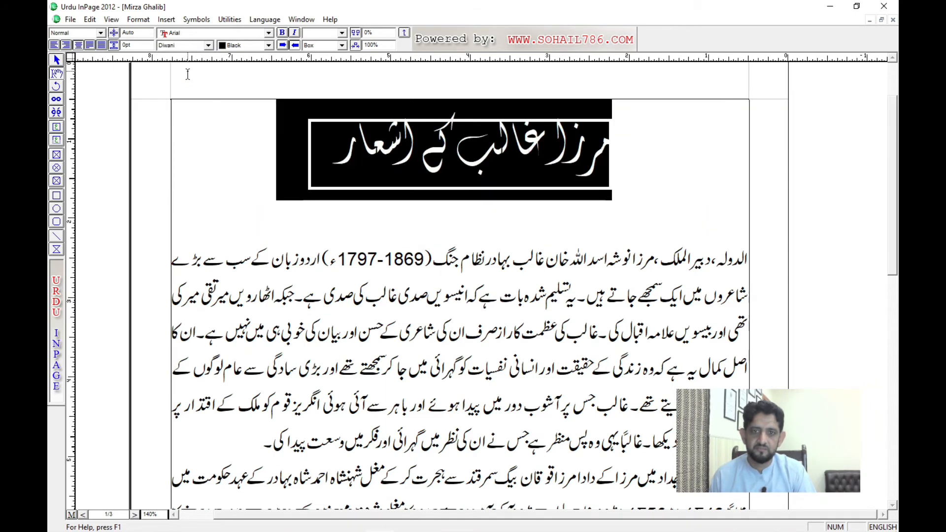
{"action": "left_click", "coordinate": [437, 139]}
{"action": "left_click", "coordinate": [465, 164]}
{"action": "triple_click", "coordinate": [465, 164]}
{"action": "left_click", "coordinate": [190, 48]}
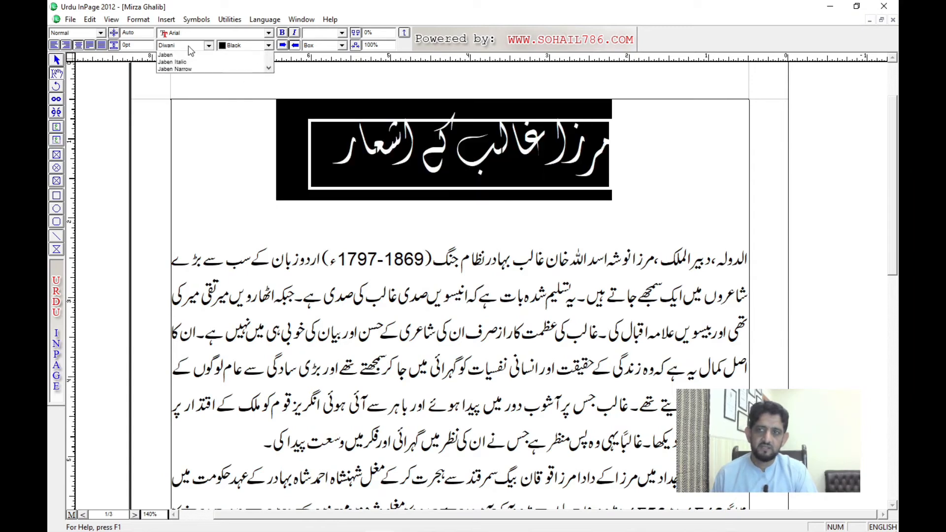
{"action": "left_click", "coordinate": [190, 47]}
{"action": "left_click", "coordinate": [458, 165]}
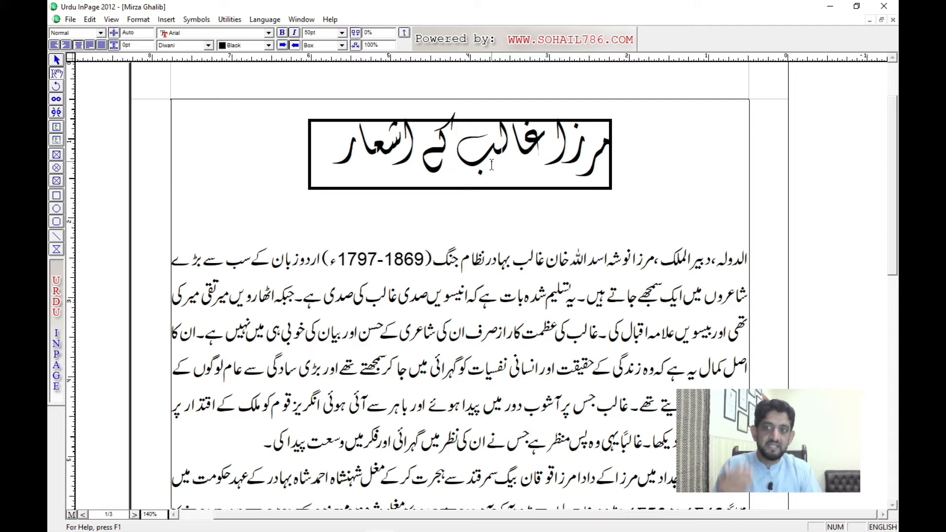
Step: Set the whole Urdu title's font to Noori Nastaliq
{"action": "triple_click", "coordinate": [468, 164]}
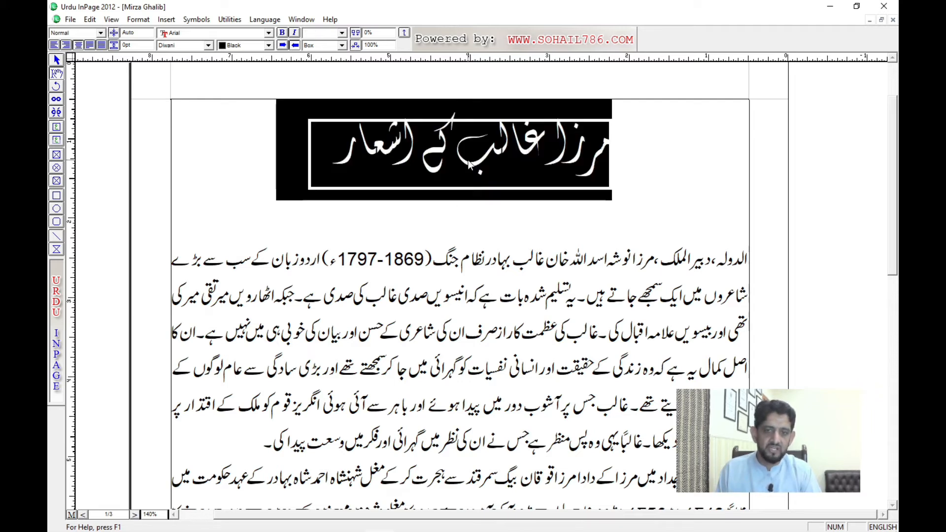
{"action": "left_click", "coordinate": [196, 45]}
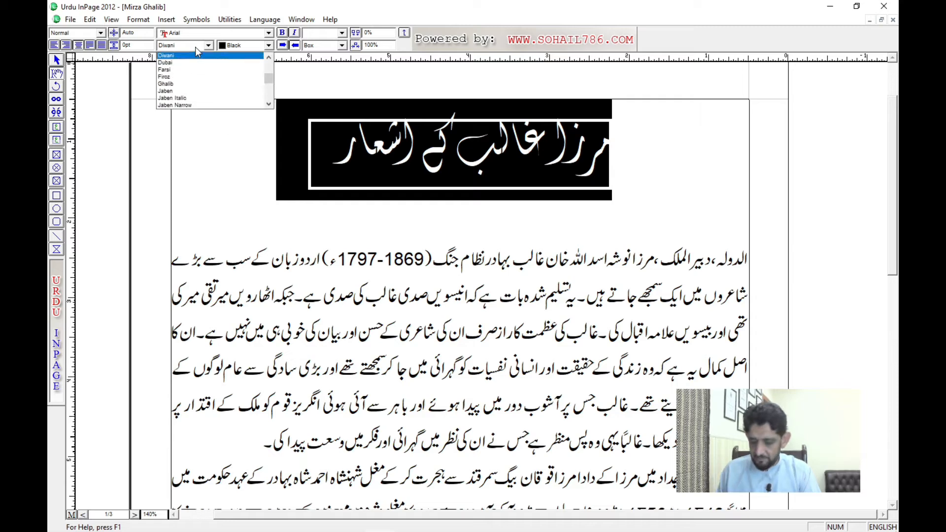
{"action": "key", "text": "n"}
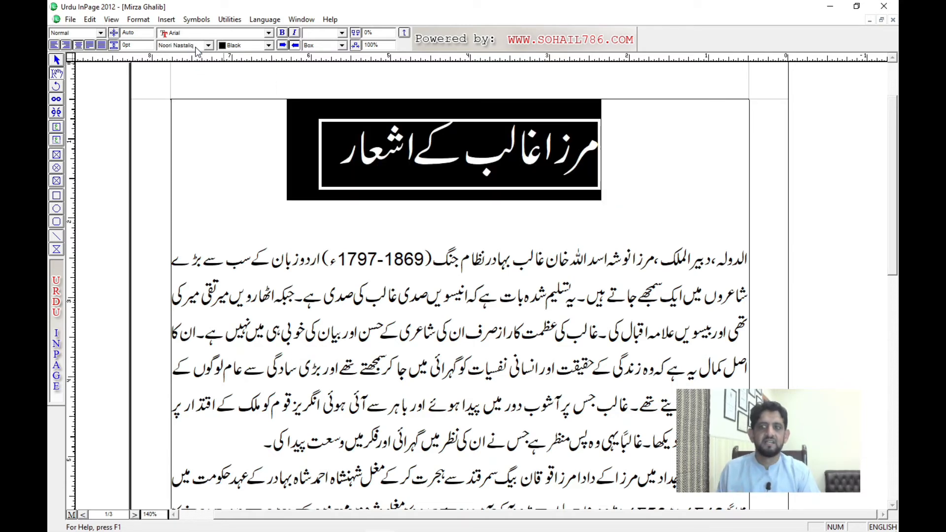
Step: Try the Pattern style on the Urdu title, switch it to Reverse and deselect it
{"action": "left_click", "coordinate": [329, 46]}
{"action": "left_click", "coordinate": [315, 77]}
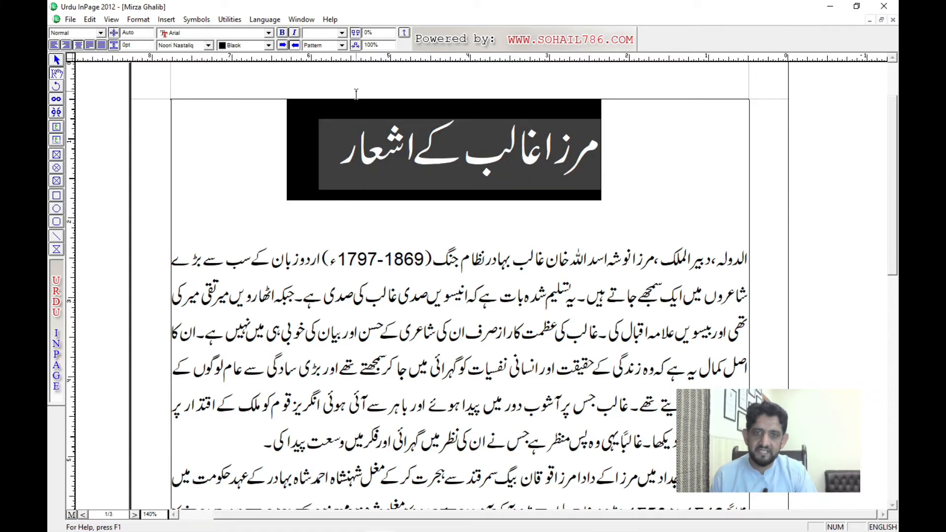
{"action": "triple_click", "coordinate": [468, 158]}
{"action": "left_click", "coordinate": [321, 46]}
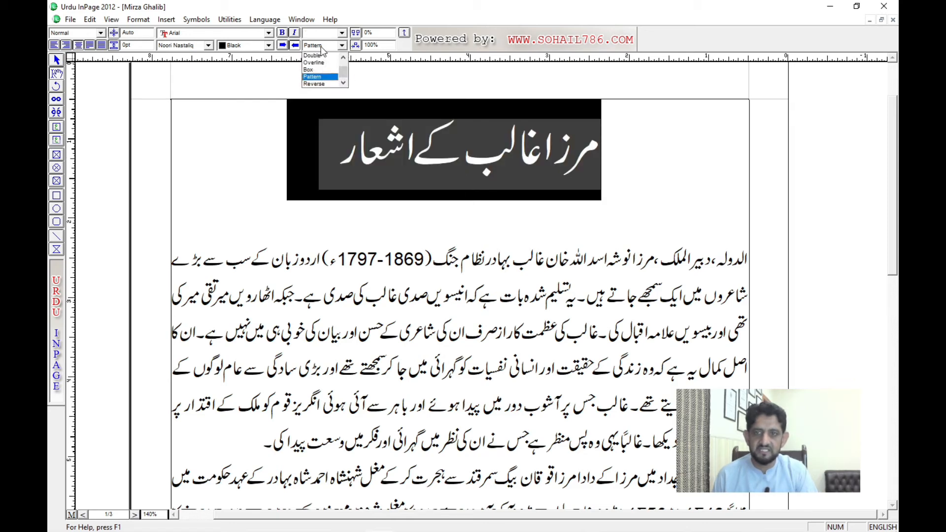
{"action": "left_click", "coordinate": [316, 85]}
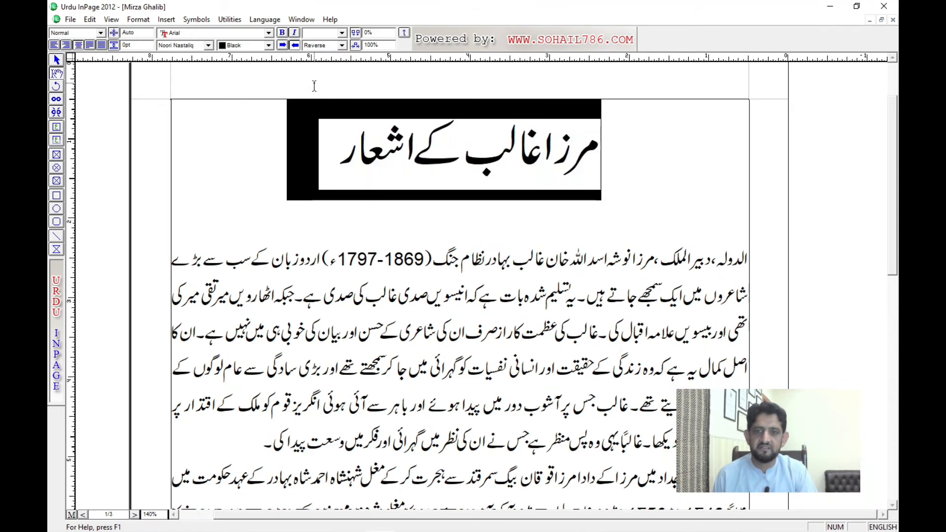
{"action": "left_click", "coordinate": [475, 275]}
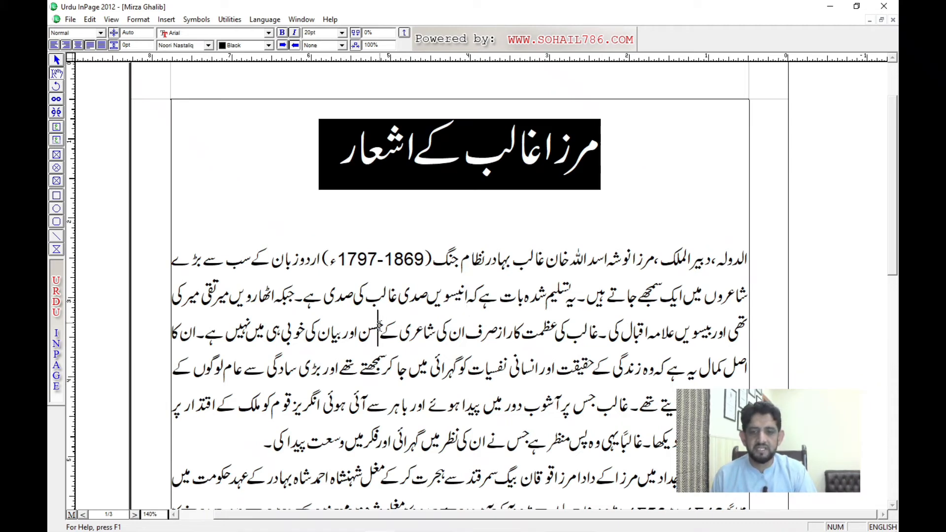
Step: Highlight passages of the Urdu body text temporarily to compare selected text with the reversed title
{"action": "left_click_drag", "start_coordinate": [306, 299], "coordinate": [589, 298]}
{"action": "left_click", "coordinate": [436, 331]}
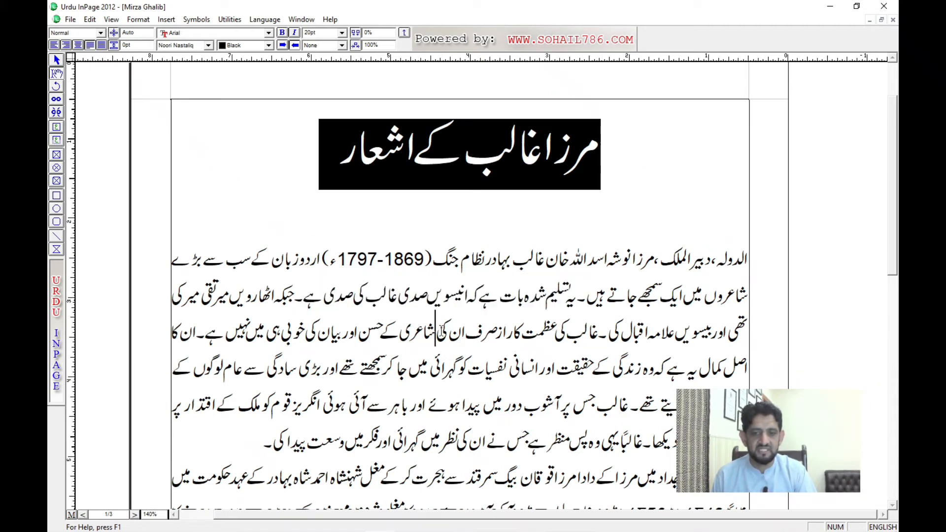
{"action": "left_click_drag", "start_coordinate": [285, 301], "coordinate": [413, 411]}
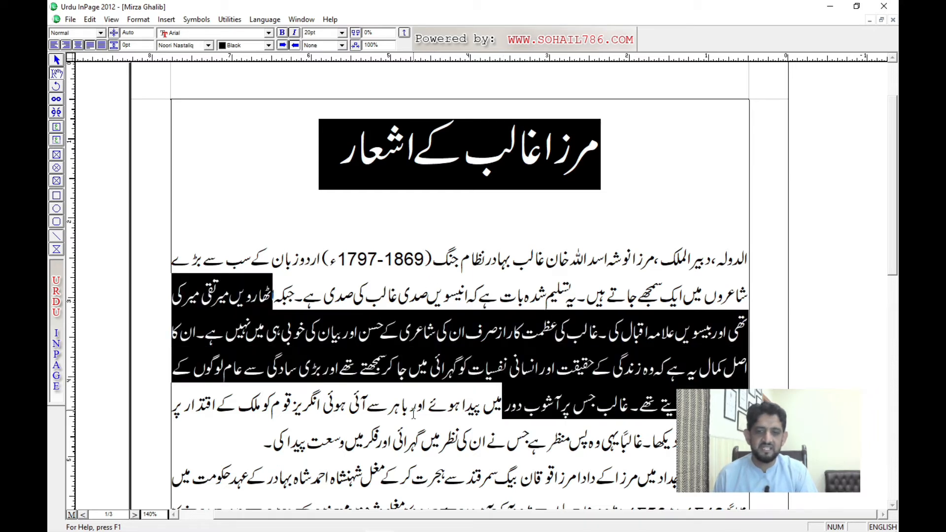
{"action": "left_click", "coordinate": [414, 411]}
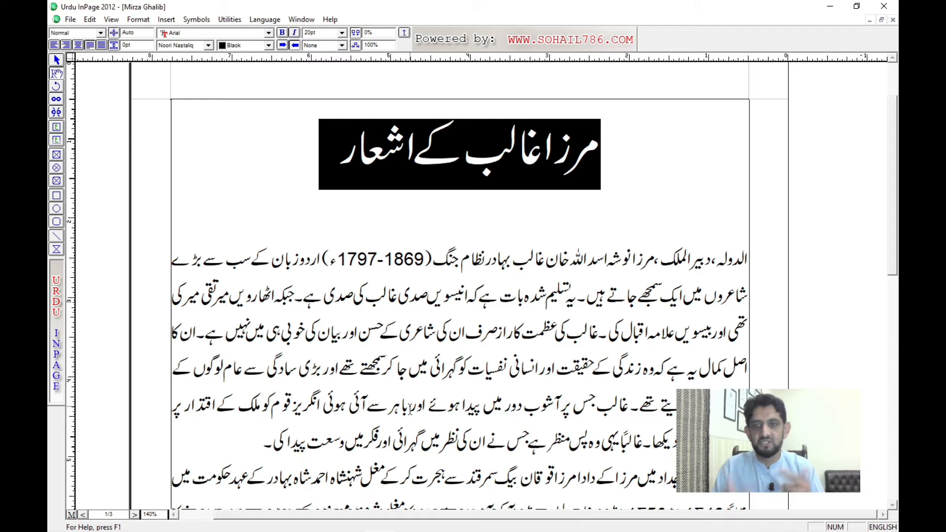
Step: Remove the Reverse effect from the whole Urdu title by setting its line style to None
{"action": "left_click", "coordinate": [348, 127]}
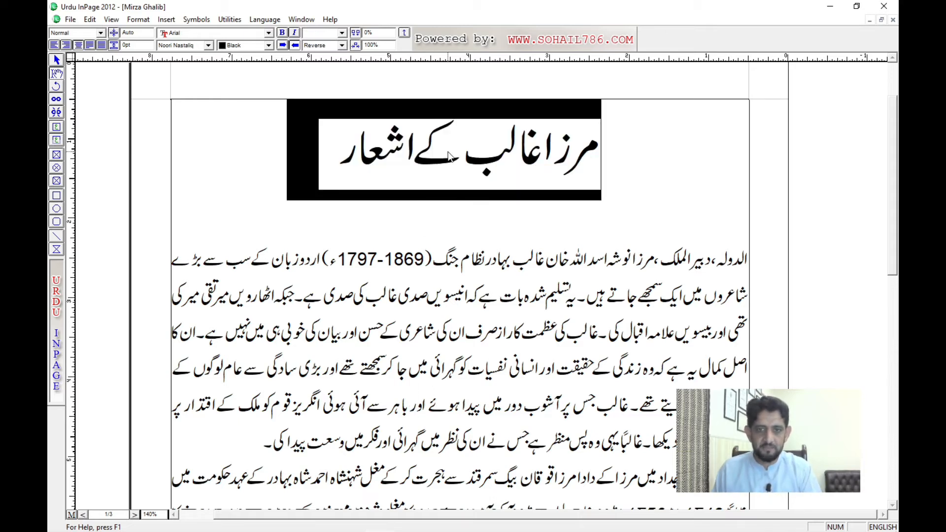
{"action": "left_click", "coordinate": [330, 45]}
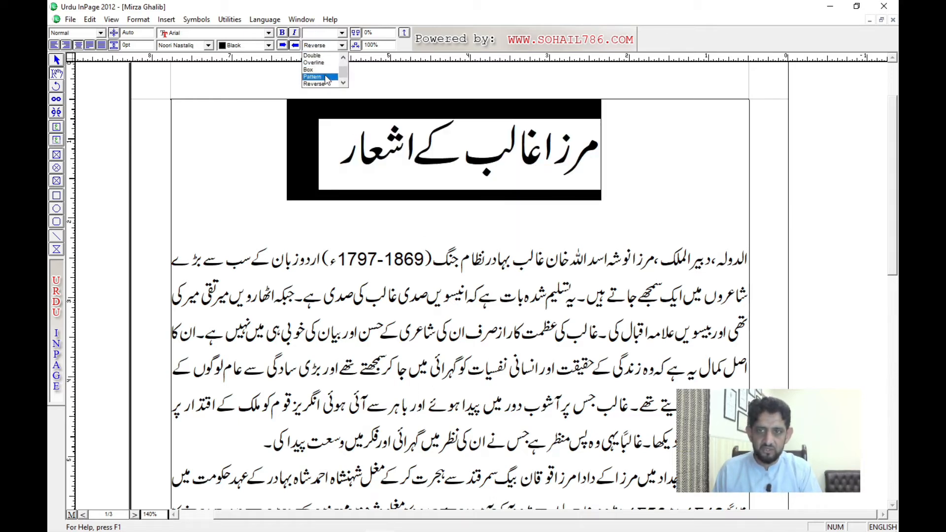
{"action": "scroll", "coordinate": [325, 74], "scroll_direction": "up", "scroll_amount": 2}
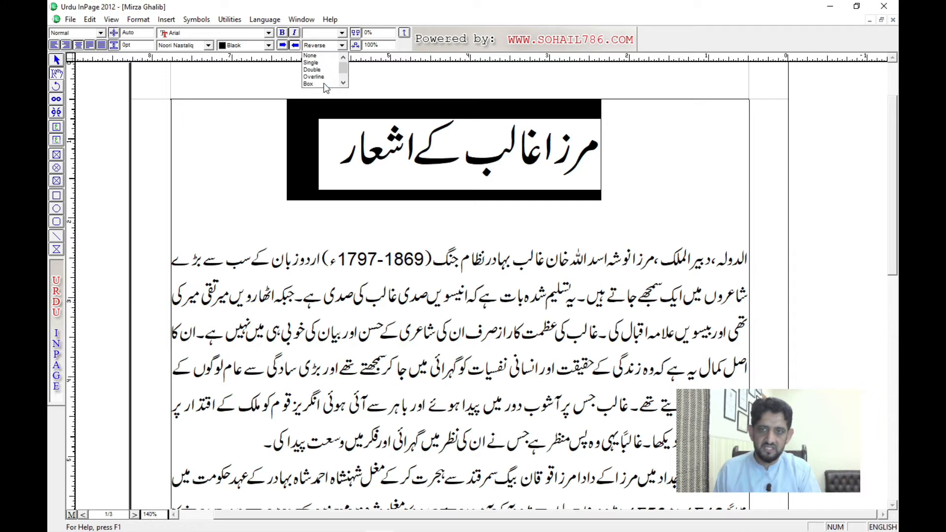
{"action": "left_click", "coordinate": [322, 56]}
Step: Apply the Reverse style to the whole Urdu title and deselect it
{"action": "left_click", "coordinate": [329, 46]}
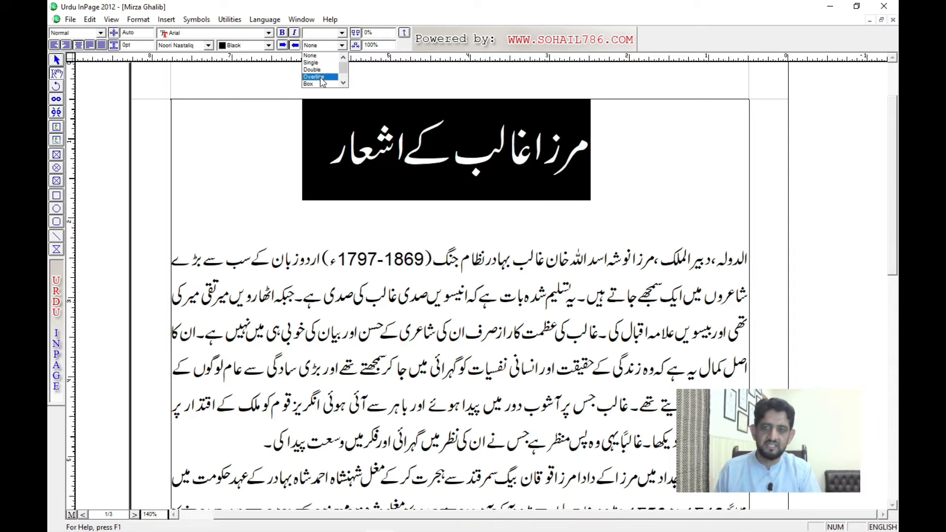
{"action": "scroll", "coordinate": [323, 79], "scroll_direction": "down", "scroll_amount": 2}
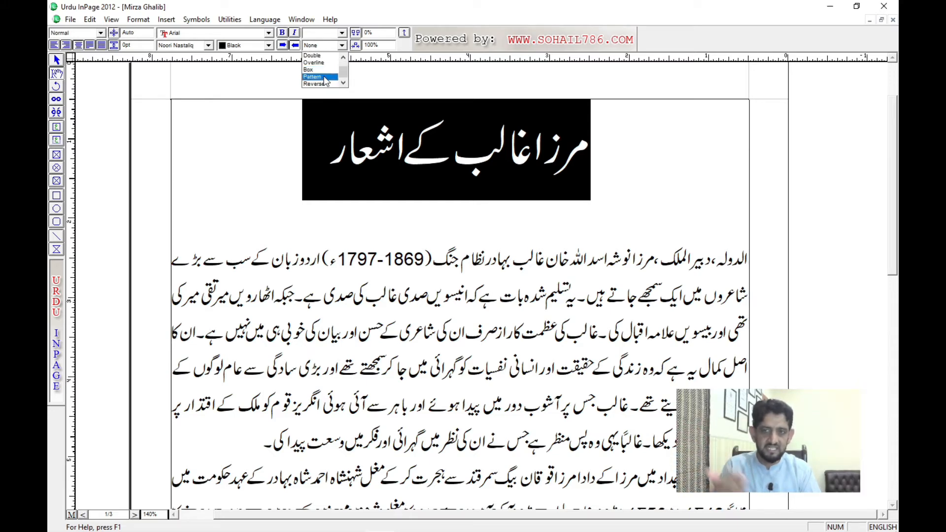
{"action": "left_click", "coordinate": [327, 84]}
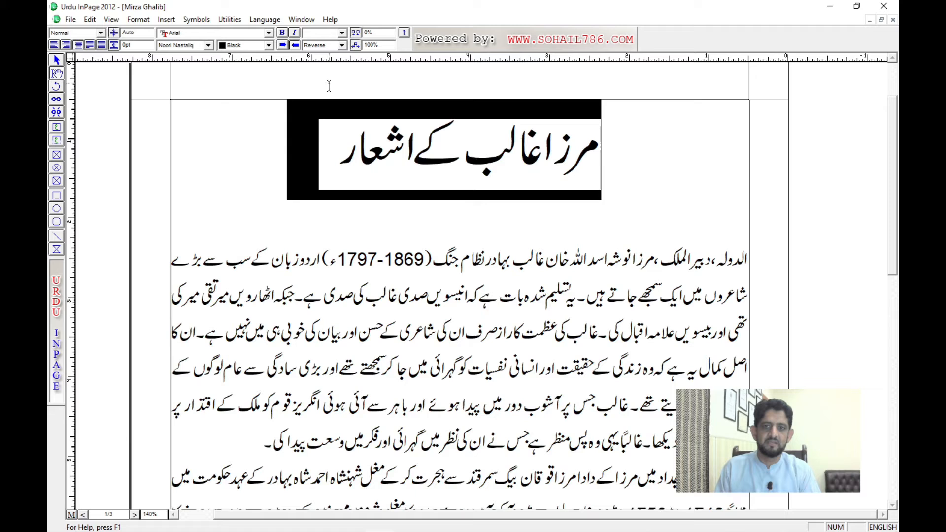
{"action": "left_click", "coordinate": [415, 144]}
{"action": "left_click", "coordinate": [489, 248]}
{"action": "left_click", "coordinate": [448, 284]}
{"action": "left_click", "coordinate": [336, 309]}
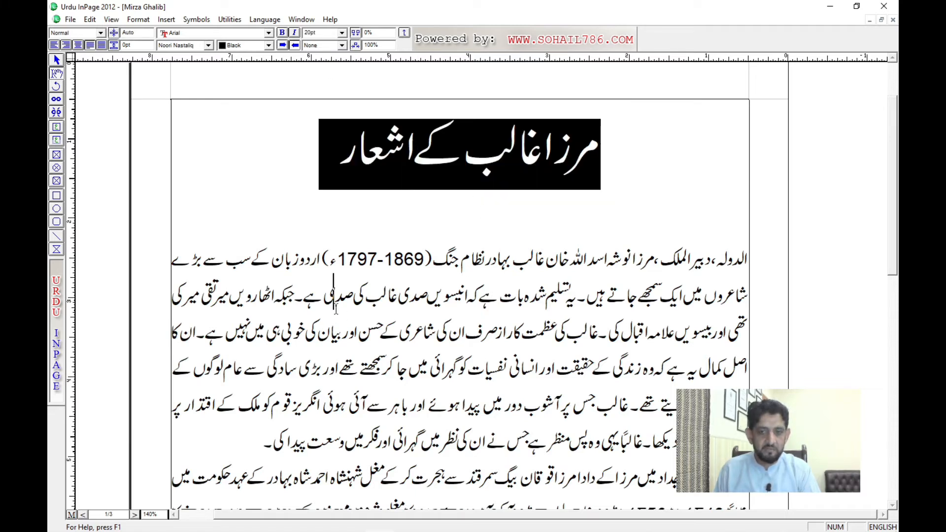
Step: Highlight and deselect parts of the body text, followed by the reversed title, to compare how selection looks on each
{"action": "left_click_drag", "start_coordinate": [335, 309], "coordinate": [566, 303]}
{"action": "left_click", "coordinate": [459, 304]}
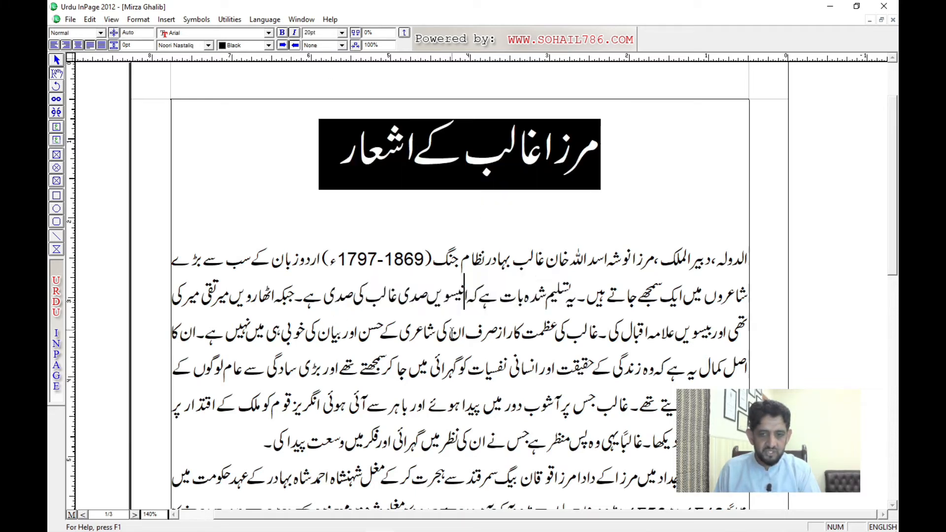
{"action": "left_click_drag", "start_coordinate": [387, 295], "coordinate": [438, 345]}
{"action": "left_click", "coordinate": [457, 306]}
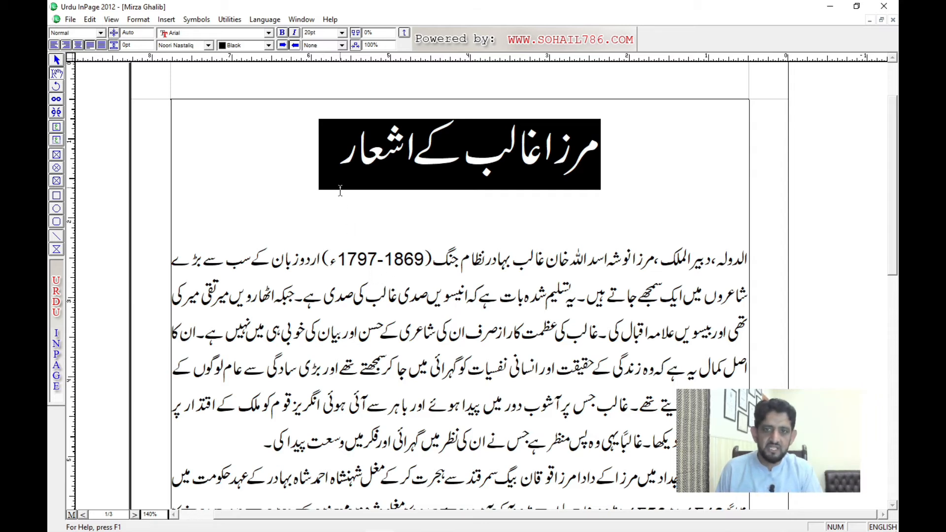
{"action": "left_click_drag", "start_coordinate": [321, 174], "coordinate": [605, 175]}
{"action": "left_click", "coordinate": [486, 175]}
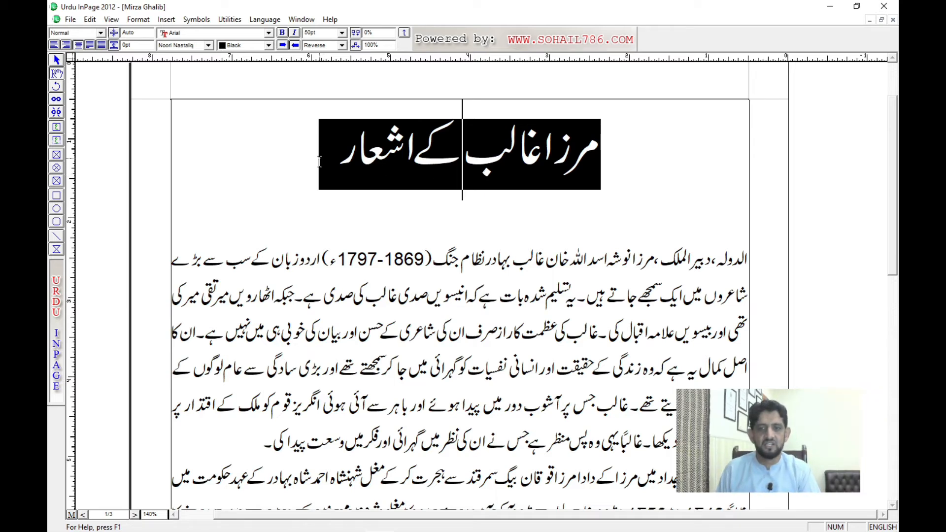
Step: Remove the Reverse effect from the whole Urdu title by setting its line style to None, and deselect it
{"action": "left_click_drag", "start_coordinate": [319, 161], "coordinate": [602, 172]}
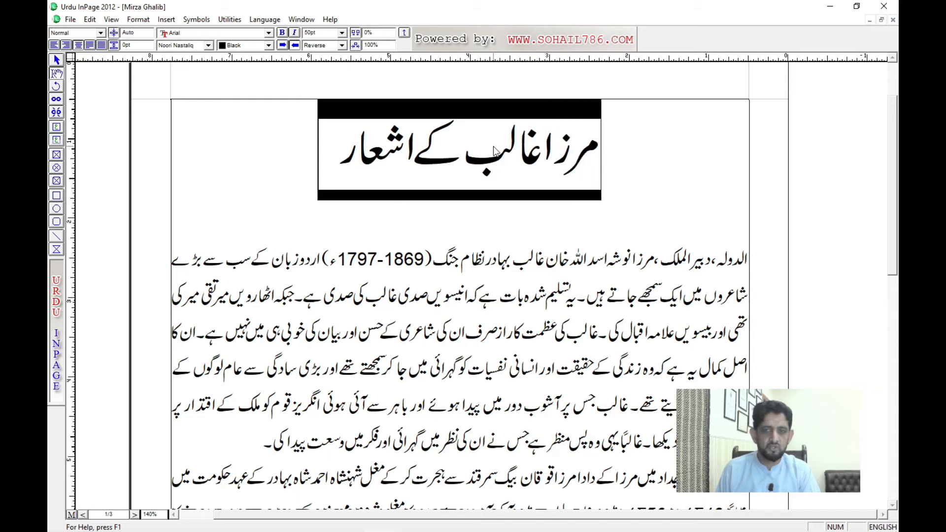
{"action": "left_click", "coordinate": [331, 45]}
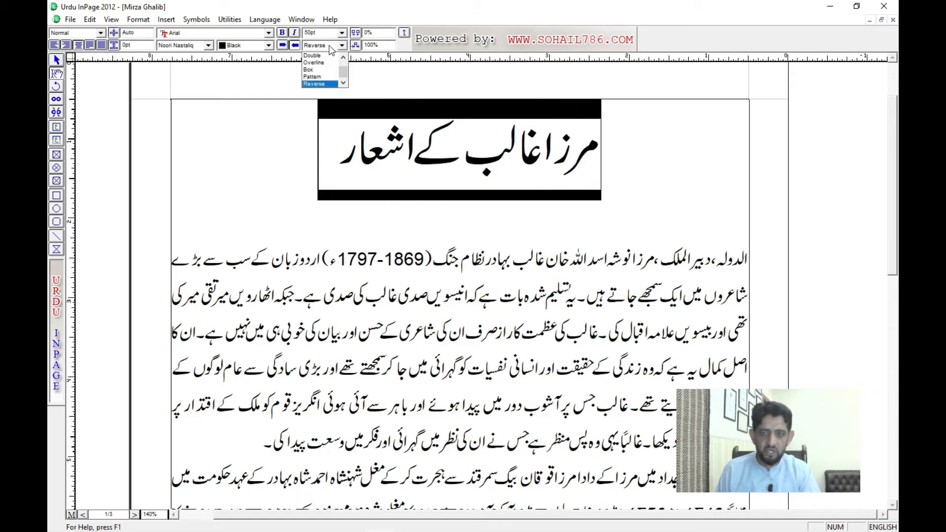
{"action": "scroll", "coordinate": [330, 49], "scroll_direction": "up", "scroll_amount": 1}
{"action": "left_click", "coordinate": [321, 56]}
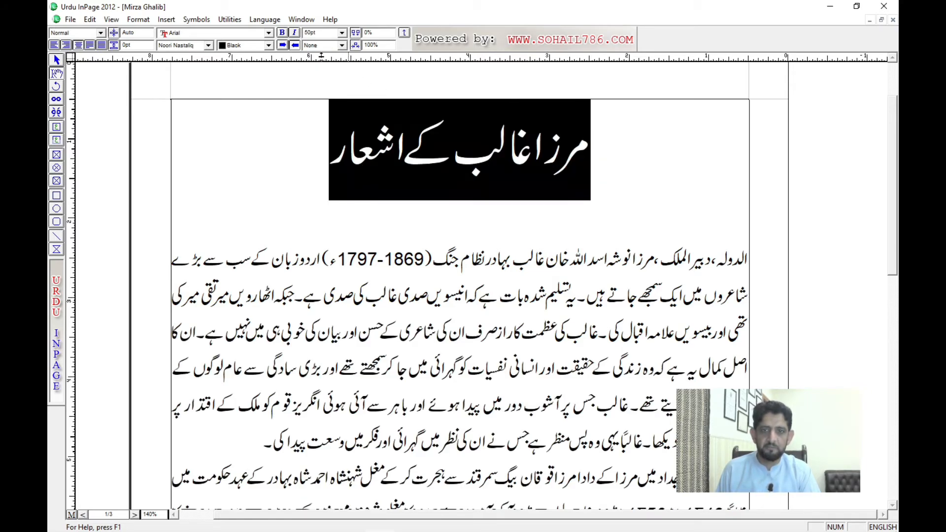
{"action": "left_click", "coordinate": [406, 116]}
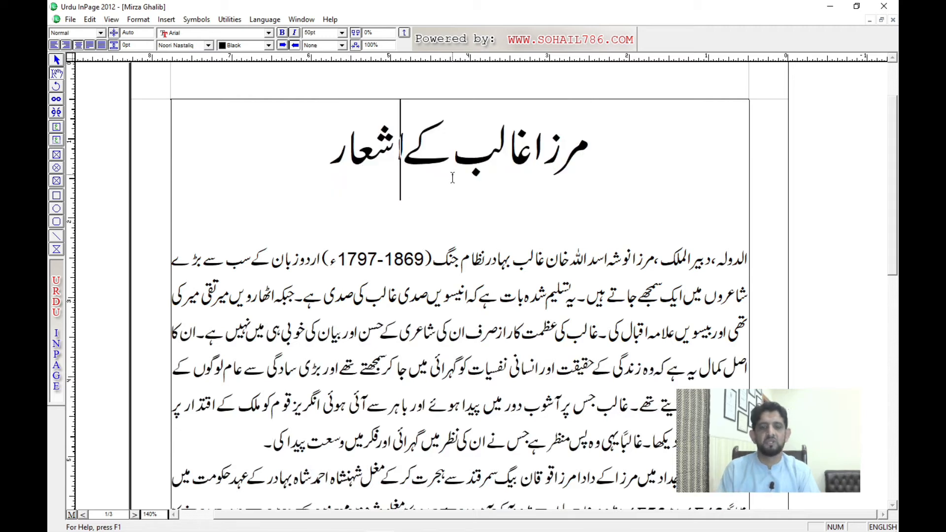
Step: Set the character spacing of the whole Urdu title to 30%
{"action": "triple_click", "coordinate": [483, 169]}
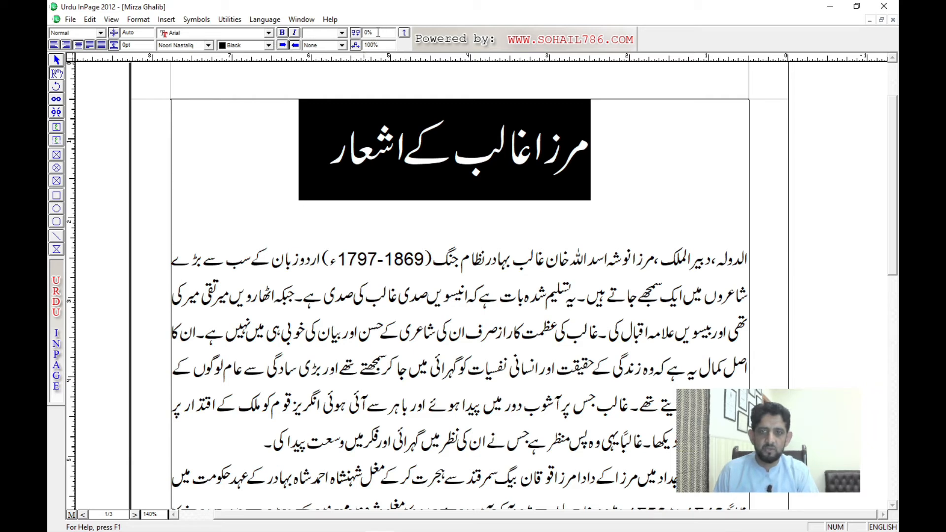
{"action": "left_click_drag", "start_coordinate": [377, 32], "coordinate": [361, 32]}
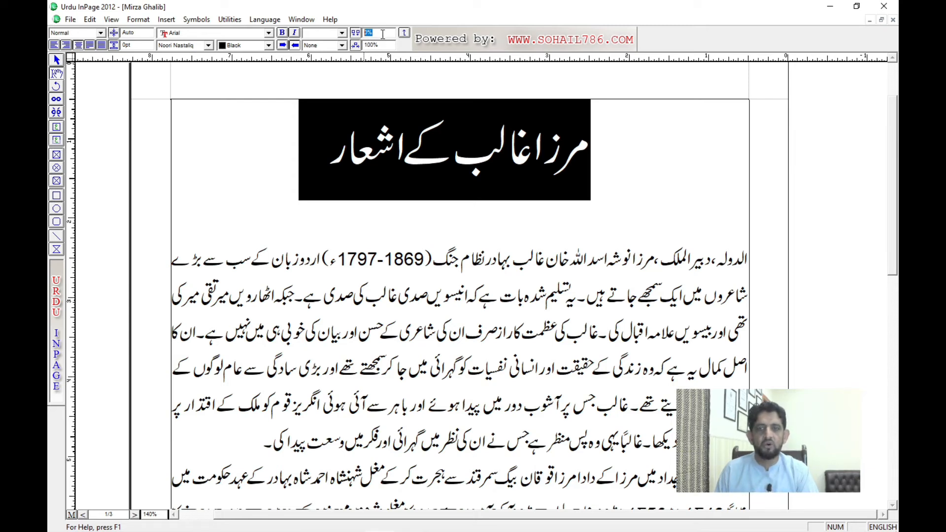
{"action": "left_click", "coordinate": [419, 160]}
{"action": "triple_click", "coordinate": [440, 160]}
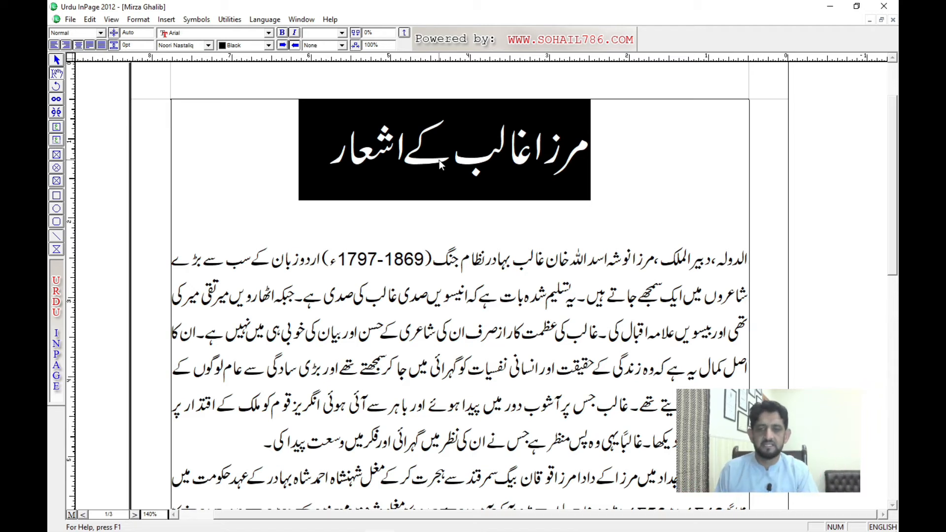
{"action": "double_click", "coordinate": [378, 35]}
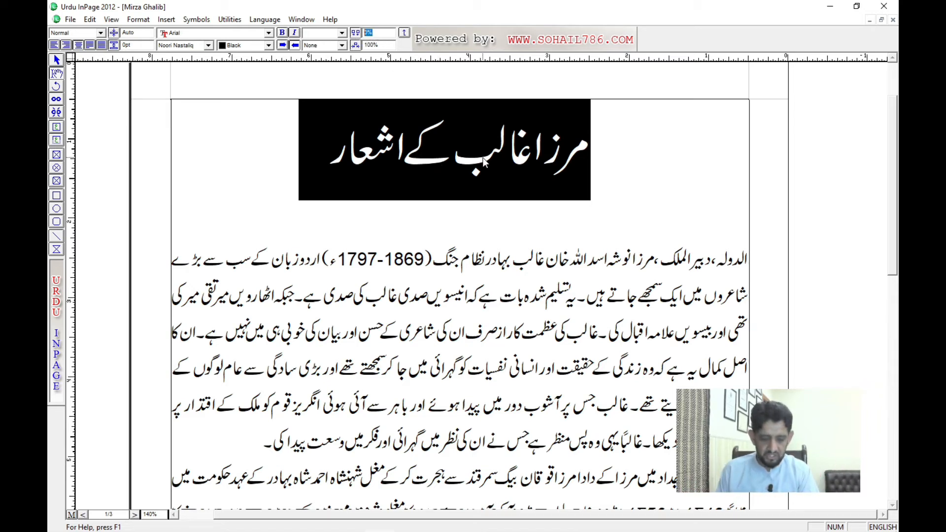
{"action": "type", "text": "30"}
{"action": "key", "text": "Return"}
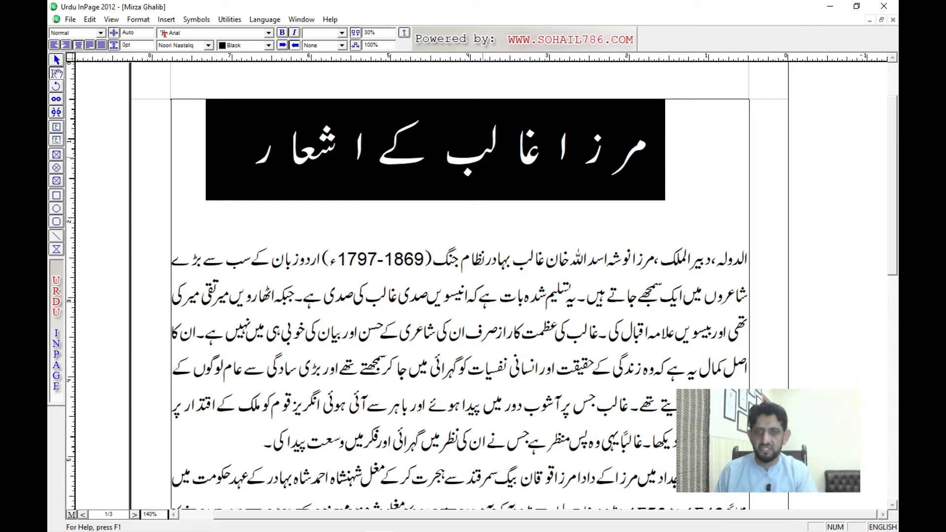
Step: Widen the Urdu title's character spacing to 80% and return it to 0%
{"action": "double_click", "coordinate": [371, 33]}
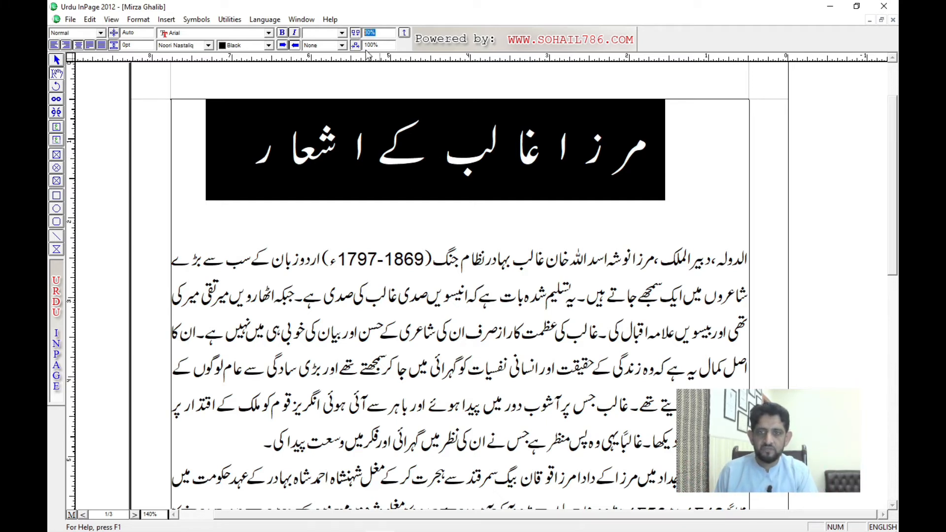
{"action": "type", "text": "80"}
{"action": "key", "text": "Return"}
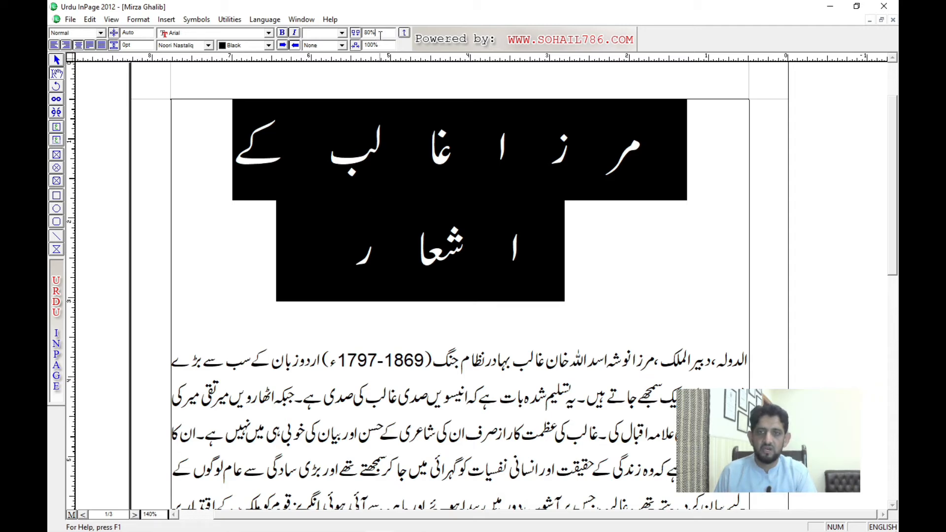
{"action": "left_click_drag", "start_coordinate": [377, 33], "coordinate": [355, 38]}
{"action": "type", "text": "0"}
{"action": "key", "text": "Return"}
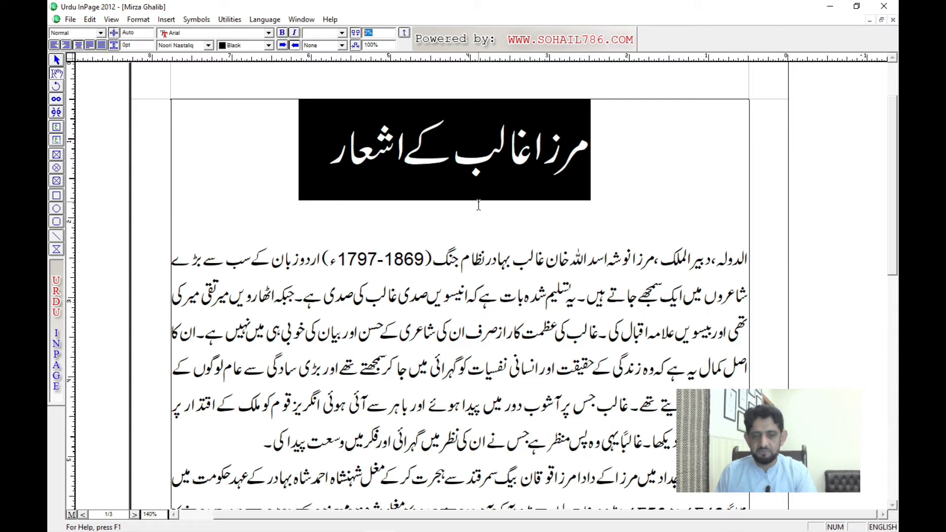
Step: Tighten the Urdu title's character spacing to -30% and restore it to 0%
{"action": "key", "text": "BackSpace"}
{"action": "type", "text": "-"}
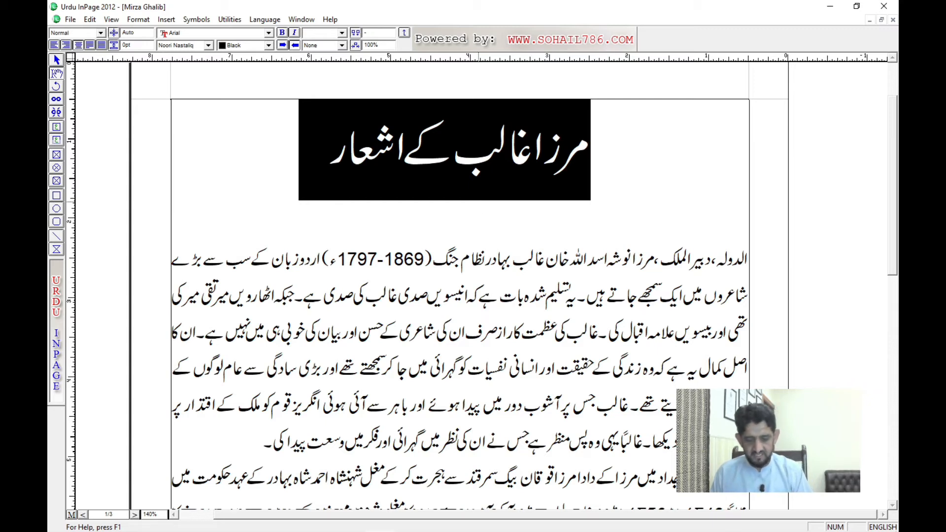
{"action": "type", "text": "30"}
{"action": "key", "text": "Return"}
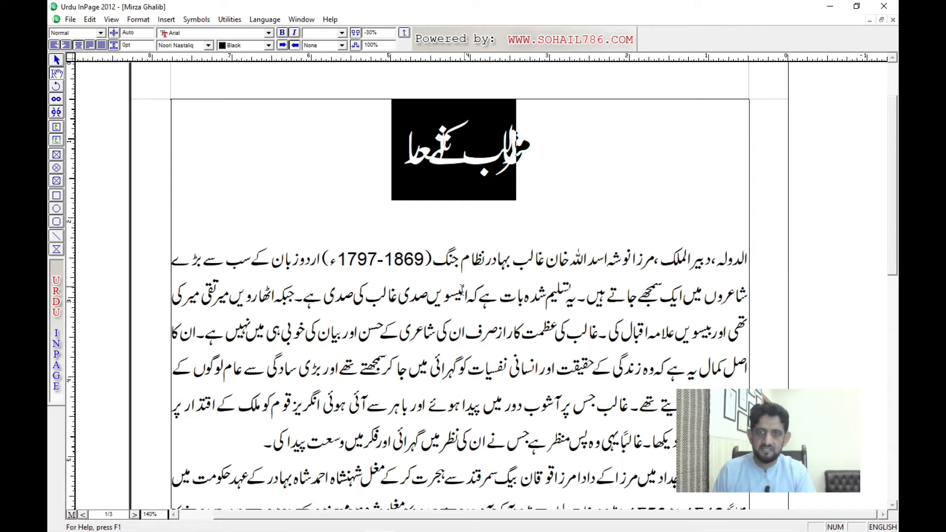
{"action": "left_click_drag", "start_coordinate": [375, 33], "coordinate": [357, 34]}
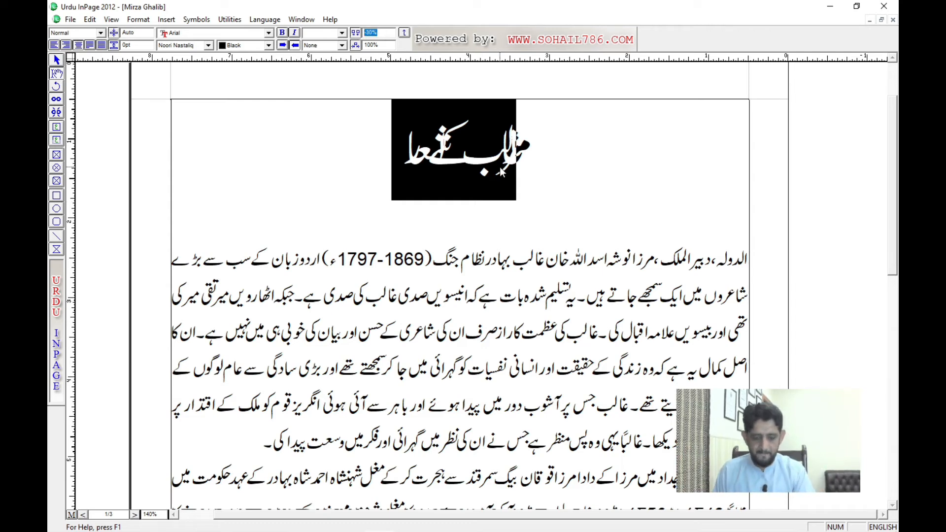
{"action": "type", "text": "0"}
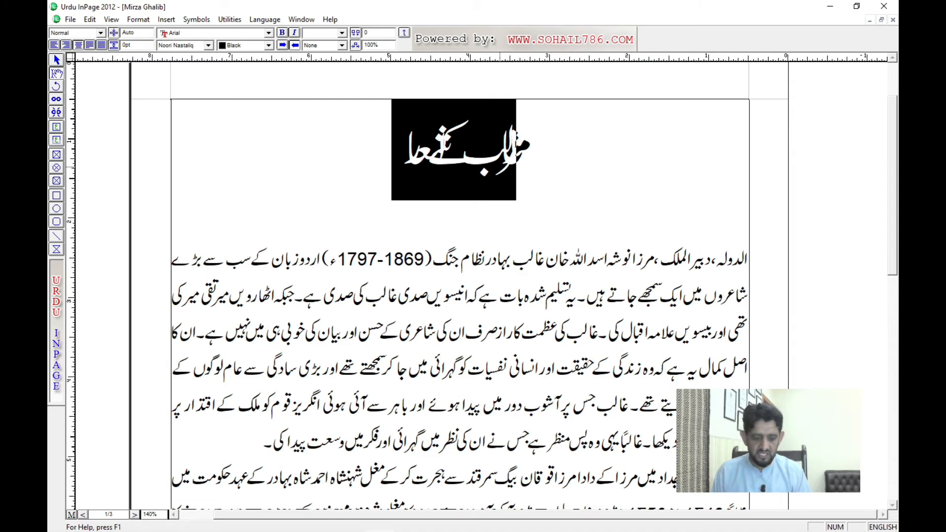
{"action": "key", "text": "Return"}
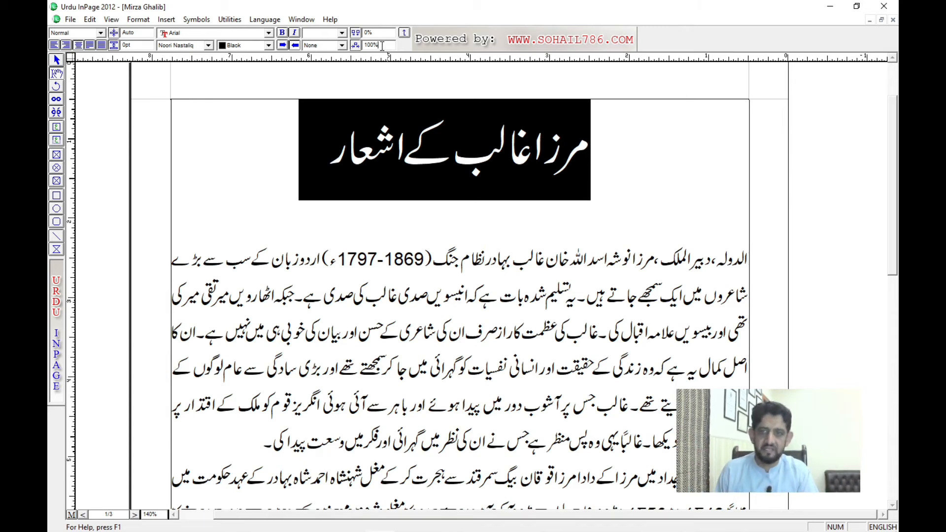
Step: Try character widths of 50% and 150% on the whole Urdu title
{"action": "left_click_drag", "start_coordinate": [382, 45], "coordinate": [365, 45]}
{"action": "type", "text": "50"}
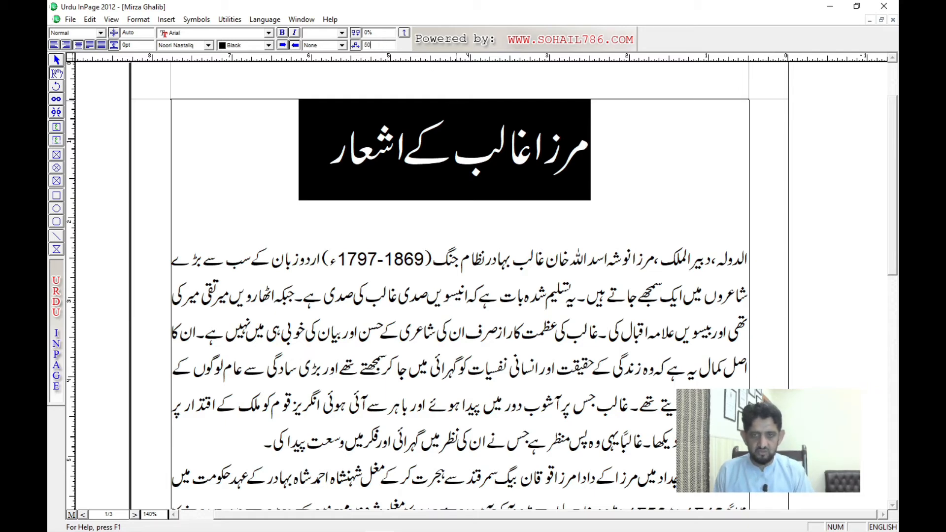
{"action": "key", "text": "Return"}
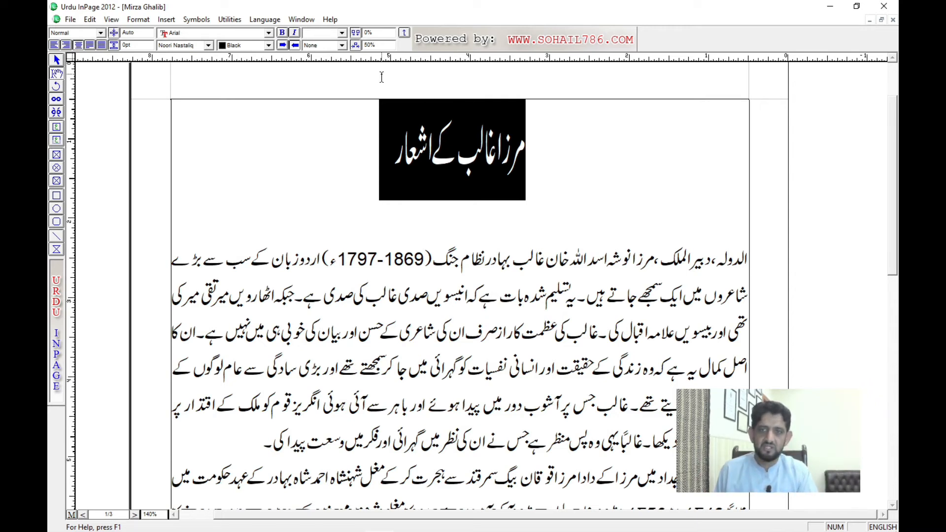
{"action": "left_click_drag", "start_coordinate": [382, 46], "coordinate": [364, 45]}
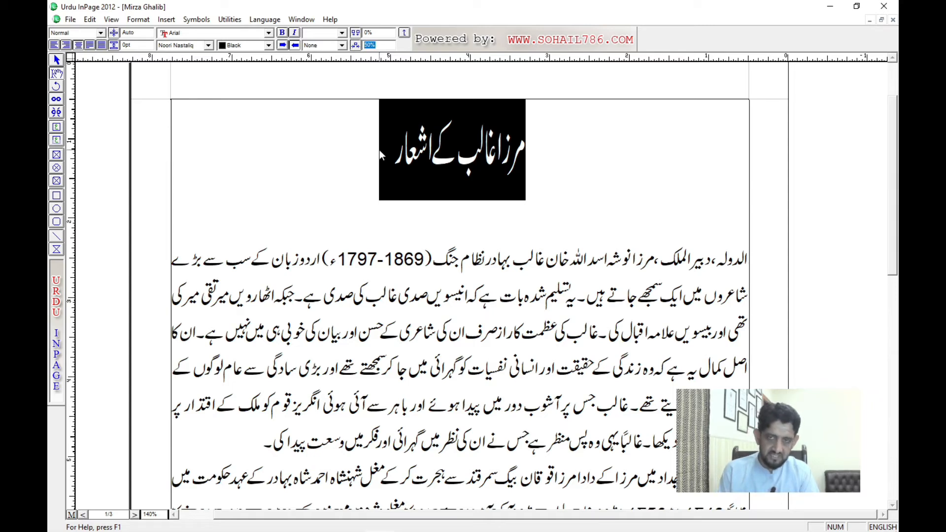
{"action": "type", "text": "150"}
{"action": "key", "text": "Return"}
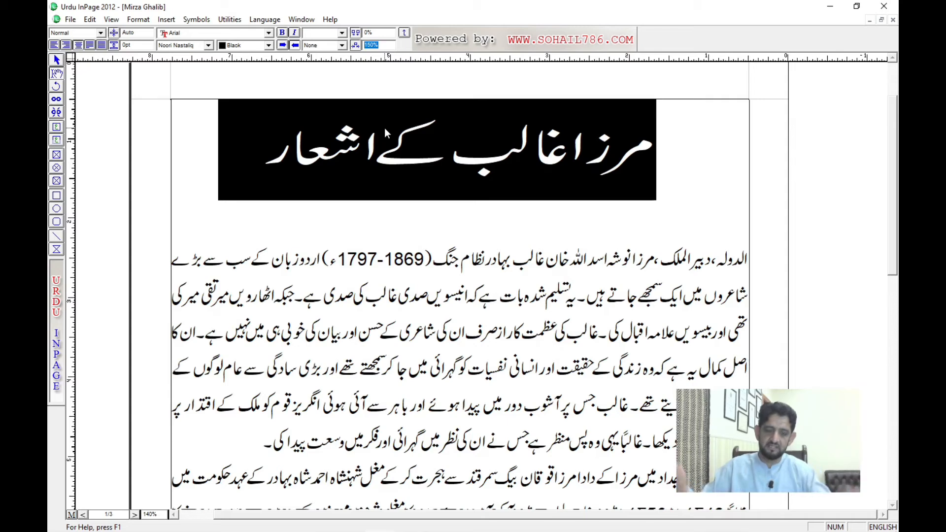
Step: Stretch the Urdu title's character width to 250%, reset it to 100%, and deselect the title
{"action": "type", "text": "250"}
{"action": "key", "text": "Return"}
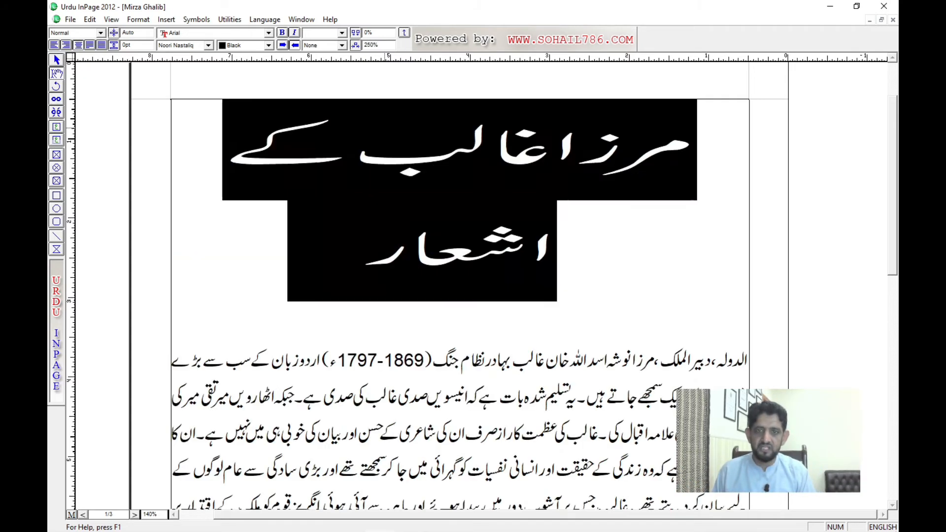
{"action": "double_click", "coordinate": [371, 45]}
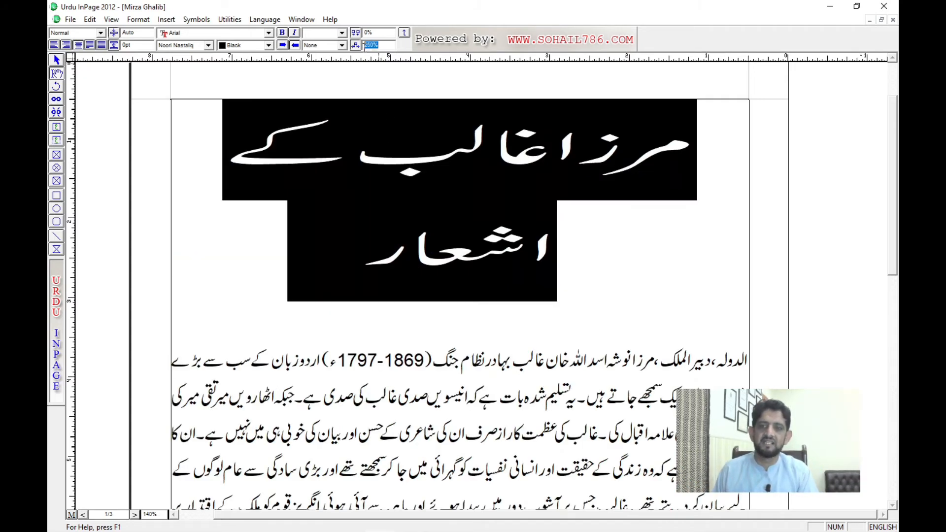
{"action": "type", "text": "100"}
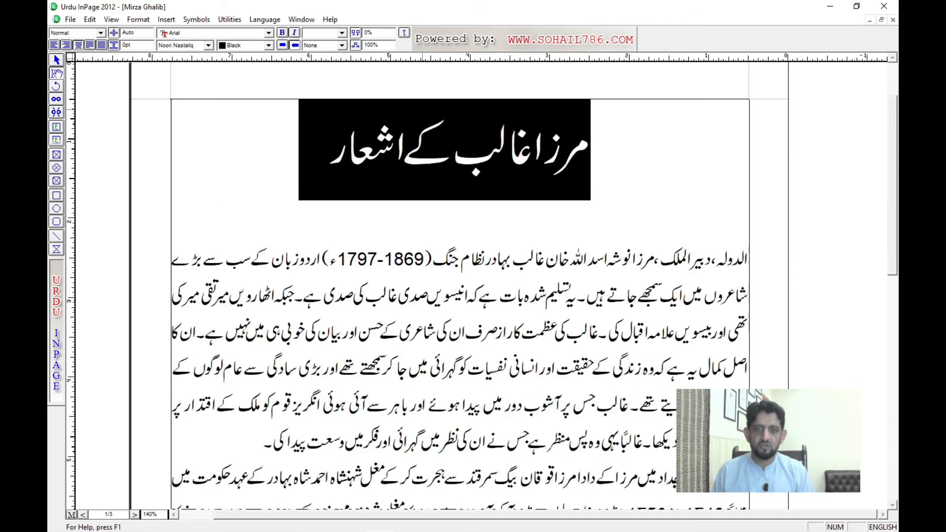
{"action": "key", "text": "Return"}
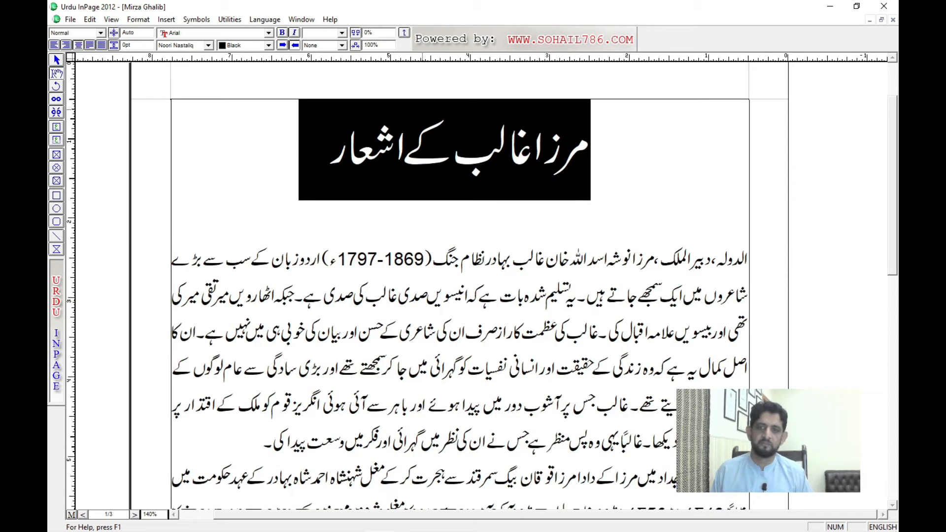
{"action": "left_click", "coordinate": [309, 138]}
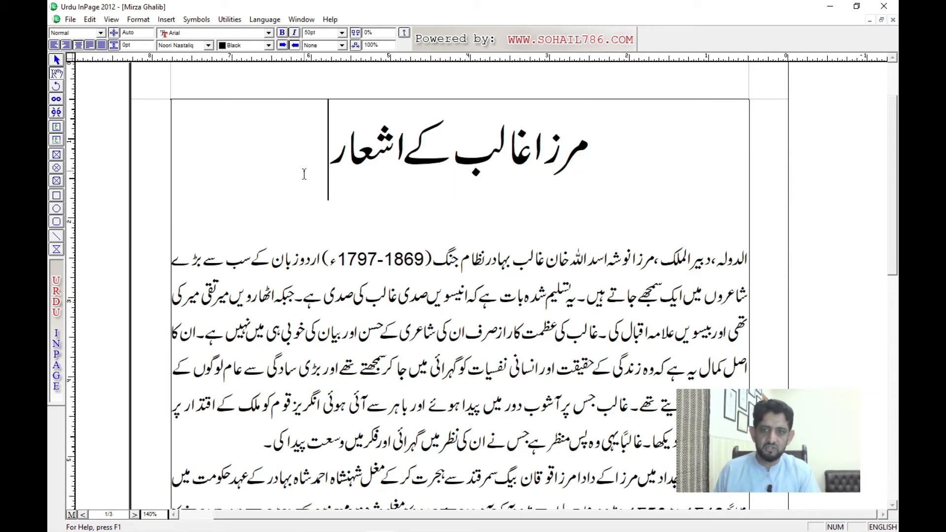
Step: Review the alternate ribbon's tab and indent fields, and the line style, size and colour fields for the selected Urdu title
{"action": "left_click", "coordinate": [404, 34]}
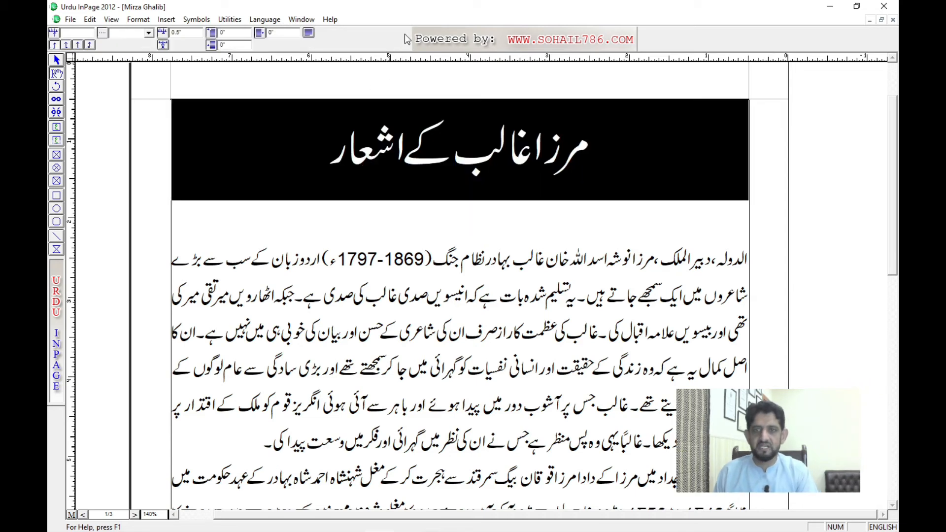
{"action": "left_click", "coordinate": [210, 45]}
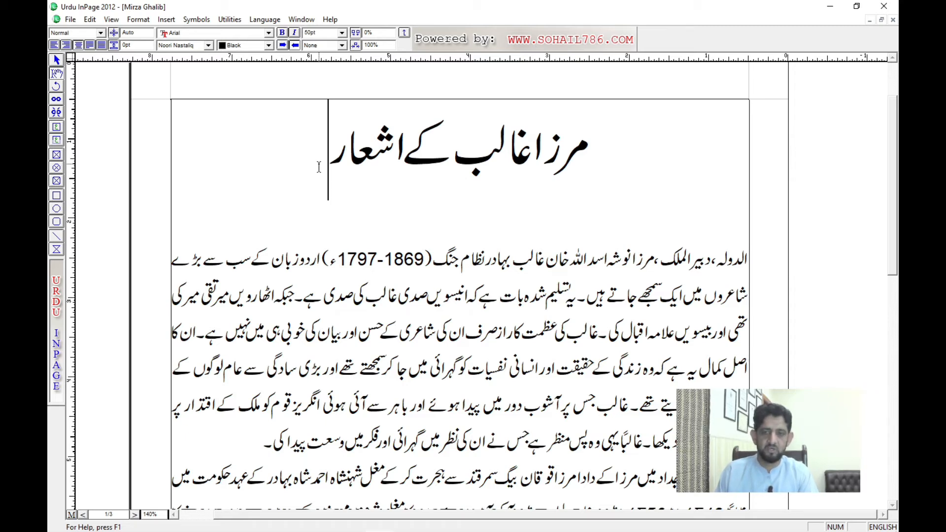
{"action": "triple_click", "coordinate": [424, 160]}
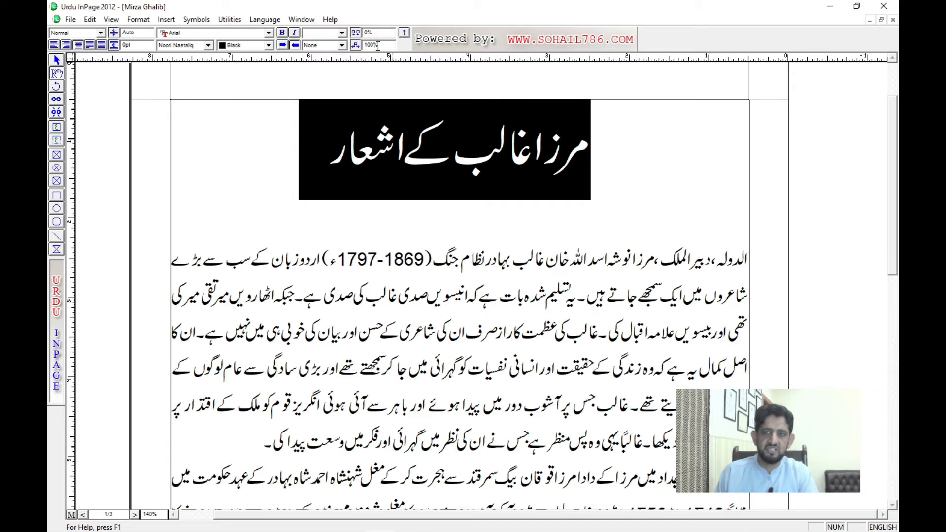
{"action": "left_click", "coordinate": [324, 48]}
{"action": "left_click", "coordinate": [323, 49]}
{"action": "left_click", "coordinate": [324, 47]}
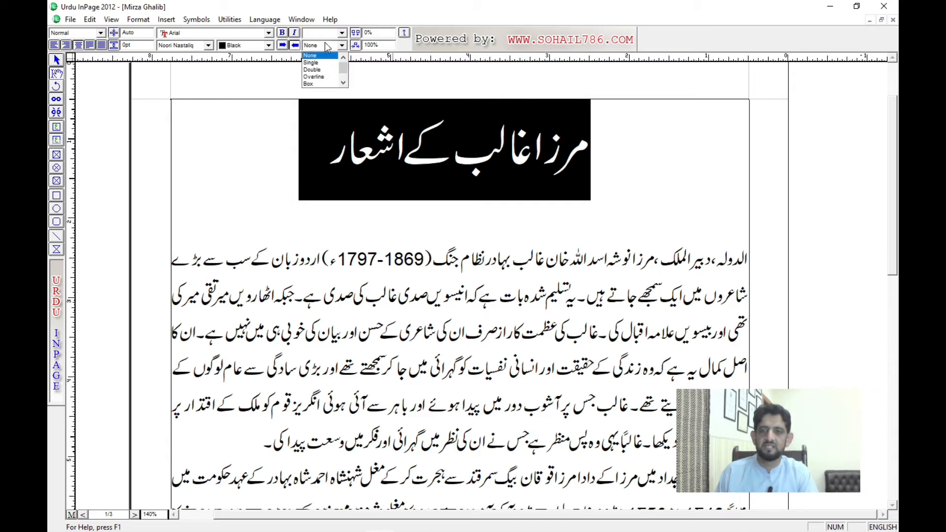
{"action": "left_click", "coordinate": [332, 33]}
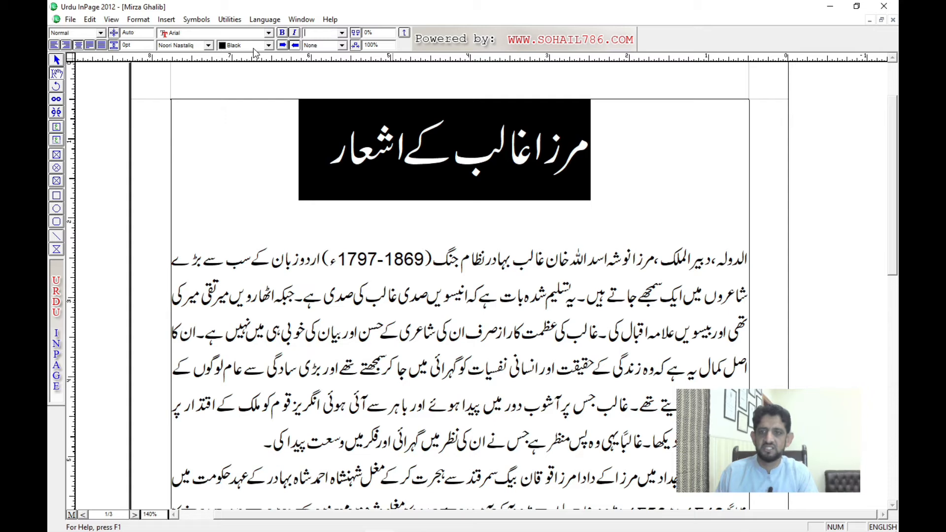
{"action": "left_click", "coordinate": [224, 48]}
{"action": "double_click", "coordinate": [395, 148]}
{"action": "triple_click", "coordinate": [411, 148]}
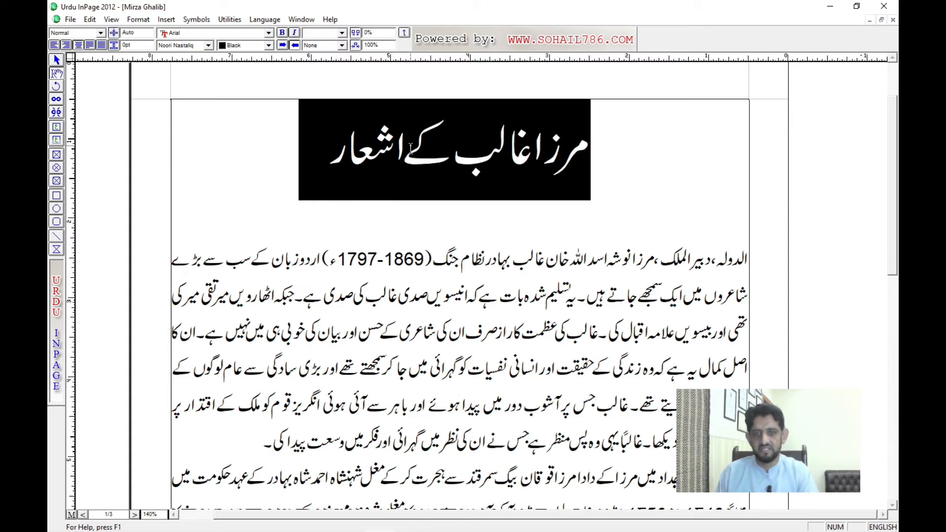
Step: Close the unsaved document containing the two lines of stretched Urdu lettering, and switch to the Inpage document with the Lecture heading
{"action": "key", "text": "ctrl+Tab"}
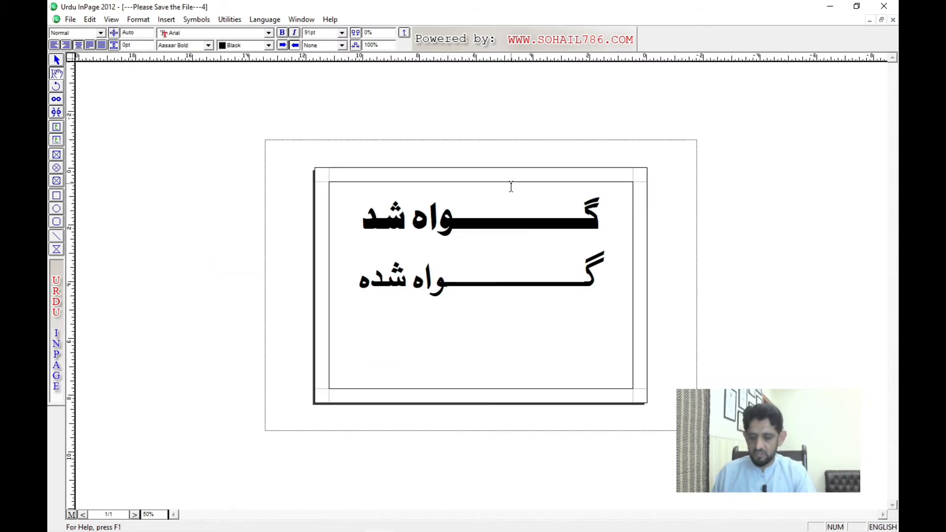
{"action": "key", "text": "ctrl+F4"}
{"action": "left_click", "coordinate": [485, 296]}
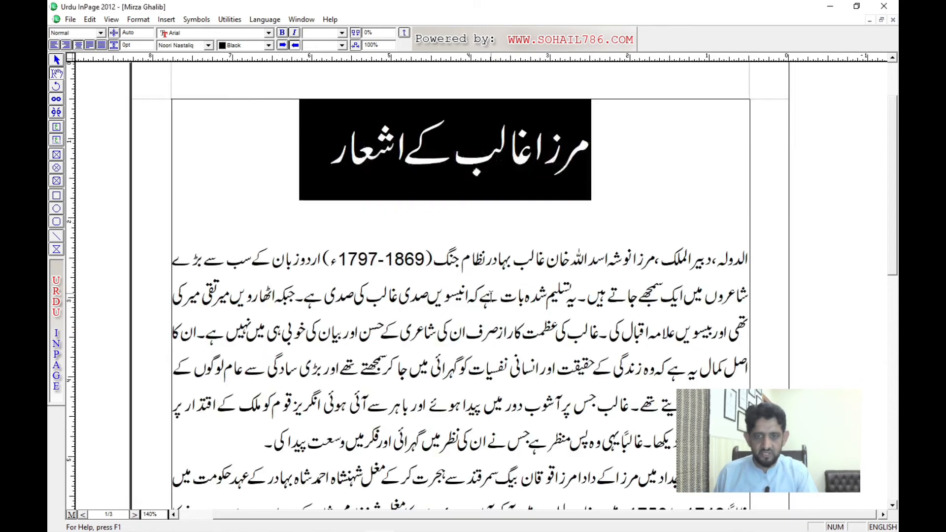
{"action": "key", "text": "ctrl+Tab"}
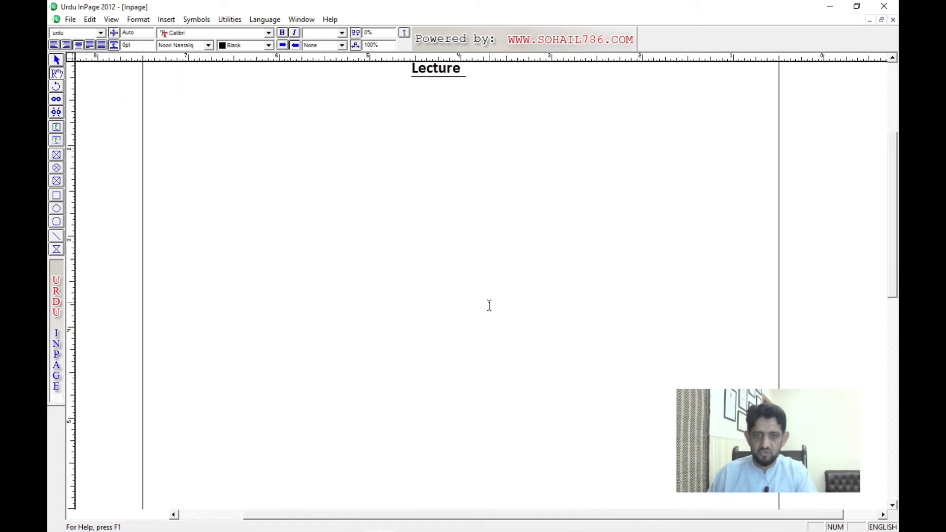
Step: Review the Ribbon Bar Commands page and highlight the first list entry, for increasing character spacing
{"action": "left_click_drag", "start_coordinate": [451, 341], "coordinate": [448, 327]}
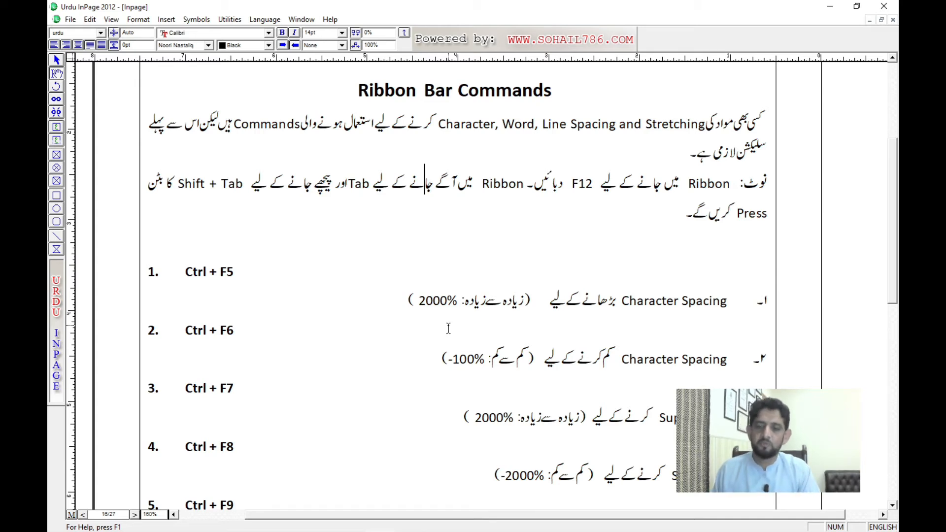
{"action": "left_click_drag", "start_coordinate": [508, 315], "coordinate": [489, 204]}
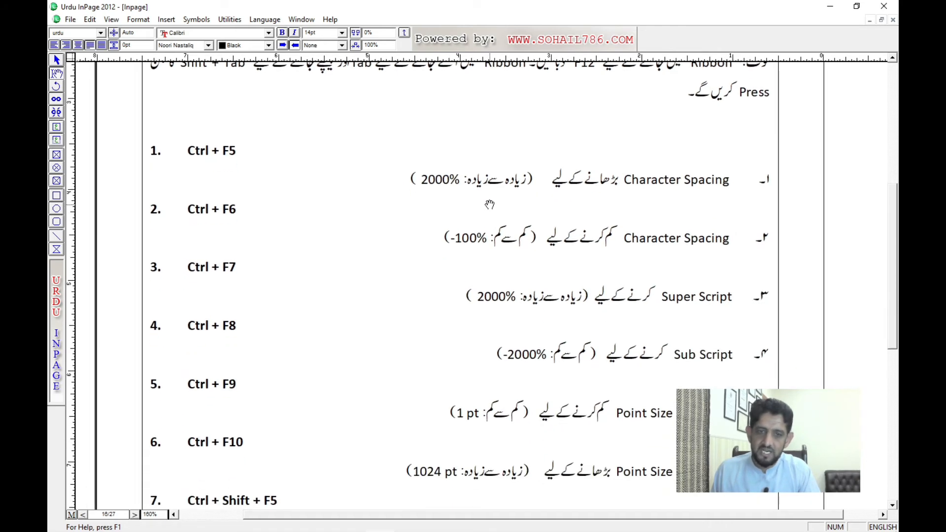
{"action": "left_click_drag", "start_coordinate": [473, 250], "coordinate": [471, 236]}
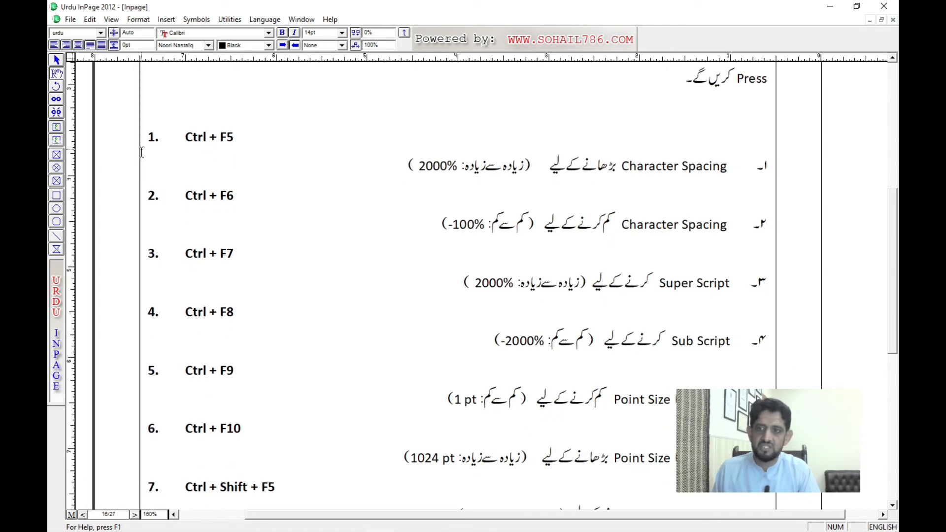
{"action": "left_click_drag", "start_coordinate": [148, 137], "coordinate": [387, 173]}
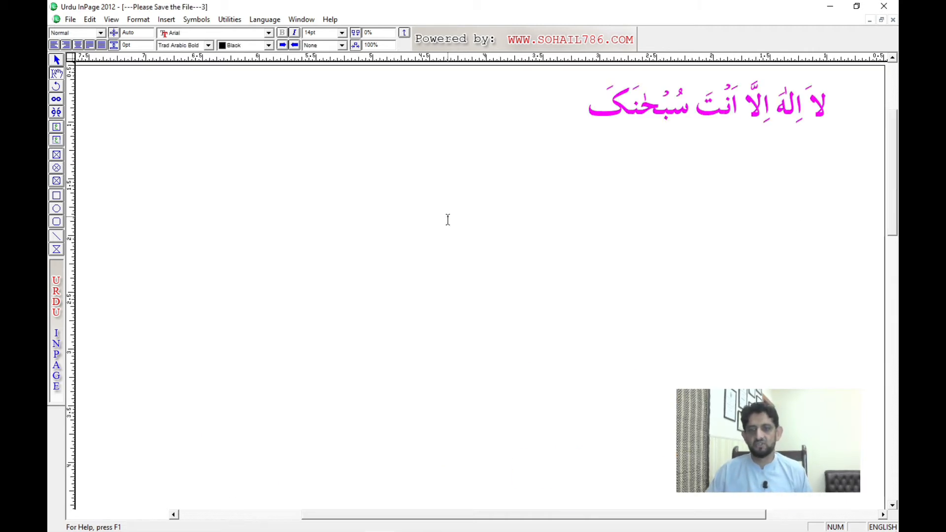
Step: Close the unsaved calligraphy document without saving, and switch to the Mirza Ghalib document
{"action": "key", "text": "ctrl+F4"}
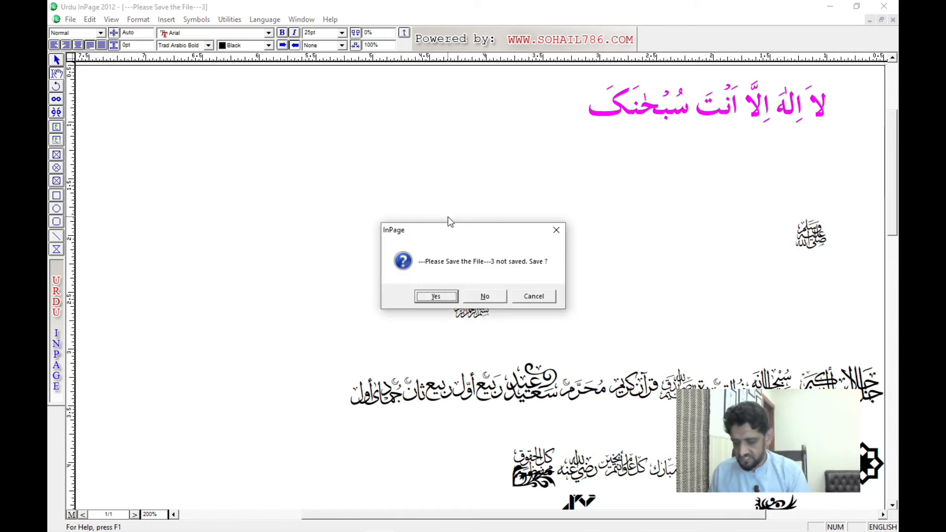
{"action": "key", "text": "n"}
{"action": "key", "text": "ctrl+Tab"}
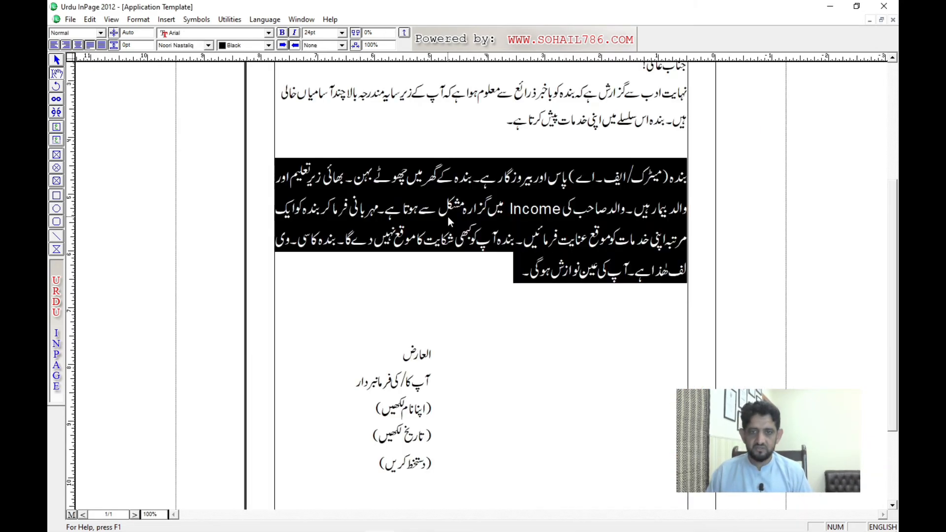
{"action": "key", "text": "ctrl+Tab"}
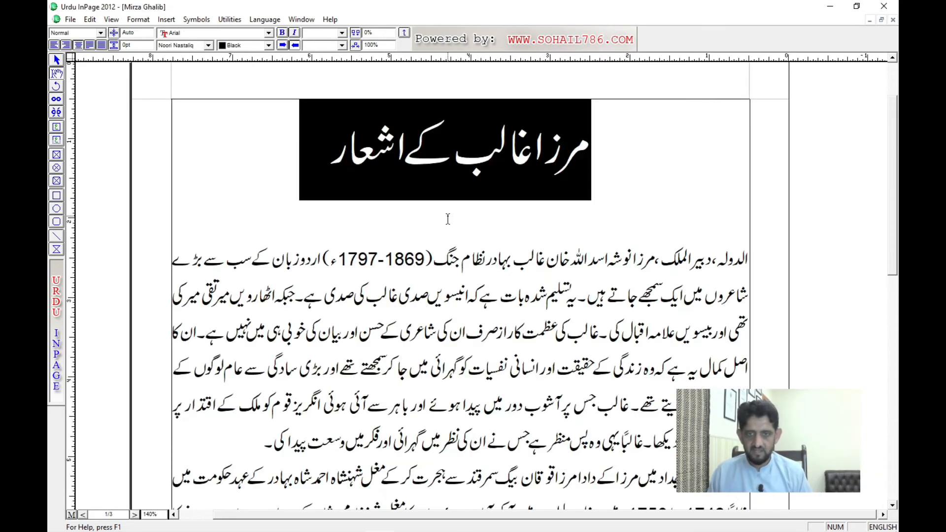
Step: Select the Urdu title of the Mirza Ghalib document and increase its character spacing stepwise to 34%
{"action": "key", "text": "ctrl+a"}
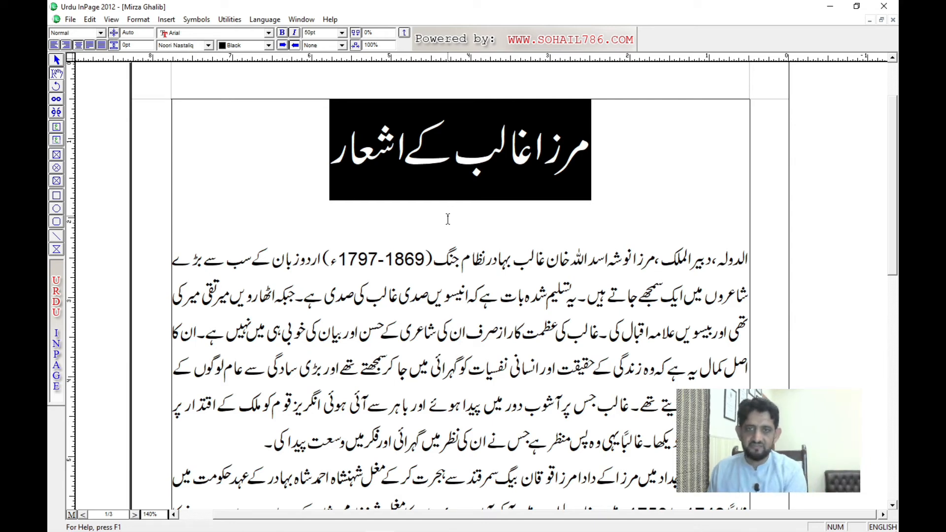
{"action": "left_click", "coordinate": [376, 33]}
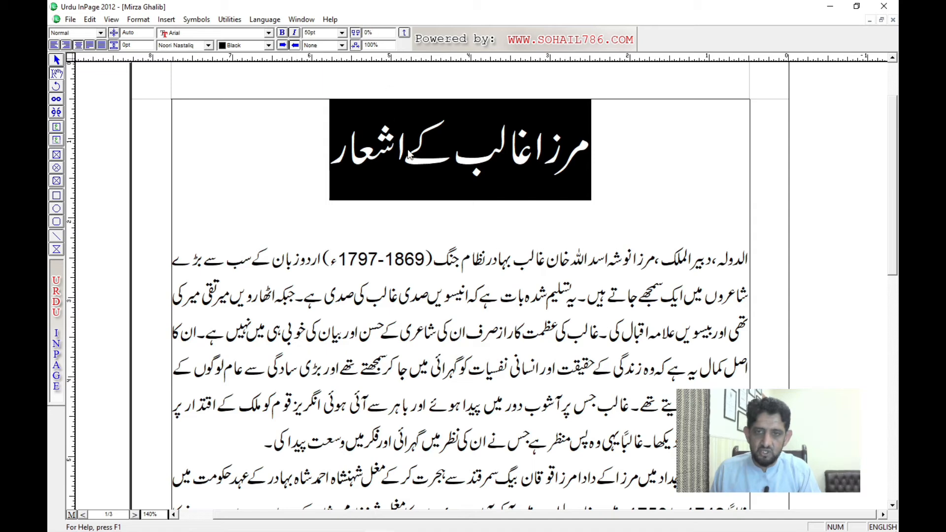
{"action": "left_click", "coordinate": [435, 160]}
{"action": "triple_click", "coordinate": [435, 161]}
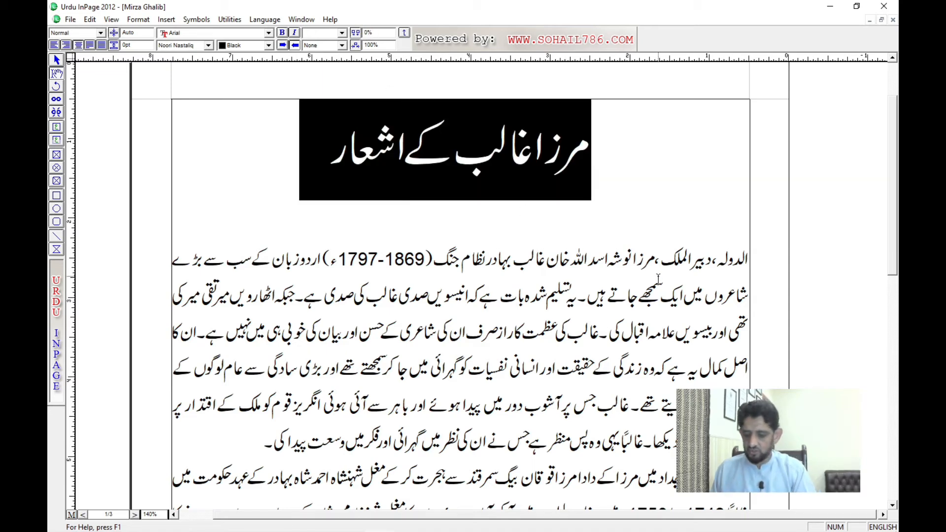
{"action": "key", "text": "F12"}
{"action": "key", "text": "F12"}
{"action": "key", "text": "F12"}
{"action": "key", "text": "F12"}
{"action": "key", "text": "F12"}
{"action": "key", "text": "F12"}
{"action": "key", "text": "F12"}
{"action": "key", "text": "F12"}
{"action": "key", "text": "F12"}
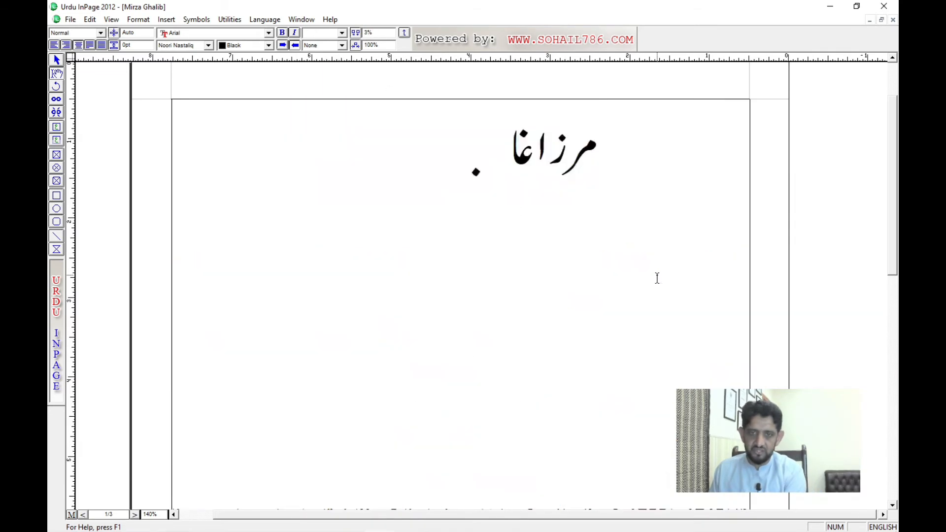
{"action": "key", "text": "F12"}
{"action": "key", "text": "F12"}
{"action": "key", "text": "F12"}
{"action": "key", "text": "F12"}
{"action": "key", "text": "F12"}
{"action": "key", "text": "F12"}
{"action": "key", "text": "F12"}
{"action": "key", "text": "F12"}
{"action": "key", "text": "F12"}
{"action": "key", "text": "F12"}
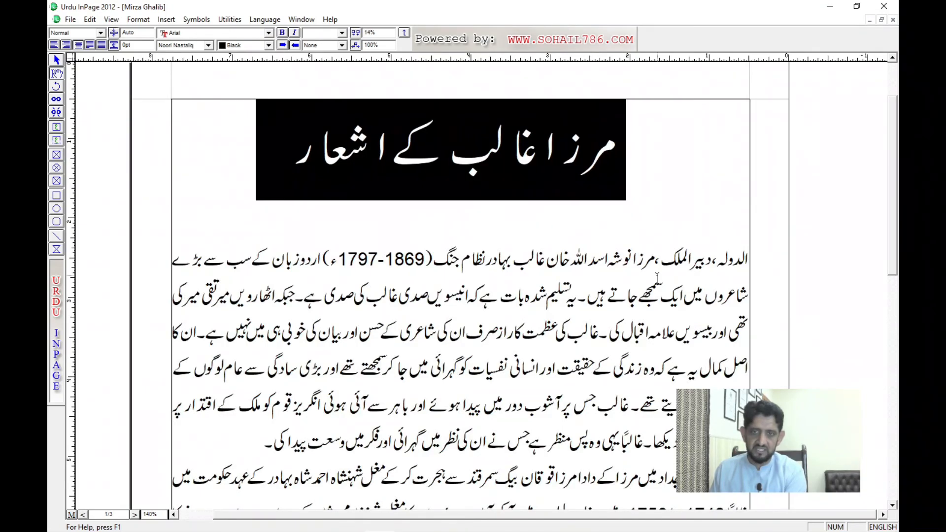
{"action": "key", "text": "F12"}
{"action": "key", "text": "F12"}
{"action": "key", "text": "F12"}
{"action": "key", "text": "F12"}
{"action": "key", "text": "F12"}
{"action": "key", "text": "F12"}
{"action": "key", "text": "F12"}
{"action": "key", "text": "F12"}
{"action": "key", "text": "F12"}
{"action": "key", "text": "F12"}
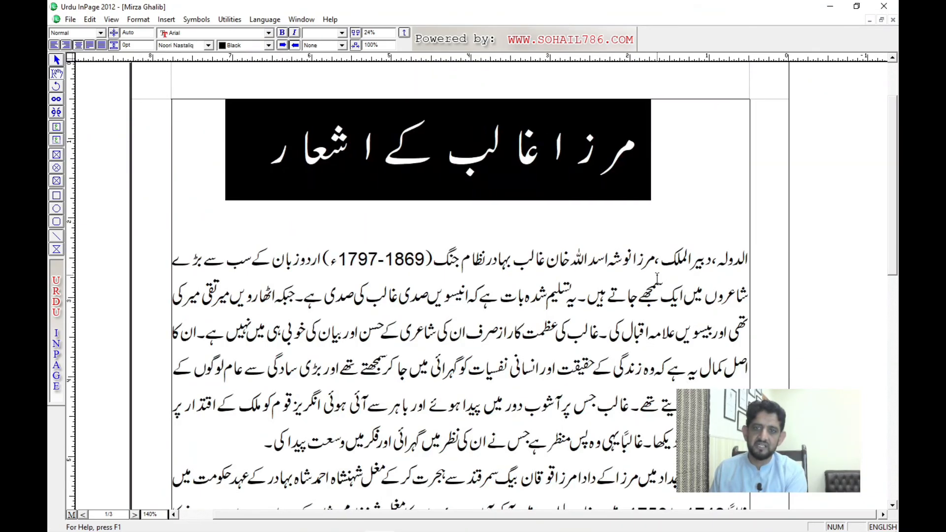
{"action": "key", "text": "F12"}
{"action": "key", "text": "F12"}
{"action": "key", "text": "F12"}
{"action": "key", "text": "F12"}
{"action": "key", "text": "F12"}
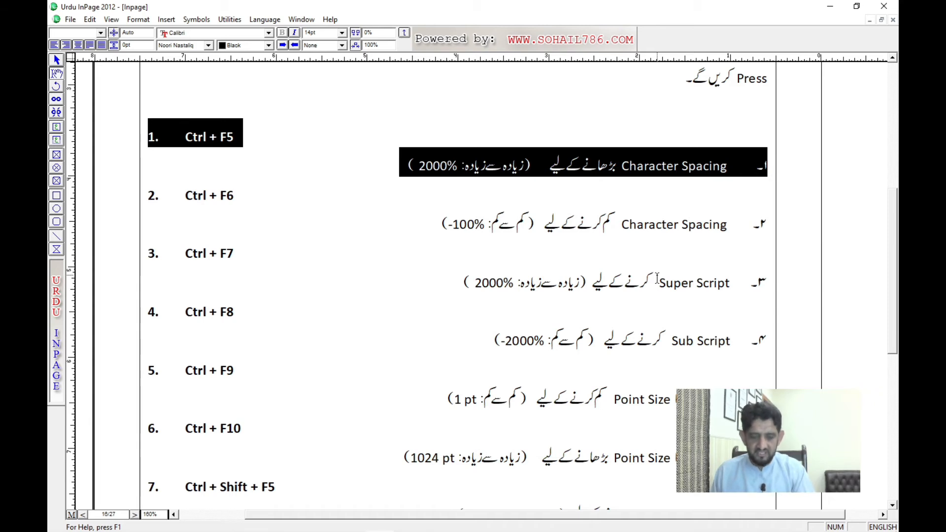
Step: Highlight the second list entry, for decreasing character spacing, in the Inpage document, and close the Application Template document without saving
{"action": "left_click_drag", "start_coordinate": [185, 201], "coordinate": [427, 229]}
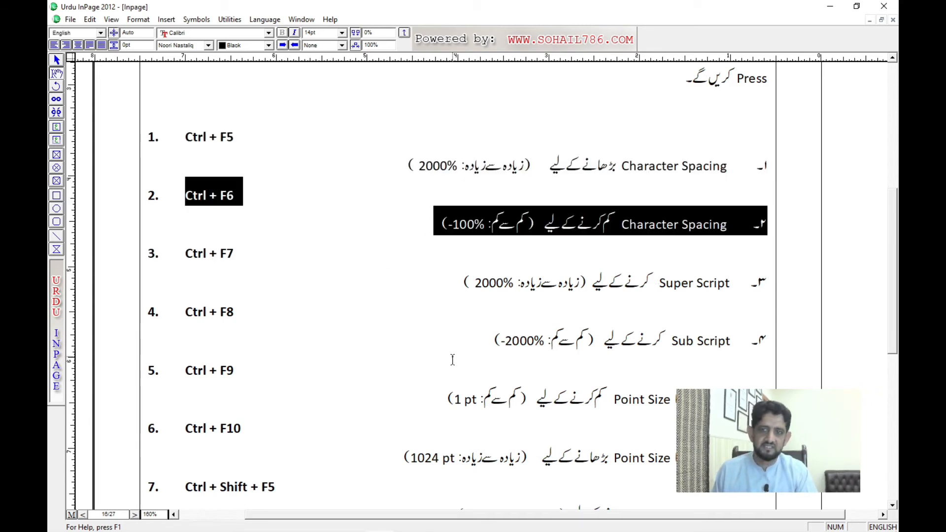
{"action": "key", "text": "ctrl+Tab"}
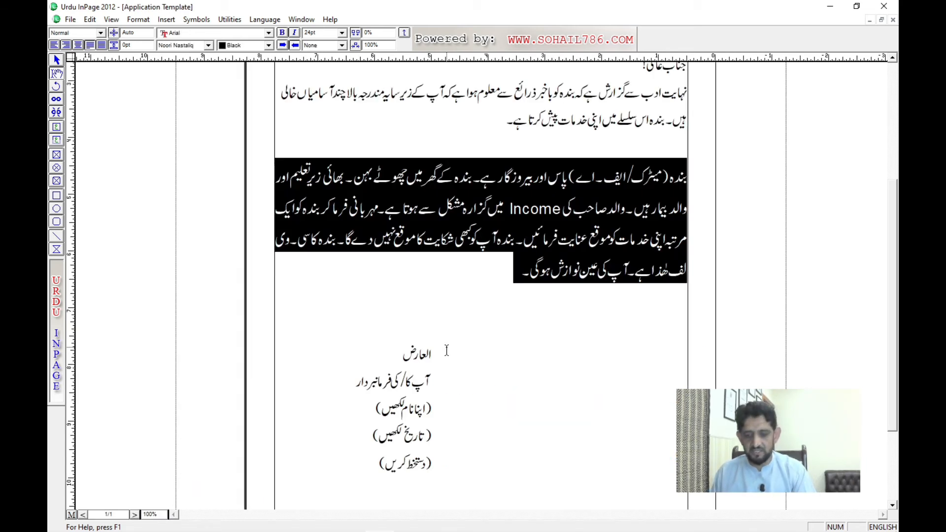
{"action": "key", "text": "ctrl+F4"}
{"action": "key", "text": "n"}
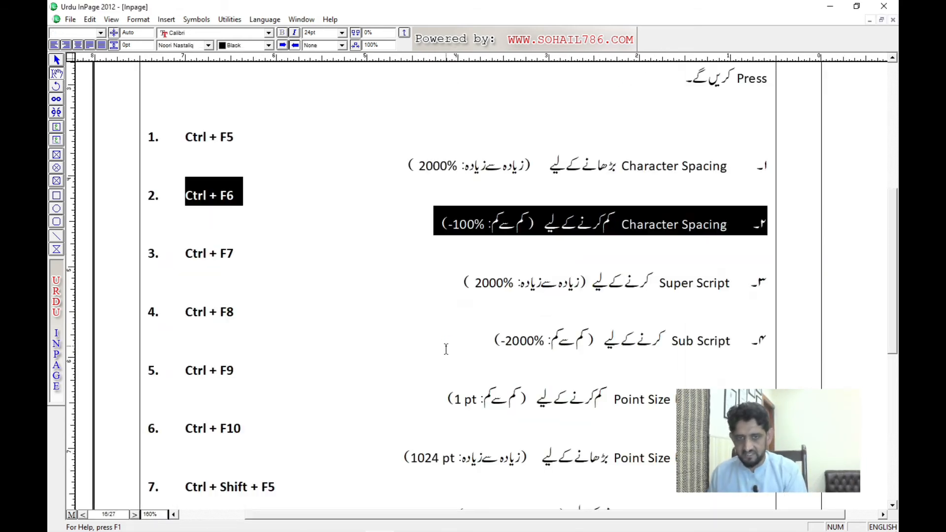
Step: Return to the Mirza Ghalib document and decrease the selected title's character spacing stepwise to 3%
{"action": "key", "text": "ctrl+Tab"}
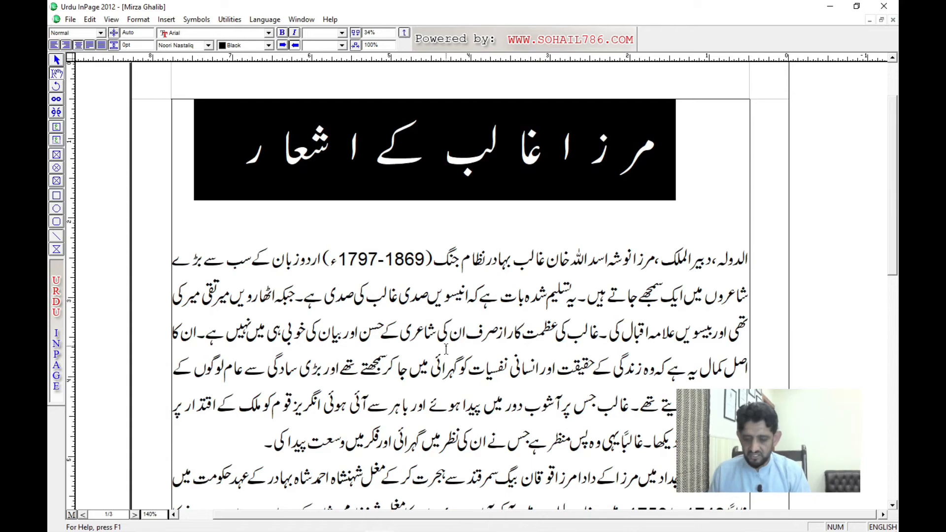
{"action": "key", "text": "ctrl+F7"}
{"action": "key", "text": "ctrl+F7"}
{"action": "key", "text": "ctrl+F7"}
{"action": "key", "text": "ctrl+F7"}
{"action": "key", "text": "ctrl+F7"}
{"action": "key", "text": "ctrl+F7"}
{"action": "key", "text": "ctrl+F7"}
{"action": "key", "text": "ctrl+F7"}
{"action": "key", "text": "ctrl+F7"}
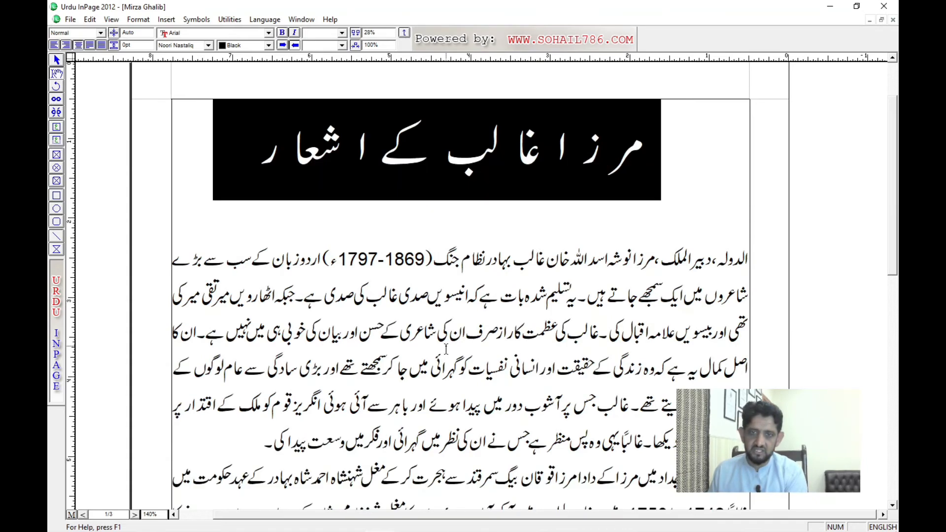
{"action": "key", "text": "ctrl+F7"}
{"action": "key", "text": "ctrl+F7"}
{"action": "key", "text": "ctrl+F7"}
{"action": "key", "text": "ctrl+F7"}
{"action": "key", "text": "ctrl+F7"}
{"action": "key", "text": "ctrl+F7"}
{"action": "key", "text": "ctrl+F7"}
{"action": "key", "text": "ctrl+F7"}
{"action": "key", "text": "ctrl+F7"}
{"action": "key", "text": "ctrl+F7"}
{"action": "key", "text": "ctrl+F7"}
{"action": "key", "text": "ctrl+F7"}
{"action": "key", "text": "ctrl+F7"}
{"action": "key", "text": "ctrl+F7"}
{"action": "key", "text": "ctrl+F7"}
{"action": "key", "text": "ctrl+F7"}
{"action": "key", "text": "ctrl+F7"}
{"action": "key", "text": "ctrl+F7"}
{"action": "key", "text": "ctrl+F7"}
{"action": "key", "text": "ctrl+F7"}
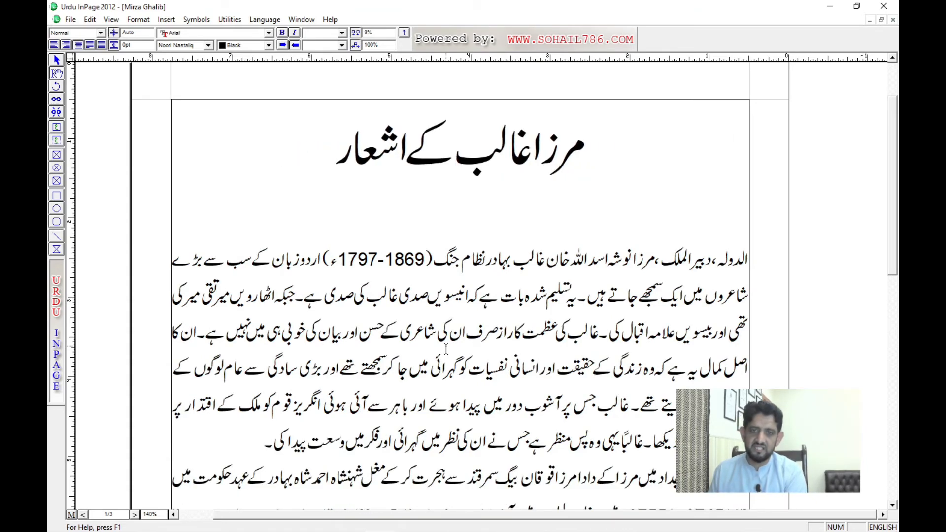
Step: Increase the selected Mirza Ghalib title's character spacing stepwise to 50%
{"action": "key", "text": "ctrl+F8"}
{"action": "key", "text": "ctrl+F8"}
{"action": "key", "text": "ctrl+F8"}
{"action": "key", "text": "ctrl+F8"}
{"action": "key", "text": "ctrl+F8"}
{"action": "key", "text": "ctrl+F8"}
{"action": "key", "text": "ctrl+F8"}
{"action": "key", "text": "ctrl+F8"}
{"action": "key", "text": "ctrl+F8"}
{"action": "key", "text": "ctrl+F8"}
{"action": "key", "text": "ctrl+F8"}
{"action": "key", "text": "ctrl+F8"}
{"action": "key", "text": "ctrl+F8"}
{"action": "key", "text": "ctrl+F8"}
{"action": "key", "text": "ctrl+F8"}
{"action": "key", "text": "ctrl+F8"}
{"action": "key", "text": "ctrl+F8"}
{"action": "key", "text": "ctrl+F8"}
{"action": "key", "text": "ctrl+F8"}
{"action": "key", "text": "ctrl+F8"}
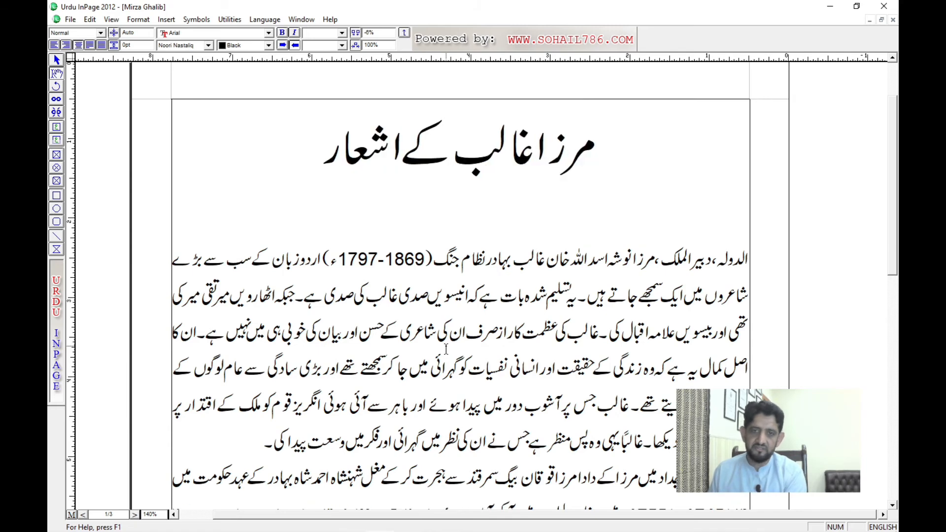
{"action": "key", "text": "ctrl+F8"}
{"action": "key", "text": "ctrl+F8"}
{"action": "key", "text": "ctrl+F8"}
{"action": "key", "text": "ctrl+F8"}
{"action": "key", "text": "ctrl+F8"}
{"action": "key", "text": "ctrl+F8"}
{"action": "key", "text": "ctrl+F8"}
{"action": "key", "text": "ctrl+F8"}
{"action": "key", "text": "ctrl+F8"}
{"action": "key", "text": "ctrl+F8"}
{"action": "key", "text": "ctrl+F8"}
{"action": "key", "text": "ctrl+F8"}
{"action": "key", "text": "ctrl+F8"}
{"action": "key", "text": "ctrl+F8"}
{"action": "key", "text": "ctrl+F8"}
{"action": "key", "text": "ctrl+F8"}
{"action": "key", "text": "ctrl+F8"}
{"action": "key", "text": "ctrl+F8"}
{"action": "key", "text": "ctrl+F8"}
{"action": "key", "text": "ctrl+F8"}
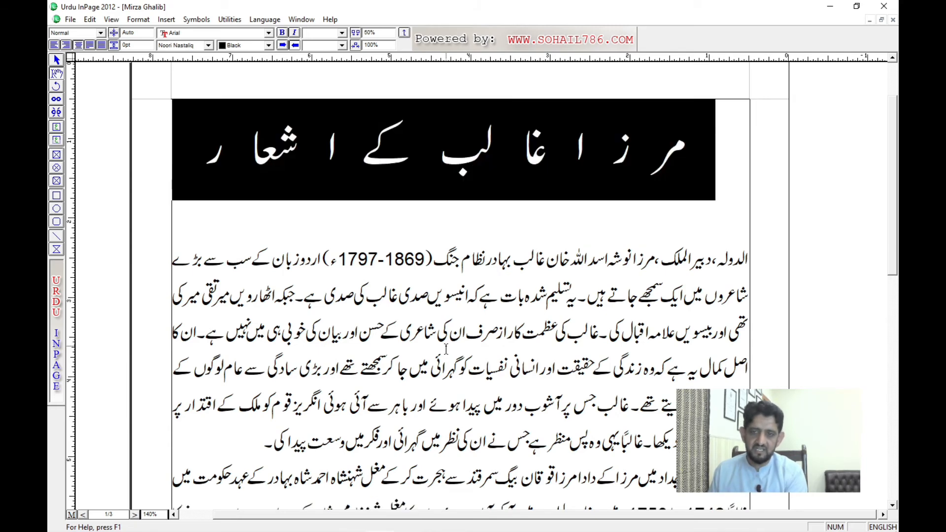
Step: Decrease the selected Mirza Ghalib title's character spacing stepwise to -8%
{"action": "key", "text": "ctrl+F7"}
{"action": "key", "text": "ctrl+F7"}
{"action": "key", "text": "ctrl+F7"}
{"action": "key", "text": "ctrl+F7"}
{"action": "key", "text": "ctrl+F7"}
{"action": "key", "text": "ctrl+F7"}
{"action": "key", "text": "ctrl+F7"}
{"action": "key", "text": "ctrl+F7"}
{"action": "key", "text": "ctrl+F7"}
{"action": "key", "text": "ctrl+F7"}
{"action": "key", "text": "ctrl+F7"}
{"action": "key", "text": "ctrl+F7"}
{"action": "key", "text": "ctrl+F7"}
{"action": "key", "text": "ctrl+F7"}
{"action": "key", "text": "ctrl+F7"}
{"action": "key", "text": "ctrl+F7"}
{"action": "key", "text": "ctrl+F7"}
{"action": "key", "text": "ctrl+F7"}
{"action": "key", "text": "ctrl+F7"}
{"action": "key", "text": "ctrl+F7"}
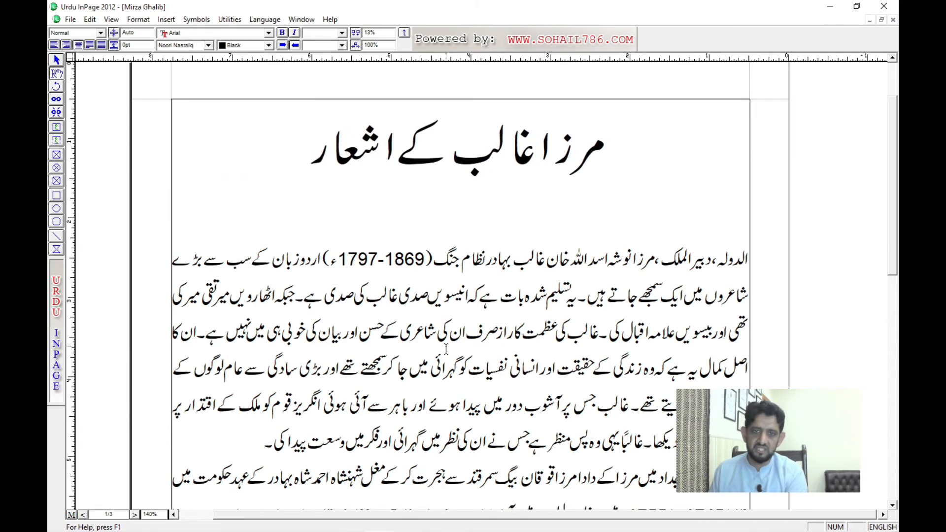
{"action": "key", "text": "ctrl+F7"}
{"action": "key", "text": "ctrl+F7"}
{"action": "key", "text": "ctrl+F7"}
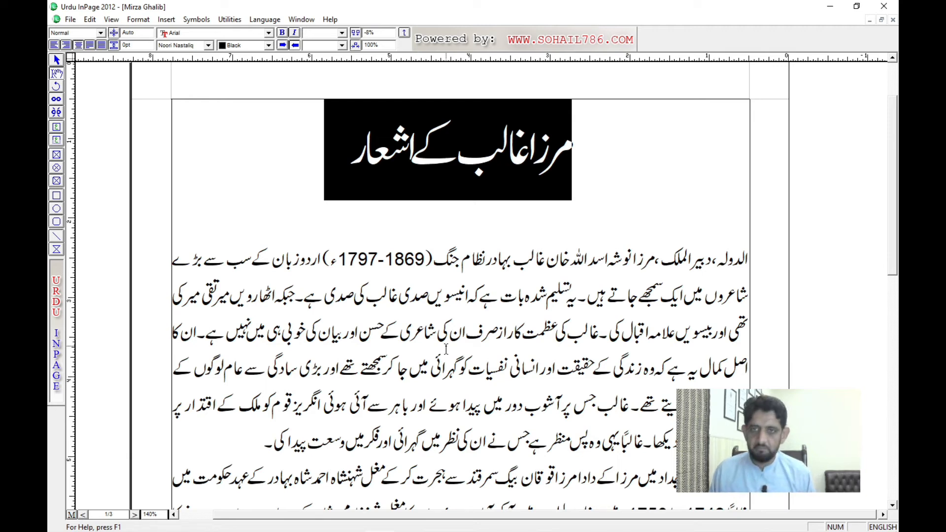
Step: Return to the Inpage command list, highlight both Character Spacing entries, and mark the 2000% maximum in the first one
{"action": "key", "text": "ctrl+Tab"}
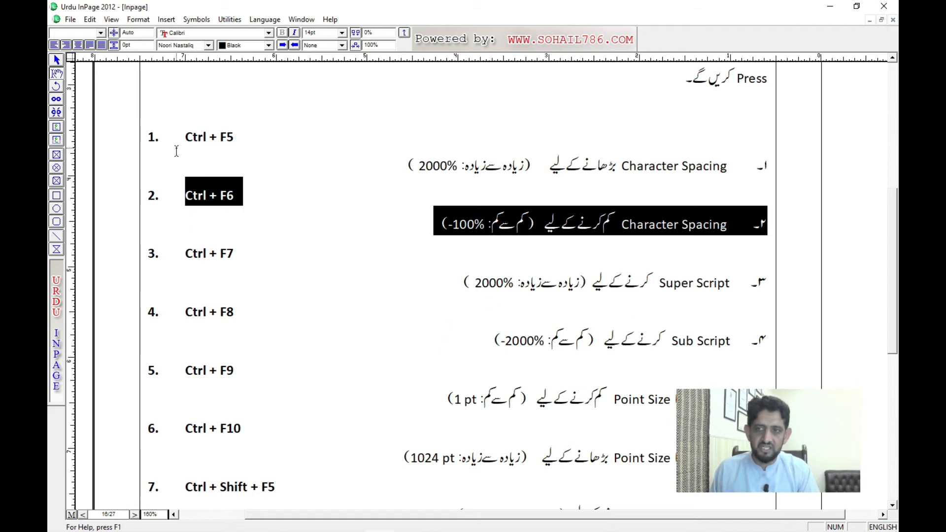
{"action": "left_click_drag", "start_coordinate": [180, 137], "coordinate": [405, 227]}
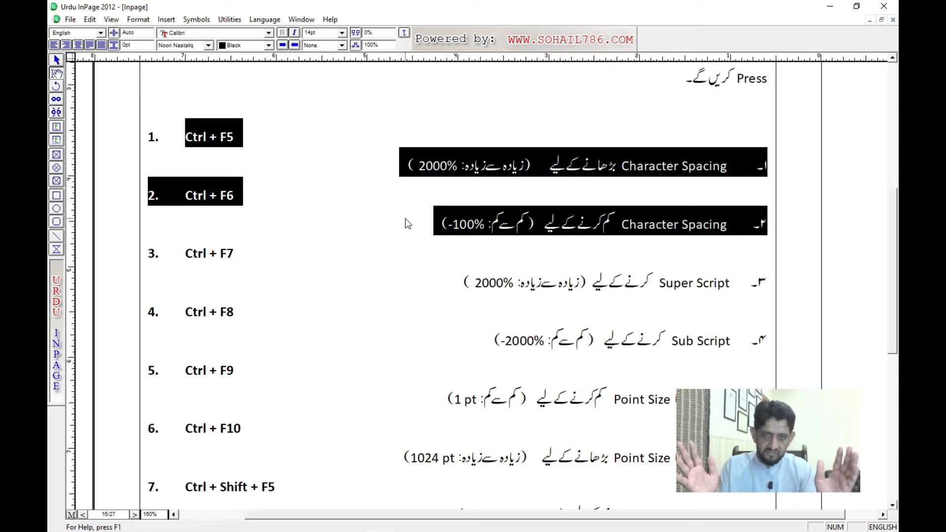
{"action": "left_click", "coordinate": [422, 168]}
{"action": "double_click", "coordinate": [428, 171]}
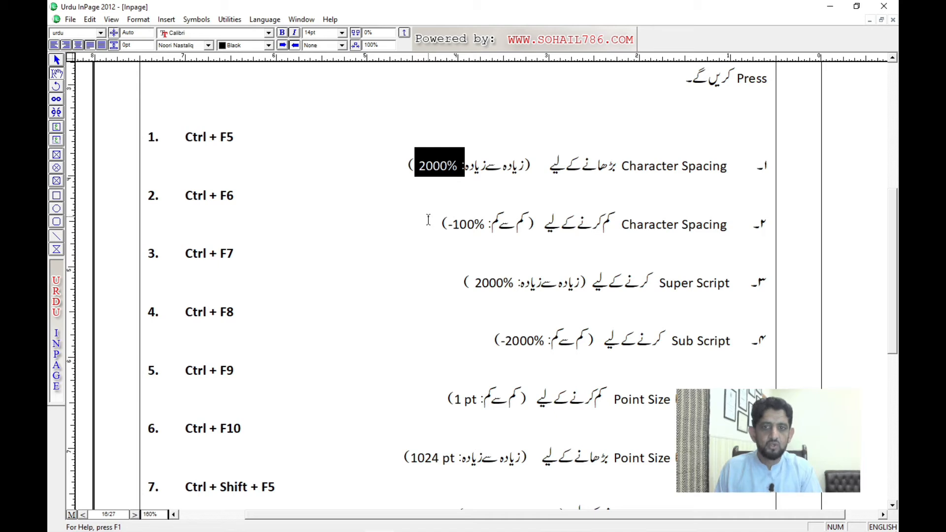
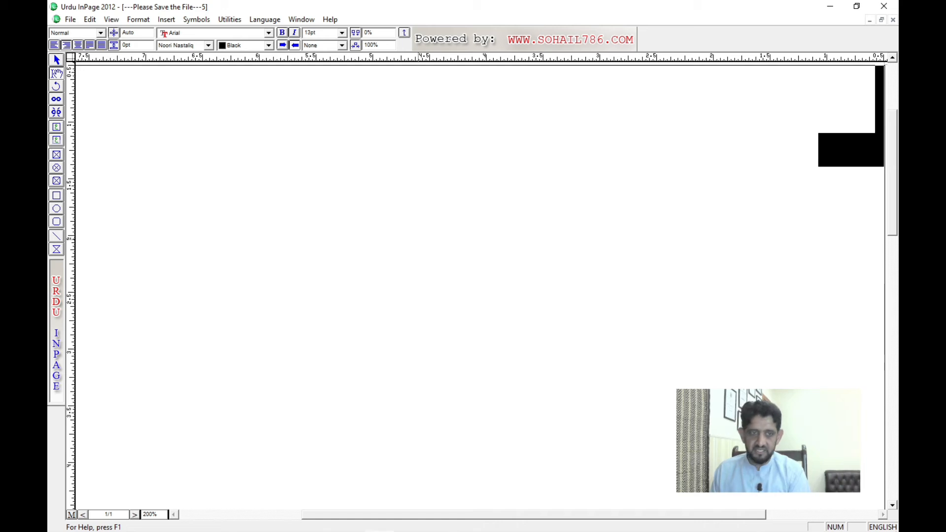
Step: Delete the selected text in the unsaved document, and reset the Mirza Ghalib title's character spacing to 0%
{"action": "key", "text": "BackSpace"}
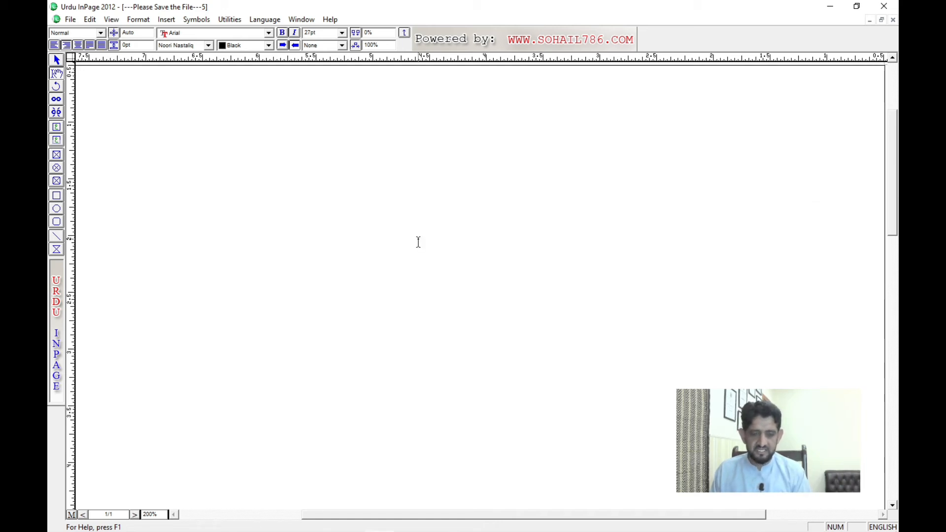
{"action": "key", "text": "ctrl+Tab"}
{"action": "key", "text": "ctrl+Tab"}
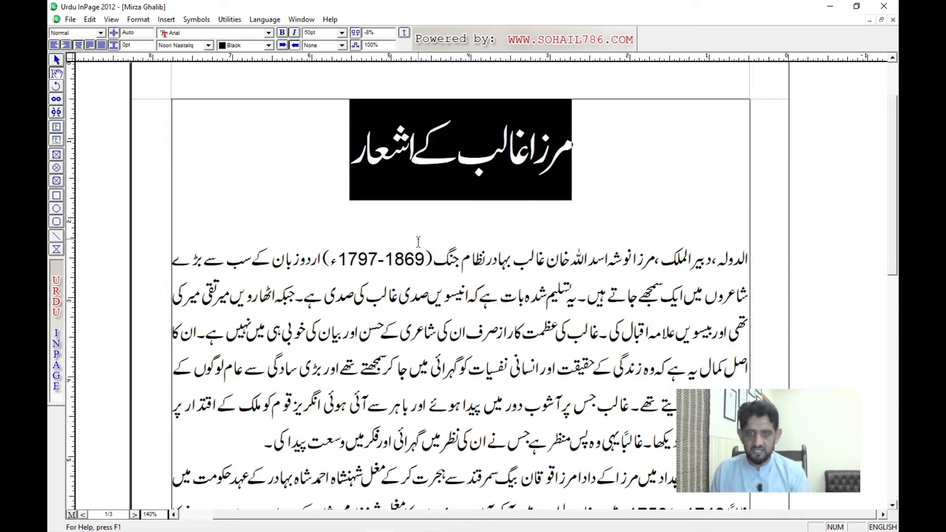
{"action": "left_click_drag", "start_coordinate": [377, 36], "coordinate": [355, 40]}
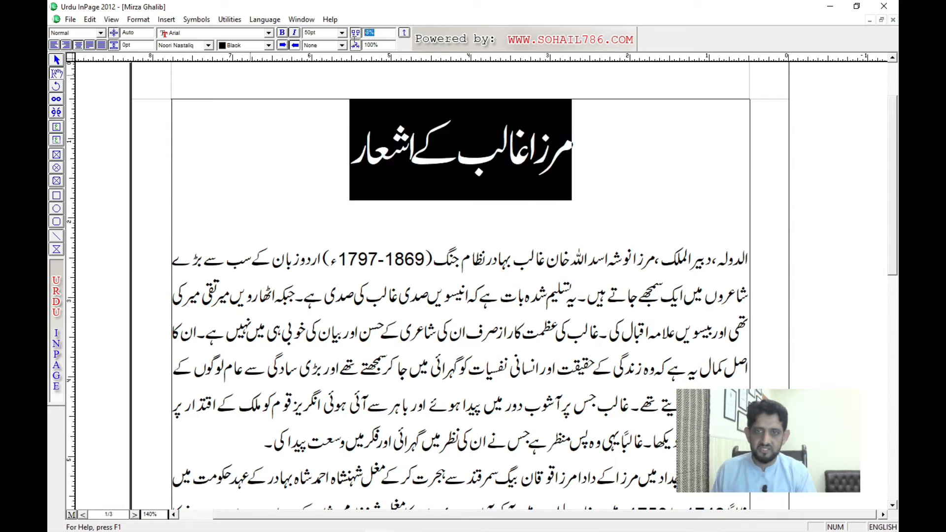
{"action": "type", "text": "0"}
{"action": "key", "text": "Return"}
Step: Switch the input language to Urdu and add the letter ط at the end of the title
{"action": "left_click", "coordinate": [316, 154]}
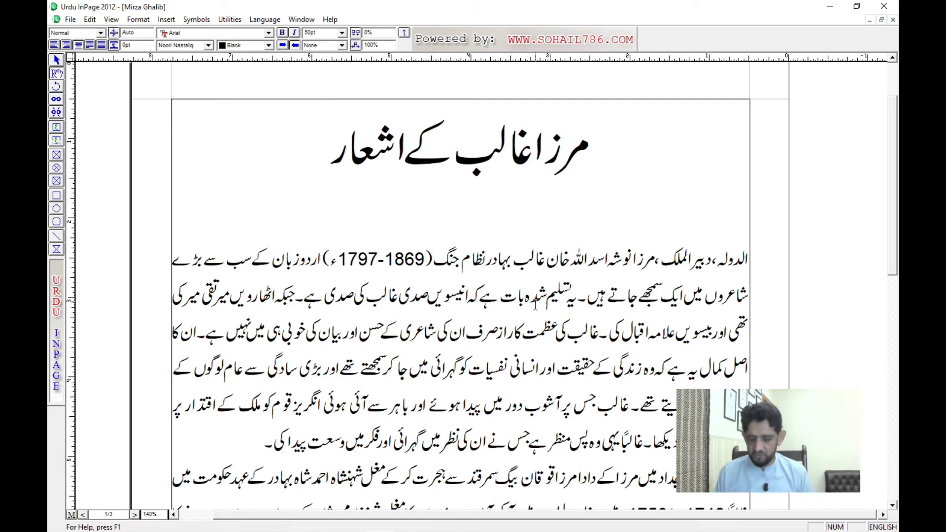
{"action": "type", "text": "7"}
{"action": "key", "text": "BackSpace"}
{"action": "key", "text": "ctrl+space"}
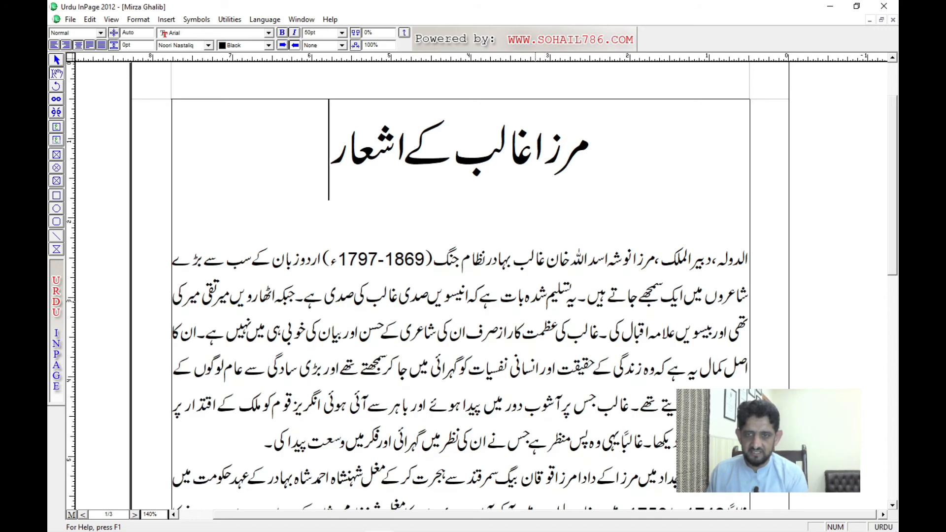
{"action": "type", "text": "ط"}
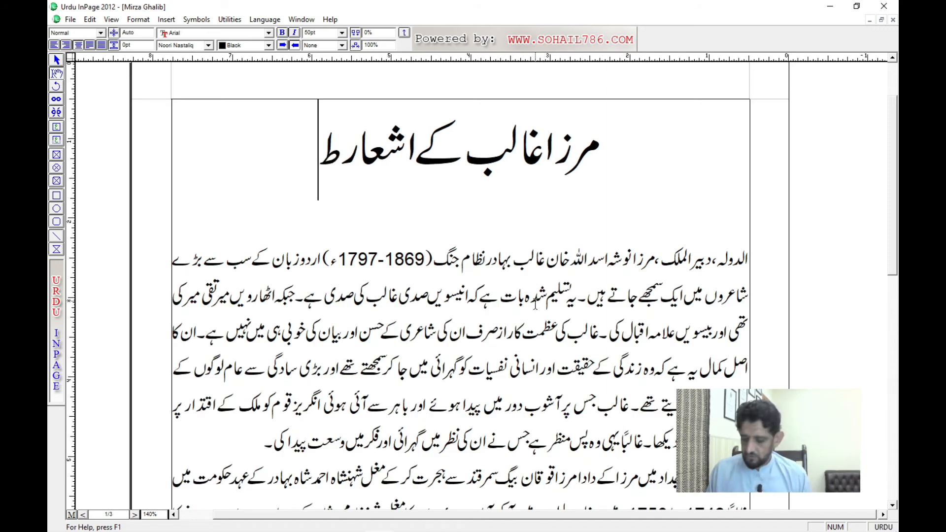
Step: Select the letter ط at the title's end and decrease its font size stepwise to 29 pt
{"action": "key", "text": "shift+Right"}
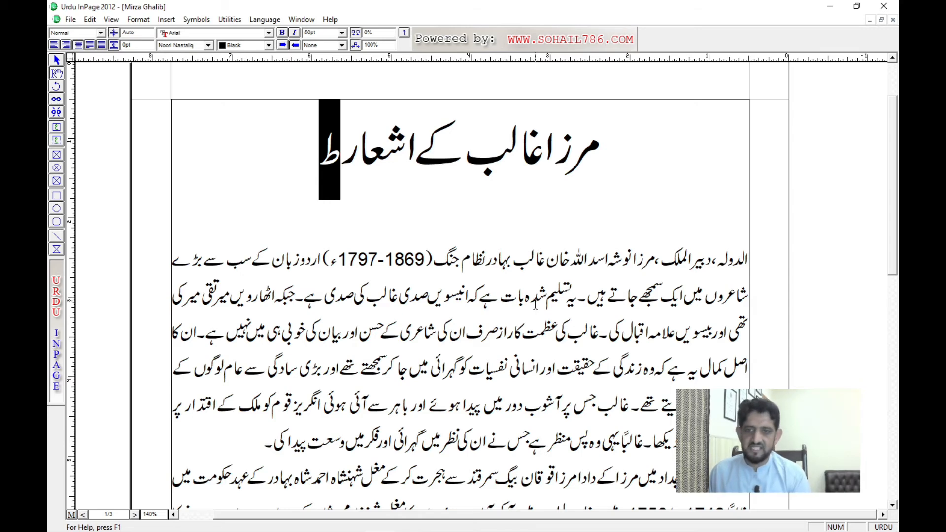
{"action": "key", "text": "ctrl+bracketleft"}
{"action": "key", "text": "ctrl+bracketleft"}
{"action": "key", "text": "ctrl+bracketleft"}
{"action": "key", "text": "ctrl+bracketleft"}
{"action": "key", "text": "ctrl+bracketleft"}
{"action": "key", "text": "ctrl+bracketleft"}
{"action": "key", "text": "ctrl+bracketleft"}
{"action": "key", "text": "ctrl+bracketleft"}
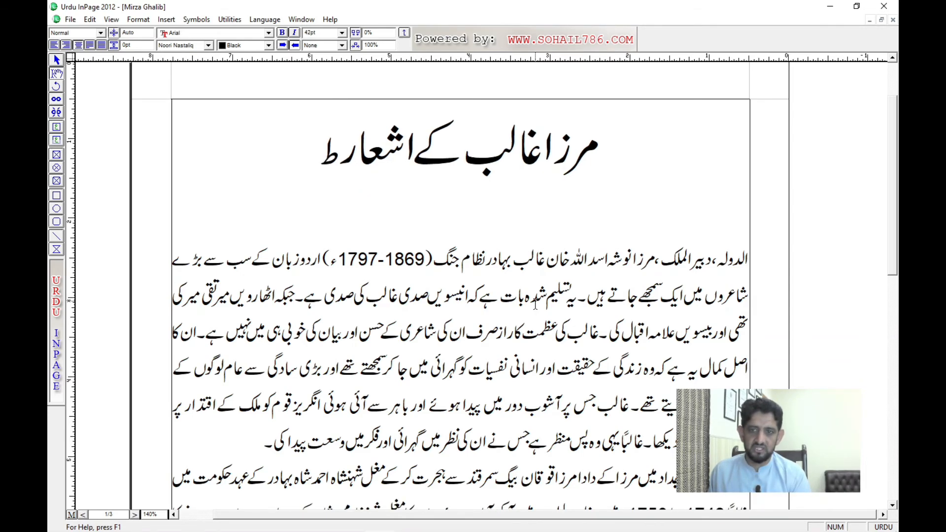
{"action": "key", "text": "ctrl+bracketleft"}
{"action": "key", "text": "ctrl+bracketleft"}
{"action": "key", "text": "ctrl+bracketleft"}
{"action": "key", "text": "ctrl+bracketleft"}
{"action": "key", "text": "ctrl+bracketleft"}
{"action": "key", "text": "ctrl+bracketleft"}
{"action": "key", "text": "ctrl+bracketleft"}
{"action": "key", "text": "ctrl+bracketleft"}
{"action": "key", "text": "ctrl+bracketleft"}
{"action": "key", "text": "ctrl+bracketleft"}
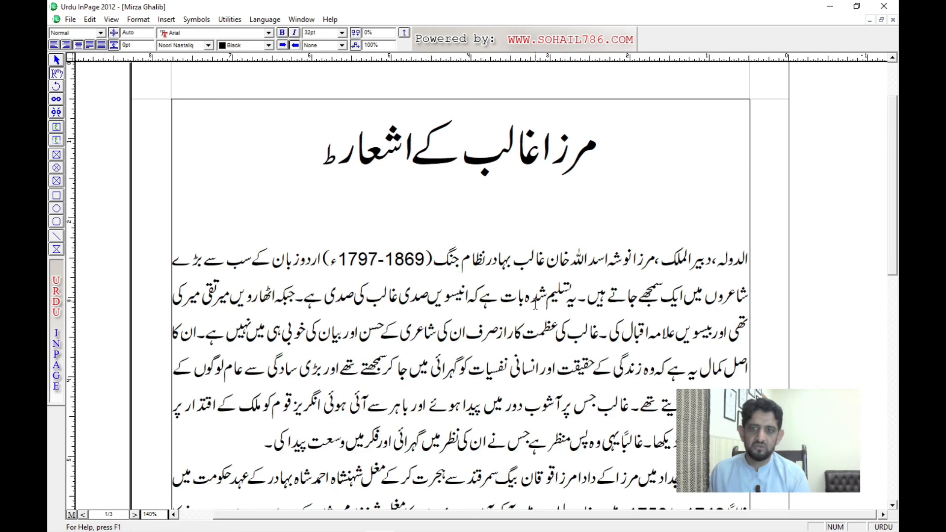
{"action": "key", "text": "ctrl+bracketleft"}
{"action": "key", "text": "ctrl+bracketleft"}
{"action": "key", "text": "ctrl+bracketleft"}
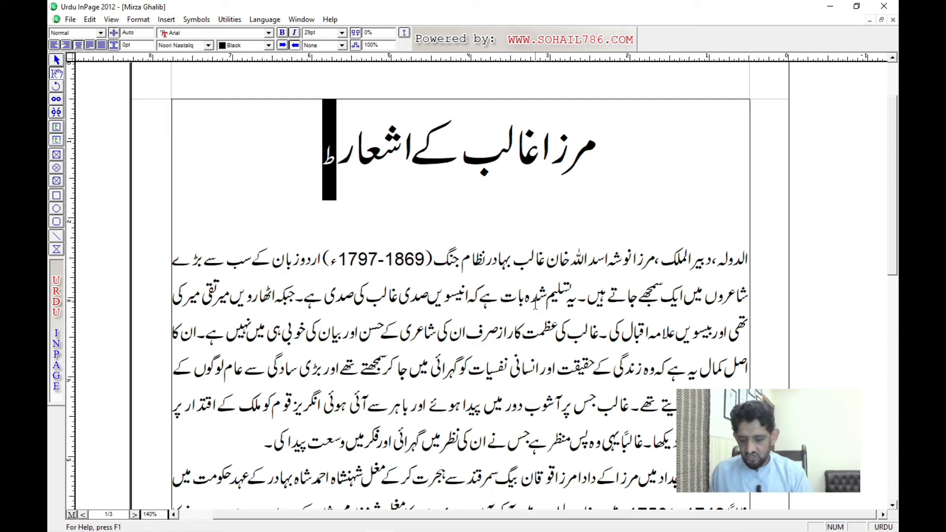
{"action": "key", "text": "ctrl+Tab"}
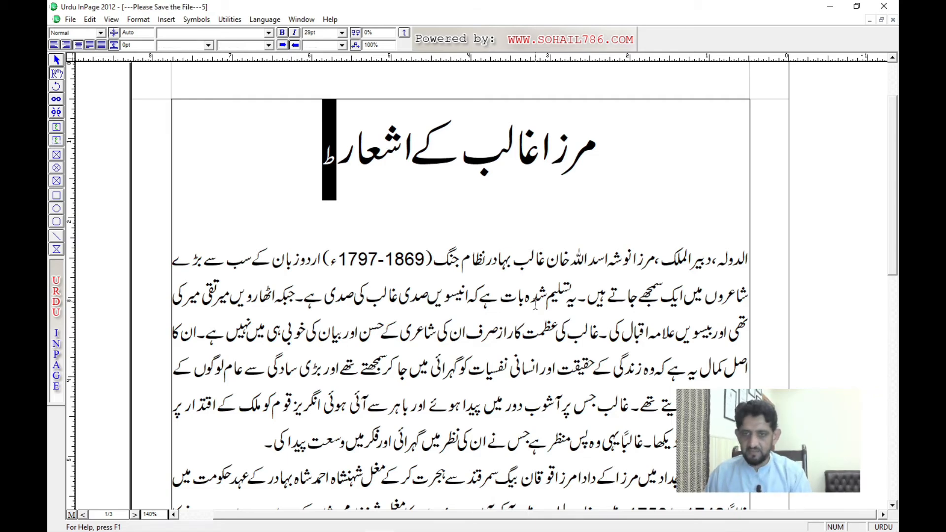
{"action": "key", "text": "ctrl+Tab"}
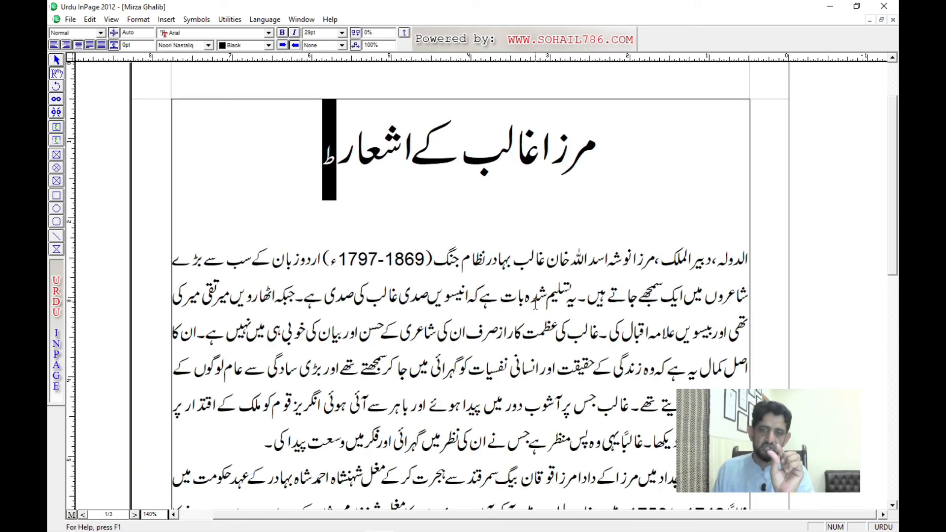
{"action": "key", "text": "Right"}
{"action": "key", "text": "Right"}
{"action": "key", "text": "Right"}
{"action": "key", "text": "Right"}
{"action": "key", "text": "Right"}
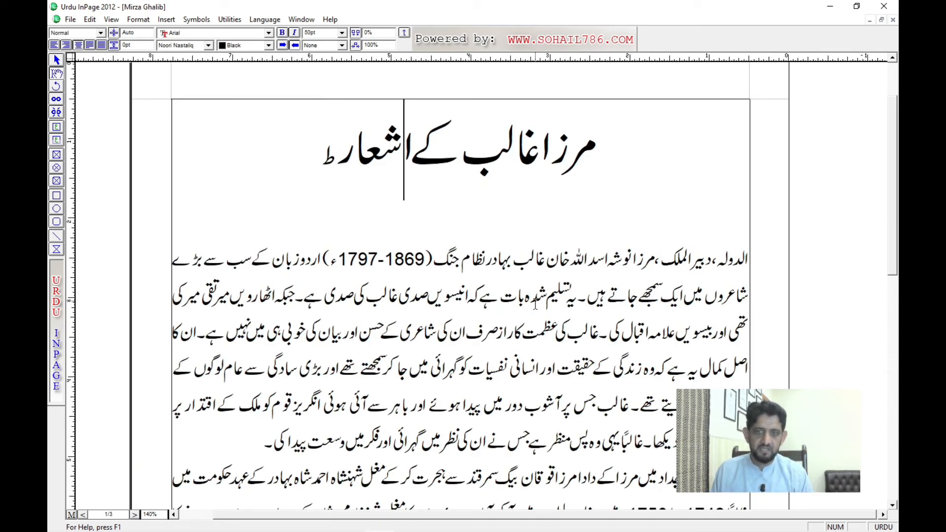
{"action": "key", "text": "Left"}
{"action": "key", "text": "Left"}
{"action": "key", "text": "Left"}
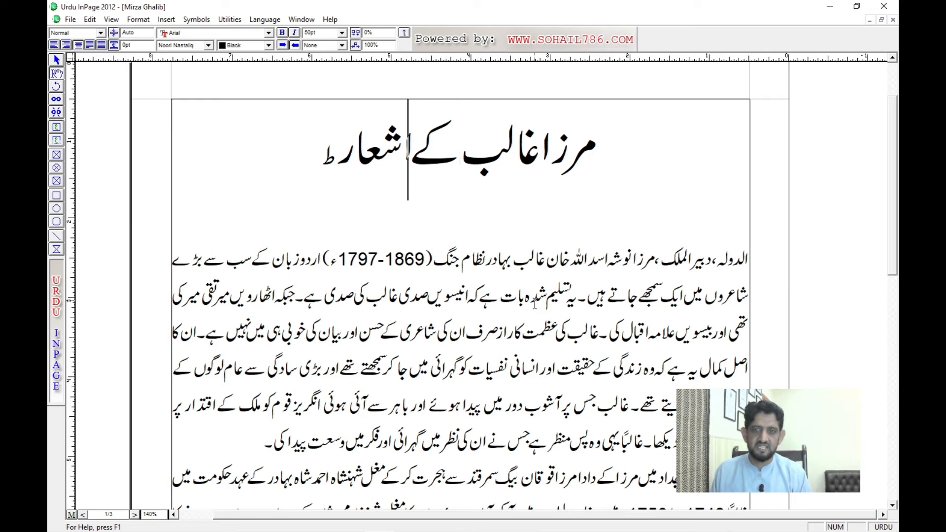
{"action": "key", "text": "Left"}
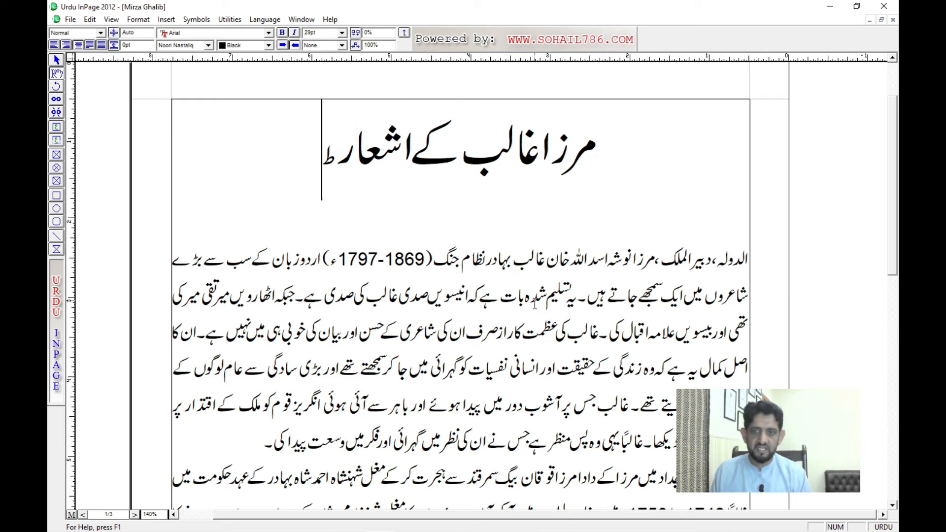
Step: Select the letter ط again, reduce it to 28 pt, and raise its baseline stepwise to a superscript position
{"action": "key", "text": "shift+Right"}
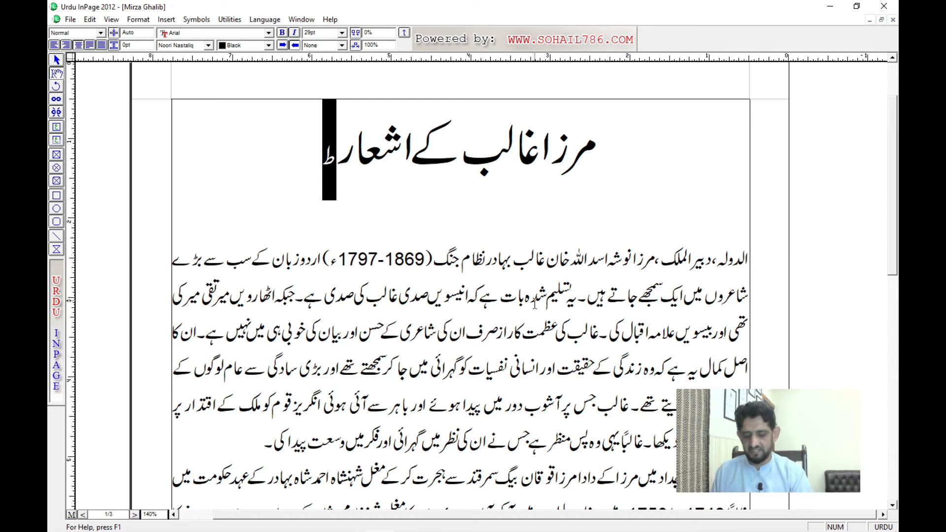
{"action": "key", "text": "ctrl+shift+comma"}
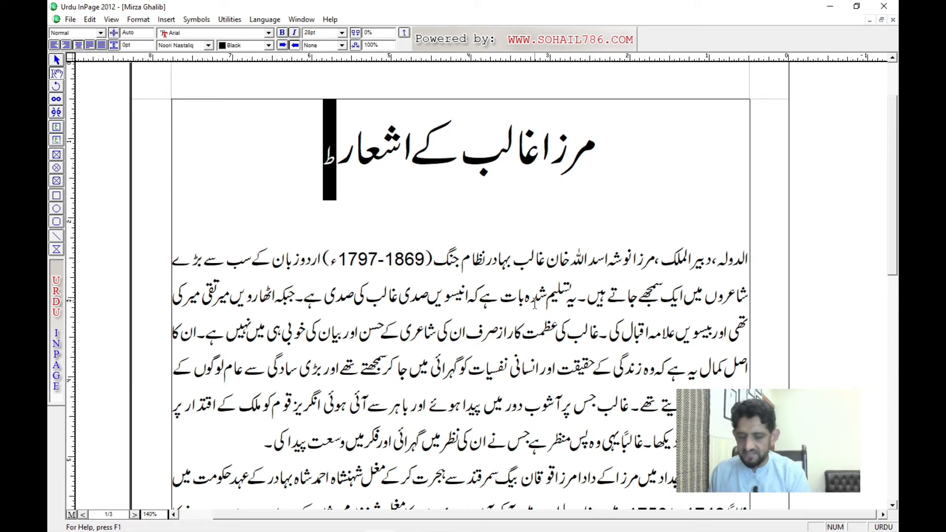
{"action": "key", "text": "alt+Up"}
{"action": "key", "text": "alt+Up"}
{"action": "key", "text": "alt+Up"}
{"action": "key", "text": "alt+Up"}
{"action": "key", "text": "alt+Up"}
{"action": "key", "text": "alt+Up"}
{"action": "key", "text": "alt+Up"}
{"action": "key", "text": "alt+Up"}
{"action": "key", "text": "alt+Up"}
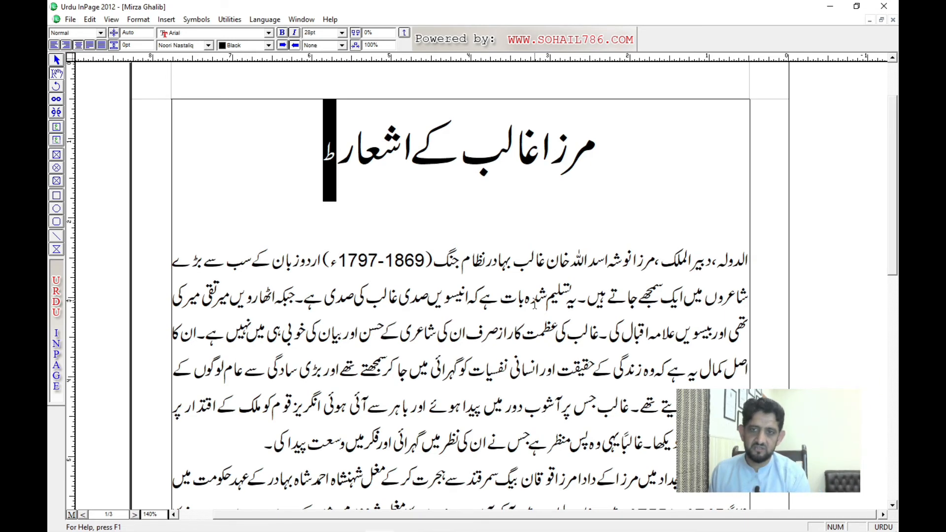
{"action": "key", "text": "alt+Up"}
{"action": "key", "text": "alt+Up"}
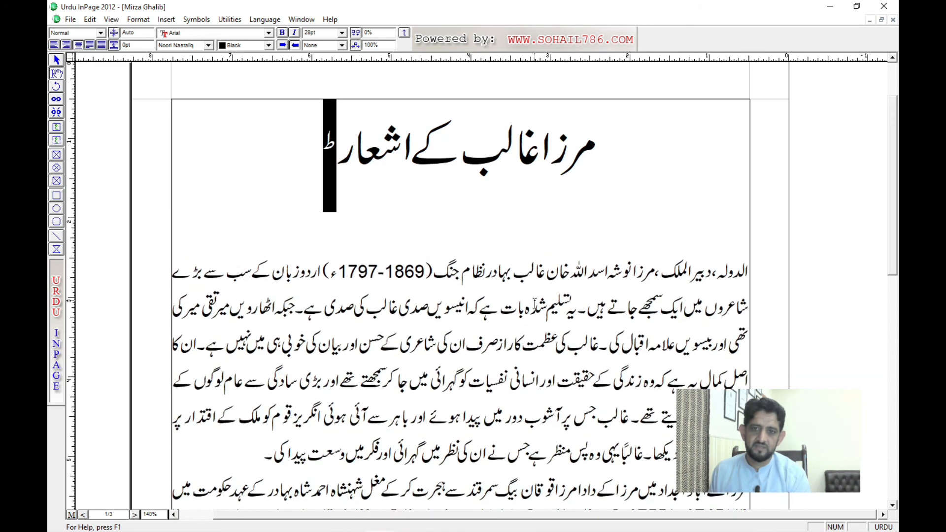
{"action": "key", "text": "alt+Up"}
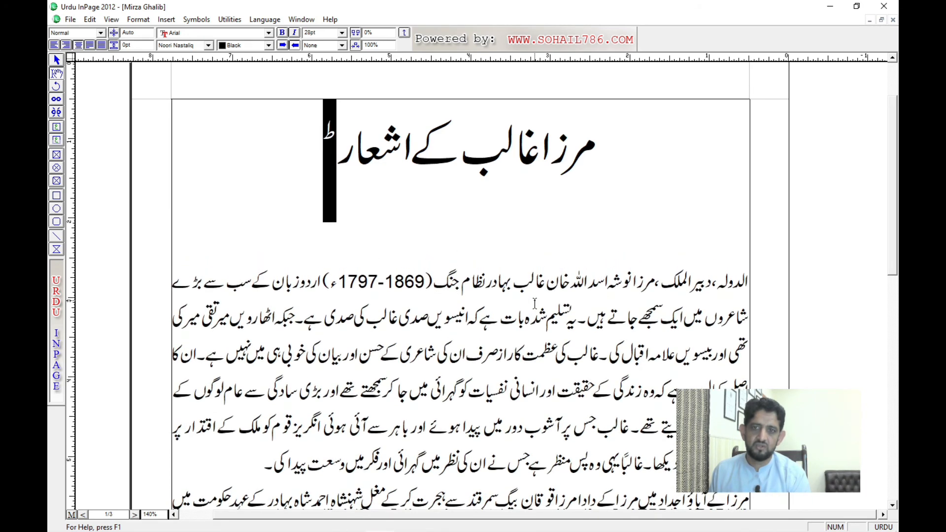
Step: Decrease the raised letter ط stepwise to 19 pt and deselect it
{"action": "key", "text": "F7"}
{"action": "key", "text": "F7"}
{"action": "key", "text": "F7"}
{"action": "key", "text": "F7"}
{"action": "key", "text": "F7"}
{"action": "key", "text": "F7"}
{"action": "key", "text": "F7"}
{"action": "key", "text": "F7"}
{"action": "key", "text": "F7"}
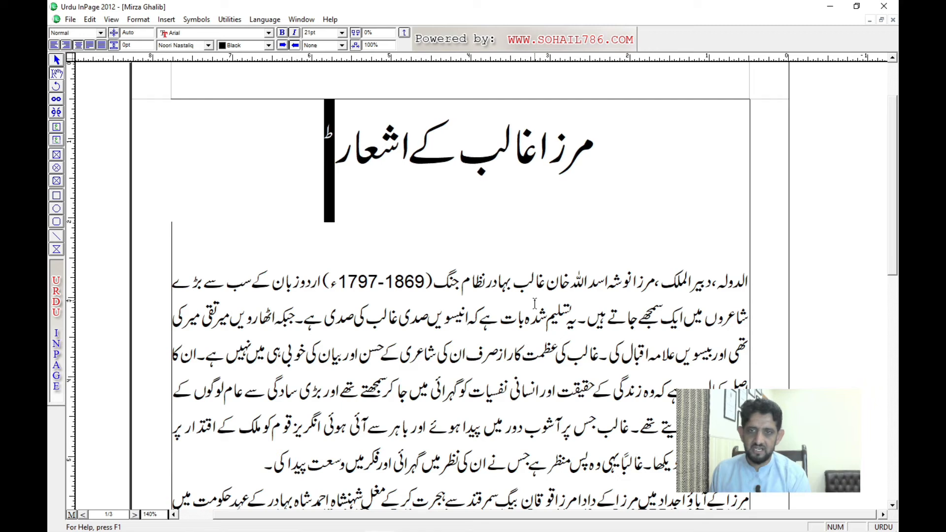
{"action": "key", "text": "Left"}
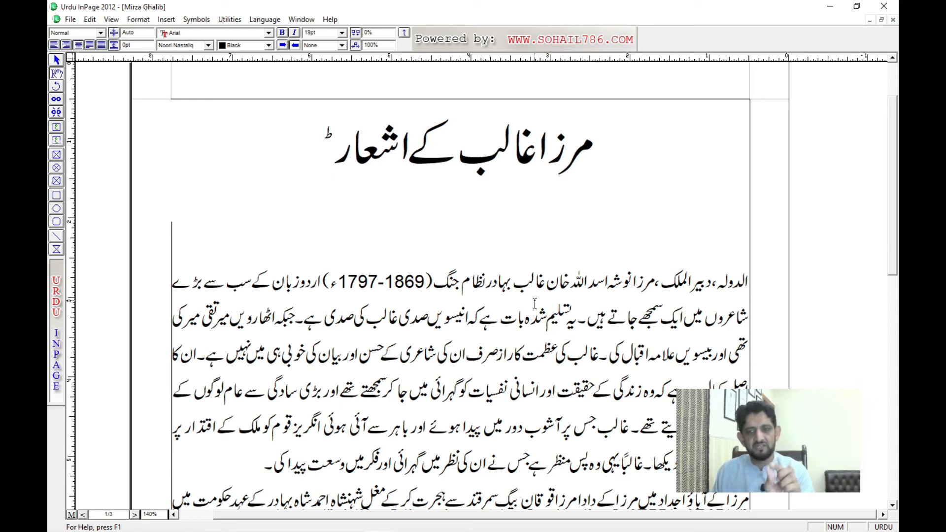
Step: Replace the raised letter ط at the end of the title with the letter ج
{"action": "type", "text": "ج"}
{"action": "key", "text": "BackSpace"}
{"action": "key", "text": "BackSpace"}
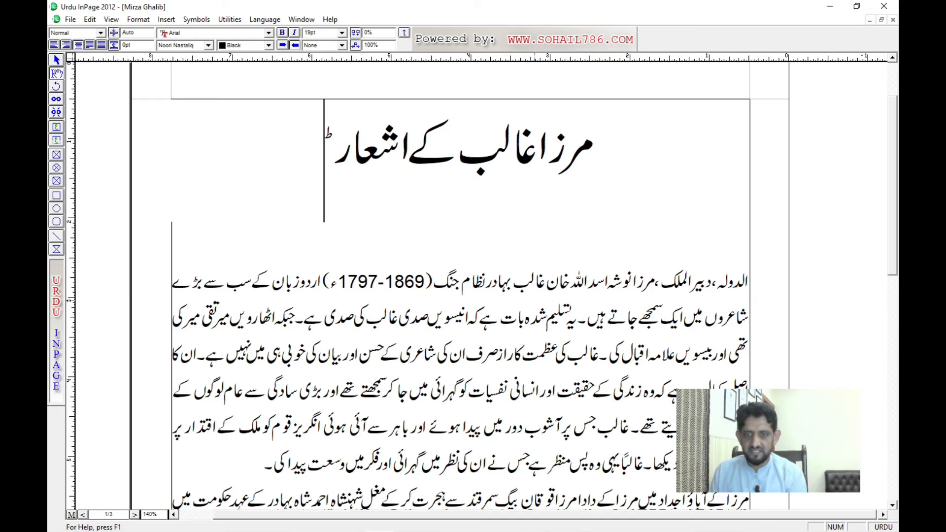
{"action": "type", "text": "ج"}
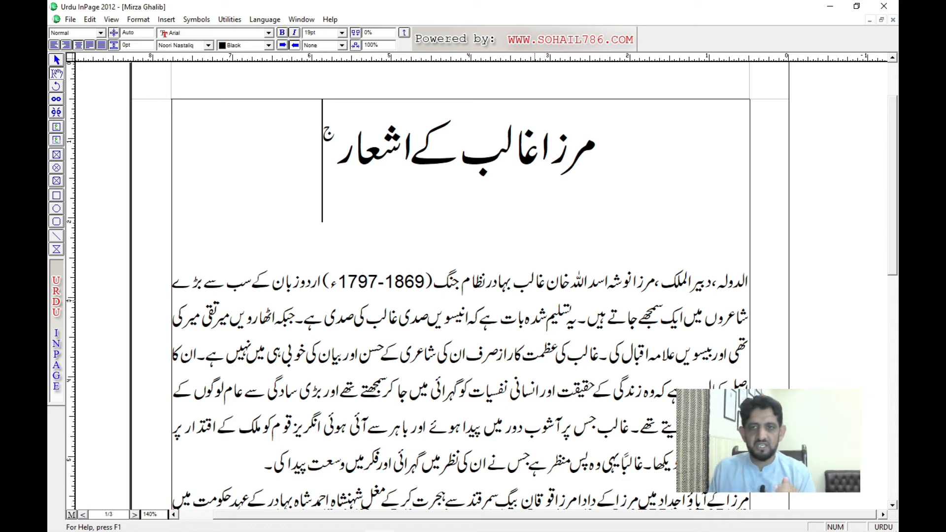
Step: Try setting the baseline shift of the title's last word and the raised ج to 0 through the Character settings, and undo it
{"action": "key", "text": "shift+Right"}
{"action": "key", "text": "shift+Right"}
{"action": "key", "text": "shift+Right"}
{"action": "key", "text": "shift+Right"}
{"action": "key", "text": "shift+Right"}
{"action": "key", "text": "shift+Right"}
{"action": "key", "text": "shift+Right"}
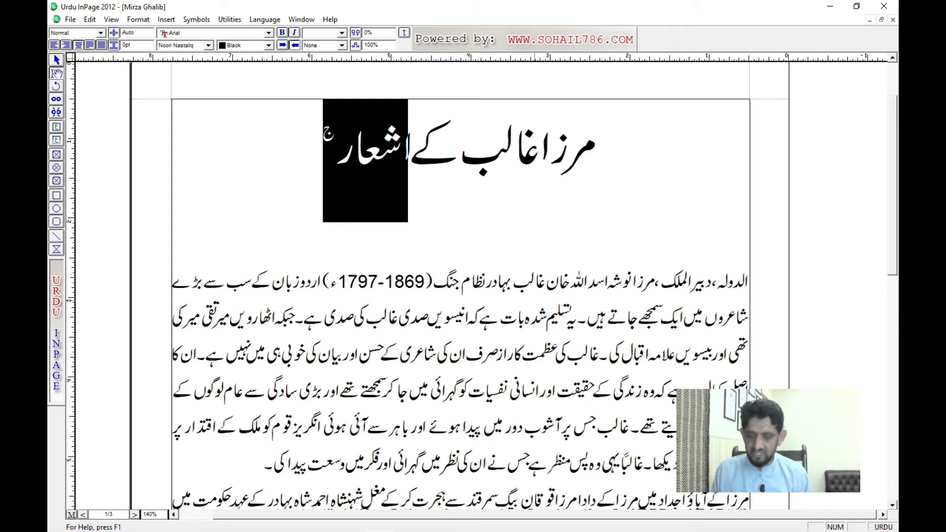
{"action": "key", "text": "ctrl+t"}
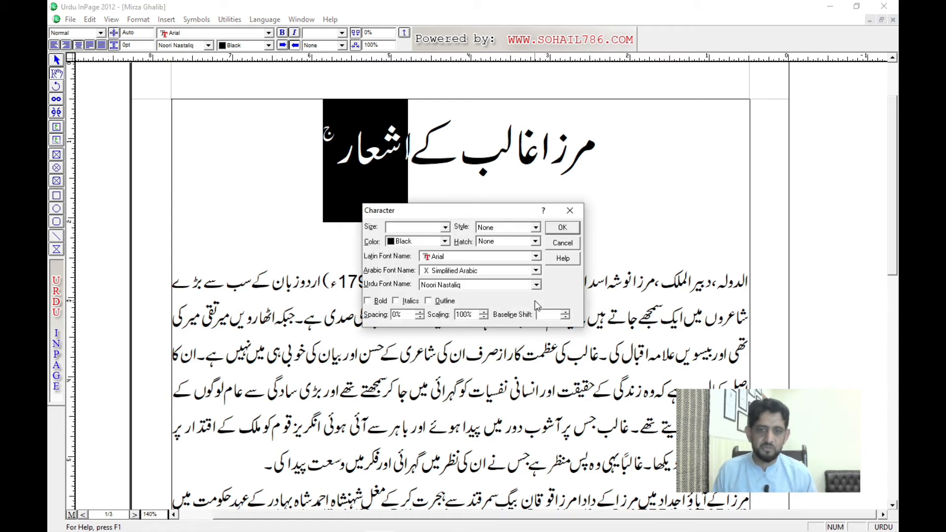
{"action": "left_click_drag", "start_coordinate": [444, 211], "coordinate": [695, 99]}
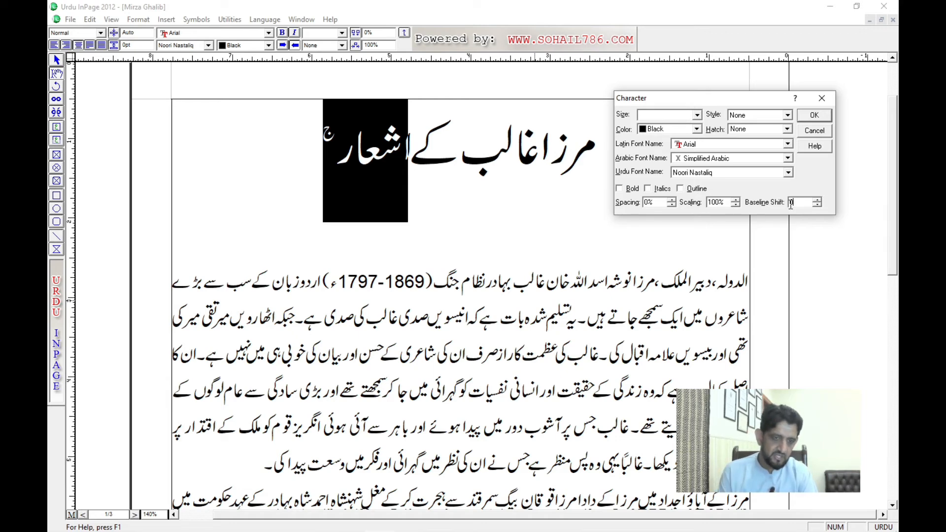
{"action": "key", "text": "Return"}
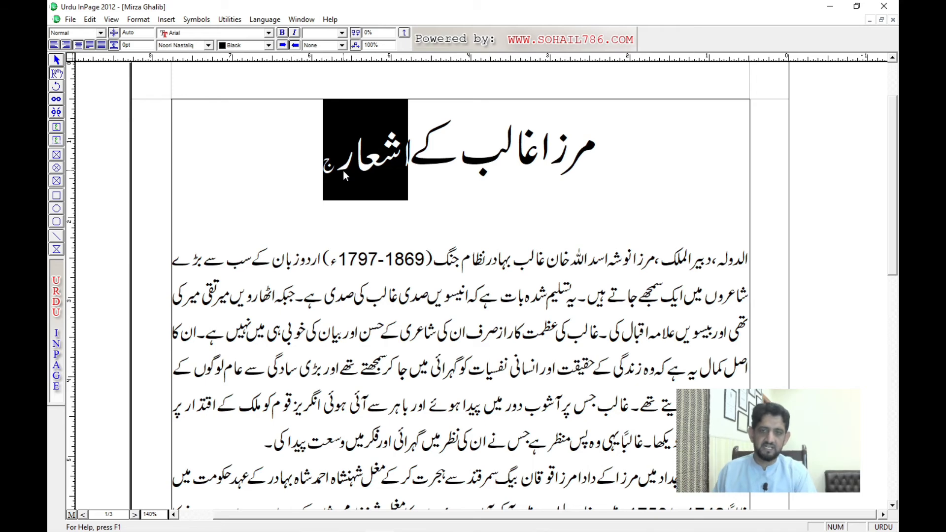
{"action": "left_click", "coordinate": [314, 154]}
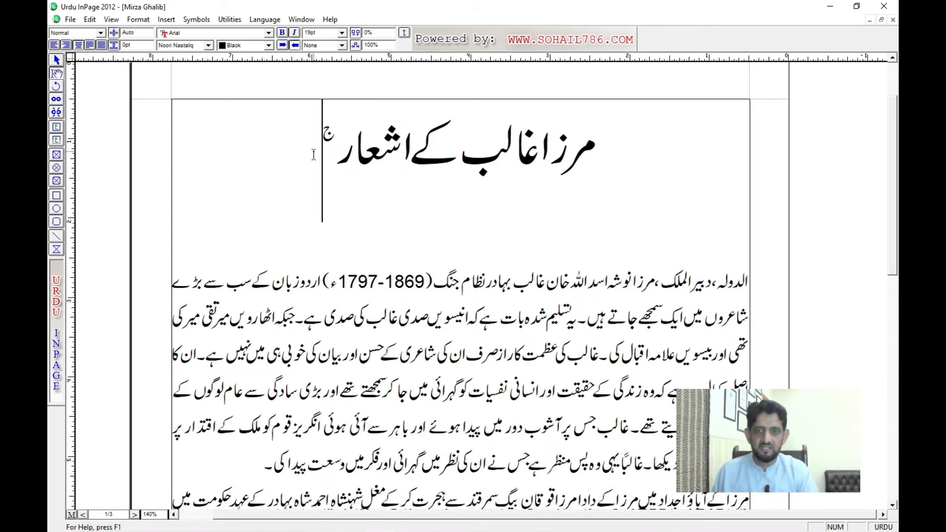
Step: Select the entire title text and set its baseline shift to 0 in the Character settings
{"action": "left_click", "coordinate": [446, 153]}
{"action": "key", "text": "ctrl+a"}
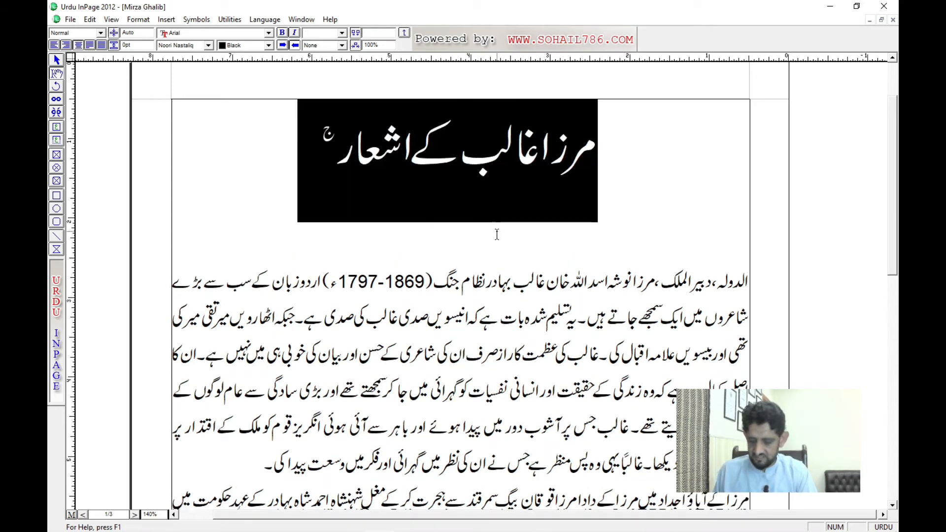
{"action": "key", "text": "ctrl+t"}
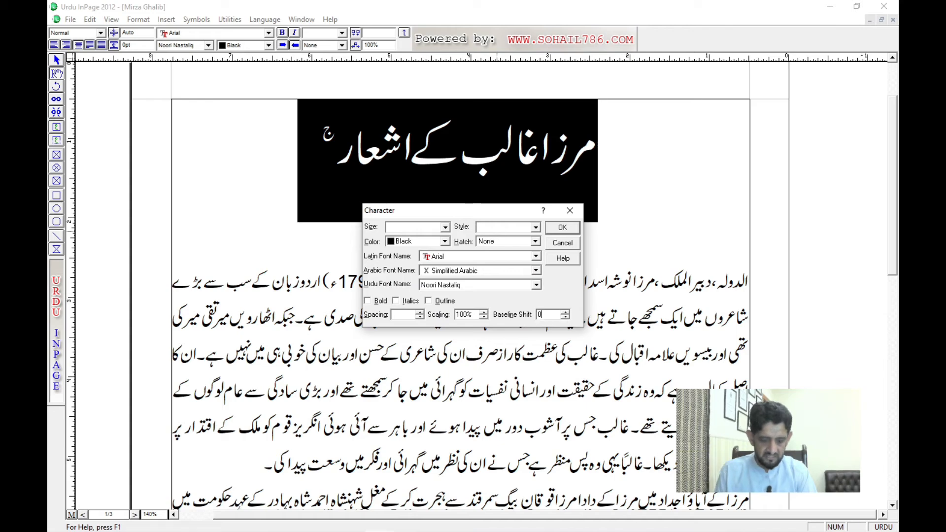
{"action": "key", "text": "Return"}
{"action": "left_click", "coordinate": [370, 173]}
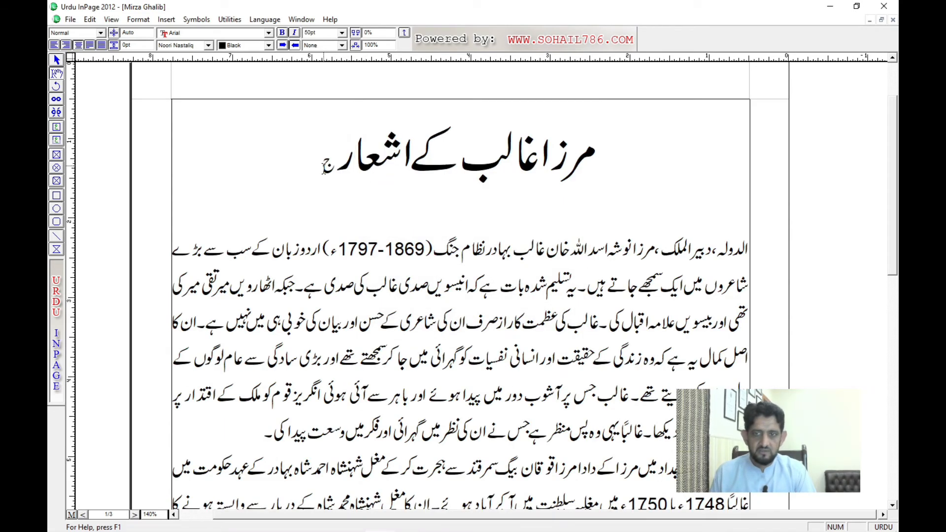
Step: Select only the letter ج and raise its baseline stepwise until it sits as a superscript beside the title
{"action": "left_click_drag", "start_coordinate": [323, 167], "coordinate": [334, 168]}
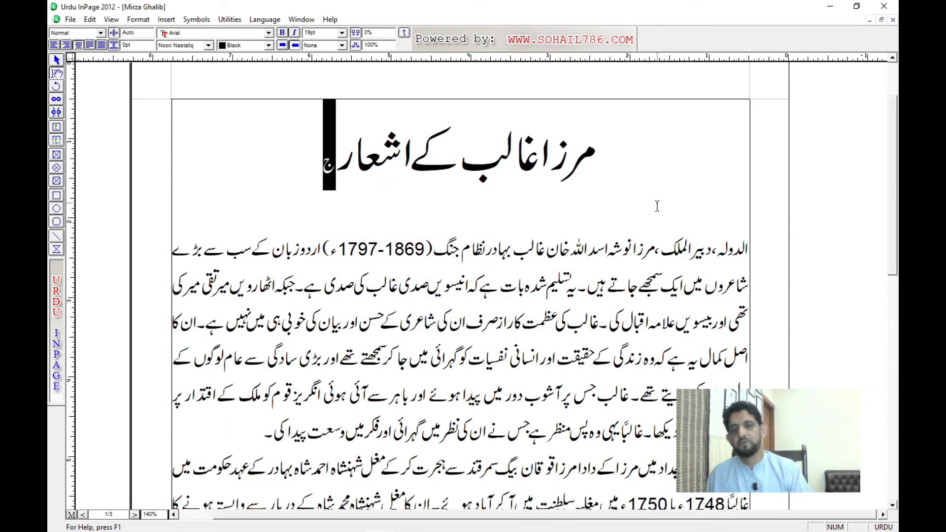
{"action": "key", "text": "alt+Up"}
{"action": "key", "text": "alt+Up"}
{"action": "key", "text": "alt+Up"}
{"action": "key", "text": "alt+Up"}
{"action": "key", "text": "alt+Up"}
{"action": "key", "text": "alt+Up"}
{"action": "key", "text": "alt+Up"}
{"action": "key", "text": "alt+Up"}
{"action": "key", "text": "alt+Up"}
{"action": "key", "text": "alt+Up"}
{"action": "key", "text": "alt+Up"}
{"action": "key", "text": "alt+Up"}
{"action": "key", "text": "alt+Up"}
{"action": "key", "text": "alt+Up"}
{"action": "key", "text": "alt+Up"}
{"action": "key", "text": "alt+Up"}
{"action": "key", "text": "alt+Up"}
{"action": "key", "text": "alt+Up"}
{"action": "key", "text": "alt+Up"}
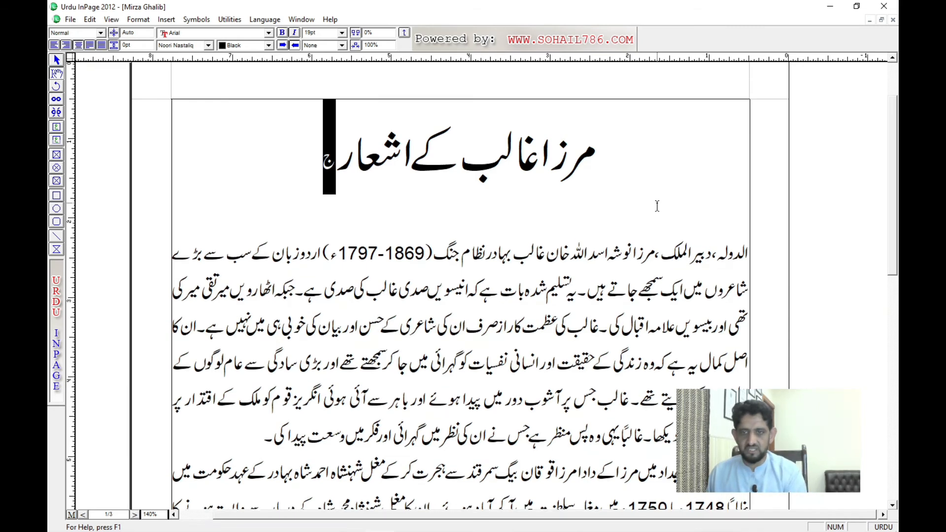
{"action": "key", "text": "alt+Up"}
{"action": "key", "text": "alt+Up"}
{"action": "key", "text": "alt+Up"}
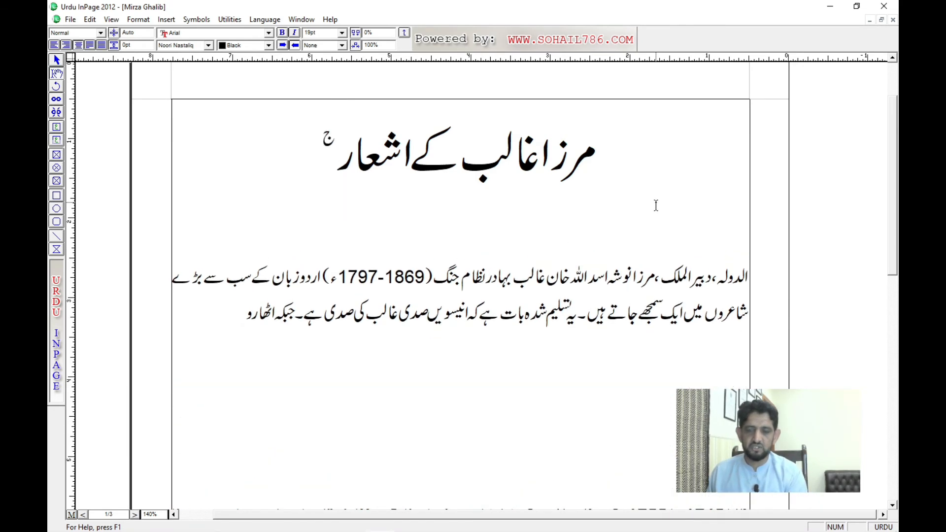
Step: Raise the selected letter ج a little further, and lower its baseline stepwise until it sits well below the title line
{"action": "key", "text": "alt+Up"}
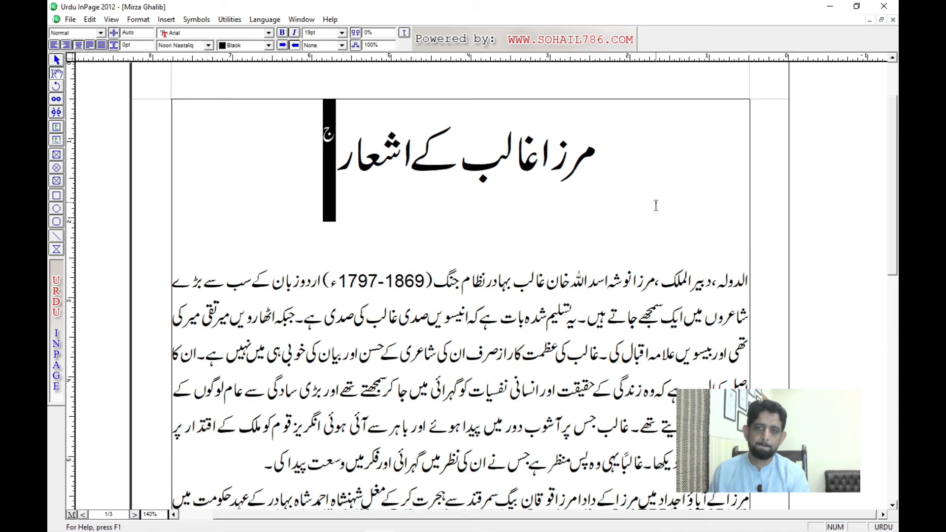
{"action": "key", "text": "alt+Up"}
{"action": "key", "text": "alt+Up"}
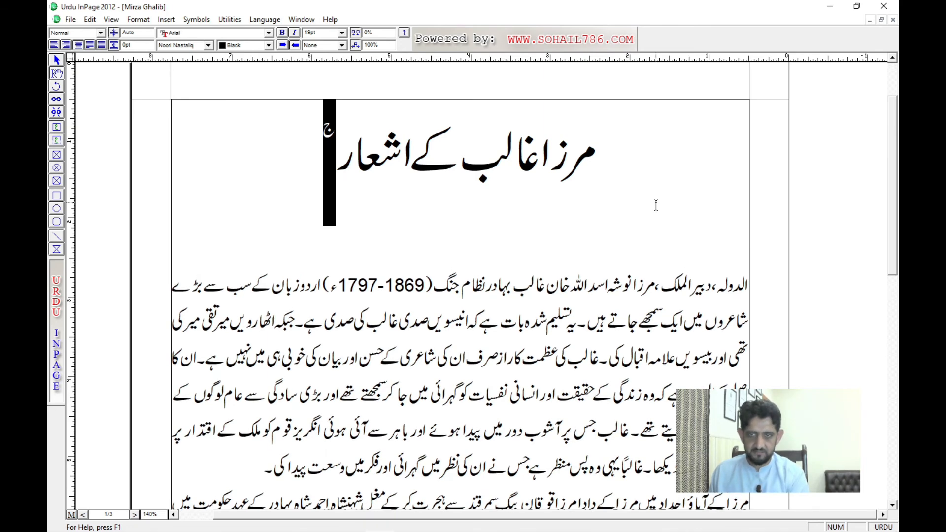
{"action": "key", "text": "alt+Down"}
{"action": "key", "text": "alt+Down"}
{"action": "key", "text": "alt+Down"}
{"action": "key", "text": "alt+Down"}
{"action": "key", "text": "alt+Down"}
{"action": "key", "text": "alt+Down"}
{"action": "key", "text": "alt+Down"}
{"action": "key", "text": "alt+Down"}
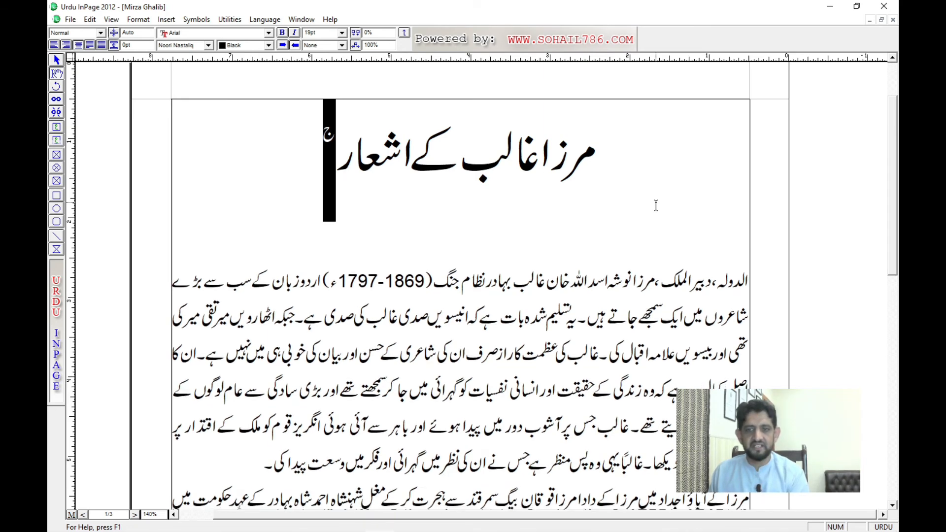
{"action": "key", "text": "alt+Down"}
{"action": "key", "text": "alt+Down"}
{"action": "key", "text": "alt+Down"}
{"action": "key", "text": "alt+Down"}
{"action": "key", "text": "alt+Down"}
{"action": "key", "text": "alt+Down"}
{"action": "key", "text": "alt+Down"}
{"action": "key", "text": "alt+Down"}
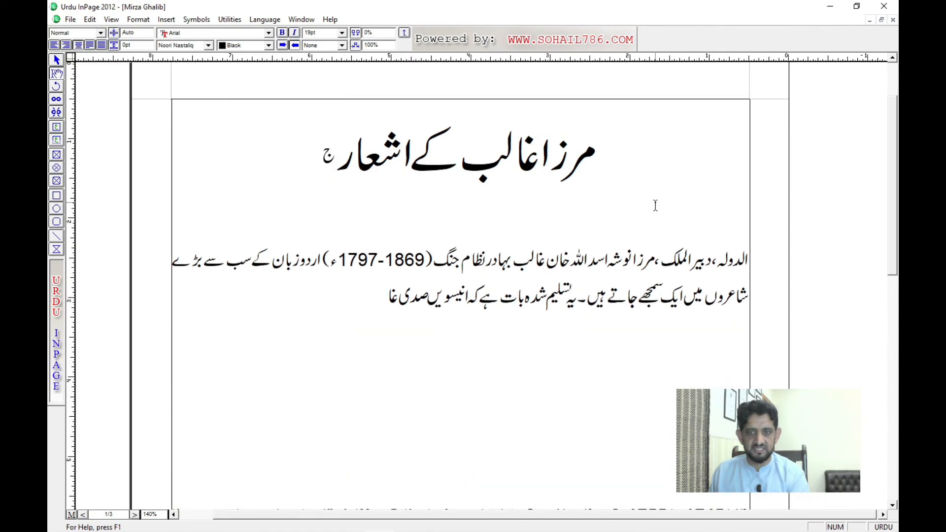
{"action": "key", "text": "alt+Down"}
{"action": "key", "text": "alt+Down"}
{"action": "key", "text": "alt+Down"}
{"action": "key", "text": "alt+Down"}
{"action": "key", "text": "alt+Down"}
{"action": "key", "text": "alt+Down"}
{"action": "key", "text": "alt+Down"}
{"action": "key", "text": "alt+Down"}
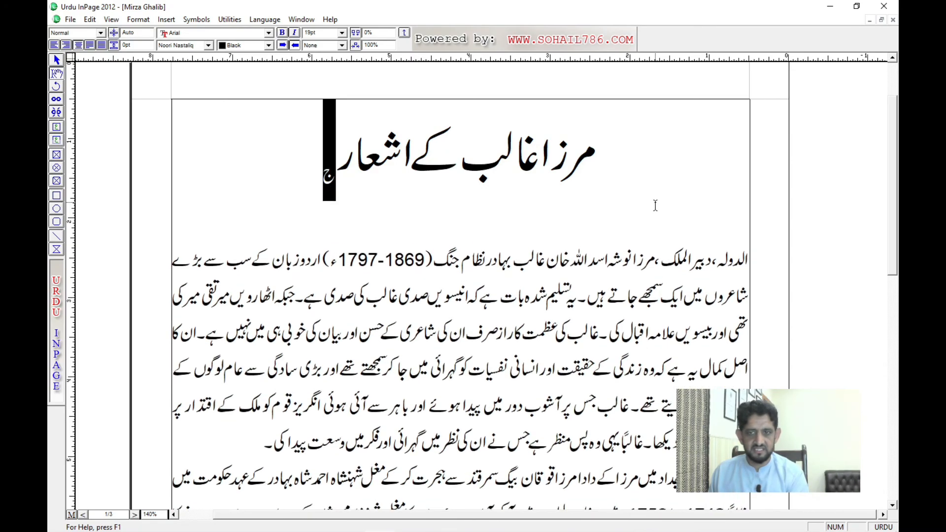
{"action": "key", "text": "alt+Down"}
{"action": "key", "text": "alt+Down"}
{"action": "key", "text": "alt+Down"}
{"action": "key", "text": "alt+Down"}
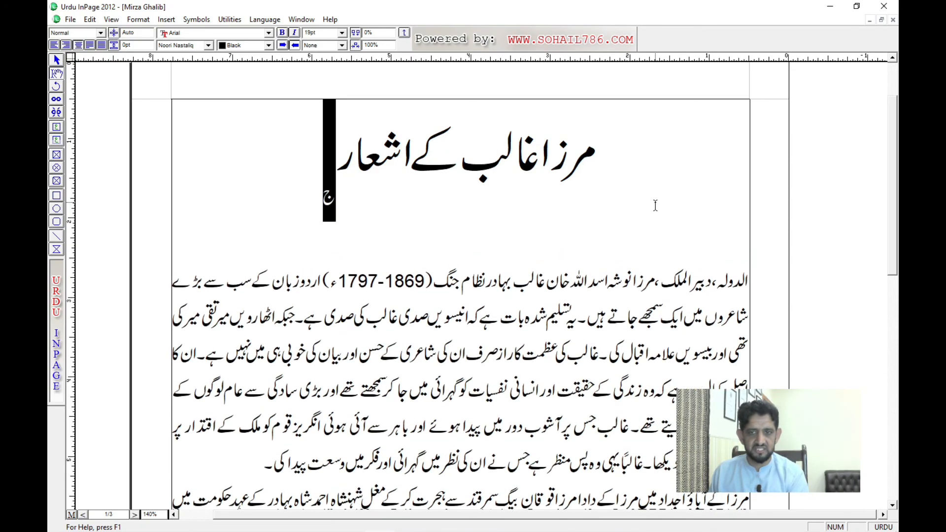
Step: Shift the baseline of the letter ج up and down again, ending with it raised as a superscript beside the title
{"action": "key", "text": "alt+Up"}
{"action": "key", "text": "alt+Up"}
{"action": "key", "text": "alt+Up"}
{"action": "key", "text": "alt+Up"}
{"action": "key", "text": "alt+Up"}
{"action": "key", "text": "alt+Up"}
{"action": "key", "text": "alt+Up"}
{"action": "key", "text": "alt+Up"}
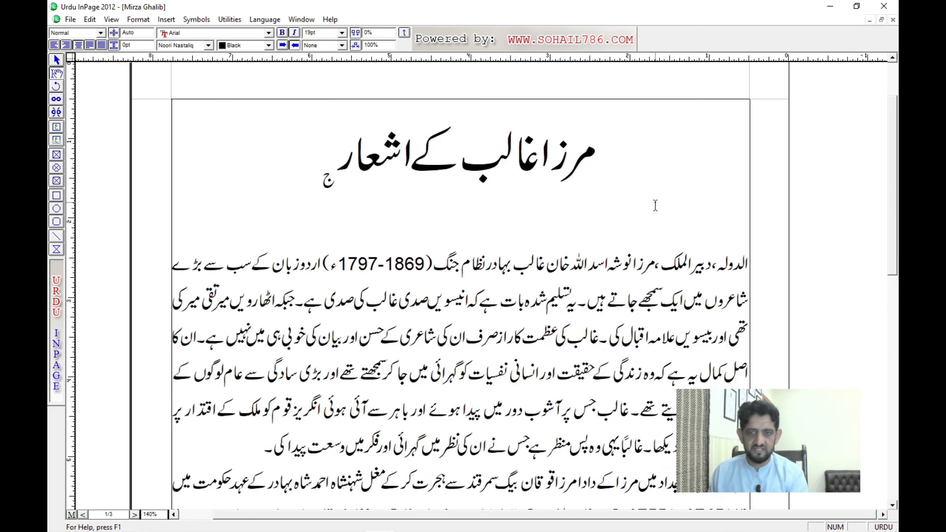
{"action": "key", "text": "alt+Down"}
{"action": "key", "text": "alt+Down"}
{"action": "key", "text": "alt+Down"}
{"action": "key", "text": "alt+Down"}
{"action": "key", "text": "alt+Down"}
{"action": "key", "text": "alt+Down"}
{"action": "key", "text": "alt+Down"}
{"action": "key", "text": "alt+Down"}
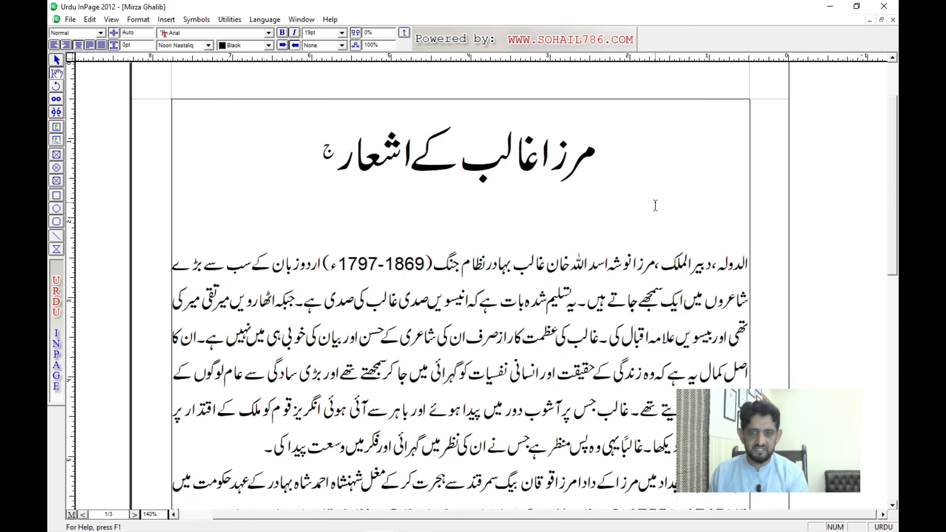
{"action": "key", "text": "alt+Up"}
{"action": "key", "text": "alt+Up"}
{"action": "key", "text": "alt+Up"}
{"action": "key", "text": "alt+Up"}
{"action": "key", "text": "alt+Up"}
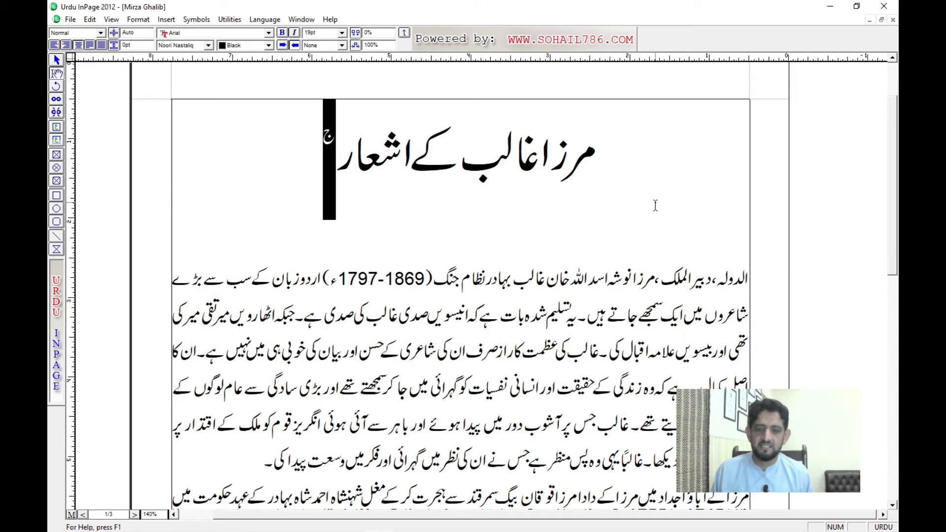
Step: Set the baseline shift of the letter ج to 0 in the Character settings and deselect it
{"action": "key", "text": "ctrl+t"}
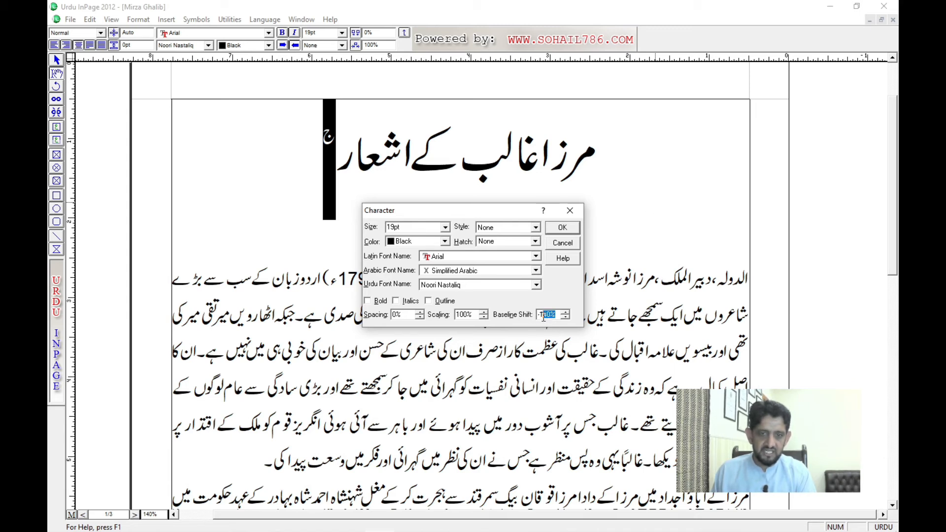
{"action": "left_click_drag", "start_coordinate": [556, 316], "coordinate": [537, 315]}
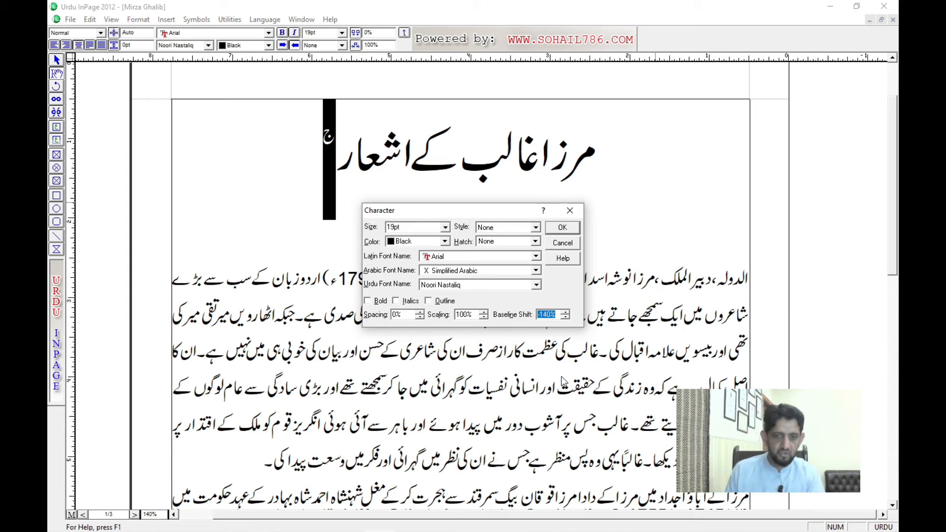
{"action": "type", "text": "0"}
{"action": "key", "text": "Return"}
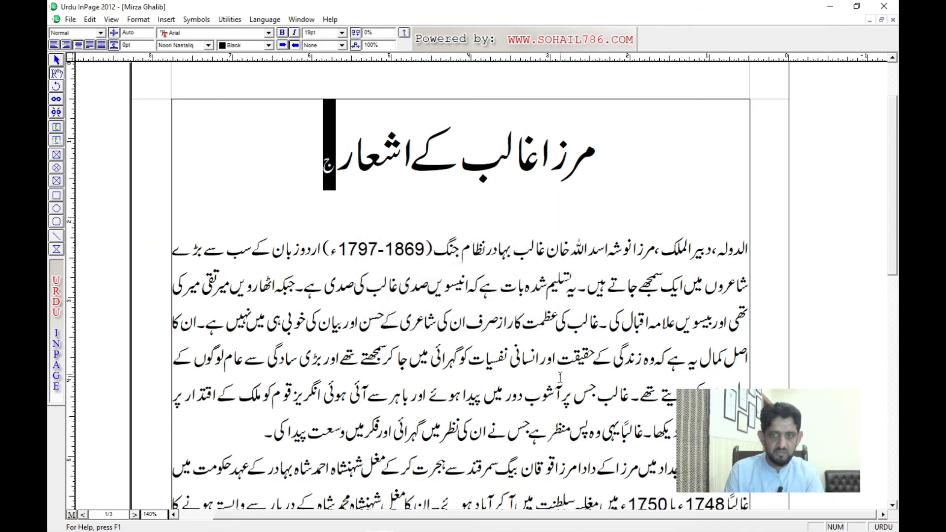
{"action": "left_click", "coordinate": [339, 200]}
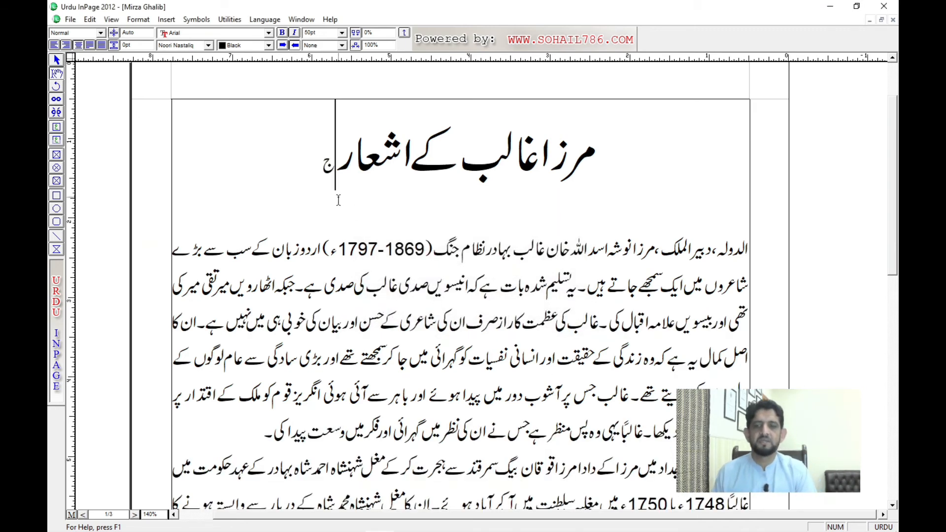
Step: Delete the letter ج at the end of the title and start a new line below the title
{"action": "left_click", "coordinate": [312, 168]}
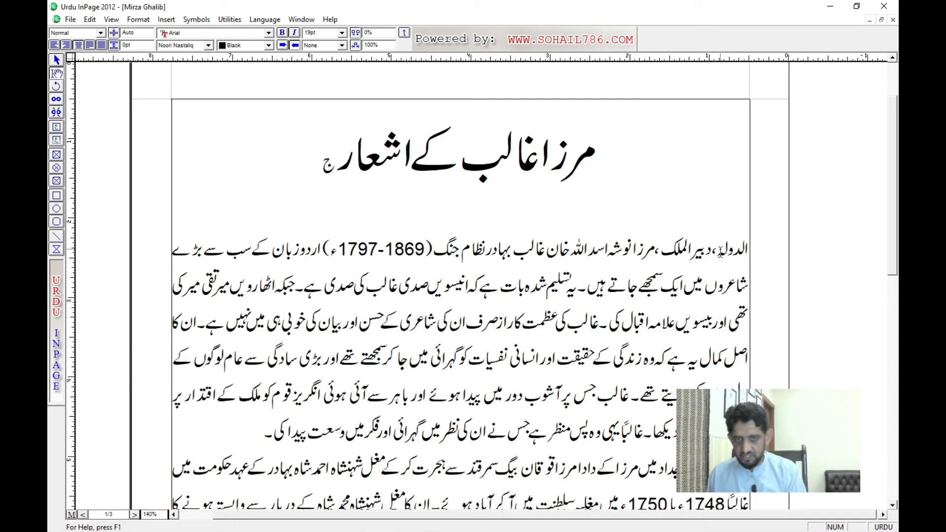
{"action": "key", "text": "BackSpace"}
{"action": "key", "text": "Return"}
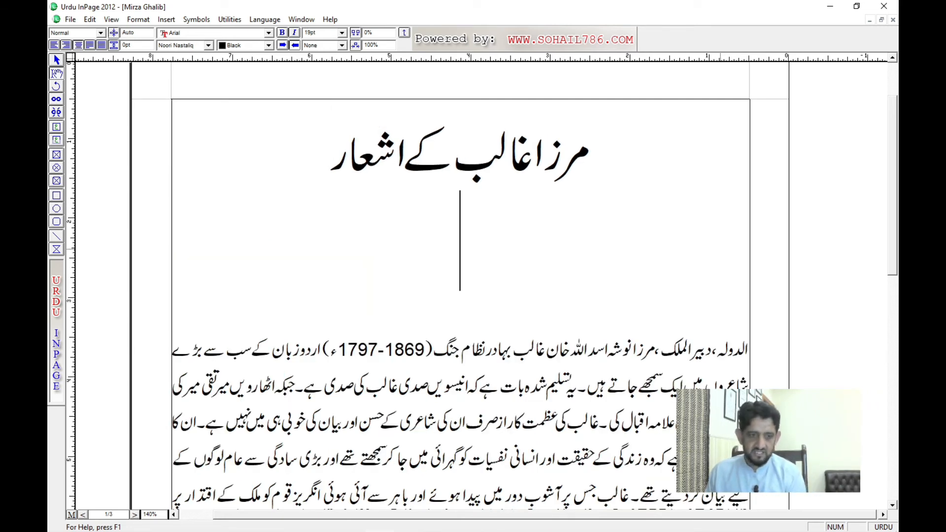
Step: Try entering the English text "a3" on the new line below the title, and delete it
{"action": "key", "text": "F12"}
{"action": "type", "text": "a"}
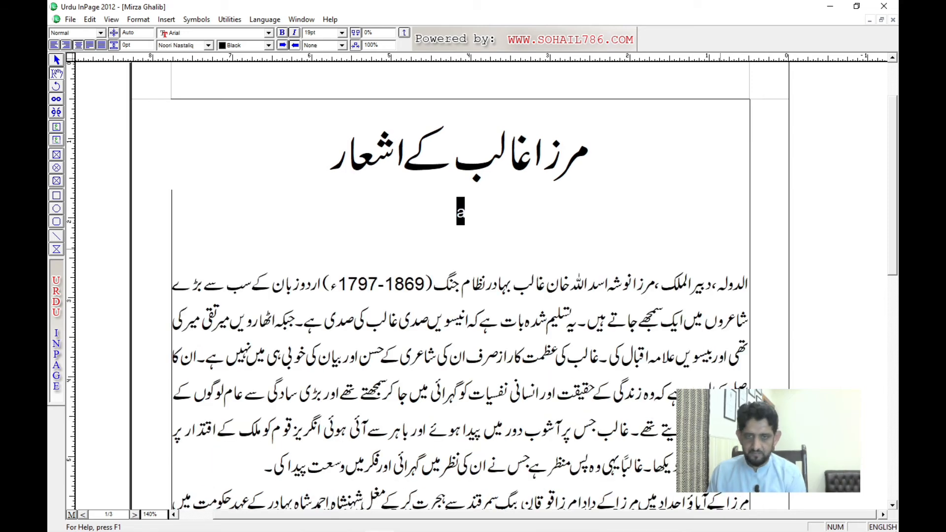
{"action": "type", "text": "3"}
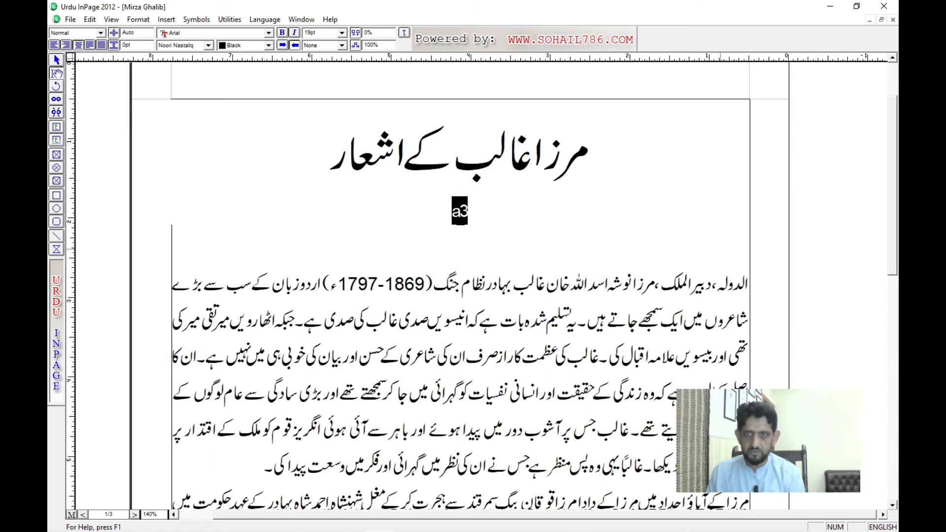
{"action": "key", "text": "ctrl+shift+period"}
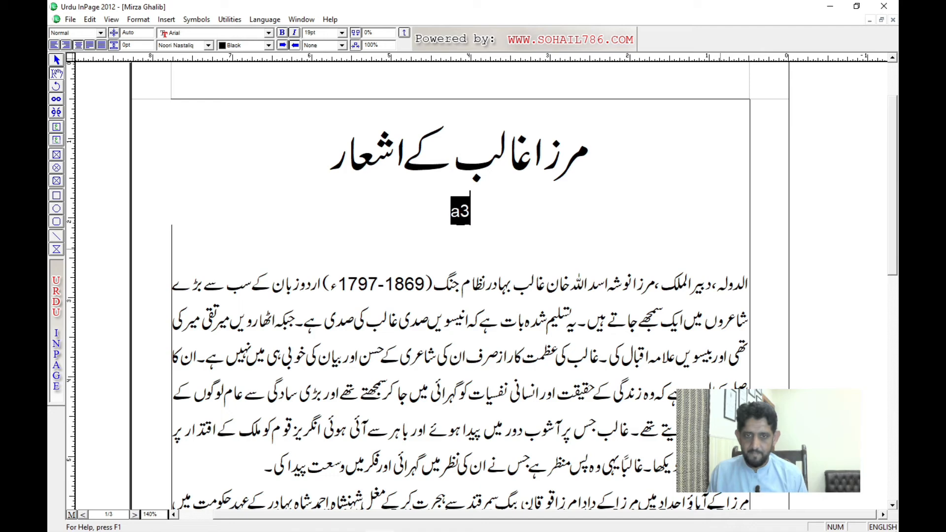
{"action": "key", "text": "Right"}
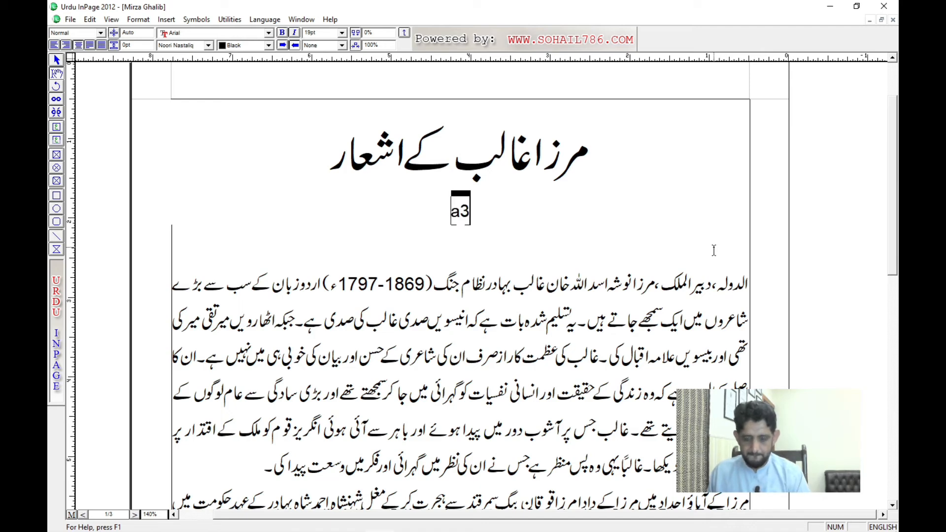
{"action": "key", "text": "BackSpace"}
{"action": "key", "text": "BackSpace"}
Step: Create a new blank document and set its text direction to left-to-right
{"action": "key", "text": "ctrl+n"}
{"action": "key", "text": "Return"}
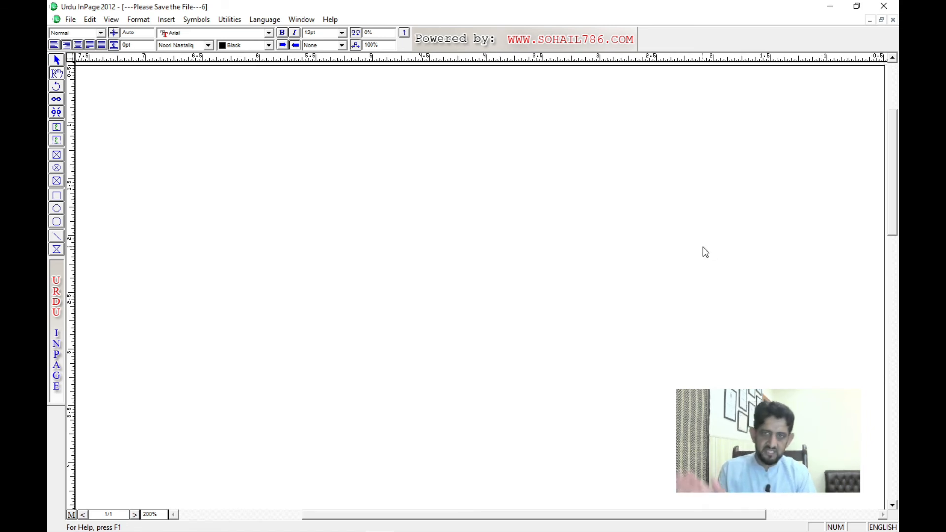
{"action": "left_click", "coordinate": [283, 47]}
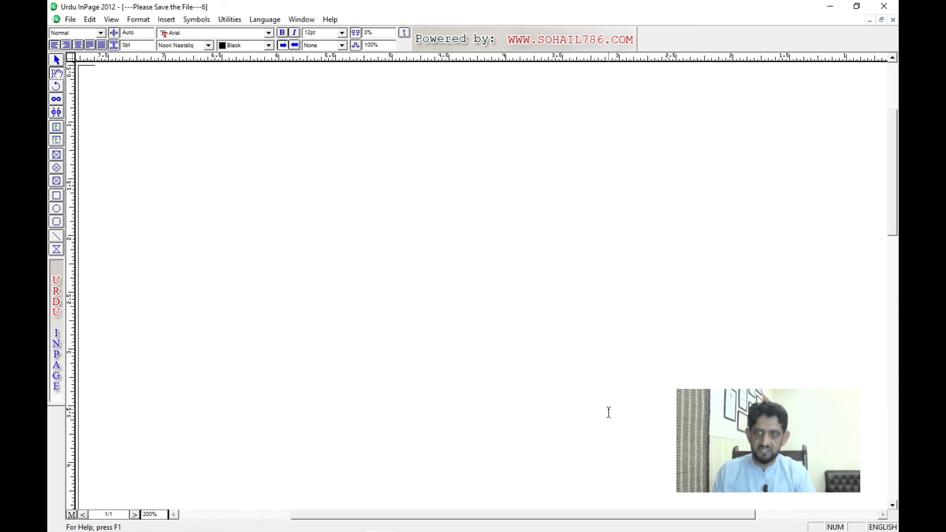
Step: Increase the empty page's font size to 23pt and indent the first line with a tab
{"action": "key", "text": "ctrl+a"}
{"action": "key", "text": "F12"}
{"action": "key", "text": "F12"}
{"action": "key", "text": "F12"}
{"action": "key", "text": "F12"}
{"action": "key", "text": "F12"}
{"action": "key", "text": "F12"}
{"action": "key", "text": "F12"}
{"action": "key", "text": "F12"}
{"action": "key", "text": "F12"}
{"action": "key", "text": "F12"}
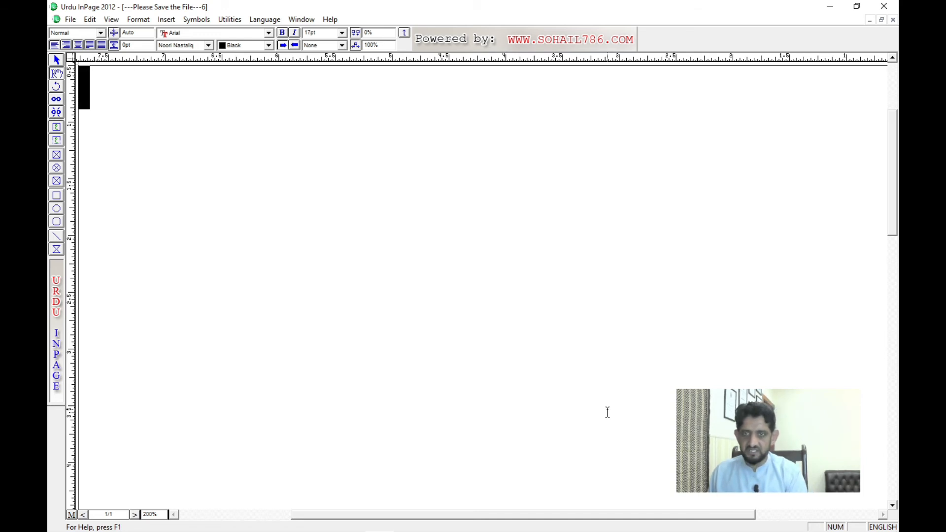
{"action": "key", "text": "Tab"}
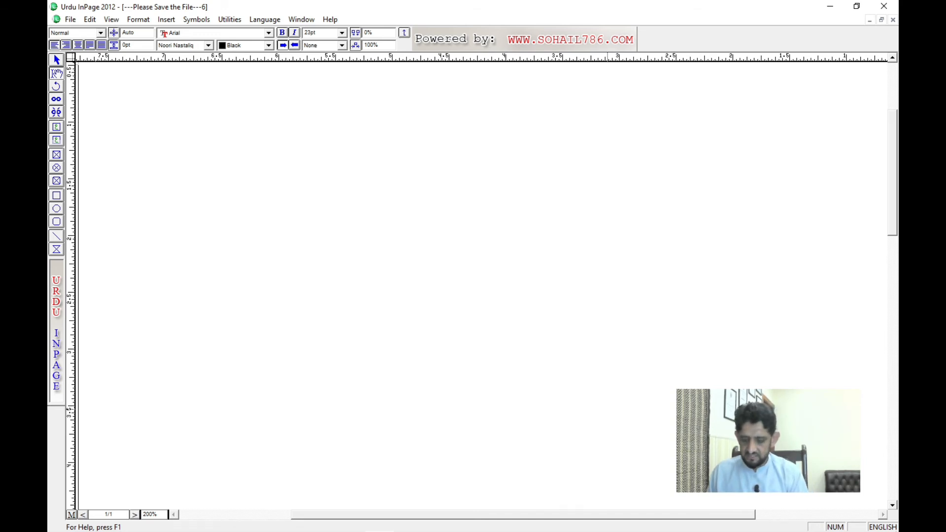
Step: Enter the formula "a3 + b3 = a2 + b2 - 2(ab)2" on the first line
{"action": "type", "text": "a3 + b"}
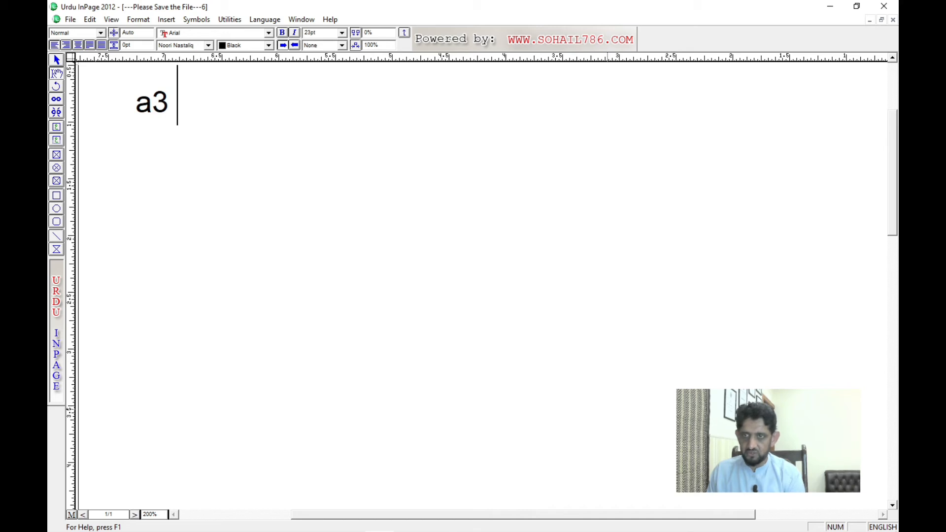
{"action": "type", "text": "3 = "}
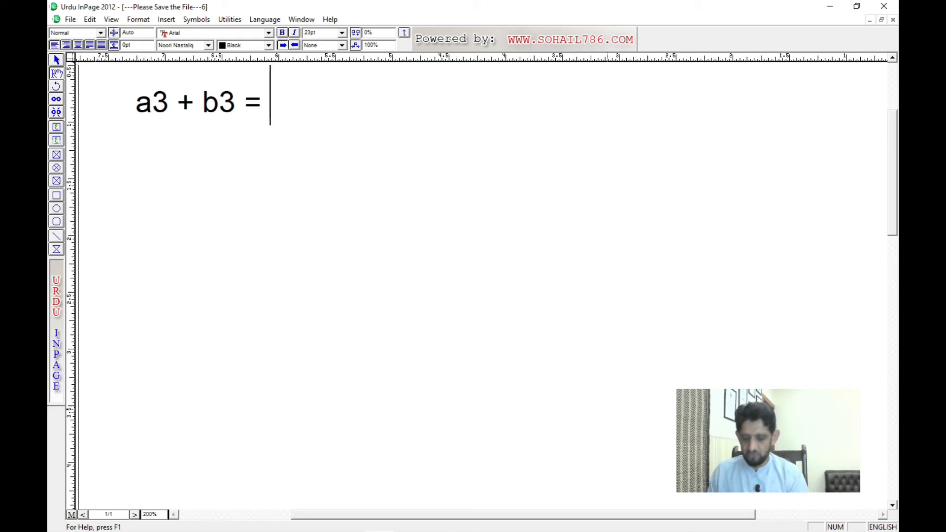
{"action": "type", "text": "a2 +"}
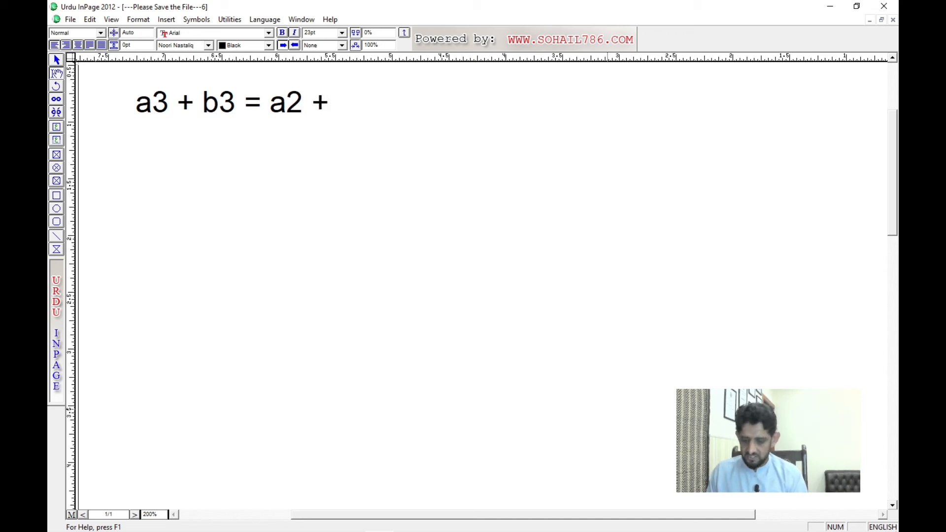
{"action": "type", "text": "b2 "}
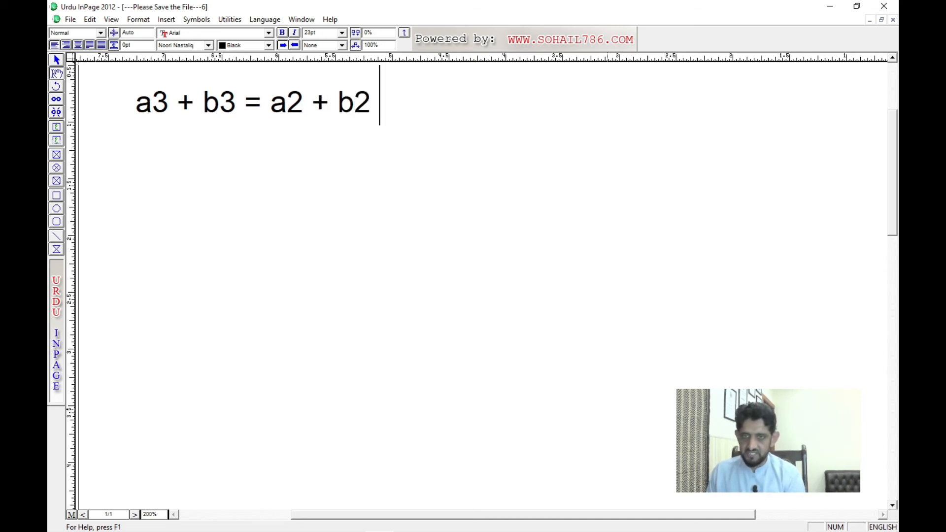
{"action": "type", "text": "- "}
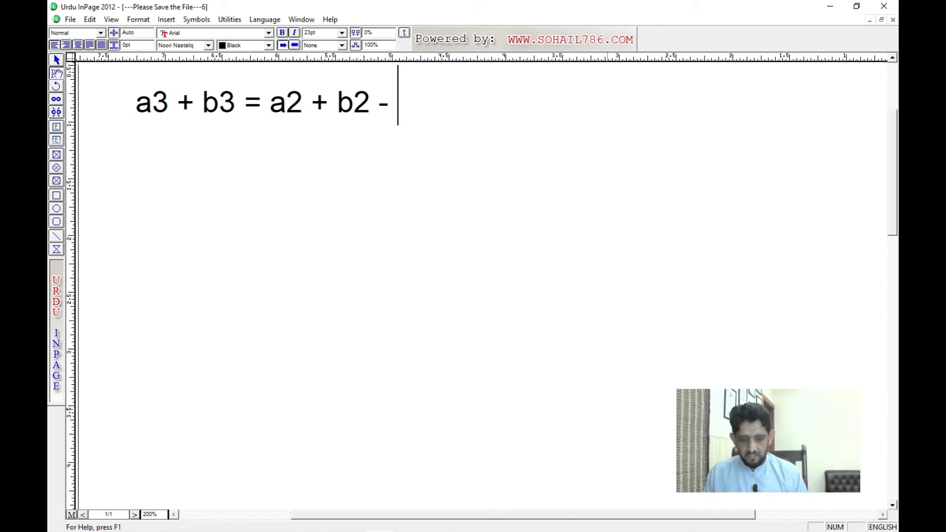
{"action": "type", "text": "2(ab)"}
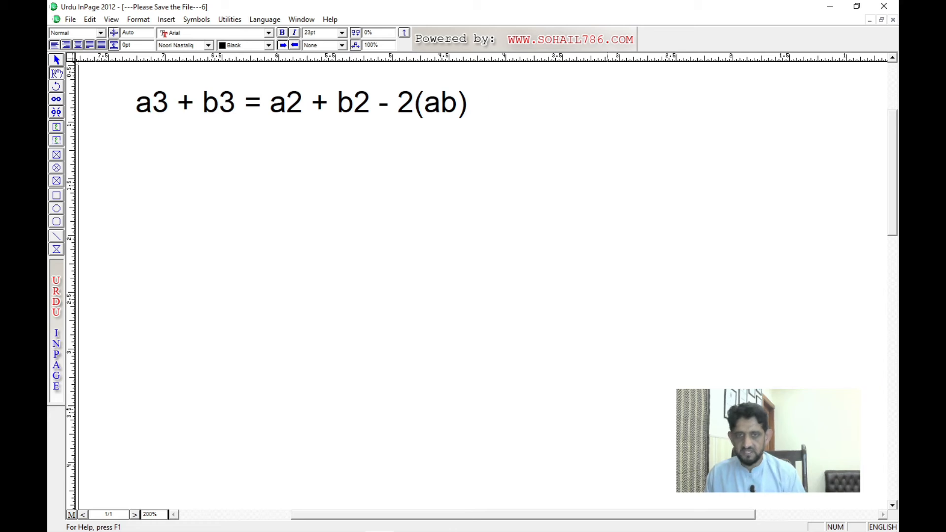
{"action": "type", "text": "2"}
Step: Select the 3 after the first a in the formula and reduce its font size to 11pt
{"action": "key", "text": "Left"}
{"action": "key", "text": "Left"}
{"action": "key", "text": "Left"}
{"action": "key", "text": "Left"}
{"action": "key", "text": "Left"}
{"action": "key", "text": "Left"}
{"action": "key", "text": "Left"}
{"action": "key", "text": "Left"}
{"action": "key", "text": "Left"}
{"action": "key", "text": "Left"}
{"action": "key", "text": "Left"}
{"action": "key", "text": "Left"}
{"action": "key", "text": "Left"}
{"action": "key", "text": "Left"}
{"action": "key", "text": "Left"}
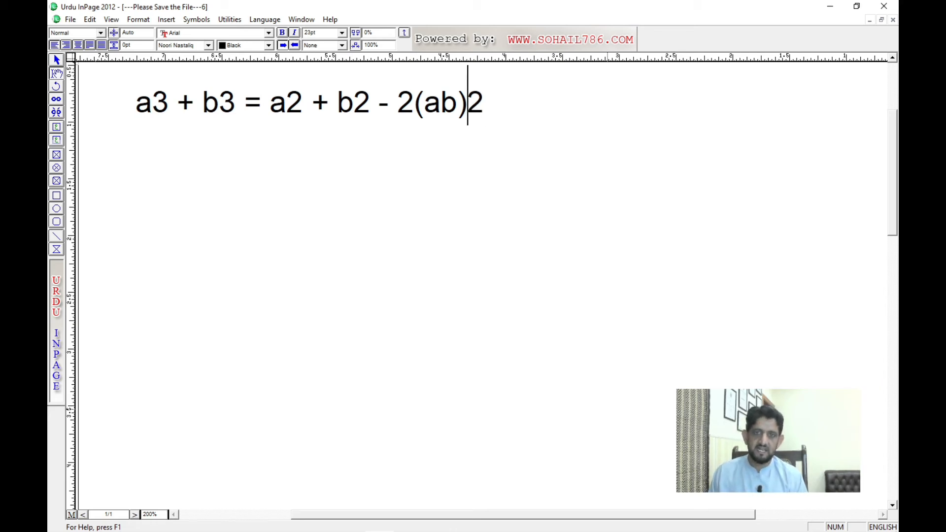
{"action": "key", "text": "Left"}
{"action": "key", "text": "Left"}
{"action": "key", "text": "Left"}
{"action": "key", "text": "Left"}
{"action": "key", "text": "Left"}
{"action": "key", "text": "Left"}
{"action": "key", "text": "Left"}
{"action": "key", "text": "Left"}
{"action": "key", "text": "Left"}
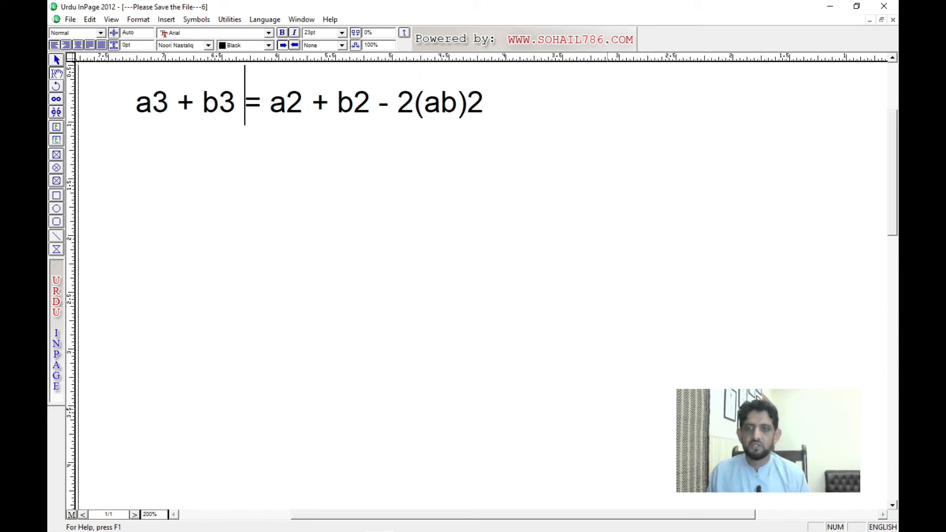
{"action": "key", "text": "shift+Left"}
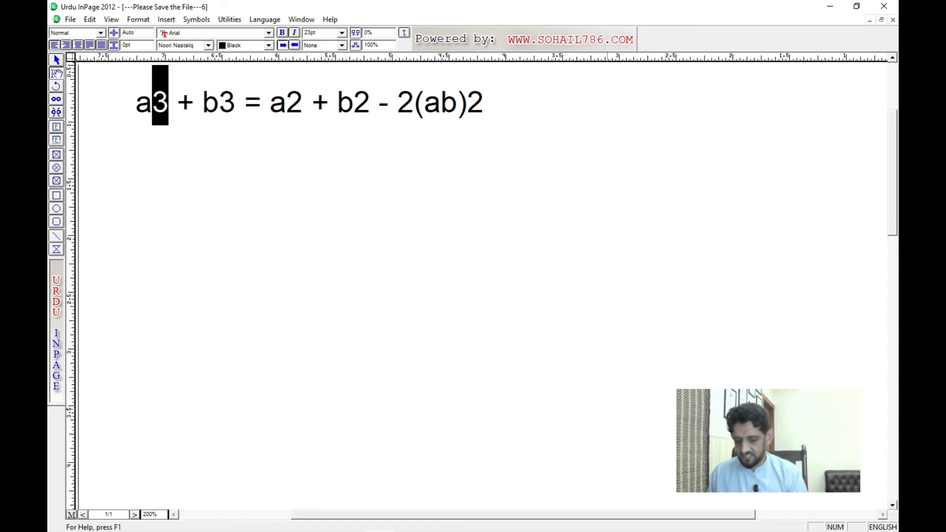
{"action": "key", "text": "F7"}
{"action": "key", "text": "F7"}
{"action": "key", "text": "F7"}
{"action": "key", "text": "F7"}
{"action": "key", "text": "F7"}
{"action": "key", "text": "F7"}
{"action": "key", "text": "F7"}
{"action": "key", "text": "F7"}
{"action": "key", "text": "F7"}
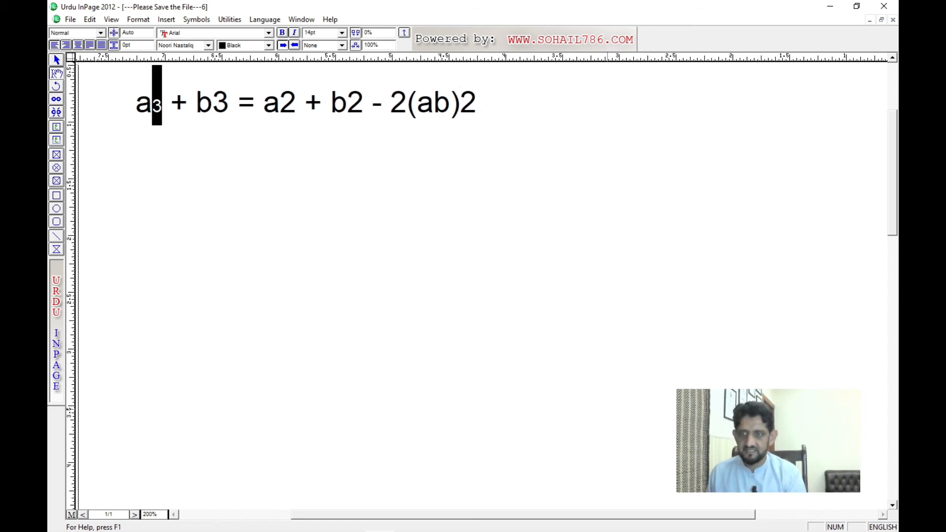
{"action": "key", "text": "F7"}
{"action": "key", "text": "F7"}
{"action": "key", "text": "F7"}
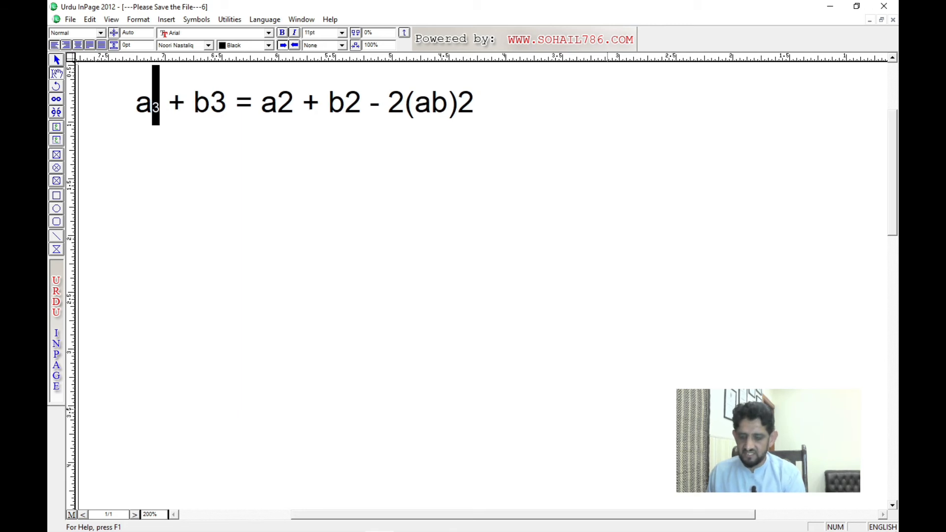
Step: Raise the baseline of the selected small 3 until it sits as an exponent of the first a
{"action": "key", "text": "F12"}
{"action": "key", "text": "F12"}
{"action": "key", "text": "F12"}
{"action": "key", "text": "F12"}
{"action": "key", "text": "F12"}
{"action": "key", "text": "F12"}
{"action": "key", "text": "F12"}
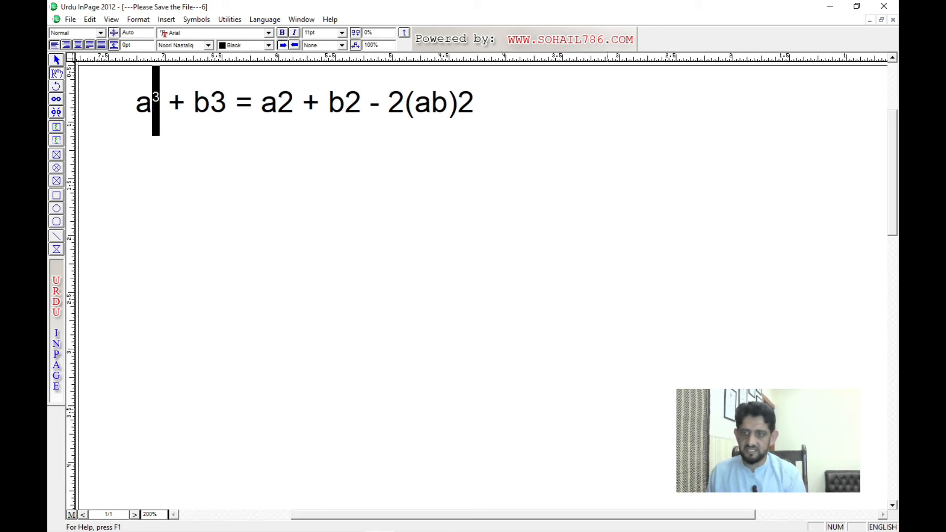
Step: Raise the first exponent's baseline slightly more and turn the 3 after the first b into a matching small raised exponent
{"action": "key", "text": "F12"}
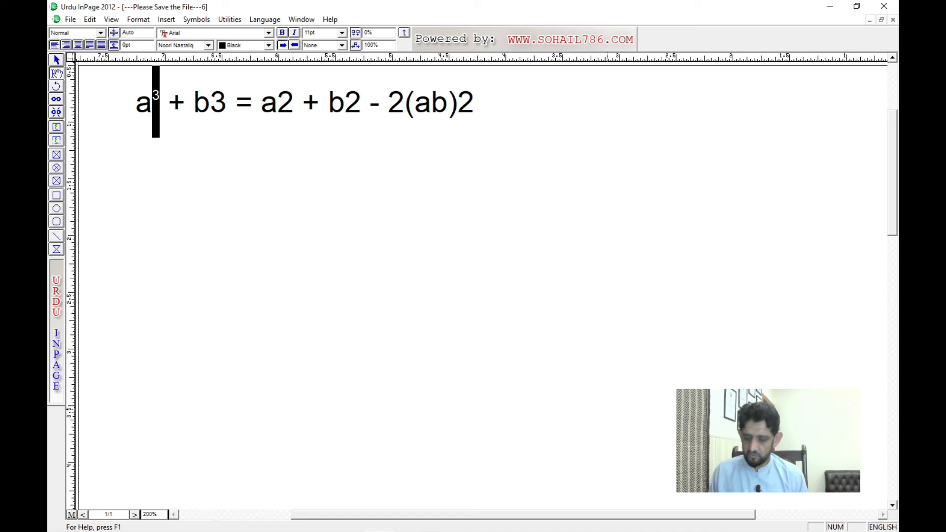
{"action": "key", "text": "Right"}
{"action": "key", "text": "Right"}
{"action": "key", "text": "Right"}
{"action": "key", "text": "Right"}
{"action": "key", "text": "shift+Right"}
{"action": "key", "text": "ctrl+c"}
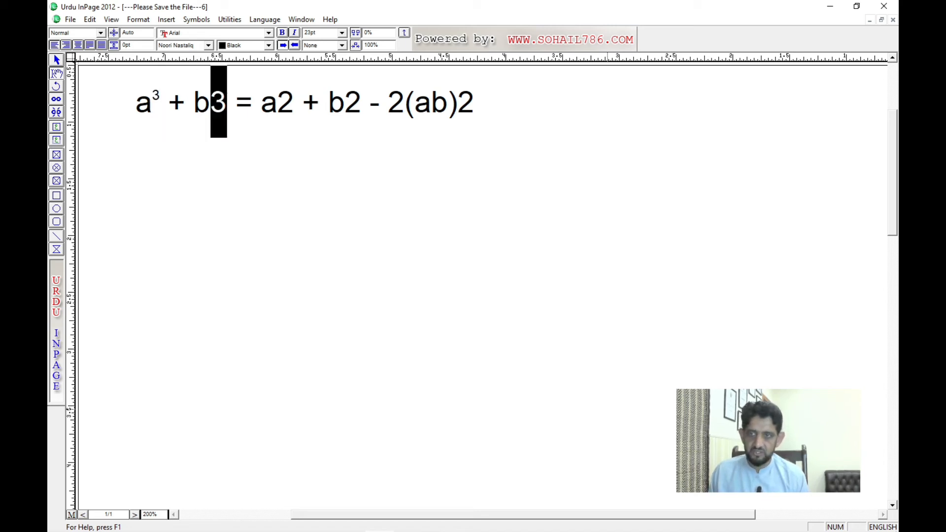
{"action": "key", "text": "ctrl+shift+="}
Step: Replace the 2 after (ab) at the end of the formula with a small raised 3
{"action": "key", "text": "Right"}
{"action": "key", "text": "Right"}
{"action": "key", "text": "Right"}
{"action": "key", "text": "Right"}
{"action": "key", "text": "Right"}
{"action": "key", "text": "Right"}
{"action": "key", "text": "Right"}
{"action": "key", "text": "Right"}
{"action": "key", "text": "Right"}
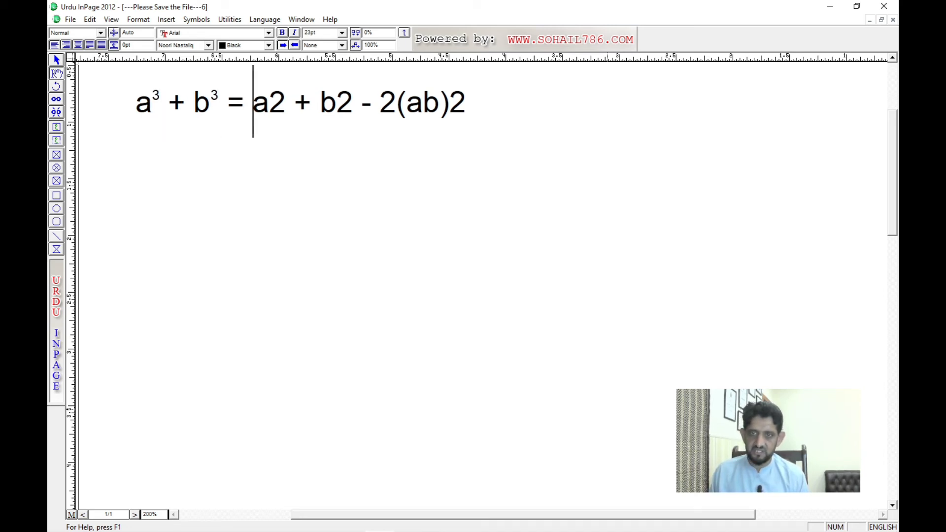
{"action": "key", "text": "Right"}
{"action": "key", "text": "Right"}
{"action": "key", "text": "Right"}
{"action": "key", "text": "Right"}
{"action": "key", "text": "Right"}
{"action": "key", "text": "Right"}
{"action": "key", "text": "Right"}
{"action": "key", "text": "Right"}
{"action": "key", "text": "Right"}
{"action": "key", "text": "Right"}
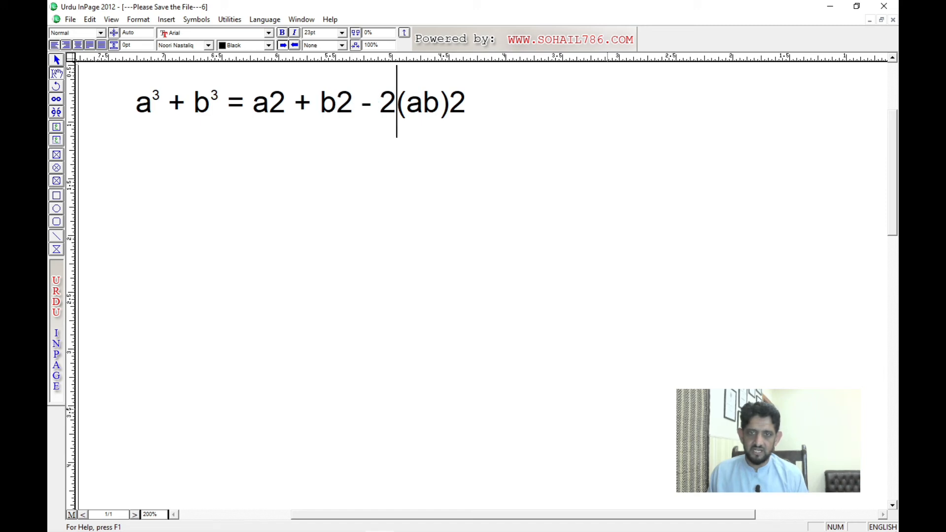
{"action": "key", "text": "shift+Right"}
{"action": "key", "text": "ctrl+shift+="}
{"action": "type", "text": "3"}
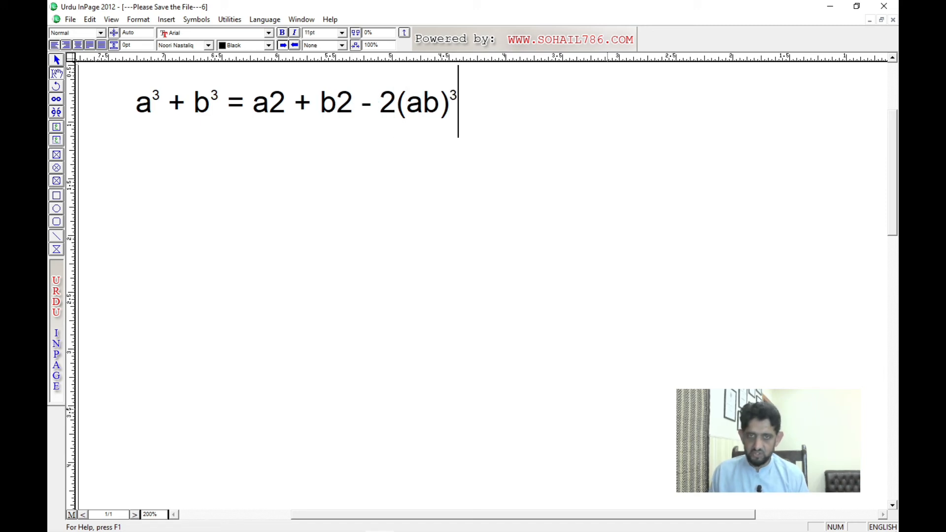
Step: Replace the 2 after the second b in the formula with a small raised 2
{"action": "key", "text": "Left"}
{"action": "key", "text": "Left"}
{"action": "key", "text": "Left"}
{"action": "key", "text": "Left"}
{"action": "key", "text": "Left"}
{"action": "key", "text": "Left"}
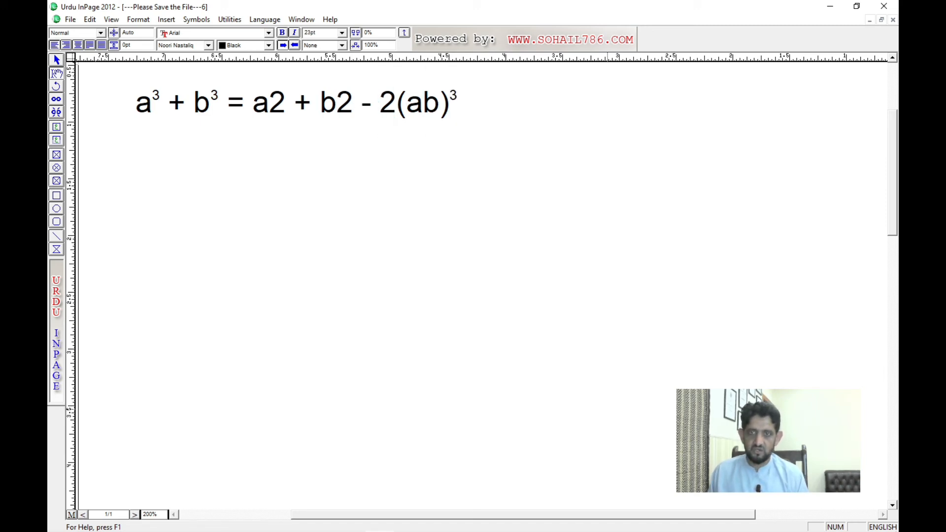
{"action": "key", "text": "Left"}
{"action": "key", "text": "Left"}
{"action": "key", "text": "Left"}
{"action": "key", "text": "shift+Left"}
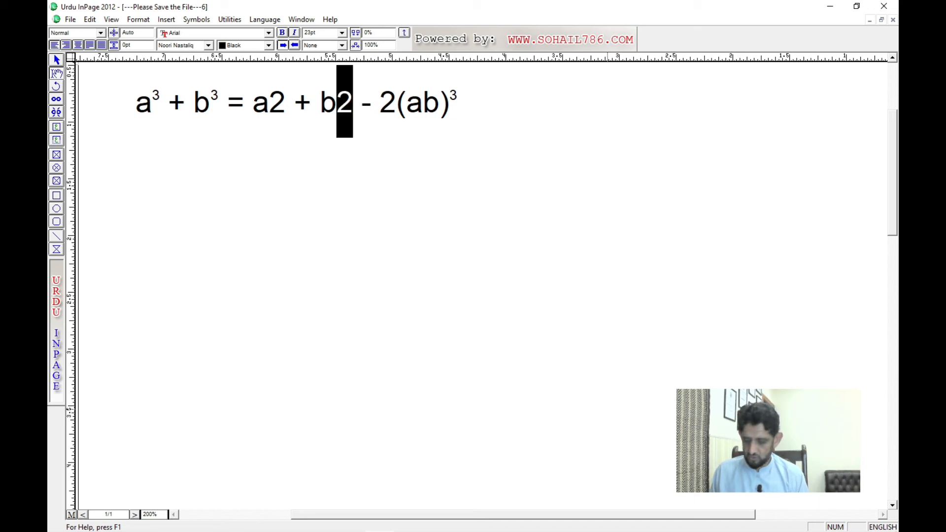
{"action": "key", "text": "ctrl+shift+="}
{"action": "type", "text": "3"}
{"action": "key", "text": "BackSpace"}
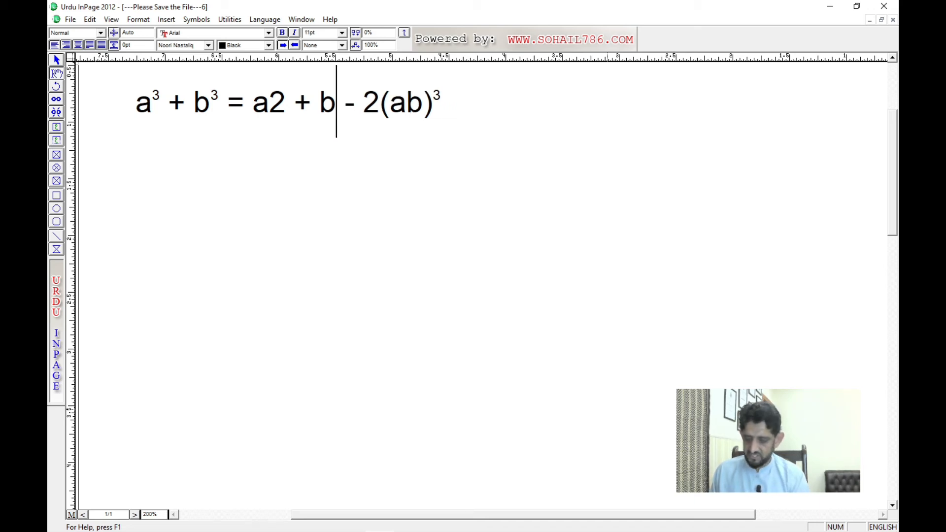
{"action": "type", "text": "2"}
Step: Replace the 2 after the second a with a small raised 2 and start a new line below the formula
{"action": "key", "text": "Left"}
{"action": "key", "text": "Left"}
{"action": "key", "text": "Left"}
{"action": "key", "text": "Left"}
{"action": "key", "text": "Left"}
{"action": "key", "text": "Left"}
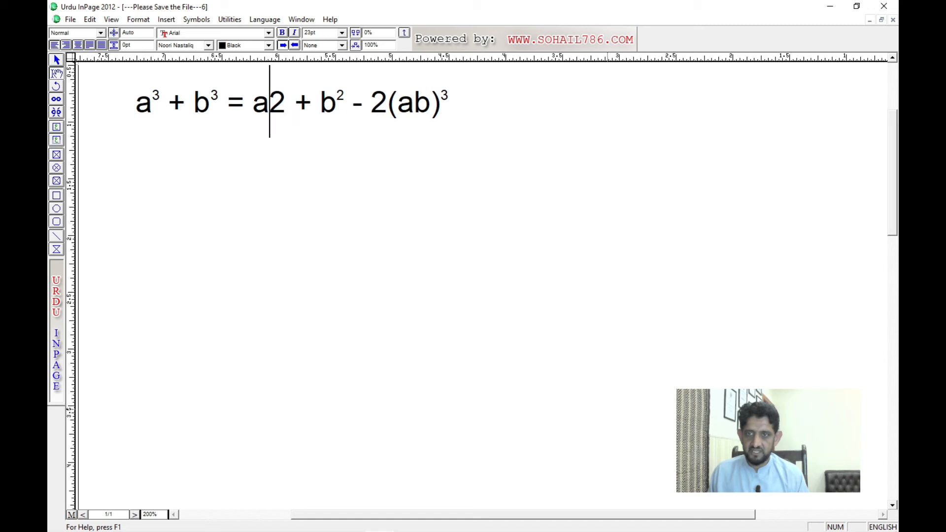
{"action": "key", "text": "Right"}
{"action": "key", "text": "shift+Left"}
{"action": "key", "text": "ctrl+v"}
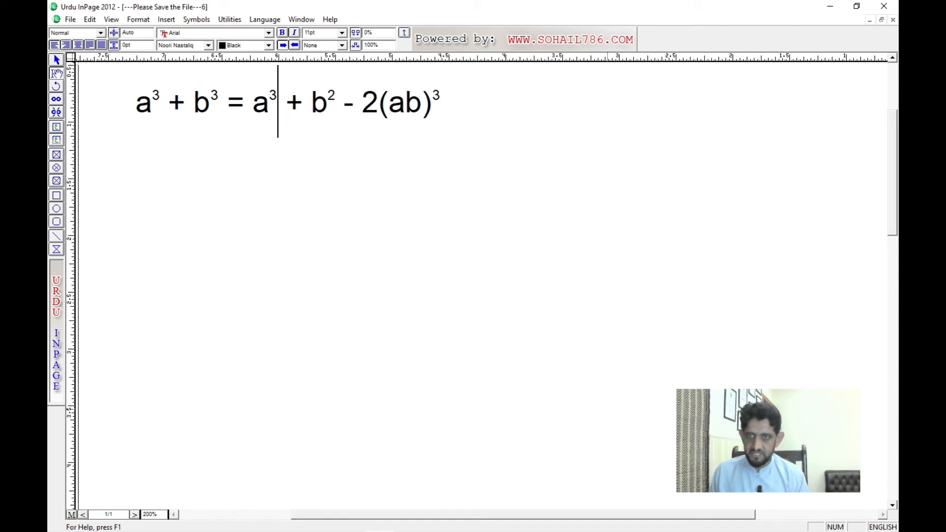
{"action": "key", "text": "BackSpace"}
{"action": "type", "text": "2"}
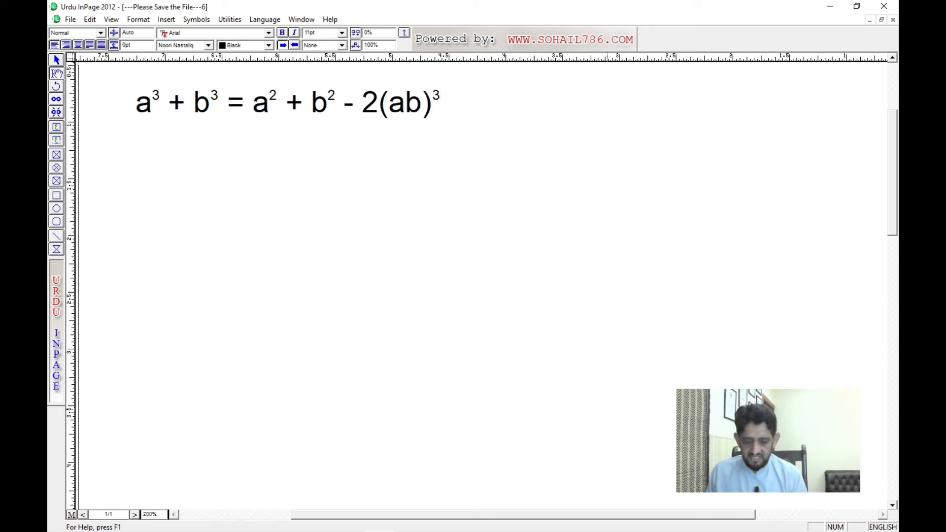
{"action": "key", "text": "Return"}
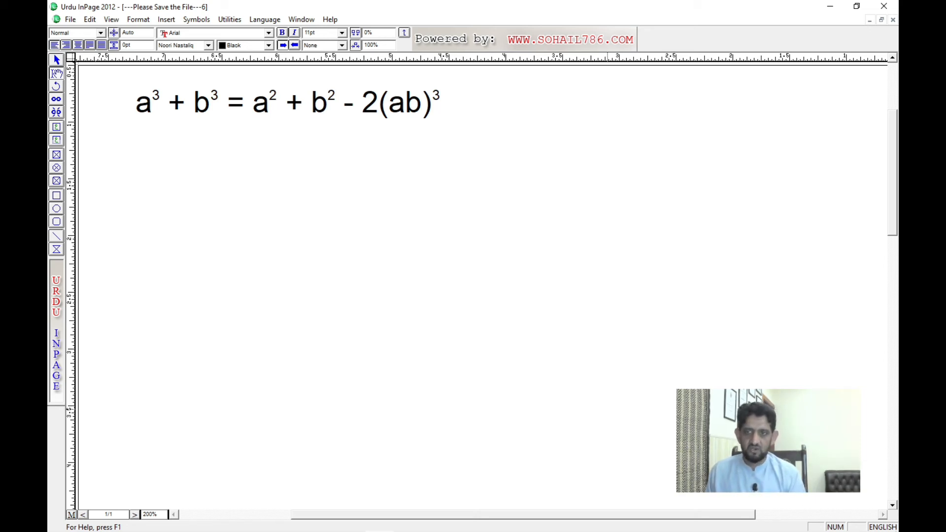
{"action": "type", "text": "H2"}
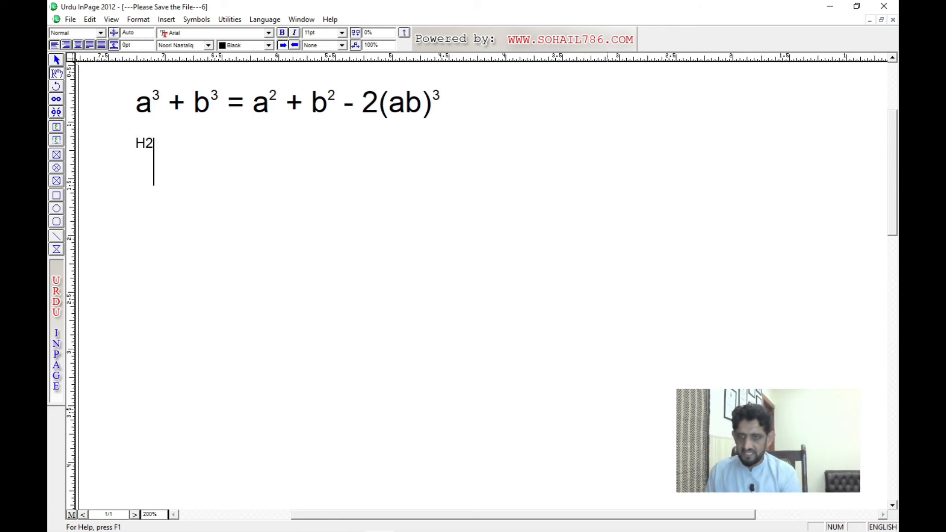
{"action": "key", "text": "BackSpace"}
{"action": "key", "text": "BackSpace"}
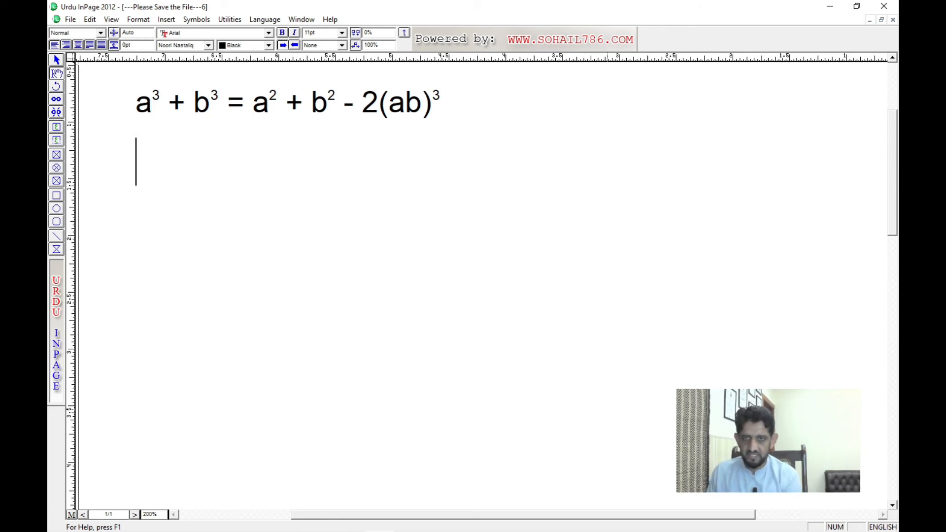
Step: Copy "a³ + b³" from the start of the formula and paste it onto the second line
{"action": "key", "text": "Up"}
{"action": "key", "text": "shift+Right"}
{"action": "key", "text": "shift+Right"}
{"action": "key", "text": "shift+Right"}
{"action": "key", "text": "shift+Right"}
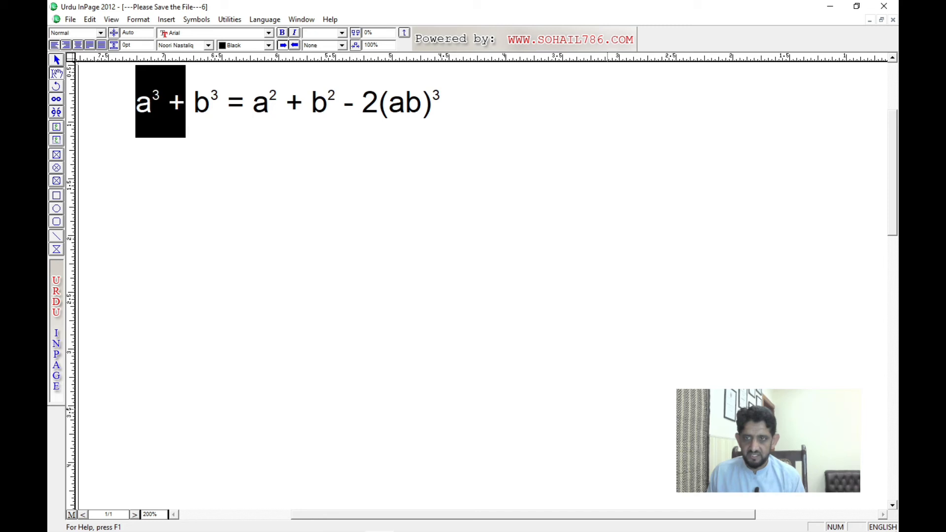
{"action": "key", "text": "shift+Right"}
{"action": "key", "text": "shift+Right"}
{"action": "key", "text": "shift+Right"}
{"action": "key", "text": "ctrl+c"}
{"action": "key", "text": "Down"}
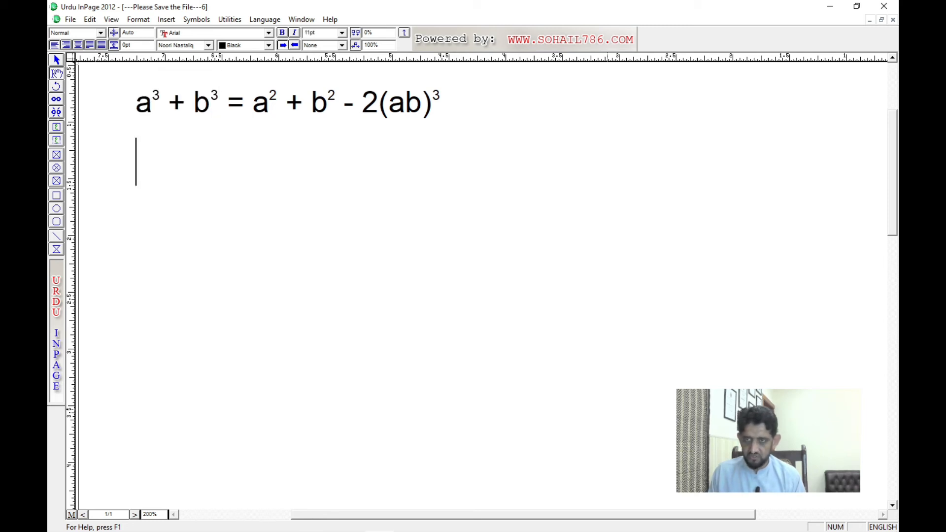
{"action": "key", "text": "ctrl+v"}
Step: Insert H2O in full-size text between the a and its raised 3 on the second line
{"action": "key", "text": "Left"}
{"action": "key", "text": "Left"}
{"action": "key", "text": "Left"}
{"action": "key", "text": "Left"}
{"action": "key", "text": "Left"}
{"action": "key", "text": "Left"}
{"action": "key", "text": "Left"}
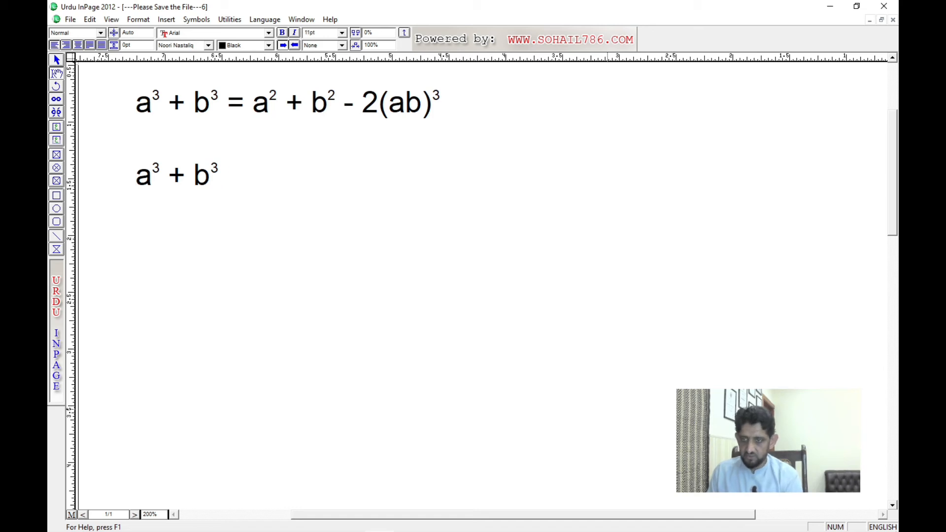
{"action": "type", "text": "H"}
{"action": "key", "text": "BackSpace"}
{"action": "key", "text": "Right"}
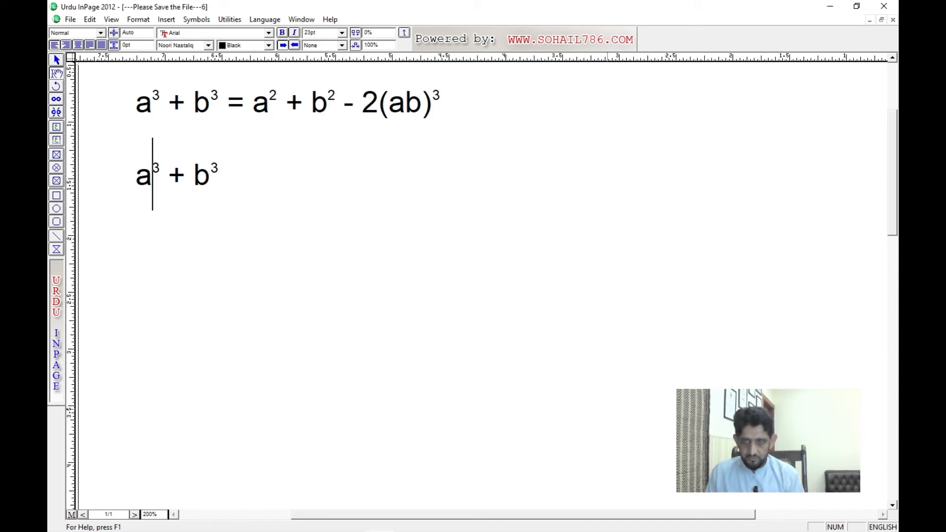
{"action": "type", "text": "H"}
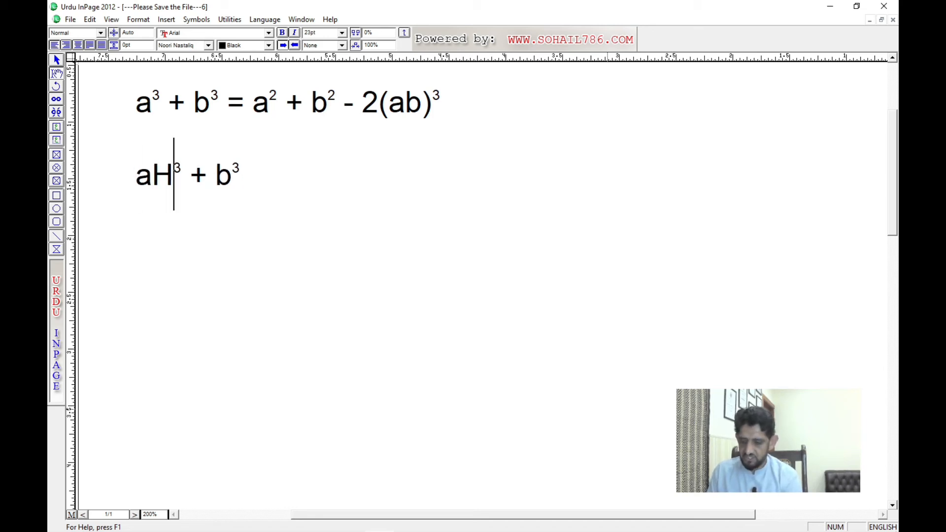
{"action": "type", "text": "2O"}
Step: Delete the a in front of H2O on the second line
{"action": "key", "text": "Left"}
{"action": "key", "text": "Left"}
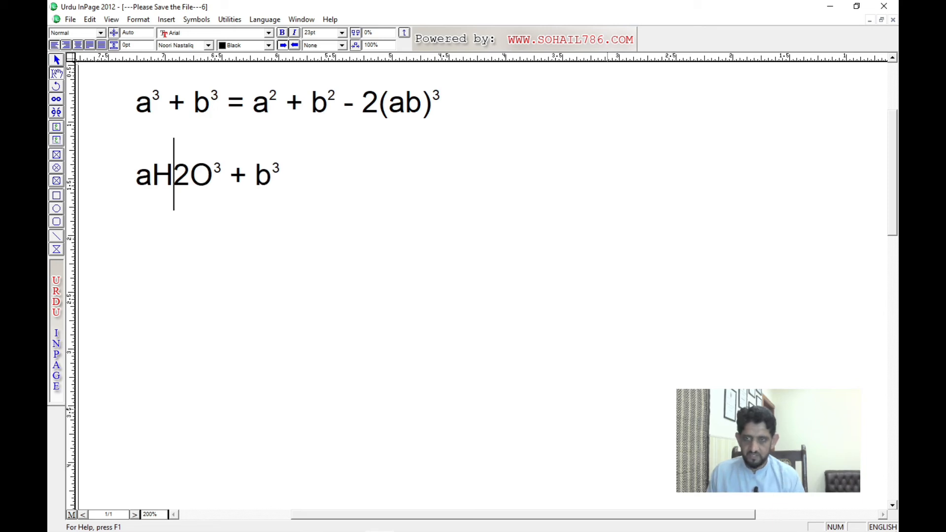
{"action": "key", "text": "Left"}
{"action": "key", "text": "shift+Left"}
{"action": "key", "text": "Delete"}
Step: Copy the raised 3 after H2O and paste it over the full-size 2 between H and O
{"action": "key", "text": "Right"}
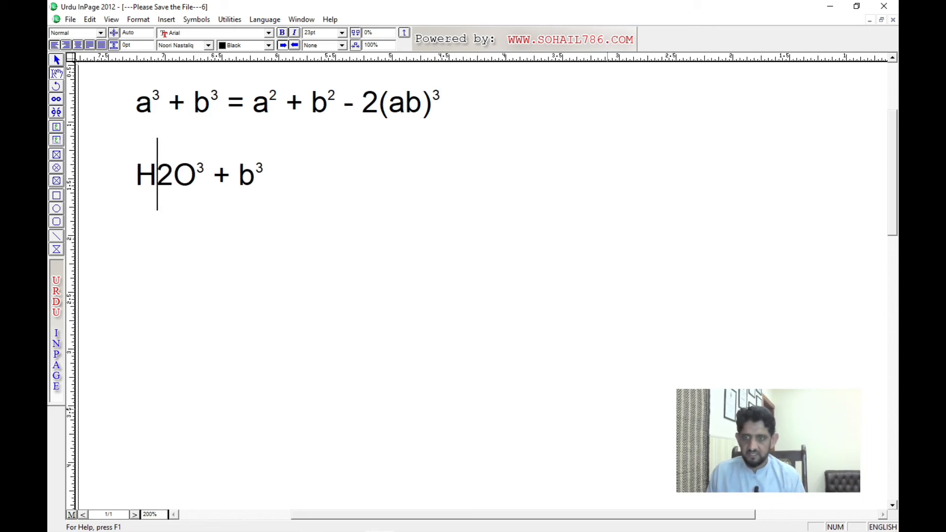
{"action": "key", "text": "Right"}
{"action": "key", "text": "Right"}
{"action": "key", "text": "Right"}
{"action": "key", "text": "shift+Left"}
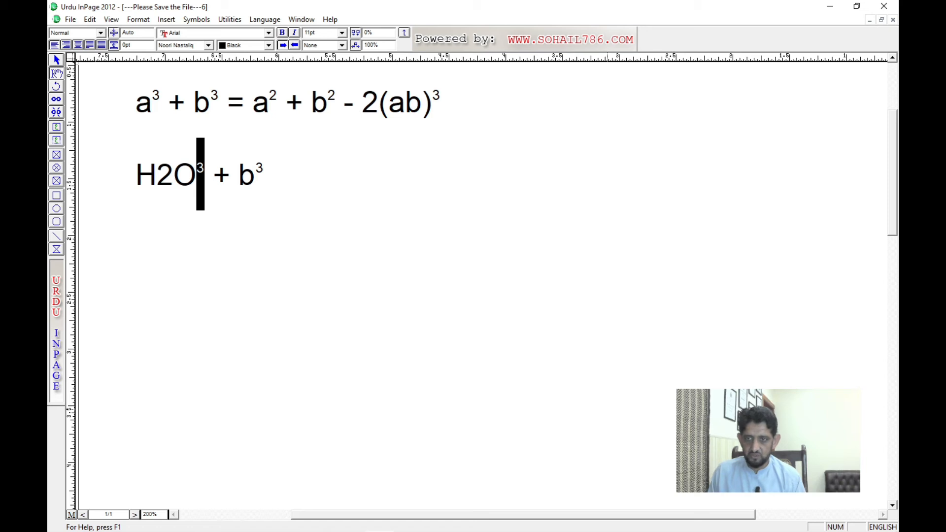
{"action": "key", "text": "Left"}
{"action": "key", "text": "Left"}
{"action": "key", "text": "shift+Left"}
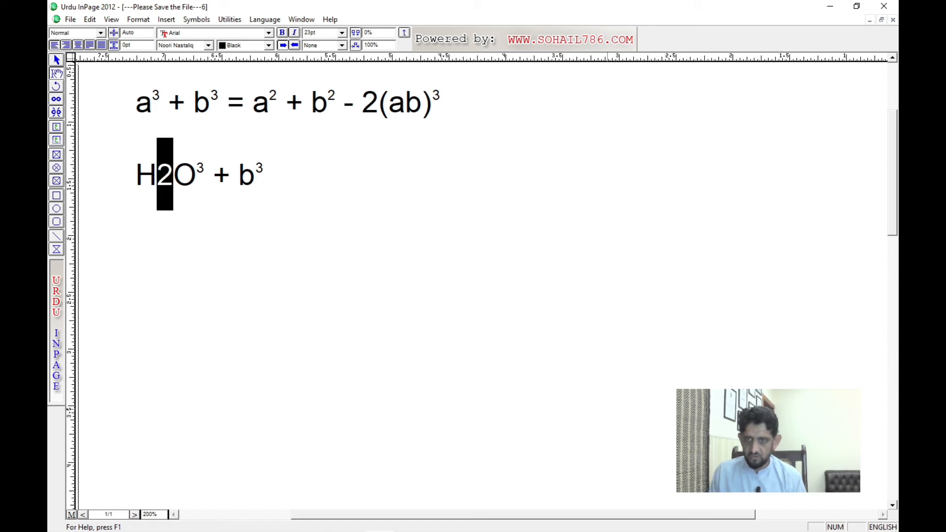
{"action": "key", "text": "ctrl+v"}
Step: Lower the baseline of the small 3 after the H to a subscript position and replace it with 2
{"action": "key", "text": "shift+Left"}
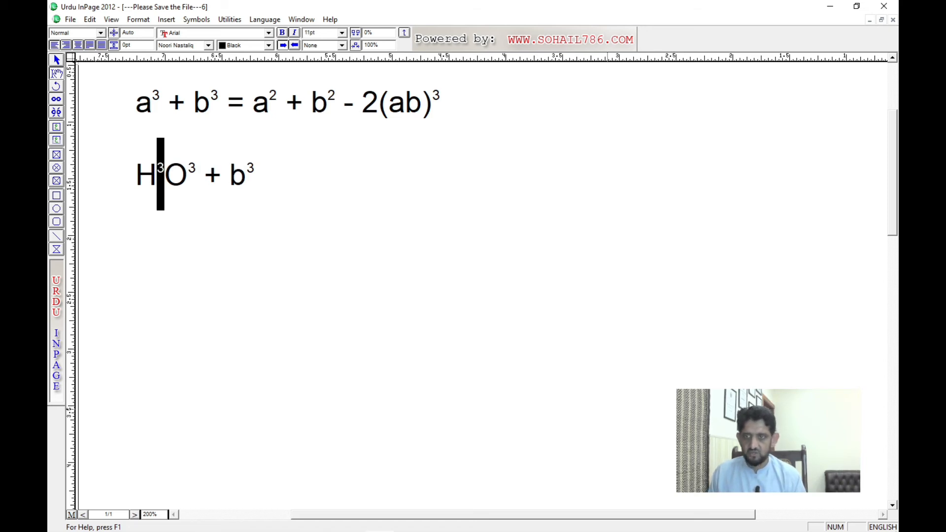
{"action": "key", "text": "Right"}
{"action": "key", "text": "shift+Left"}
{"action": "key", "text": "alt+Down"}
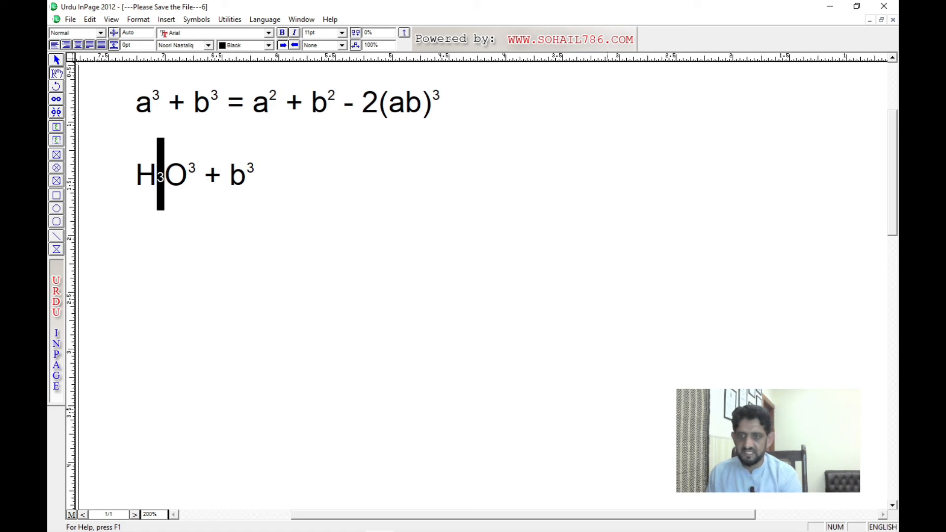
{"action": "key", "text": "alt+Down"}
{"action": "type", "text": "2"}
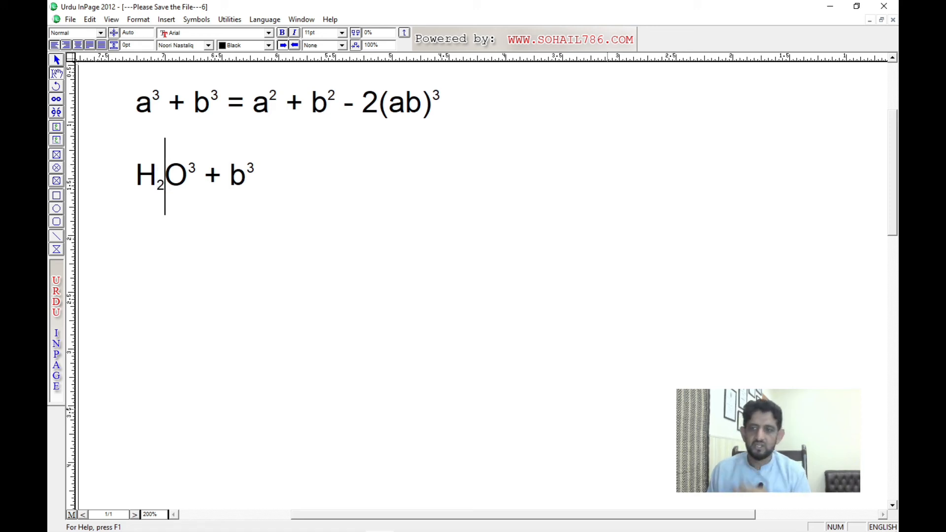
Step: Copy the whole second-line expression "H₂O³ + b³" and paste it at the end of the same line
{"action": "key", "text": "End"}
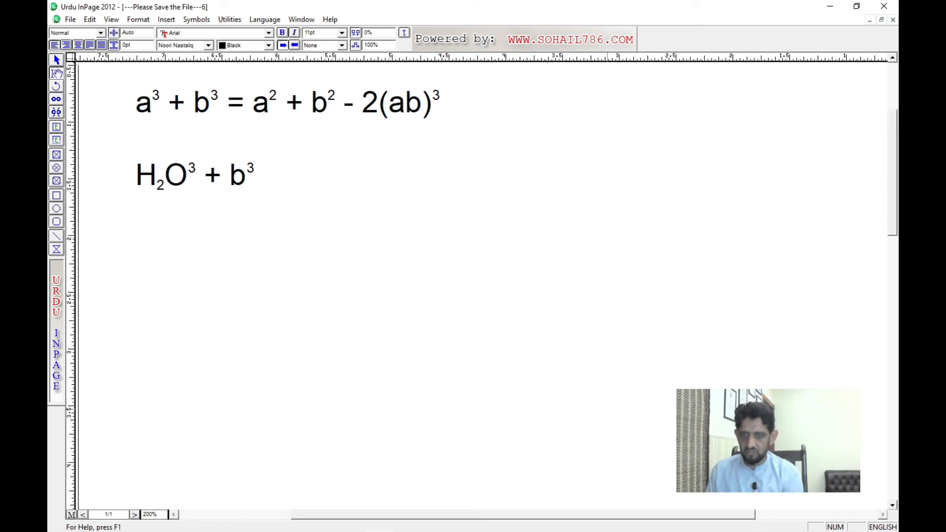
{"action": "type", "text": "h"}
{"action": "key", "text": "BackSpace"}
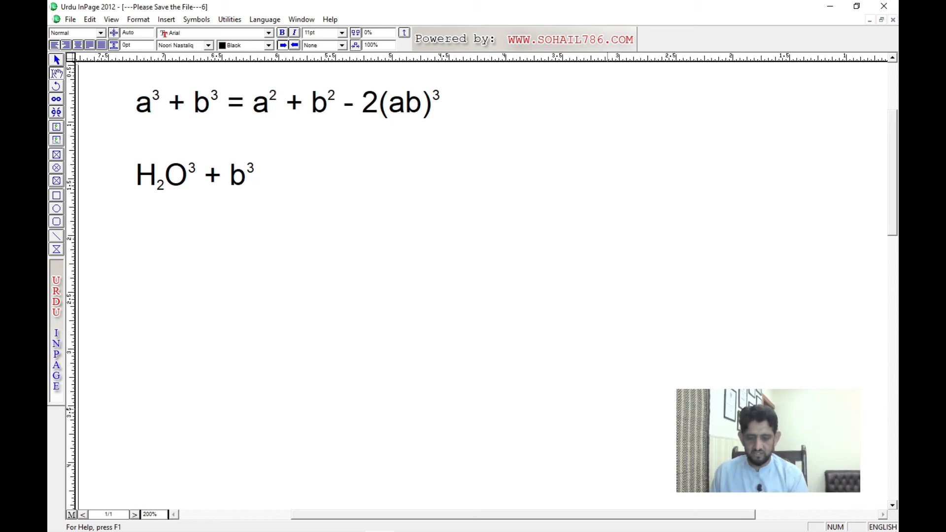
{"action": "key", "text": "shift+Home"}
{"action": "key", "text": "ctrl+c"}
{"action": "key", "text": "End"}
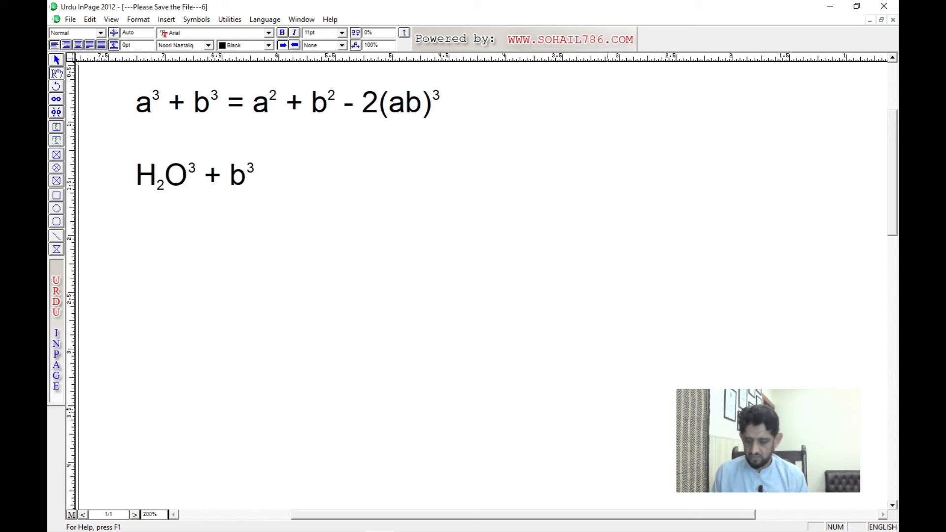
{"action": "key", "text": "ctrl+v"}
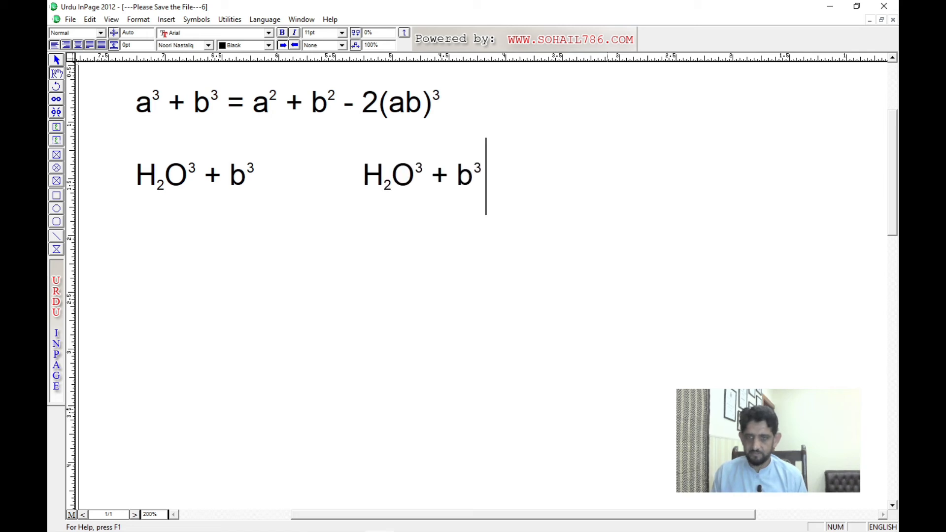
Step: Change H₂O to H₂SO in the pasted expression by inserting SO and deleting the original O
{"action": "key", "text": "Left"}
{"action": "key", "text": "Left"}
{"action": "key", "text": "Left"}
{"action": "key", "text": "Left"}
{"action": "key", "text": "Left"}
{"action": "key", "text": "Left"}
{"action": "key", "text": "Left"}
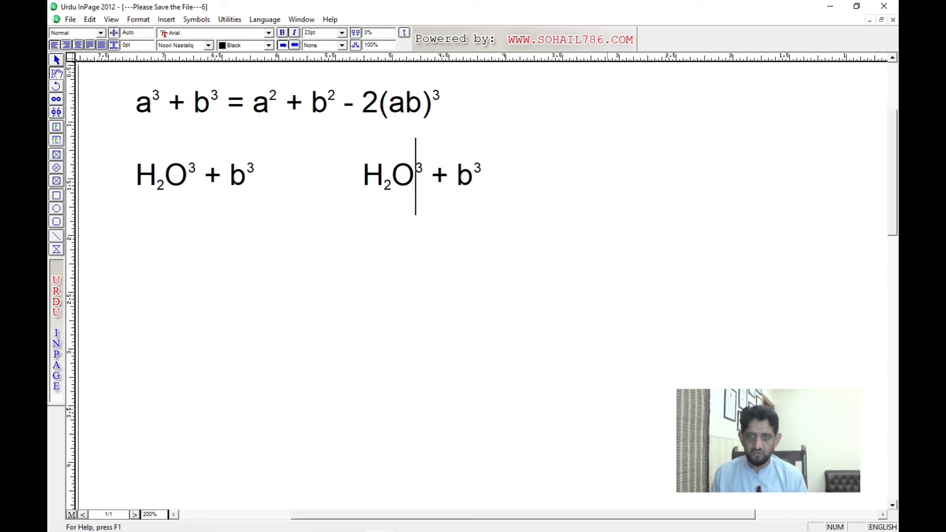
{"action": "type", "text": "s"}
{"action": "key", "text": "BackSpace"}
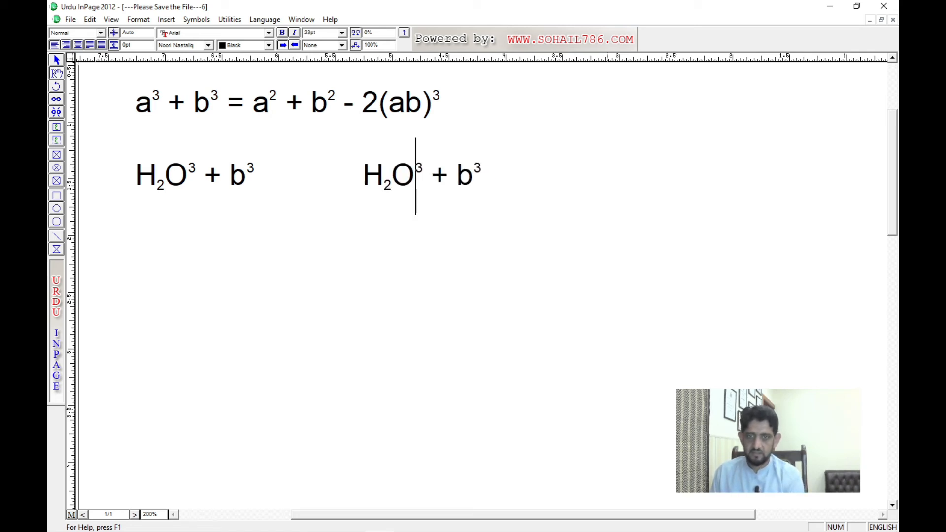
{"action": "type", "text": "SO"}
{"action": "key", "text": "Left"}
{"action": "key", "text": "Left"}
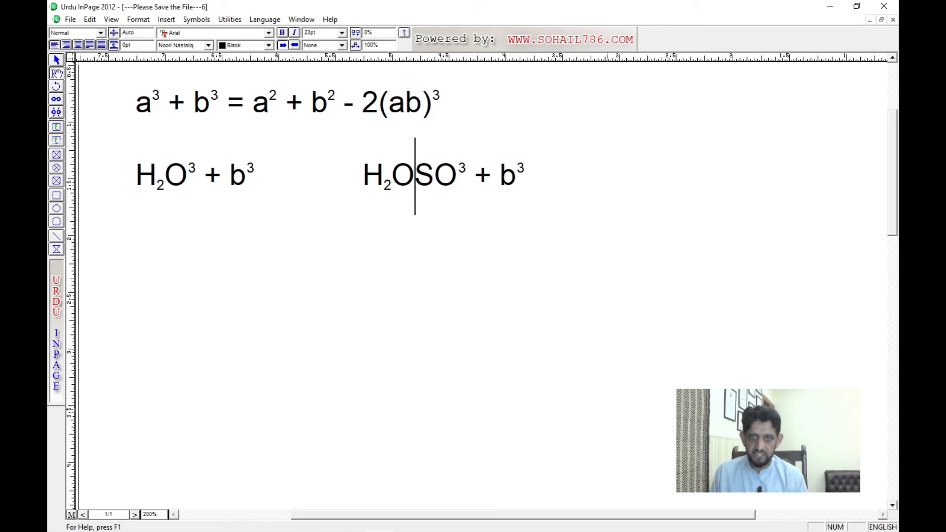
{"action": "key", "text": "shift+Left"}
{"action": "key", "text": "BackSpace"}
Step: Delete the raised 3 after H₂SO in the pasted expression
{"action": "key", "text": "Right"}
{"action": "key", "text": "Right"}
{"action": "key", "text": "Right"}
{"action": "key", "text": "shift+Left"}
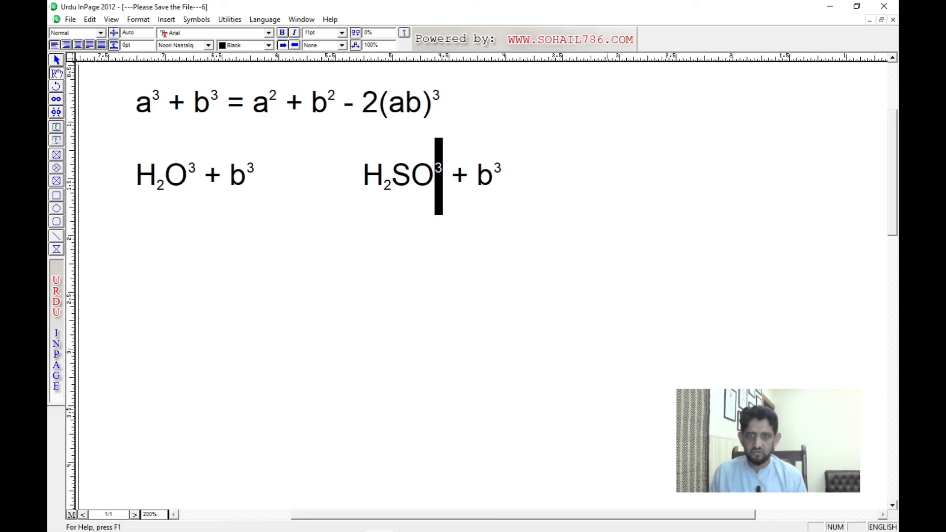
{"action": "key", "text": "BackSpace"}
Step: Copy the subscript 2 after the H to the end of H₂SO and change the copy to 4, making H₂SO₄
{"action": "key", "text": "Left"}
{"action": "key", "text": "Left"}
{"action": "key", "text": "Left"}
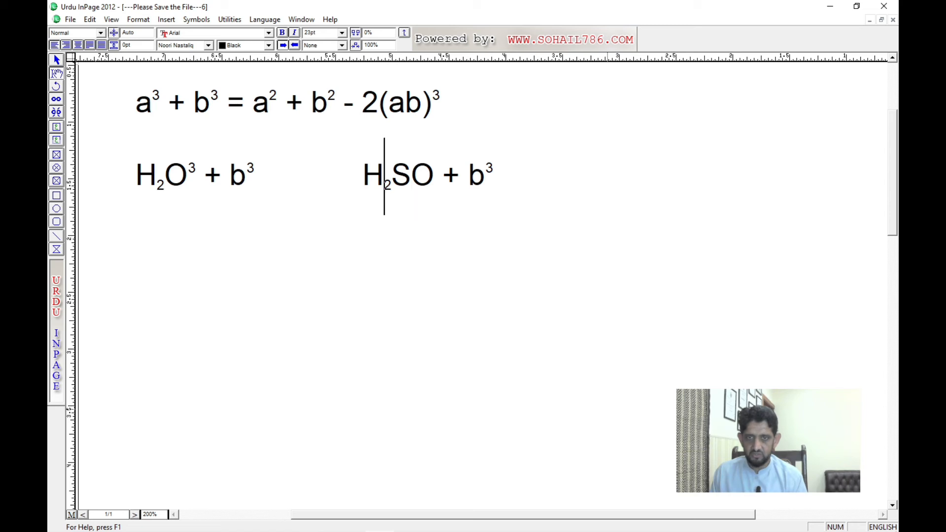
{"action": "key", "text": "shift+Right"}
{"action": "key", "text": "Right"}
{"action": "key", "text": "Right"}
{"action": "key", "text": "Right"}
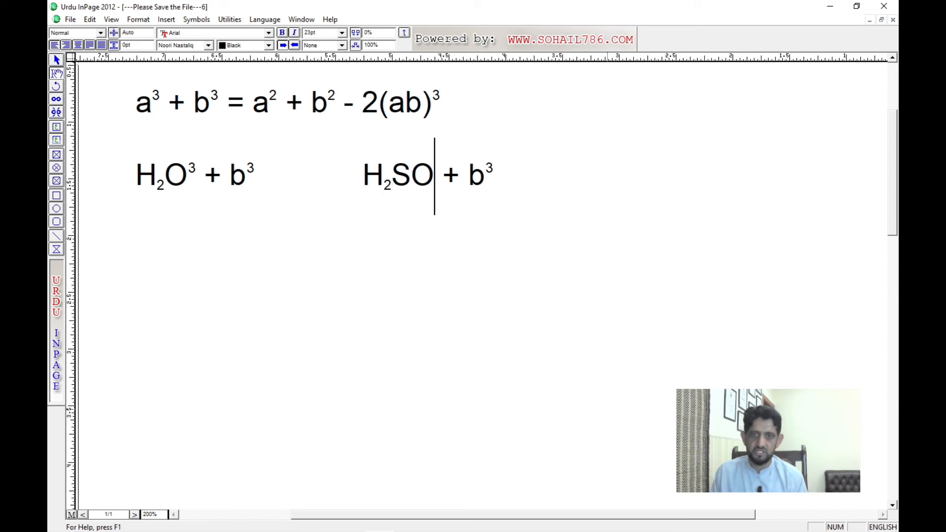
{"action": "type", "text": "2"}
{"action": "key", "text": "shift+Left"}
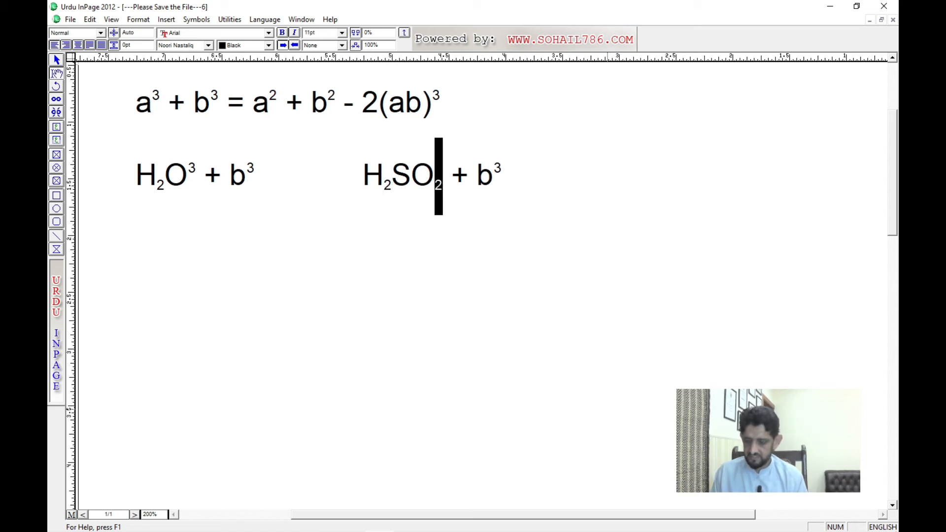
{"action": "type", "text": "4"}
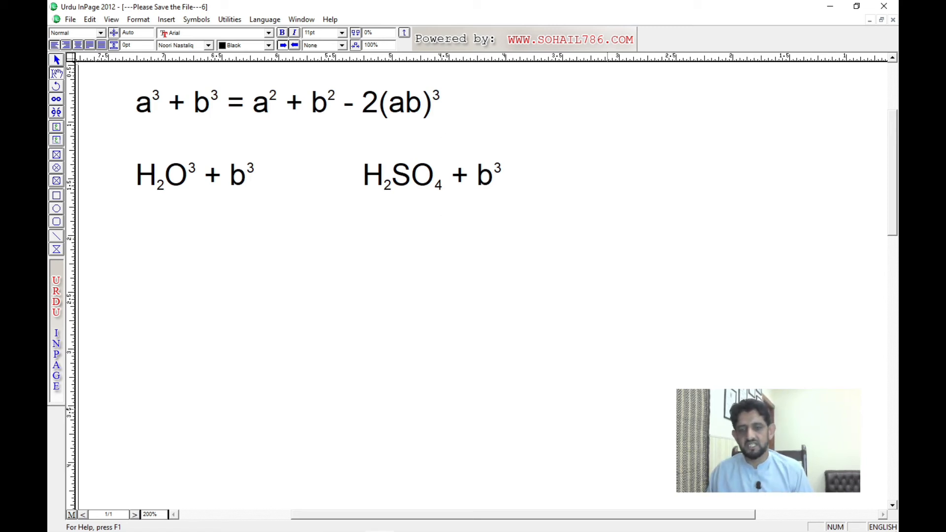
Step: Switch to the Inpage notes document and review the character spacing, superscript and subscript shortcut entries
{"action": "key", "text": "ctrl+Tab"}
{"action": "key", "text": "ctrl+Tab"}
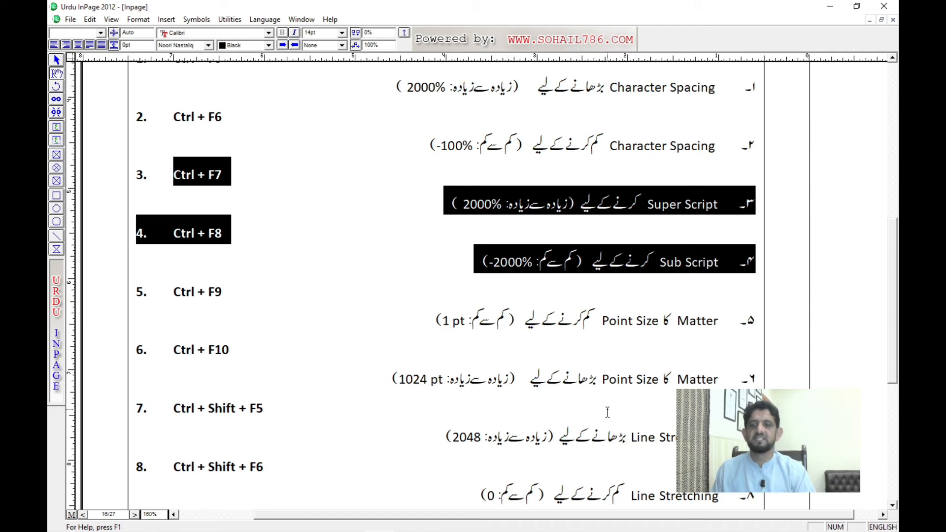
{"action": "left_click", "coordinate": [447, 271]}
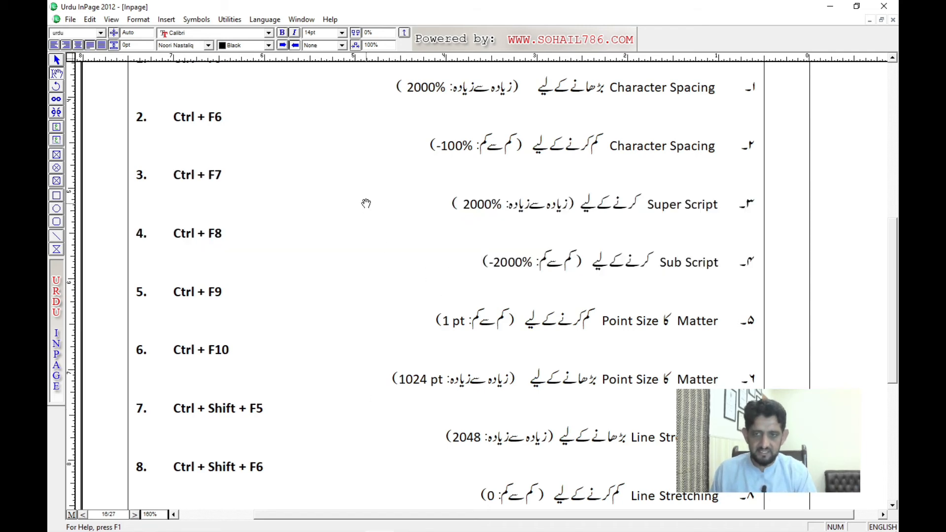
{"action": "left_click_drag", "start_coordinate": [362, 203], "coordinate": [359, 281]}
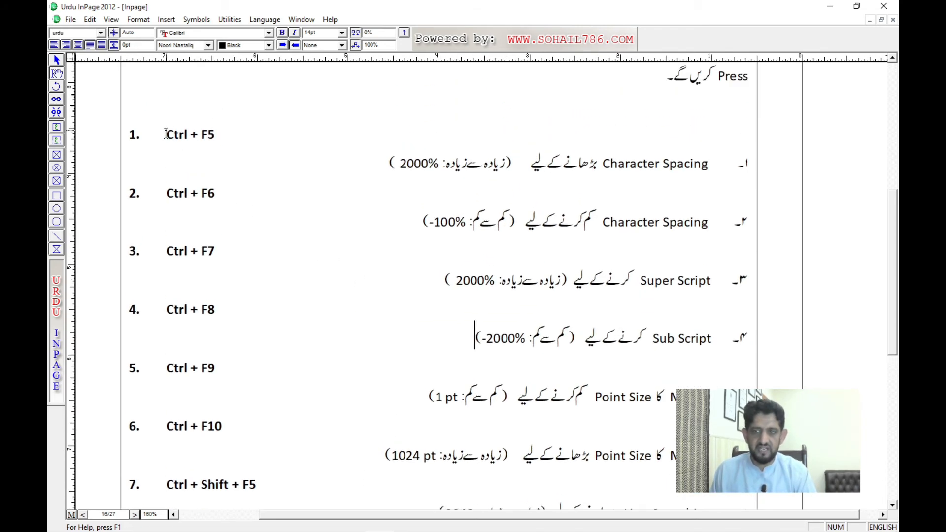
{"action": "left_click_drag", "start_coordinate": [167, 133], "coordinate": [404, 221]}
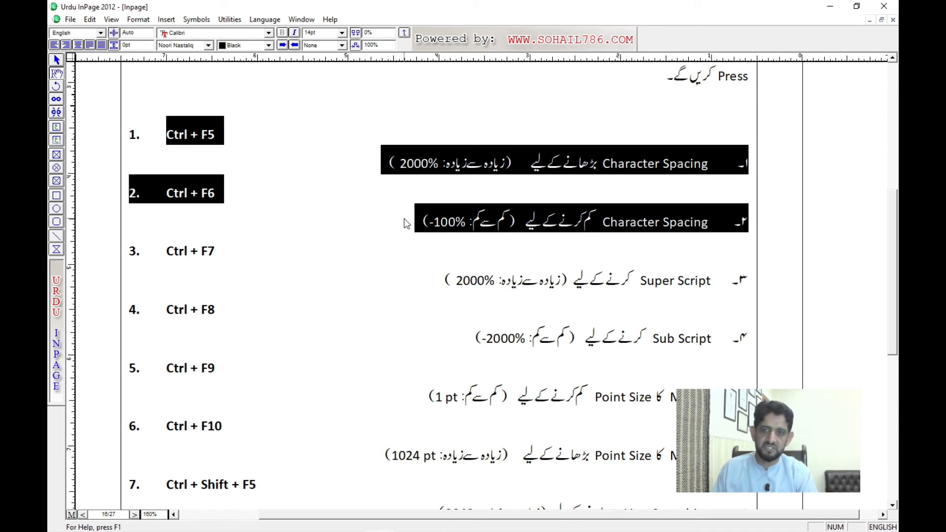
{"action": "scroll", "coordinate": [347, 246], "scroll_direction": "down", "scroll_amount": 3}
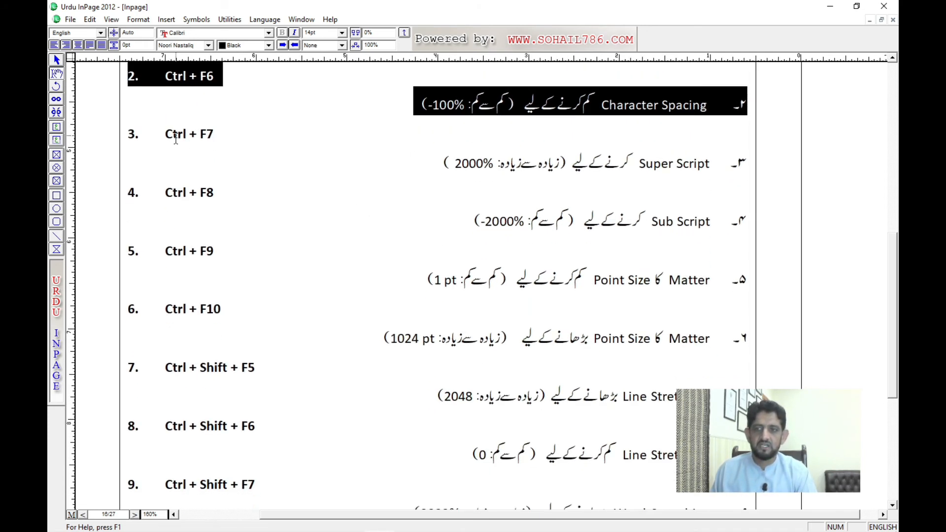
{"action": "left_click_drag", "start_coordinate": [165, 135], "coordinate": [417, 210]}
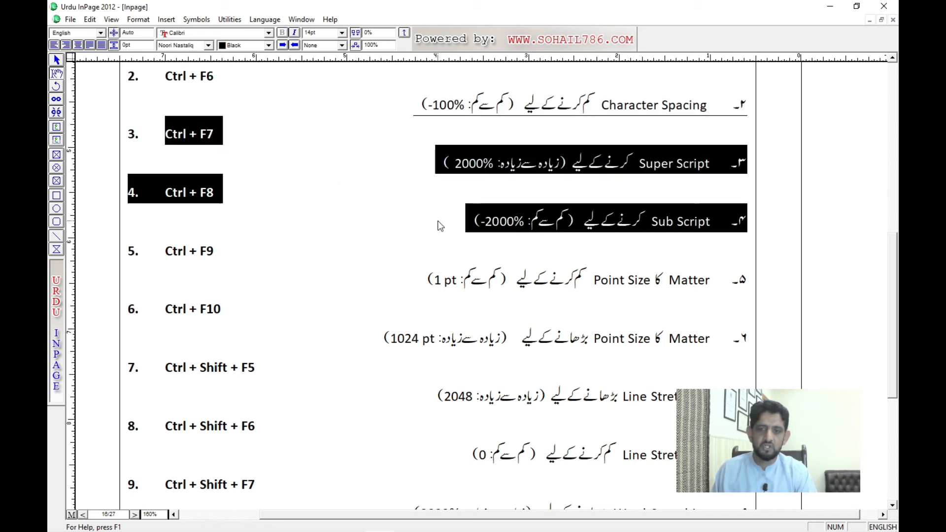
{"action": "left_click", "coordinate": [437, 222]}
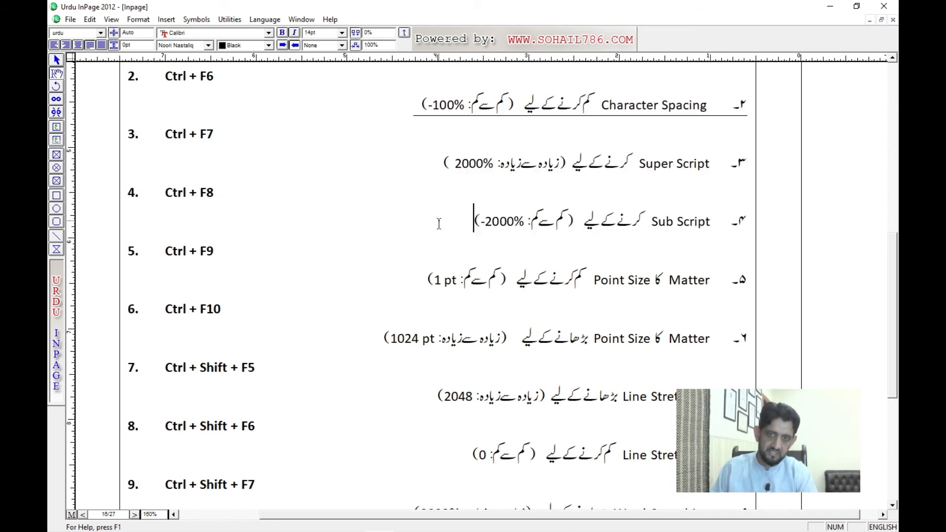
Step: In the Mirza Ghalib document, enter 1st on the blank line below the title and set its text effect to None
{"action": "key", "text": "ctrl+Tab"}
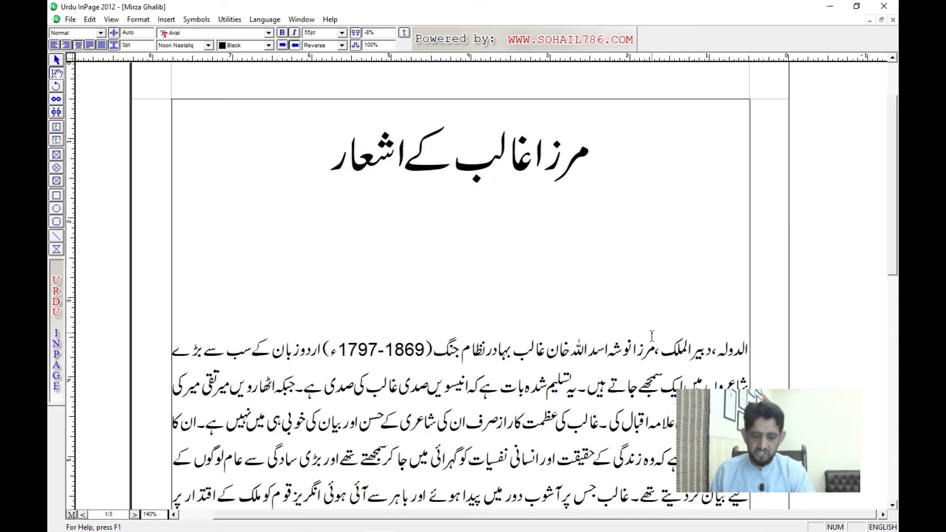
{"action": "type", "text": "1s"}
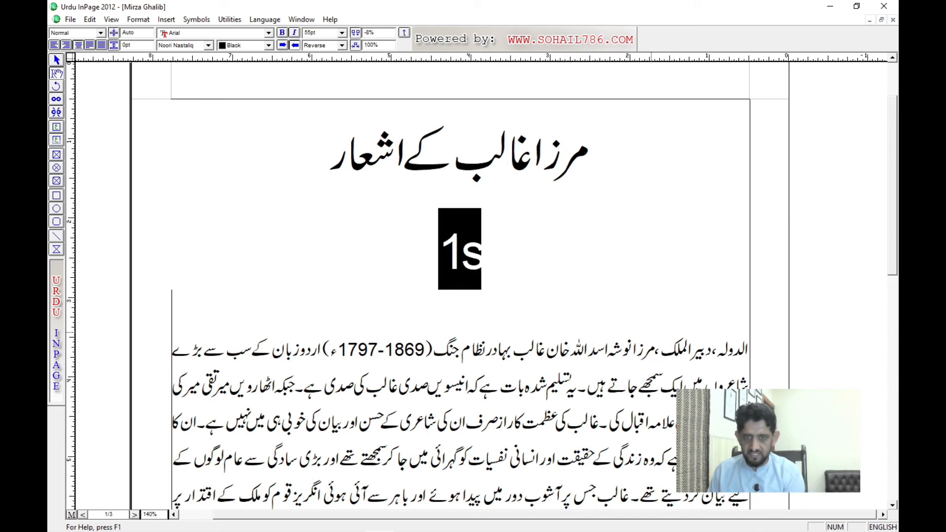
{"action": "type", "text": "t"}
{"action": "key", "text": "shift+Home"}
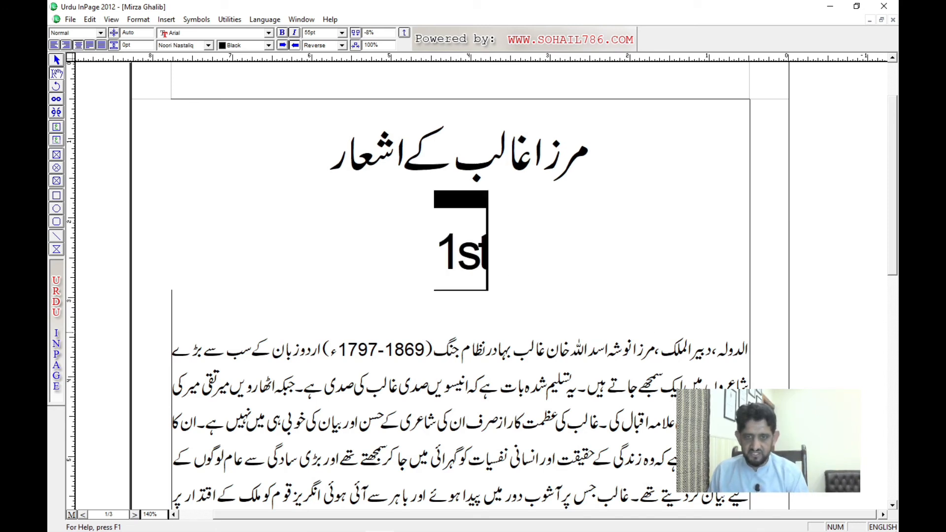
{"action": "left_click", "coordinate": [341, 45]}
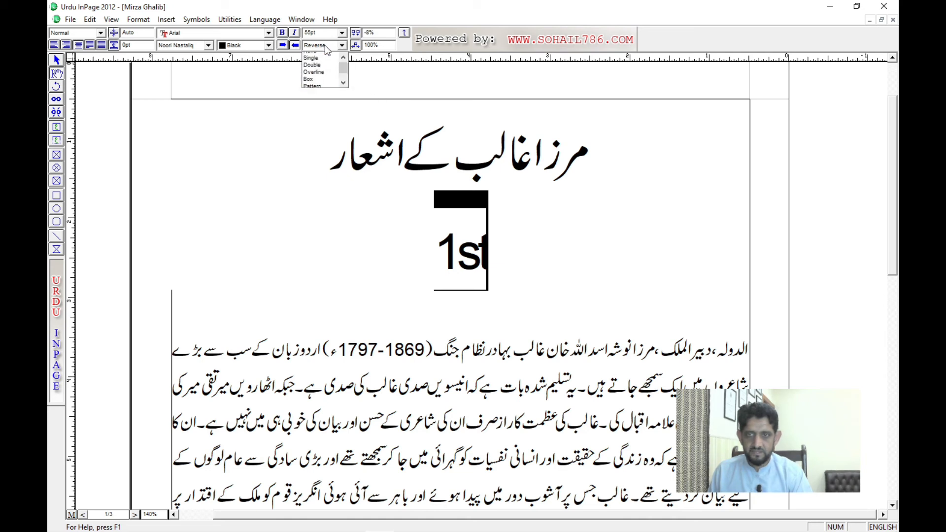
{"action": "left_click", "coordinate": [320, 56]}
{"action": "left_click", "coordinate": [490, 259]}
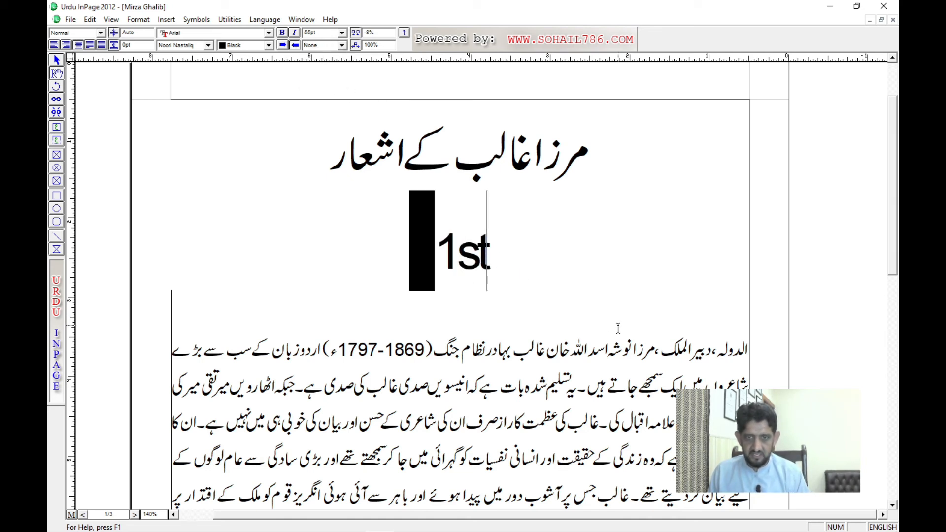
{"action": "key", "text": "shift+Left"}
{"action": "key", "text": "shift+Left"}
{"action": "key", "text": "shift+Left"}
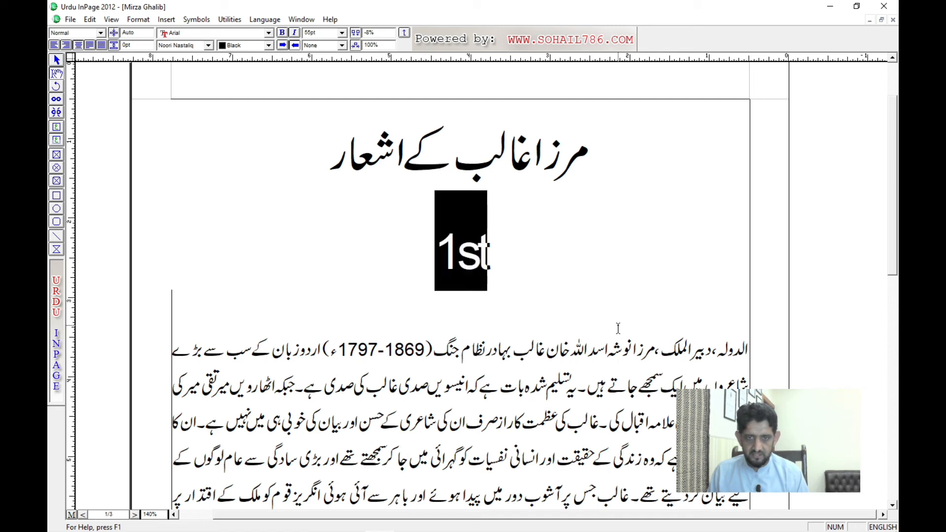
{"action": "key", "text": "shift+Right"}
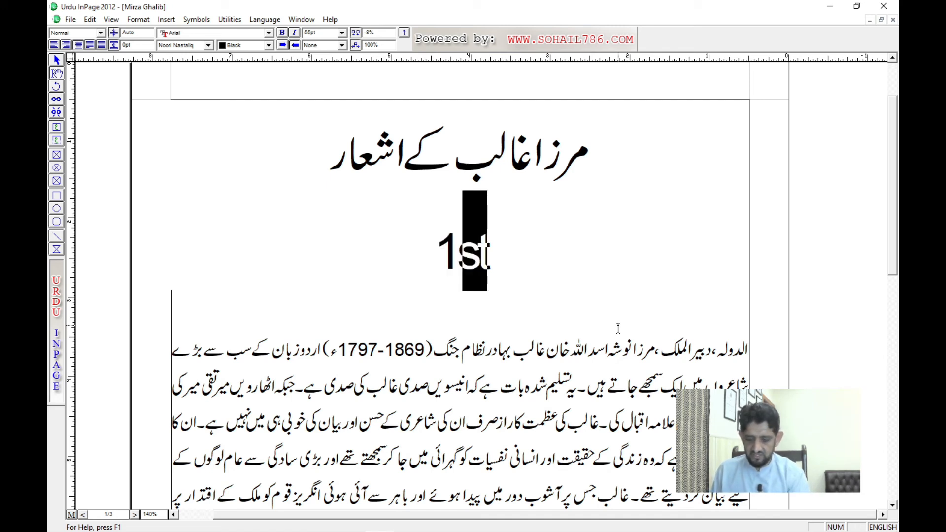
{"action": "key", "text": "ctrl+shift+comma"}
{"action": "key", "text": "Right"}
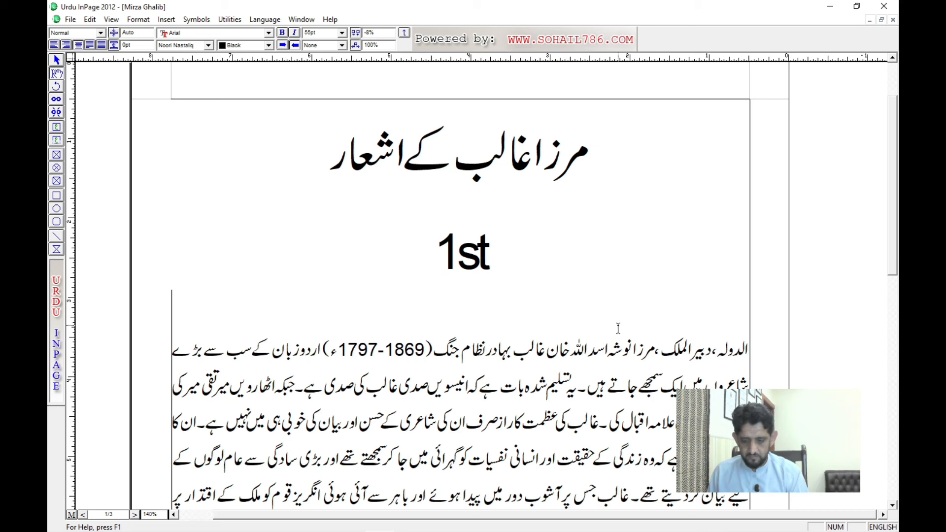
{"action": "key", "text": "shift+Left"}
{"action": "key", "text": "Right"}
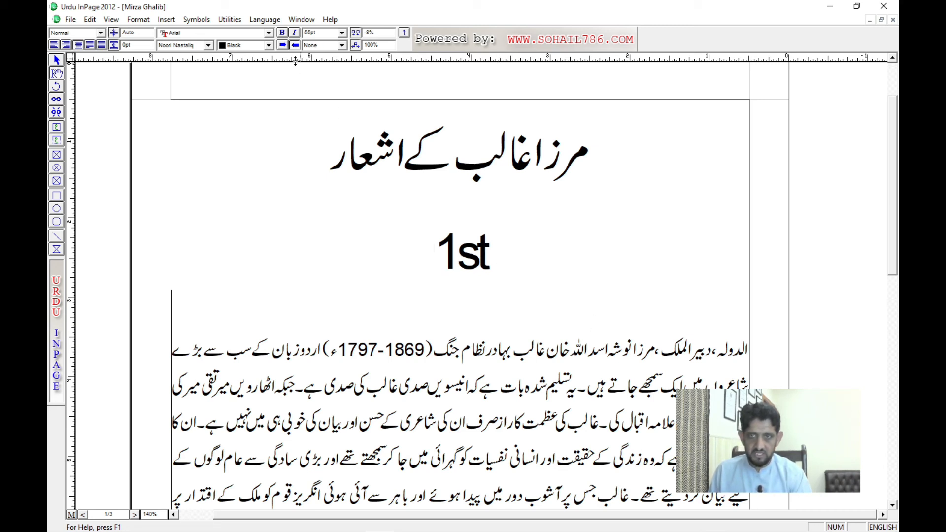
{"action": "key", "text": "ctrl+shift+l"}
{"action": "key", "text": "ctrl+shift+c"}
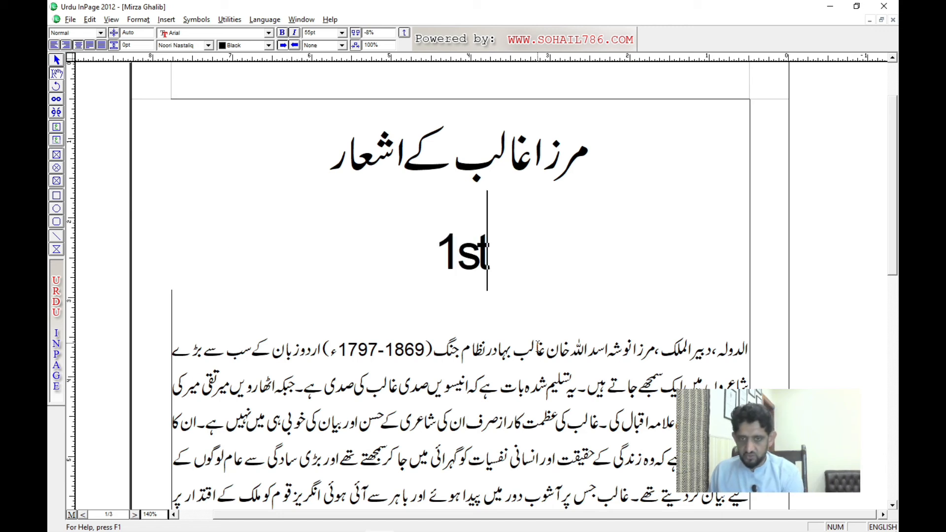
Step: Reduce the font size of the letters st in 1st to 31 pt
{"action": "key", "text": "shift+Left"}
{"action": "key", "text": "shift+Left"}
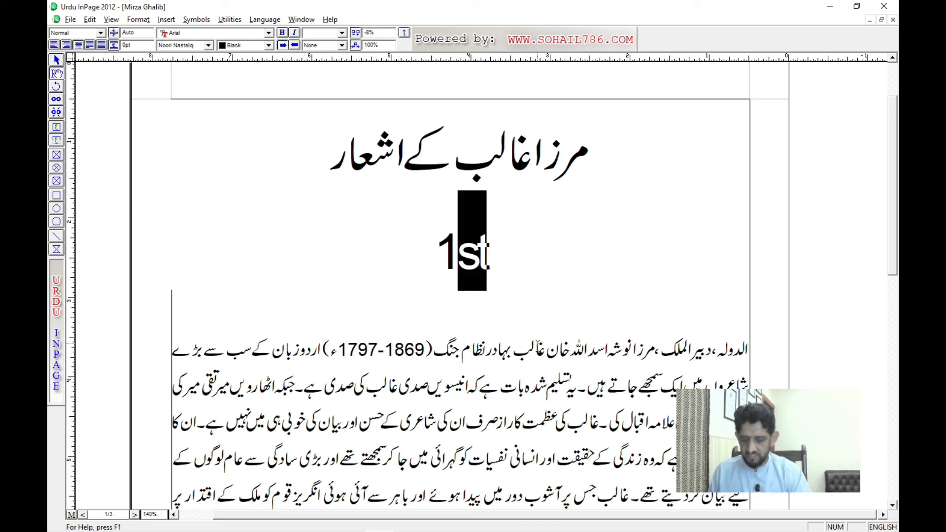
{"action": "key", "text": "F7"}
{"action": "key", "text": "F7"}
{"action": "key", "text": "F7"}
{"action": "key", "text": "F7"}
{"action": "key", "text": "F7"}
{"action": "key", "text": "F7"}
{"action": "key", "text": "F7"}
{"action": "key", "text": "F7"}
{"action": "key", "text": "F7"}
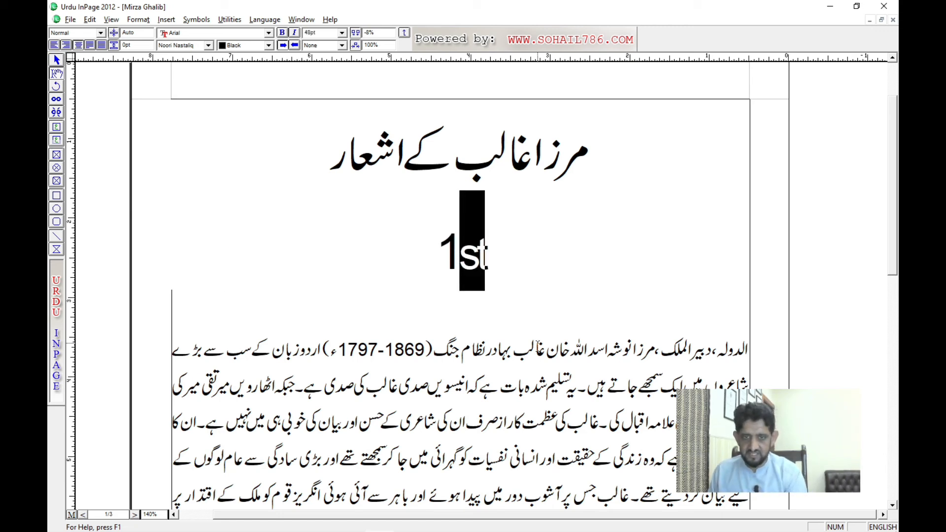
{"action": "key", "text": "F7"}
{"action": "key", "text": "F7"}
{"action": "key", "text": "F7"}
{"action": "key", "text": "F7"}
{"action": "key", "text": "F7"}
{"action": "key", "text": "F7"}
{"action": "key", "text": "F7"}
{"action": "key", "text": "F7"}
{"action": "key", "text": "F7"}
{"action": "key", "text": "F7"}
{"action": "key", "text": "F7"}
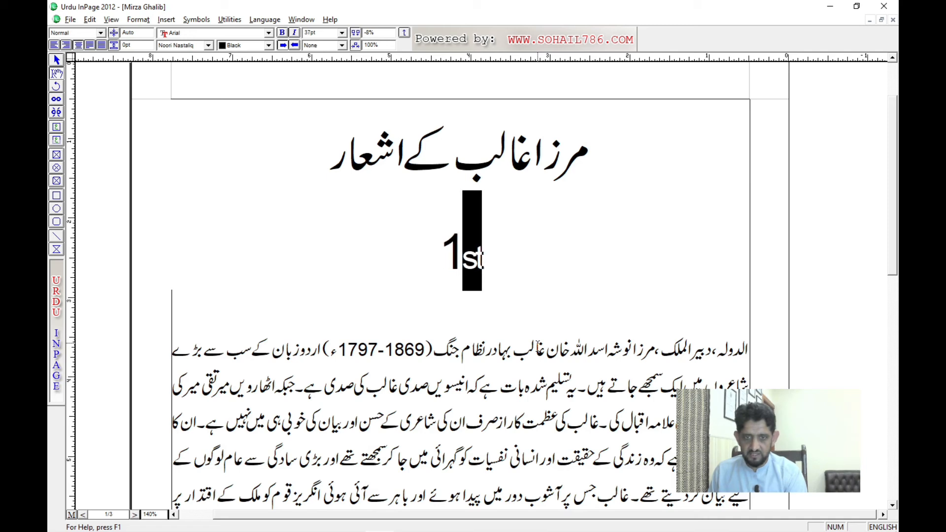
{"action": "key", "text": "F7"}
{"action": "key", "text": "F7"}
{"action": "key", "text": "F7"}
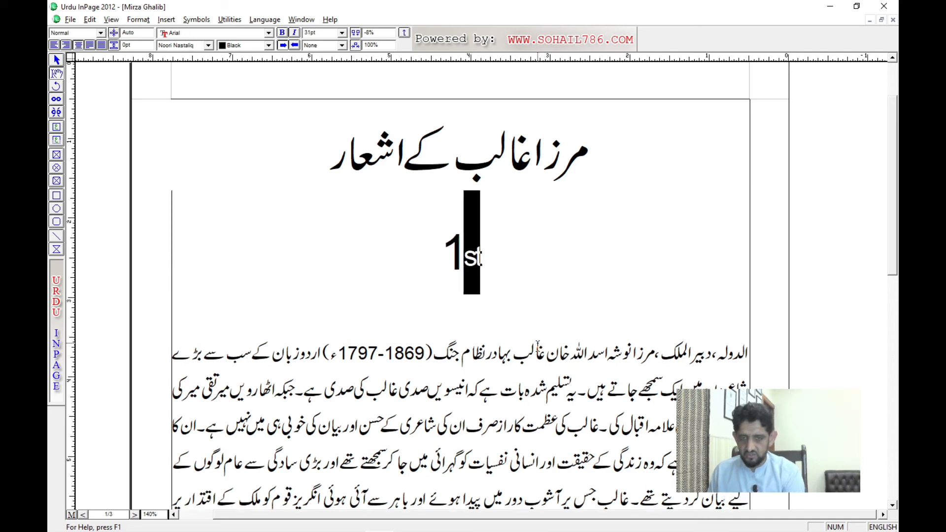
Step: Raise the baseline of the small st after the 1 to a superscript position
{"action": "key", "text": "F12"}
{"action": "key", "text": "F12"}
{"action": "key", "text": "F12"}
{"action": "key", "text": "F12"}
{"action": "key", "text": "F12"}
{"action": "key", "text": "F12"}
{"action": "key", "text": "Right"}
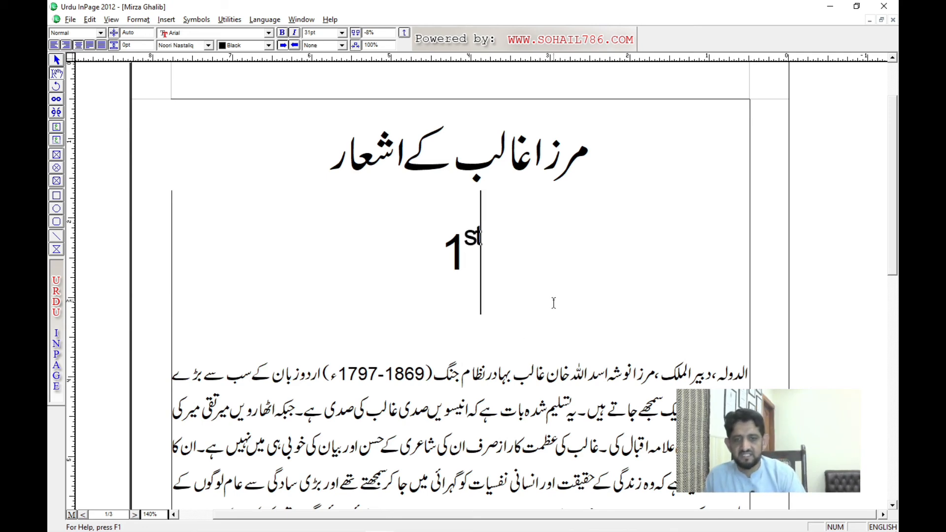
Step: Delete the sample text 1st below the title of the Mirza Ghalib document
{"action": "key", "text": "BackSpace"}
{"action": "key", "text": "BackSpace"}
{"action": "key", "text": "BackSpace"}
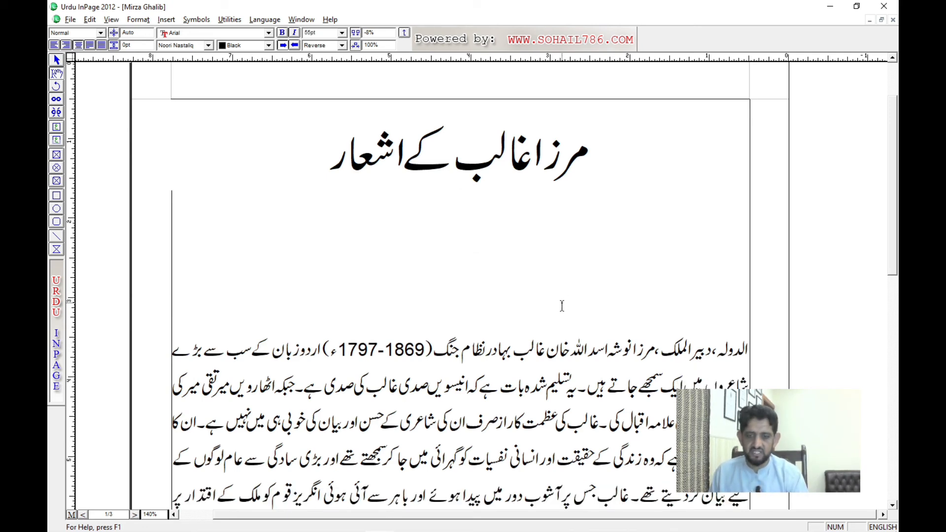
{"action": "key", "text": "BackSpace"}
{"action": "key", "text": "shift+End"}
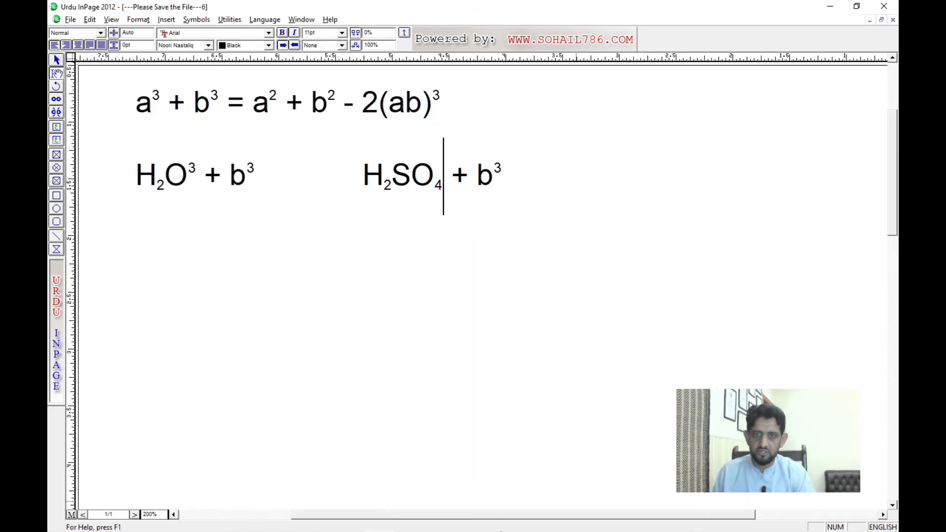
Step: Return to the Inpage notes document and go over the character spacing and the superscript and subscript entries again
{"action": "key", "text": "ctrl+Tab"}
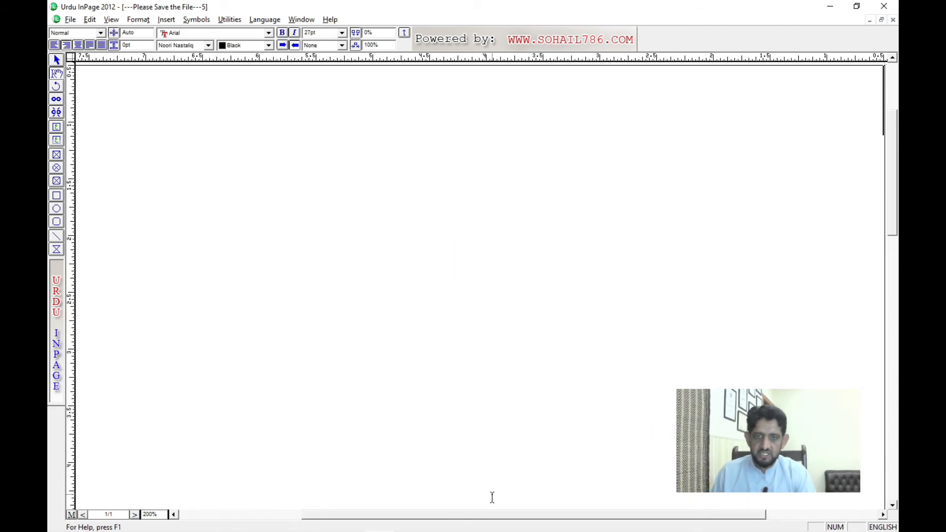
{"action": "key", "text": "ctrl+F4"}
{"action": "left_click", "coordinate": [469, 299]}
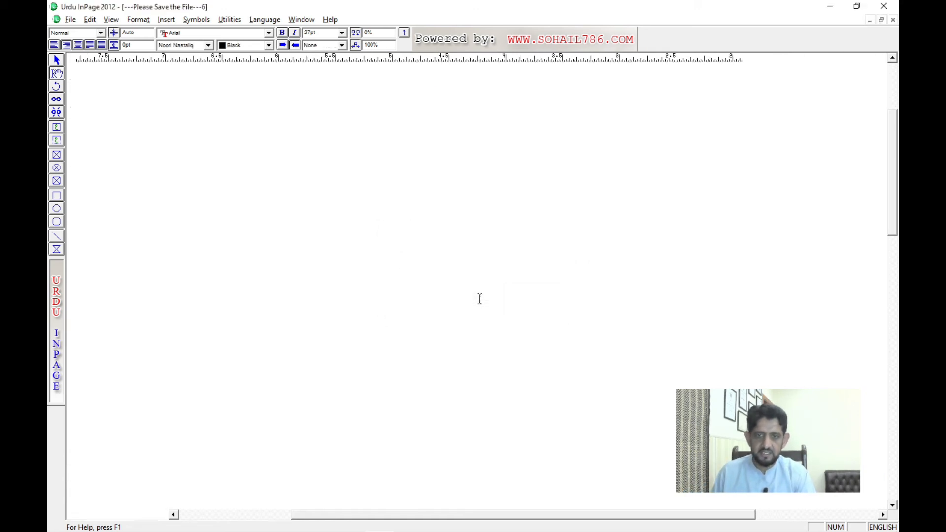
{"action": "key", "text": "ctrl+Tab"}
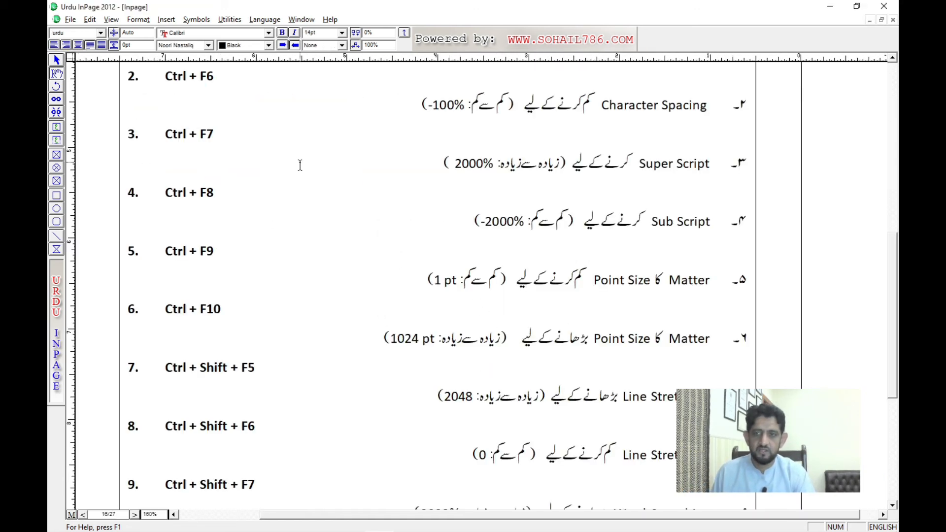
{"action": "left_click_drag", "start_coordinate": [300, 166], "coordinate": [315, 270]}
{"action": "left_click_drag", "start_coordinate": [168, 124], "coordinate": [414, 211]}
{"action": "left_click_drag", "start_coordinate": [177, 239], "coordinate": [467, 315]}
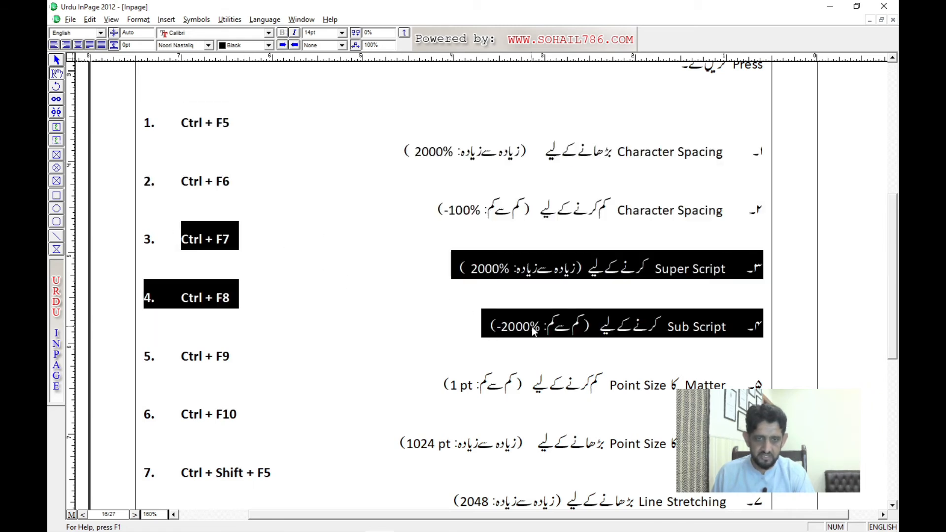
Step: Examine the entries for decreasing and increasing the point size of text, items 5 and 6 of the shortcut list
{"action": "scroll", "coordinate": [463, 385], "scroll_direction": "down", "scroll_amount": 3}
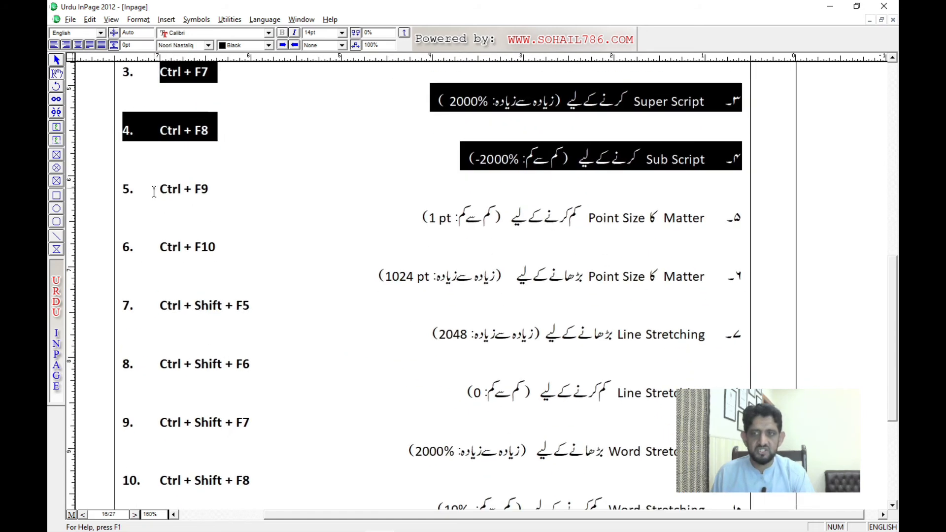
{"action": "left_click_drag", "start_coordinate": [154, 192], "coordinate": [377, 270]}
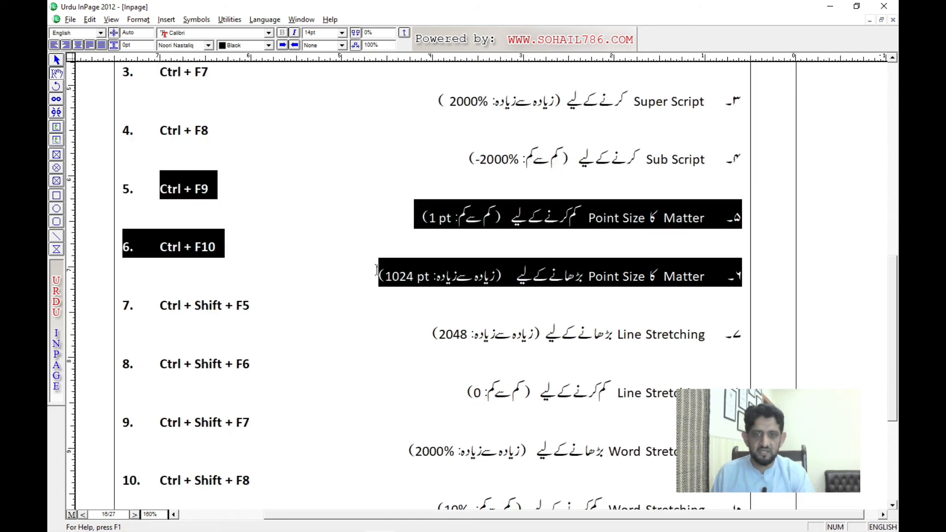
{"action": "left_click", "coordinate": [182, 213]}
{"action": "left_click_drag", "start_coordinate": [160, 190], "coordinate": [393, 226]}
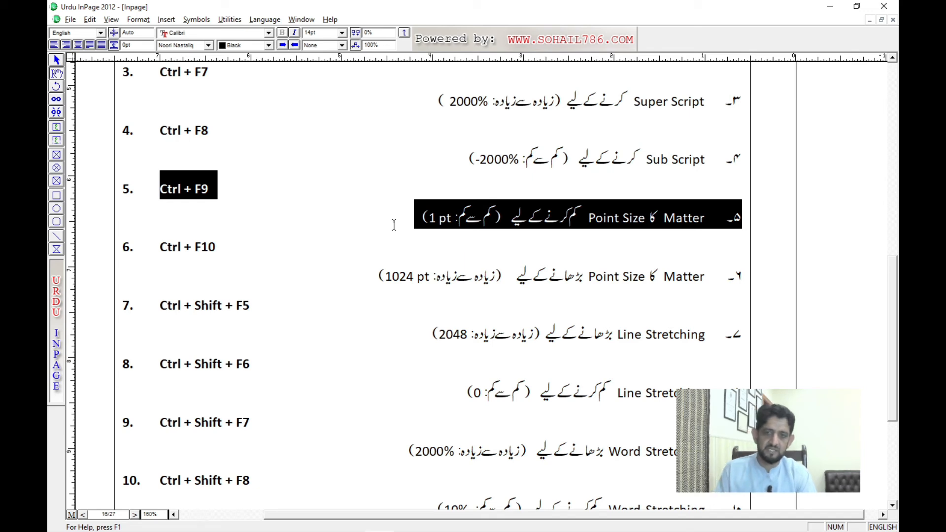
Step: Switch from the point-size entries to the Mirza Ghalib document and reduce its title to 38 pt in small increments
{"action": "left_click_drag", "start_coordinate": [393, 225], "coordinate": [378, 276]}
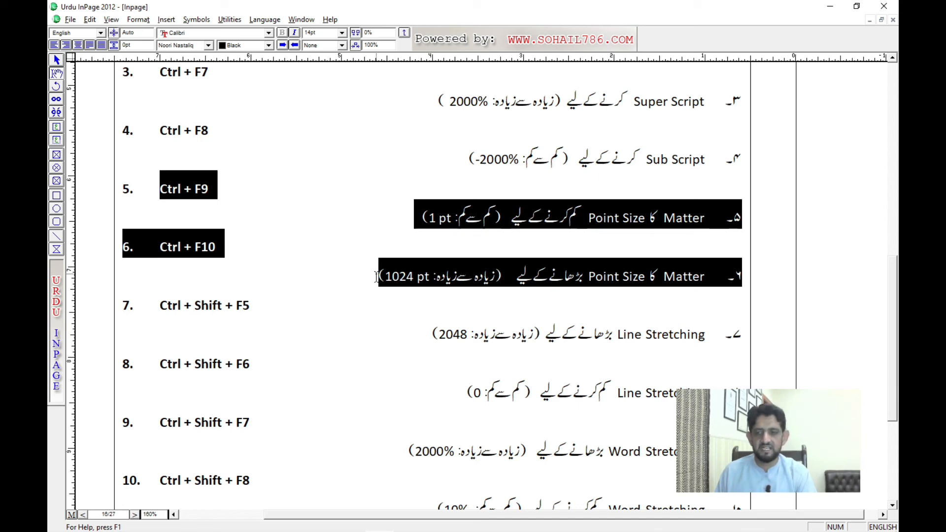
{"action": "key", "text": "ctrl+Tab"}
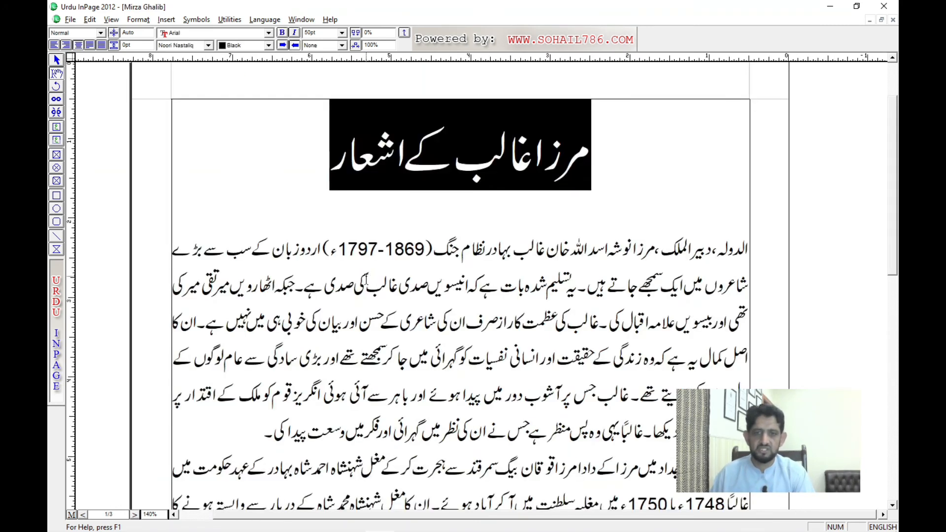
{"action": "triple_click", "coordinate": [484, 149]}
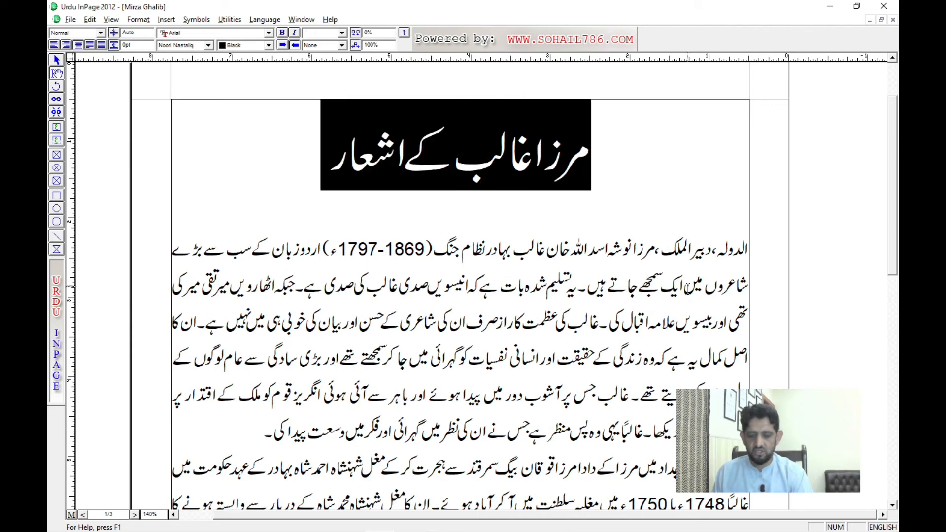
{"action": "key", "text": "F7"}
{"action": "key", "text": "F7"}
{"action": "key", "text": "F7"}
{"action": "key", "text": "F7"}
{"action": "key", "text": "F7"}
{"action": "key", "text": "F7"}
{"action": "key", "text": "F7"}
{"action": "key", "text": "F7"}
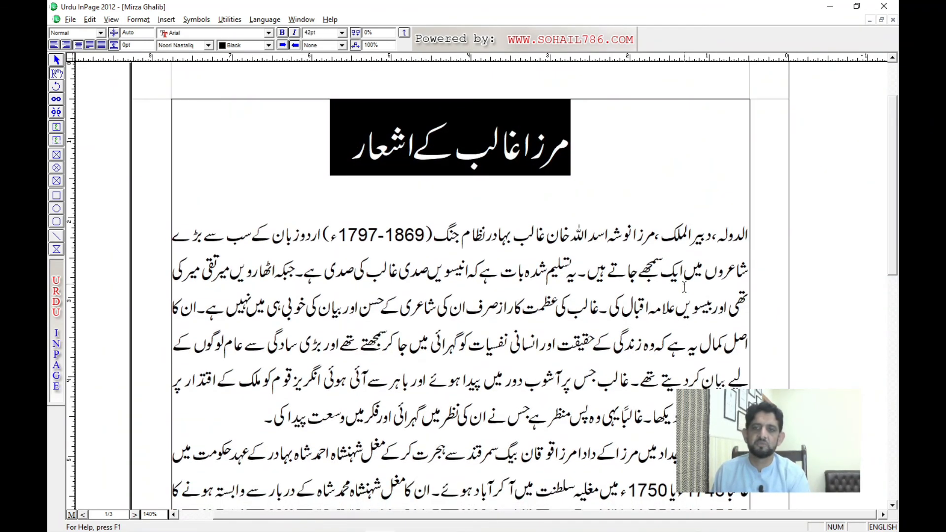
{"action": "key", "text": "F7"}
{"action": "key", "text": "F7"}
{"action": "key", "text": "F7"}
{"action": "key", "text": "F7"}
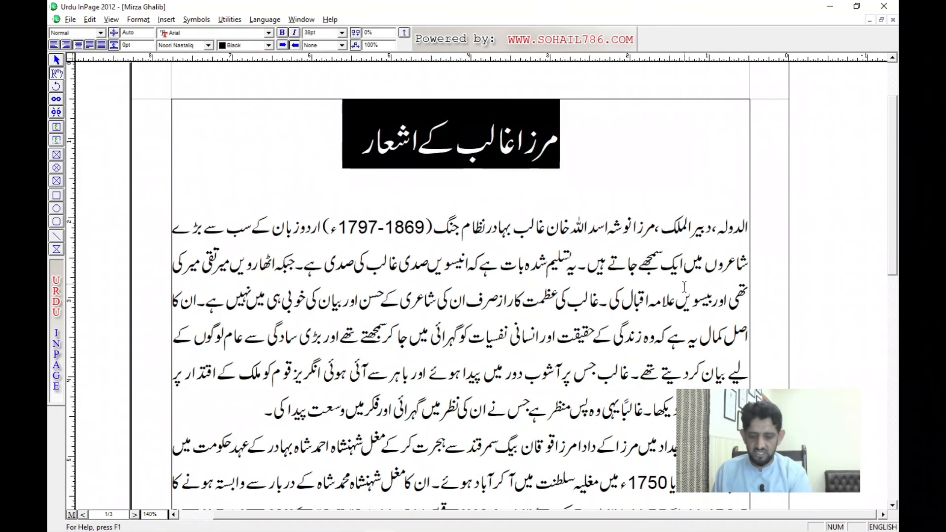
Step: Increase the point size of the Mirza Ghalib title step by step to 49 pt
{"action": "key", "text": "F8"}
{"action": "key", "text": "F8"}
{"action": "key", "text": "F8"}
{"action": "key", "text": "F8"}
{"action": "key", "text": "F8"}
{"action": "key", "text": "F8"}
{"action": "key", "text": "F8"}
{"action": "key", "text": "F8"}
{"action": "key", "text": "F8"}
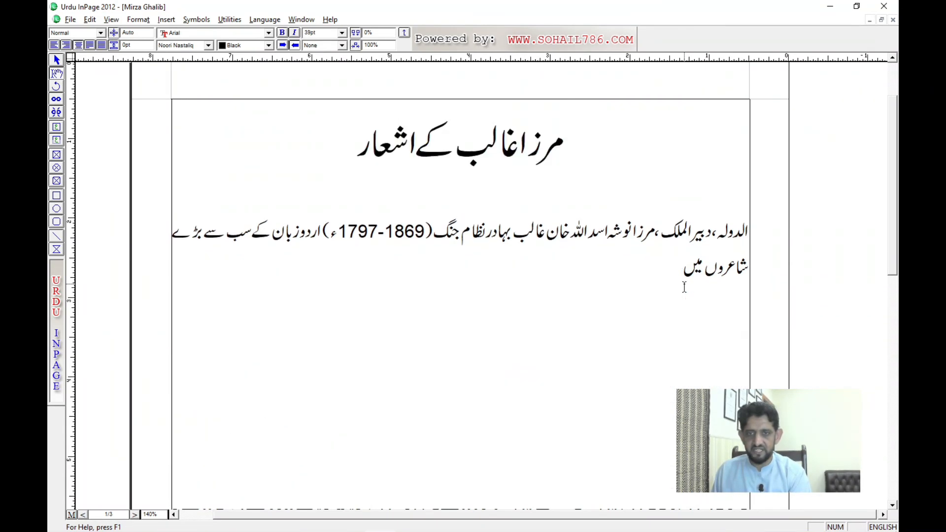
{"action": "key", "text": "F8"}
{"action": "key", "text": "F8"}
{"action": "key", "text": "F8"}
{"action": "key", "text": "F8"}
{"action": "key", "text": "F8"}
{"action": "key", "text": "F8"}
{"action": "key", "text": "F8"}
{"action": "key", "text": "F8"}
{"action": "key", "text": "F8"}
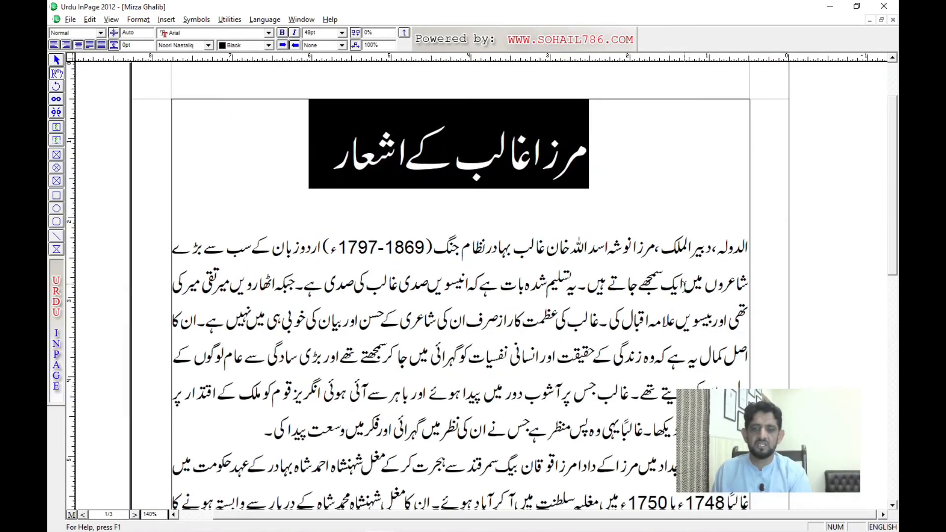
Step: Reduce the point size of the Mirza Ghalib title again by a few increments
{"action": "key", "text": "F7"}
{"action": "key", "text": "F7"}
{"action": "key", "text": "F7"}
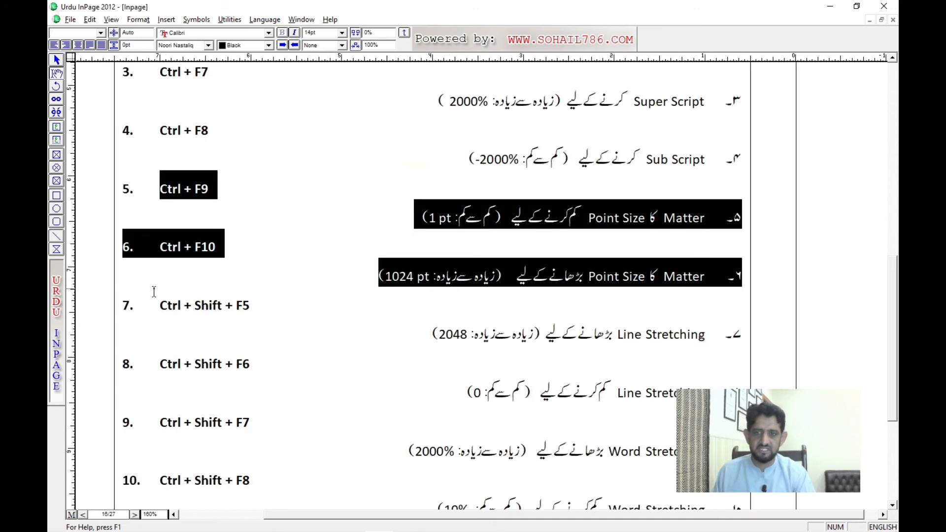
Step: Return to the Inpage notes and review the character spacing entries, items 1 and 2, and the line and word stretching entries, items 7 to 10
{"action": "left_click_drag", "start_coordinate": [309, 338], "coordinate": [319, 508]}
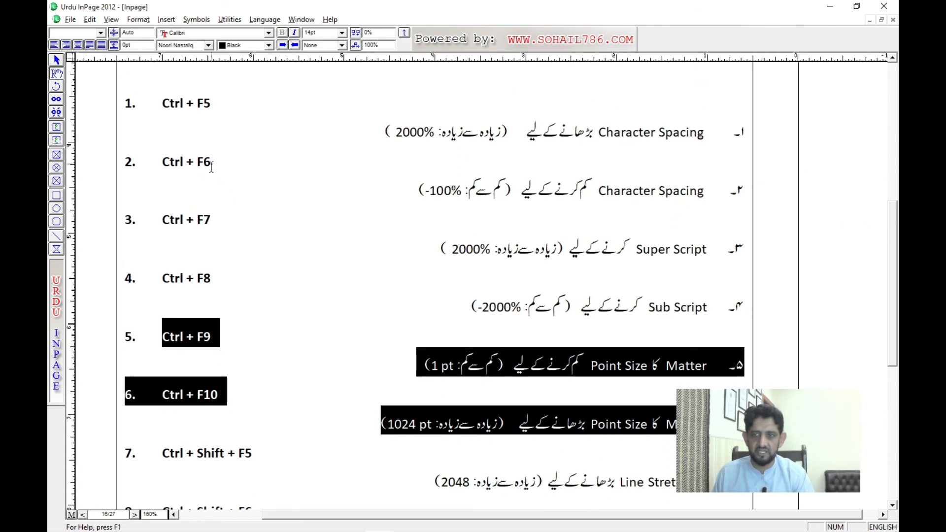
{"action": "left_click_drag", "start_coordinate": [157, 99], "coordinate": [302, 177]}
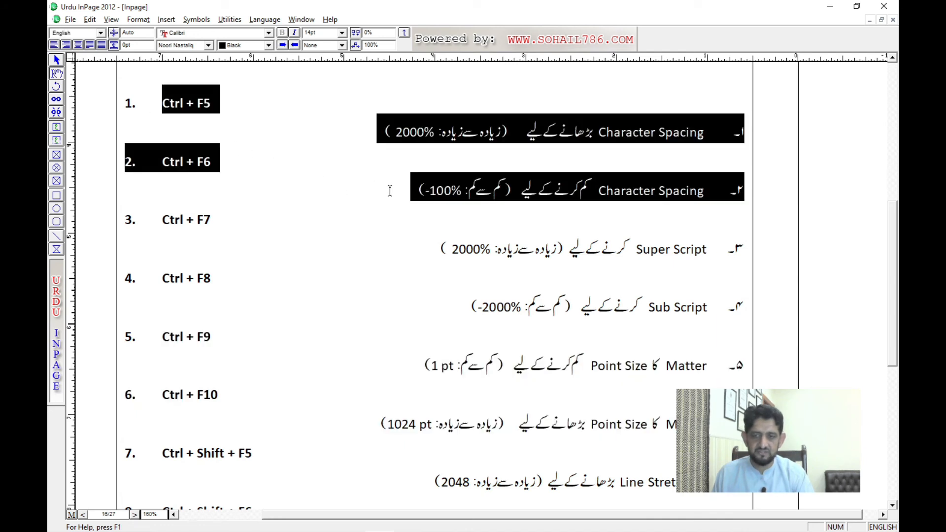
{"action": "left_click_drag", "start_coordinate": [390, 190], "coordinate": [357, 173]}
{"action": "left_click_drag", "start_coordinate": [187, 168], "coordinate": [408, 375]}
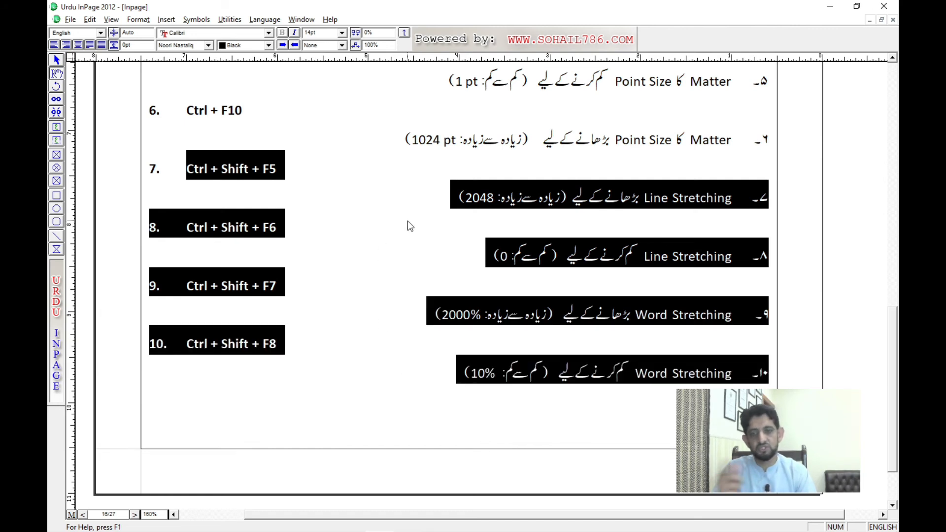
{"action": "left_click", "coordinate": [422, 205]}
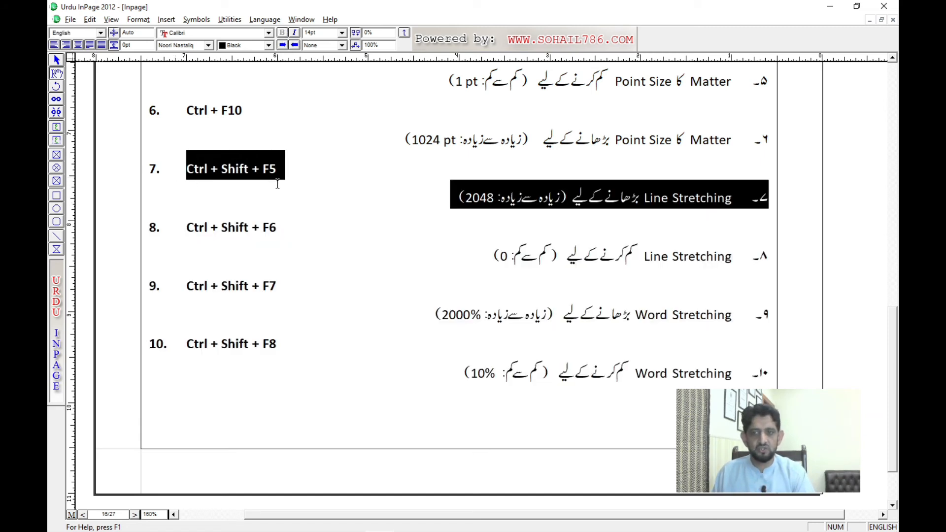
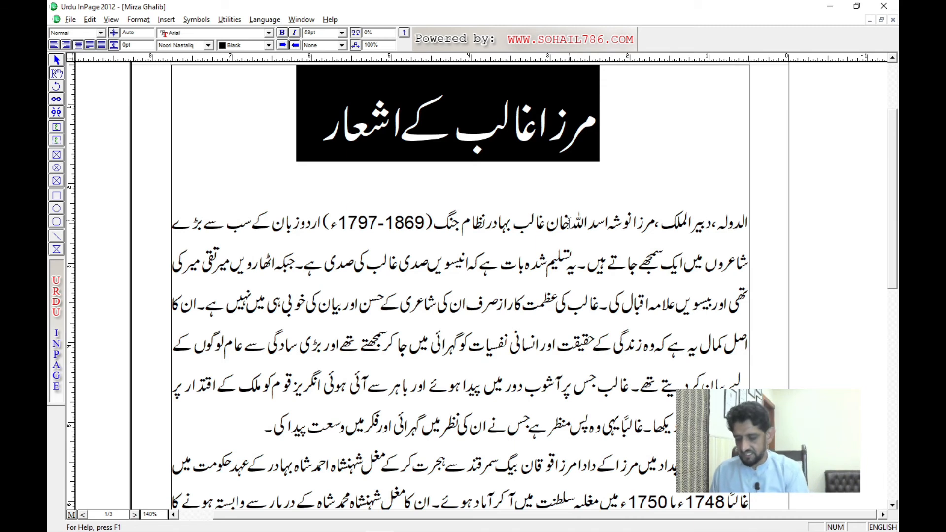
Step: Increase the word stretching of the Mirza Ghalib title to 125%, and reduce it back to 100%
{"action": "key", "text": "ctrl+bracketleft"}
{"action": "key", "text": "ctrl+bracketleft"}
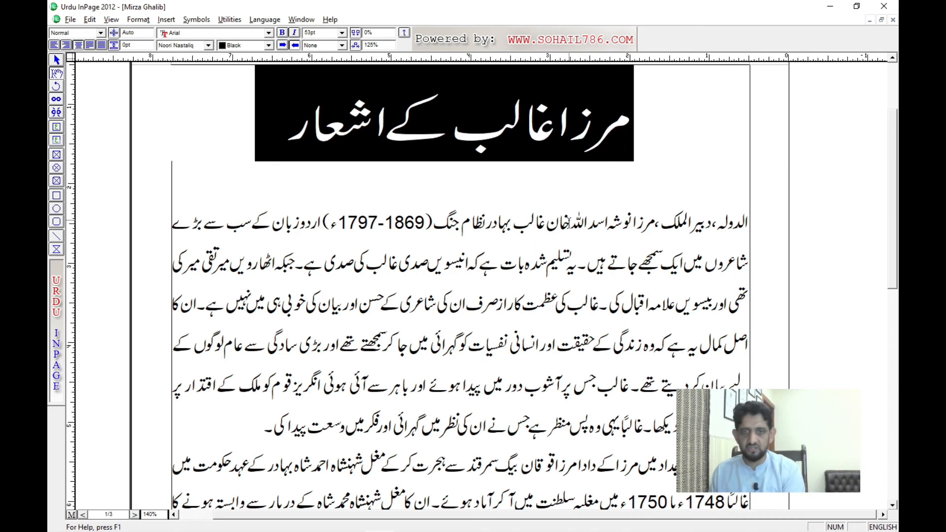
{"action": "key", "text": "ctrl+bracketleft"}
{"action": "key", "text": "ctrl+bracketleft"}
{"action": "key", "text": "ctrl+bracketleft"}
{"action": "key", "text": "ctrl+bracketleft"}
{"action": "key", "text": "ctrl+bracketleft"}
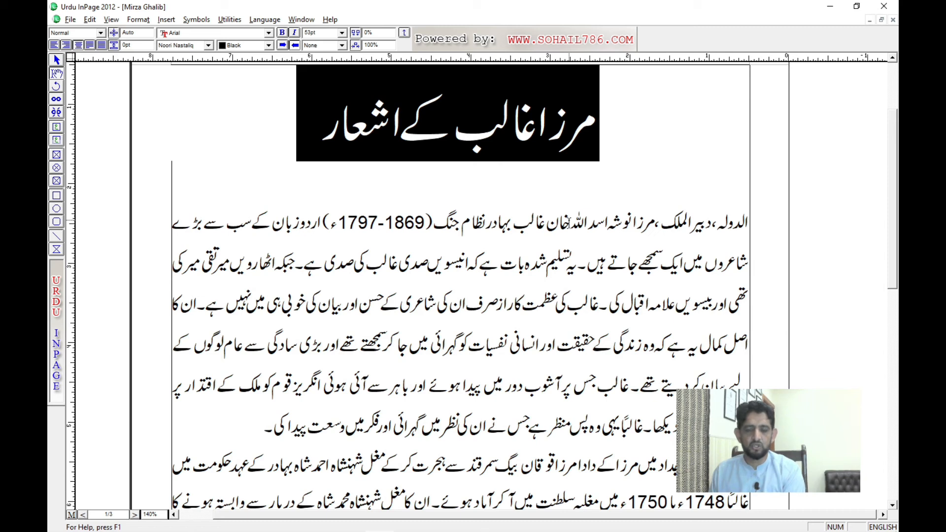
Step: Widen the title's word stretching to 140% in increments, and bring it down to 100% again
{"action": "key", "text": "ctrl+bracketright"}
{"action": "key", "text": "ctrl+bracketright"}
{"action": "key", "text": "ctrl+bracketright"}
{"action": "key", "text": "ctrl+bracketright"}
{"action": "key", "text": "ctrl+bracketright"}
{"action": "key", "text": "ctrl+bracketright"}
{"action": "key", "text": "ctrl+bracketright"}
{"action": "key", "text": "ctrl+bracketright"}
{"action": "key", "text": "ctrl+bracketright"}
{"action": "key", "text": "ctrl+bracketright"}
{"action": "key", "text": "ctrl+bracketright"}
{"action": "key", "text": "ctrl+bracketright"}
{"action": "key", "text": "ctrl+bracketright"}
{"action": "key", "text": "ctrl+bracketright"}
{"action": "key", "text": "ctrl+bracketright"}
{"action": "key", "text": "ctrl+bracketright"}
{"action": "key", "text": "ctrl+bracketright"}
{"action": "key", "text": "ctrl+bracketright"}
{"action": "key", "text": "ctrl+bracketright"}
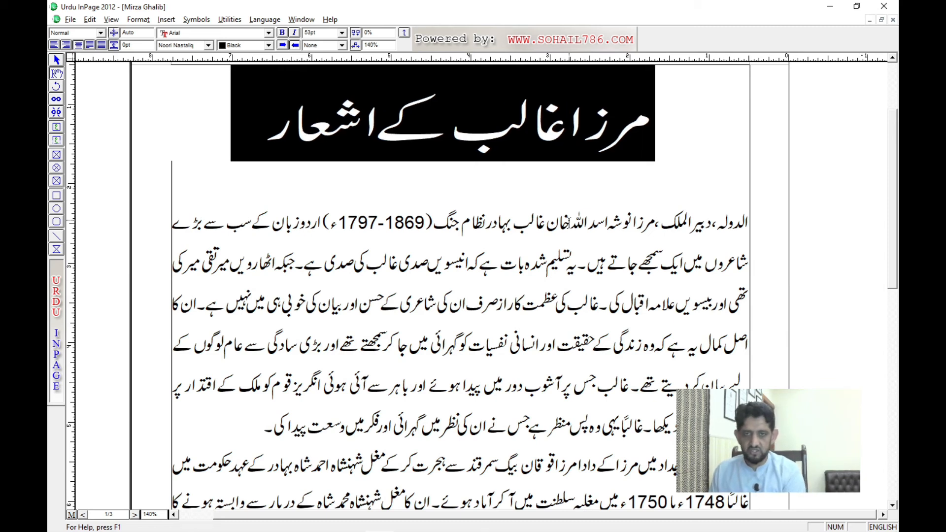
{"action": "key", "text": "ctrl+bracketleft"}
{"action": "key", "text": "ctrl+bracketleft"}
{"action": "key", "text": "ctrl+bracketleft"}
{"action": "key", "text": "ctrl+bracketleft"}
{"action": "key", "text": "ctrl+bracketleft"}
{"action": "key", "text": "ctrl+bracketleft"}
{"action": "key", "text": "ctrl+bracketleft"}
{"action": "key", "text": "ctrl+bracketleft"}
{"action": "key", "text": "ctrl+bracketleft"}
{"action": "key", "text": "ctrl+bracketleft"}
{"action": "key", "text": "ctrl+bracketleft"}
{"action": "key", "text": "ctrl+bracketleft"}
{"action": "key", "text": "ctrl+bracketleft"}
{"action": "key", "text": "ctrl+bracketleft"}
{"action": "key", "text": "ctrl+bracketleft"}
{"action": "key", "text": "ctrl+bracketleft"}
{"action": "key", "text": "ctrl+bracketleft"}
{"action": "key", "text": "ctrl+bracketleft"}
{"action": "key", "text": "ctrl+bracketleft"}
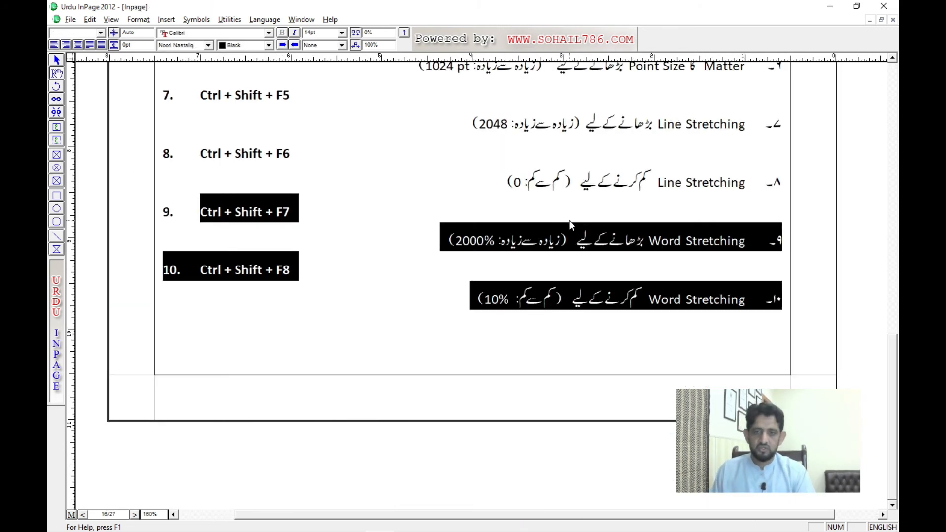
Step: Return to the Inpage notes and review the shortcut list up to the Ribbon Bar Commands heading and its note
{"action": "left_click", "coordinate": [440, 212]}
{"action": "left_click_drag", "start_coordinate": [411, 165], "coordinate": [424, 320]}
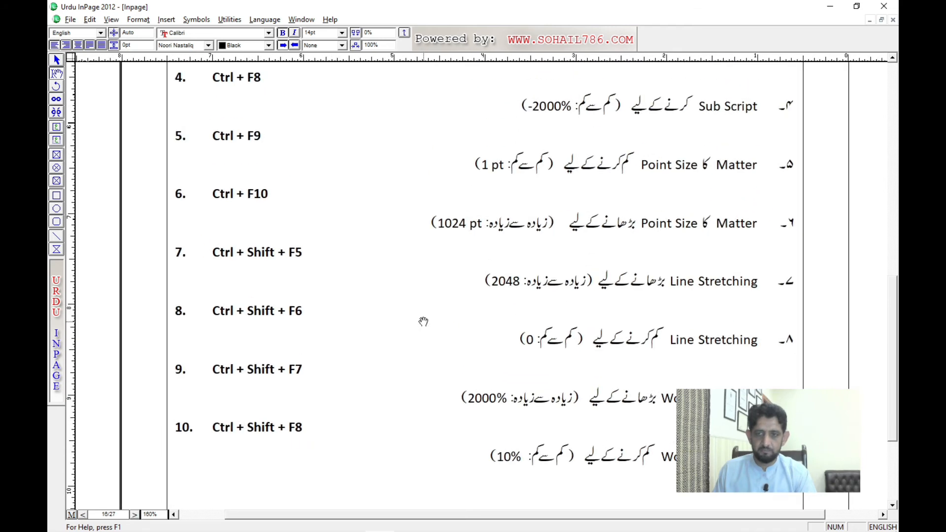
{"action": "left_click_drag", "start_coordinate": [423, 206], "coordinate": [440, 363]}
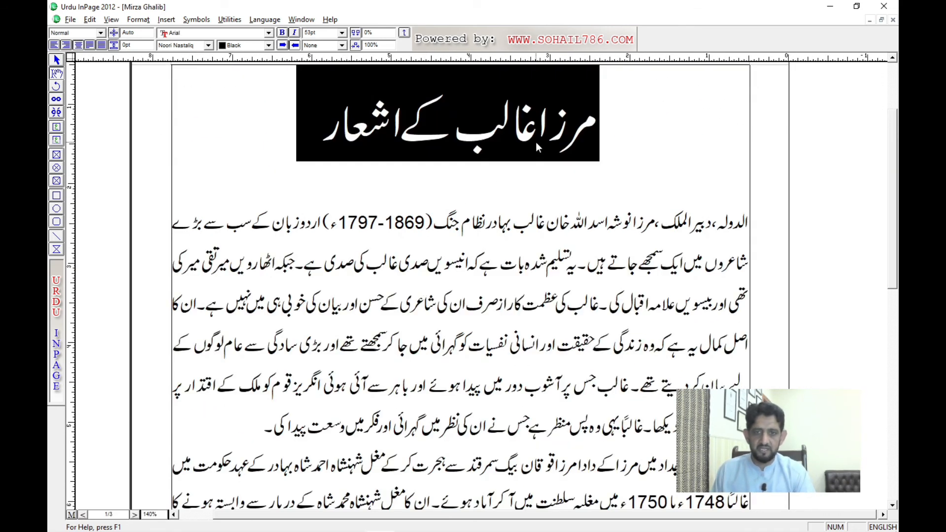
{"action": "left_click", "coordinate": [536, 142]}
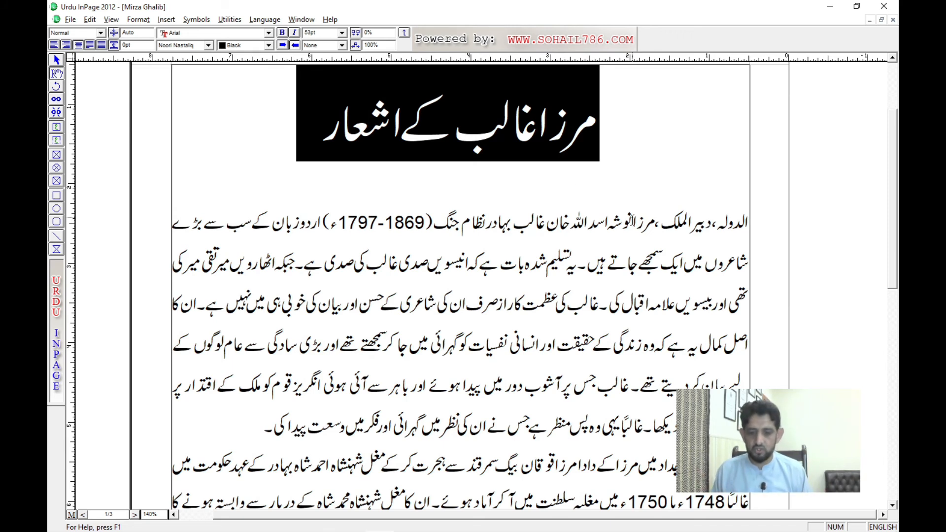
Step: Select only the title line in the Mirza Ghalib document and move the focus forwards and backwards through the ribbon's formatting fields
{"action": "key", "text": "End"}
{"action": "key", "text": "shift+Home"}
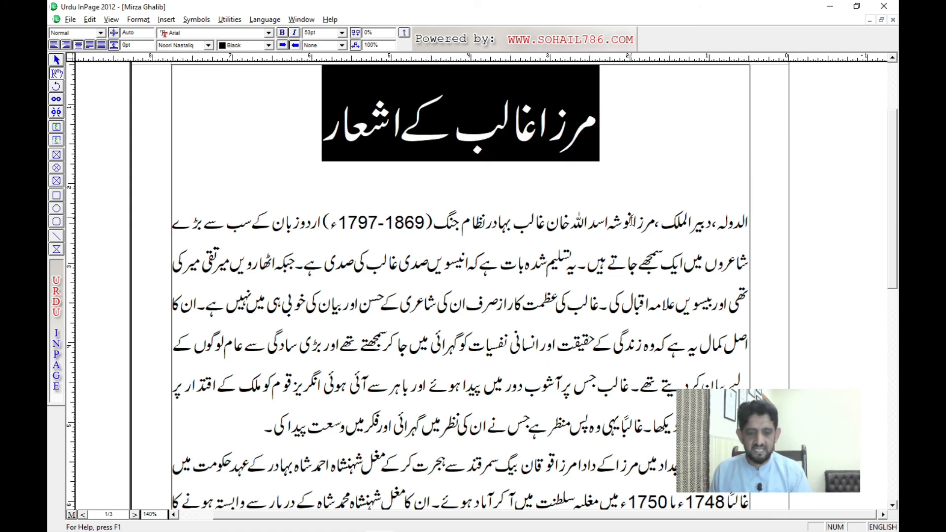
{"action": "key", "text": "ctrl+u"}
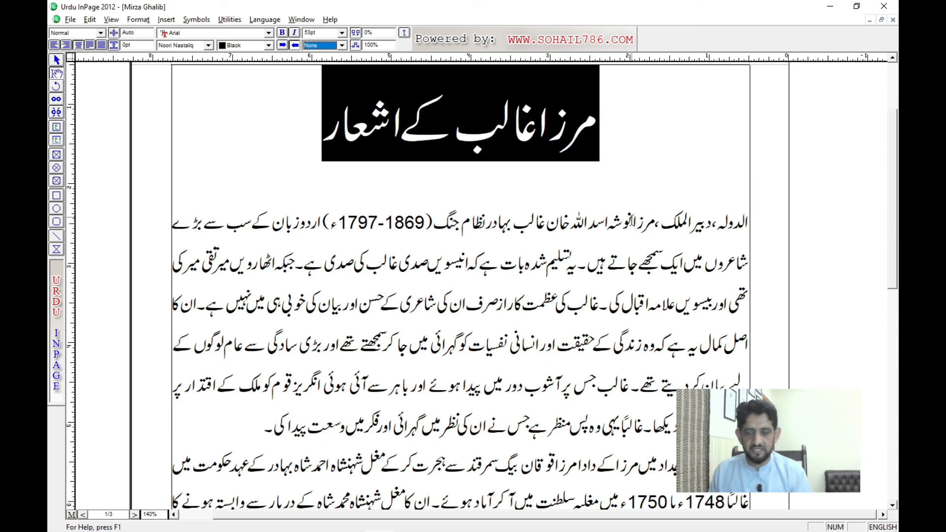
{"action": "key", "text": "Tab"}
{"action": "key", "text": "Tab"}
{"action": "key", "text": "Tab"}
{"action": "key", "text": "Tab"}
{"action": "key", "text": "Tab"}
{"action": "key", "text": "Tab"}
{"action": "key", "text": "Tab"}
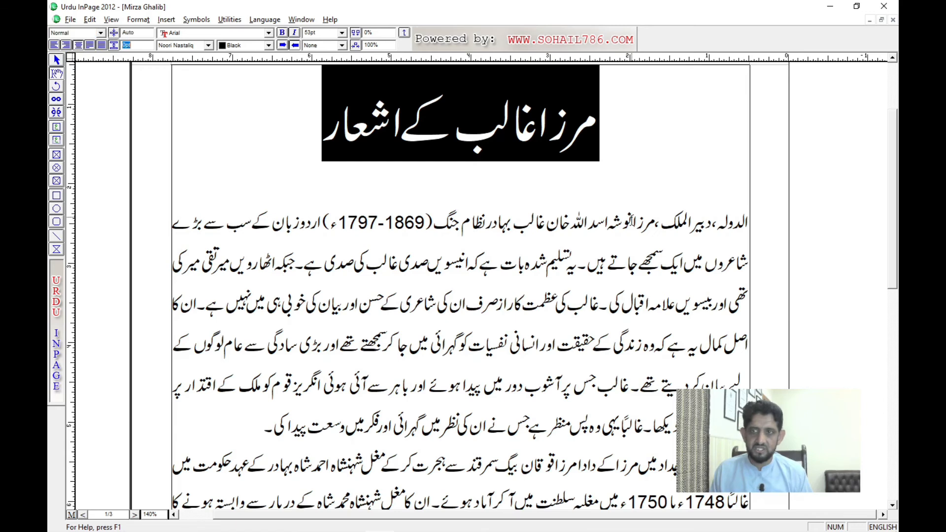
{"action": "key", "text": "Tab"}
{"action": "key", "text": "Tab"}
{"action": "key", "text": "shift+Tab"}
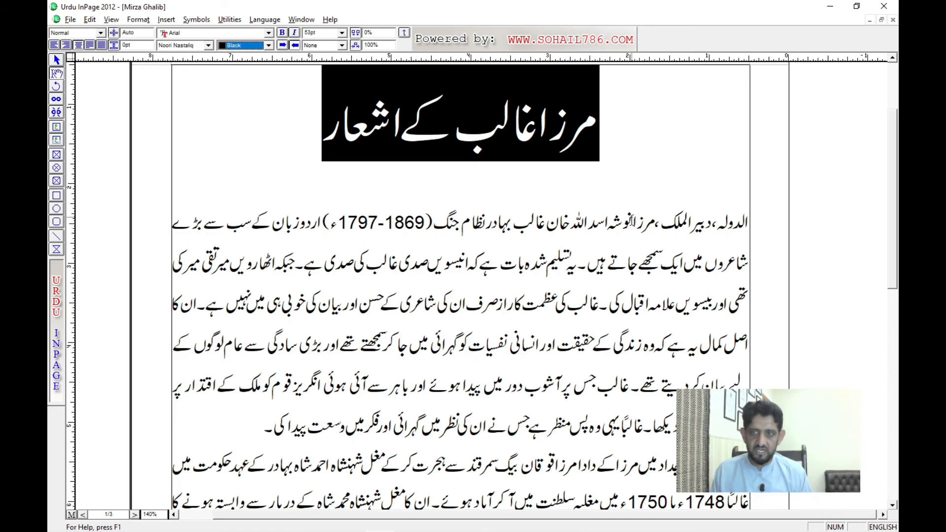
{"action": "key", "text": "Tab"}
{"action": "key", "text": "Tab"}
{"action": "key", "text": "shift+Tab"}
{"action": "key", "text": "shift+Tab"}
{"action": "key", "text": "shift+Tab"}
{"action": "key", "text": "shift+Tab"}
{"action": "key", "text": "shift+Tab"}
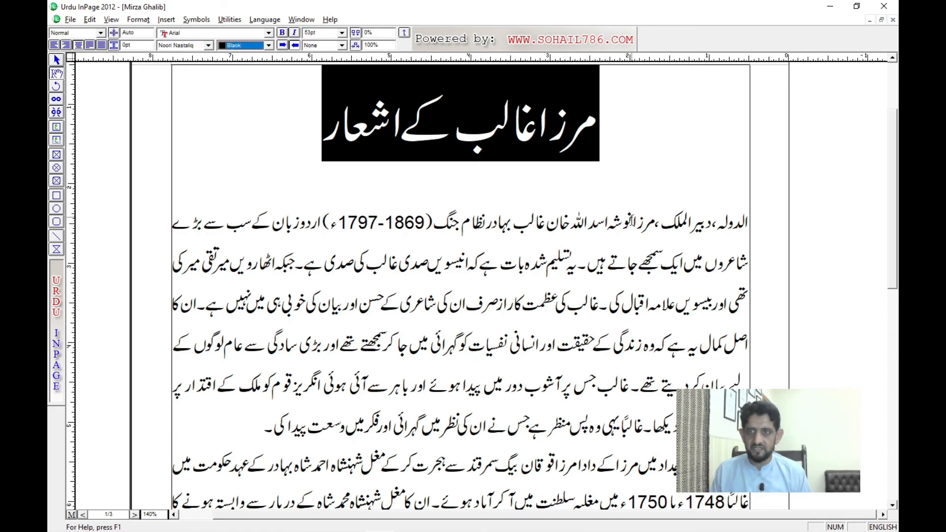
{"action": "key", "text": "Tab"}
{"action": "key", "text": "Tab"}
{"action": "key", "text": "Tab"}
{"action": "key", "text": "Tab"}
{"action": "key", "text": "Tab"}
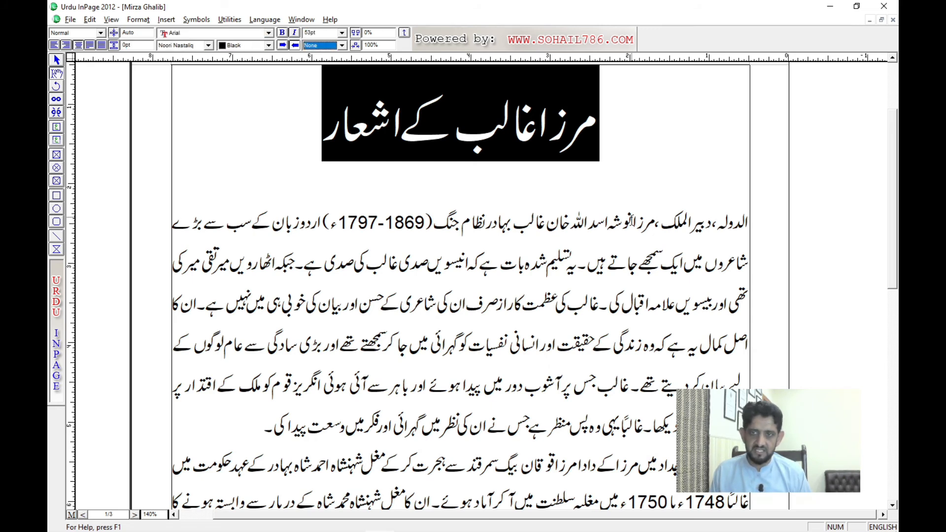
Step: Set the text colour of the Mirza Ghalib title to Red from the ribbon and deselect it
{"action": "key", "text": "shift+Tab"}
{"action": "key", "text": "shift+Tab"}
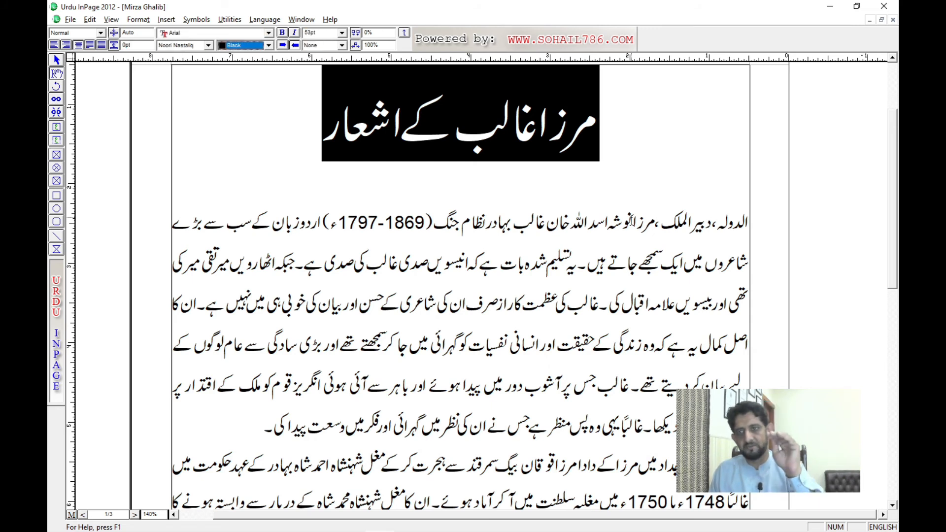
{"action": "key", "text": "Down"}
{"action": "key", "text": "Down"}
{"action": "key", "text": "Down"}
{"action": "key", "text": "Down"}
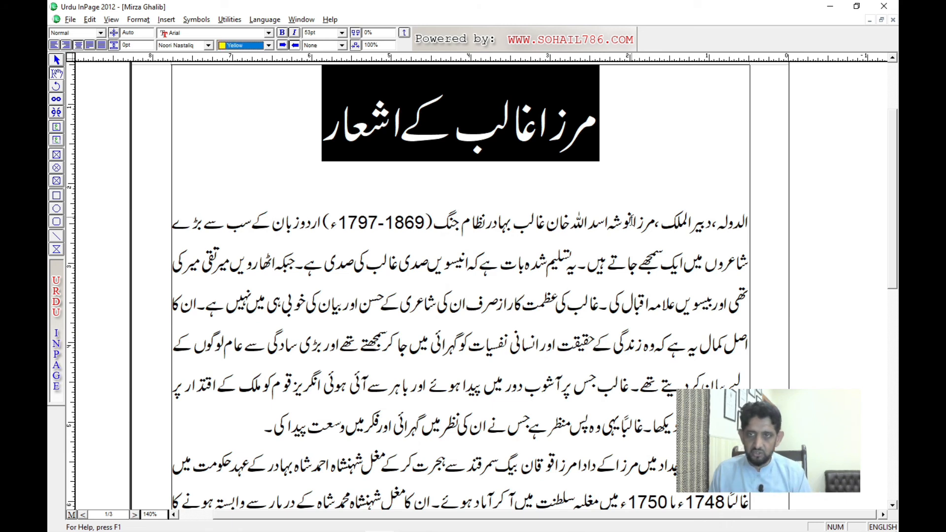
{"action": "key", "text": "Up"}
{"action": "key", "text": "Up"}
{"action": "key", "text": "Down"}
{"action": "key", "text": "Down"}
{"action": "key", "text": "Down"}
{"action": "key", "text": "Down"}
{"action": "key", "text": "Down"}
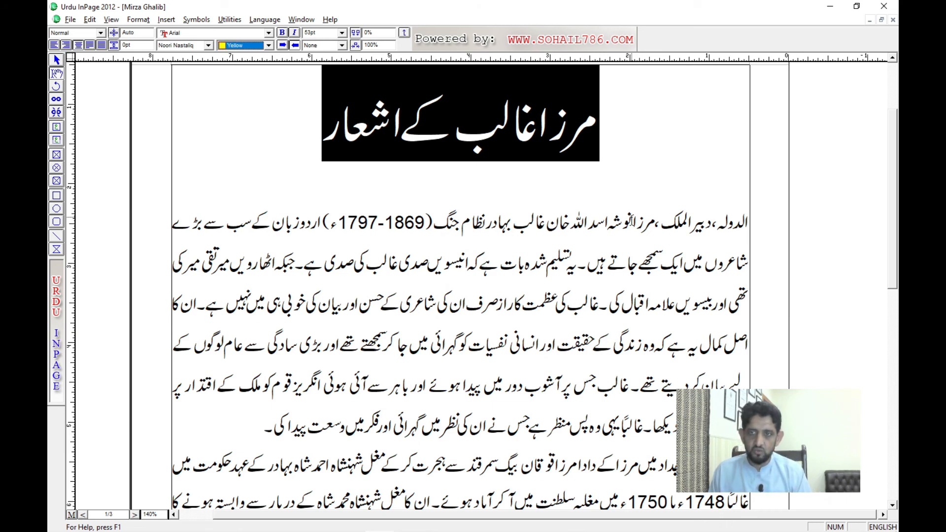
{"action": "key", "text": "r"}
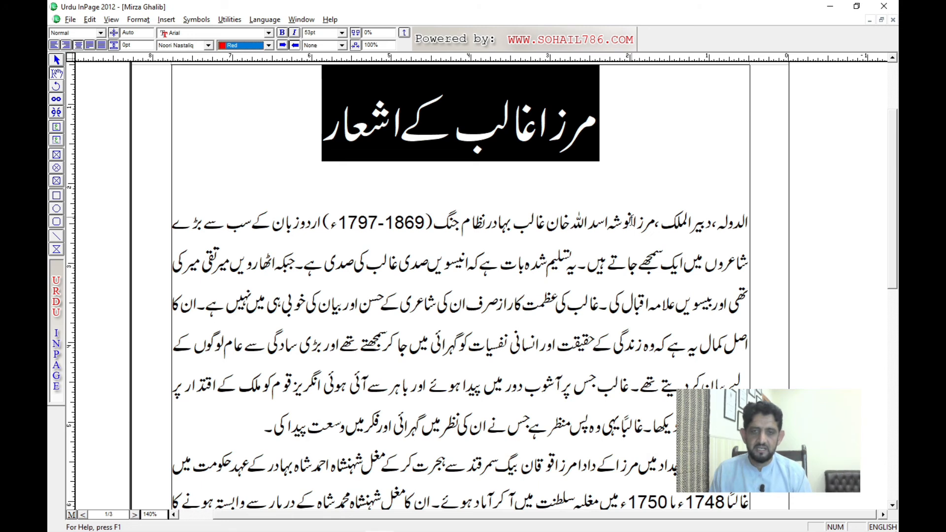
{"action": "key", "text": "Return"}
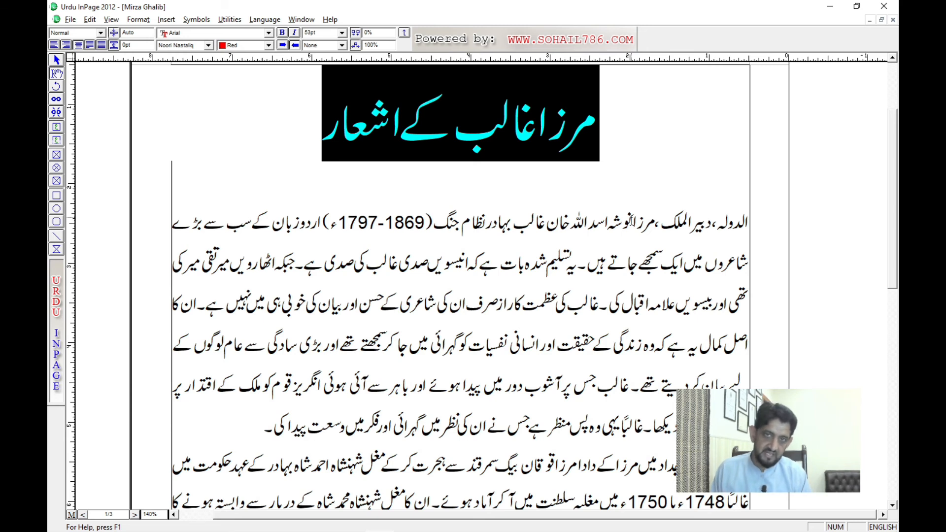
{"action": "key", "text": "Left"}
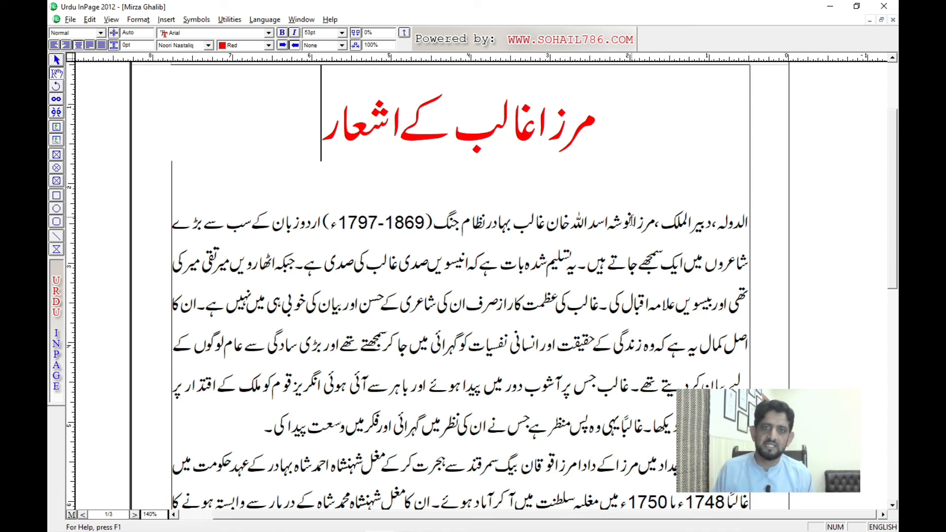
Step: Reselect the Mirza Ghalib title, change its Urdu font to Aseer from the ribbon, and deselect it
{"action": "key", "text": "ctrl+a"}
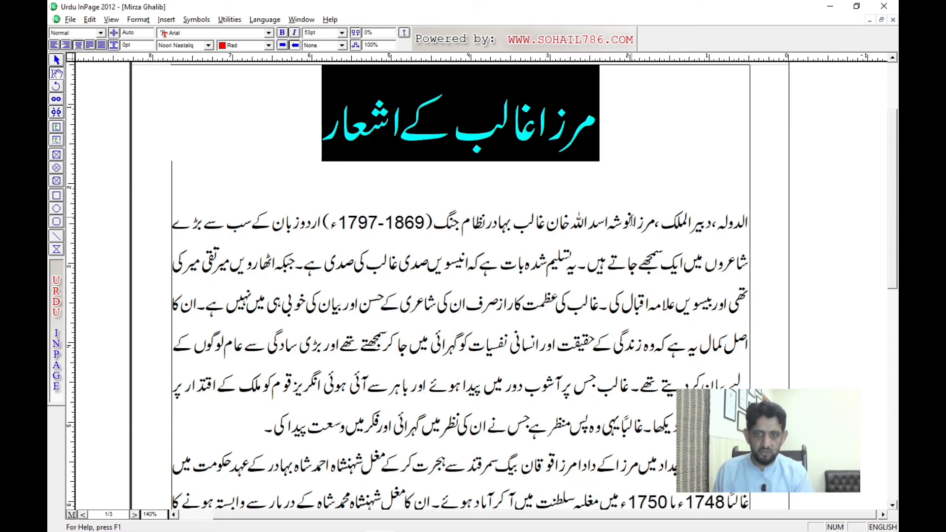
{"action": "key", "text": "ctrl+F12"}
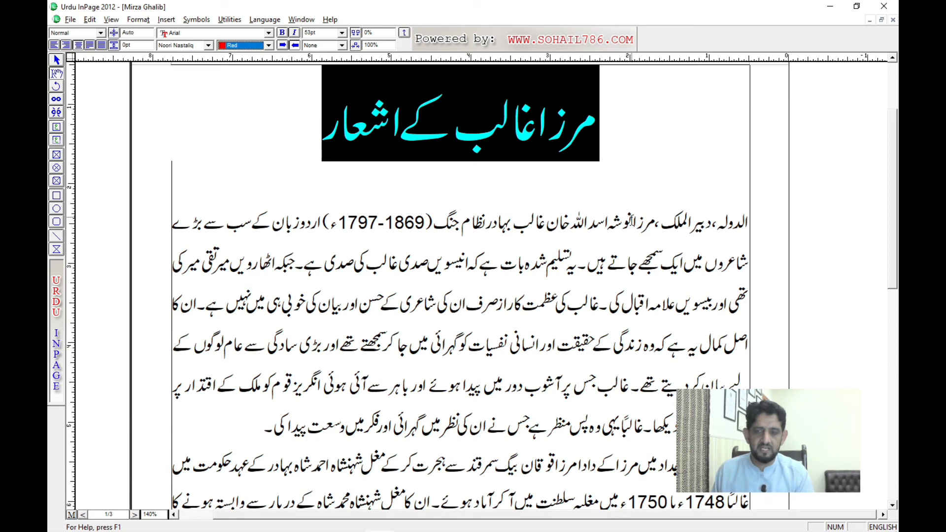
{"action": "key", "text": "Tab"}
{"action": "key", "text": "Tab"}
{"action": "key", "text": "Tab"}
{"action": "key", "text": "Tab"}
{"action": "key", "text": "Tab"}
{"action": "key", "text": "Tab"}
{"action": "key", "text": "Tab"}
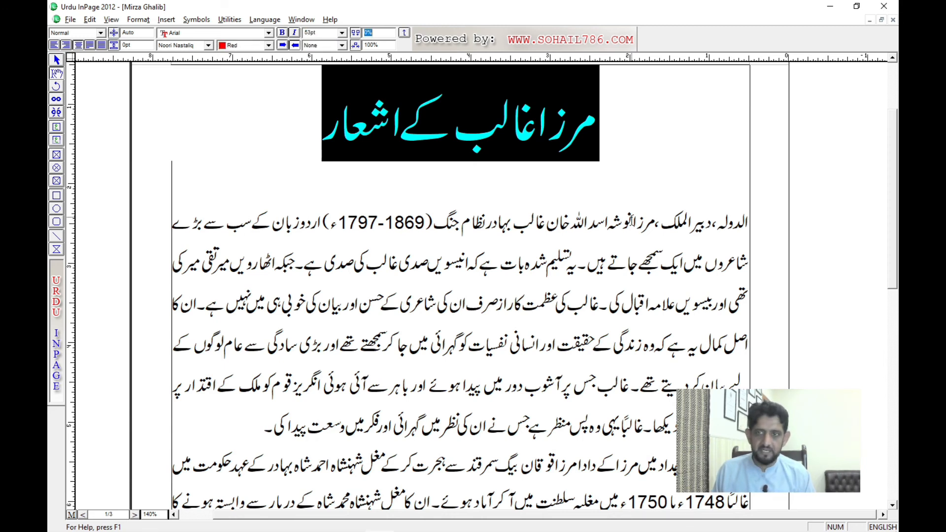
{"action": "key", "text": "Tab"}
{"action": "key", "text": "Tab"}
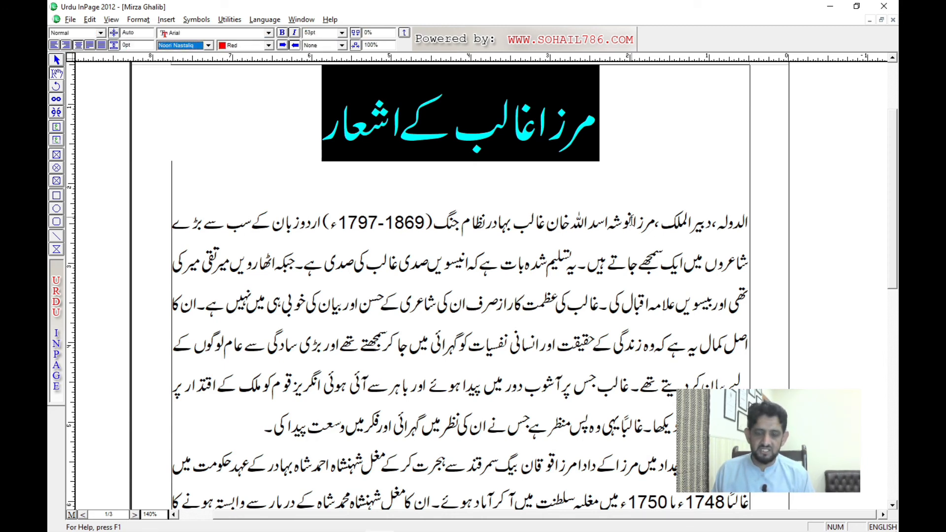
{"action": "key", "text": "Down"}
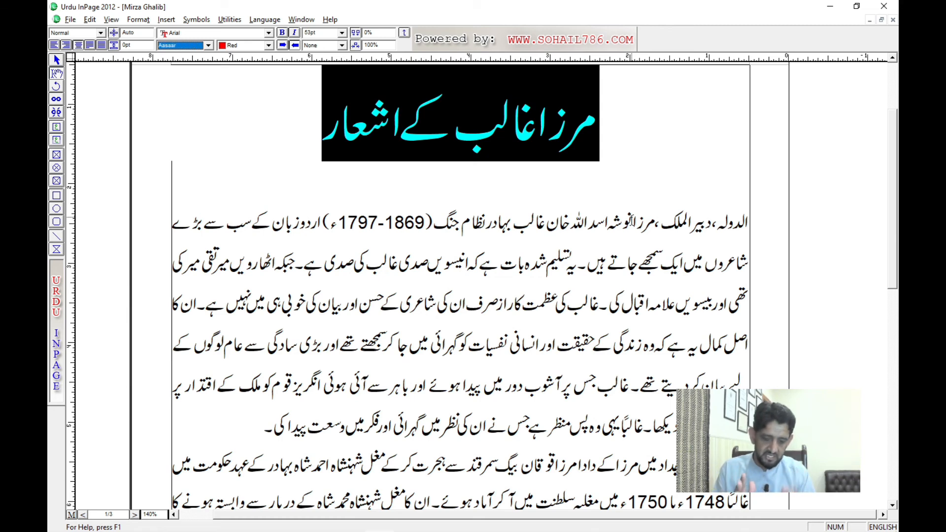
{"action": "key", "text": "Down"}
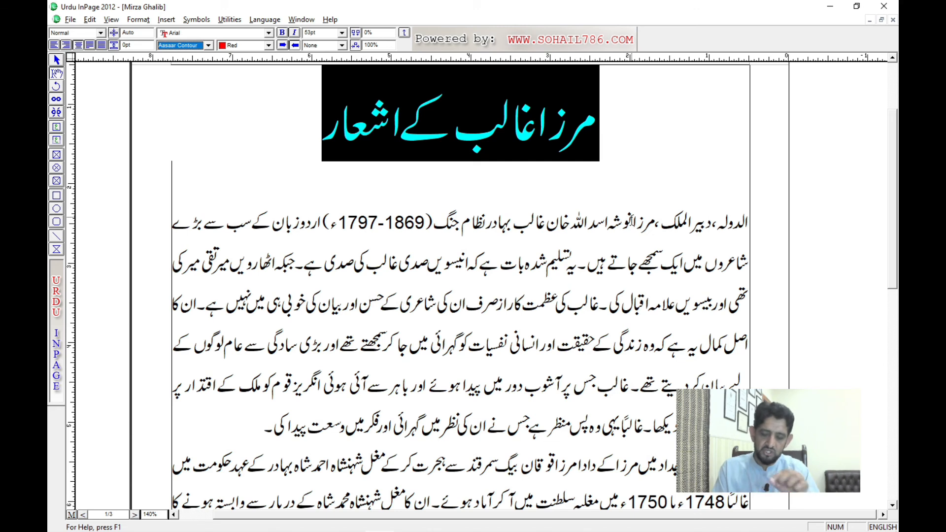
{"action": "key", "text": "Down"}
{"action": "key", "text": "Down"}
{"action": "key", "text": "Down"}
{"action": "key", "text": "Down"}
{"action": "key", "text": "Down"}
{"action": "key", "text": "Down"}
{"action": "key", "text": "Down"}
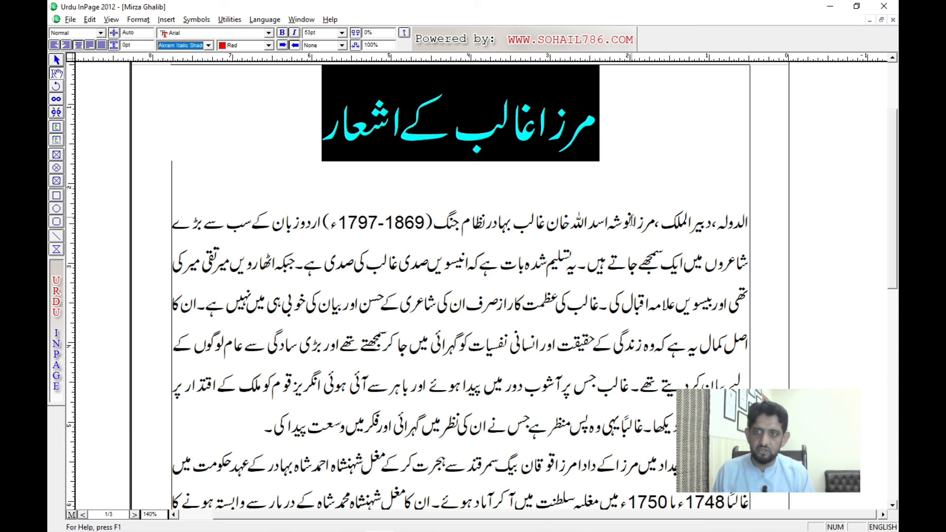
{"action": "key", "text": "Down"}
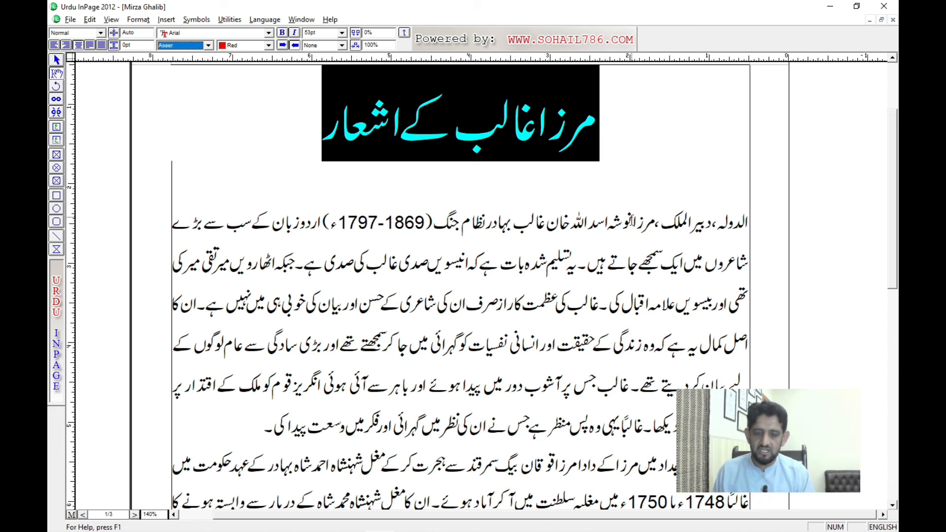
{"action": "key", "text": "Return"}
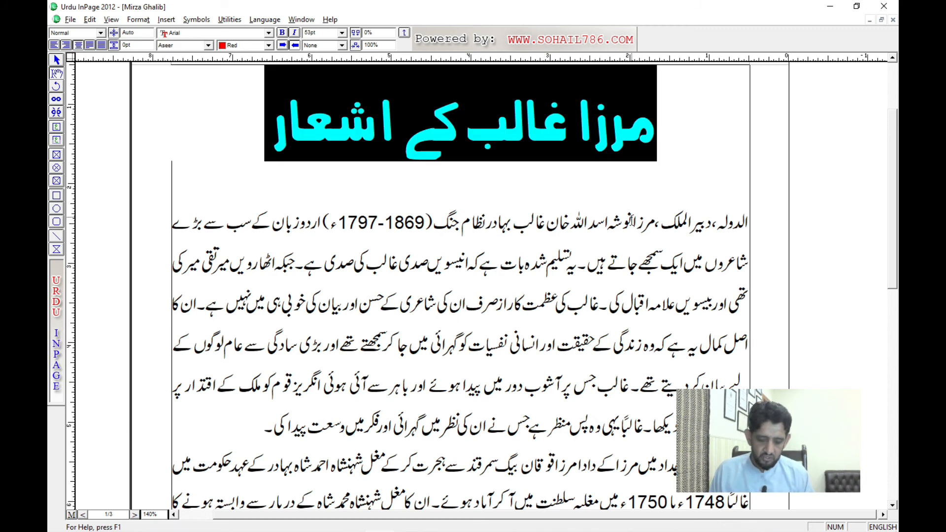
{"action": "left_click", "coordinate": [632, 220]}
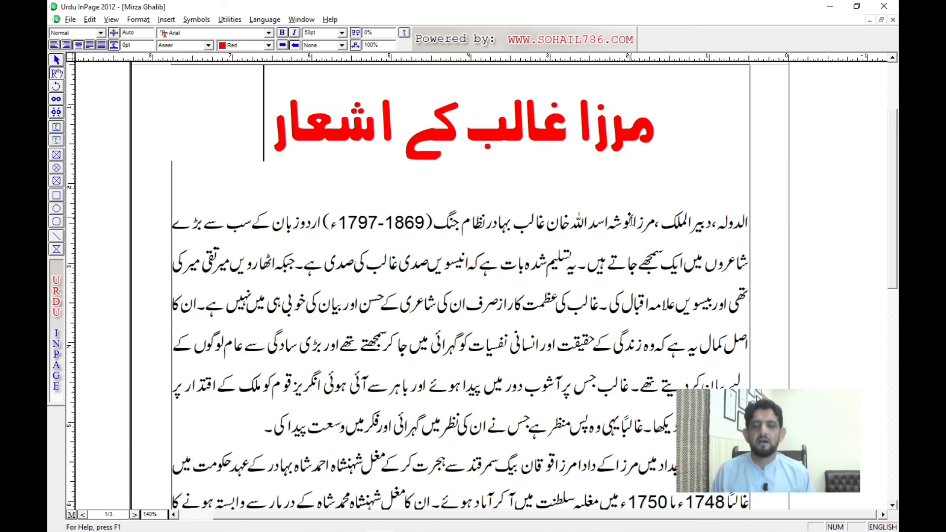
Step: Switch to the Inpage notes and highlight the note on entering and moving through the ribbon
{"action": "key", "text": "ctrl+Tab"}
{"action": "key", "text": "ctrl+Tab"}
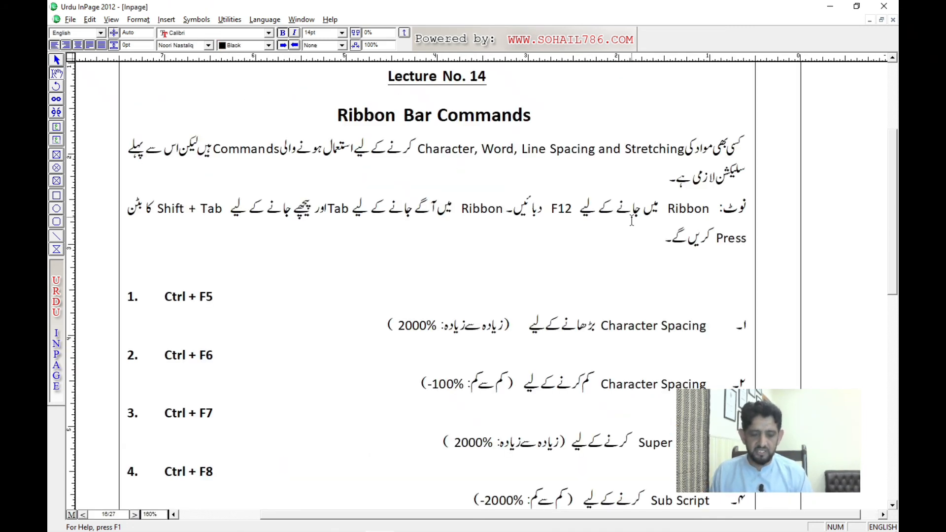
{"action": "triple_click", "coordinate": [496, 216]}
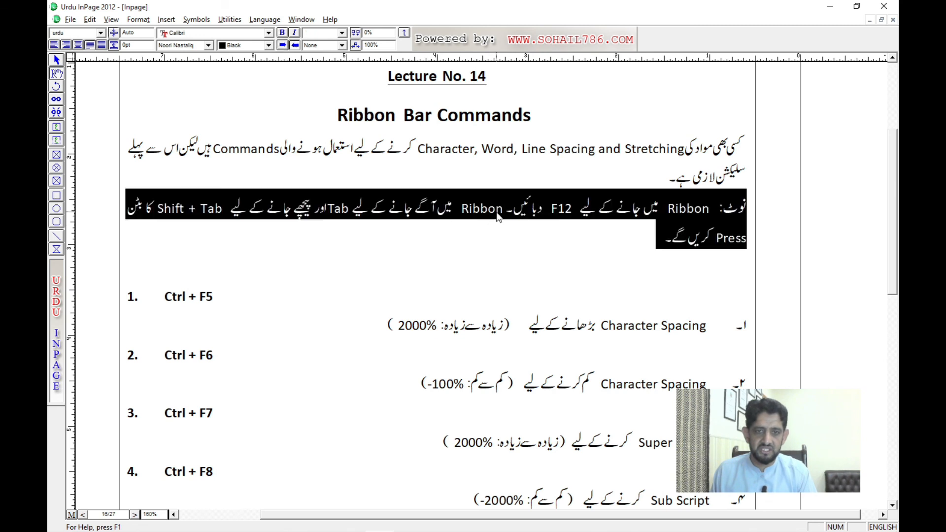
{"action": "left_click", "coordinate": [462, 158]}
{"action": "left_click", "coordinate": [497, 239]}
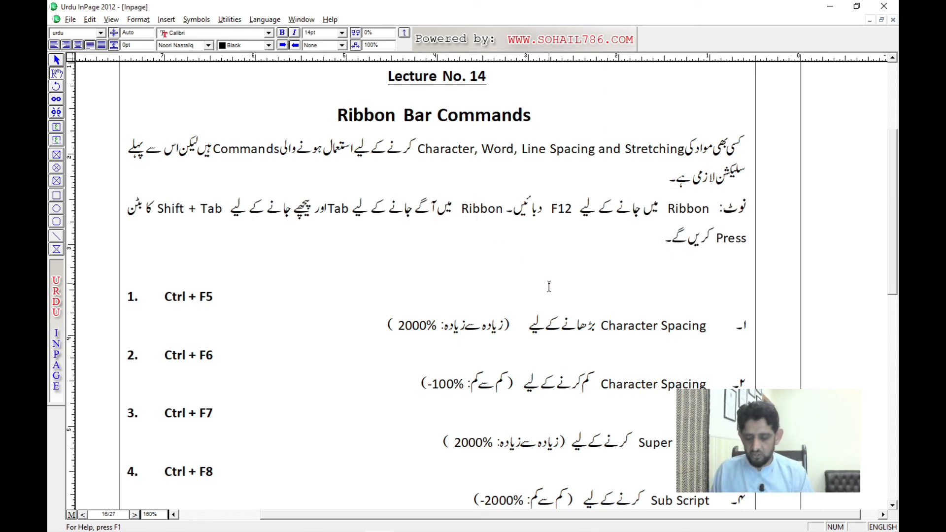
Step: Create a new one-page A4 portrait document with an automatic text box and view it at 200%
{"action": "key", "text": "ctrl+n"}
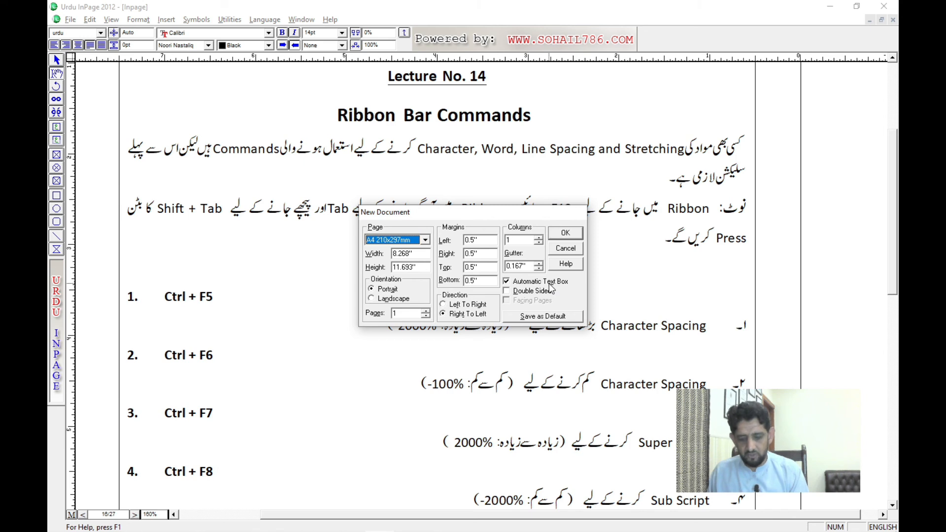
{"action": "key", "text": "Return"}
{"action": "key", "text": "ctrl+2"}
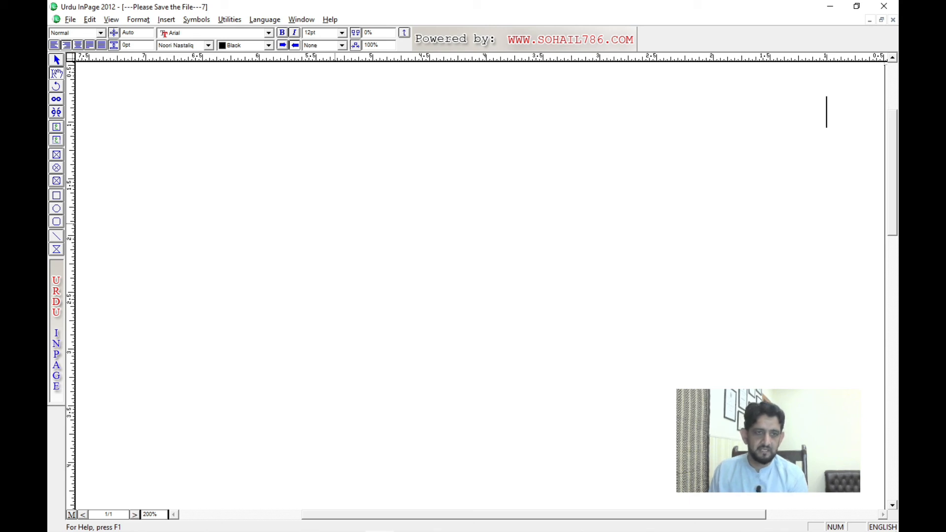
Step: Switch the typing language to Urdu and start the first line with "انسانی حقوق"
{"action": "type", "text": "ans"}
{"action": "key", "text": "BackSpace"}
{"action": "key", "text": "BackSpace"}
{"action": "key", "text": "BackSpace"}
{"action": "key", "text": "ctrl+space"}
{"action": "type", "text": "ansani Hqwq ki"}
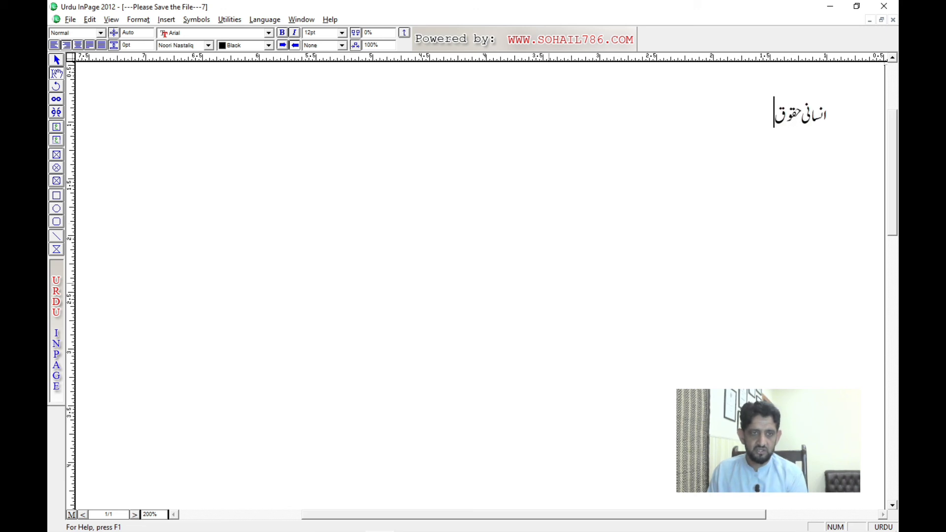
{"action": "type", "text": " عا"}
{"action": "key", "text": "BackSpace"}
{"action": "key", "text": "BackSpace"}
{"action": "key", "text": "BackSpace"}
{"action": "key", "text": "BackSpace"}
{"action": "key", "text": "BackSpace"}
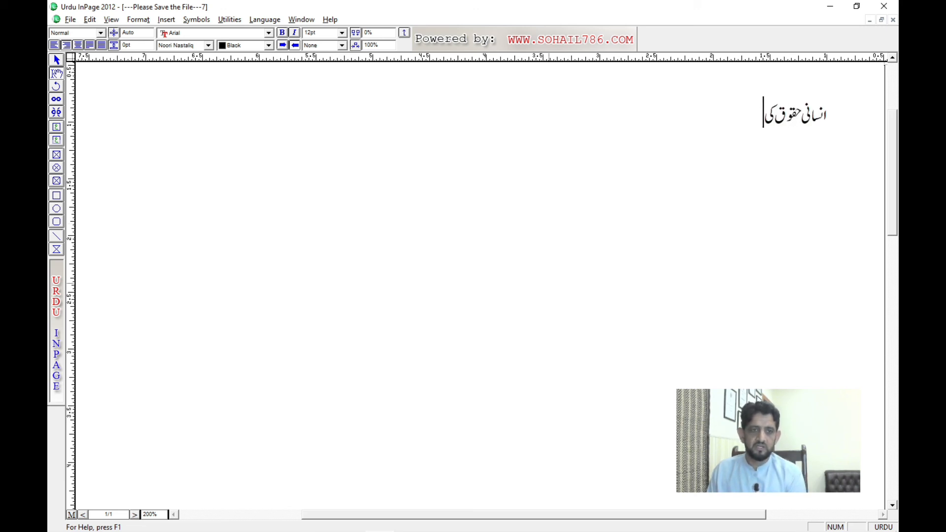
Step: Complete the line with "کے تمام اداروں کو اپنا کام سرانجام دینا چاہیے"
{"action": "type", "text": "کe tmam adarwN"}
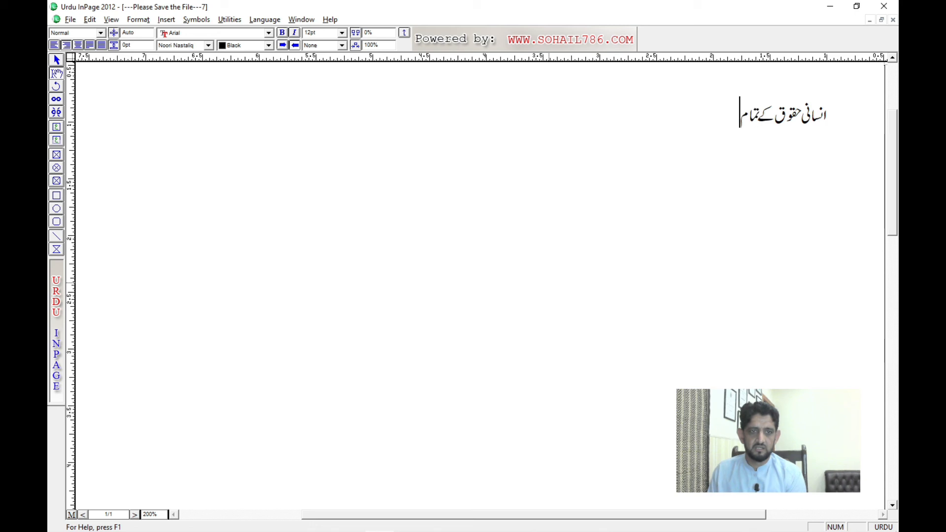
{"action": "type", "text": " kw apna kam"}
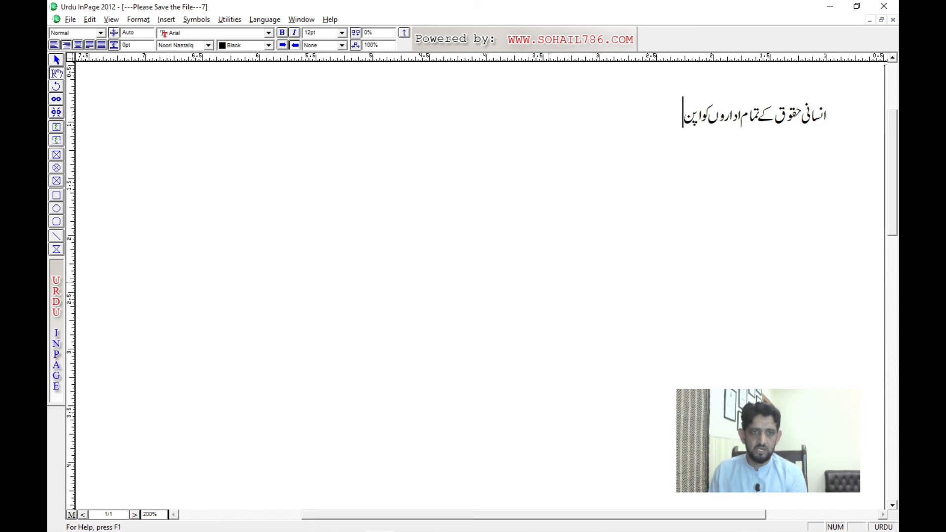
{"action": "type", "text": " sranj"}
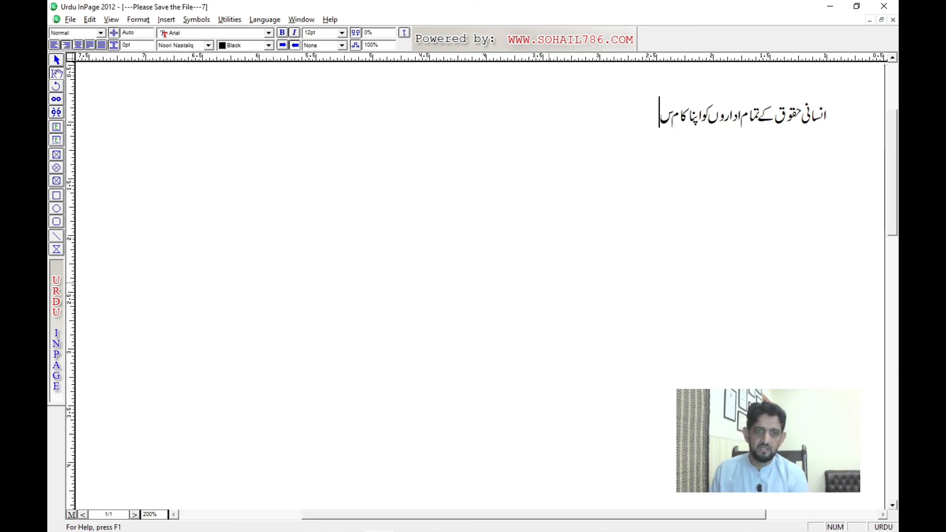
{"action": "type", "text": "am dyna cahye"}
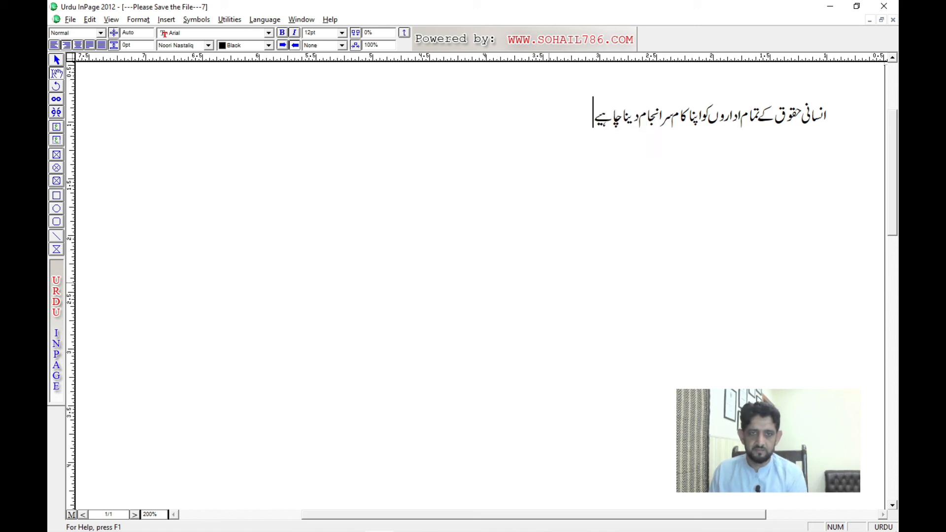
Step: Select the whole Urdu line, enlarge its text to 32 pt and deselect it
{"action": "key", "text": "ctrl+a"}
{"action": "key", "text": "F12"}
{"action": "key", "text": "F12"}
{"action": "key", "text": "F12"}
{"action": "key", "text": "F12"}
{"action": "key", "text": "F12"}
{"action": "key", "text": "F12"}
{"action": "key", "text": "F12"}
{"action": "key", "text": "F12"}
{"action": "key", "text": "F12"}
{"action": "key", "text": "F12"}
{"action": "key", "text": "F12"}
{"action": "key", "text": "F12"}
{"action": "key", "text": "F12"}
{"action": "key", "text": "F12"}
{"action": "key", "text": "F12"}
{"action": "key", "text": "F12"}
{"action": "key", "text": "F12"}
{"action": "key", "text": "F12"}
{"action": "key", "text": "F12"}
{"action": "key", "text": "F12"}
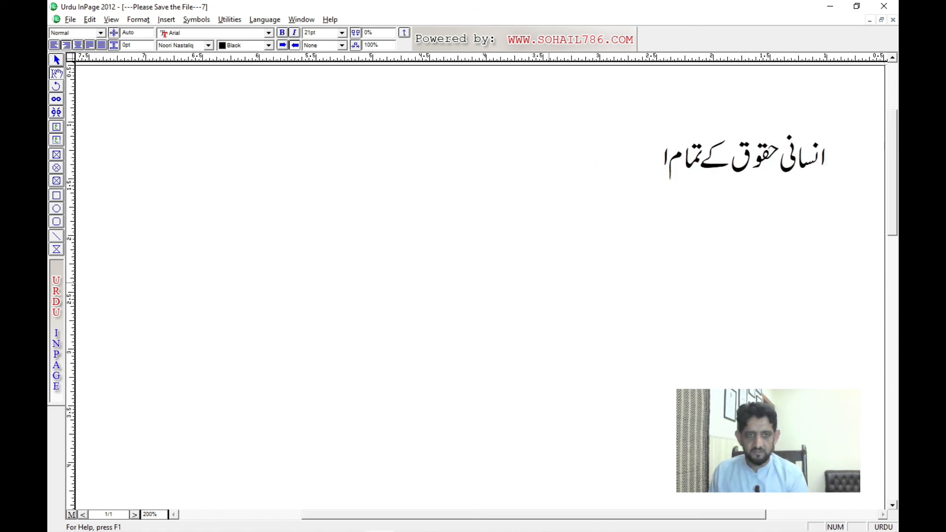
{"action": "key", "text": "Up"}
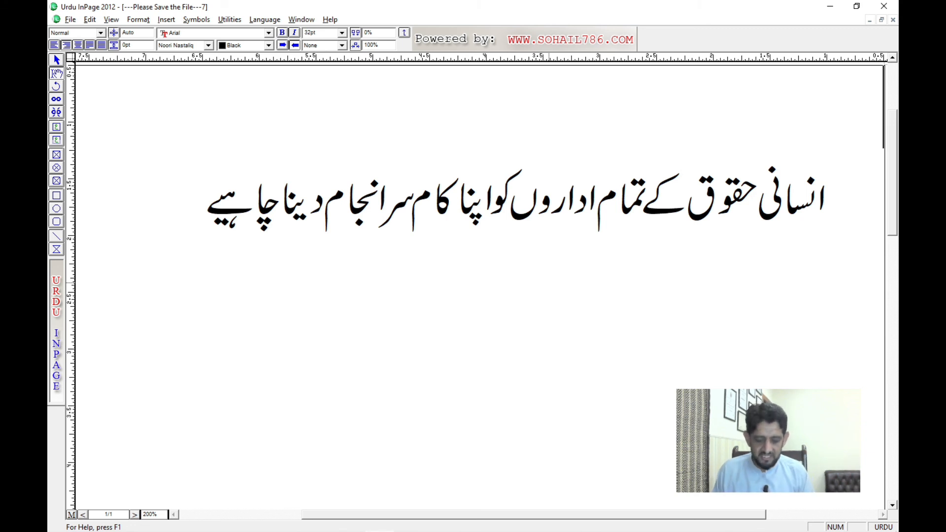
Step: Reselect the whole Urdu line, enlarge its text further to 41 pt and deselect it
{"action": "key", "text": "Delete"}
{"action": "key", "text": "Delete"}
{"action": "key", "text": "Left"}
{"action": "key", "text": "Left"}
{"action": "key", "text": "Left"}
{"action": "key", "text": "Left"}
{"action": "key", "text": "Left"}
{"action": "key", "text": "Left"}
{"action": "key", "text": "ctrl+a"}
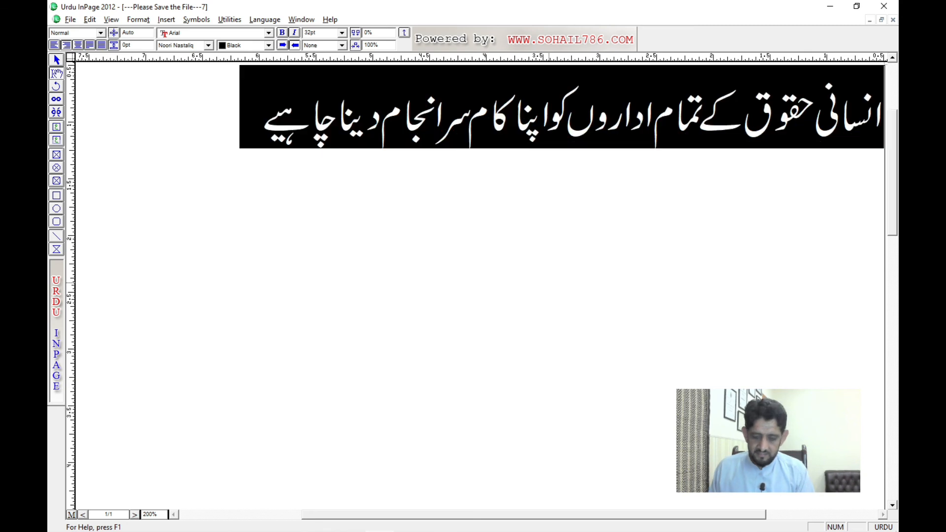
{"action": "key", "text": "ctrl+F8"}
{"action": "key", "text": "ctrl+F8"}
{"action": "key", "text": "ctrl+F8"}
{"action": "key", "text": "ctrl+F8"}
{"action": "key", "text": "ctrl+F8"}
{"action": "key", "text": "ctrl+F8"}
{"action": "key", "text": "ctrl+F8"}
{"action": "key", "text": "ctrl+F8"}
{"action": "key", "text": "ctrl+F8"}
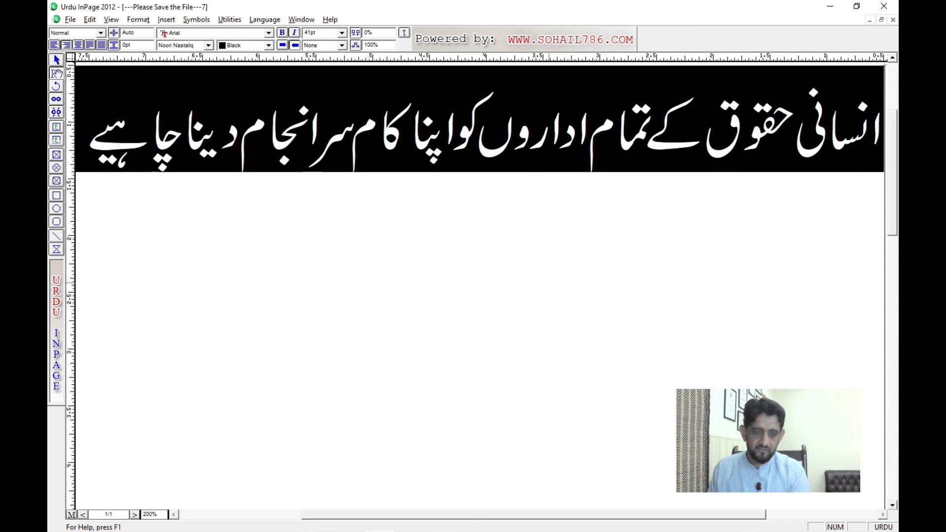
{"action": "key", "text": "Left"}
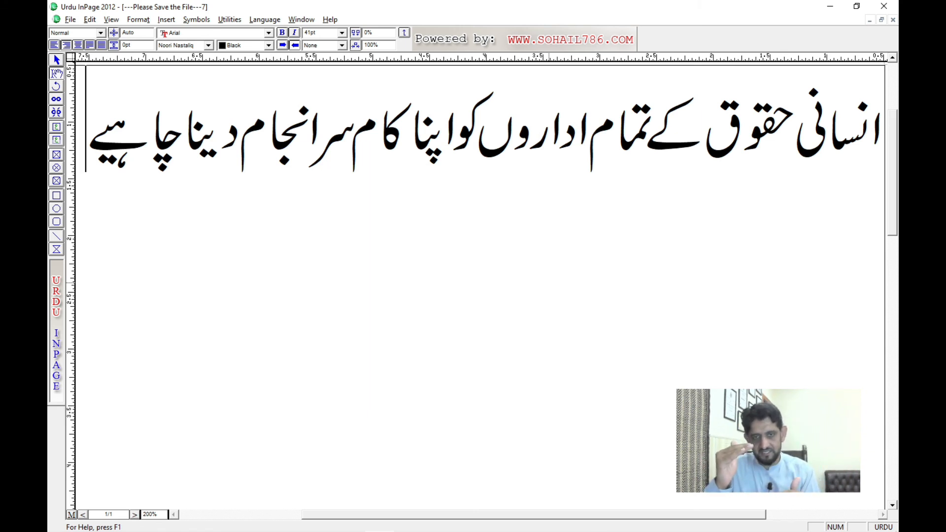
Step: Select the letters "نسا" in the first word انسانی and set their character spacing to -7%
{"action": "key", "text": "Home"}
{"action": "key", "text": "Left"}
{"action": "key", "text": "Left"}
{"action": "key", "text": "Left"}
{"action": "key", "text": "Left"}
{"action": "key", "text": "ctrl+a"}
{"action": "key", "text": "Home"}
{"action": "key", "text": "Left"}
{"action": "key", "text": "Left"}
{"action": "key", "text": "Left"}
{"action": "key", "text": "Left"}
{"action": "key", "text": "Left"}
{"action": "key", "text": "Right"}
{"action": "key", "text": "Right"}
{"action": "key", "text": "Right"}
{"action": "key", "text": "Right"}
{"action": "key", "text": "Left"}
{"action": "key", "text": "shift+Left"}
{"action": "key", "text": "shift+Left"}
{"action": "key", "text": "shift+Left"}
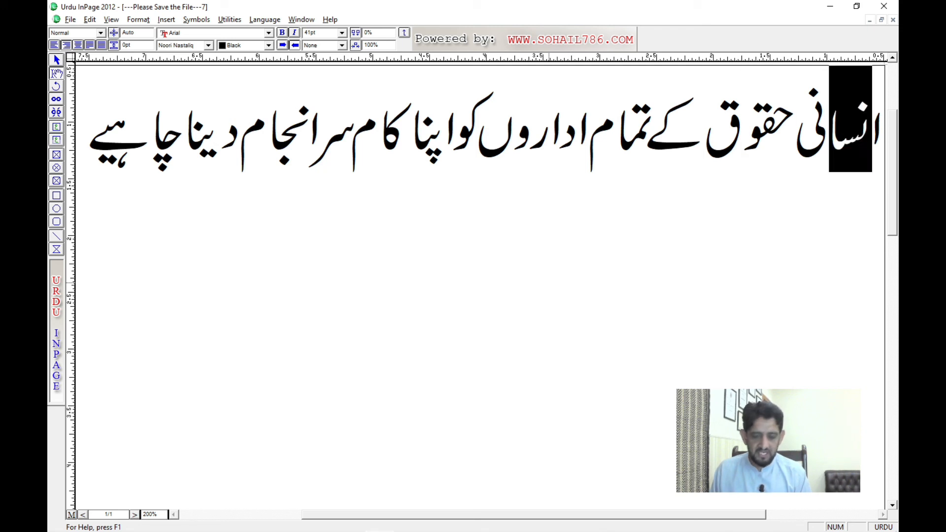
{"action": "key", "text": "F11"}
{"action": "key", "text": "F11"}
{"action": "key", "text": "F11"}
{"action": "key", "text": "F11"}
{"action": "key", "text": "F11"}
{"action": "key", "text": "F11"}
{"action": "key", "text": "F11"}
{"action": "key", "text": "F11"}
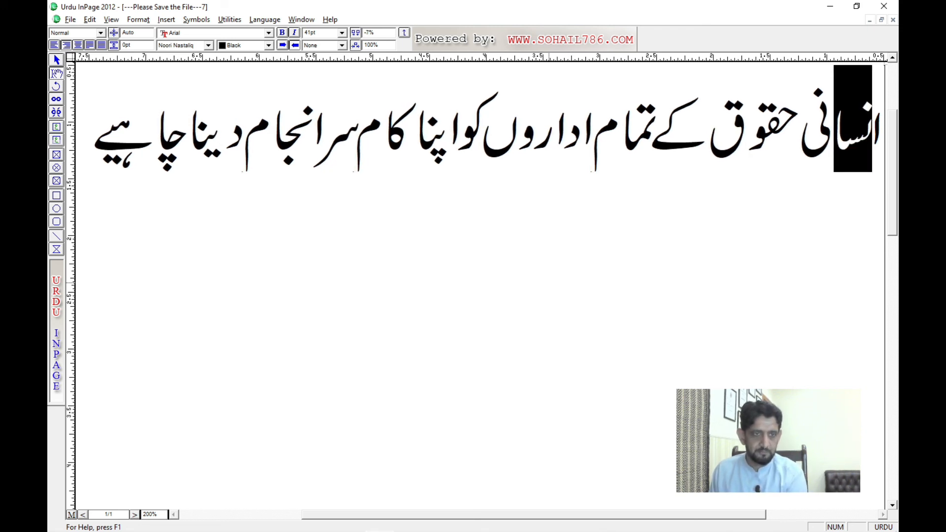
Step: Select the closing letters "نی" of انسانی and set their character spacing to -7%
{"action": "key", "text": "Left"}
{"action": "key", "text": "Left"}
{"action": "key", "text": "shift+Right"}
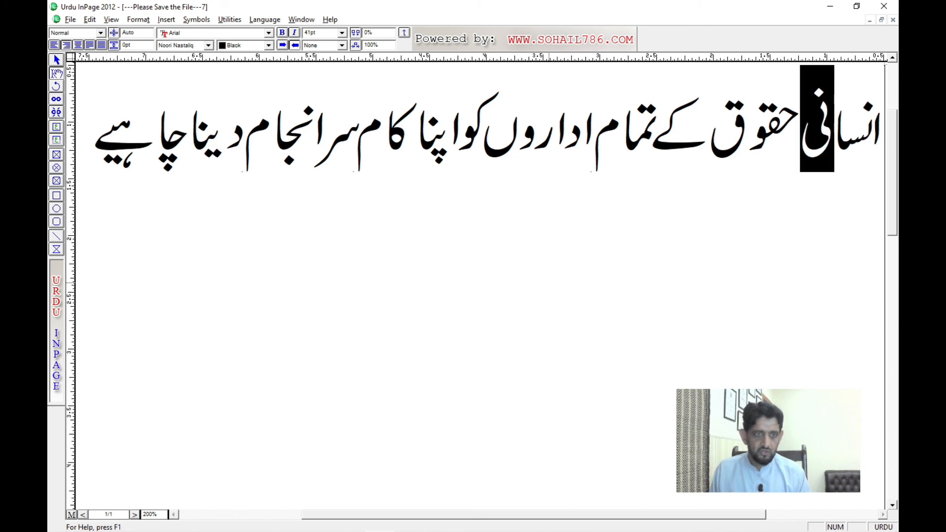
{"action": "key", "text": "F11"}
{"action": "key", "text": "F11"}
{"action": "key", "text": "ctrl+shift+["}
{"action": "key", "text": "ctrl+shift+["}
{"action": "key", "text": "ctrl+shift+["}
{"action": "key", "text": "ctrl+shift+["}
{"action": "key", "text": "ctrl+shift+["}
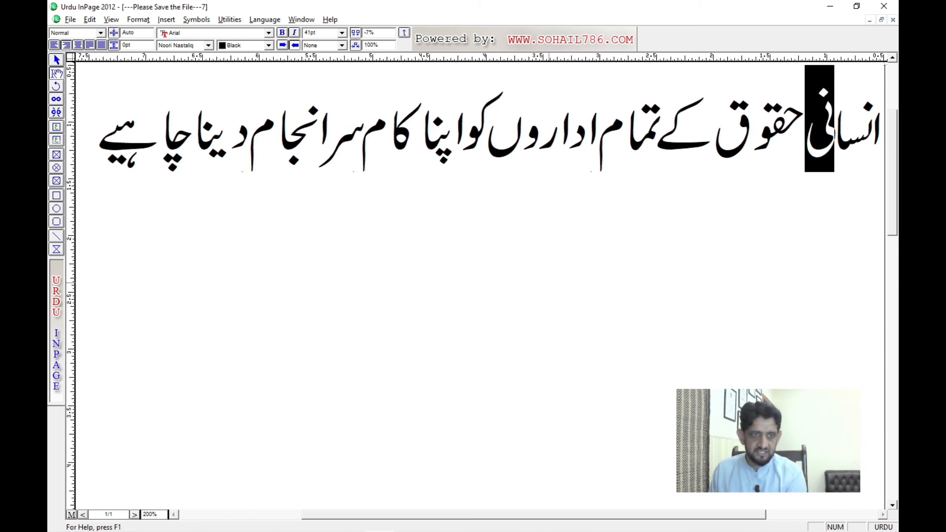
Step: Select the letters "حقو" in حقوق, raise them and set their character spacing to -32%
{"action": "key", "text": "Left"}
{"action": "key", "text": "Left"}
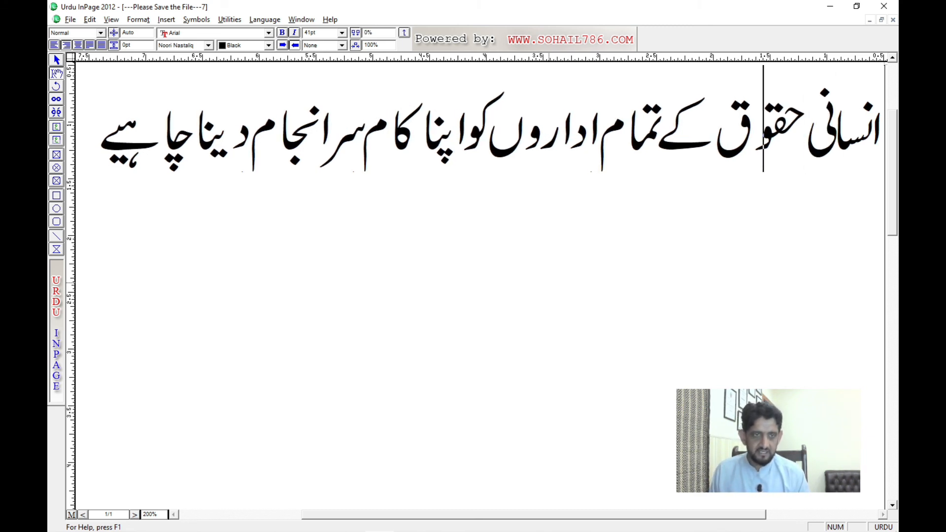
{"action": "key", "text": "shift+Right"}
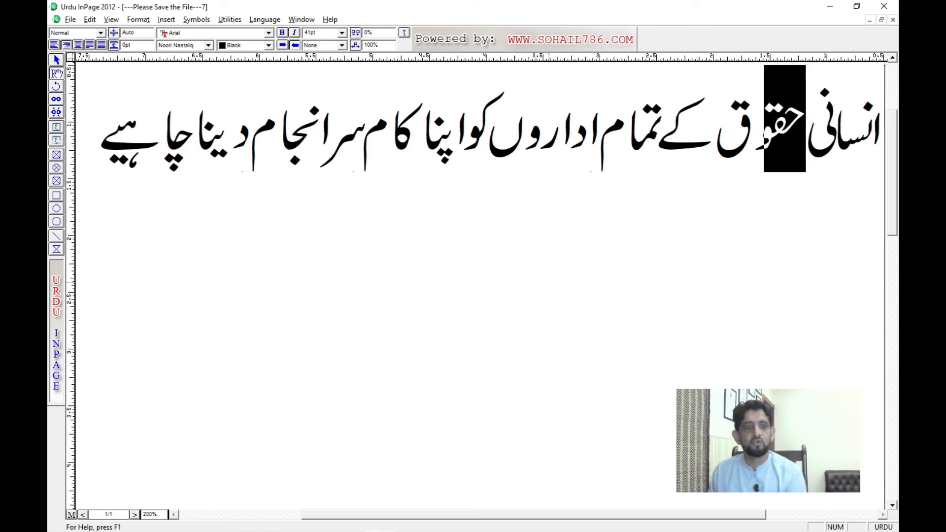
{"action": "key", "text": "ctrl+alt+shift+0"}
{"action": "key", "text": "ctrl+alt+shift+0"}
{"action": "key", "text": "ctrl+alt+shift+0"}
{"action": "key", "text": "ctrl+alt+shift+0"}
{"action": "key", "text": "ctrl+alt+shift+0"}
{"action": "key", "text": "ctrl+alt+shift+0"}
{"action": "key", "text": "ctrl+alt+shift+0"}
{"action": "key", "text": "ctrl+shift+["}
{"action": "key", "text": "ctrl+shift+["}
{"action": "key", "text": "ctrl+shift+["}
{"action": "key", "text": "ctrl+shift+["}
{"action": "key", "text": "ctrl+shift+["}
{"action": "key", "text": "ctrl+shift+["}
{"action": "key", "text": "ctrl+shift+["}
{"action": "key", "text": "ctrl+shift+["}
{"action": "key", "text": "ctrl+shift+["}
{"action": "key", "text": "ctrl+shift+["}
{"action": "key", "text": "ctrl+shift+["}
{"action": "key", "text": "ctrl+shift+["}
{"action": "key", "text": "ctrl+shift+["}
{"action": "key", "text": "ctrl+shift+["}
{"action": "key", "text": "ctrl+shift+["}
{"action": "key", "text": "ctrl+shift+["}
{"action": "key", "text": "ctrl+shift+["}
{"action": "key", "text": "ctrl+shift+["}
{"action": "key", "text": "ctrl+shift+["}
{"action": "key", "text": "ctrl+shift+["}
{"action": "key", "text": "ctrl+shift+["}
{"action": "key", "text": "ctrl+shift+["}
{"action": "key", "text": "ctrl+shift+["}
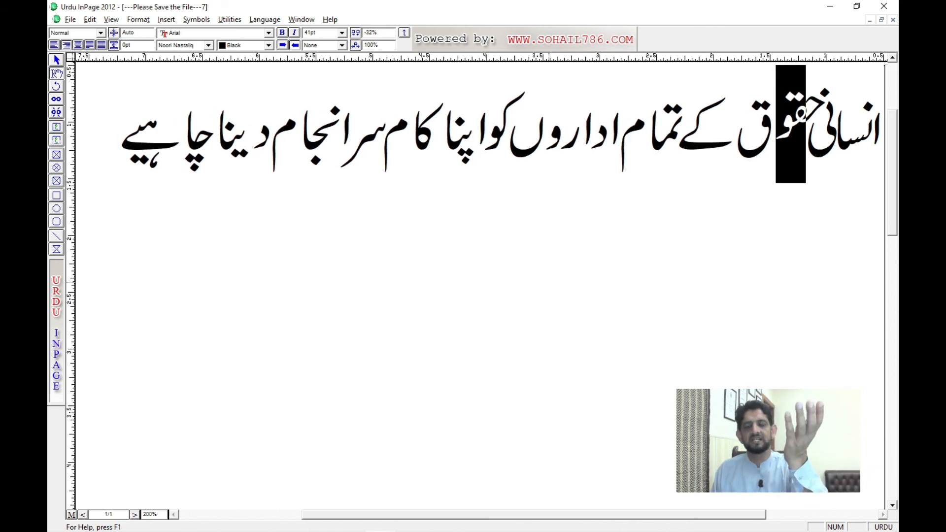
Step: Select the final "ق" of حقوق and set its character spacing to -10%
{"action": "key", "text": "Left"}
{"action": "key", "text": "Left"}
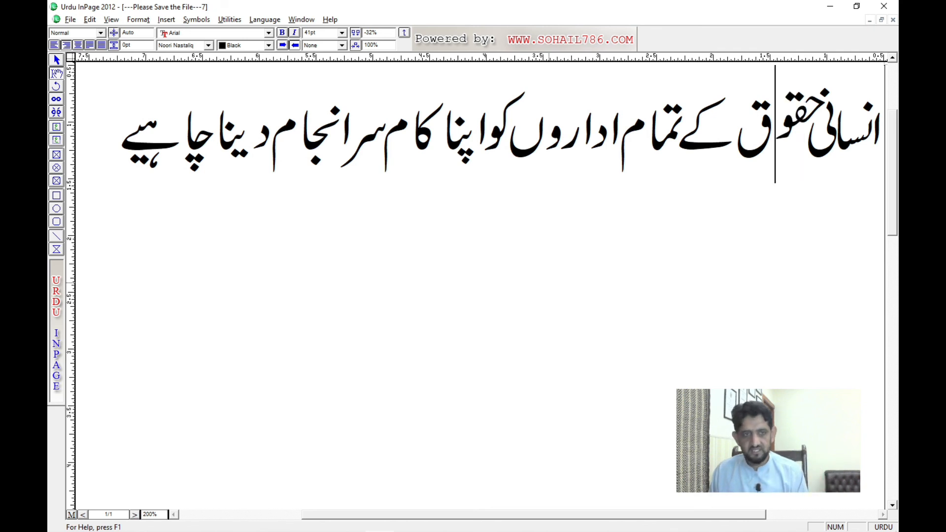
{"action": "key", "text": "shift+Right"}
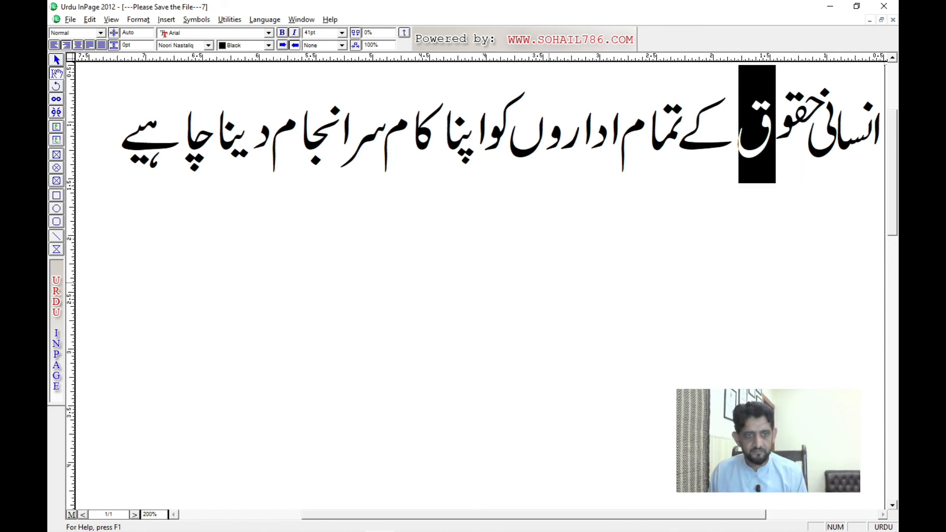
{"action": "key", "text": "ctrl+F11"}
{"action": "key", "text": "ctrl+F11"}
{"action": "key", "text": "ctrl+F11"}
{"action": "key", "text": "ctrl+F11"}
{"action": "key", "text": "ctrl+F11"}
{"action": "key", "text": "ctrl+F11"}
{"action": "key", "text": "ctrl+F11"}
{"action": "key", "text": "ctrl+F11"}
{"action": "key", "text": "ctrl+F11"}
{"action": "key", "text": "ctrl+F11"}
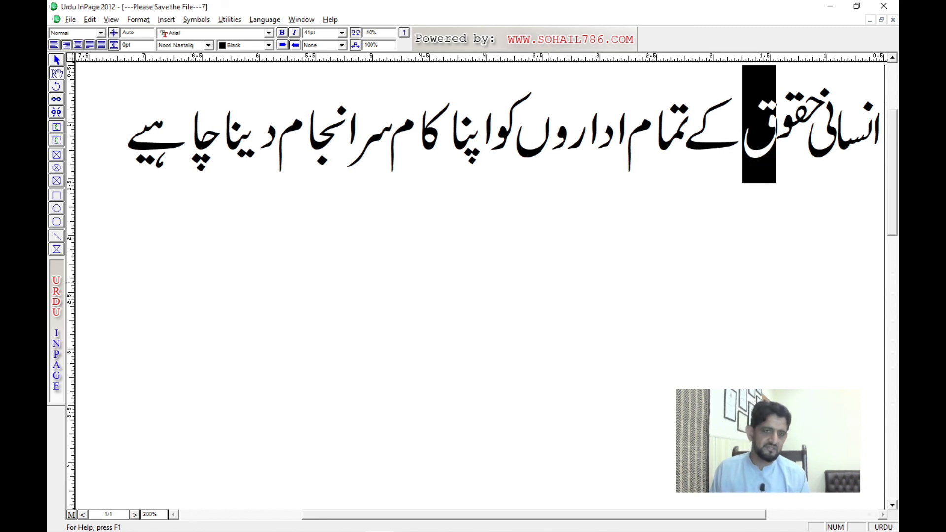
Step: Select the word "کے" and set its character spacing to -48% to pull تمام closer
{"action": "key", "text": "Left"}
{"action": "key", "text": "Left"}
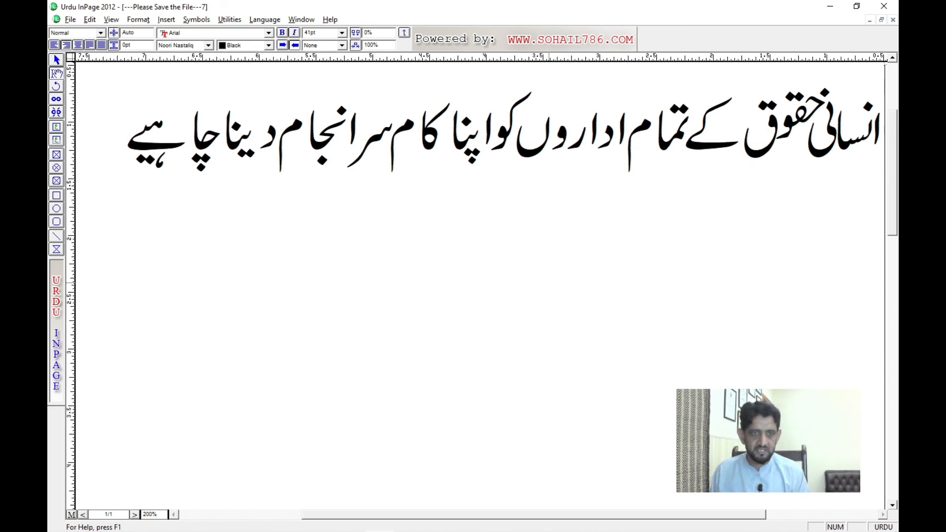
{"action": "key", "text": "shift+Right"}
{"action": "key", "text": "shift+Right"}
{"action": "key", "text": "ctrl+F11"}
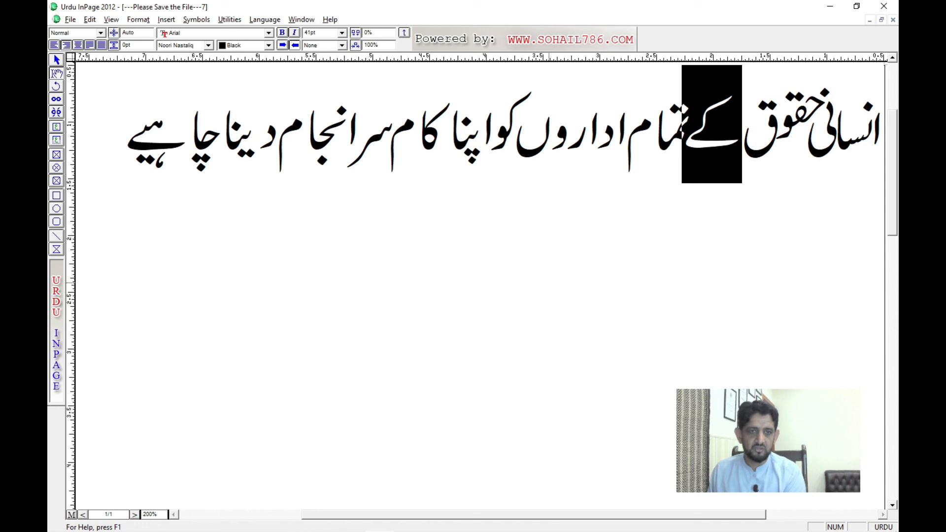
{"action": "key", "text": "ctrl+F11"}
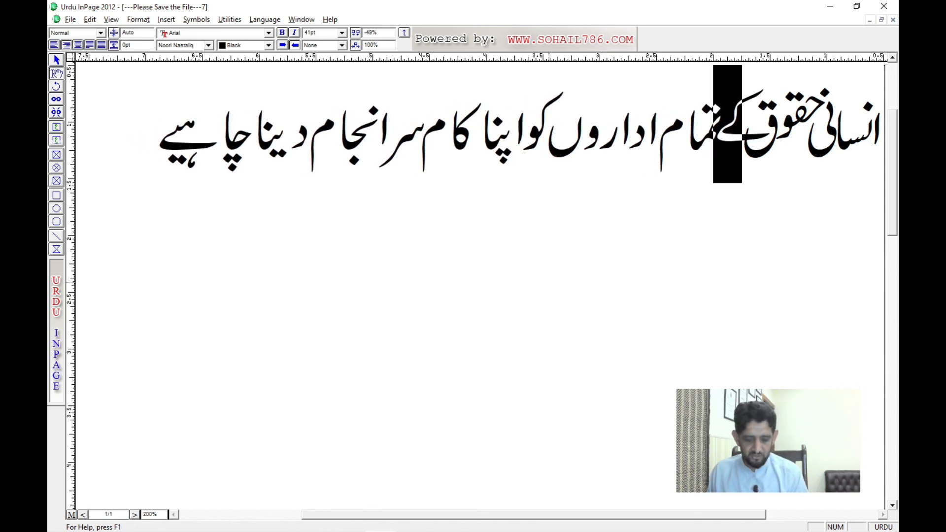
Step: Select the letters "تما" in تمام and fine-tune their position
{"action": "key", "text": "Left"}
{"action": "key", "text": "Left"}
{"action": "key", "text": "shift+Right"}
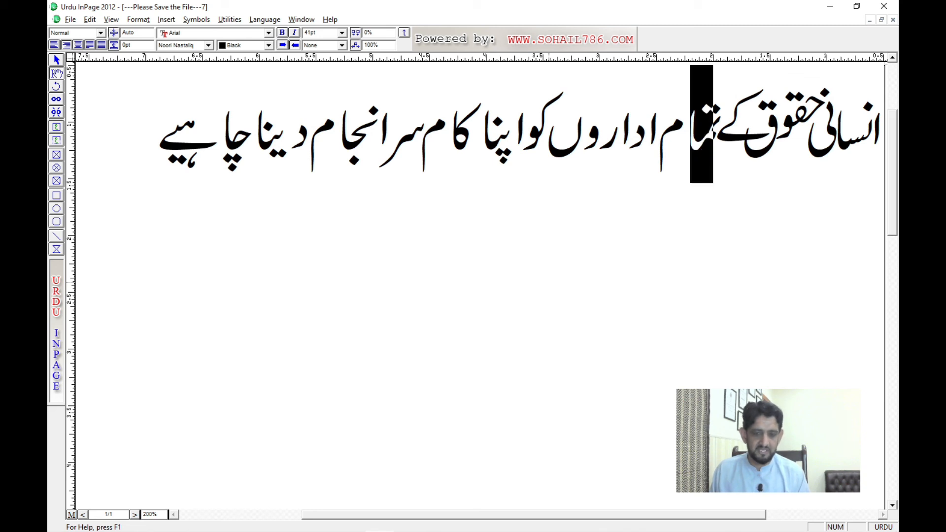
{"action": "key", "text": "ctrl+F11"}
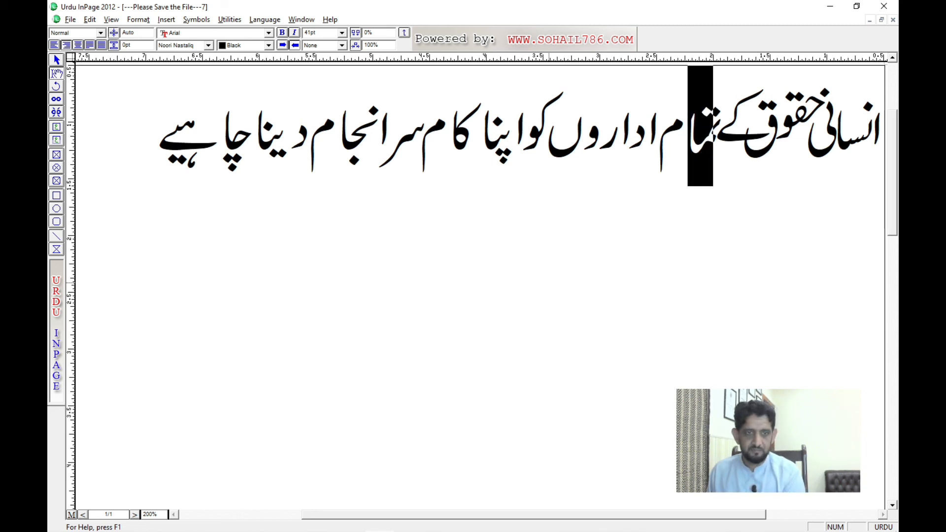
Step: Select the final "م" of تمام, raise it and set its character spacing to -36%
{"action": "key", "text": "Left"}
{"action": "key", "text": "Left"}
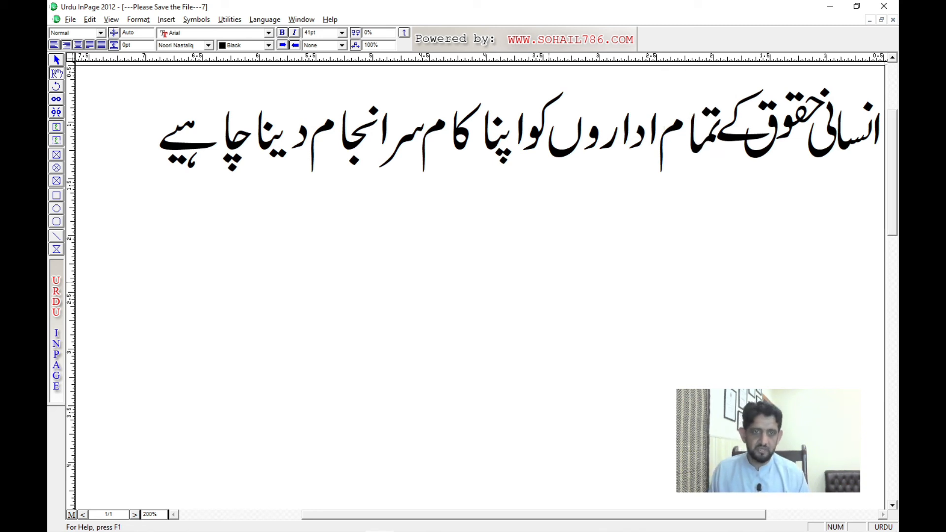
{"action": "key", "text": "shift+Right"}
{"action": "key", "text": "ctrl+F11"}
{"action": "key", "text": "ctrl+F11"}
{"action": "key", "text": "ctrl+F11"}
{"action": "key", "text": "ctrl+F11"}
{"action": "key", "text": "ctrl+F11"}
{"action": "key", "text": "ctrl+F11"}
{"action": "key", "text": "ctrl+F11"}
{"action": "key", "text": "ctrl+F11"}
{"action": "key", "text": "ctrl+F11"}
{"action": "key", "text": "ctrl+F11"}
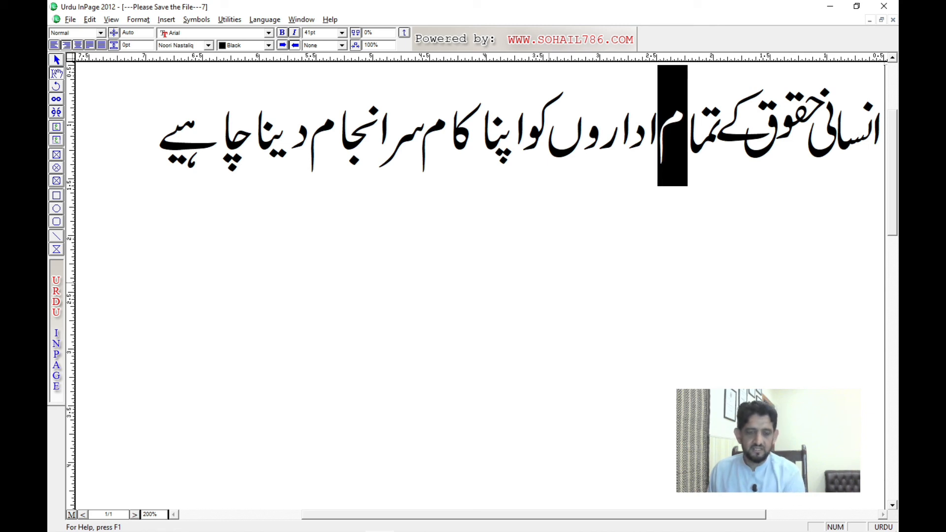
{"action": "key", "text": "ctrl+F11"}
{"action": "key", "text": "ctrl+F11"}
{"action": "key", "text": "ctrl+F11"}
{"action": "key", "text": "ctrl+F11"}
{"action": "key", "text": "ctrl+F11"}
{"action": "key", "text": "ctrl+F9"}
{"action": "key", "text": "ctrl+F9"}
{"action": "key", "text": "ctrl+F9"}
{"action": "key", "text": "ctrl+F9"}
{"action": "key", "text": "ctrl+F9"}
{"action": "key", "text": "ctrl+F9"}
{"action": "key", "text": "ctrl+F9"}
{"action": "key", "text": "ctrl+F9"}
{"action": "key", "text": "ctrl+F9"}
{"action": "key", "text": "ctrl+F9"}
{"action": "key", "text": "ctrl+F9"}
{"action": "key", "text": "ctrl+F9"}
{"action": "key", "text": "ctrl+F9"}
{"action": "key", "text": "ctrl+F9"}
{"action": "key", "text": "ctrl+F9"}
{"action": "key", "text": "ctrl+F9"}
{"action": "key", "text": "ctrl+F9"}
{"action": "key", "text": "ctrl+F9"}
{"action": "key", "text": "ctrl+F9"}
{"action": "key", "text": "ctrl+F9"}
{"action": "key", "text": "ctrl+F9"}
{"action": "key", "text": "ctrl+F9"}
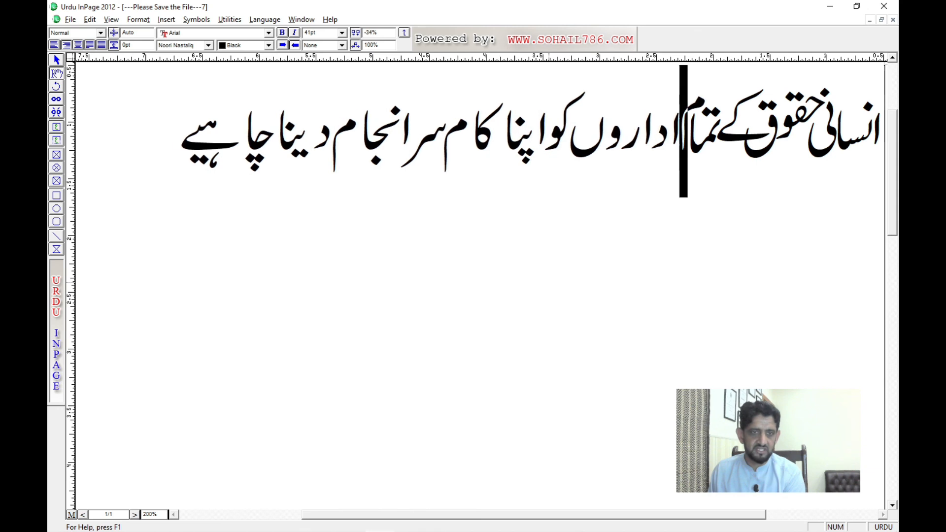
{"action": "key", "text": "ctrl+F9"}
{"action": "key", "text": "ctrl+F9"}
{"action": "key", "text": "ctrl+F9"}
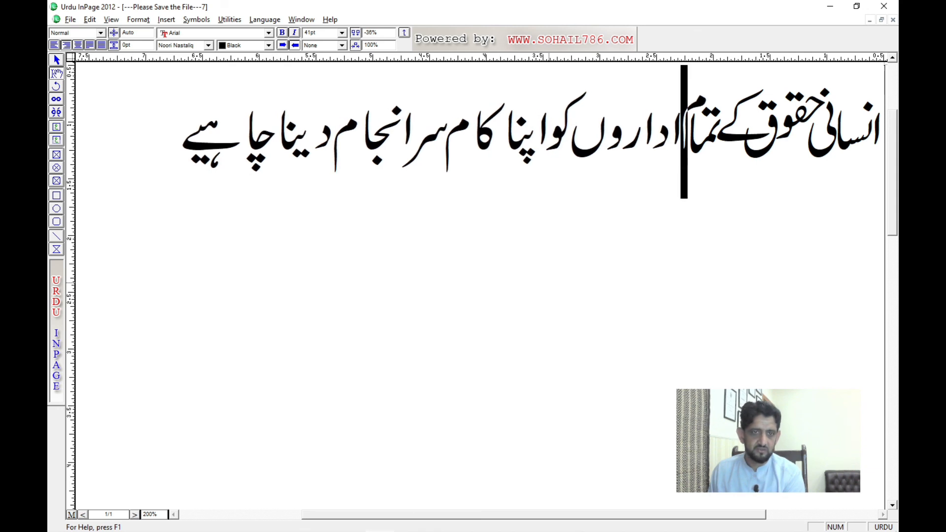
Step: Tighten the character spacing at the beginning of the word اداروں
{"action": "key", "text": "Left"}
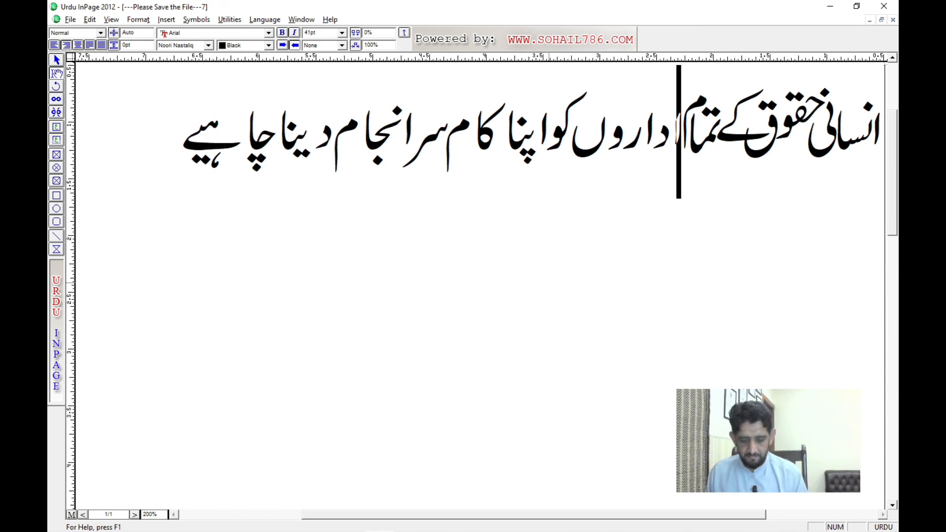
{"action": "key", "text": "shift+Left"}
{"action": "key", "text": "shift+Right"}
{"action": "key", "text": "shift+Right"}
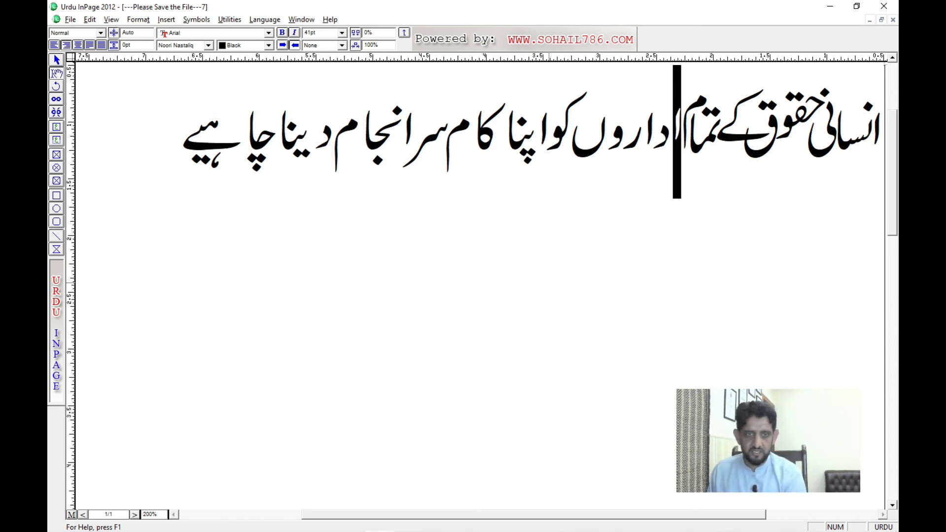
{"action": "key", "text": "Left"}
{"action": "key", "text": "Left"}
{"action": "key", "text": "shift+Right"}
{"action": "key", "text": "F12"}
{"action": "key", "text": "F11"}
{"action": "key", "text": "F11"}
{"action": "key", "text": "F11"}
{"action": "key", "text": "F11"}
{"action": "key", "text": "F11"}
{"action": "key", "text": "F11"}
{"action": "key", "text": "F11"}
{"action": "key", "text": "F11"}
{"action": "key", "text": "F11"}
Step: Select the second "ا" in اداروں and set its character spacing to -11%
{"action": "key", "text": "Left"}
{"action": "key", "text": "Left"}
{"action": "key", "text": "shift+Right"}
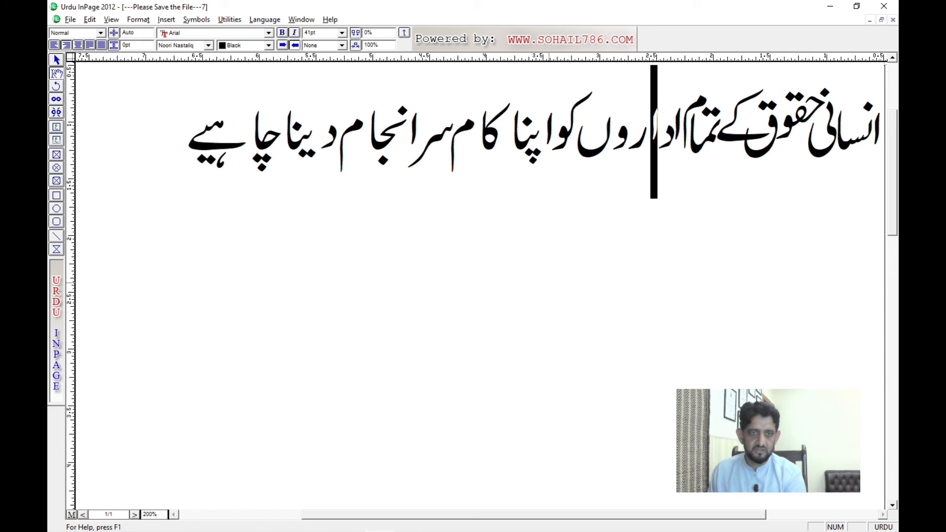
{"action": "key", "text": "F11"}
{"action": "key", "text": "F11"}
{"action": "key", "text": "F11"}
{"action": "key", "text": "F11"}
{"action": "key", "text": "F11"}
{"action": "key", "text": "F11"}
{"action": "key", "text": "F11"}
{"action": "key", "text": "F11"}
{"action": "key", "text": "F11"}
{"action": "key", "text": "F11"}
{"action": "key", "text": "F11"}
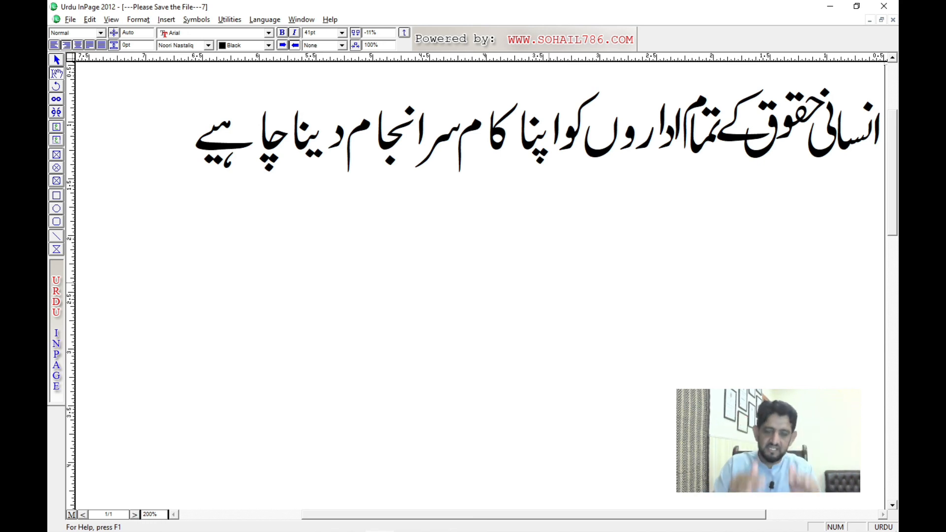
Step: Select the "ر" in اداروں and tighten its character spacing
{"action": "key", "text": "Left"}
{"action": "key", "text": "Left"}
{"action": "key", "text": "Right"}
{"action": "key", "text": "shift+Right"}
{"action": "key", "text": "F9"}
{"action": "key", "text": "F9"}
{"action": "key", "text": "F9"}
{"action": "key", "text": "F9"}
{"action": "key", "text": "F9"}
{"action": "key", "text": "F9"}
{"action": "key", "text": "F9"}
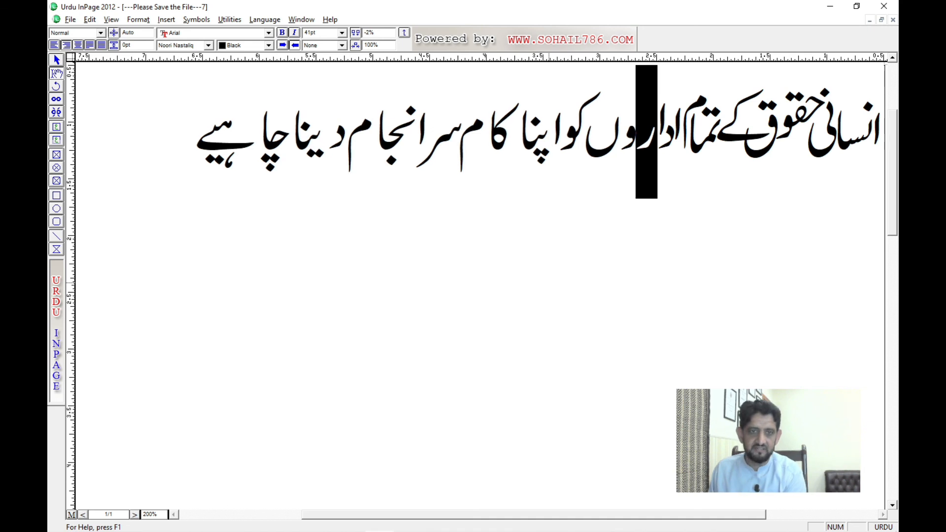
Step: Select the second "و"-shaped letter, the "و" before the final ں of اداروں, and set its character spacing to -25%
{"action": "key", "text": "Left"}
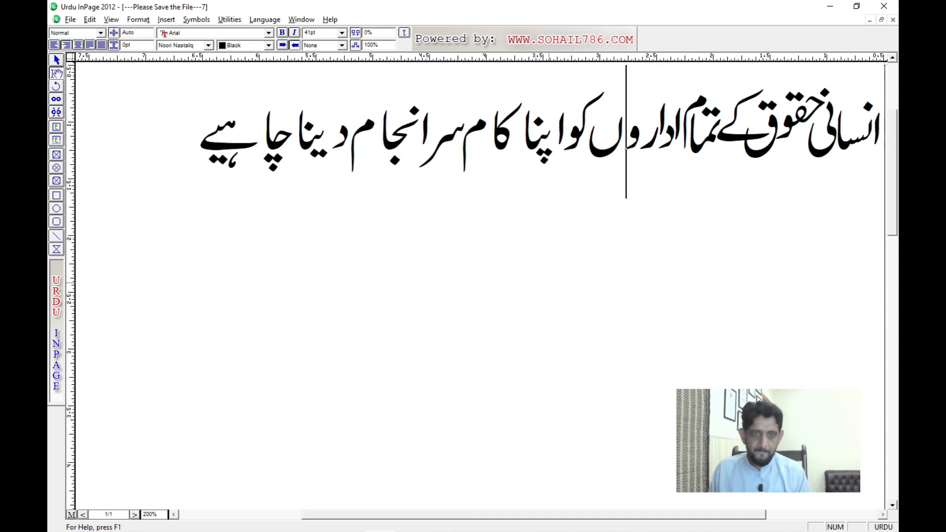
{"action": "key", "text": "shift+Right"}
{"action": "key", "text": "F9"}
{"action": "key", "text": "F9"}
{"action": "key", "text": "F9"}
{"action": "key", "text": "F9"}
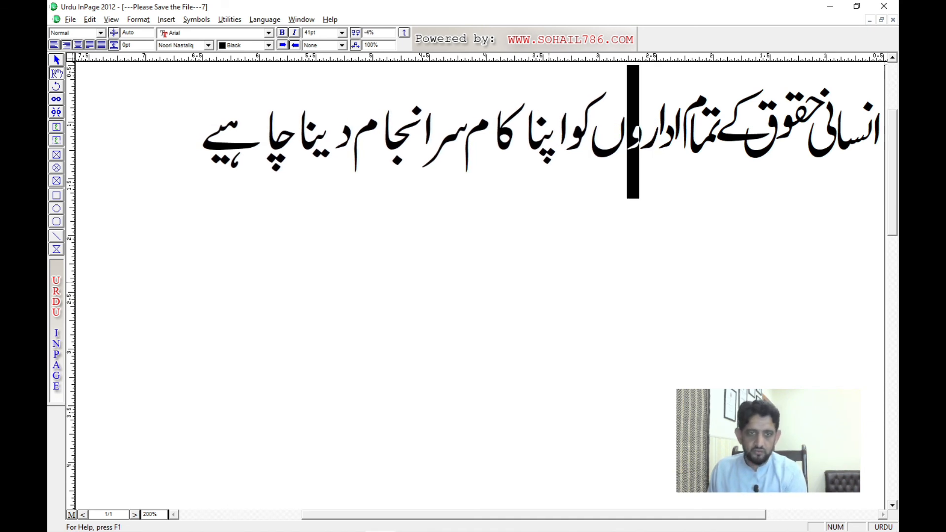
{"action": "key", "text": "F9"}
{"action": "key", "text": "F9"}
{"action": "key", "text": "F9"}
{"action": "key", "text": "F9"}
{"action": "key", "text": "F9"}
{"action": "key", "text": "F9"}
{"action": "key", "text": "F9"}
{"action": "key", "text": "F9"}
{"action": "key", "text": "F9"}
{"action": "key", "text": "F9"}
{"action": "key", "text": "F9"}
{"action": "key", "text": "F9"}
{"action": "key", "text": "F9"}
{"action": "key", "text": "F9"}
{"action": "key", "text": "F9"}
{"action": "key", "text": "F9"}
{"action": "key", "text": "F9"}
{"action": "key", "text": "F9"}
{"action": "key", "text": "F9"}
{"action": "key", "text": "F9"}
{"action": "key", "text": "F9"}
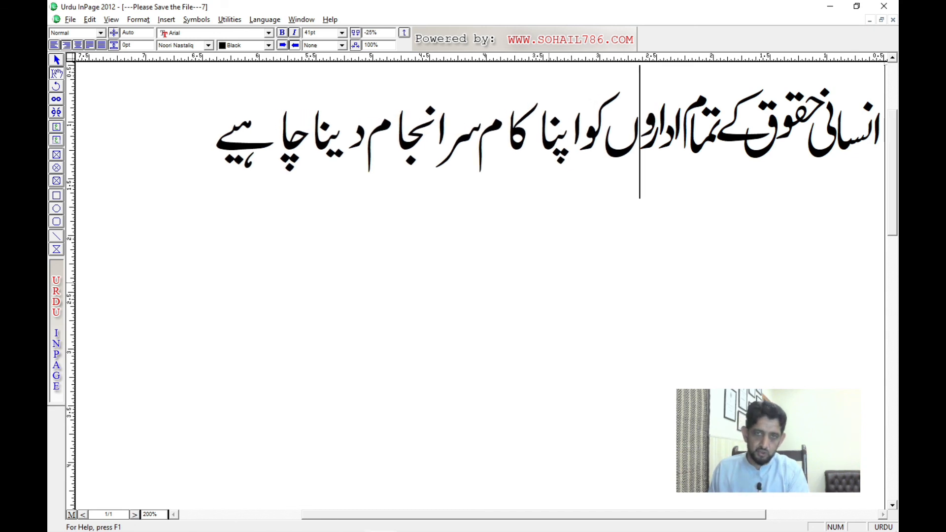
{"action": "key", "text": "Left"}
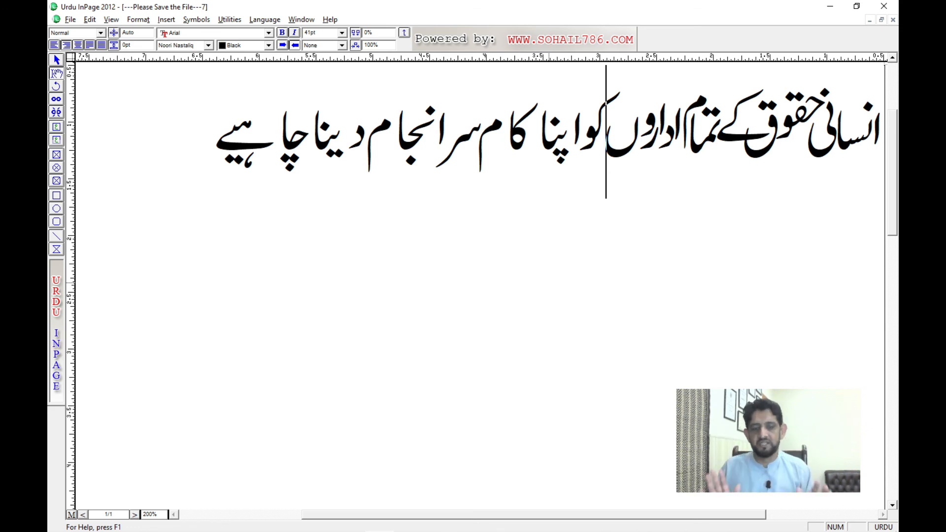
{"action": "key", "text": "Right"}
{"action": "key", "text": "Right"}
{"action": "key", "text": "Left"}
{"action": "key", "text": "Left"}
{"action": "key", "text": "Right"}
{"action": "key", "text": "Right"}
{"action": "key", "text": "Right"}
{"action": "key", "text": "Right"}
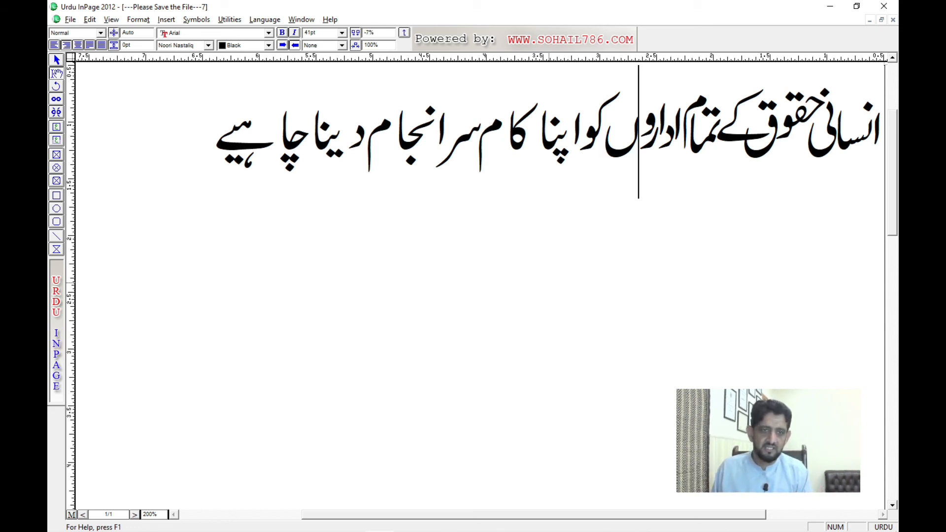
{"action": "key", "text": "Right"}
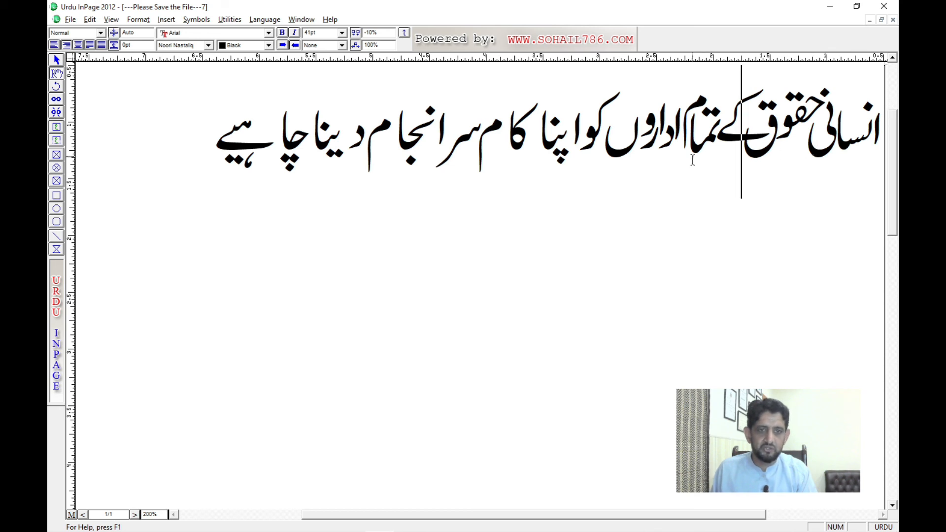
Step: Select the word کو, tighten its character spacing to -5% and raise it above the line
{"action": "left_click", "coordinate": [585, 143]}
{"action": "left_click_drag", "start_coordinate": [585, 143], "coordinate": [596, 142]}
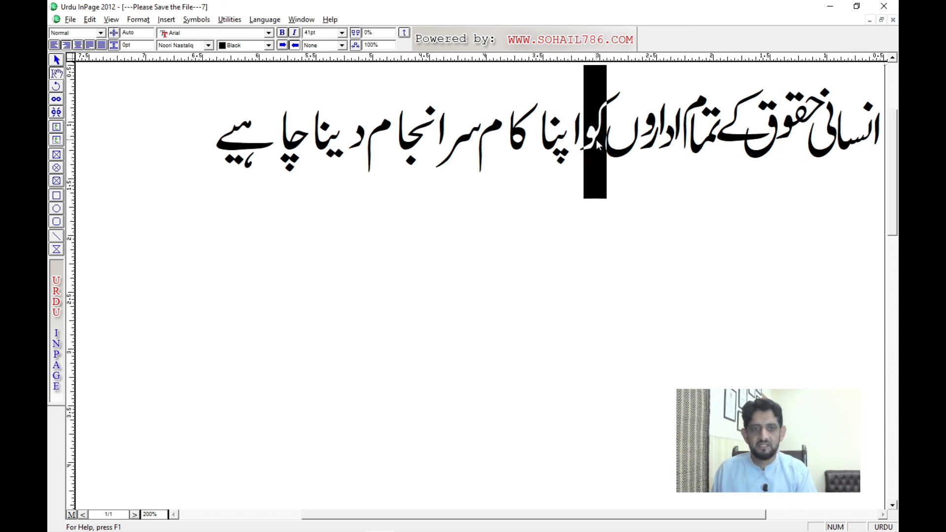
{"action": "key", "text": "alt+Right"}
{"action": "key", "text": "alt+Right"}
{"action": "key", "text": "alt+Right"}
{"action": "key", "text": "alt+Right"}
{"action": "key", "text": "alt+Right"}
{"action": "key", "text": "alt+Up"}
{"action": "key", "text": "alt+Up"}
{"action": "key", "text": "alt+Up"}
{"action": "key", "text": "alt+Up"}
{"action": "key", "text": "alt+Up"}
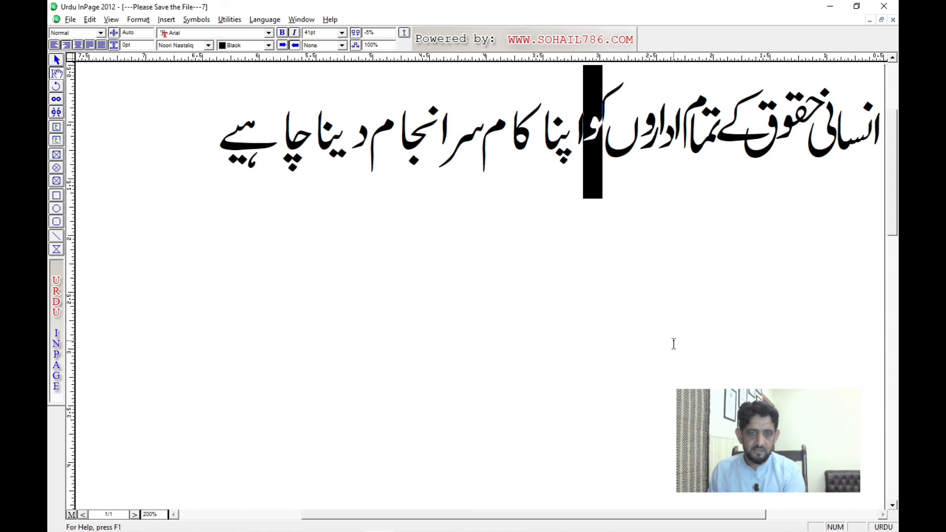
{"action": "key", "text": "alt+Up"}
Step: Set the character spacing of the raised word کو to -47%
{"action": "key", "text": "alt+Right"}
{"action": "key", "text": "alt+Right"}
{"action": "key", "text": "alt+Right"}
{"action": "key", "text": "alt+Right"}
{"action": "key", "text": "alt+Right"}
{"action": "key", "text": "alt+Right"}
{"action": "key", "text": "alt+Right"}
{"action": "key", "text": "alt+Right"}
{"action": "key", "text": "alt+Right"}
{"action": "key", "text": "alt+Right"}
{"action": "key", "text": "alt+Right"}
{"action": "key", "text": "alt+Right"}
{"action": "key", "text": "alt+Right"}
{"action": "key", "text": "alt+Right"}
{"action": "key", "text": "alt+Right"}
{"action": "key", "text": "alt+Right"}
{"action": "key", "text": "alt+Right"}
{"action": "key", "text": "alt+Right"}
{"action": "key", "text": "alt+Right"}
{"action": "key", "text": "alt+Right"}
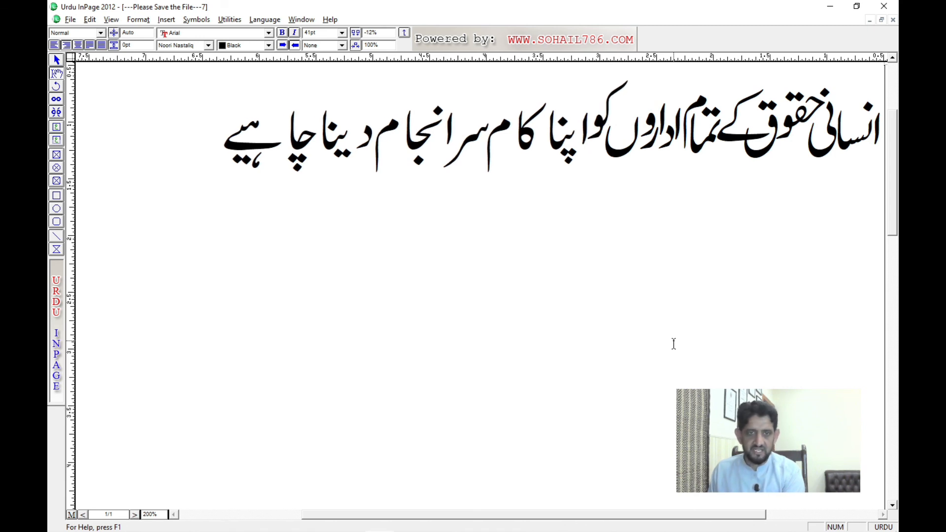
{"action": "key", "text": "alt+Right"}
{"action": "key", "text": "alt+Right"}
{"action": "key", "text": "alt+Right"}
{"action": "key", "text": "alt+Right"}
{"action": "key", "text": "alt+Right"}
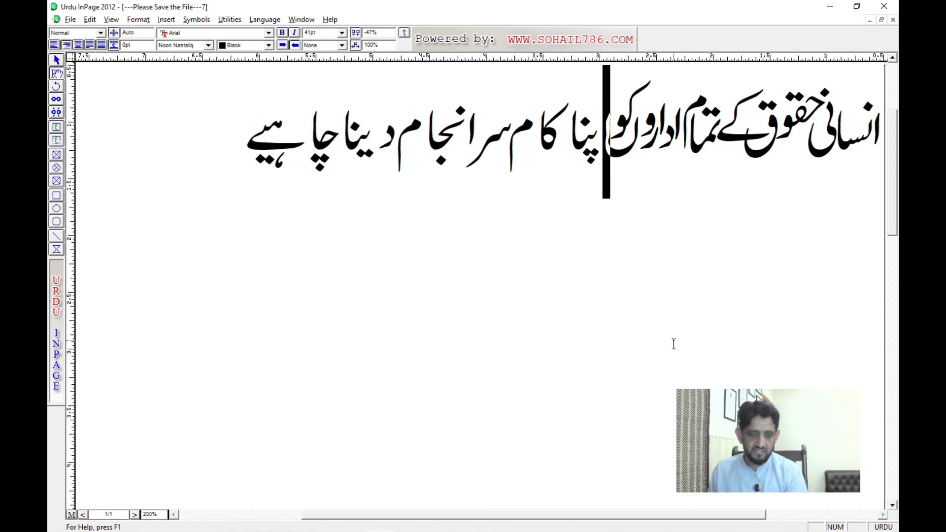
Step: Select the first "ا" of اپنا and slightly widen its character spacing
{"action": "key", "text": "Right"}
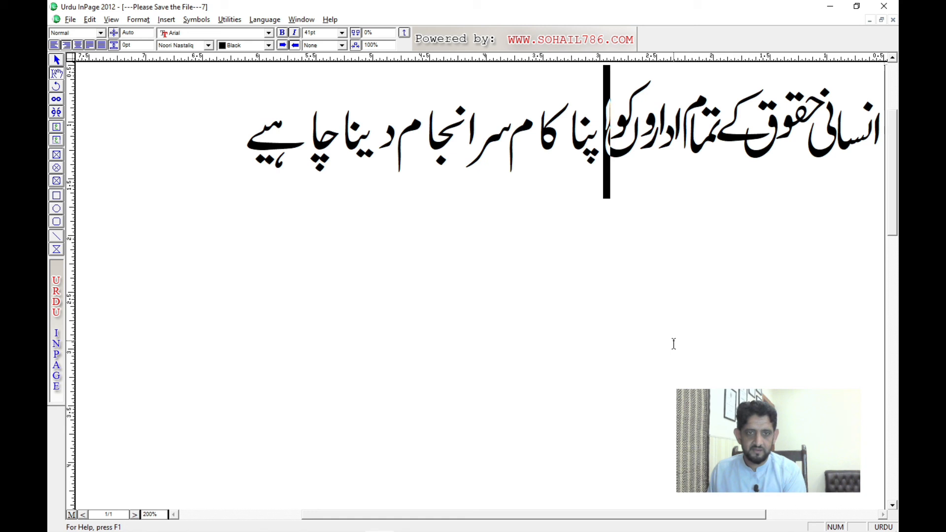
{"action": "key", "text": "F11"}
{"action": "key", "text": "F11"}
{"action": "key", "text": "F11"}
{"action": "key", "text": "F12"}
{"action": "key", "text": "F12"}
{"action": "key", "text": "F12"}
{"action": "key", "text": "F12"}
{"action": "key", "text": "F12"}
{"action": "key", "text": "F12"}
{"action": "key", "text": "F12"}
{"action": "key", "text": "F12"}
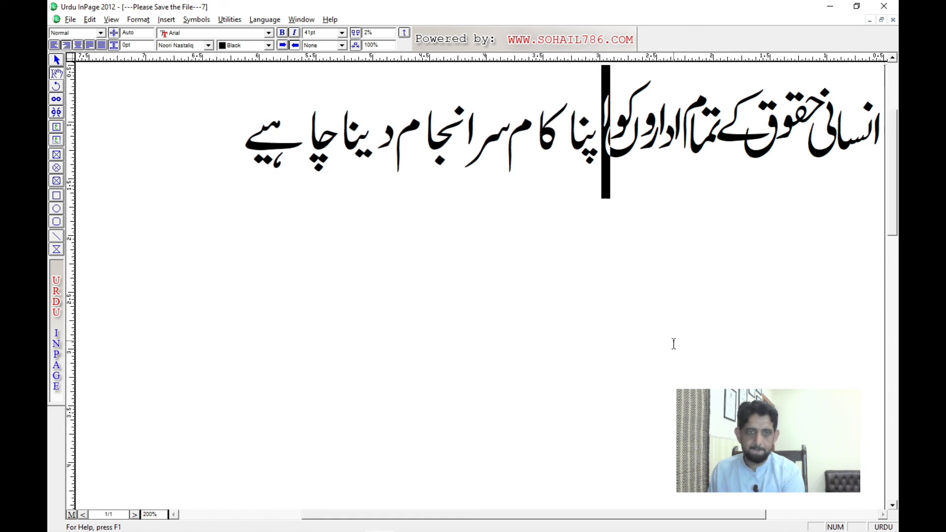
Step: Select the letters "پنا" in اپنا and set their character spacing to -14%
{"action": "key", "text": "Left"}
{"action": "key", "text": "Left"}
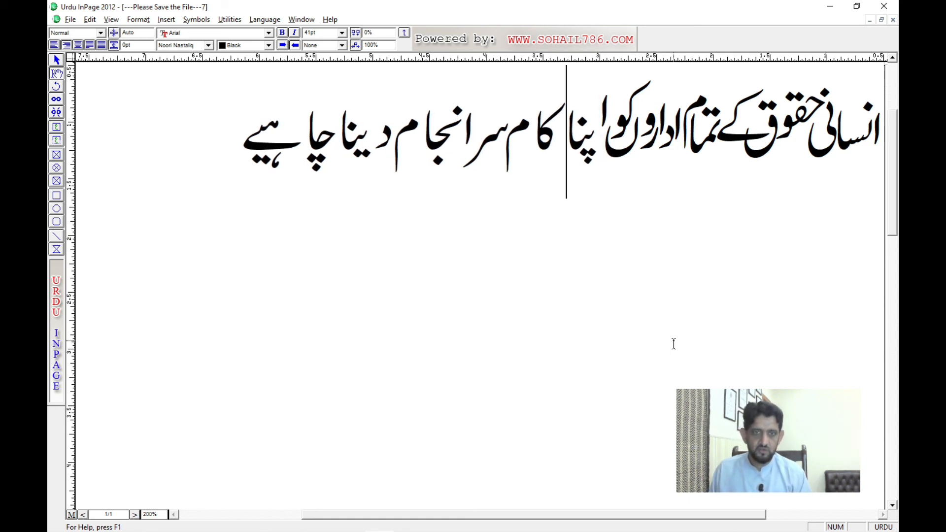
{"action": "key", "text": "shift+Right"}
{"action": "key", "text": "shift+Right"}
{"action": "key", "text": "shift+Right"}
{"action": "key", "text": "F11"}
{"action": "key", "text": "F11"}
{"action": "key", "text": "F11"}
{"action": "key", "text": "F11"}
{"action": "key", "text": "F11"}
{"action": "key", "text": "F11"}
{"action": "key", "text": "F11"}
{"action": "key", "text": "F11"}
{"action": "key", "text": "F11"}
{"action": "key", "text": "F11"}
{"action": "key", "text": "F11"}
{"action": "key", "text": "F11"}
{"action": "key", "text": "F11"}
{"action": "key", "text": "F11"}
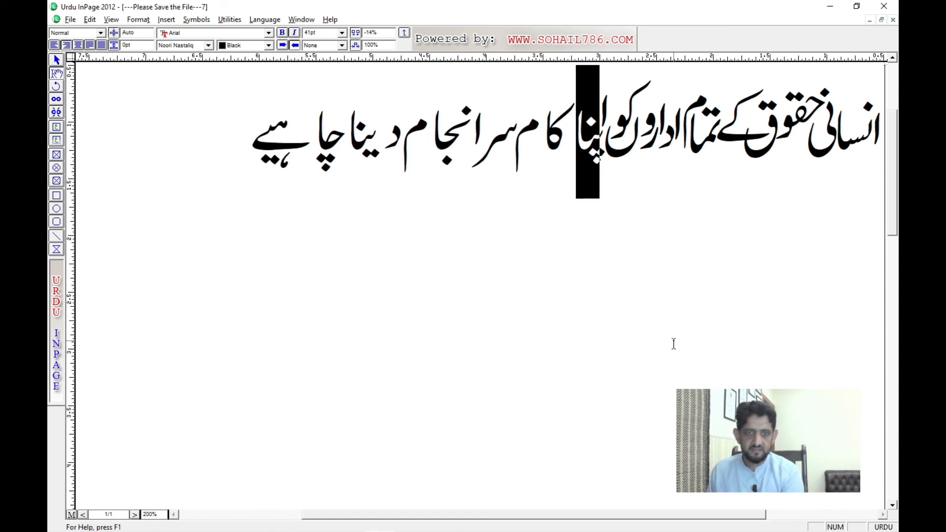
Step: Select the letters "کا" in کام and tighten their character spacing
{"action": "key", "text": "Left"}
{"action": "key", "text": "Left"}
{"action": "key", "text": "shift+Right"}
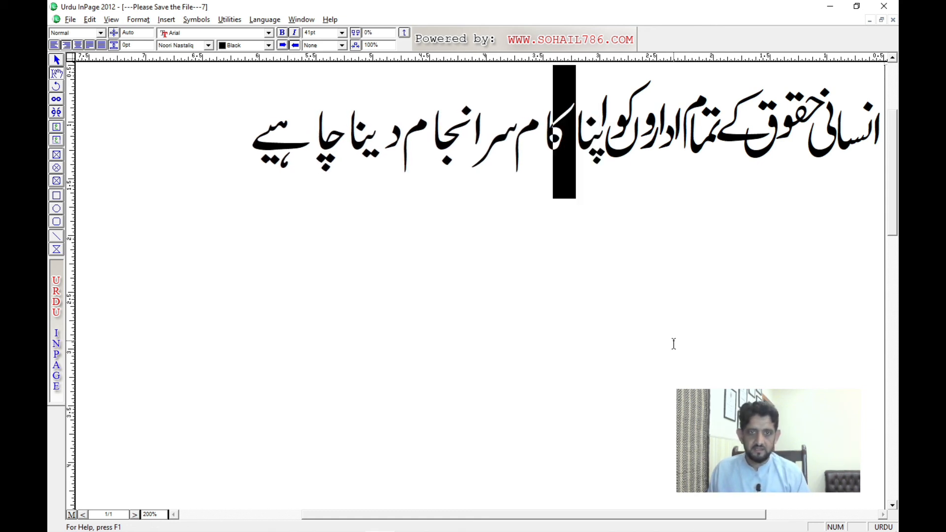
{"action": "key", "text": "F11"}
{"action": "key", "text": "F11"}
{"action": "key", "text": "F11"}
{"action": "key", "text": "F11"}
{"action": "key", "text": "F11"}
{"action": "key", "text": "F11"}
{"action": "key", "text": "F11"}
{"action": "key", "text": "F11"}
{"action": "key", "text": "F11"}
{"action": "key", "text": "F11"}
{"action": "key", "text": "F11"}
{"action": "key", "text": "F11"}
{"action": "key", "text": "F11"}
{"action": "key", "text": "F11"}
{"action": "key", "text": "F11"}
{"action": "key", "text": "F11"}
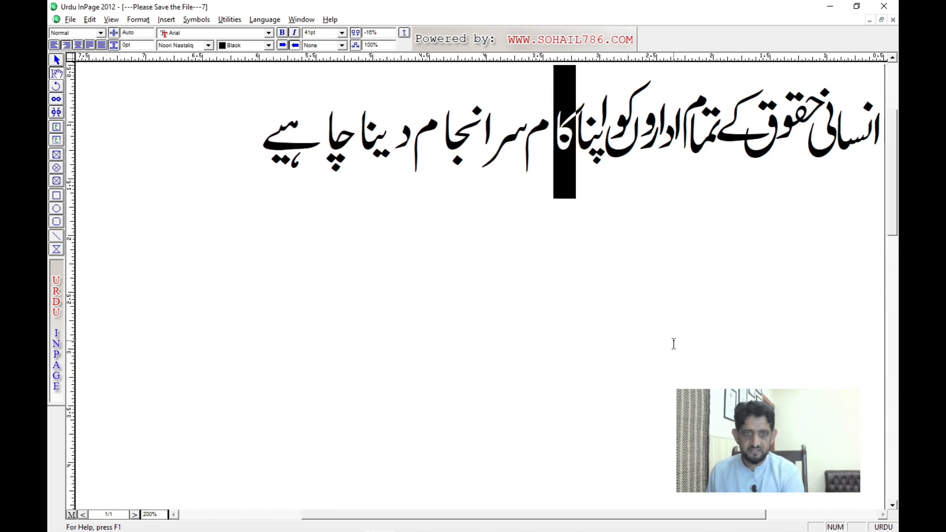
{"action": "key", "text": "F11"}
{"action": "key", "text": "F11"}
Step: Select the final "م" of کام, raise it and tighten its character spacing
{"action": "key", "text": "Left"}
{"action": "key", "text": "Left"}
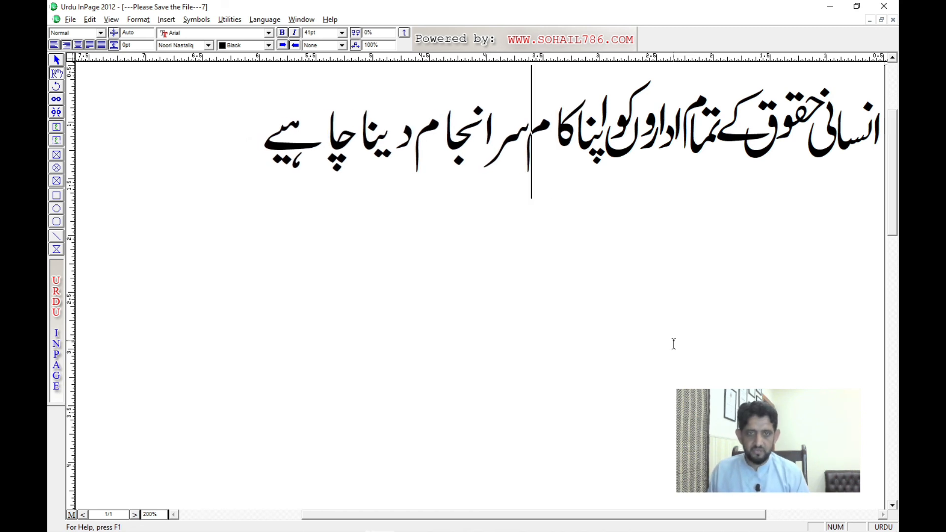
{"action": "key", "text": "shift+Right"}
{"action": "key", "text": "ctrl+F11"}
{"action": "key", "text": "ctrl+F11"}
{"action": "key", "text": "ctrl+F11"}
{"action": "key", "text": "ctrl+F11"}
{"action": "key", "text": "ctrl+F11"}
{"action": "key", "text": "ctrl+F11"}
{"action": "key", "text": "ctrl+F11"}
{"action": "key", "text": "ctrl+F11"}
{"action": "key", "text": "ctrl+F11"}
{"action": "key", "text": "ctrl+F11"}
{"action": "key", "text": "ctrl+F11"}
{"action": "key", "text": "ctrl+F11"}
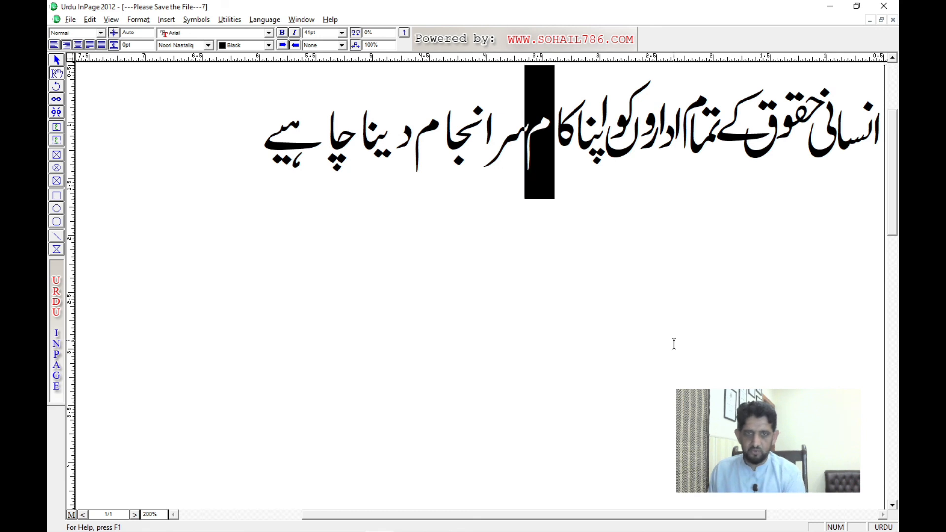
{"action": "key", "text": "F11"}
{"action": "key", "text": "F11"}
{"action": "key", "text": "F11"}
{"action": "key", "text": "F11"}
{"action": "key", "text": "F11"}
{"action": "key", "text": "F11"}
{"action": "key", "text": "F11"}
{"action": "key", "text": "F11"}
{"action": "key", "text": "F11"}
{"action": "key", "text": "F11"}
{"action": "key", "text": "F11"}
{"action": "key", "text": "F11"}
{"action": "key", "text": "F11"}
{"action": "key", "text": "F11"}
{"action": "key", "text": "F11"}
{"action": "key", "text": "F11"}
{"action": "key", "text": "F11"}
{"action": "key", "text": "F11"}
{"action": "key", "text": "F11"}
{"action": "key", "text": "F11"}
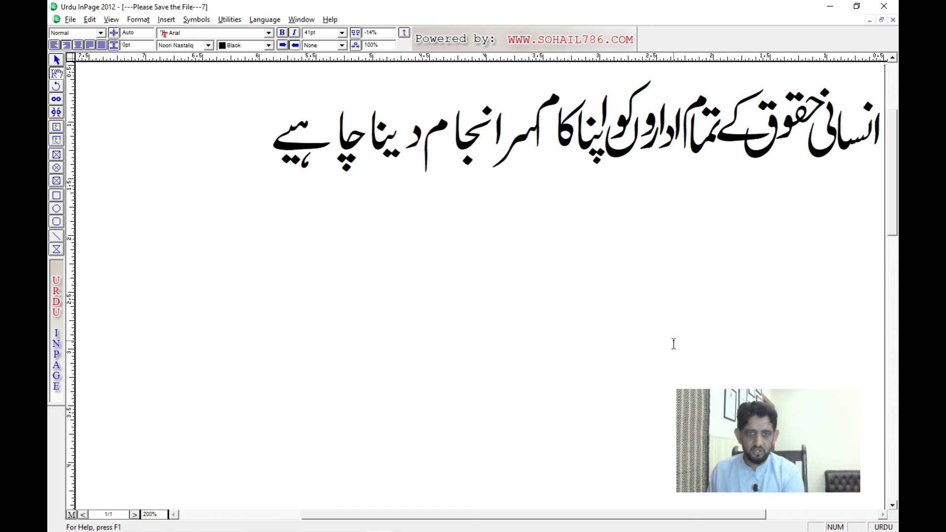
{"action": "key", "text": "Delete"}
Step: Select the letters "سر" at the beginning of سرانجام and set their character spacing to 5%
{"action": "key", "text": "Left"}
{"action": "key", "text": "Left"}
{"action": "key", "text": "shift+Right"}
{"action": "key", "text": "shift+Right"}
{"action": "key", "text": "F12"}
{"action": "key", "text": "F12"}
{"action": "key", "text": "F12"}
{"action": "key", "text": "F12"}
{"action": "key", "text": "F12"}
{"action": "key", "text": "F12"}
{"action": "key", "text": "Left"}
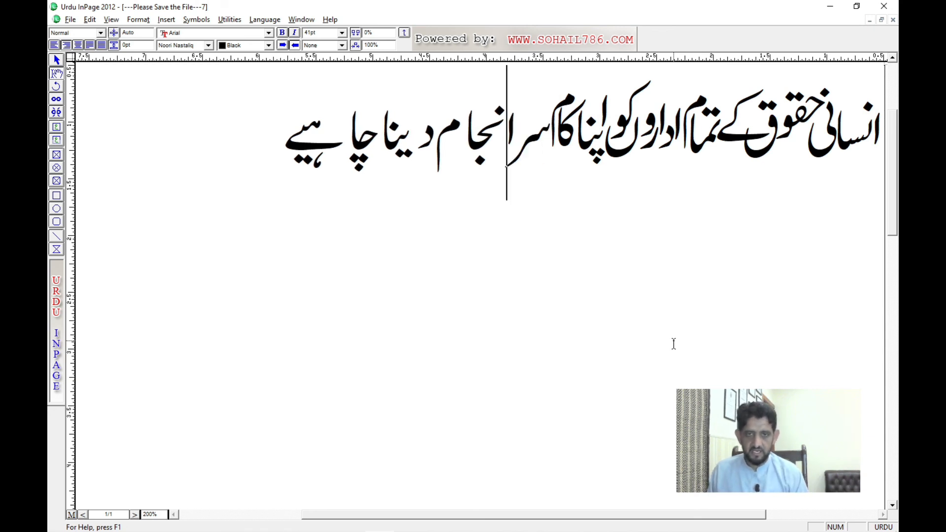
{"action": "key", "text": "shift+Right"}
{"action": "key", "text": "shift+Right"}
{"action": "key", "text": "Right"}
{"action": "key", "text": "Left"}
{"action": "key", "text": "Left"}
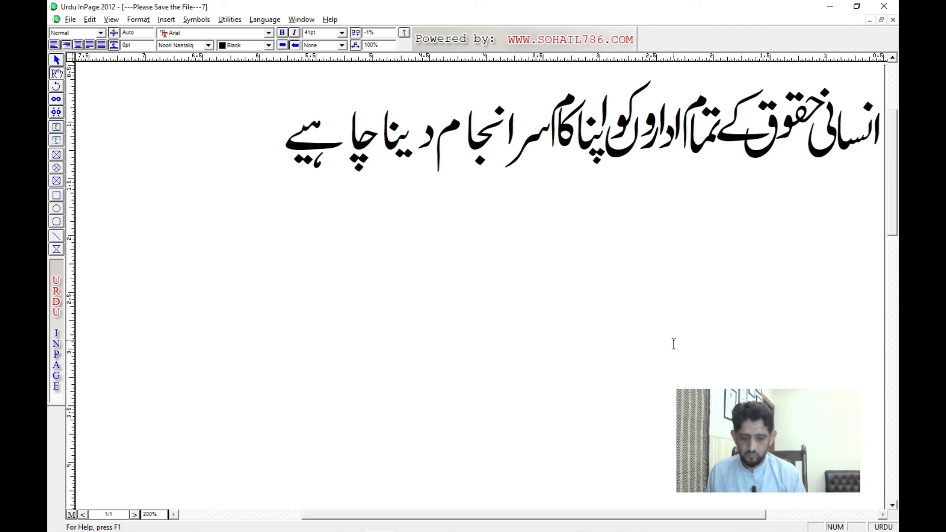
{"action": "key", "text": "shift+Right"}
{"action": "key", "text": "shift+Right"}
{"action": "key", "text": "shift+F10"}
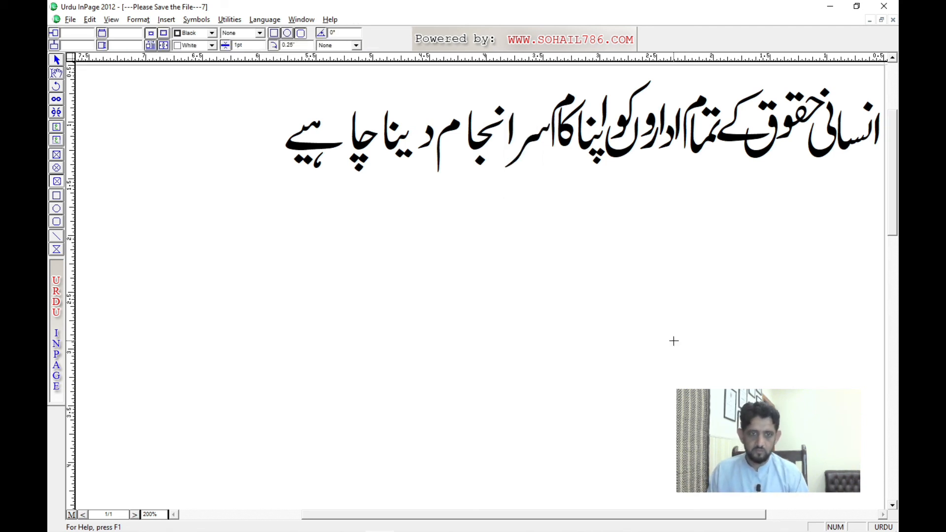
{"action": "key", "text": "shift+F2"}
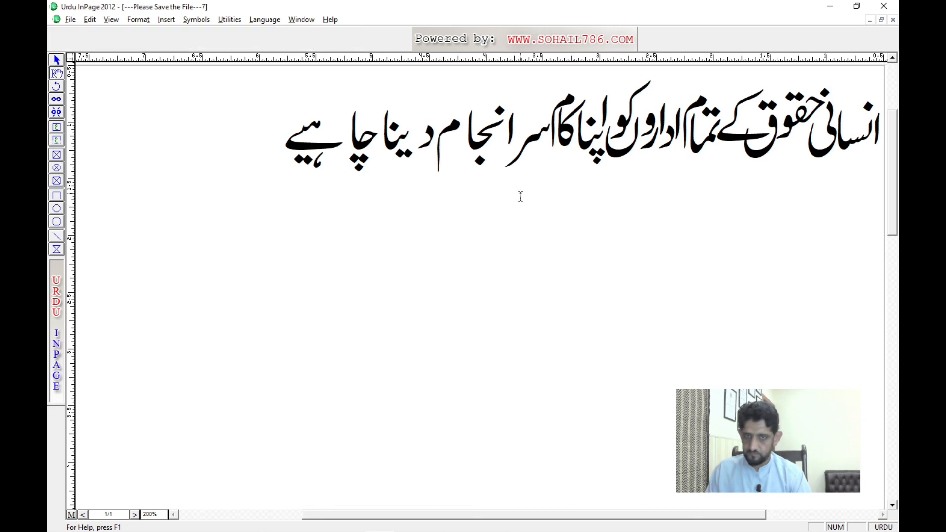
{"action": "left_click", "coordinate": [510, 141]}
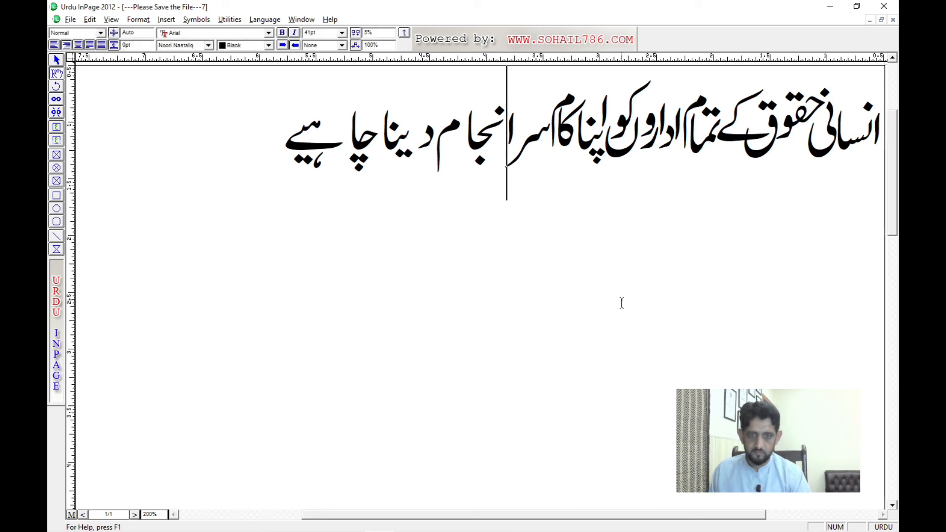
{"action": "key", "text": "Right"}
{"action": "key", "text": "Right"}
{"action": "key", "text": "Left"}
{"action": "key", "text": "Left"}
{"action": "key", "text": "shift+Right"}
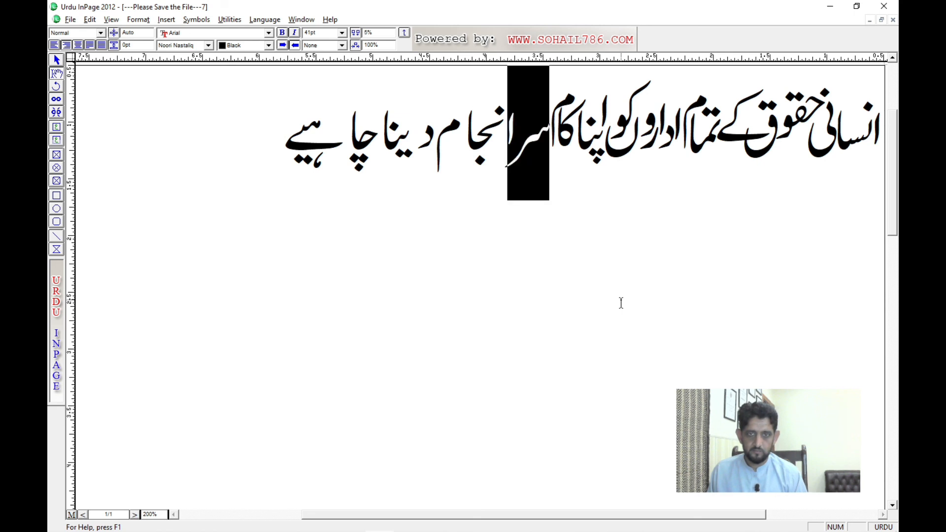
{"action": "key", "text": "Left"}
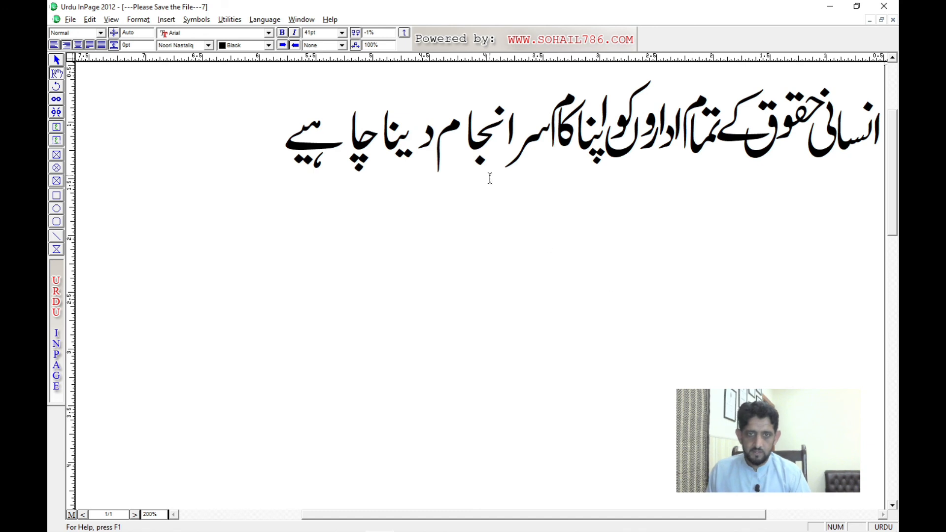
{"action": "left_click", "coordinate": [510, 139]}
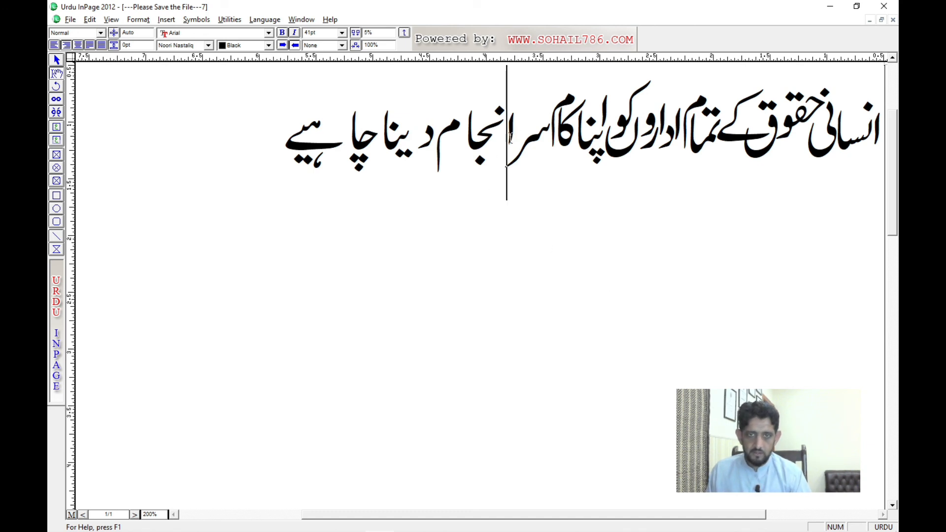
Step: Select the letters "نجا" in سرانجام, set their character spacing to -3% and raise them
{"action": "left_click", "coordinate": [476, 141]}
{"action": "left_click_drag", "start_coordinate": [477, 141], "coordinate": [492, 143]}
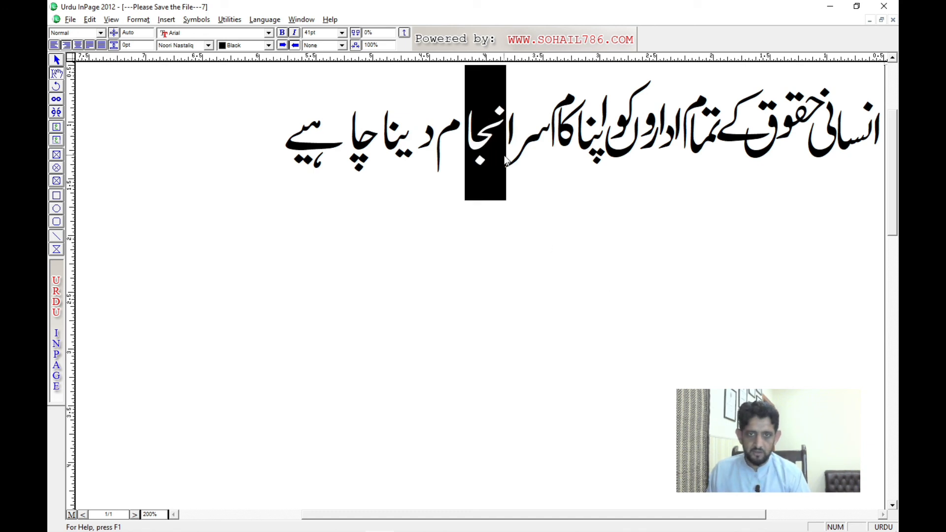
{"action": "key", "text": "alt+Left"}
{"action": "key", "text": "alt+Left"}
{"action": "key", "text": "alt+Left"}
{"action": "key", "text": "alt+Up"}
{"action": "key", "text": "alt+Up"}
{"action": "key", "text": "alt+Up"}
{"action": "key", "text": "alt+Up"}
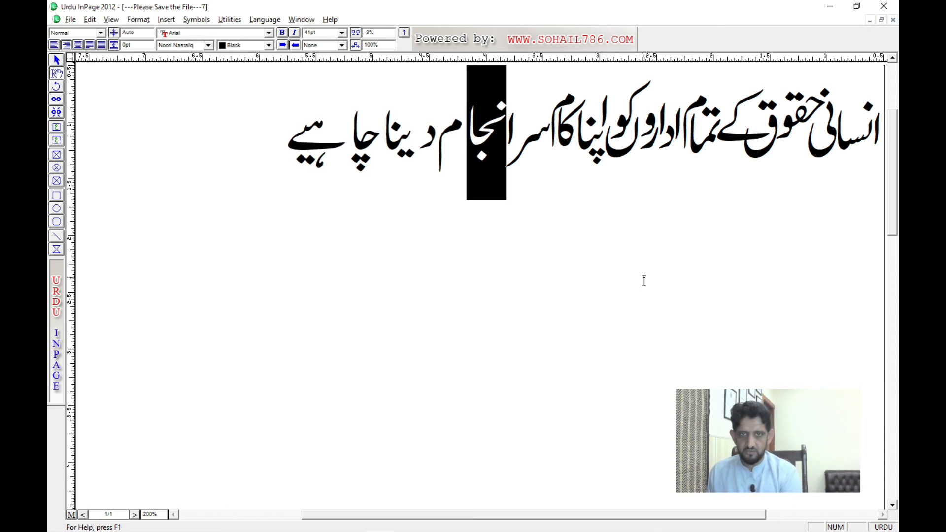
{"action": "key", "text": "alt+Up"}
{"action": "key", "text": "alt+Up"}
Step: Select the "ا" following سر in سرانجام and set its character spacing to -21%
{"action": "key", "text": "Right"}
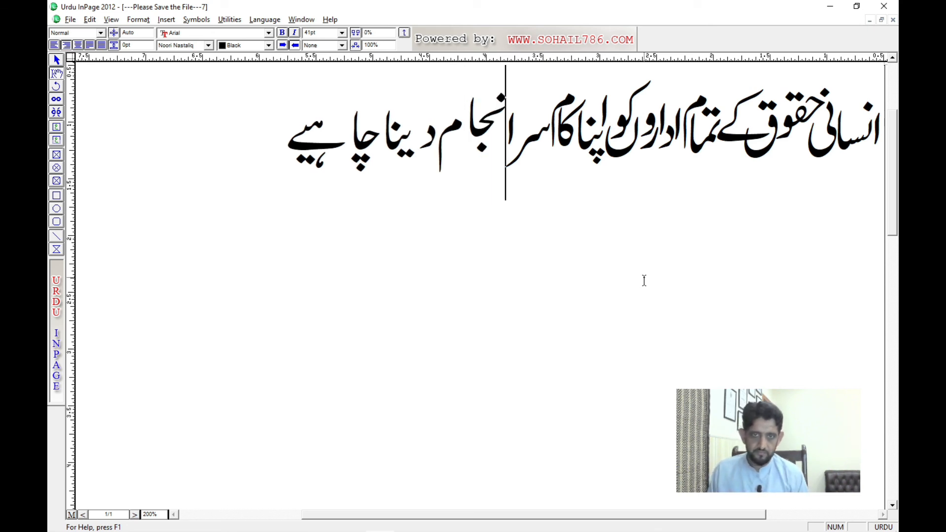
{"action": "key", "text": "alt+Up"}
{"action": "key", "text": "alt+Up"}
{"action": "key", "text": "alt+Up"}
{"action": "key", "text": "alt+Right"}
{"action": "key", "text": "alt+Right"}
{"action": "key", "text": "alt+Right"}
{"action": "key", "text": "alt+Right"}
{"action": "key", "text": "alt+Right"}
{"action": "key", "text": "alt+Right"}
{"action": "key", "text": "alt+Right"}
{"action": "key", "text": "alt+Right"}
{"action": "key", "text": "alt+Right"}
{"action": "key", "text": "alt+Right"}
{"action": "key", "text": "alt+Right"}
{"action": "key", "text": "alt+Right"}
{"action": "key", "text": "alt+Right"}
{"action": "key", "text": "alt+Right"}
{"action": "key", "text": "alt+Right"}
{"action": "key", "text": "alt+Right"}
{"action": "key", "text": "alt+Right"}
{"action": "key", "text": "alt+Right"}
{"action": "key", "text": "alt+Right"}
{"action": "key", "text": "alt+Right"}
{"action": "key", "text": "alt+Right"}
{"action": "key", "text": "alt+Right"}
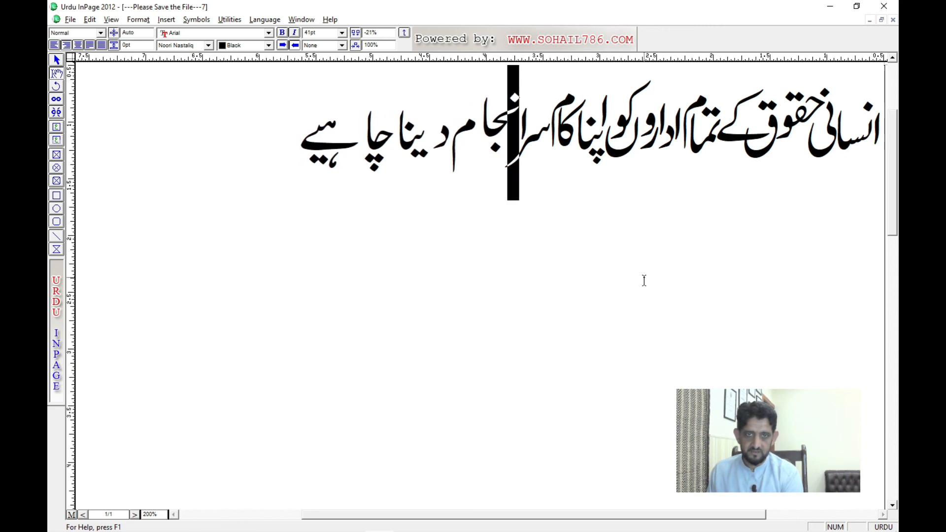
Step: Select the letters "نجا" in سرانجام again and lower them
{"action": "key", "text": "Right"}
{"action": "key", "text": "Left"}
{"action": "key", "text": "shift+Right"}
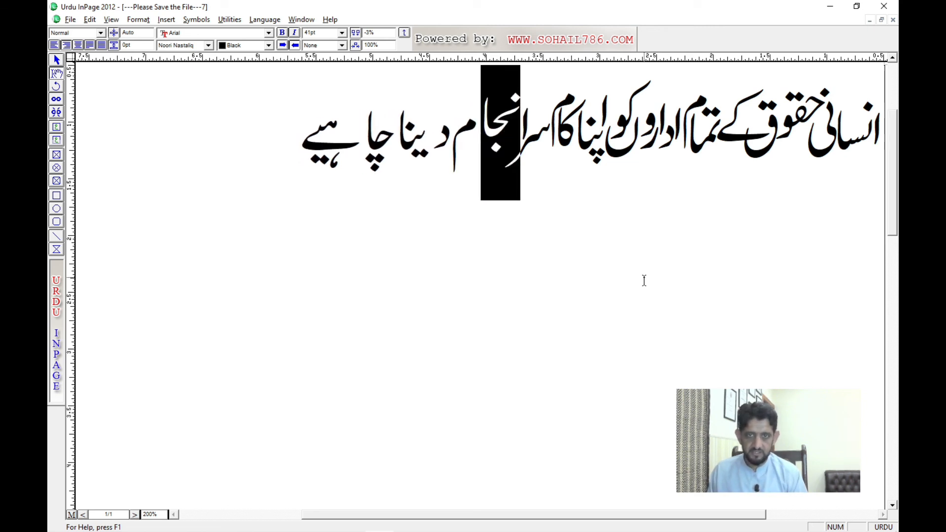
{"action": "key", "text": "alt+Down"}
{"action": "key", "text": "alt+Down"}
{"action": "key", "text": "alt+Down"}
{"action": "key", "text": "alt+Down"}
{"action": "key", "text": "alt+Down"}
{"action": "key", "text": "alt+Down"}
{"action": "key", "text": "alt+Down"}
{"action": "key", "text": "alt+Down"}
{"action": "key", "text": "alt+Down"}
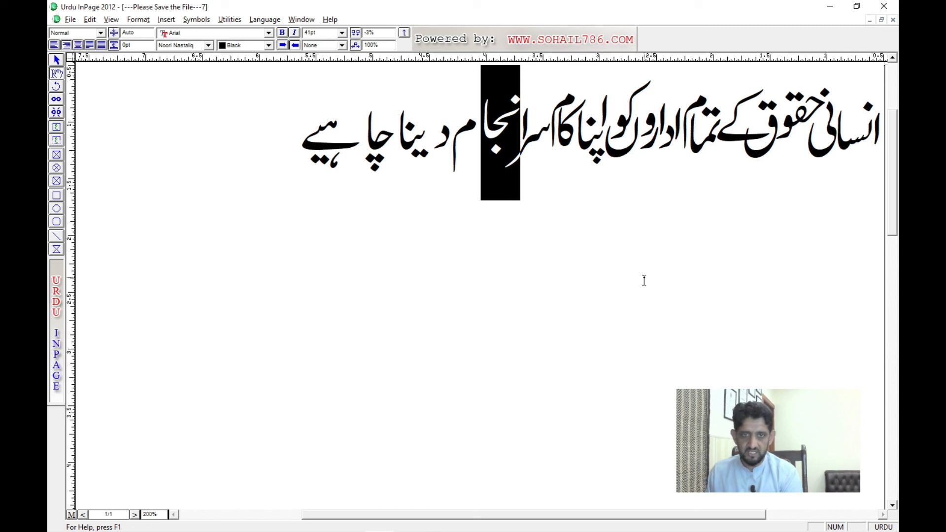
{"action": "key", "text": "alt+Down"}
{"action": "key", "text": "alt+Down"}
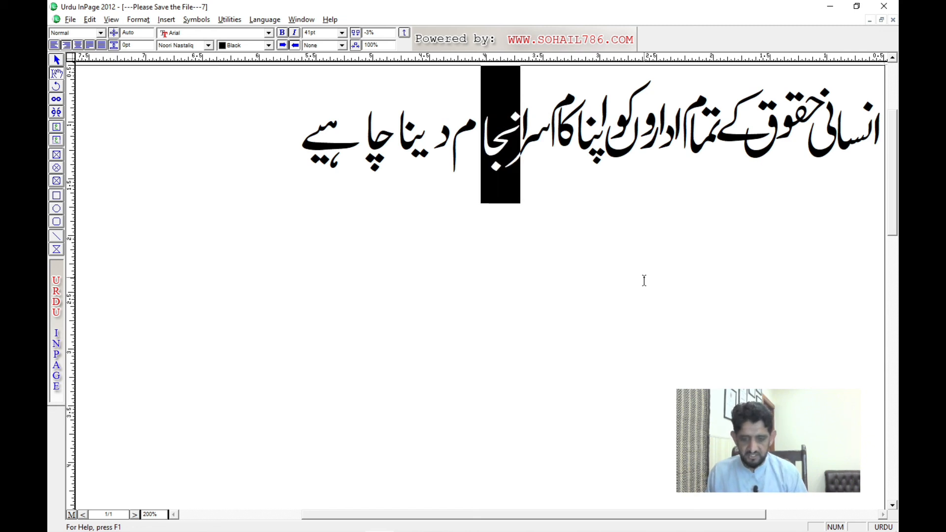
Step: Select the final "م" of سرانجام and set its character spacing to -32%
{"action": "key", "text": "Left"}
{"action": "key", "text": "shift+Right"}
{"action": "key", "text": "alt+Up"}
{"action": "key", "text": "alt+Up"}
{"action": "key", "text": "alt+Up"}
{"action": "key", "text": "alt+Up"}
{"action": "key", "text": "alt+Up"}
{"action": "key", "text": "alt+Up"}
{"action": "key", "text": "alt+Up"}
{"action": "key", "text": "alt+Up"}
{"action": "key", "text": "alt+Up"}
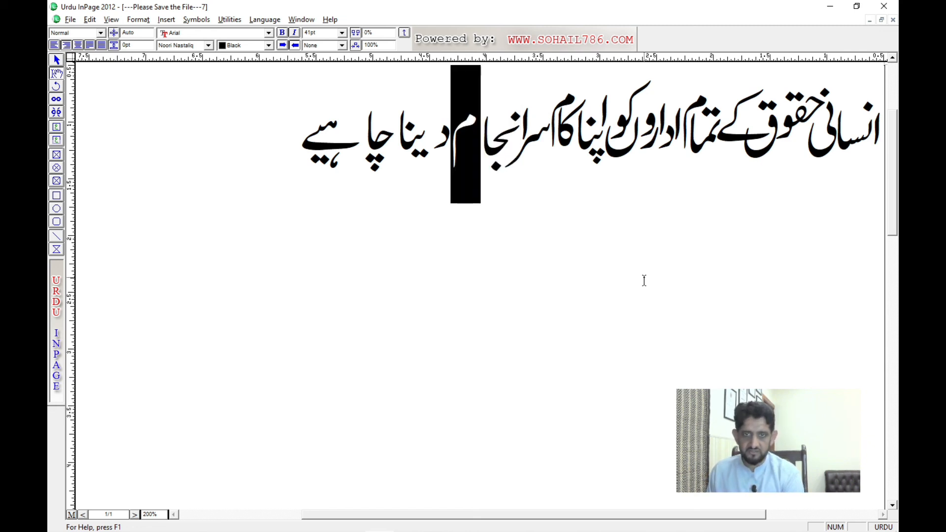
{"action": "key", "text": "alt+Right"}
{"action": "key", "text": "alt+Right"}
{"action": "key", "text": "alt+Right"}
{"action": "key", "text": "alt+Right"}
{"action": "key", "text": "alt+Right"}
{"action": "key", "text": "alt+Right"}
{"action": "key", "text": "alt+Right"}
{"action": "key", "text": "alt+Right"}
{"action": "key", "text": "alt+Right"}
{"action": "key", "text": "alt+Right"}
{"action": "key", "text": "alt+Right"}
{"action": "key", "text": "alt+Right"}
{"action": "key", "text": "alt+Right"}
{"action": "key", "text": "alt+Right"}
{"action": "key", "text": "alt+Right"}
{"action": "key", "text": "alt+Right"}
{"action": "key", "text": "alt+Right"}
{"action": "key", "text": "alt+Right"}
{"action": "key", "text": "alt+Right"}
{"action": "key", "text": "alt+Right"}
{"action": "key", "text": "alt+Right"}
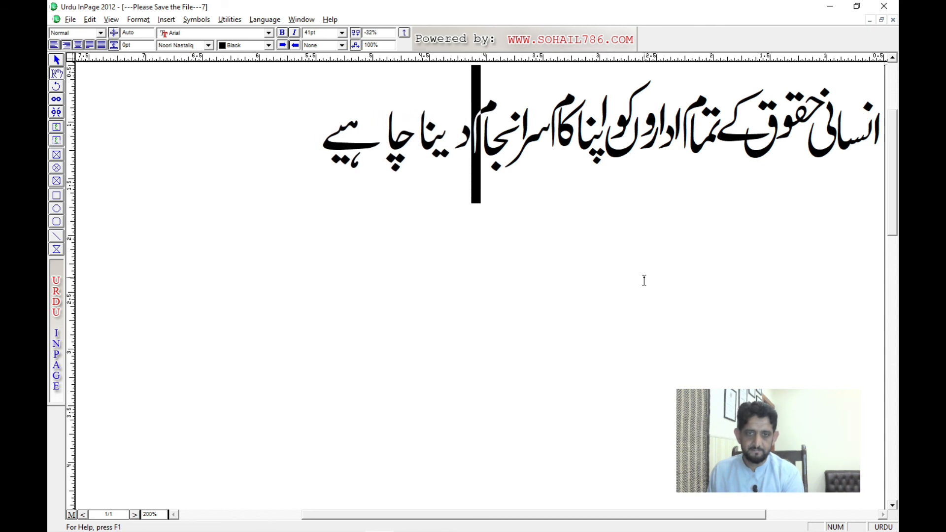
Step: Select the letters "ینا" in دینا and set their character spacing to -25%
{"action": "key", "text": "Left"}
{"action": "key", "text": "Left"}
{"action": "key", "text": "shift+Right"}
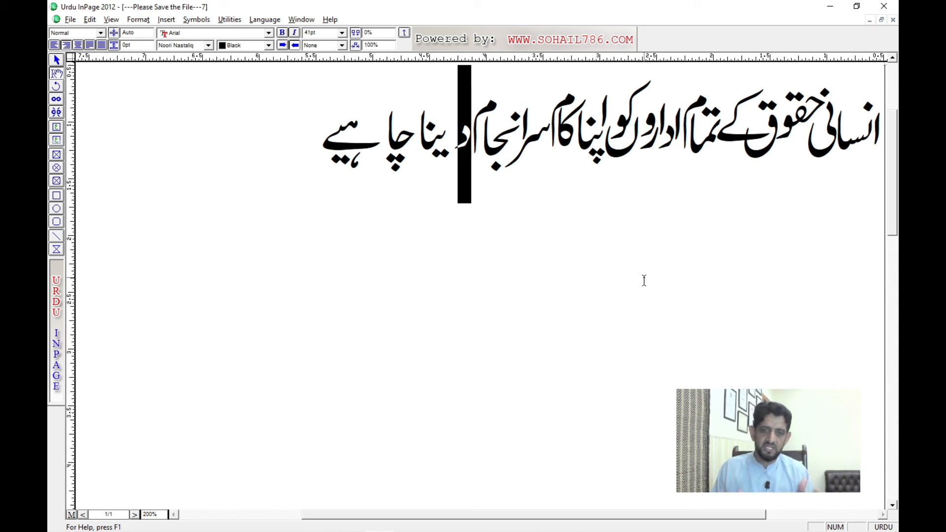
{"action": "key", "text": "Left"}
{"action": "key", "text": "Left"}
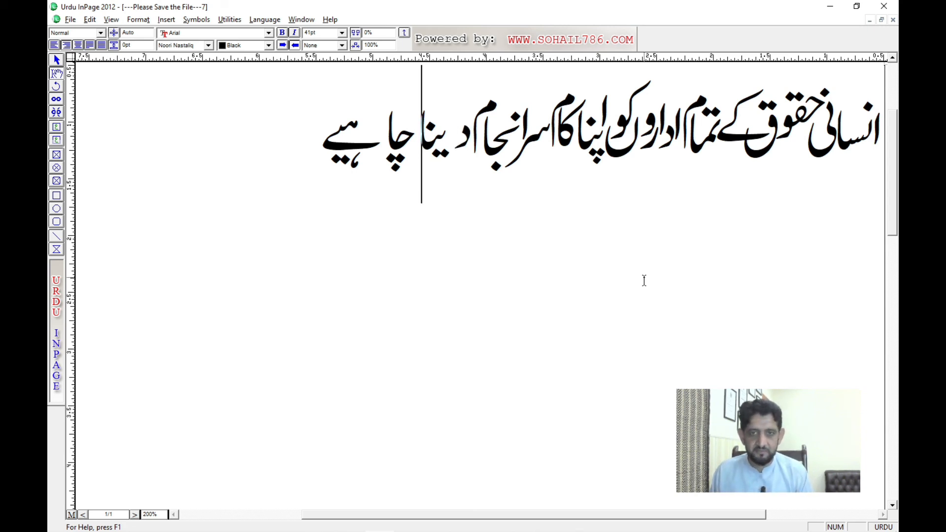
{"action": "key", "text": "shift+Right"}
{"action": "key", "text": "F11"}
{"action": "key", "text": "F11"}
{"action": "key", "text": "F11"}
{"action": "key", "text": "F11"}
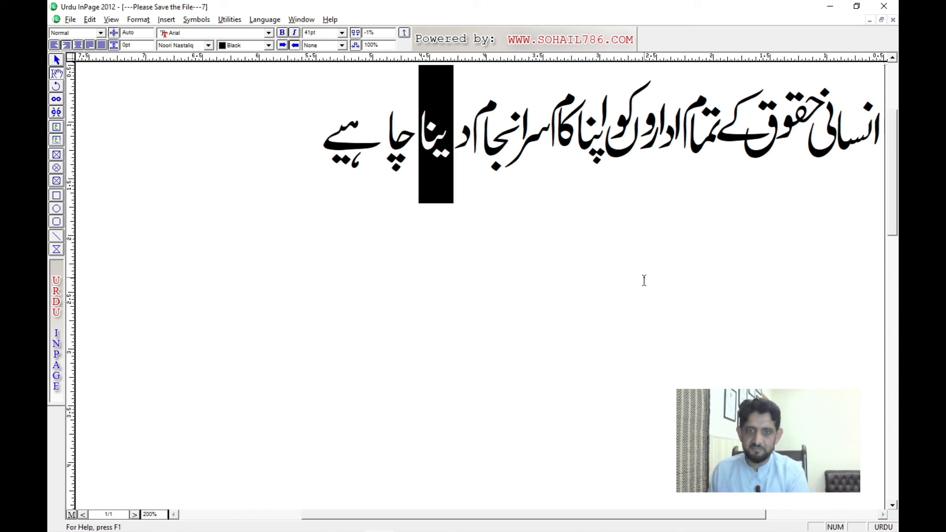
{"action": "key", "text": "Left"}
{"action": "key", "text": "F11"}
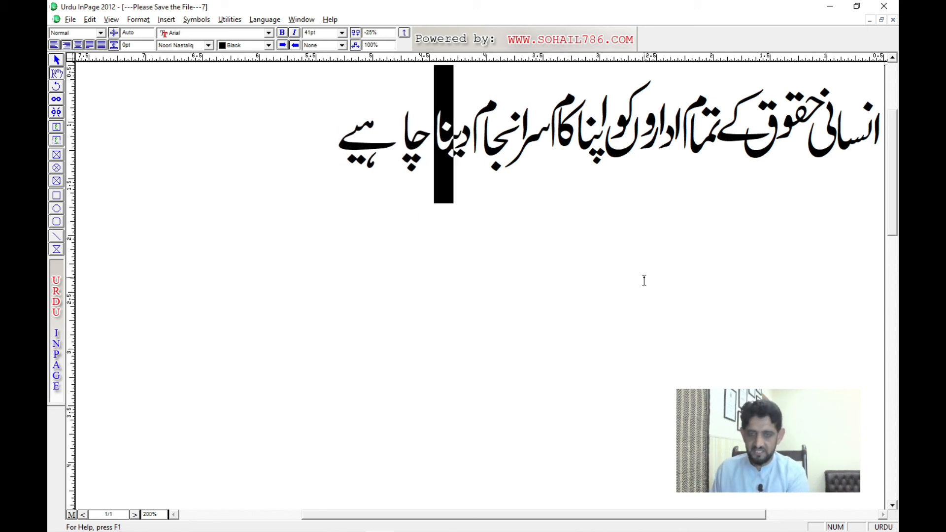
Step: Loosen the character spacing of "ینا" in دینا slightly so it does not crowd the د
{"action": "key", "text": "F12"}
{"action": "key", "text": "F12"}
{"action": "key", "text": "F12"}
{"action": "key", "text": "F12"}
{"action": "key", "text": "F12"}
{"action": "key", "text": "F12"}
{"action": "key", "text": "F12"}
{"action": "key", "text": "F12"}
{"action": "key", "text": "F11"}
{"action": "key", "text": "F11"}
{"action": "key", "text": "F11"}
Step: Select the letters "چا" in چاہیے and tighten their character spacing slightly toward دینا
{"action": "key", "text": "Left"}
{"action": "key", "text": "Left"}
{"action": "key", "text": "shift+Right"}
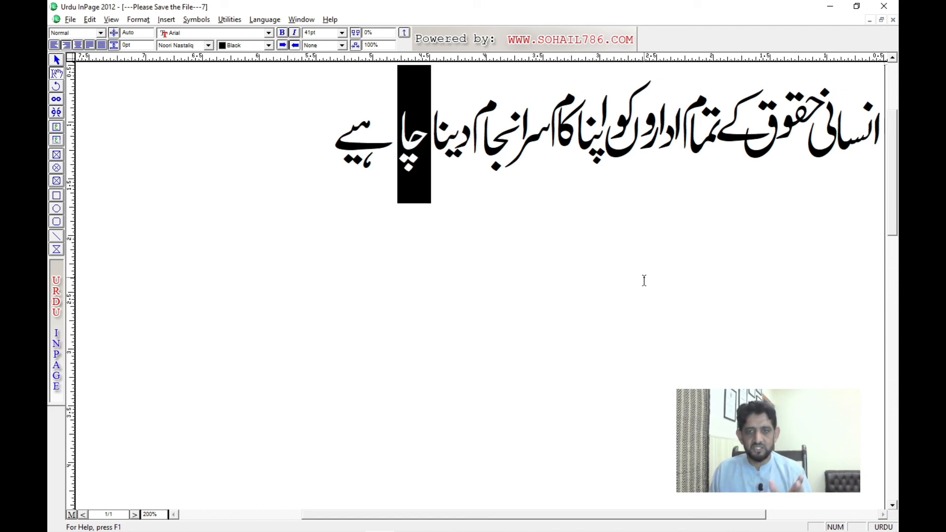
{"action": "key", "text": "F11"}
{"action": "key", "text": "F11"}
{"action": "key", "text": "F11"}
{"action": "key", "text": "F11"}
{"action": "key", "text": "F11"}
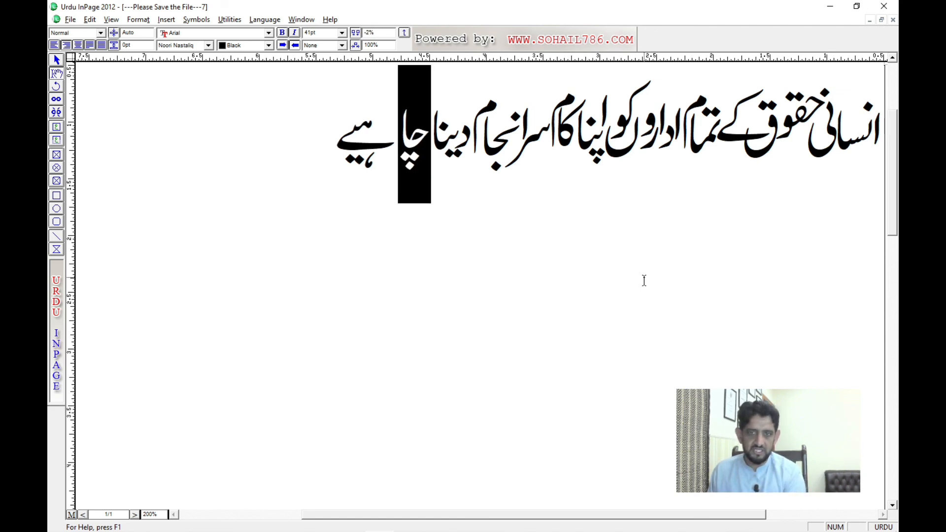
{"action": "key", "text": "F11"}
{"action": "key", "text": "F11"}
{"action": "key", "text": "F11"}
{"action": "key", "text": "ctrl+F12"}
{"action": "key", "text": "ctrl+F12"}
{"action": "key", "text": "ctrl+F12"}
{"action": "key", "text": "ctrl+F12"}
{"action": "key", "text": "ctrl+F12"}
{"action": "key", "text": "ctrl+F12"}
{"action": "key", "text": "ctrl+F12"}
{"action": "key", "text": "ctrl+F12"}
{"action": "key", "text": "ctrl+F12"}
{"action": "key", "text": "ctrl+F12"}
{"action": "key", "text": "ctrl+F12"}
{"action": "key", "text": "ctrl+F12"}
{"action": "key", "text": "ctrl+F12"}
{"action": "key", "text": "ctrl+F12"}
{"action": "key", "text": "ctrl+F12"}
{"action": "key", "text": "ctrl+F12"}
{"action": "key", "text": "ctrl+F12"}
{"action": "key", "text": "ctrl+F11"}
{"action": "key", "text": "ctrl+F11"}
{"action": "key", "text": "ctrl+F11"}
{"action": "key", "text": "ctrl+F11"}
{"action": "key", "text": "ctrl+F11"}
{"action": "key", "text": "ctrl+F11"}
{"action": "key", "text": "ctrl+F11"}
{"action": "key", "text": "ctrl+F11"}
{"action": "key", "text": "ctrl+F11"}
{"action": "key", "text": "ctrl+F11"}
{"action": "key", "text": "ctrl+F11"}
{"action": "key", "text": "ctrl+F11"}
{"action": "key", "text": "ctrl+F11"}
{"action": "key", "text": "ctrl+F11"}
{"action": "key", "text": "ctrl+F11"}
{"action": "key", "text": "ctrl+F11"}
Step: Select the letters "ہیے" in چاہیے and set their character spacing to -23%
{"action": "key", "text": "Left"}
{"action": "key", "text": "Left"}
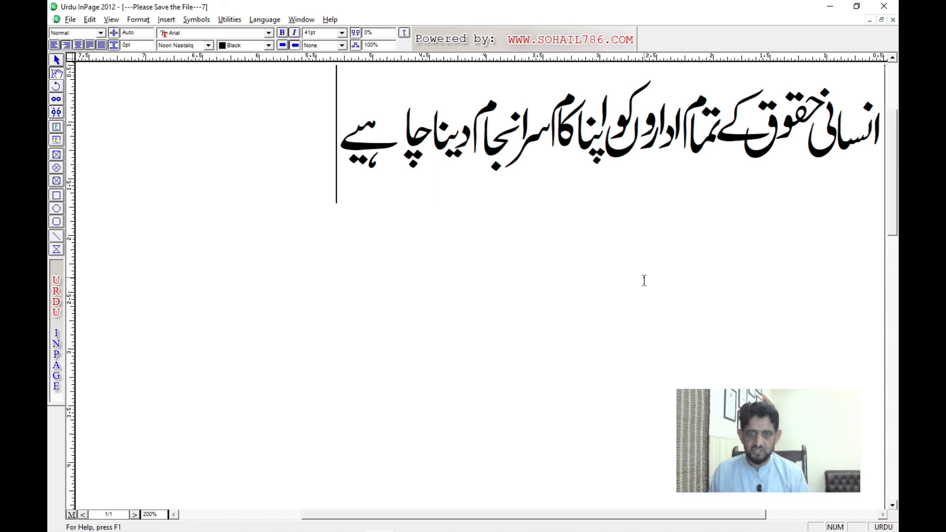
{"action": "key", "text": "shift+Right"}
{"action": "key", "text": "ctrl+F9"}
{"action": "key", "text": "ctrl+F9"}
{"action": "key", "text": "ctrl+F9"}
{"action": "key", "text": "ctrl+F9"}
{"action": "key", "text": "ctrl+F9"}
{"action": "key", "text": "ctrl+F9"}
{"action": "key", "text": "ctrl+F9"}
{"action": "key", "text": "ctrl+F9"}
{"action": "key", "text": "ctrl+F9"}
{"action": "key", "text": "ctrl+F9"}
{"action": "key", "text": "ctrl+F9"}
{"action": "key", "text": "ctrl+F9"}
{"action": "key", "text": "ctrl+F9"}
{"action": "key", "text": "ctrl+F9"}
{"action": "key", "text": "ctrl+F9"}
{"action": "key", "text": "ctrl+F9"}
{"action": "key", "text": "ctrl+F9"}
{"action": "key", "text": "ctrl+F9"}
{"action": "key", "text": "ctrl+F9"}
{"action": "key", "text": "ctrl+F9"}
{"action": "key", "text": "ctrl+F9"}
{"action": "key", "text": "ctrl+F9"}
{"action": "key", "text": "ctrl+F9"}
{"action": "key", "text": "Left"}
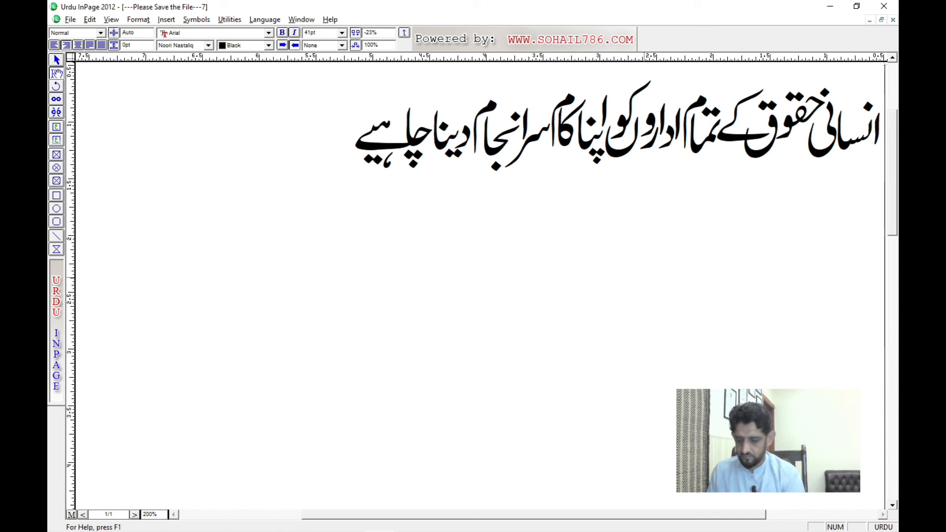
Step: Add the text "عالمی ادارہ ر" after چاہیے and reset its character spacing to 0%
{"action": "type", "text": "عالمی اد"}
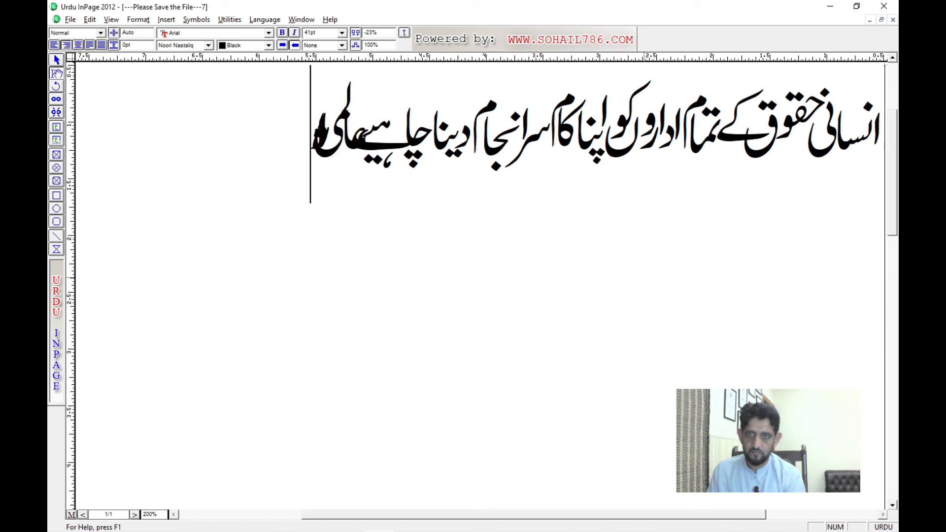
{"action": "type", "text": "ر"}
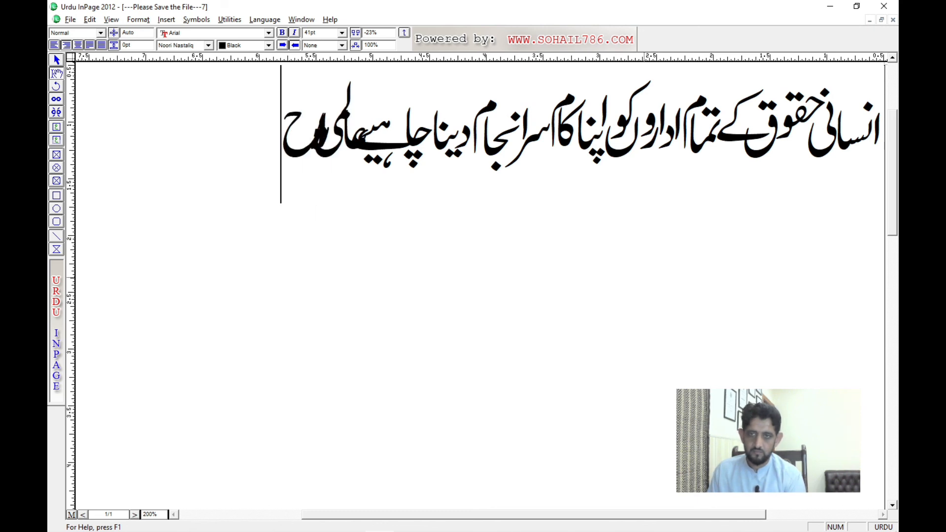
{"action": "key", "text": "shift+Right"}
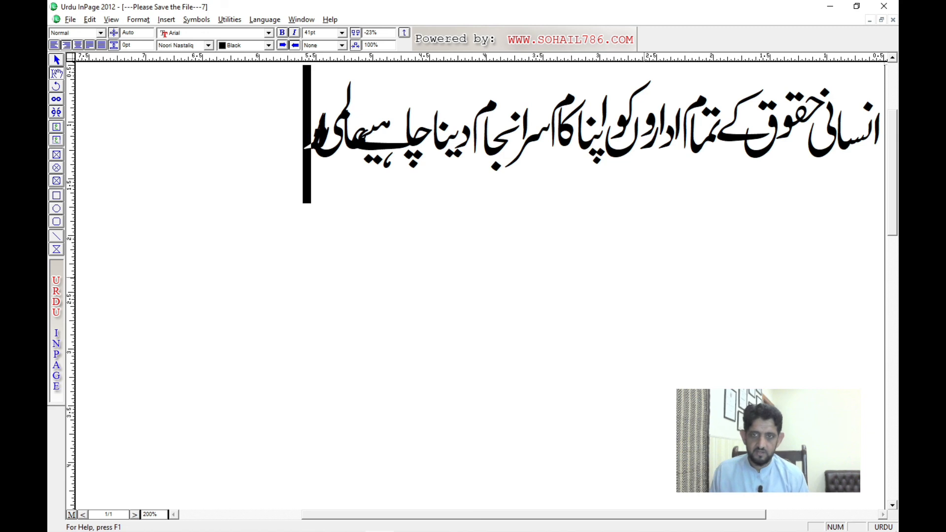
{"action": "key", "text": "shift+Right"}
{"action": "key", "text": "shift+Right"}
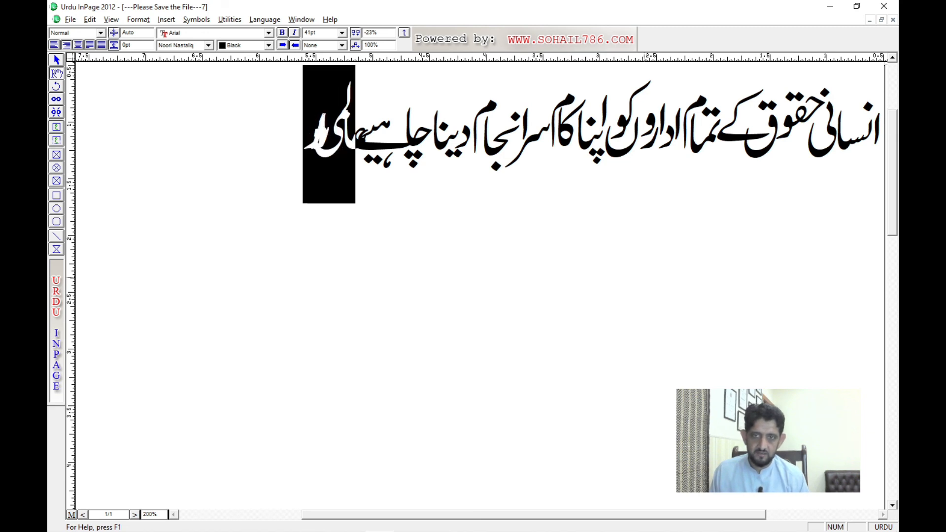
{"action": "left_click_drag", "start_coordinate": [387, 33], "coordinate": [359, 35]}
{"action": "type", "text": "0"}
{"action": "key", "text": "Return"}
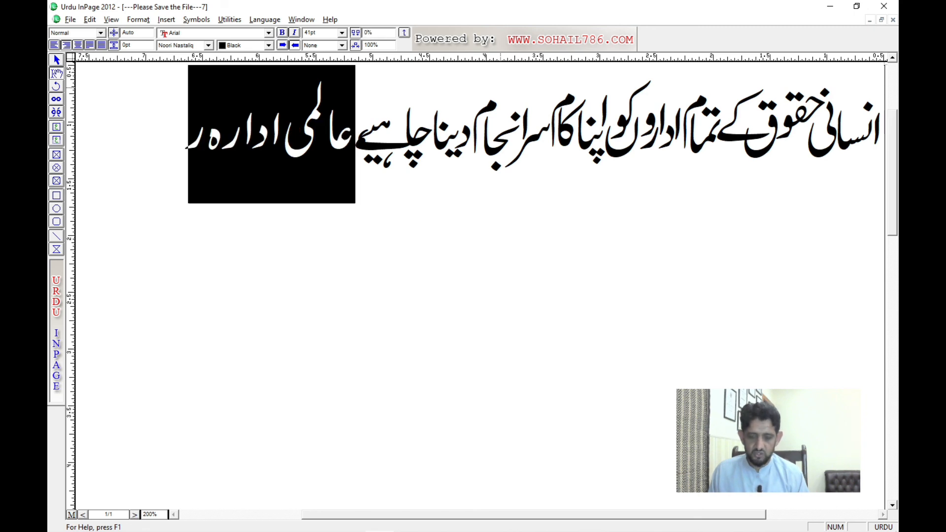
Step: Reset the character spacing of "ہیے" in چاہیے to 0% and insert a comma after the word
{"action": "key", "text": "Right"}
{"action": "key", "text": "shift+Right"}
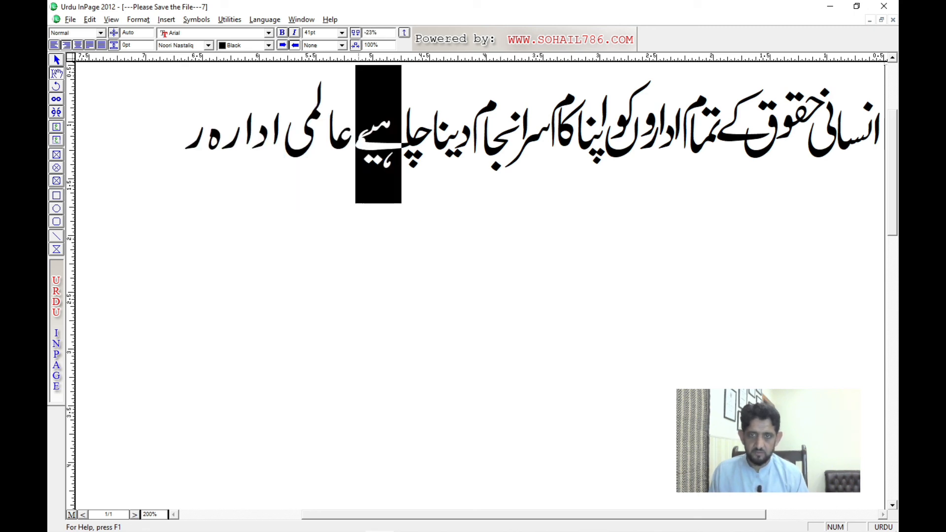
{"action": "left_click_drag", "start_coordinate": [393, 33], "coordinate": [365, 34]}
{"action": "type", "text": "0"}
{"action": "key", "text": "Return"}
{"action": "key", "text": "Left"}
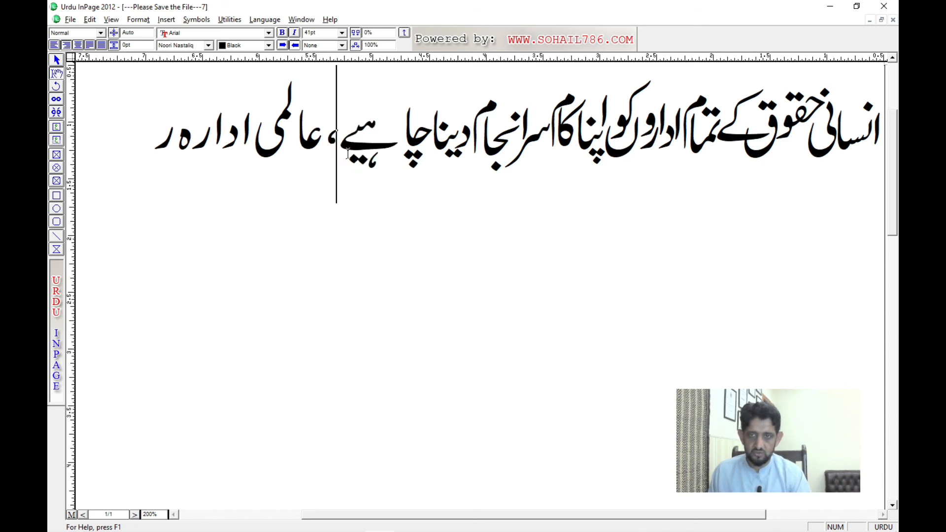
Step: Tighten the character spacing of "ہیے" in چاہیے again and replace the comma after it with a slash
{"action": "key", "text": "Right"}
{"action": "key", "text": "shift+Left"}
{"action": "key", "text": "ctrl+F11"}
{"action": "key", "text": "ctrl+F11"}
{"action": "key", "text": "ctrl+F11"}
{"action": "key", "text": "ctrl+F11"}
{"action": "key", "text": "ctrl+F11"}
{"action": "key", "text": "ctrl+F11"}
{"action": "key", "text": "ctrl+F11"}
{"action": "key", "text": "ctrl+F11"}
{"action": "key", "text": "ctrl+F11"}
{"action": "key", "text": "ctrl+F11"}
{"action": "key", "text": "ctrl+F11"}
{"action": "key", "text": "ctrl+F11"}
{"action": "key", "text": "ctrl+F11"}
{"action": "key", "text": "ctrl+F11"}
{"action": "key", "text": "ctrl+F11"}
{"action": "key", "text": "ctrl+F11"}
{"action": "key", "text": "ctrl+F11"}
{"action": "key", "text": "ctrl+F11"}
{"action": "key", "text": "ctrl+F11"}
{"action": "key", "text": "ctrl+F11"}
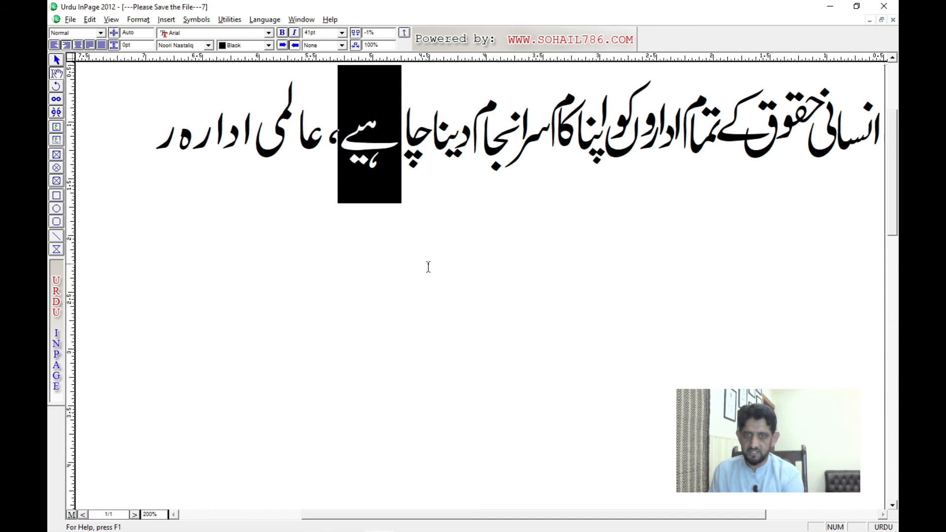
{"action": "key", "text": "Left"}
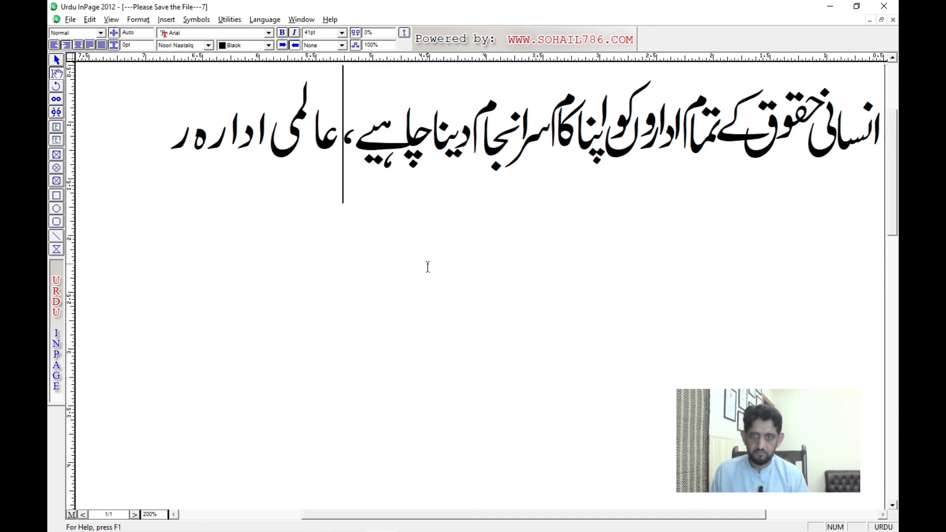
{"action": "type", "text": "/"}
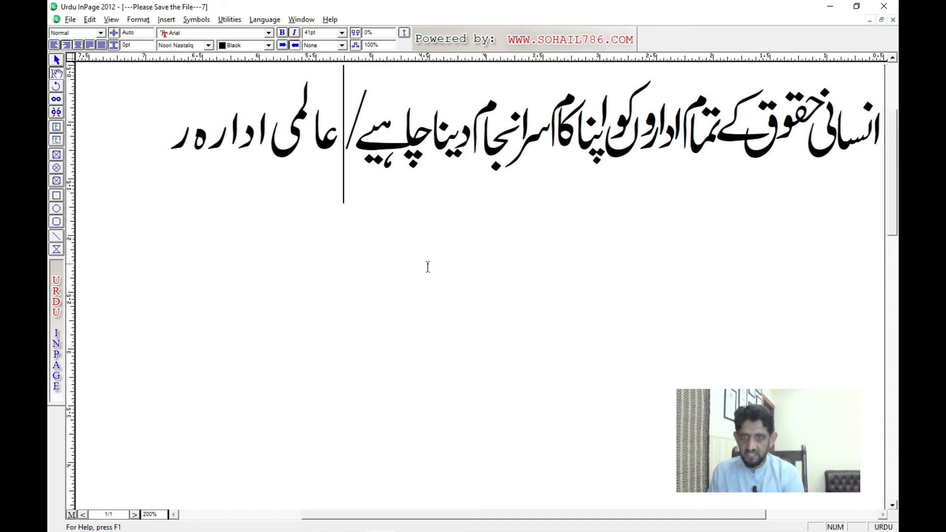
Step: Select the letters "عا" in عالمی and set their character spacing to -15%
{"action": "key", "text": "Left"}
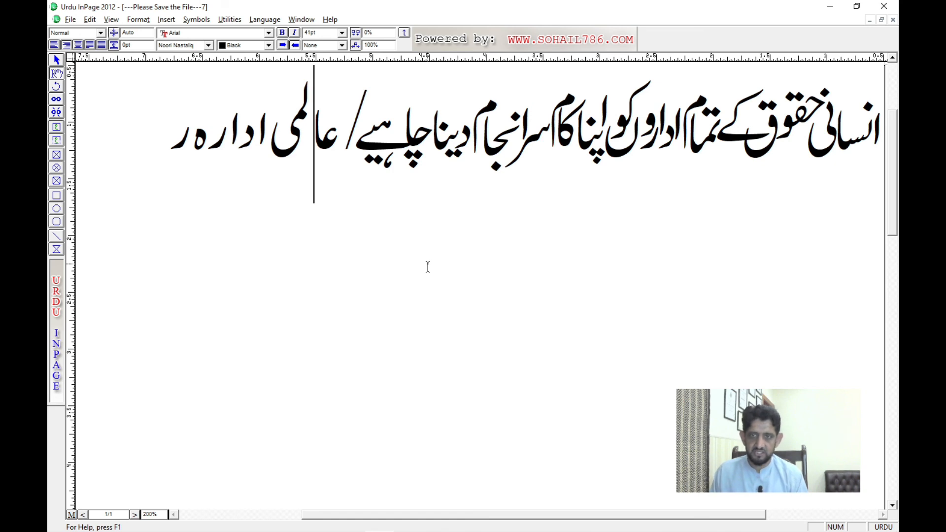
{"action": "key", "text": "shift+Right"}
{"action": "key", "text": "F11"}
{"action": "key", "text": "F11"}
{"action": "key", "text": "F11"}
{"action": "key", "text": "F11"}
{"action": "key", "text": "F11"}
{"action": "key", "text": "F11"}
{"action": "key", "text": "F11"}
{"action": "key", "text": "F11"}
{"action": "key", "text": "F11"}
{"action": "key", "text": "F11"}
{"action": "key", "text": "F11"}
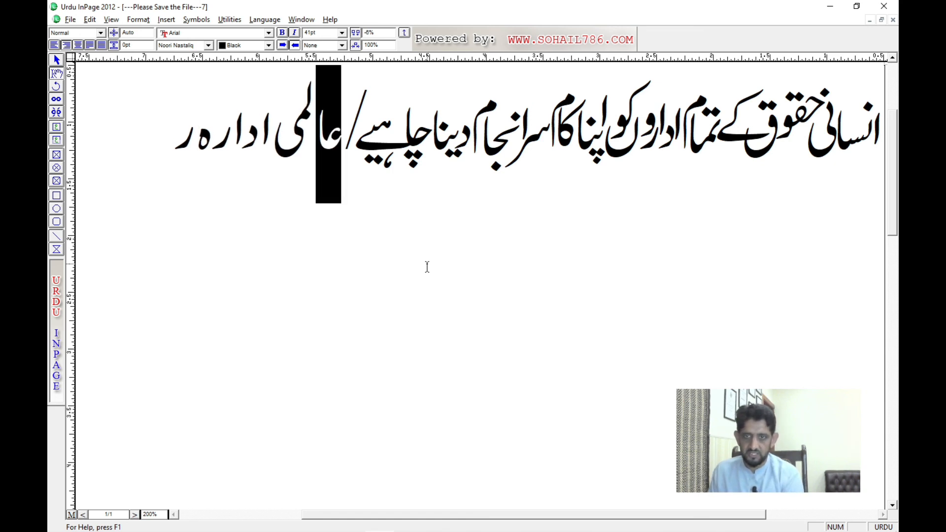
{"action": "key", "text": "Left"}
{"action": "key", "text": "F11"}
{"action": "key", "text": "F11"}
{"action": "key", "text": "F11"}
{"action": "key", "text": "F11"}
{"action": "key", "text": "F11"}
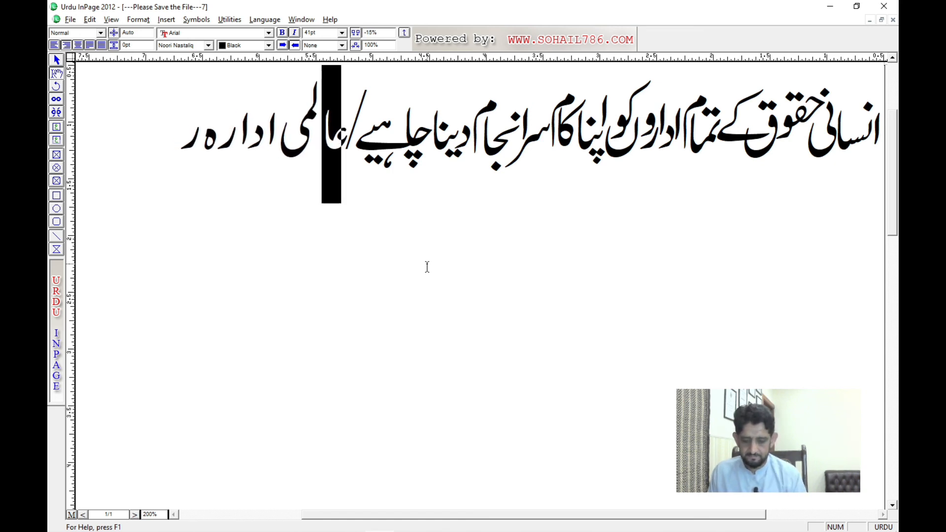
Step: Select the letters "لمی" in عالمی and set their character spacing to -13%
{"action": "key", "text": "Left"}
{"action": "key", "text": "Left"}
{"action": "key", "text": "shift+Right"}
{"action": "key", "text": "F11"}
{"action": "key", "text": "F11"}
{"action": "key", "text": "F11"}
{"action": "key", "text": "F11"}
{"action": "key", "text": "F11"}
{"action": "key", "text": "F11"}
{"action": "key", "text": "F11"}
{"action": "key", "text": "F11"}
{"action": "key", "text": "F11"}
{"action": "key", "text": "F11"}
{"action": "key", "text": "F11"}
{"action": "key", "text": "F11"}
{"action": "key", "text": "F11"}
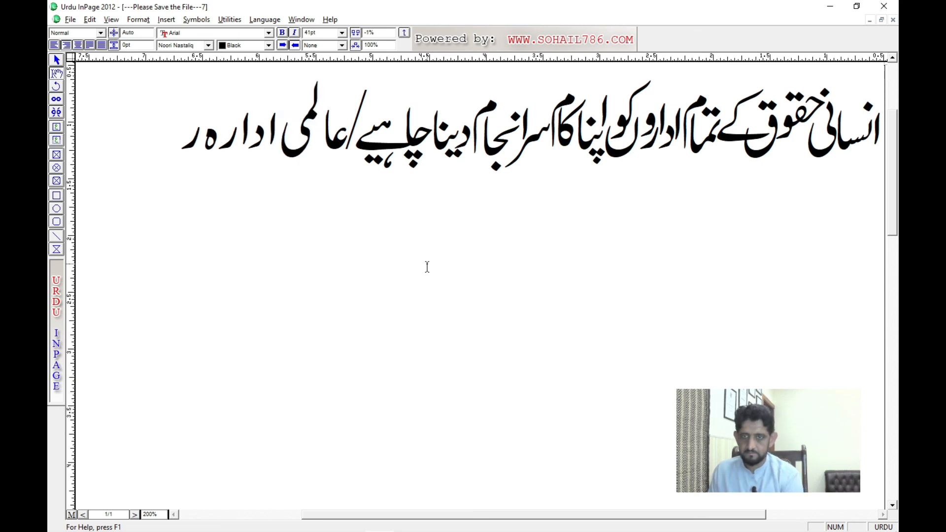
{"action": "key", "text": "Left"}
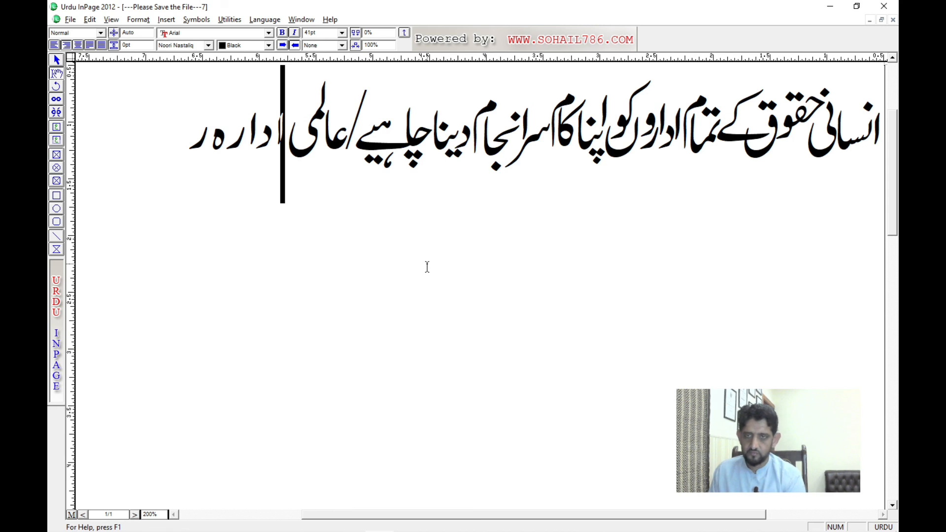
Step: Delete "ادارہ ر" from the end of the headline and enter "فورم" after عالمی instead
{"action": "key", "text": "End"}
{"action": "key", "text": "BackSpace"}
{"action": "key", "text": "BackSpace"}
{"action": "key", "text": "BackSpace"}
{"action": "key", "text": "BackSpace"}
{"action": "key", "text": "BackSpace"}
{"action": "key", "text": "BackSpace"}
{"action": "key", "text": "BackSpace"}
{"action": "key", "text": "BackSpace"}
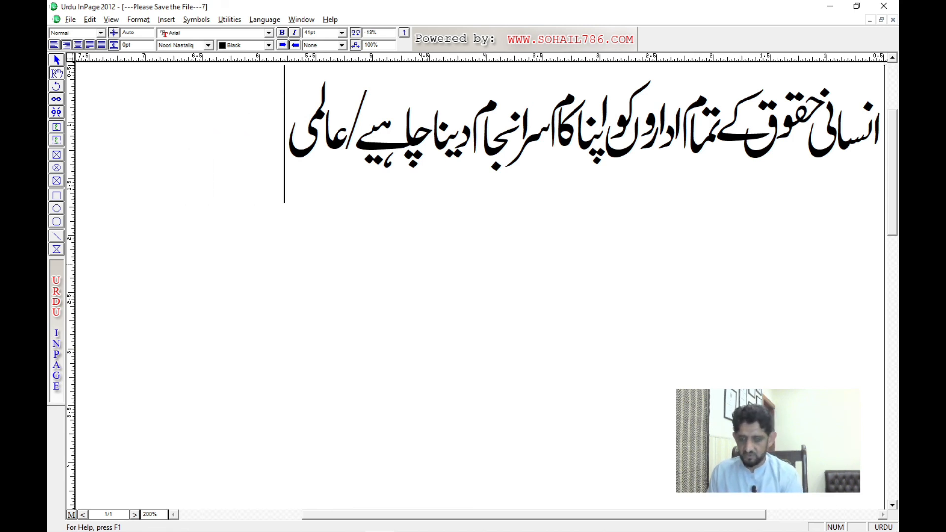
{"action": "type", "text": "فورم"}
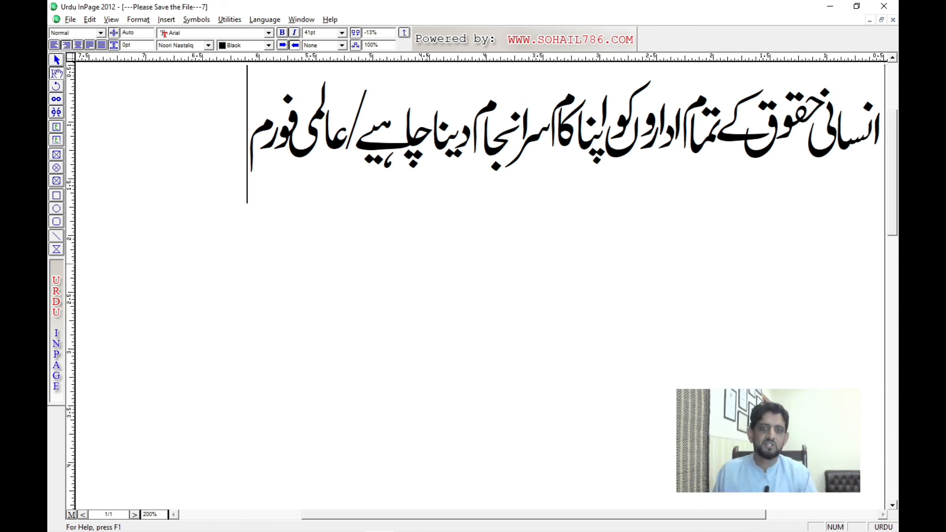
{"action": "left_click_drag", "start_coordinate": [564, 191], "coordinate": [529, 219]}
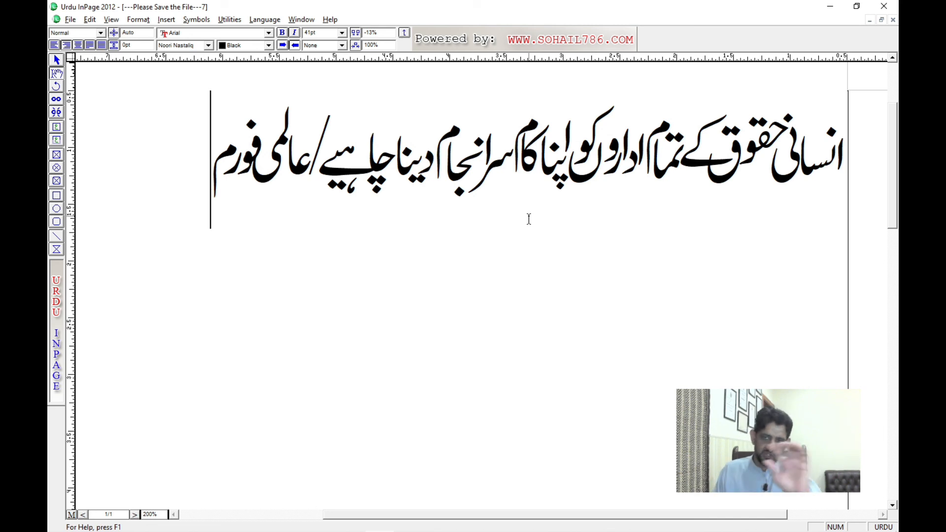
Step: Switch through the open documents to the lecture notes and view the Ribbon Bar Commands page at 100% zoom
{"action": "key", "text": "ctrl+Tab"}
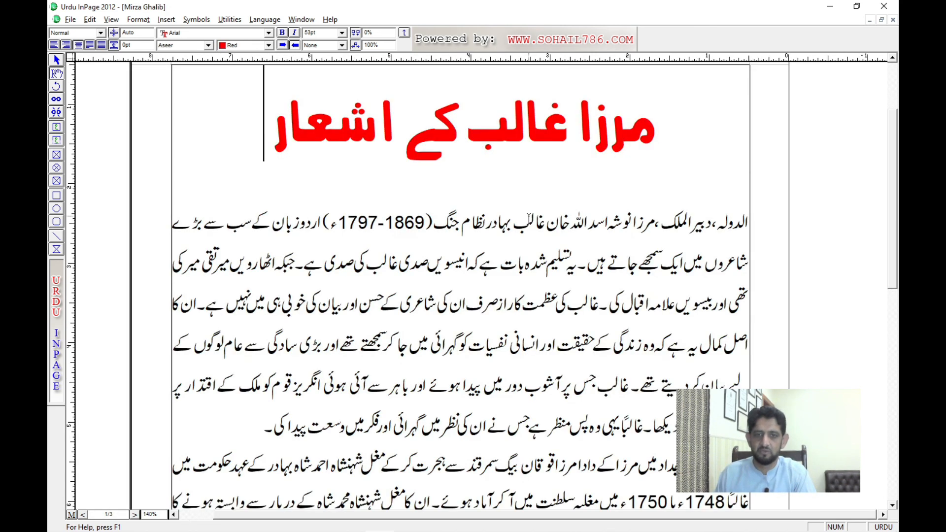
{"action": "key", "text": "ctrl+Tab"}
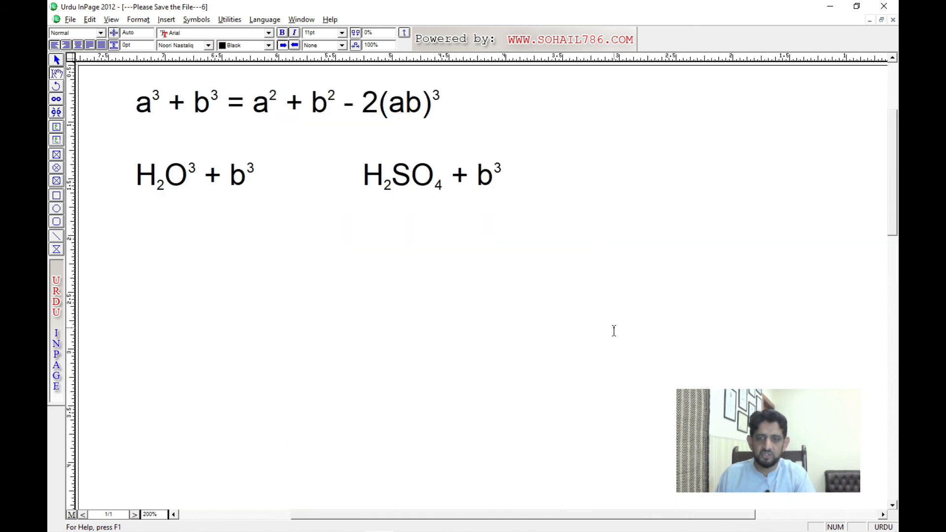
{"action": "key", "text": "ctrl+Tab"}
{"action": "key", "text": "ctrl+5"}
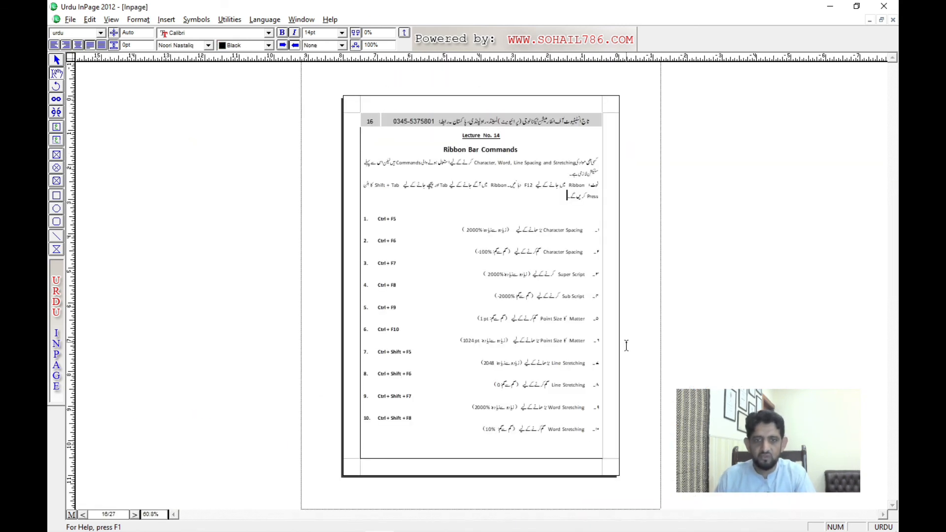
{"action": "key", "text": "ctrl+1"}
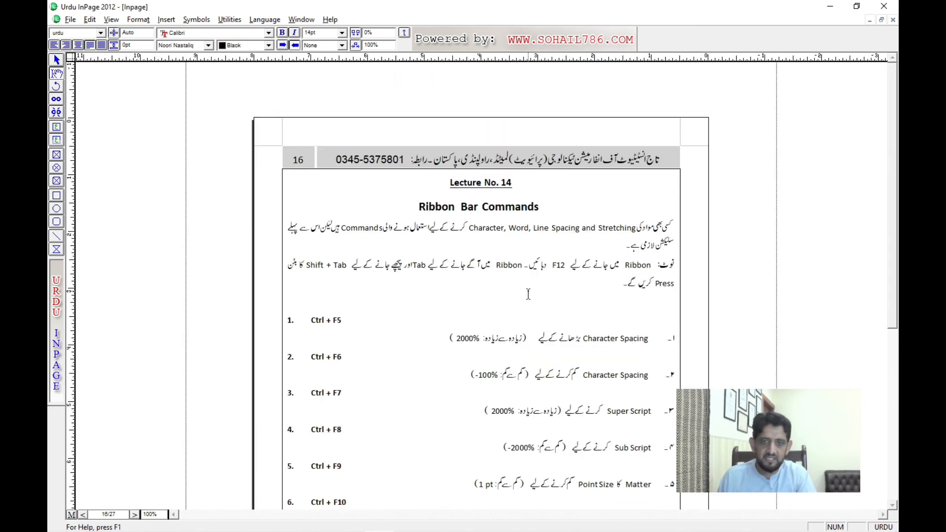